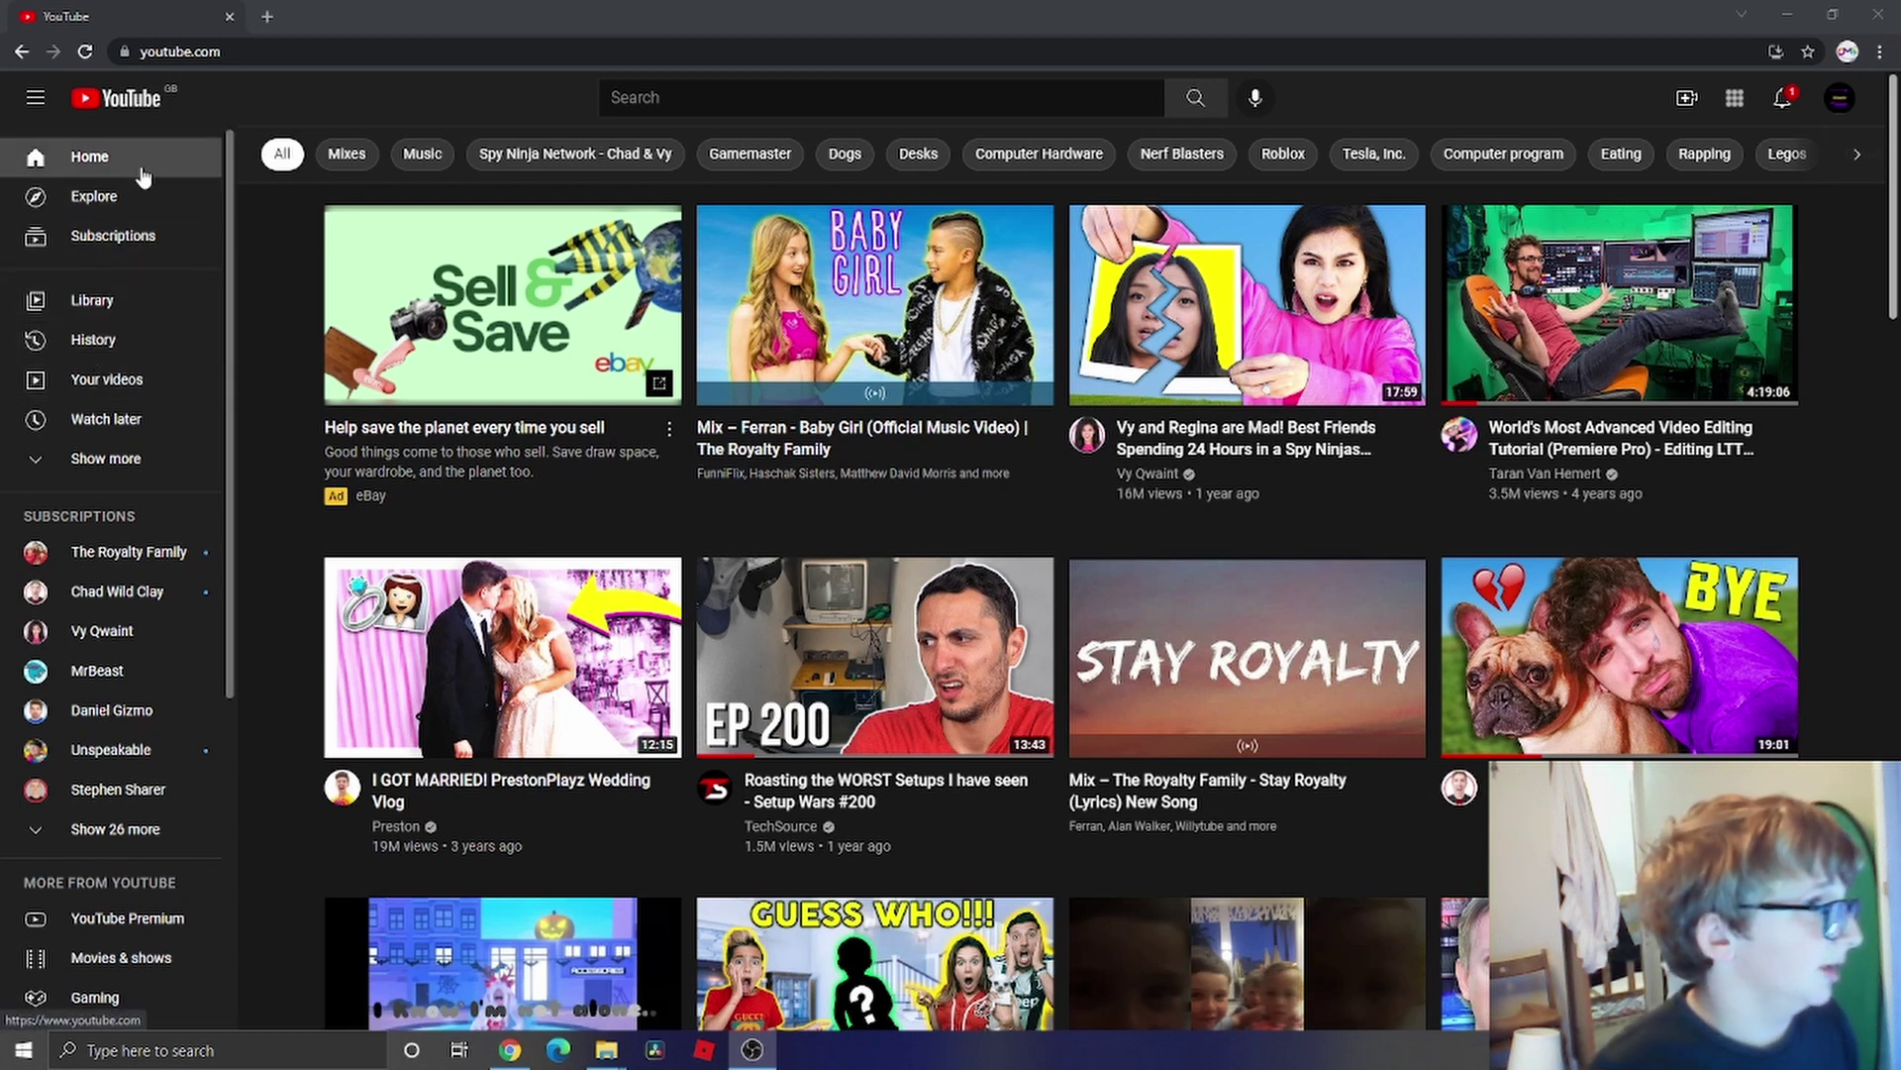
- Expand the sidebar with Show more, visit the Explore page, then return to the Home feed
click(99, 459)
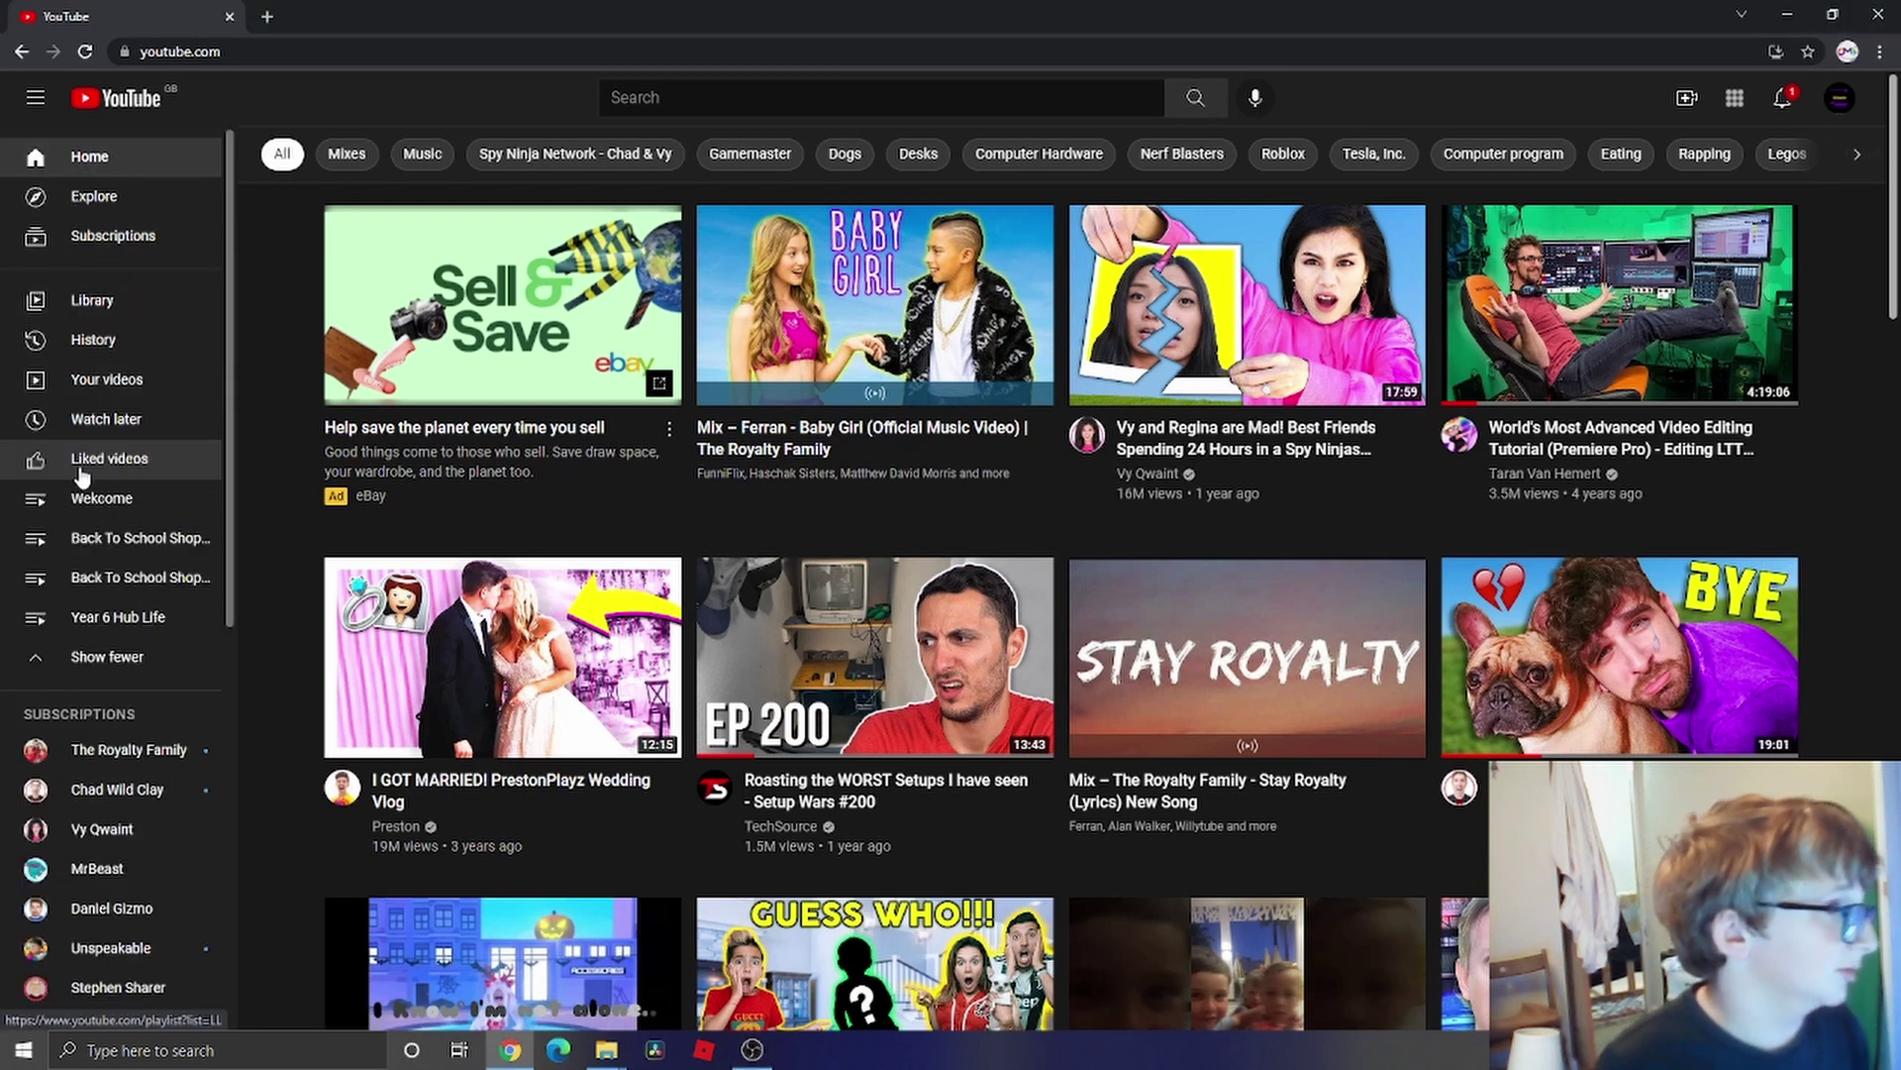
click(116, 210)
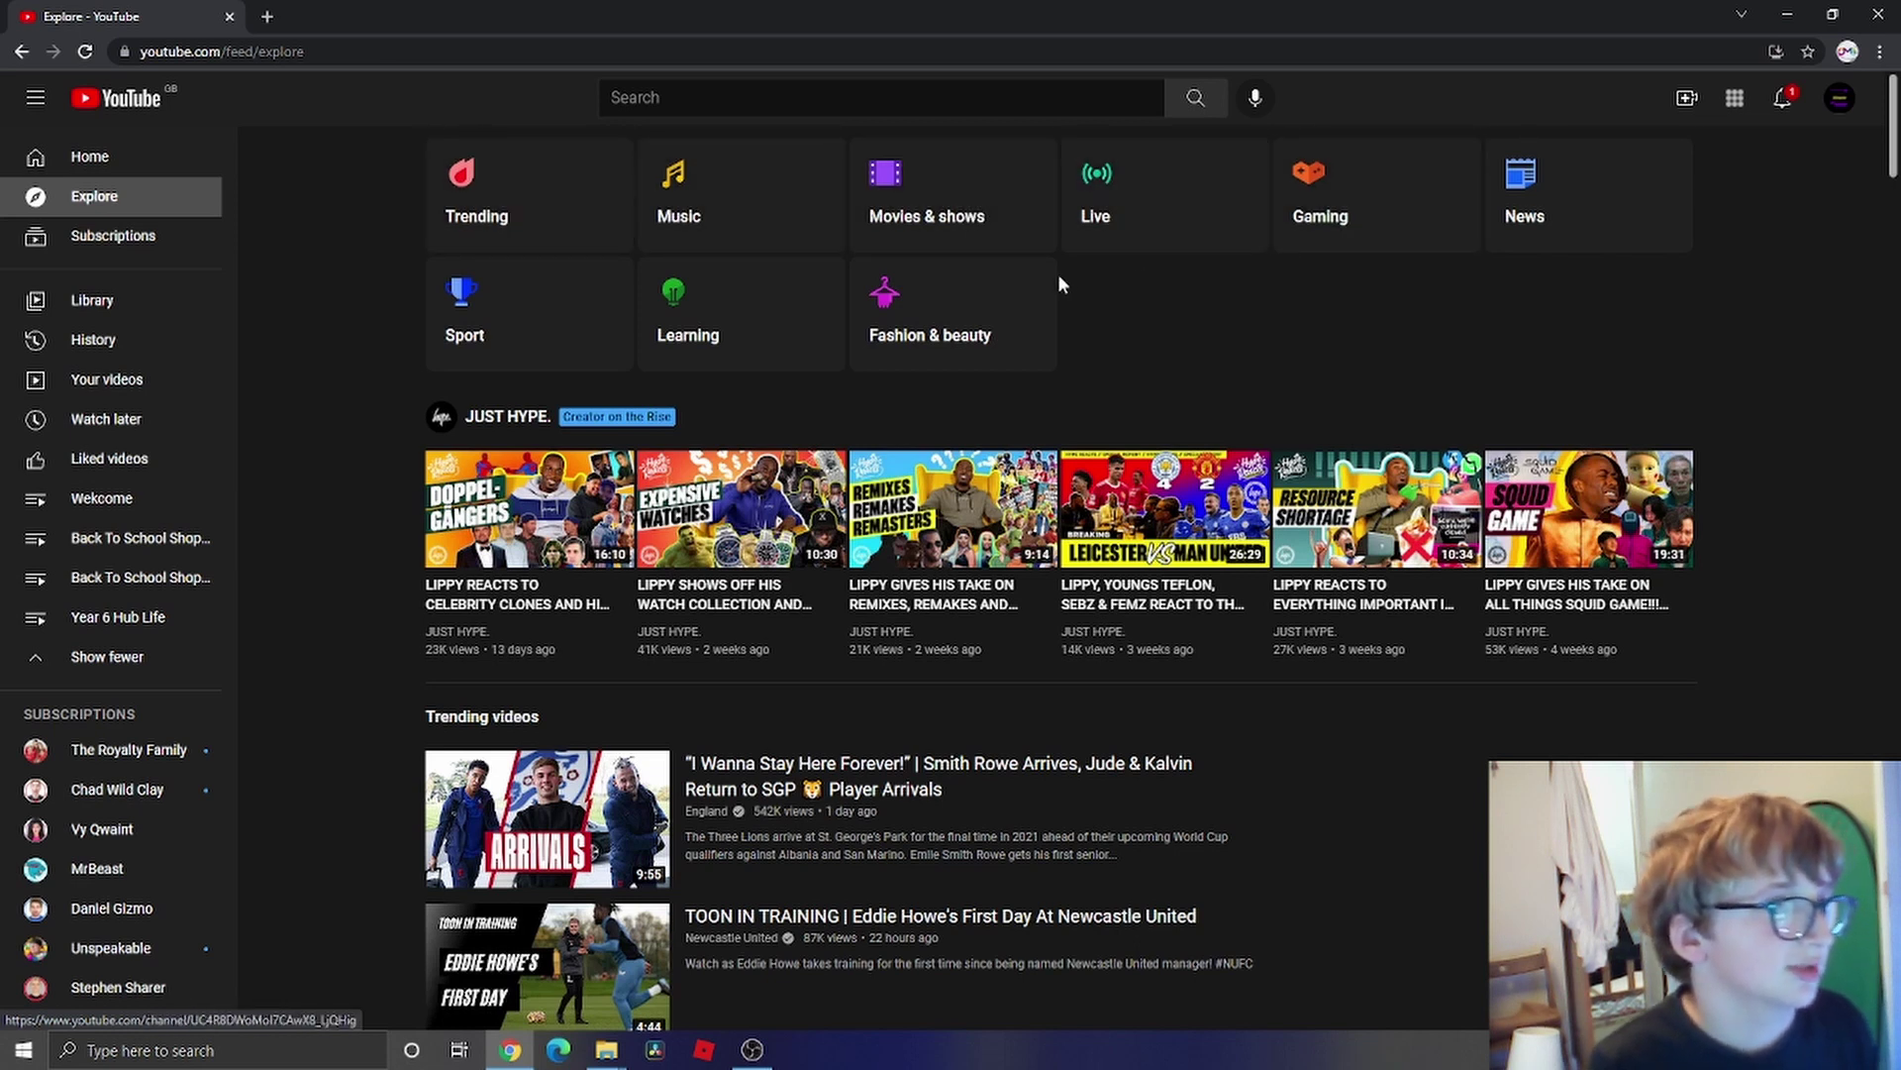
click(22, 52)
mouse_move(1614, 350)
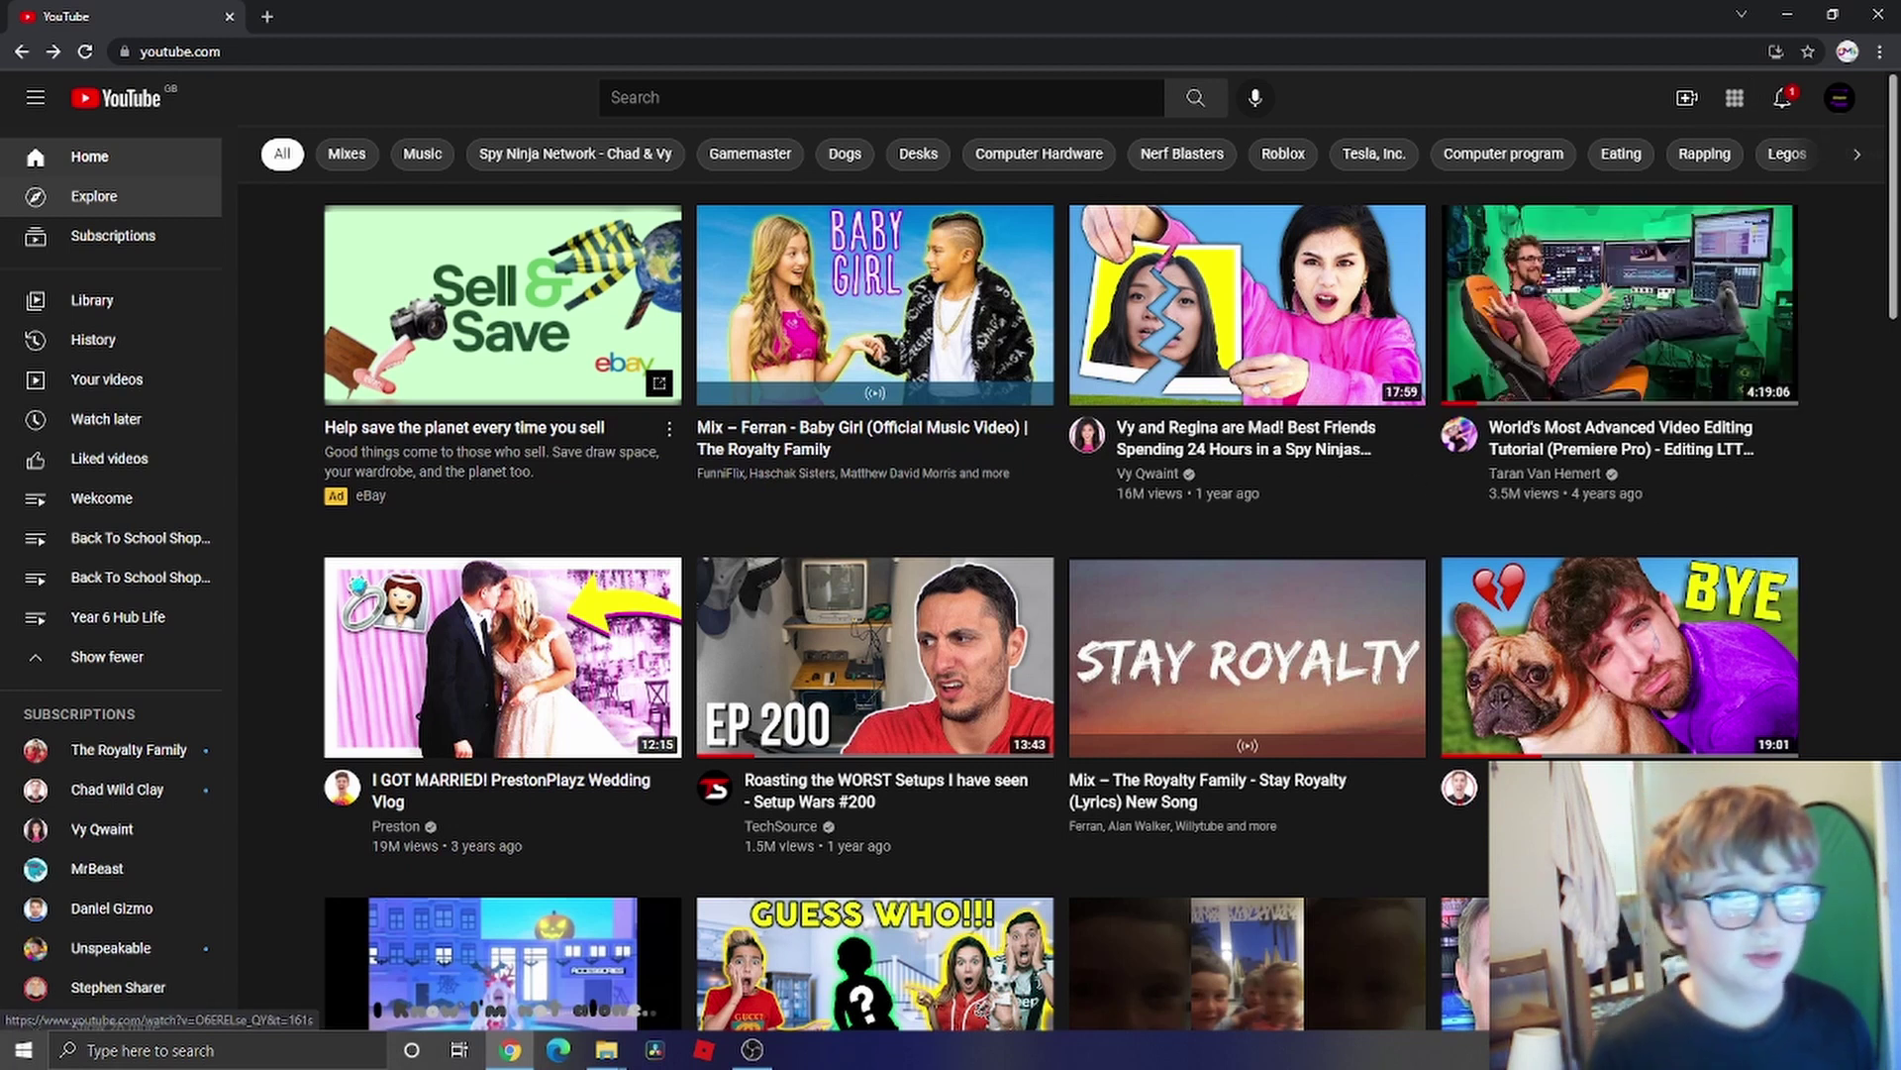
- From account Settings, create a channel named 'OGoode Shorts', acknowledging the new Google Account
click(1840, 109)
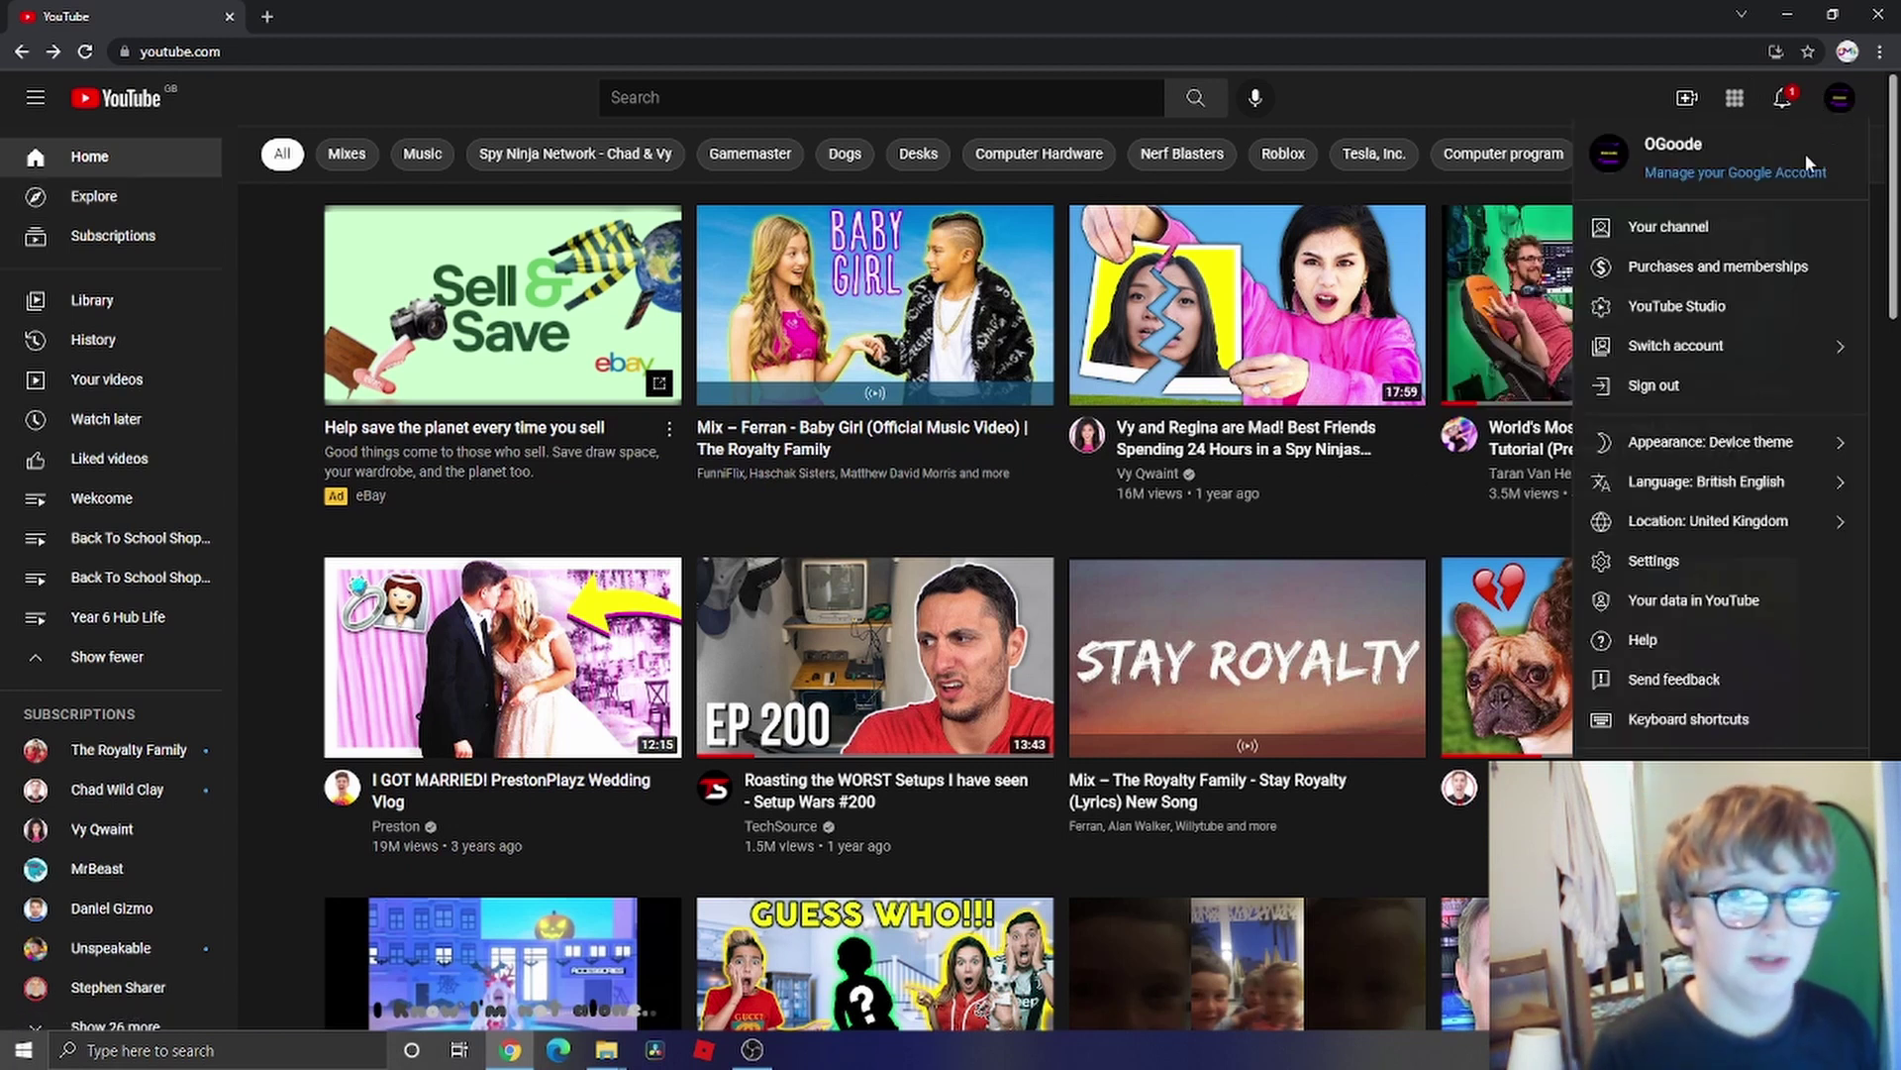
click(1646, 562)
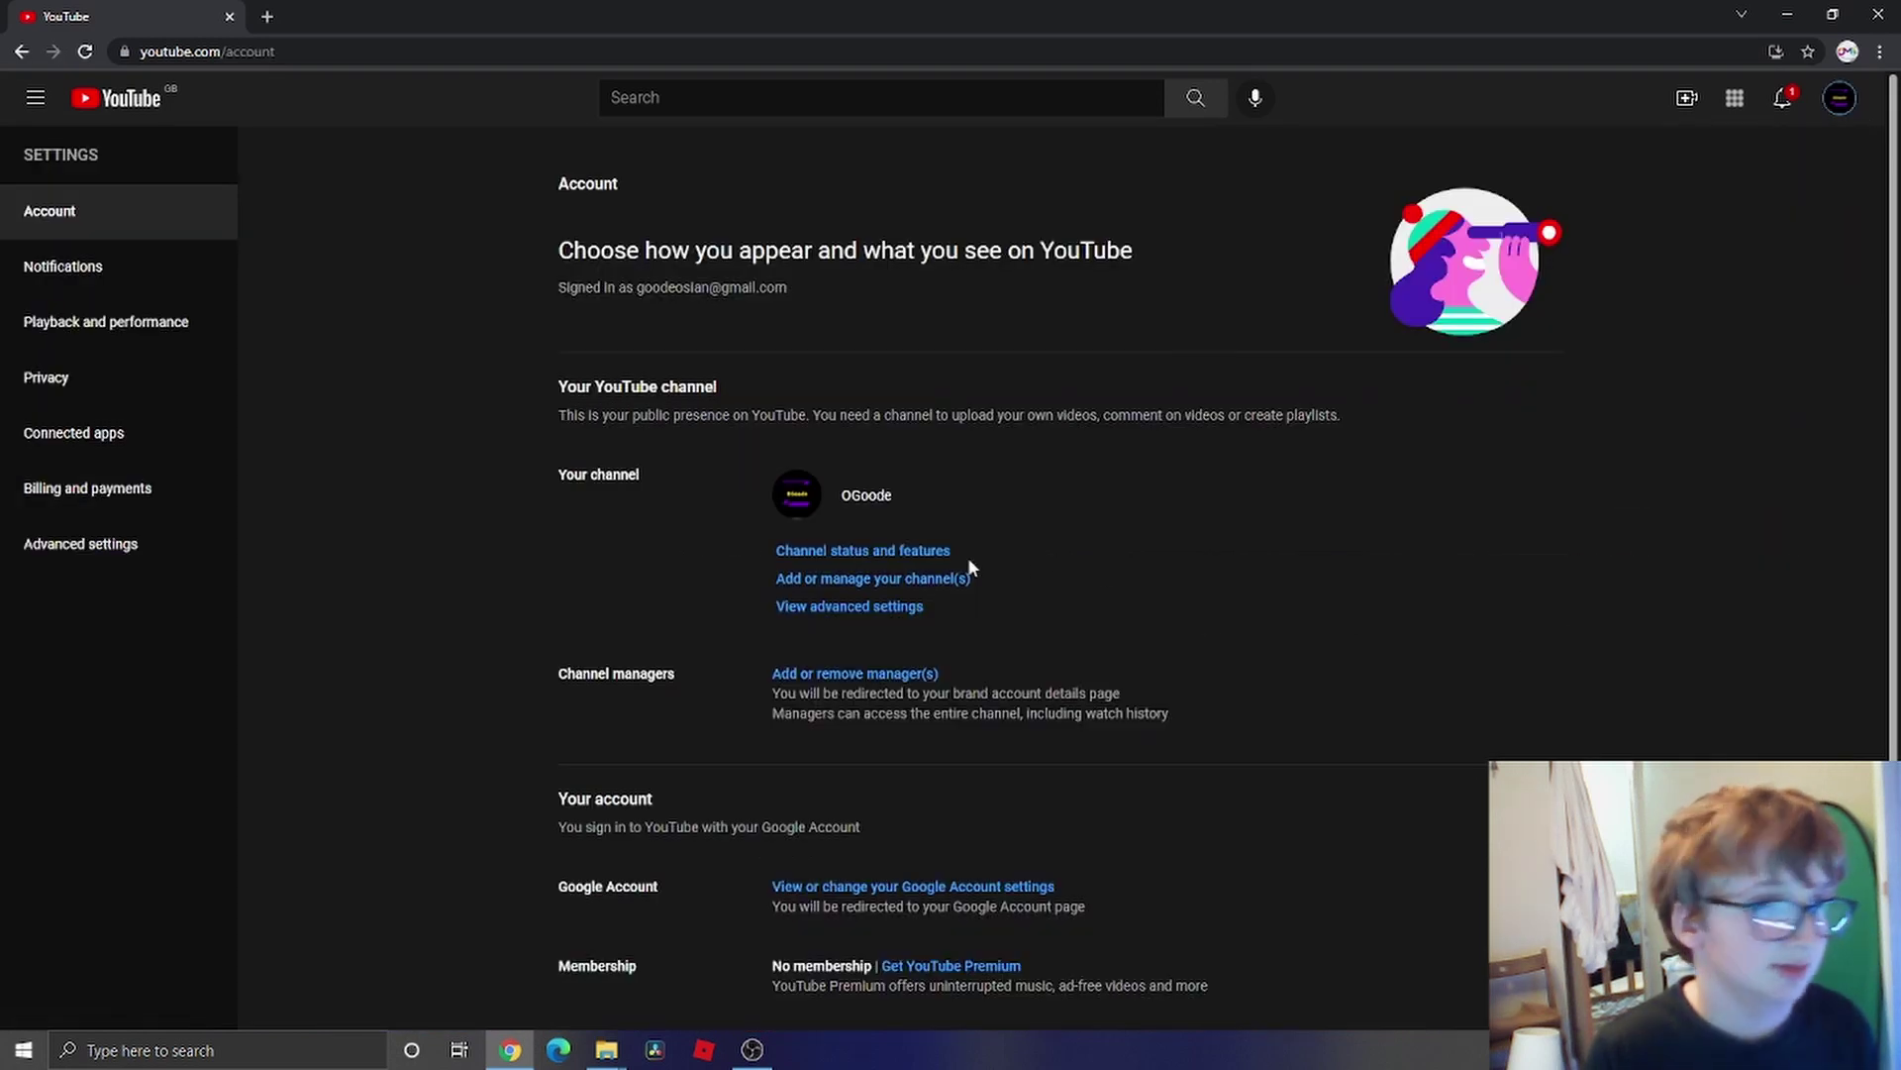
click(885, 587)
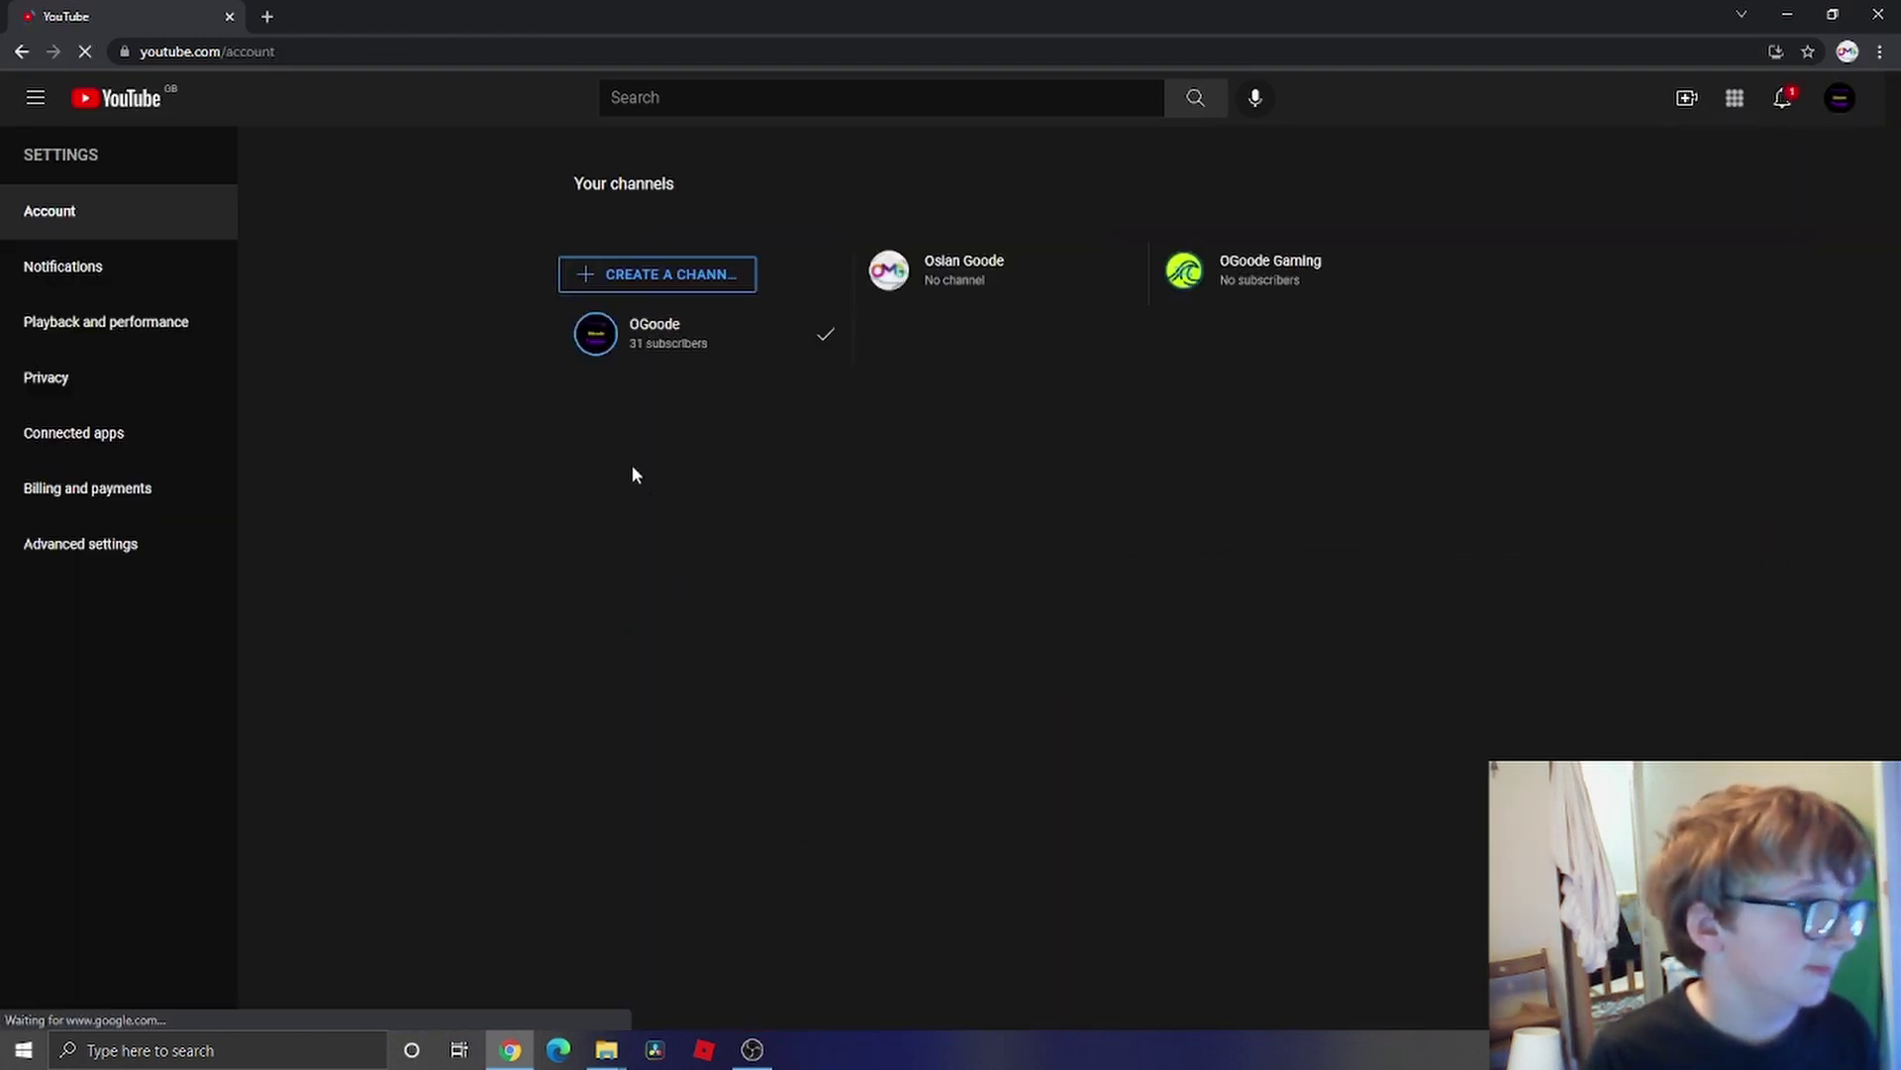
click(636, 274)
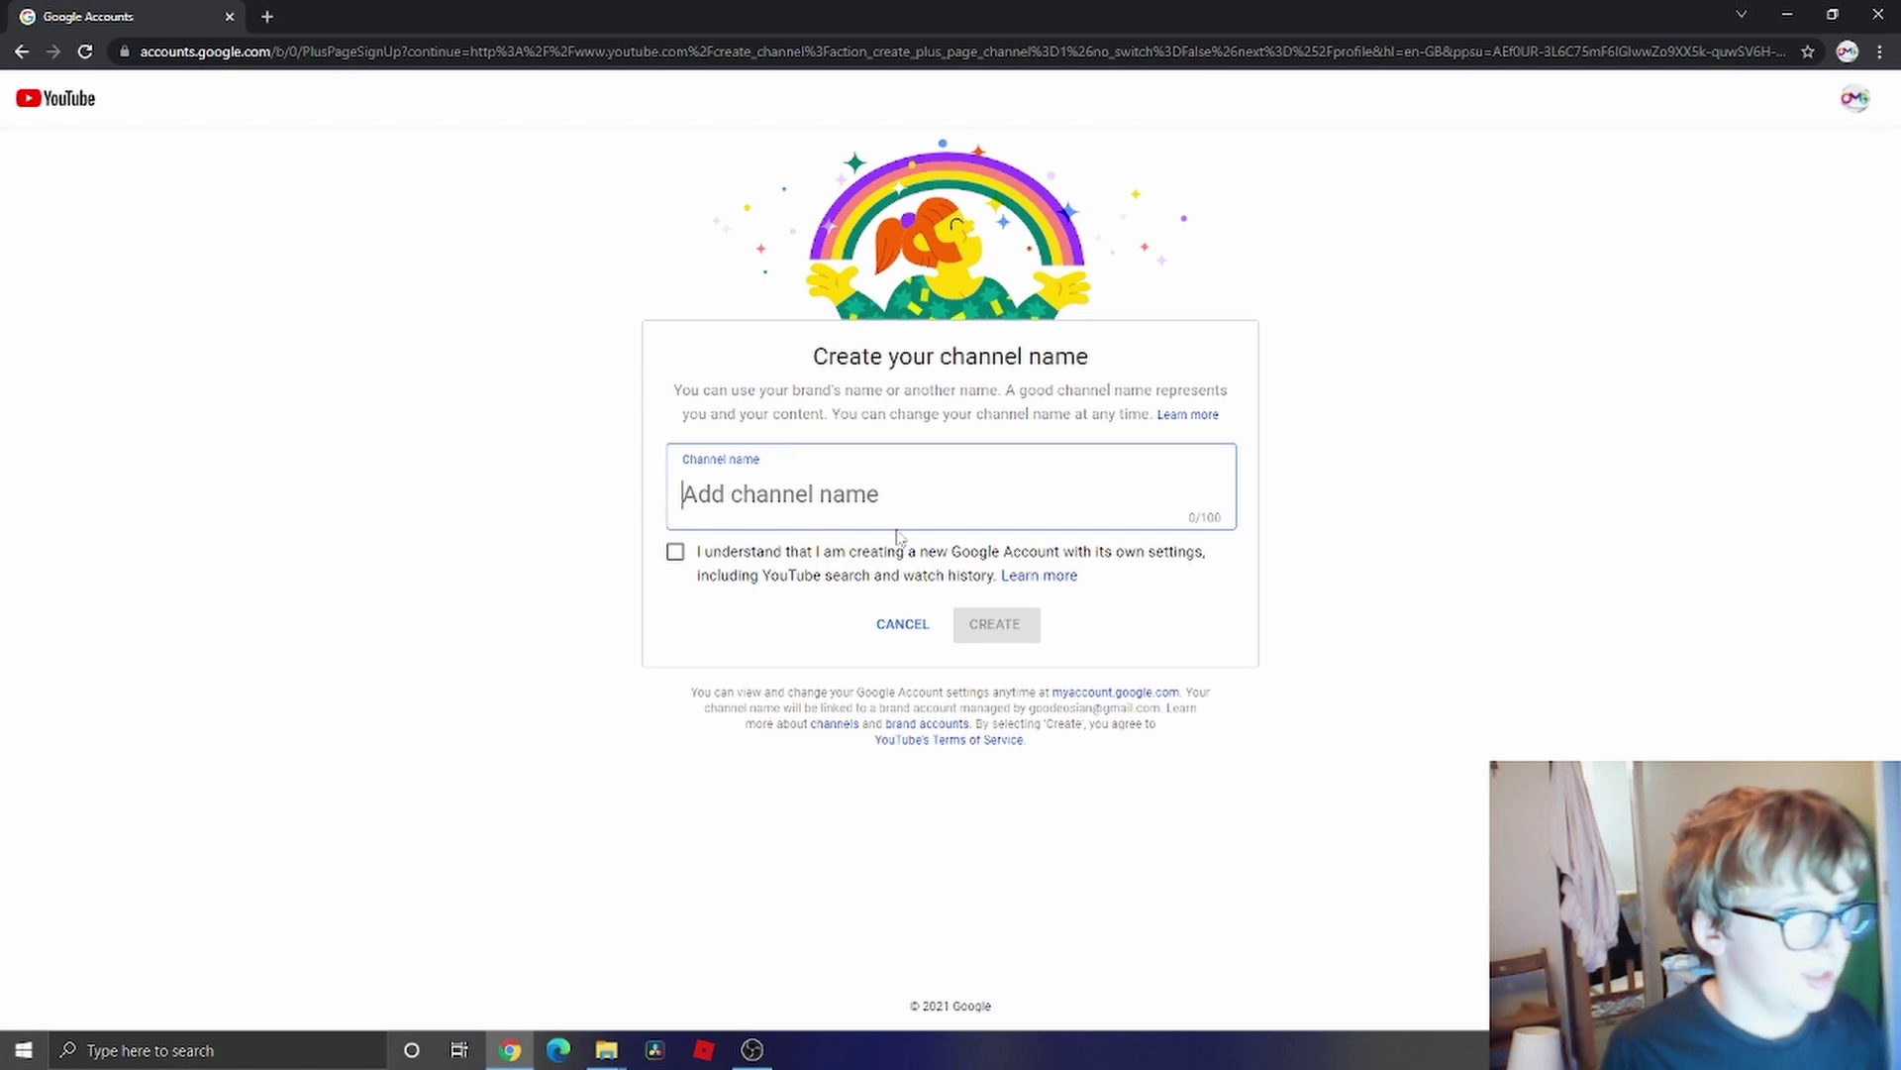
text(O)
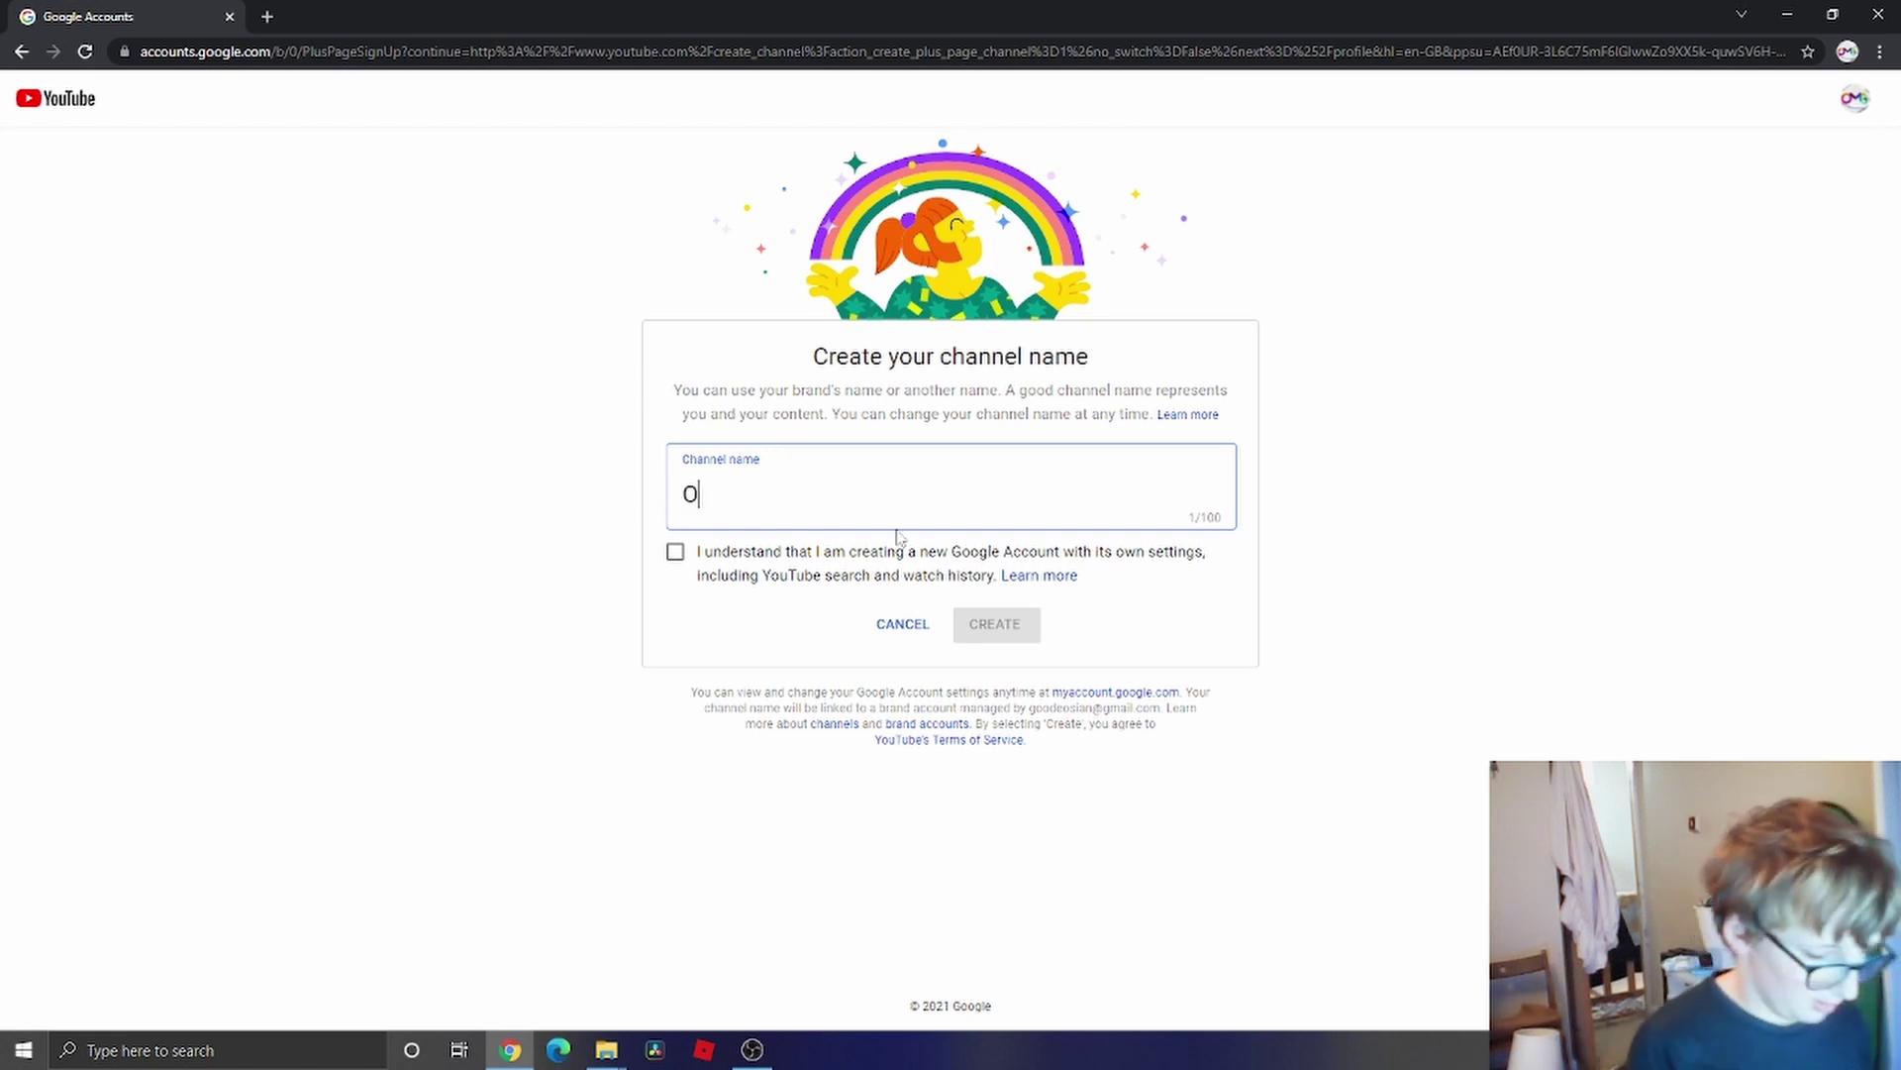
text(Goode)
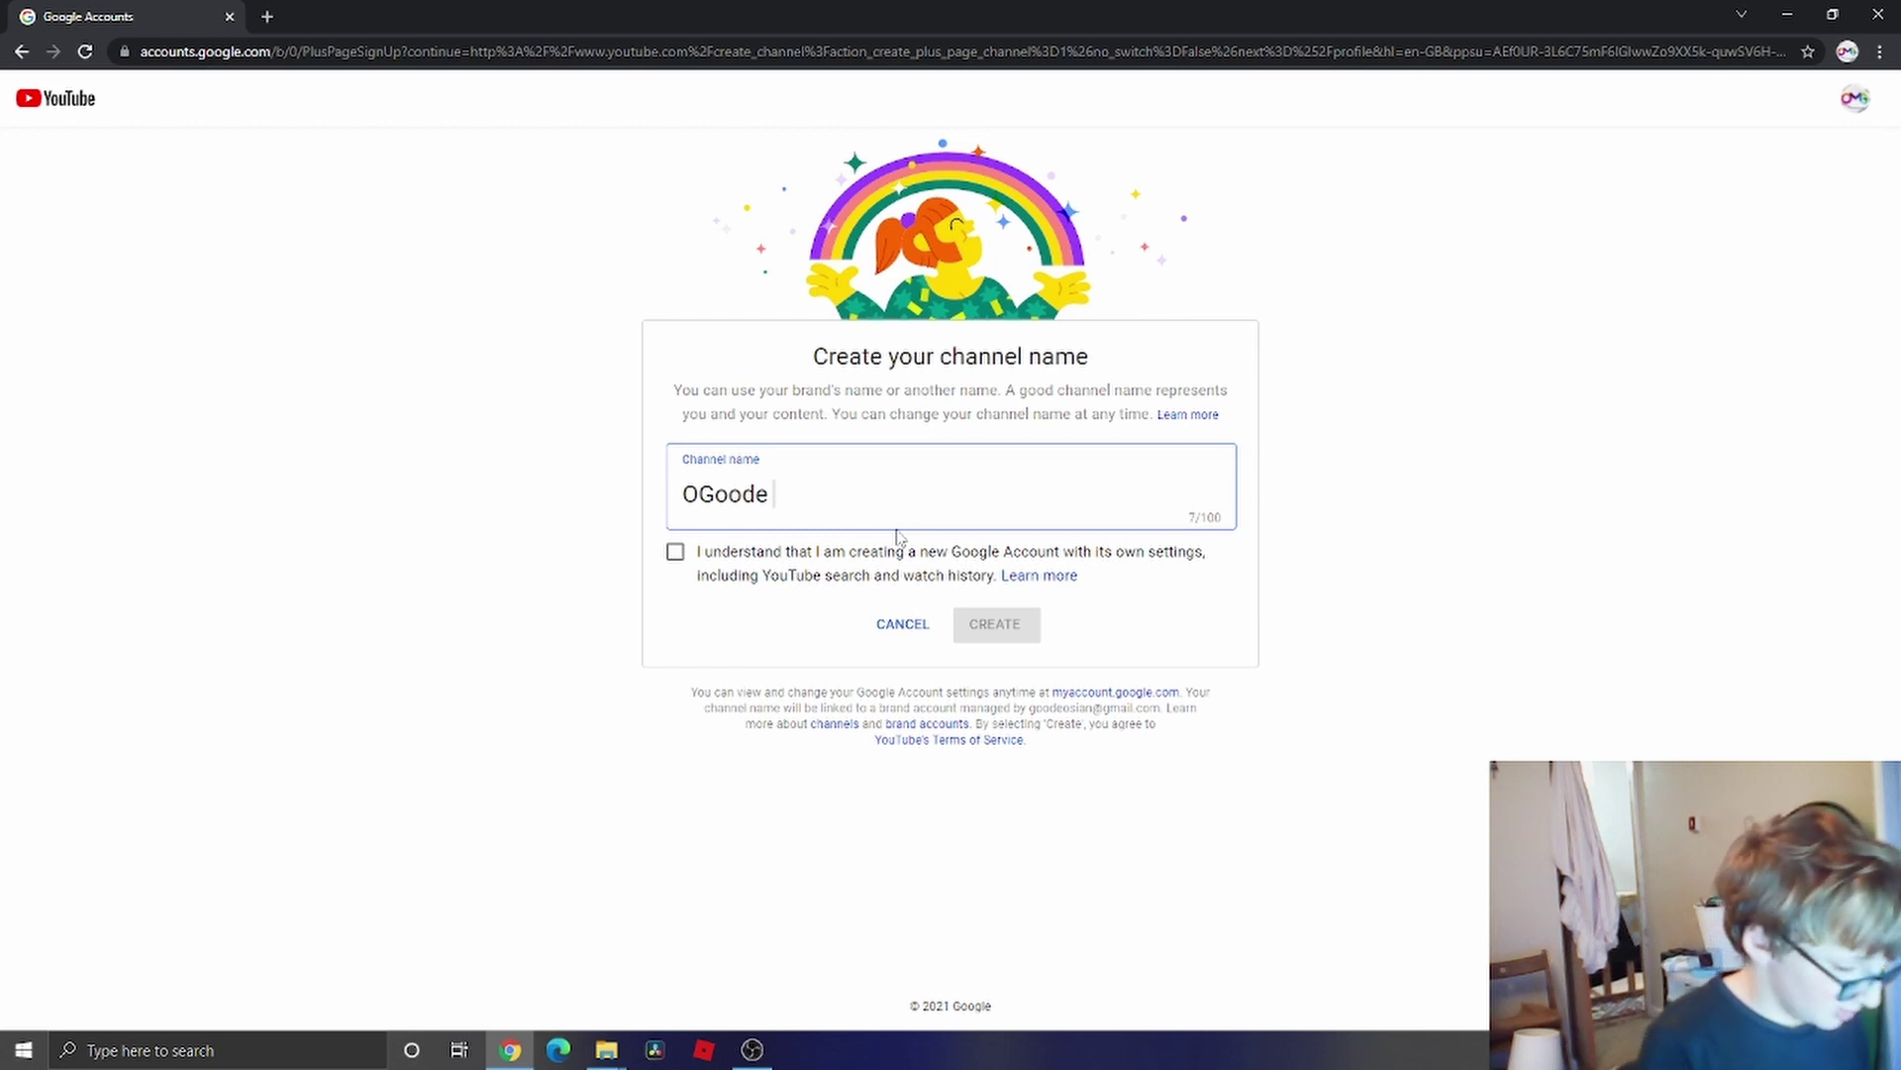
text( Sho)
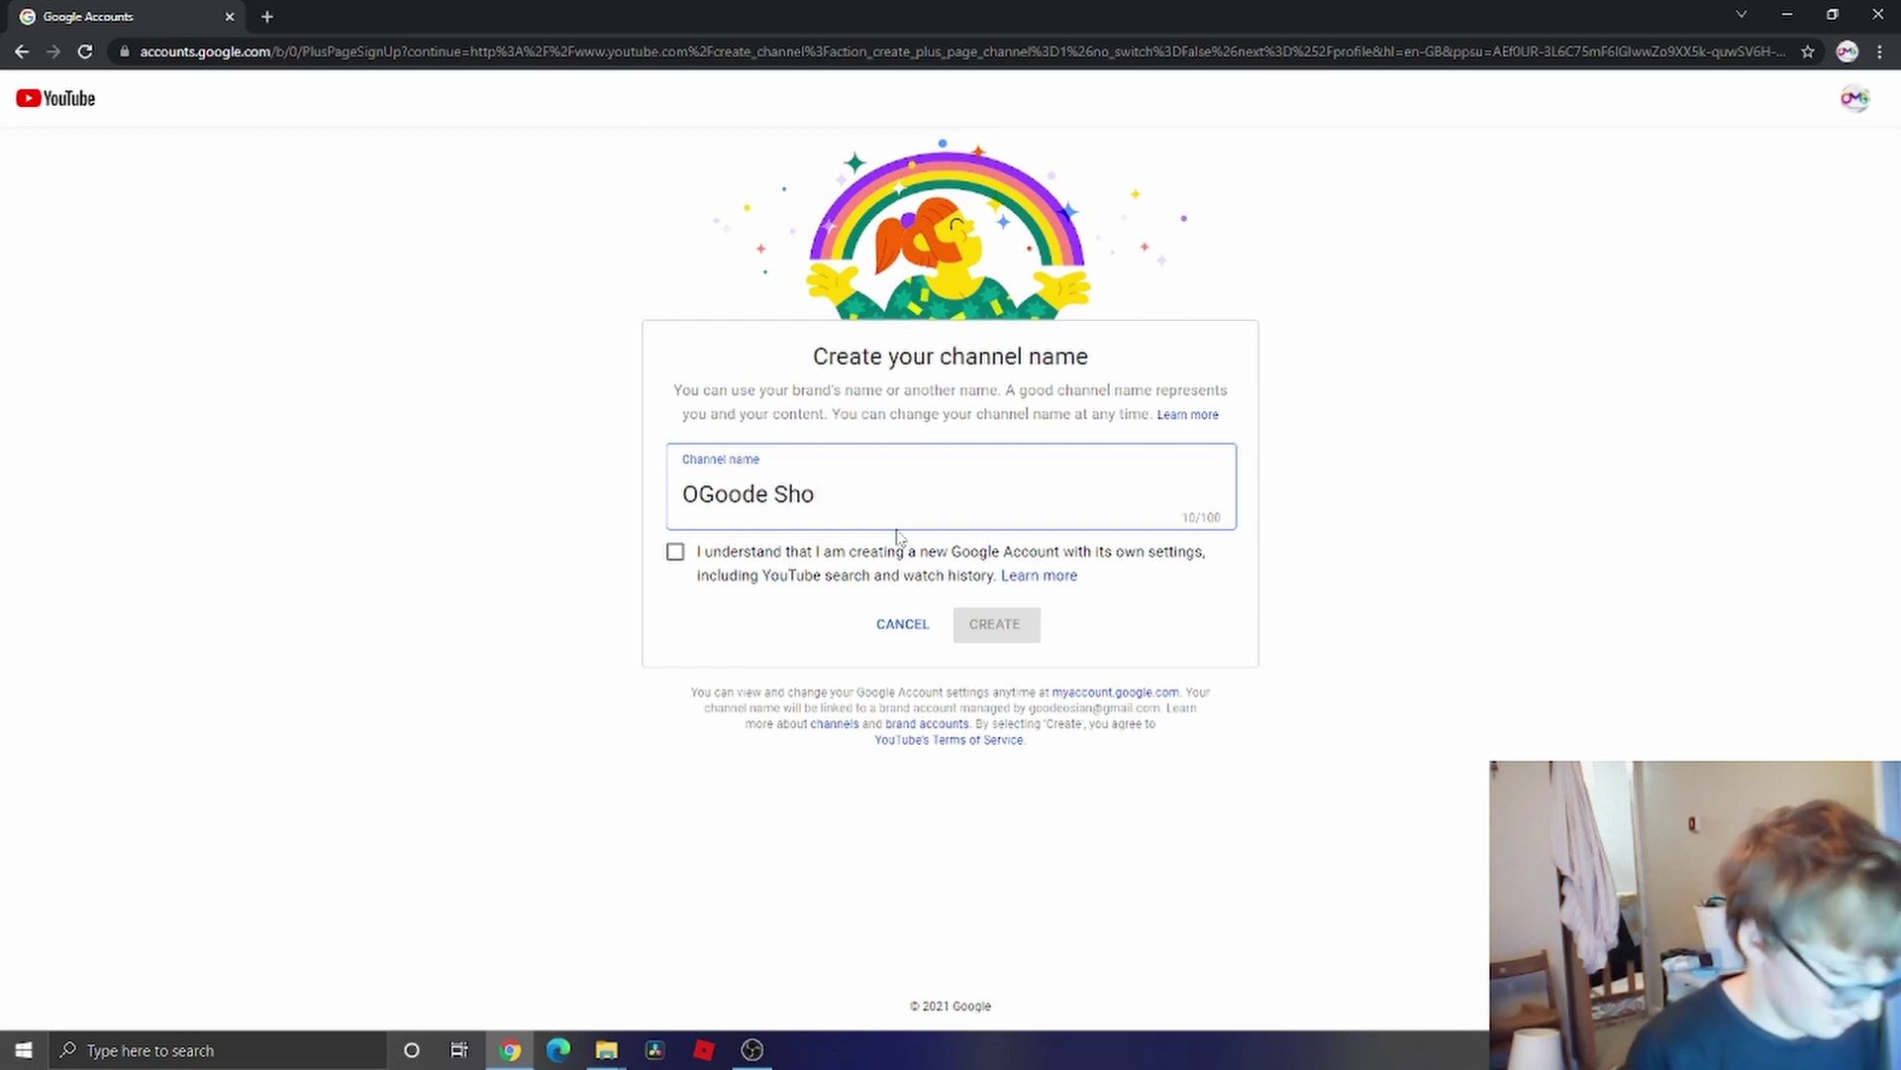
text(ets)
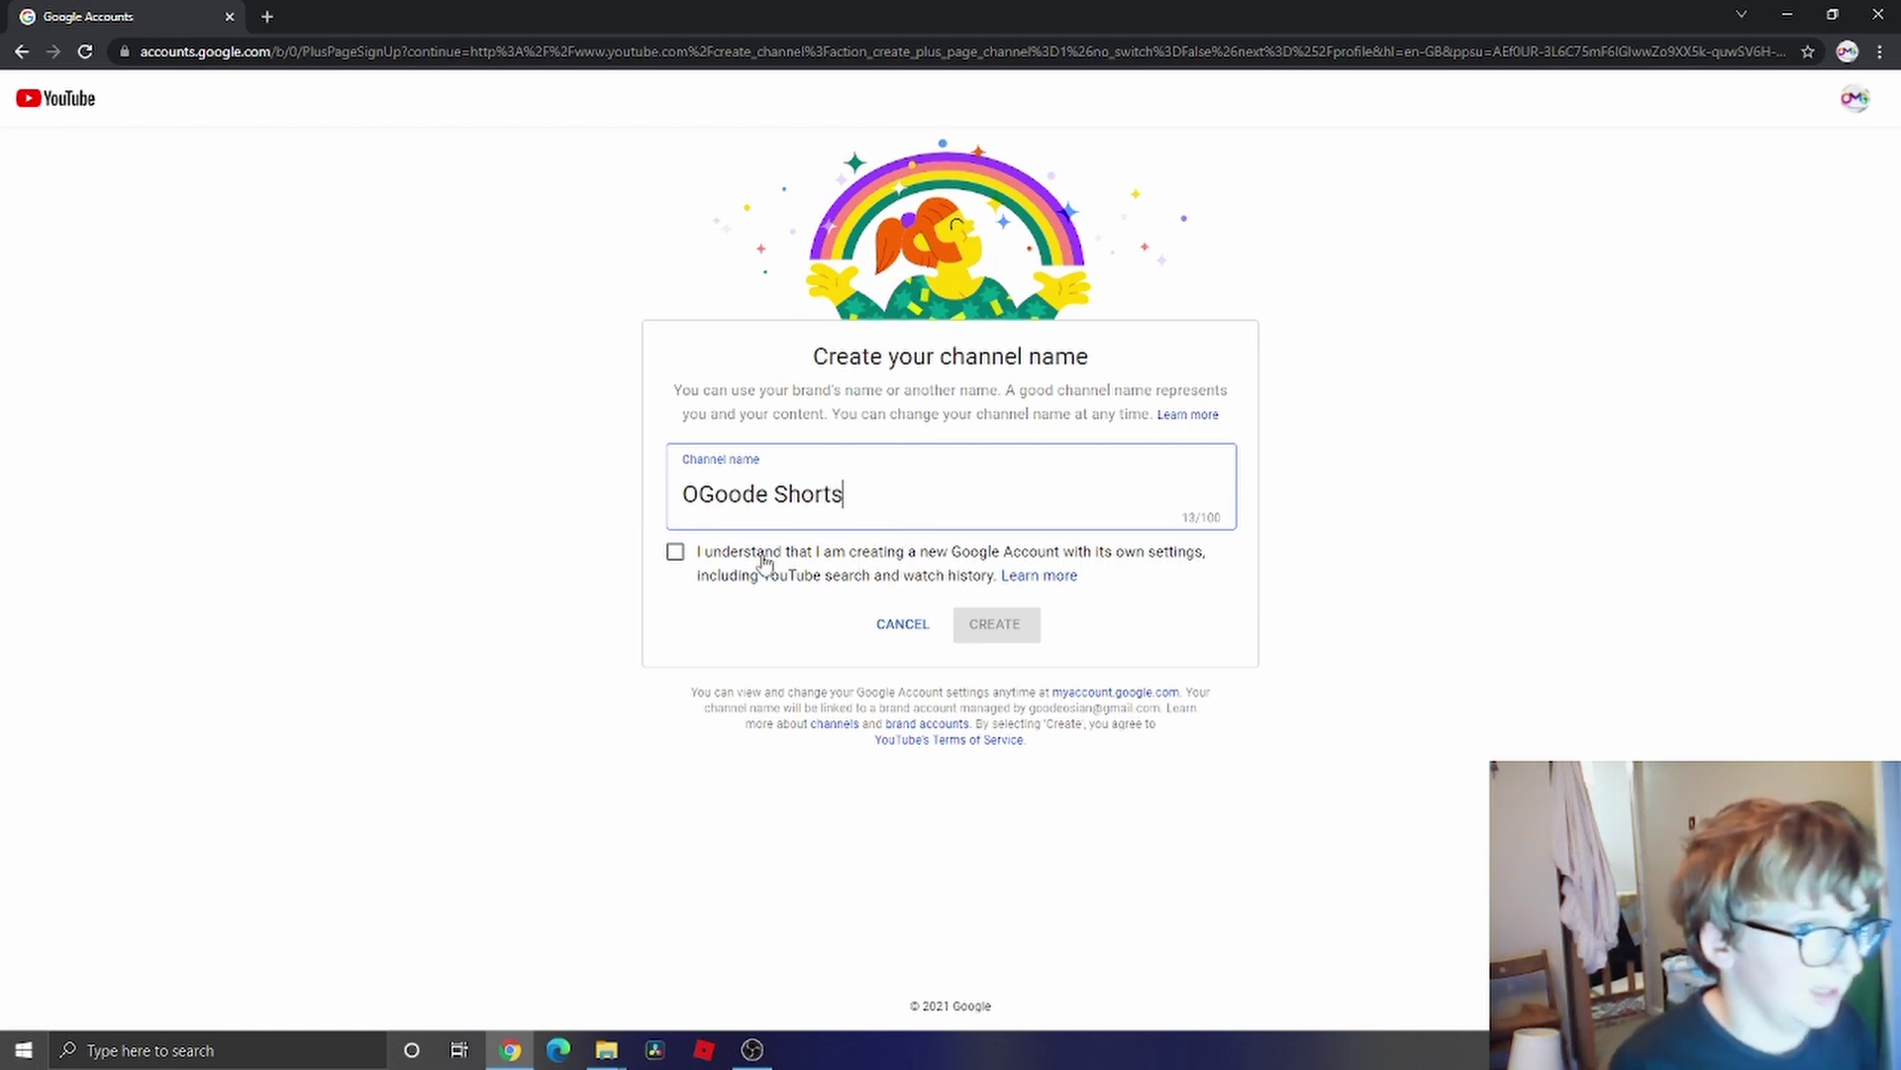
click(677, 553)
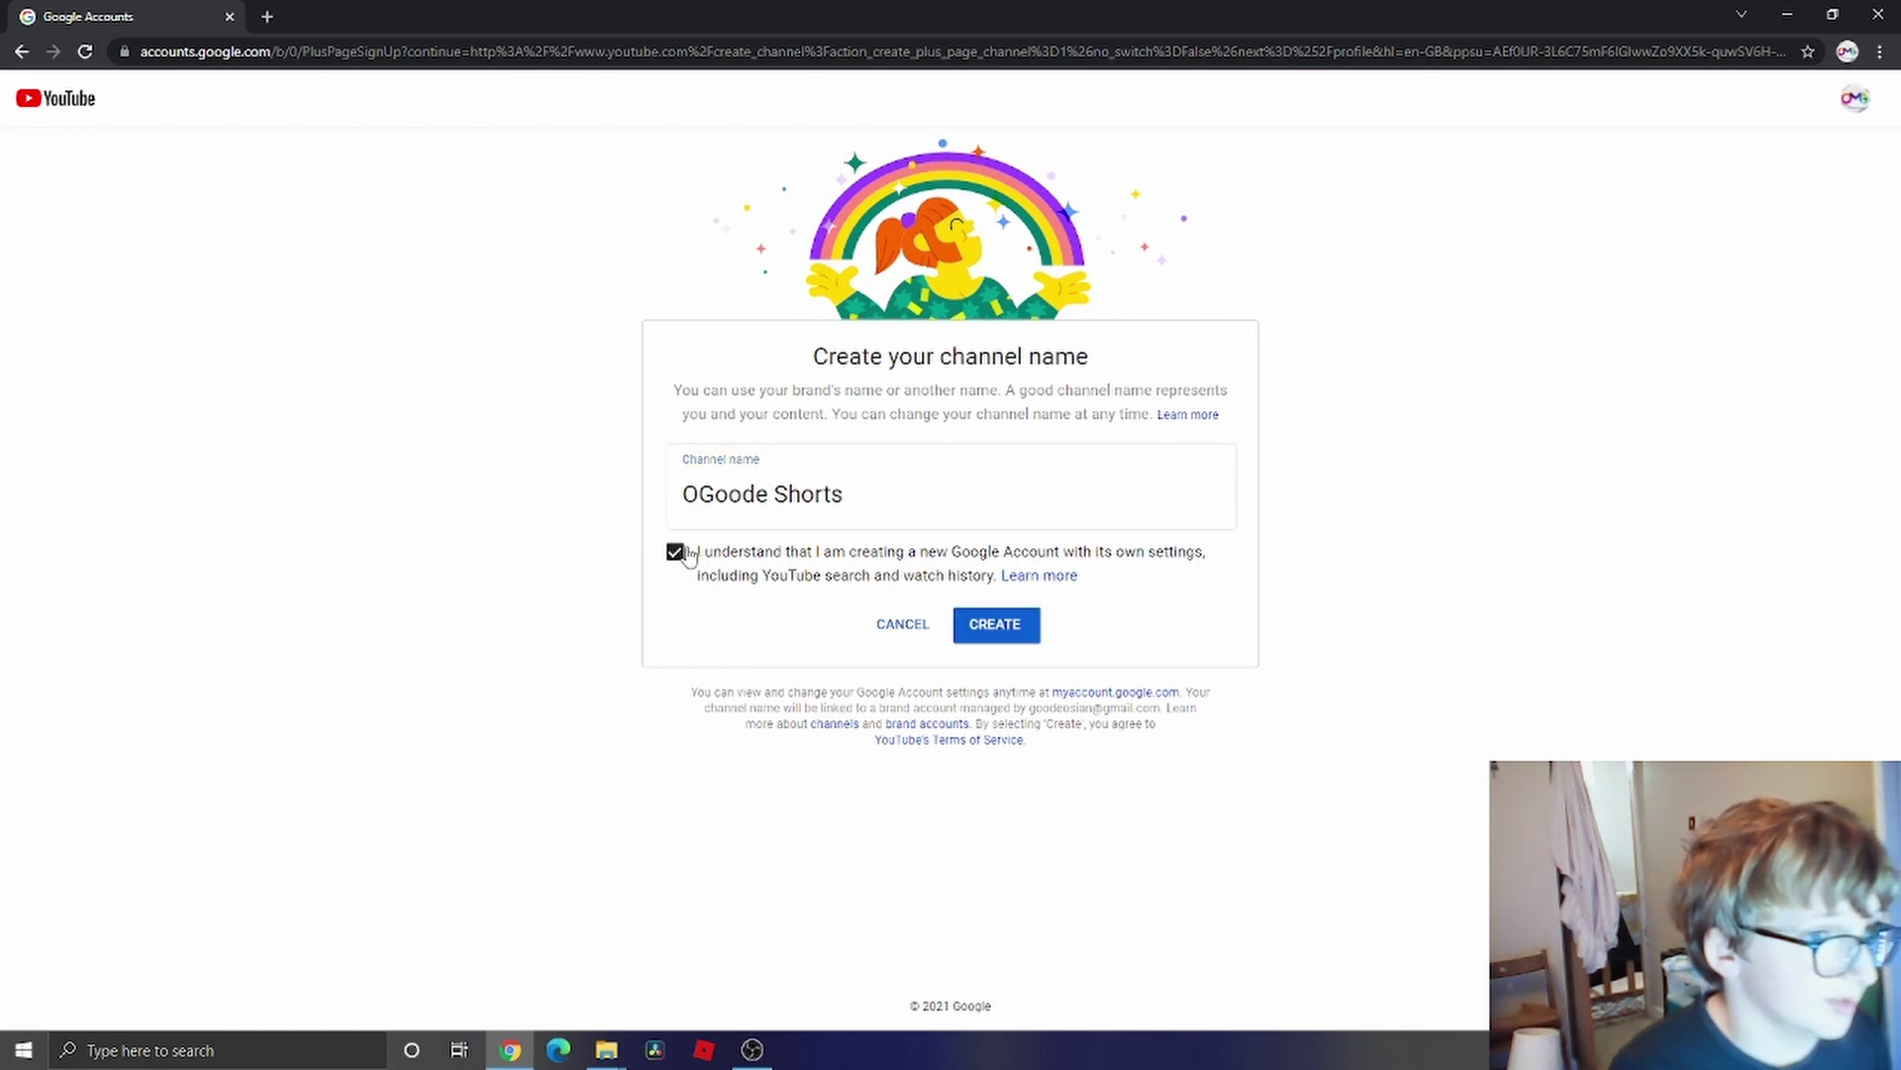
click(1002, 634)
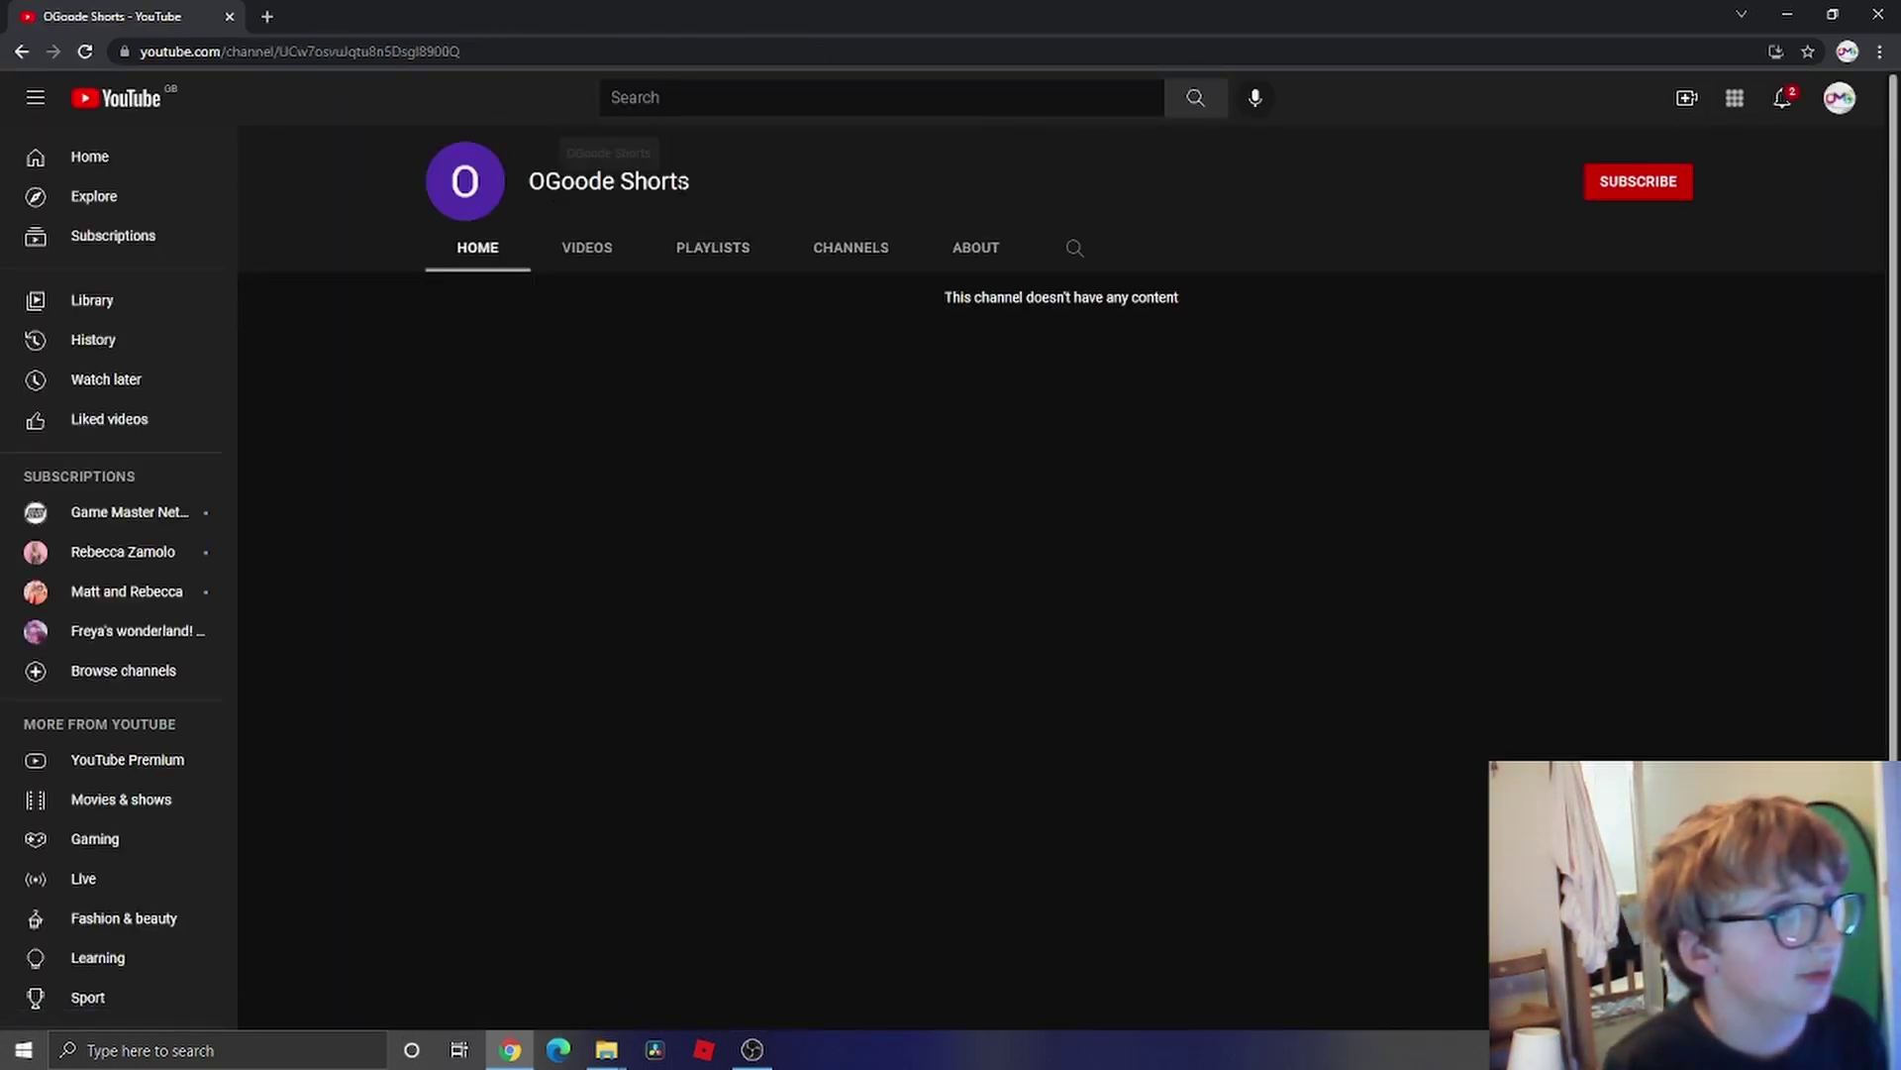
- Switch accounts to the OGoode Shorts channel and launch Customise channel in YouTube Studio
mouse_move(691, 181)
mouse_down()
mouse_move(547, 181)
mouse_move(662, 181)
mouse_up()
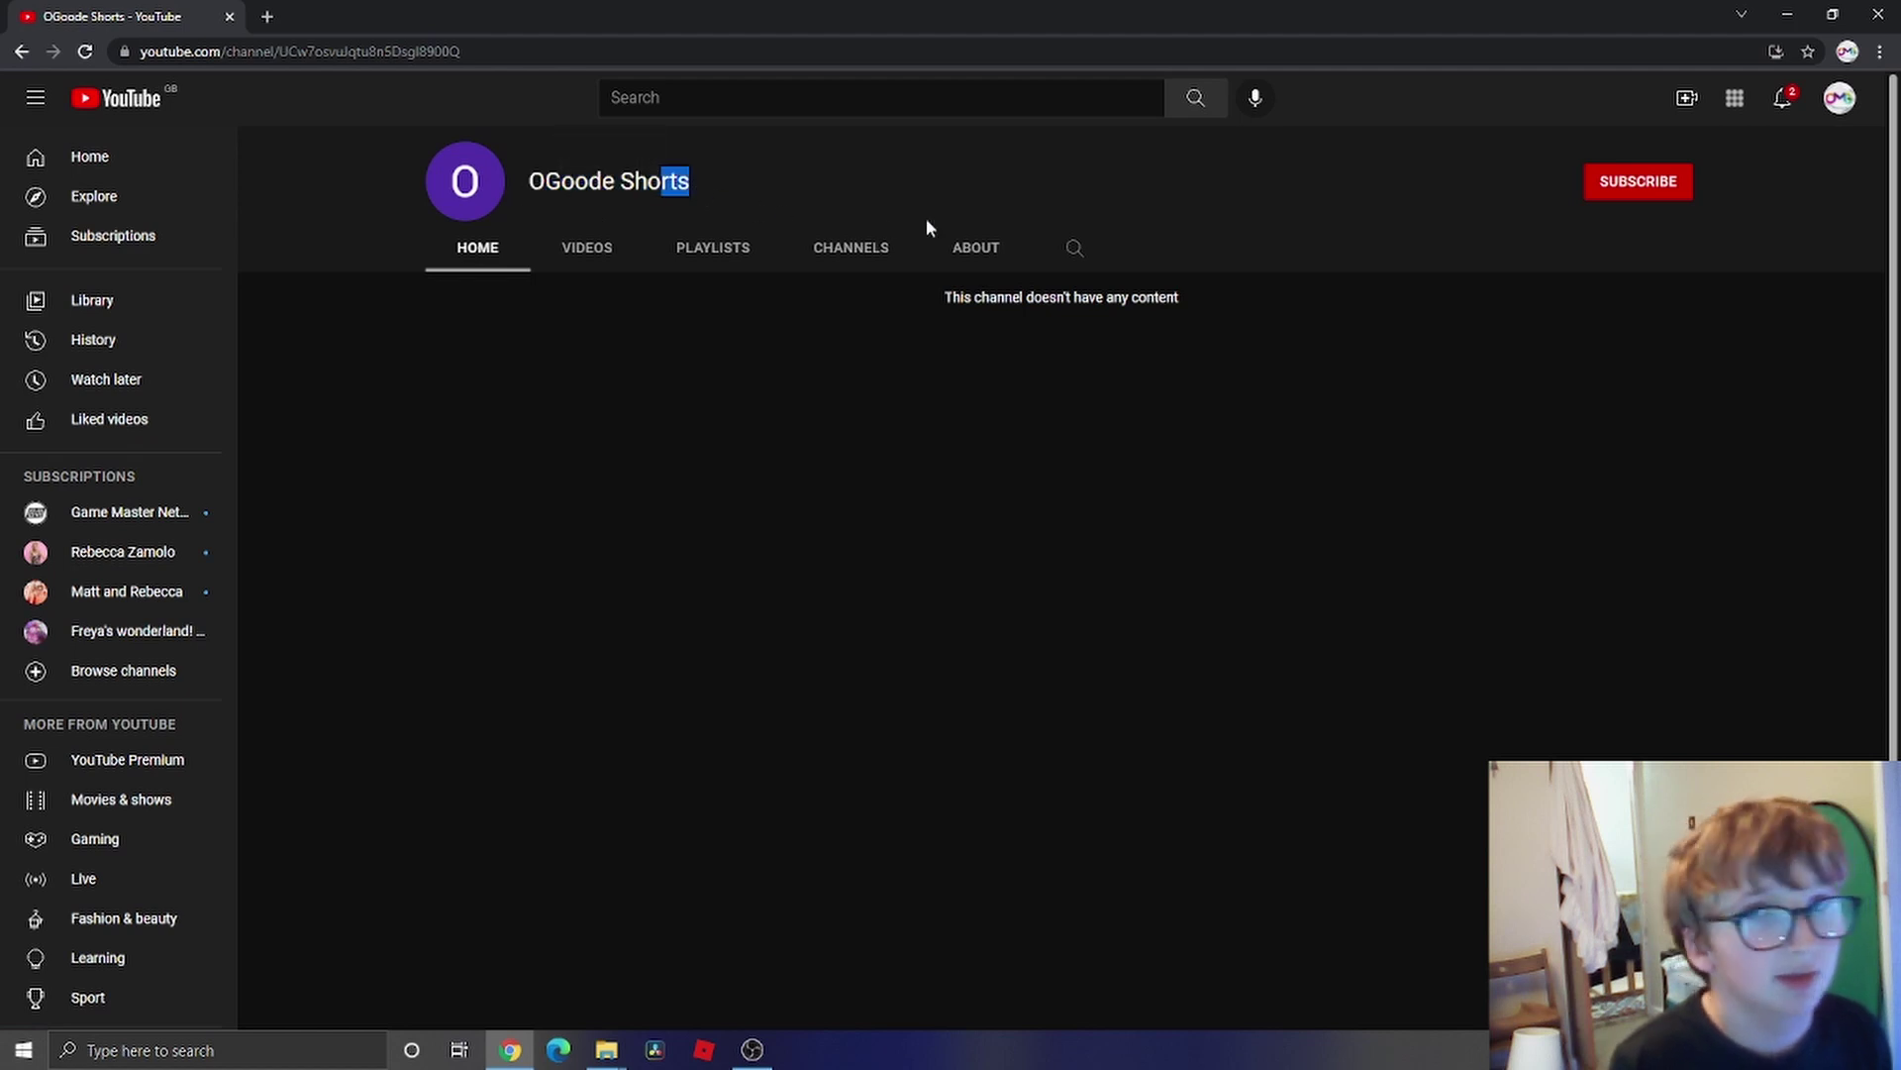
click(1833, 97)
click(1704, 368)
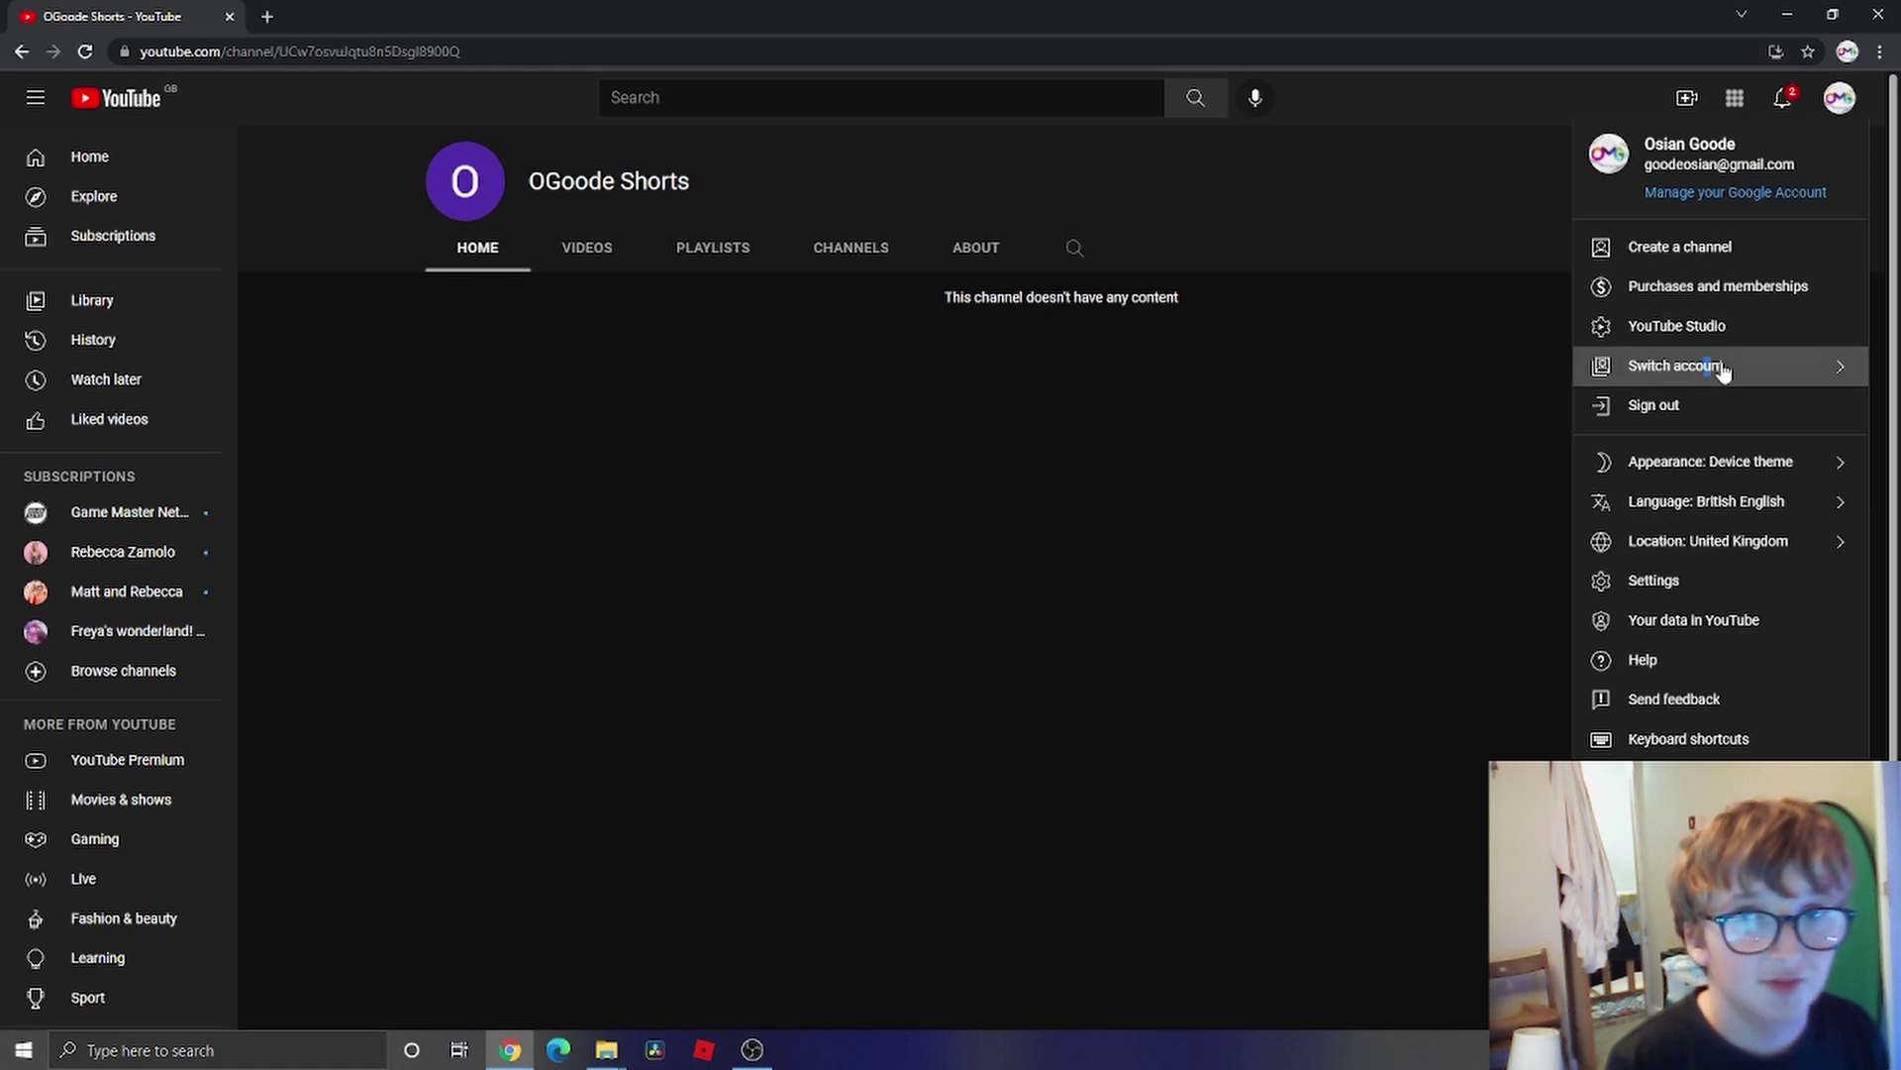
click(1656, 463)
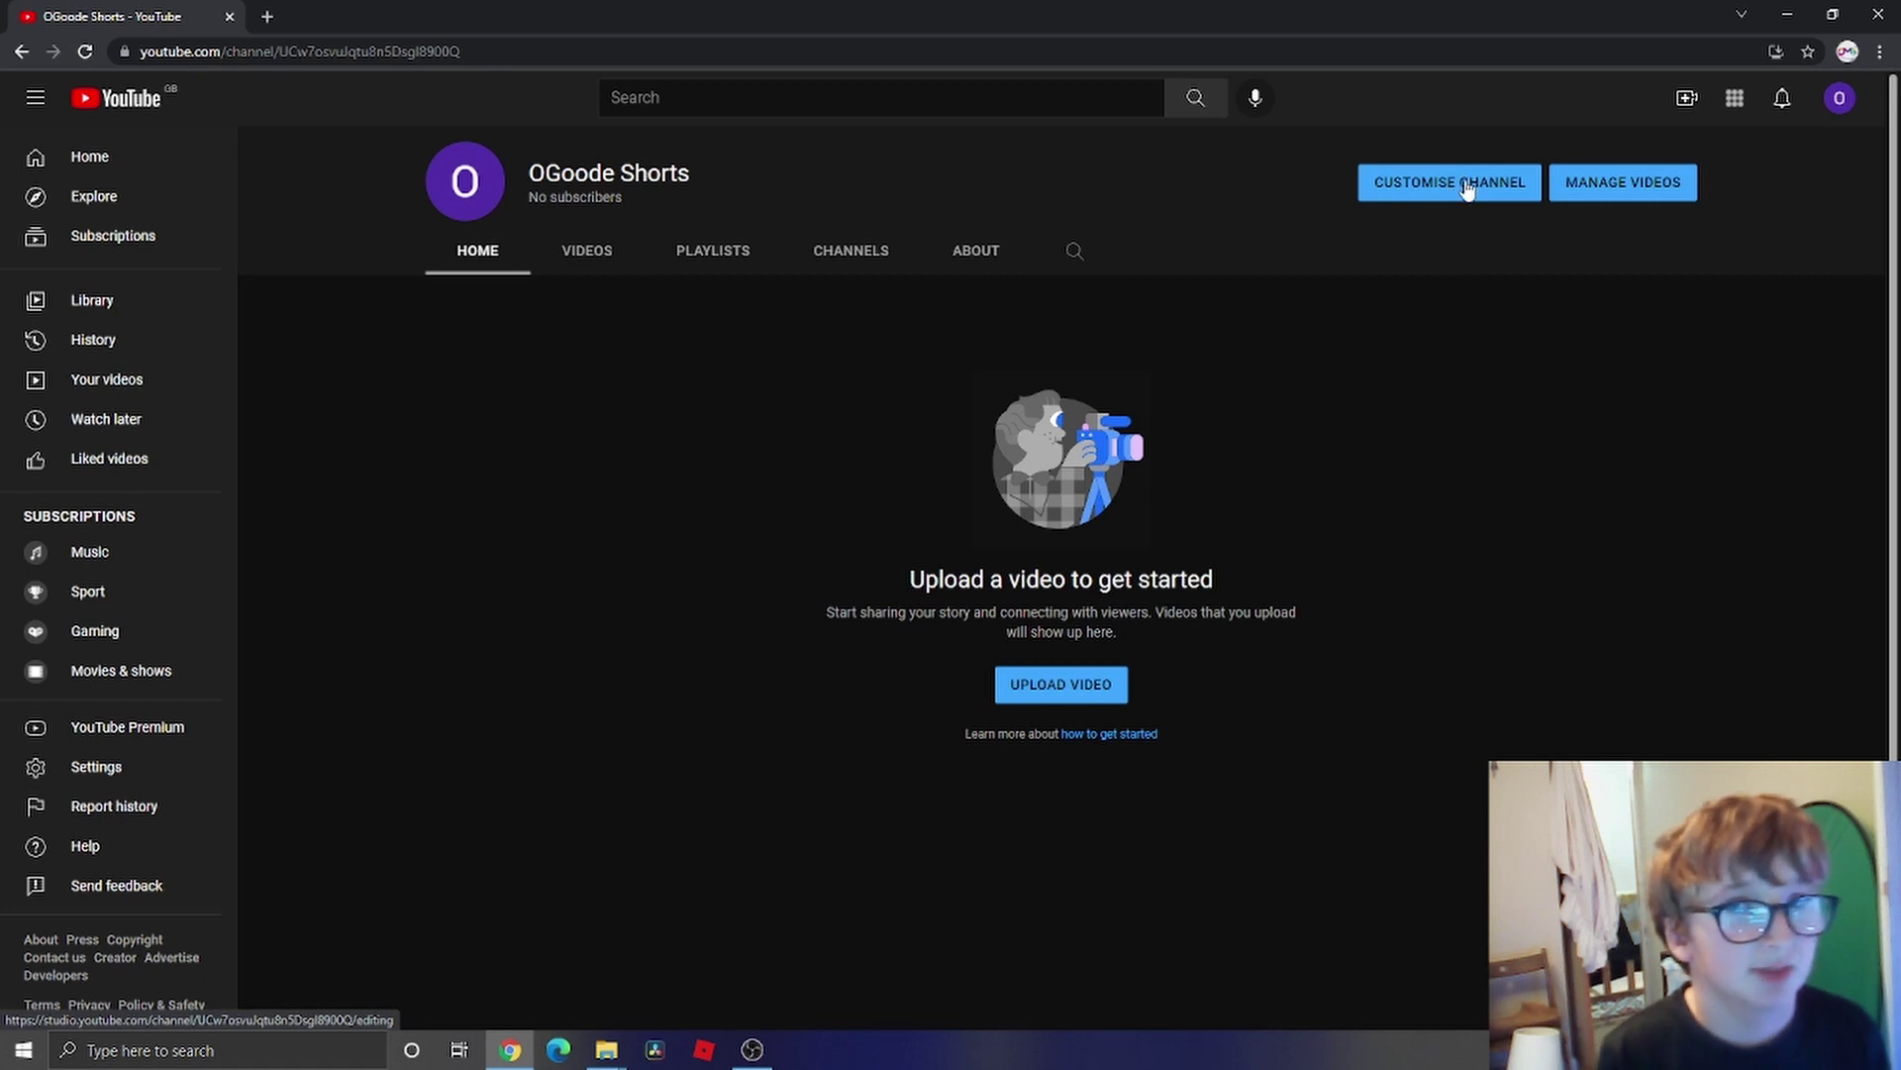
click(1467, 186)
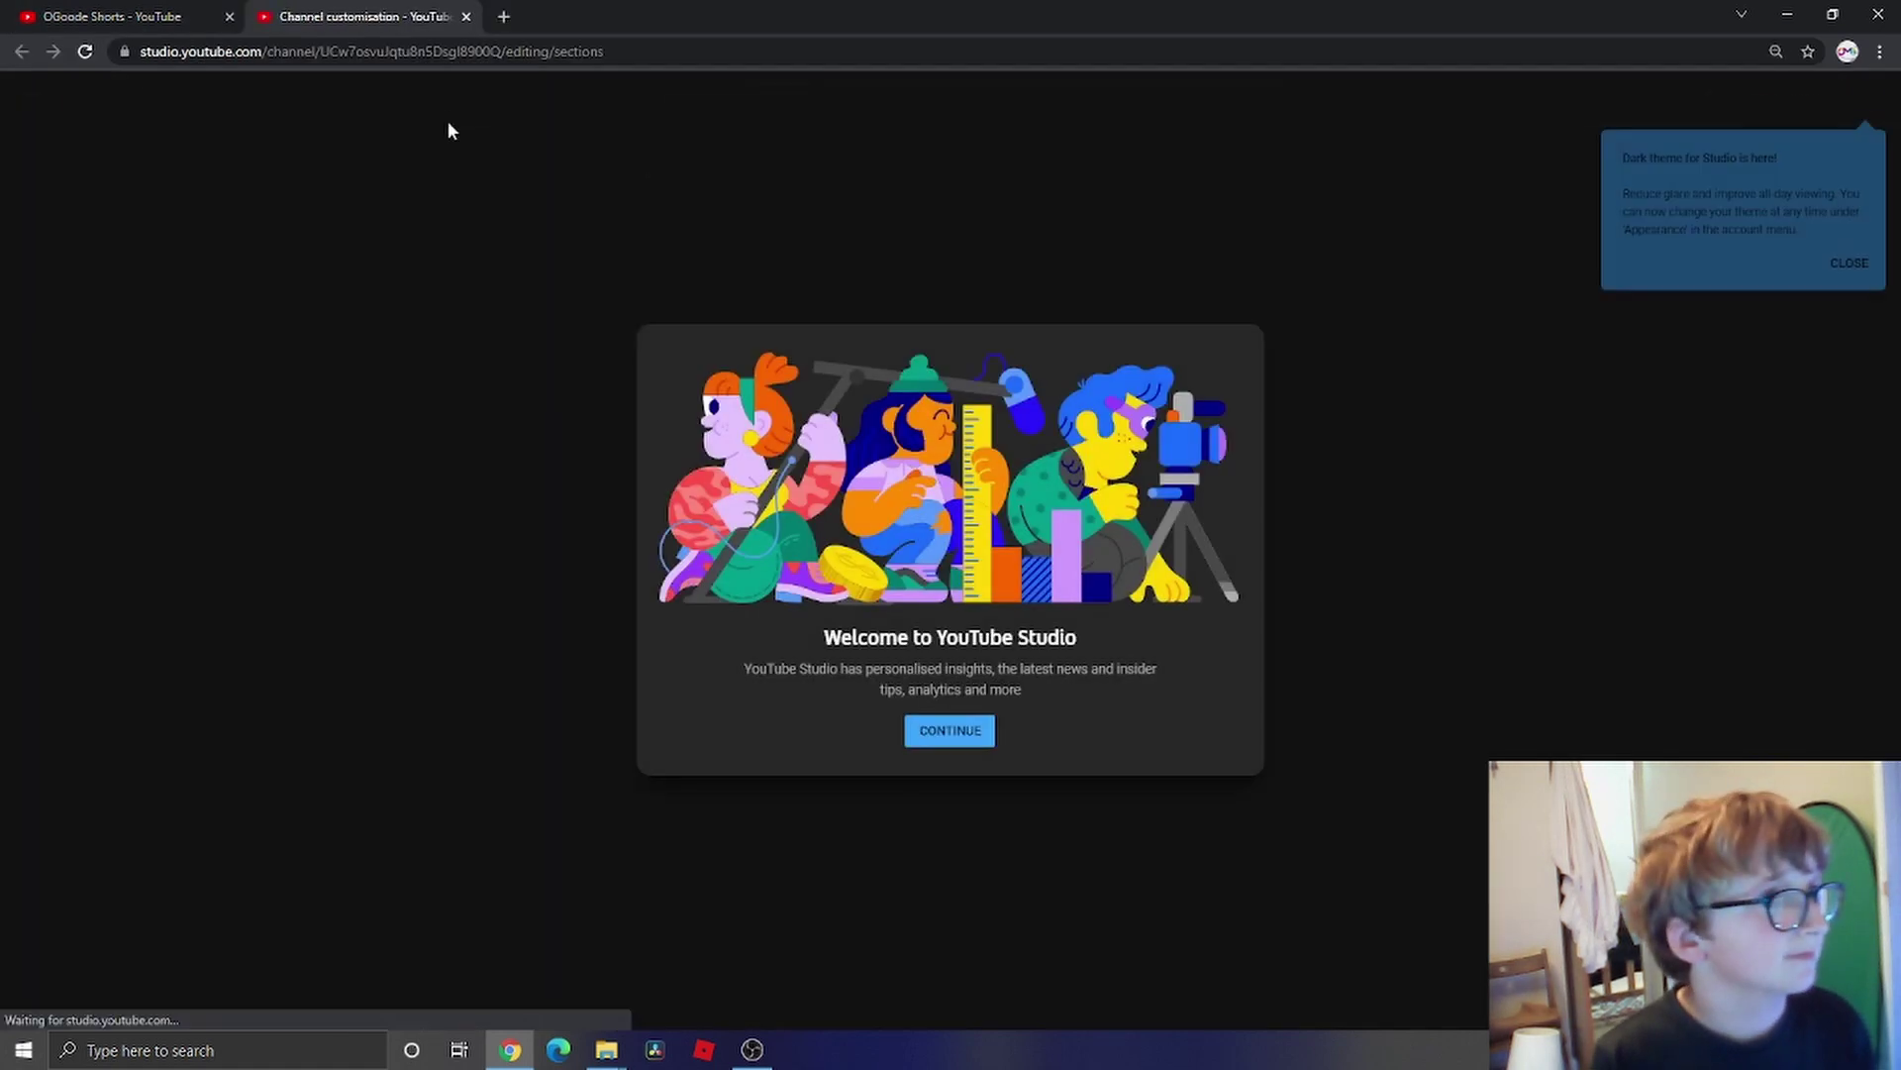
- Dismiss the Studio welcome, dark theme and customisation tips, then add a Featured channels section
click(952, 741)
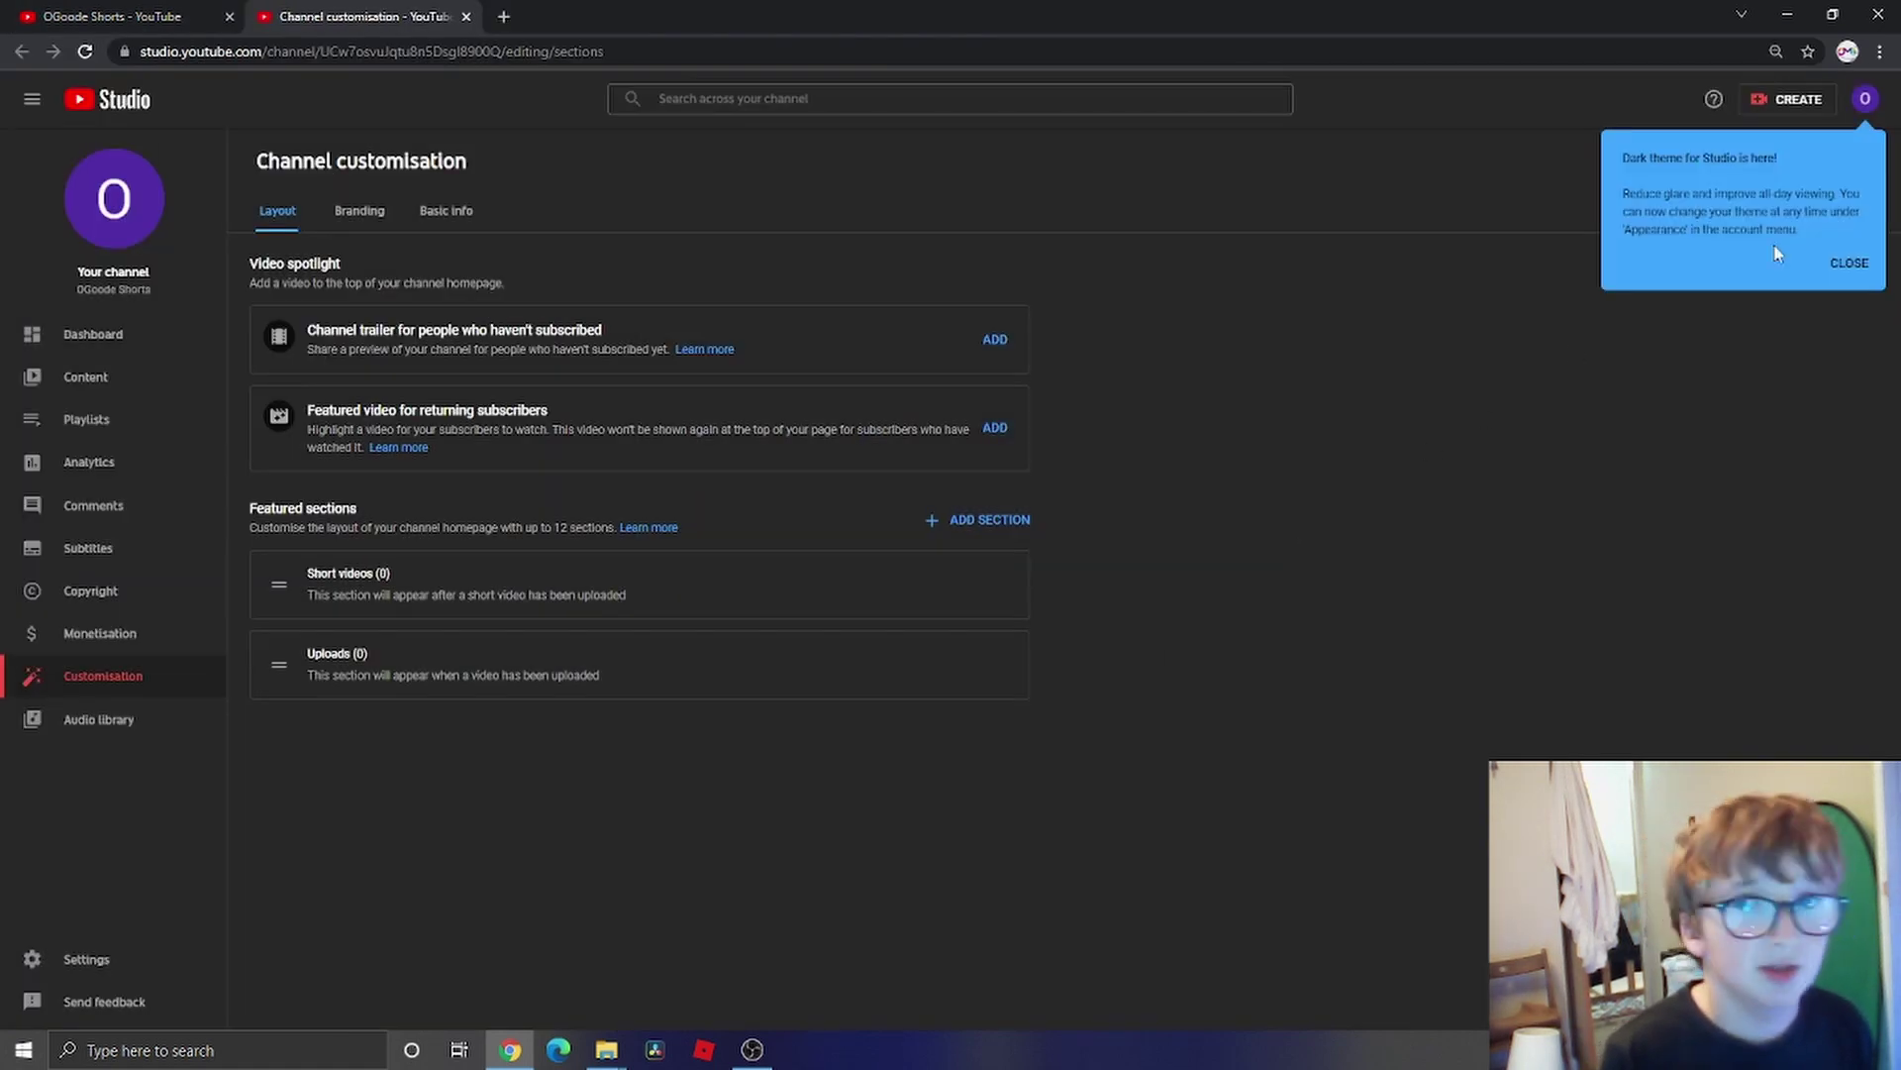
click(1848, 263)
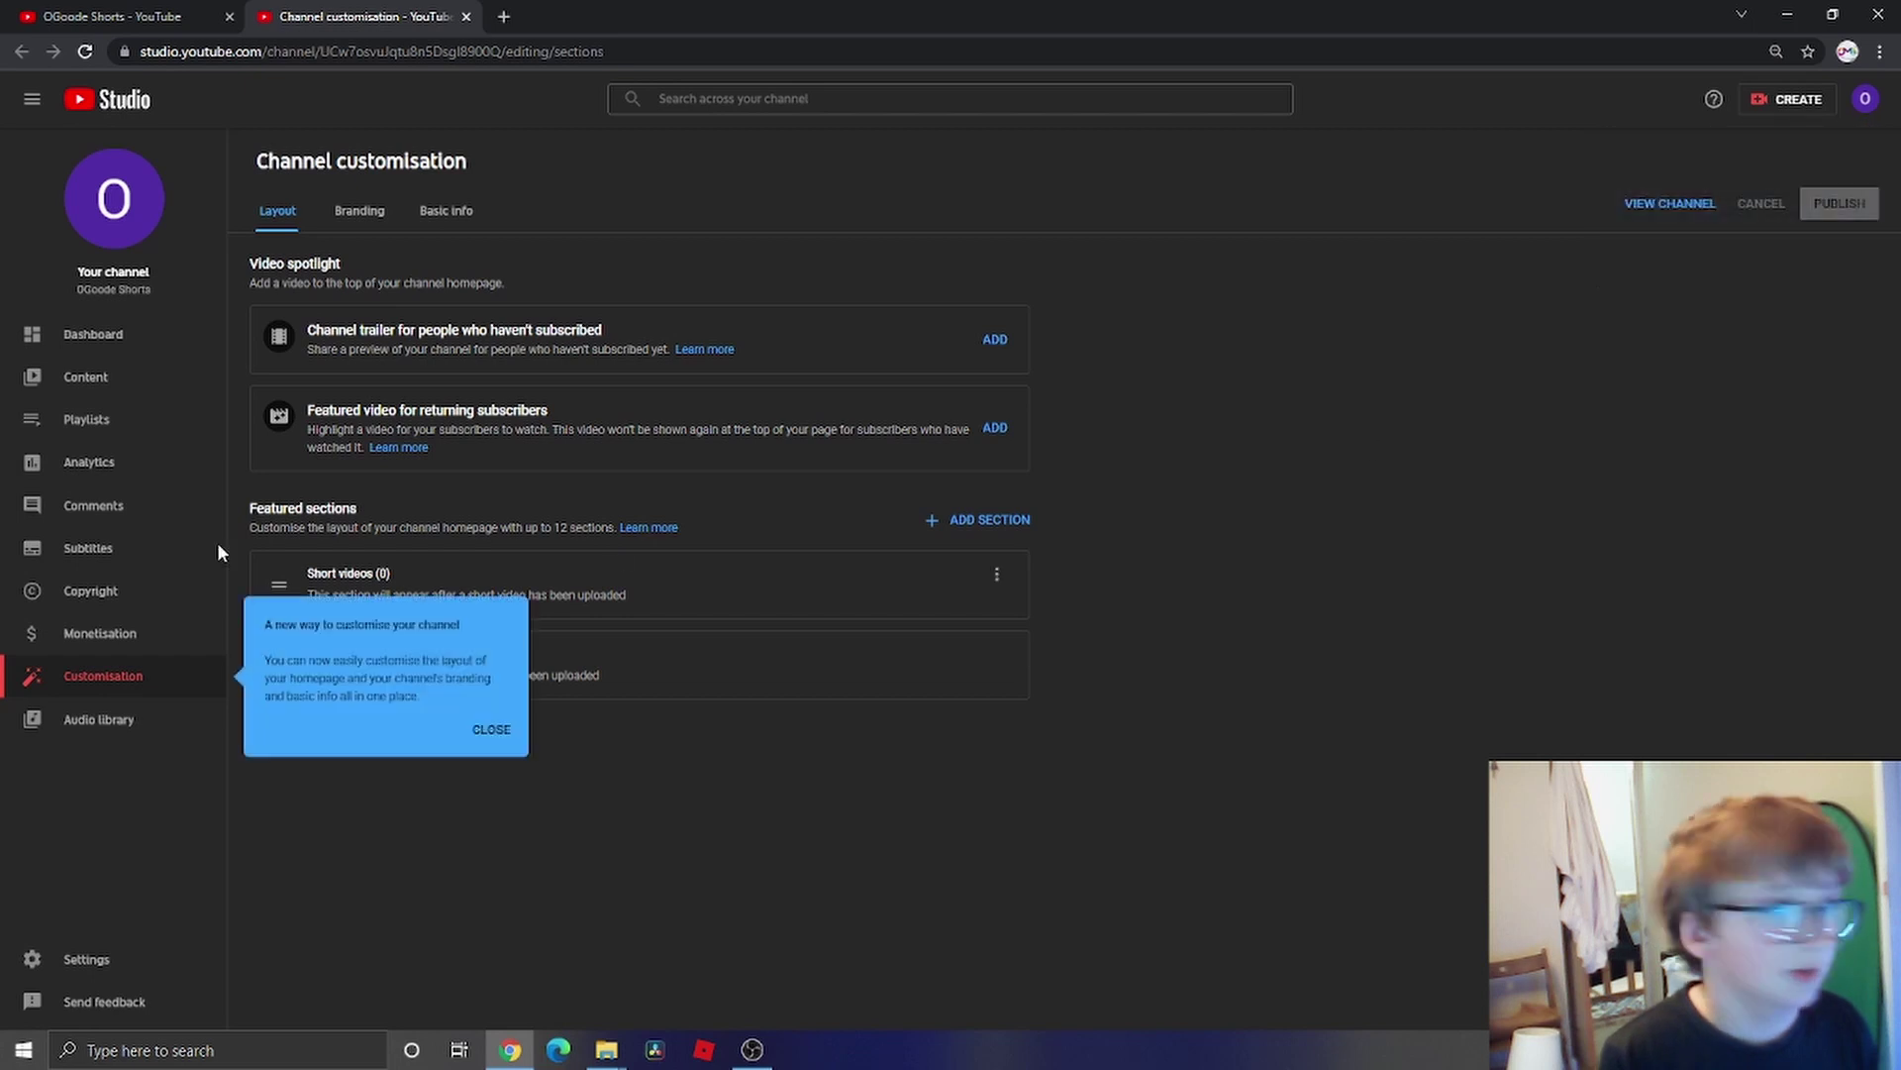
click(491, 728)
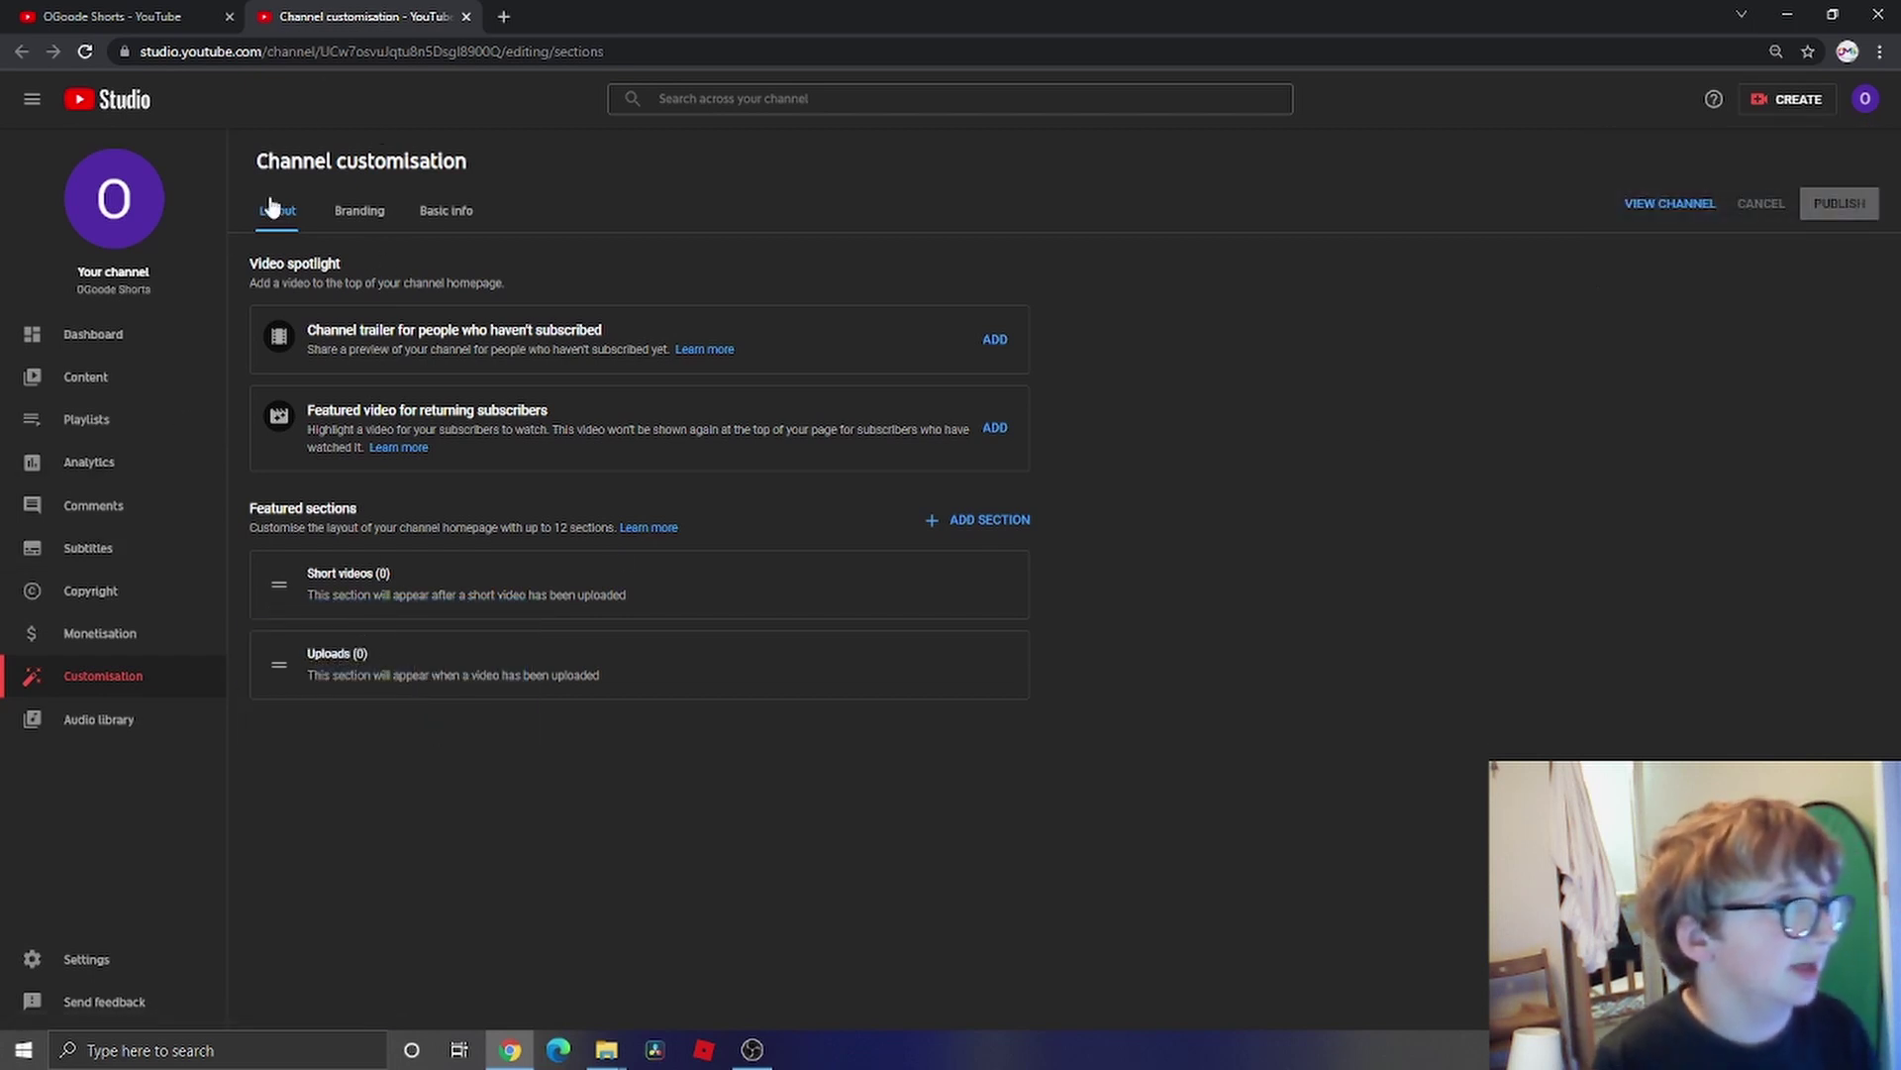
click(989, 530)
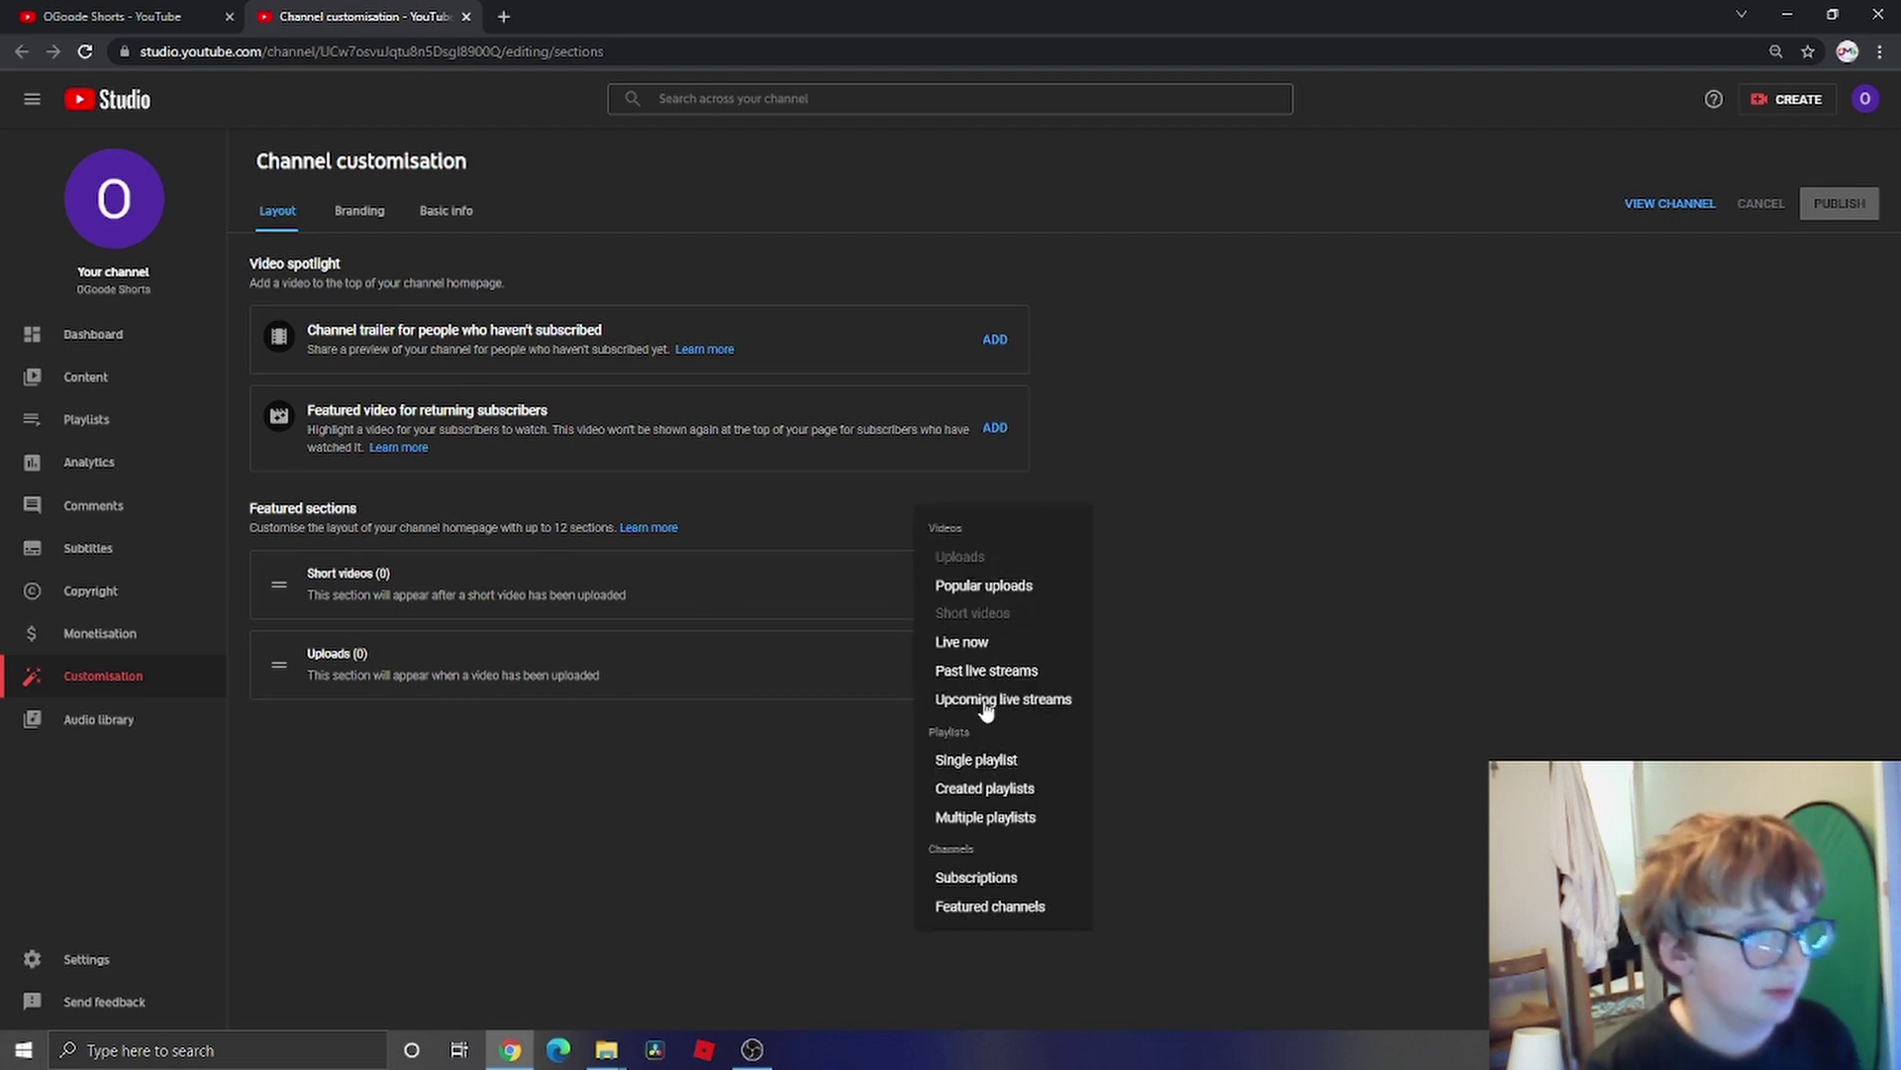
click(986, 906)
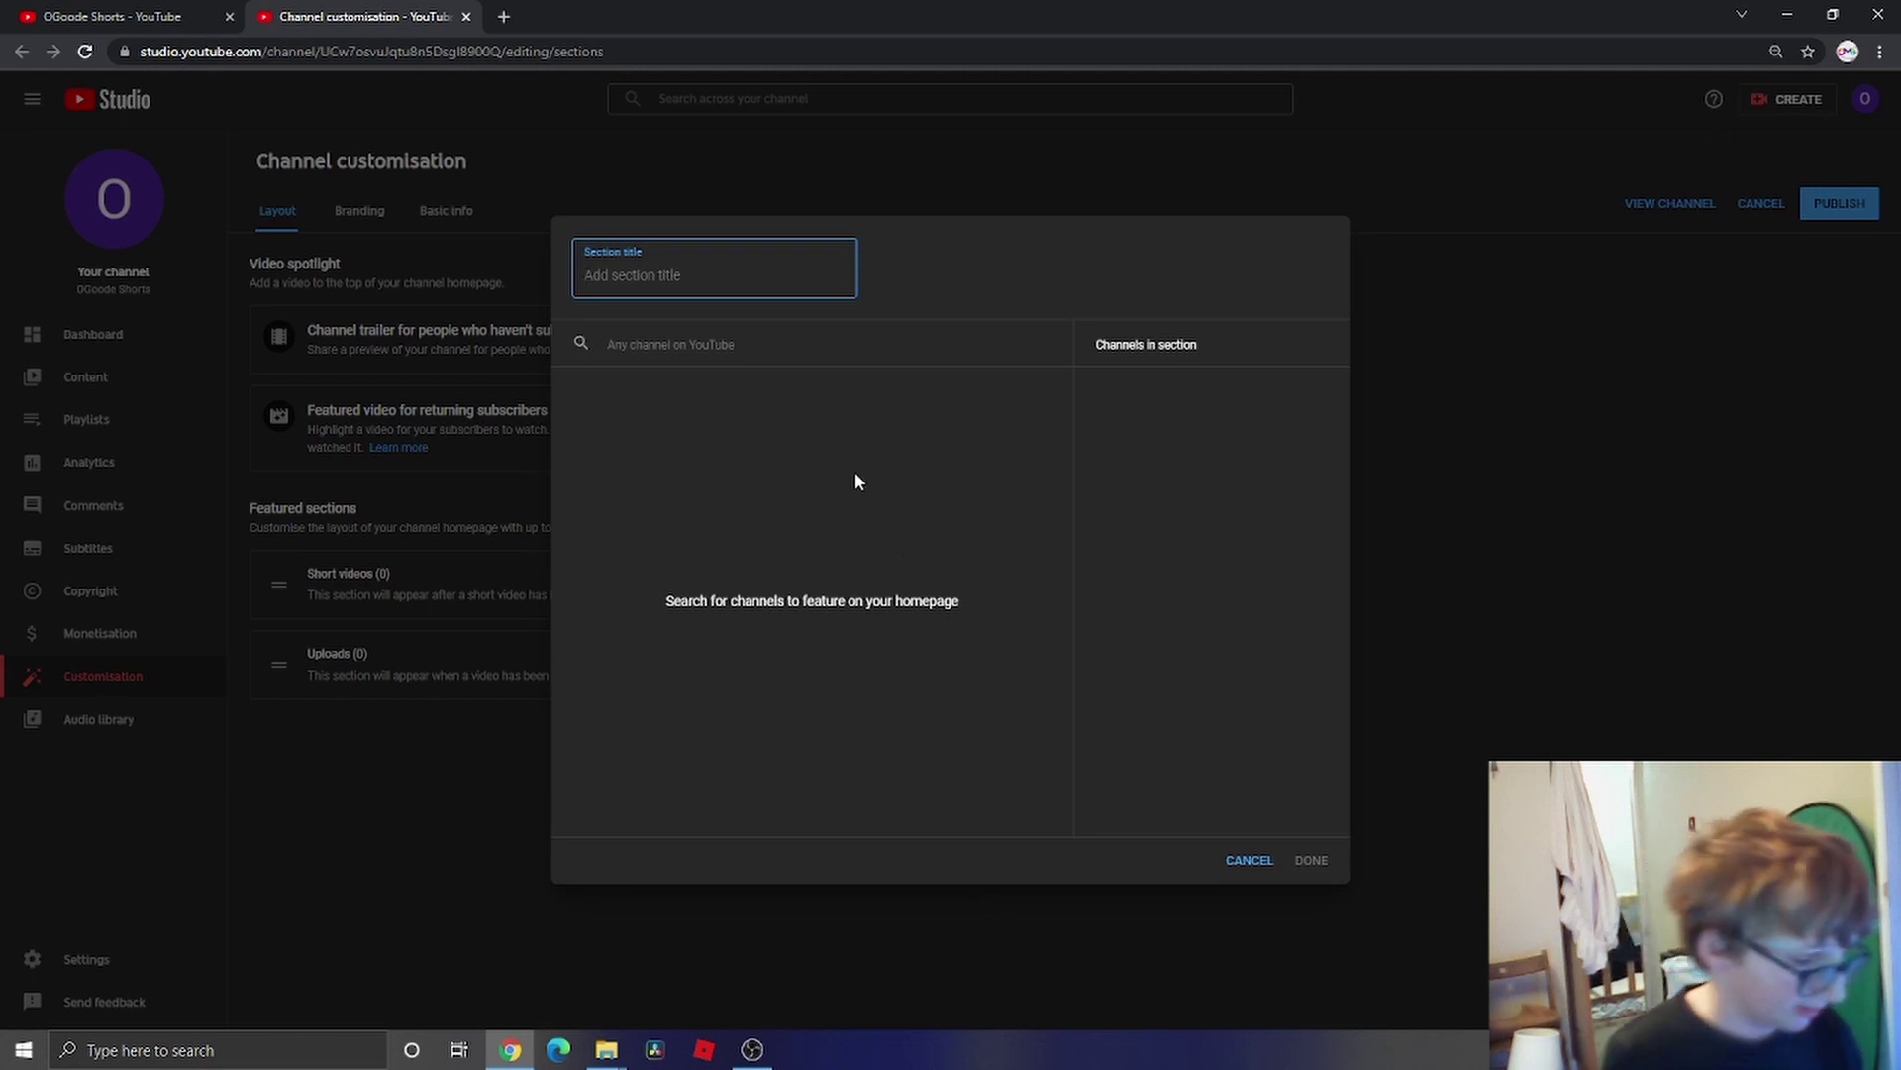
- Enter the section title 'SUBSCRIBE TO THESE CHANNEL', removing the trailing S
text(S)
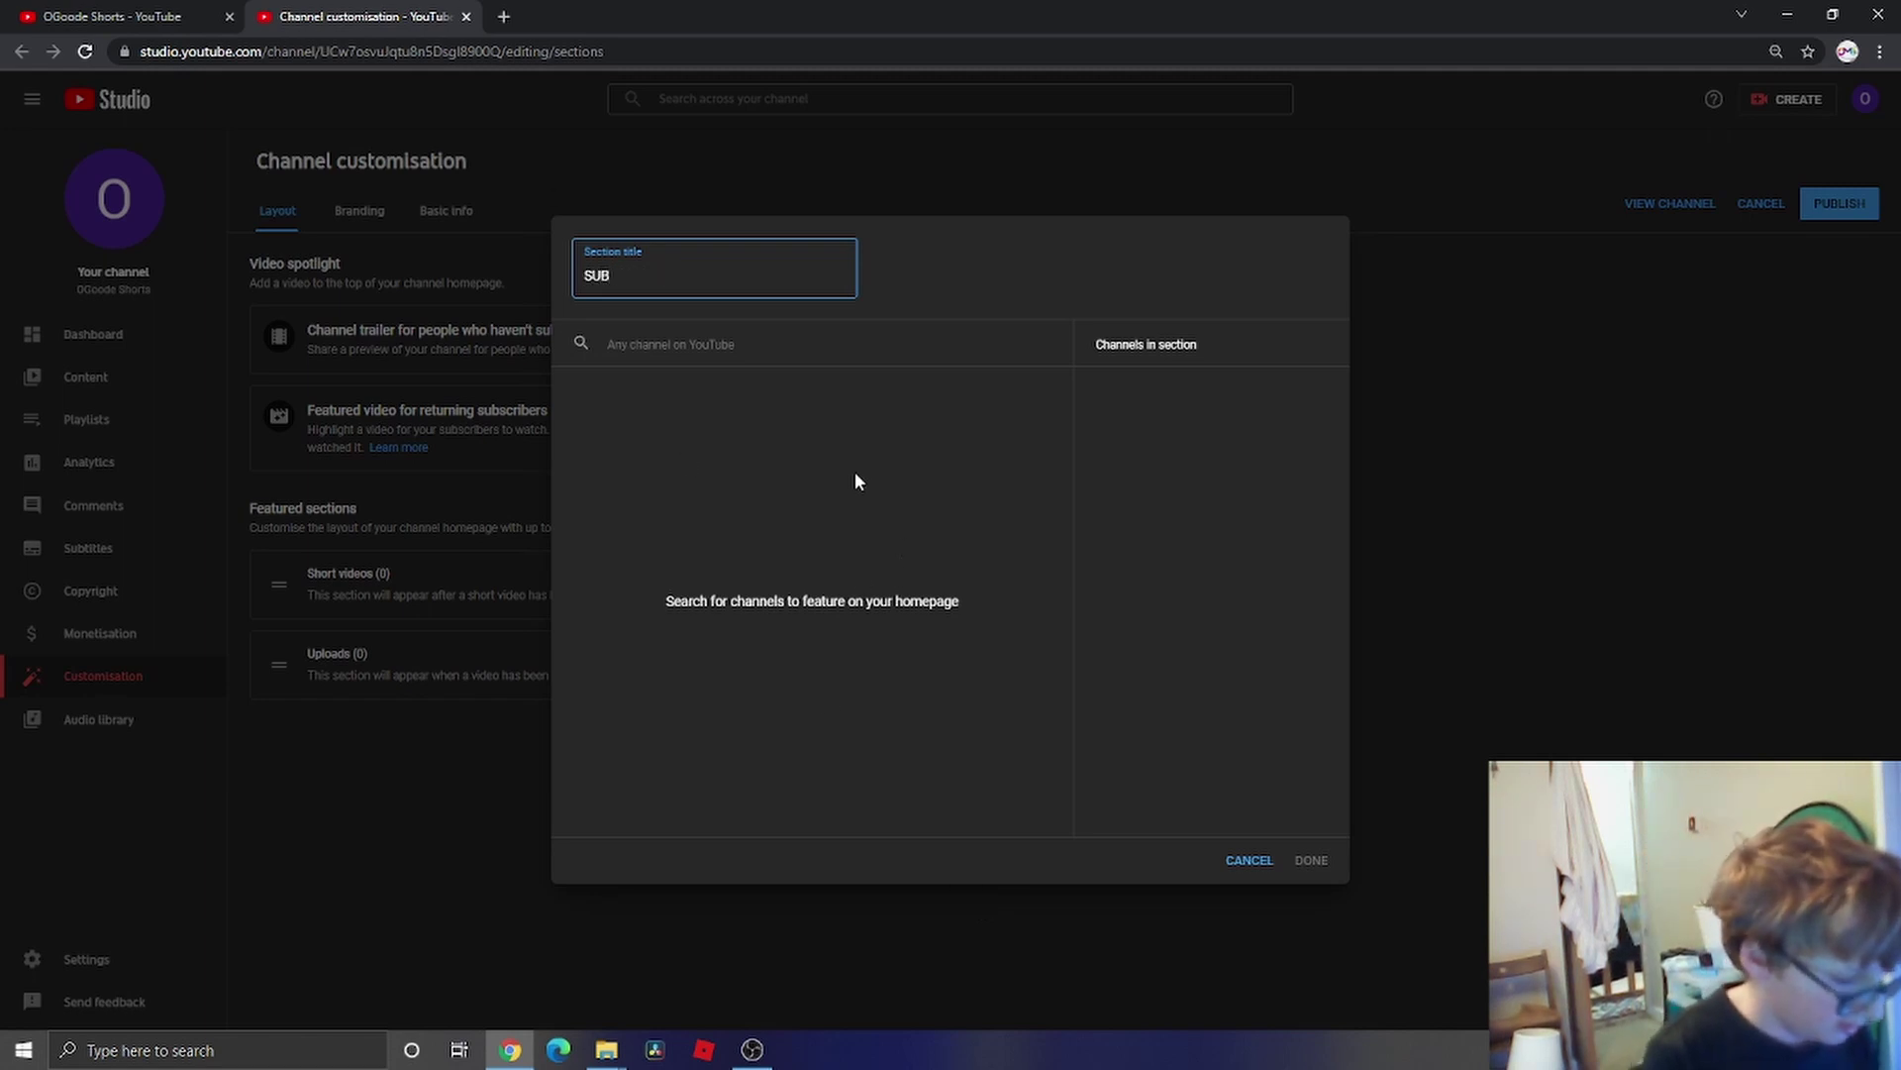
text(UB)
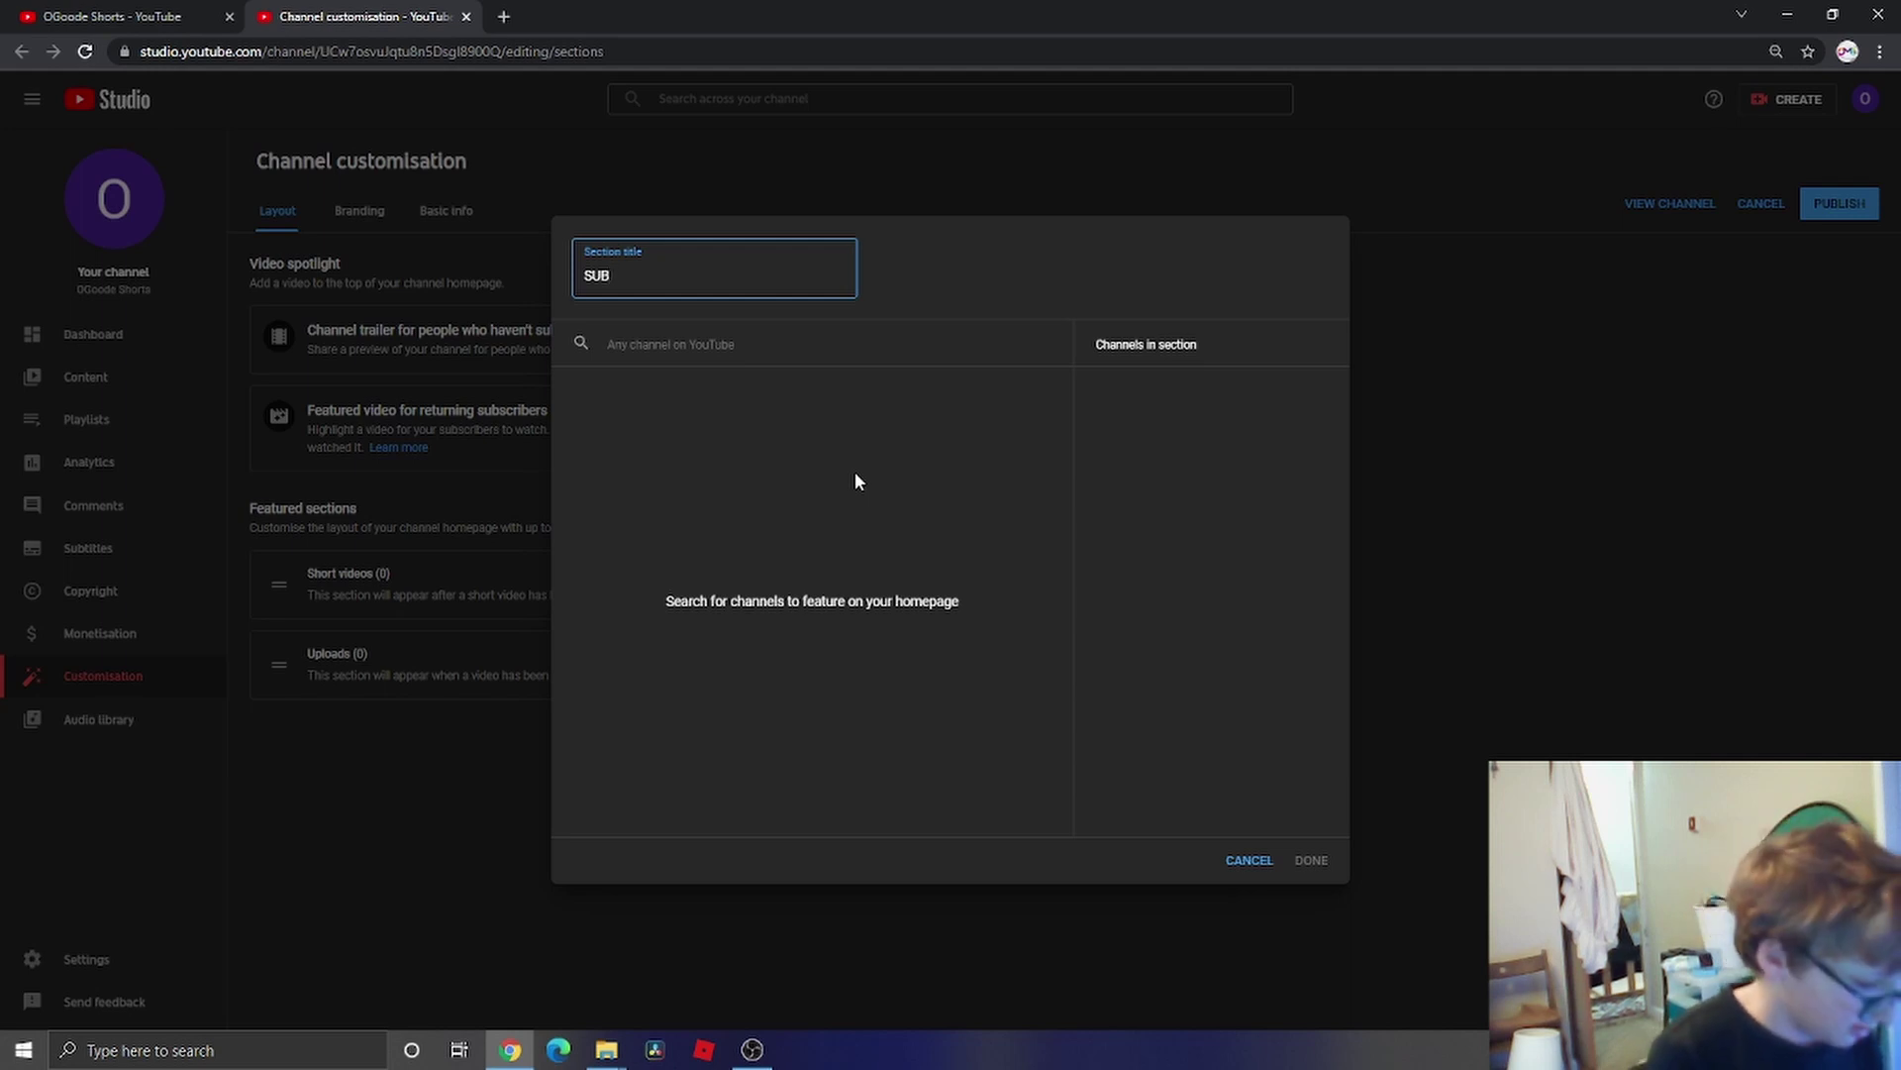
text(SCRI)
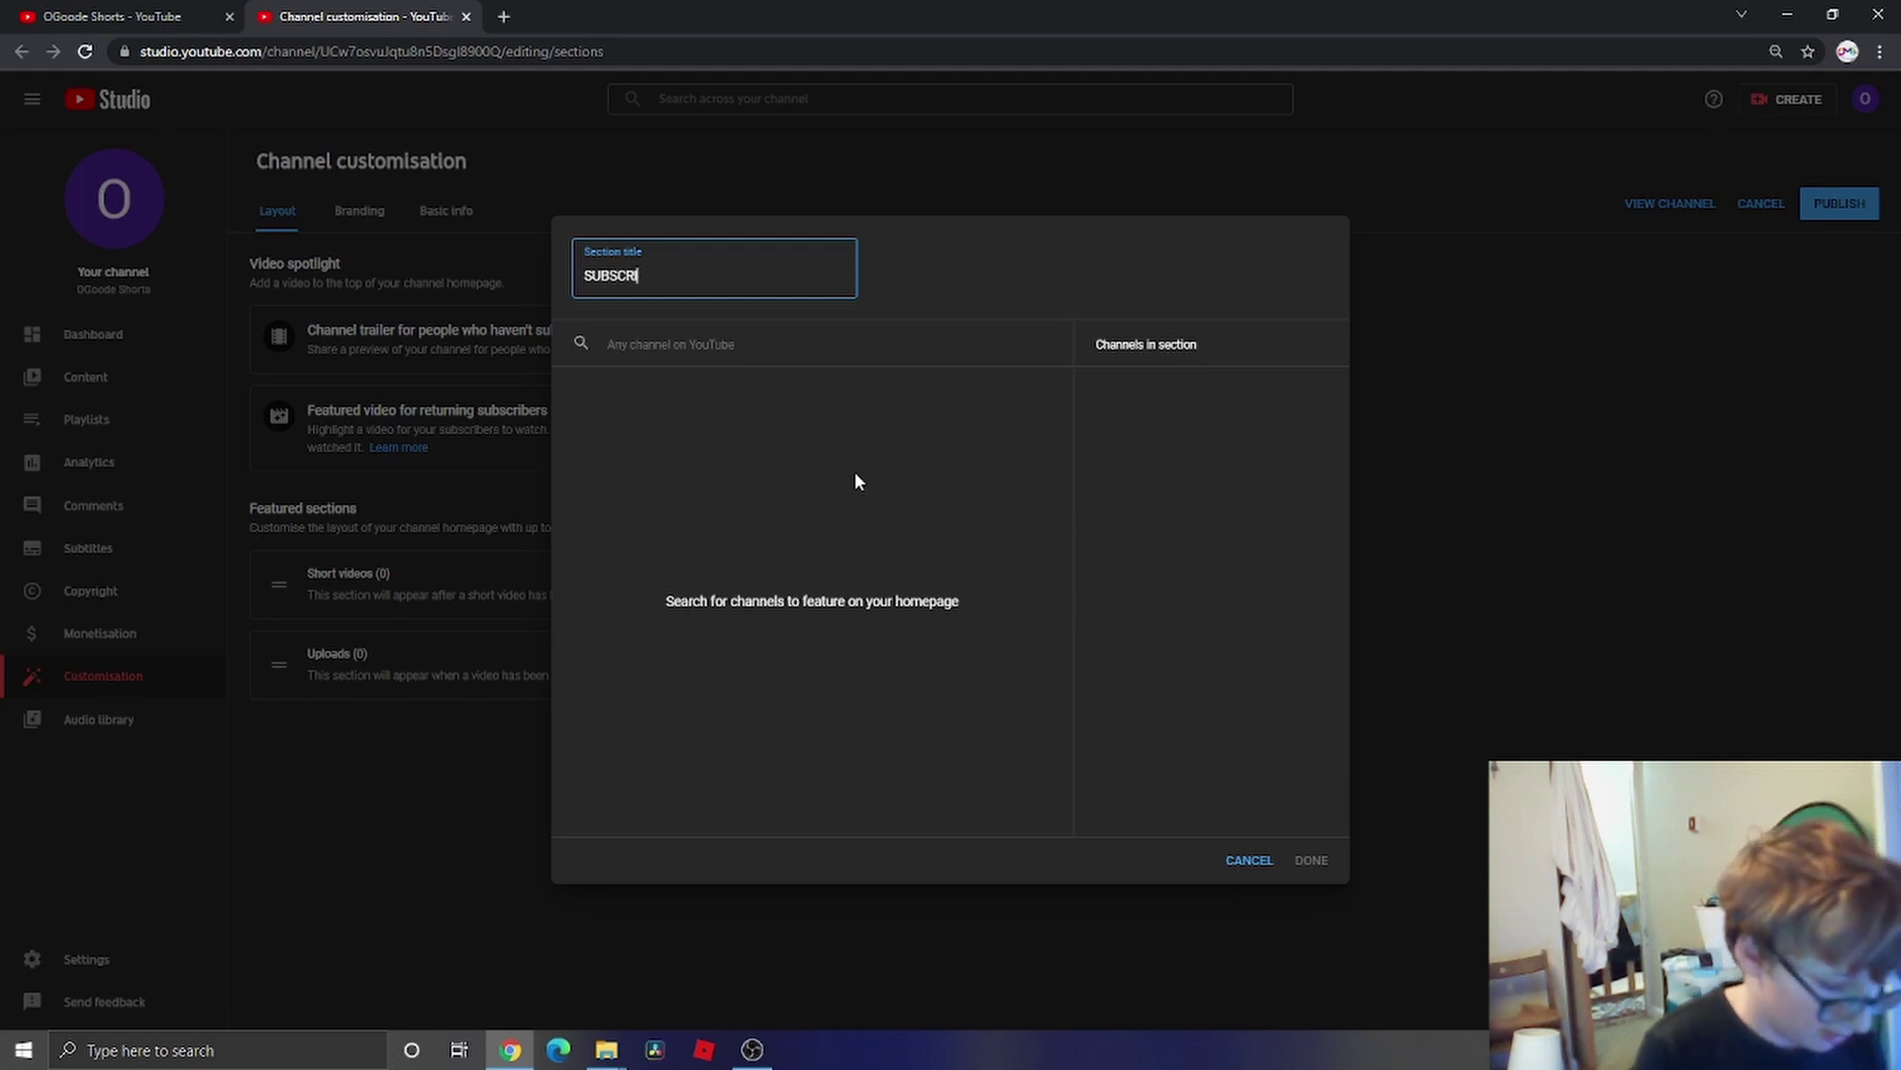
text(BE T)
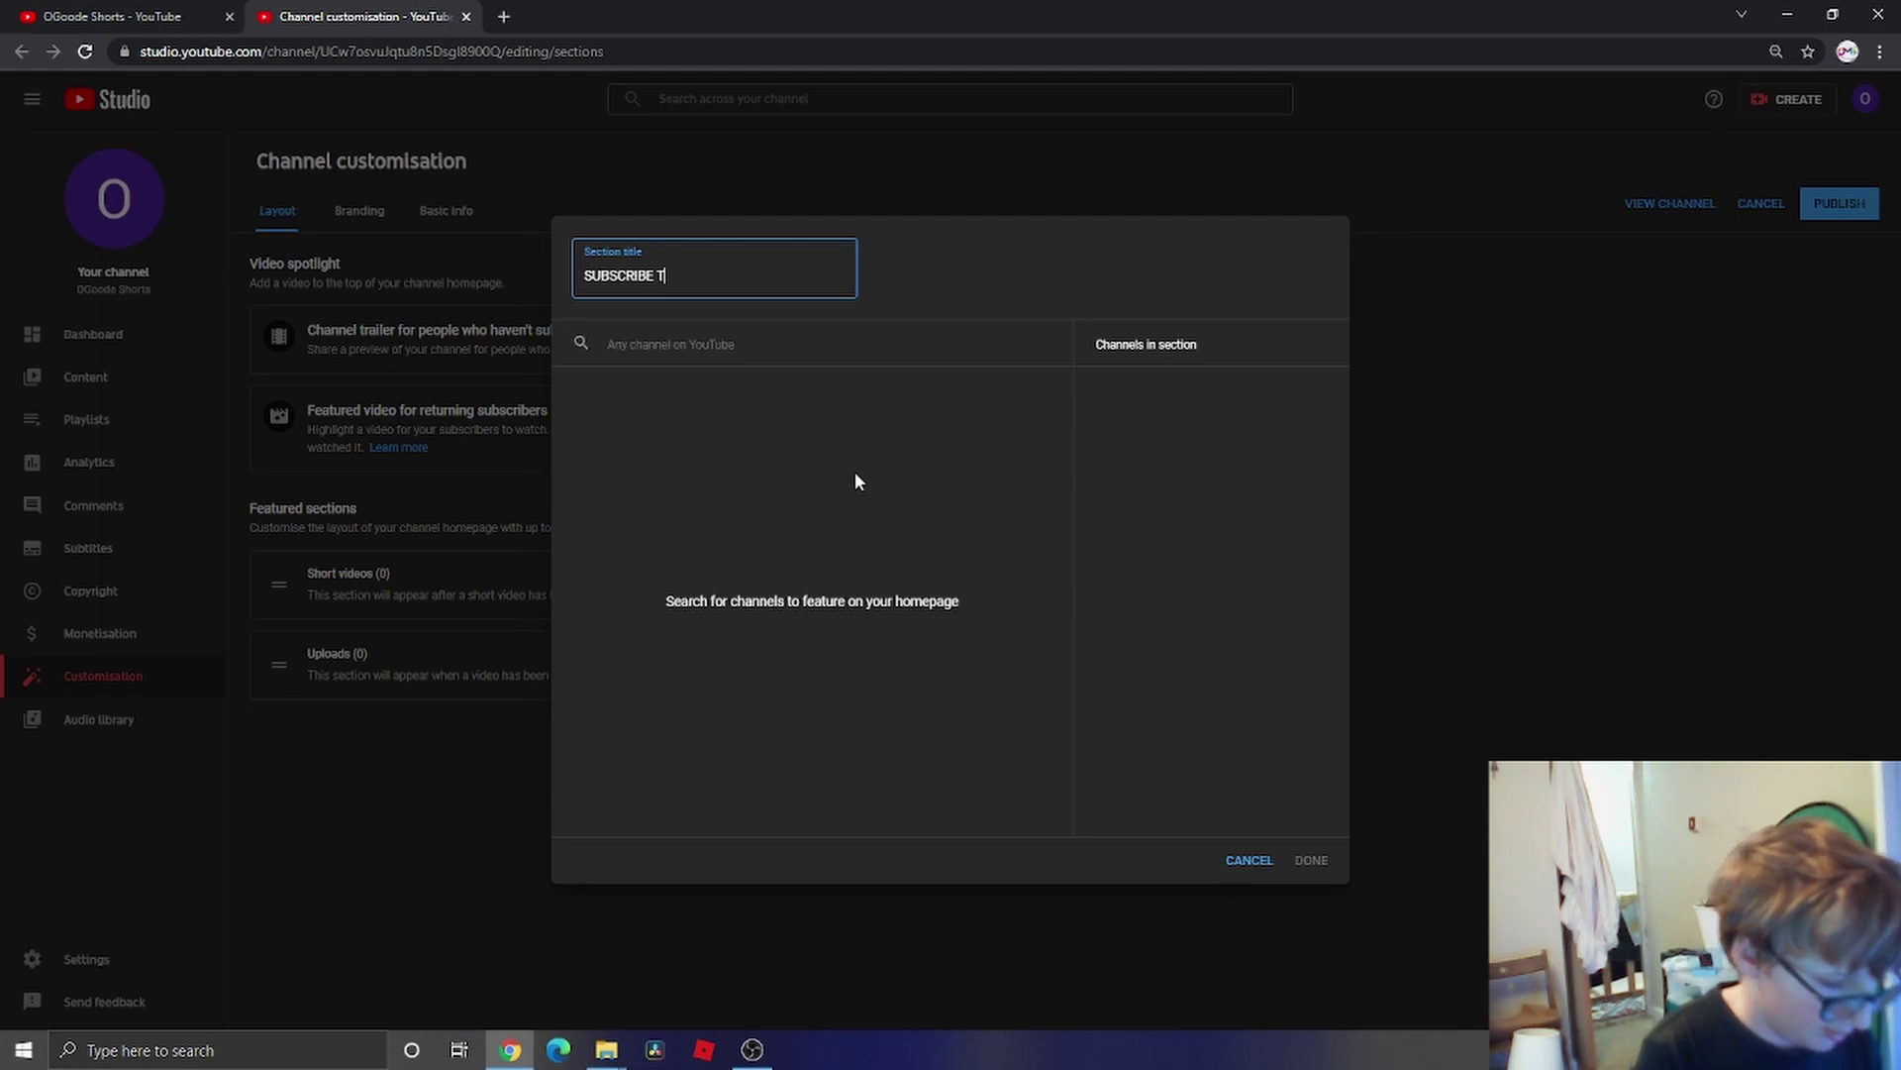
text(O THESE)
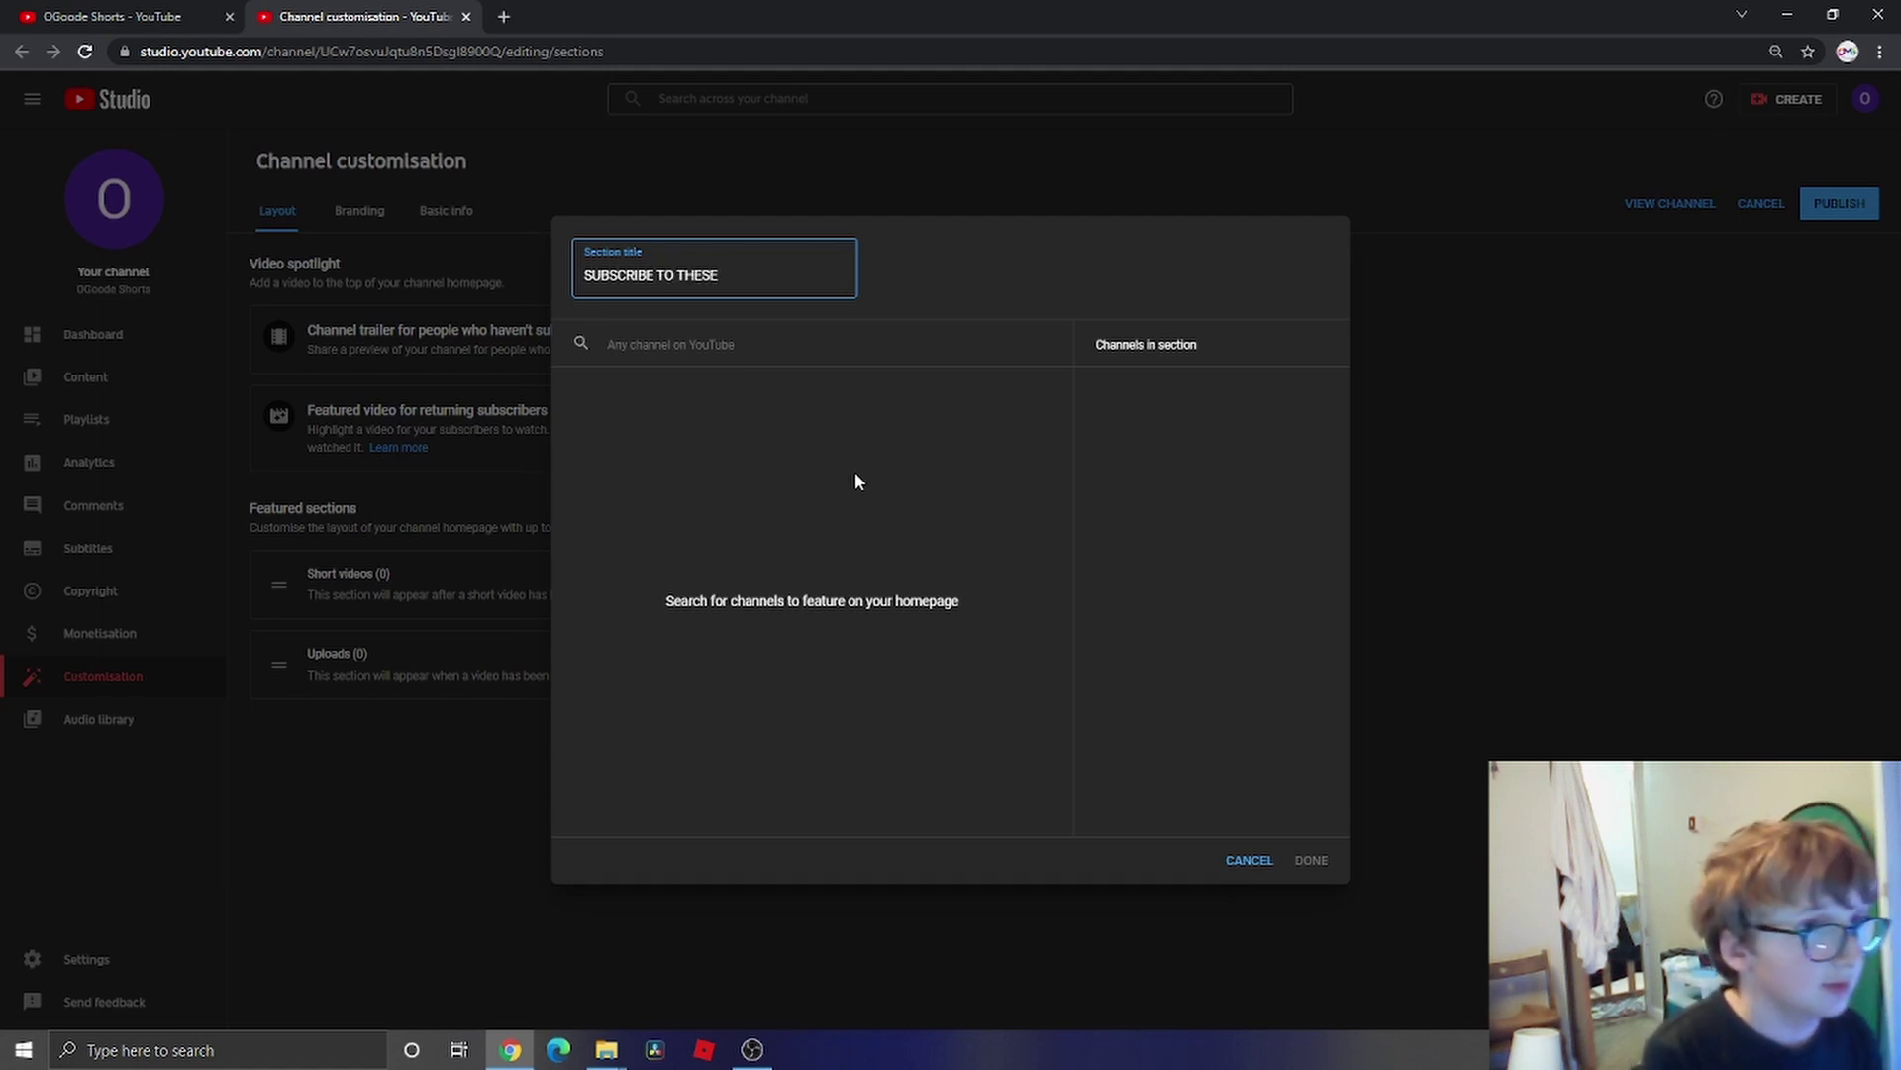
text( CH)
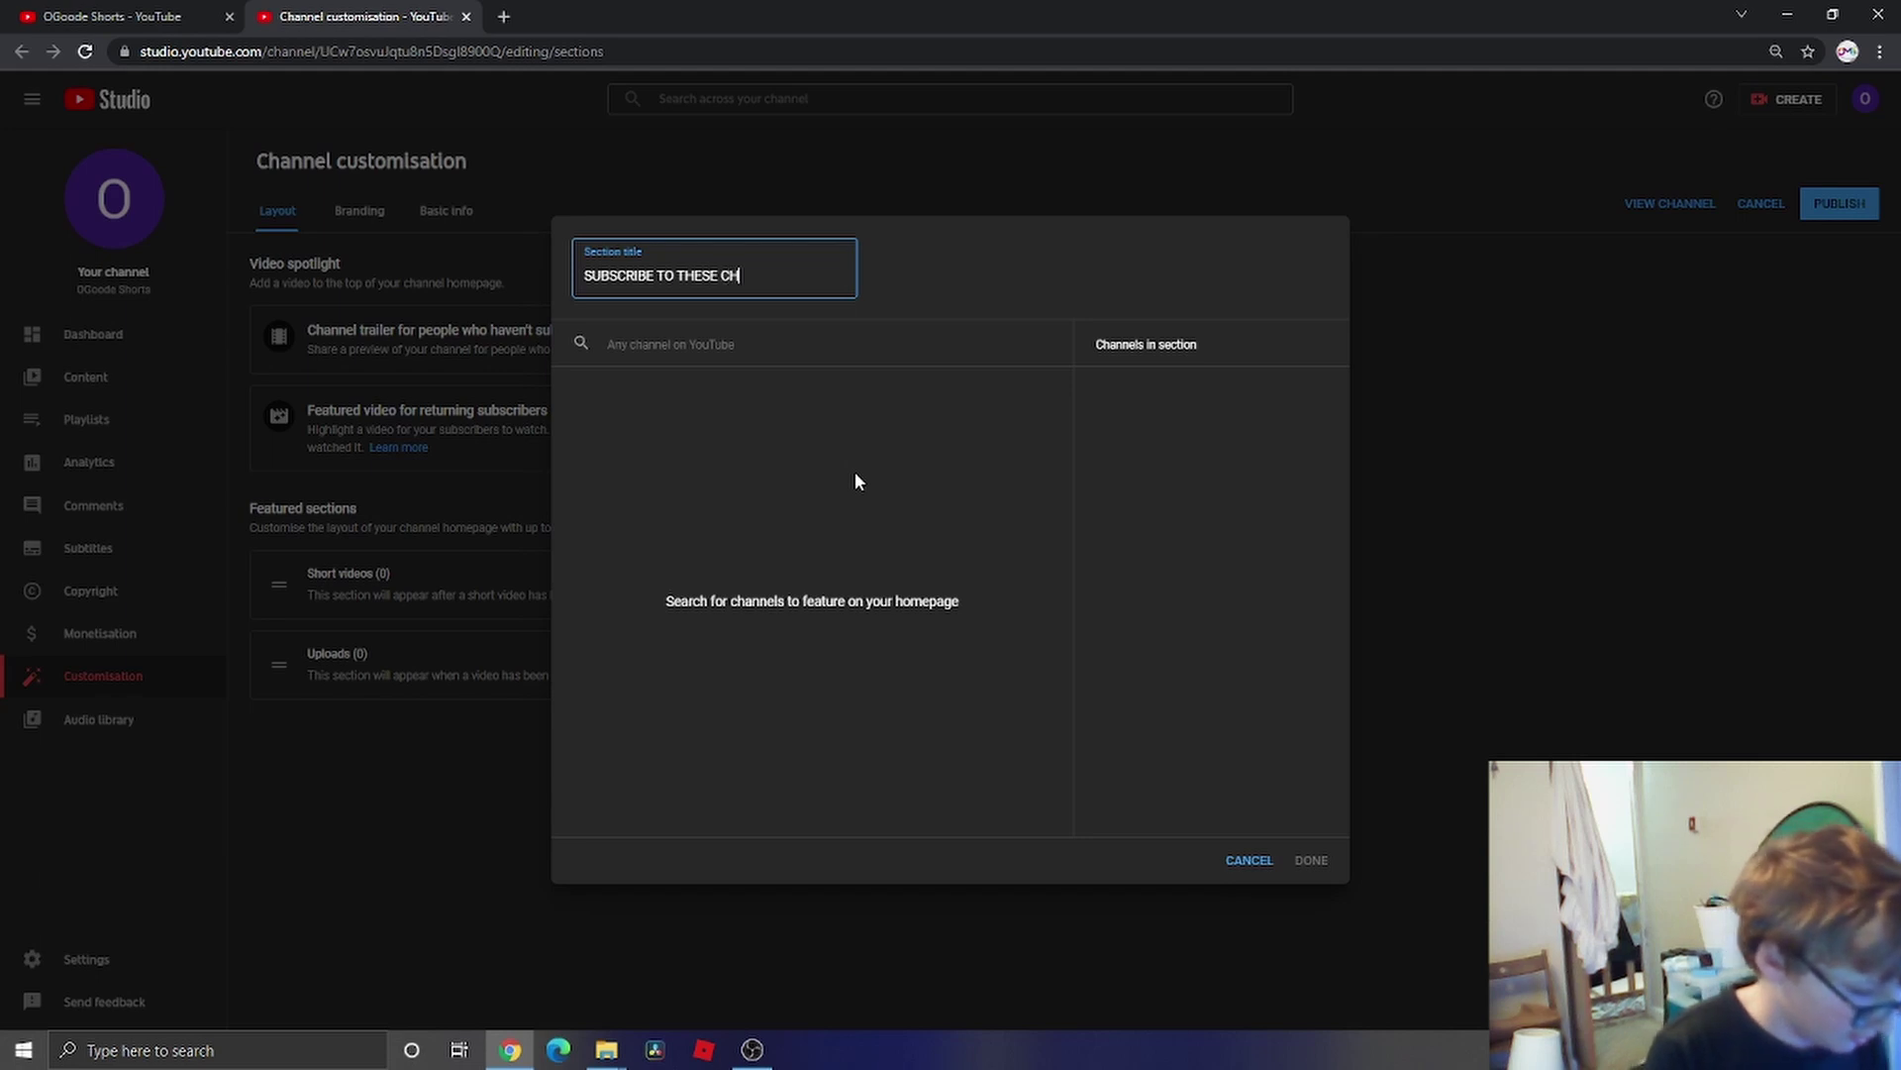
text(ANNE)
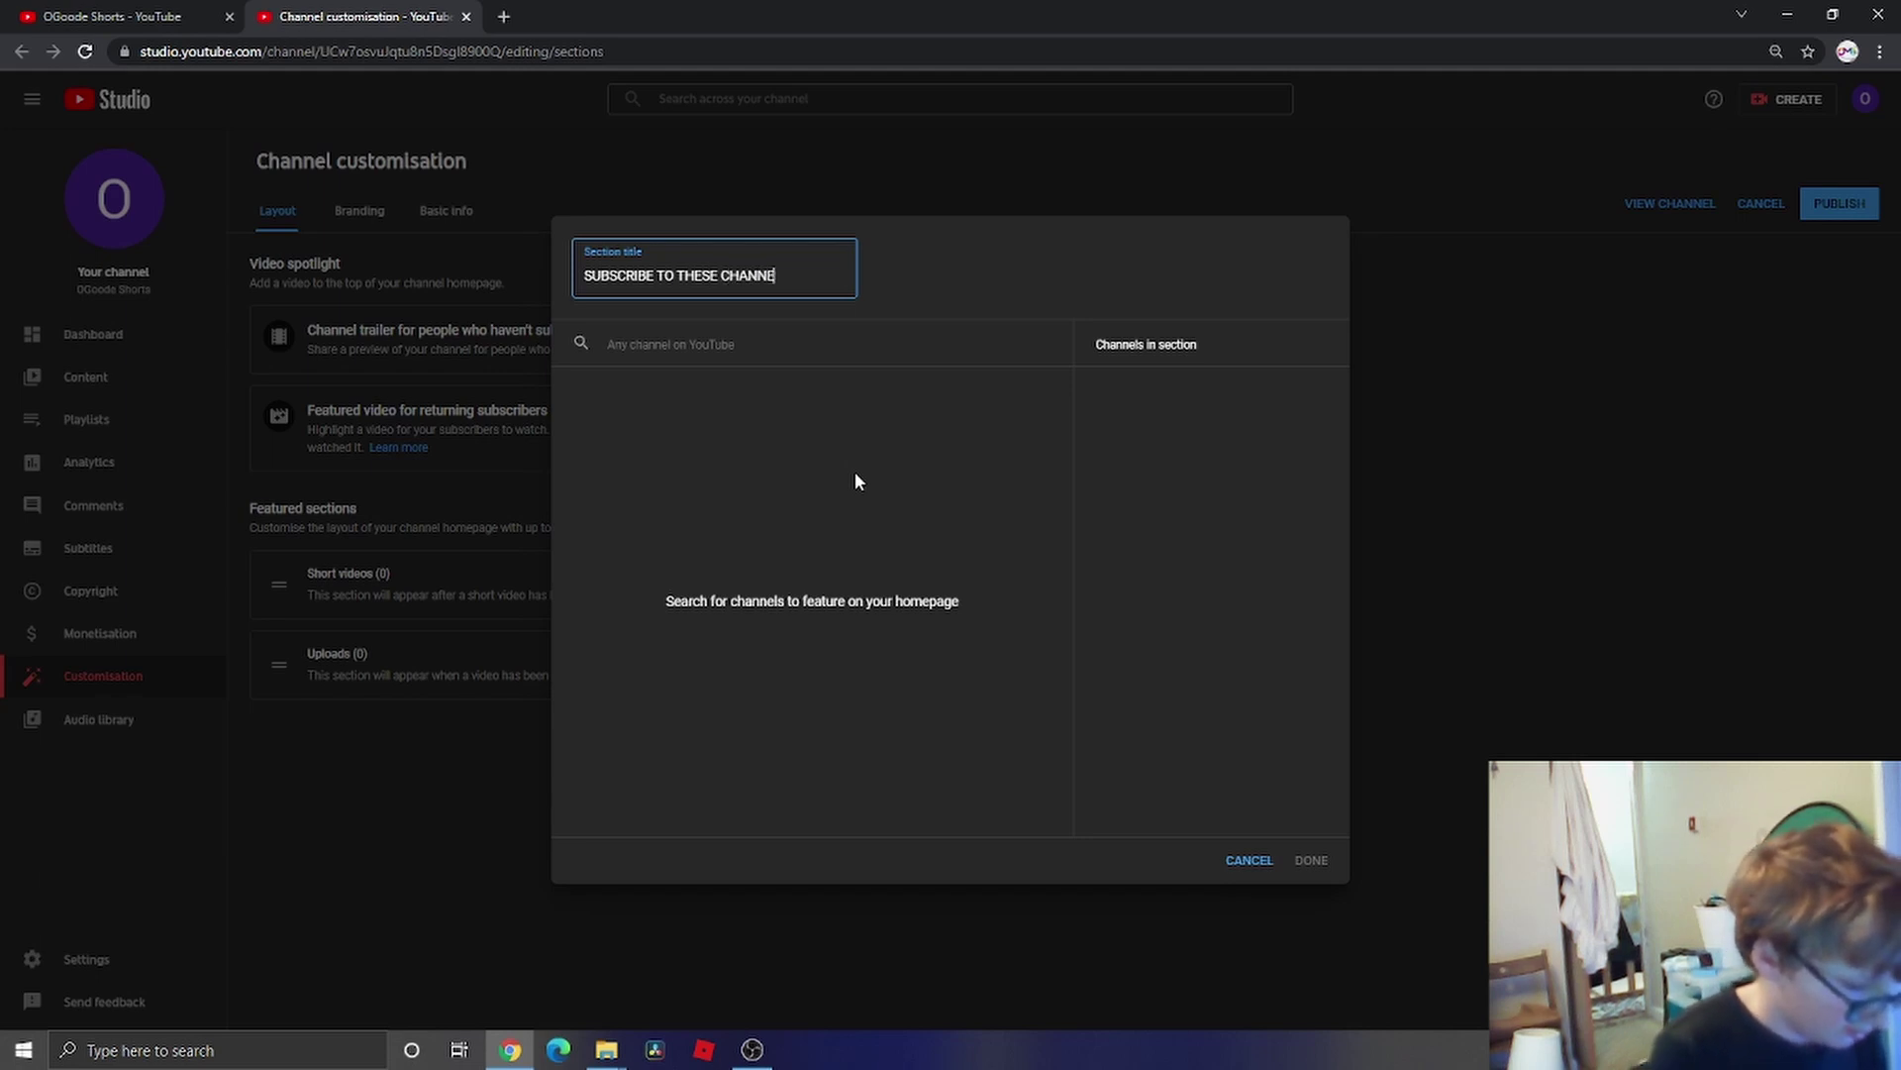
text(LS)
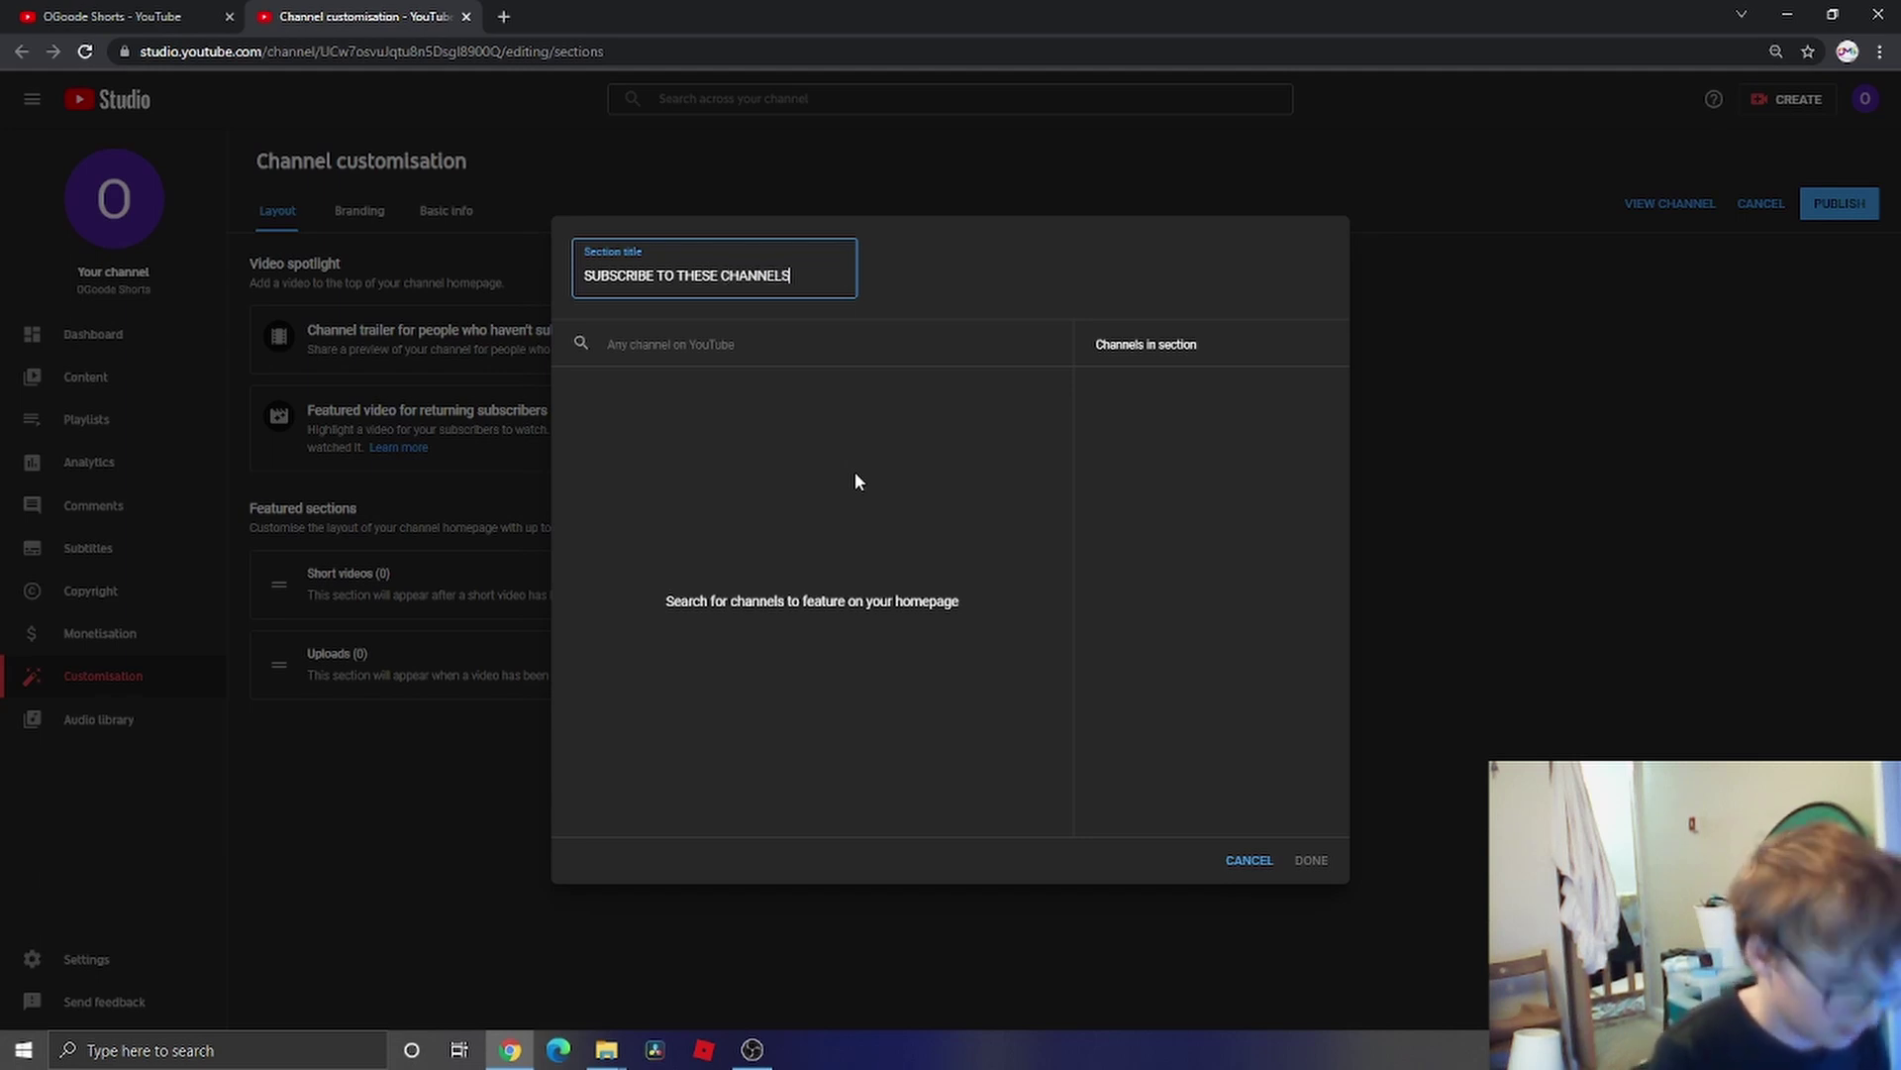
key(BackSpace)
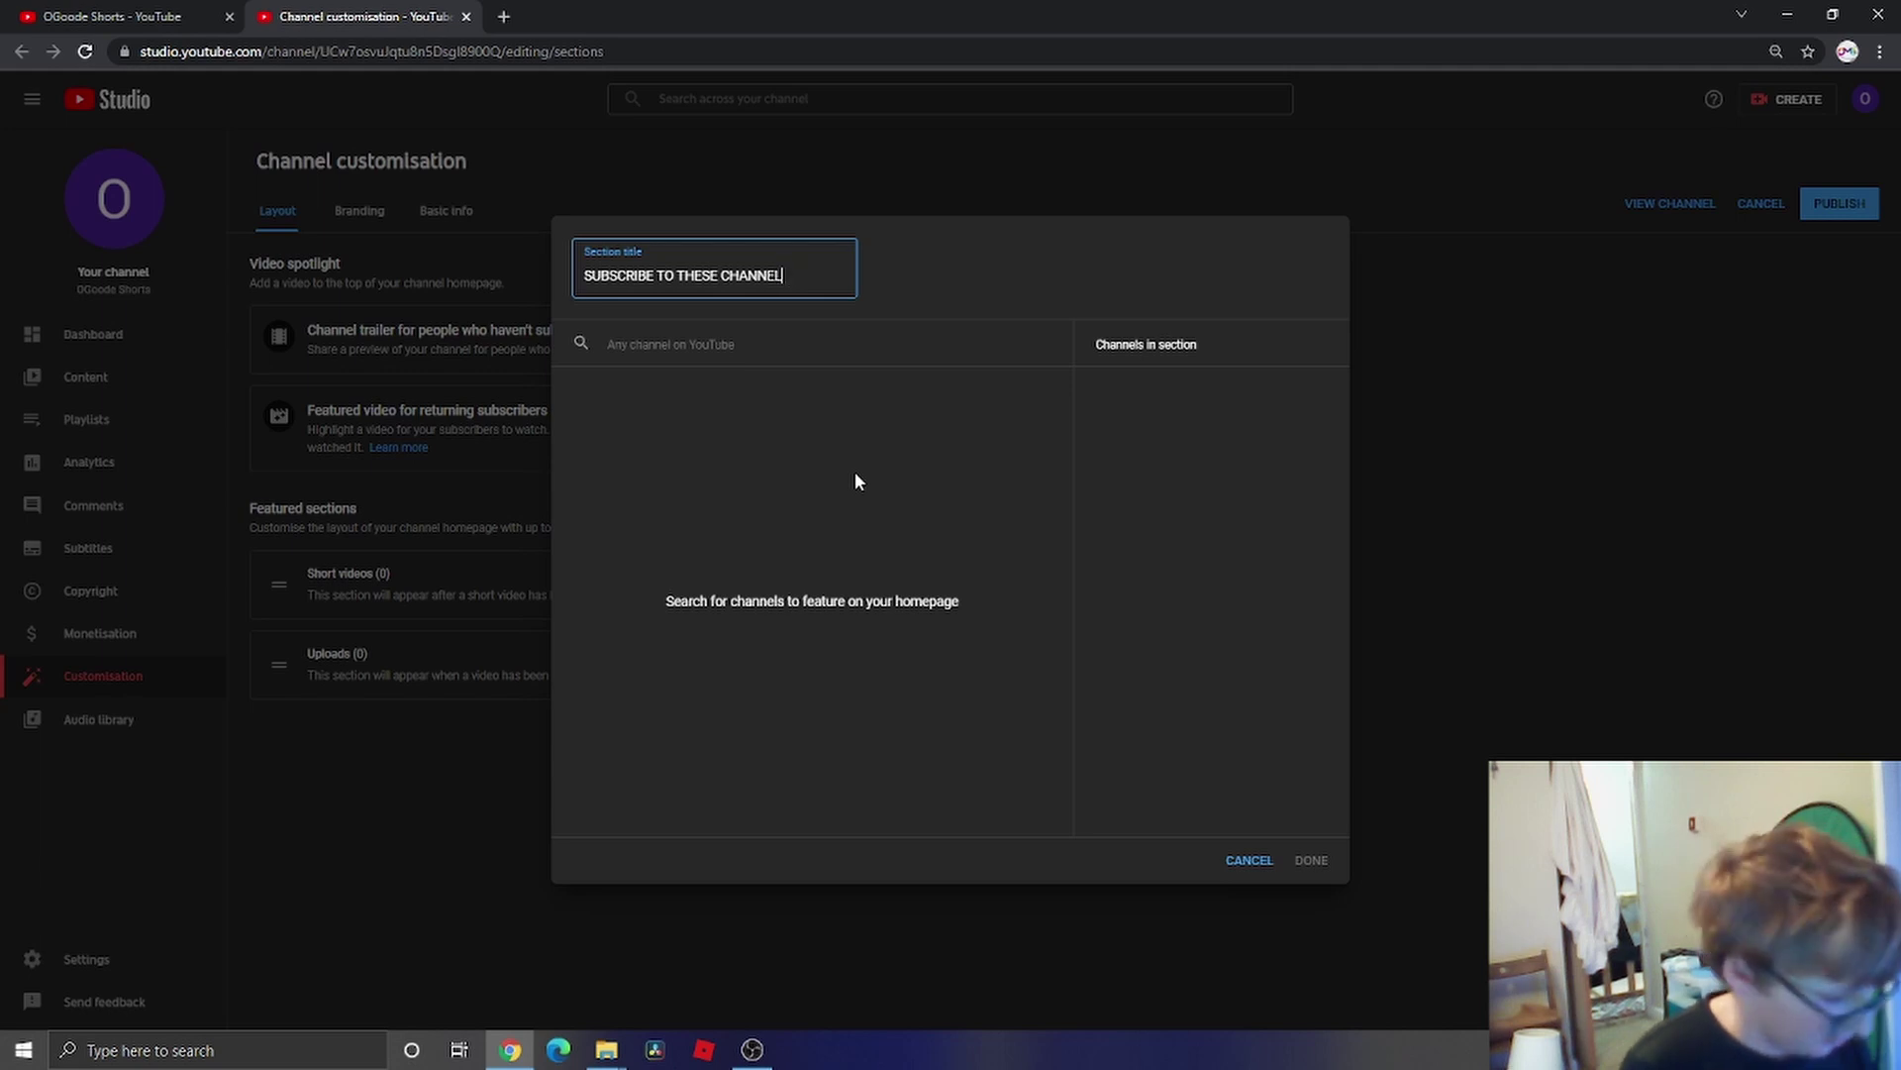
- Finish the title as 'SUBSCRIBE TO THESE CHANNEL'S' and add the OGoode channel from search
text('S)
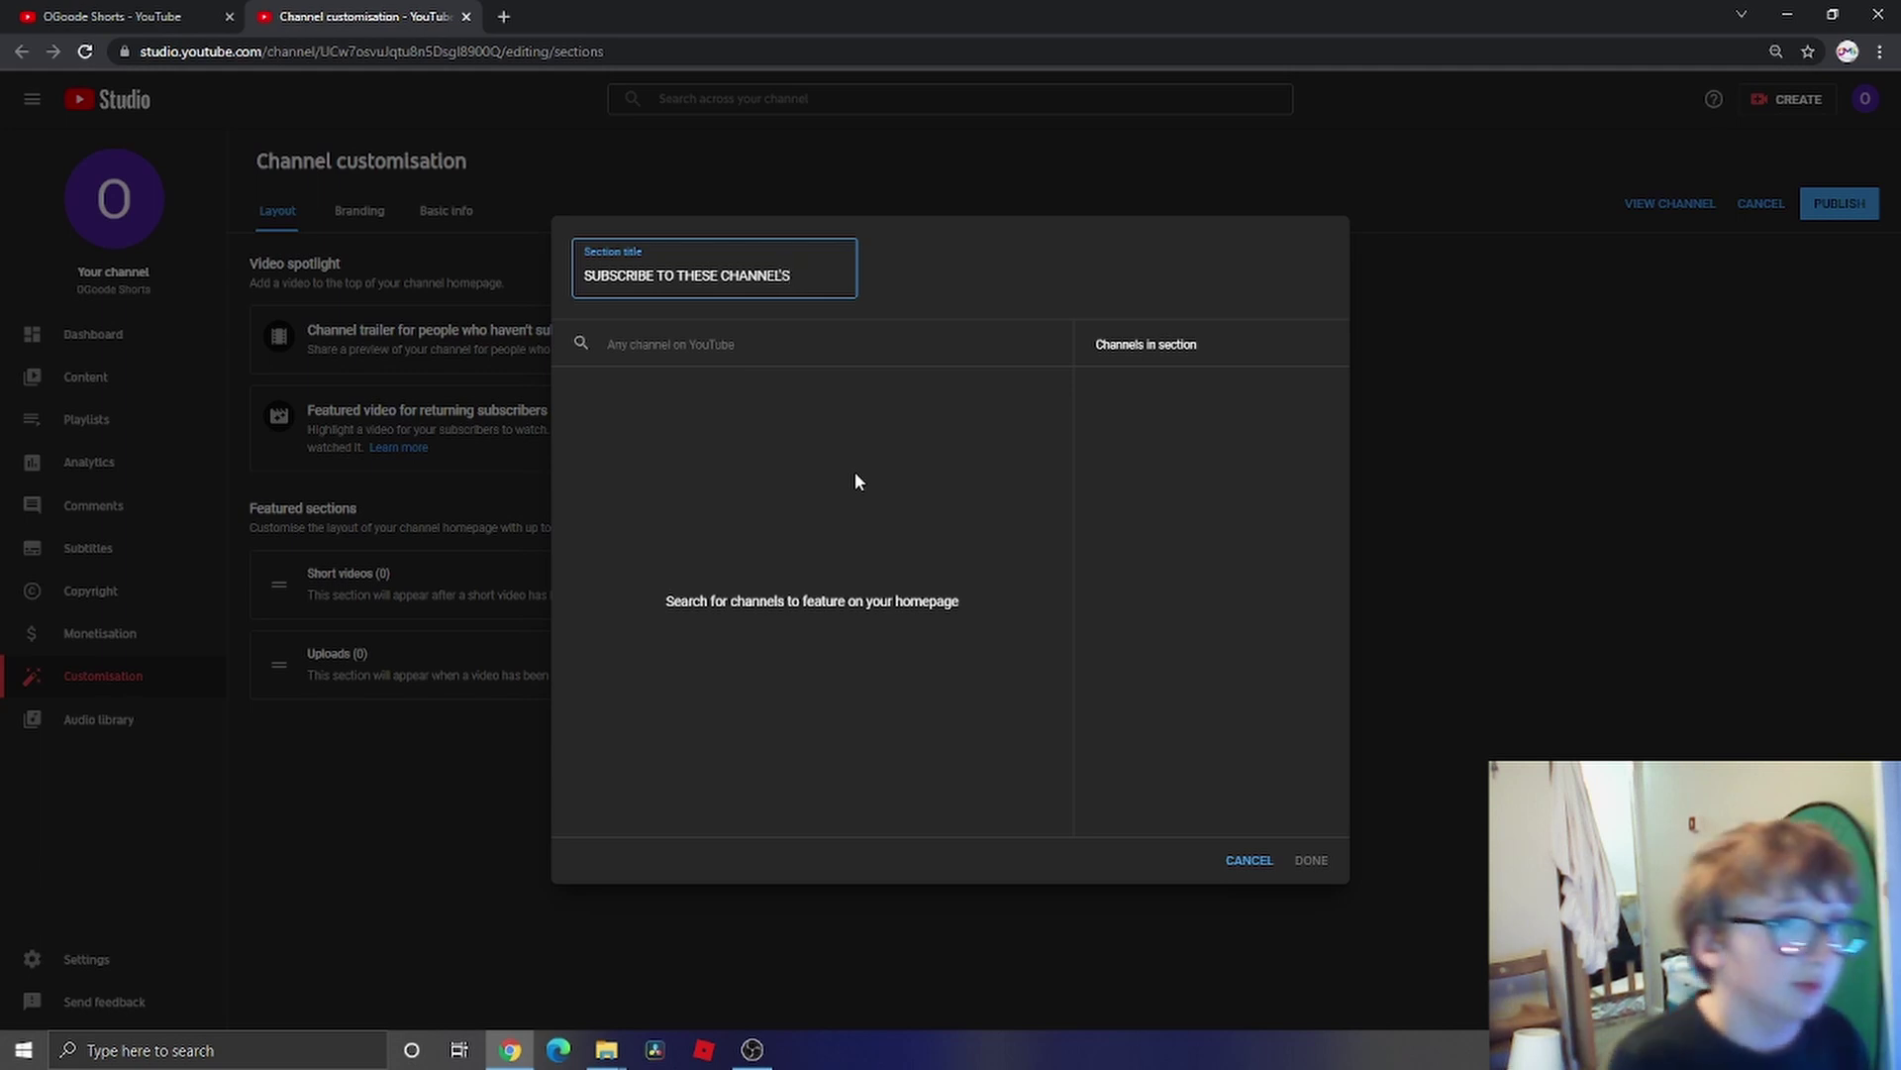
click(698, 326)
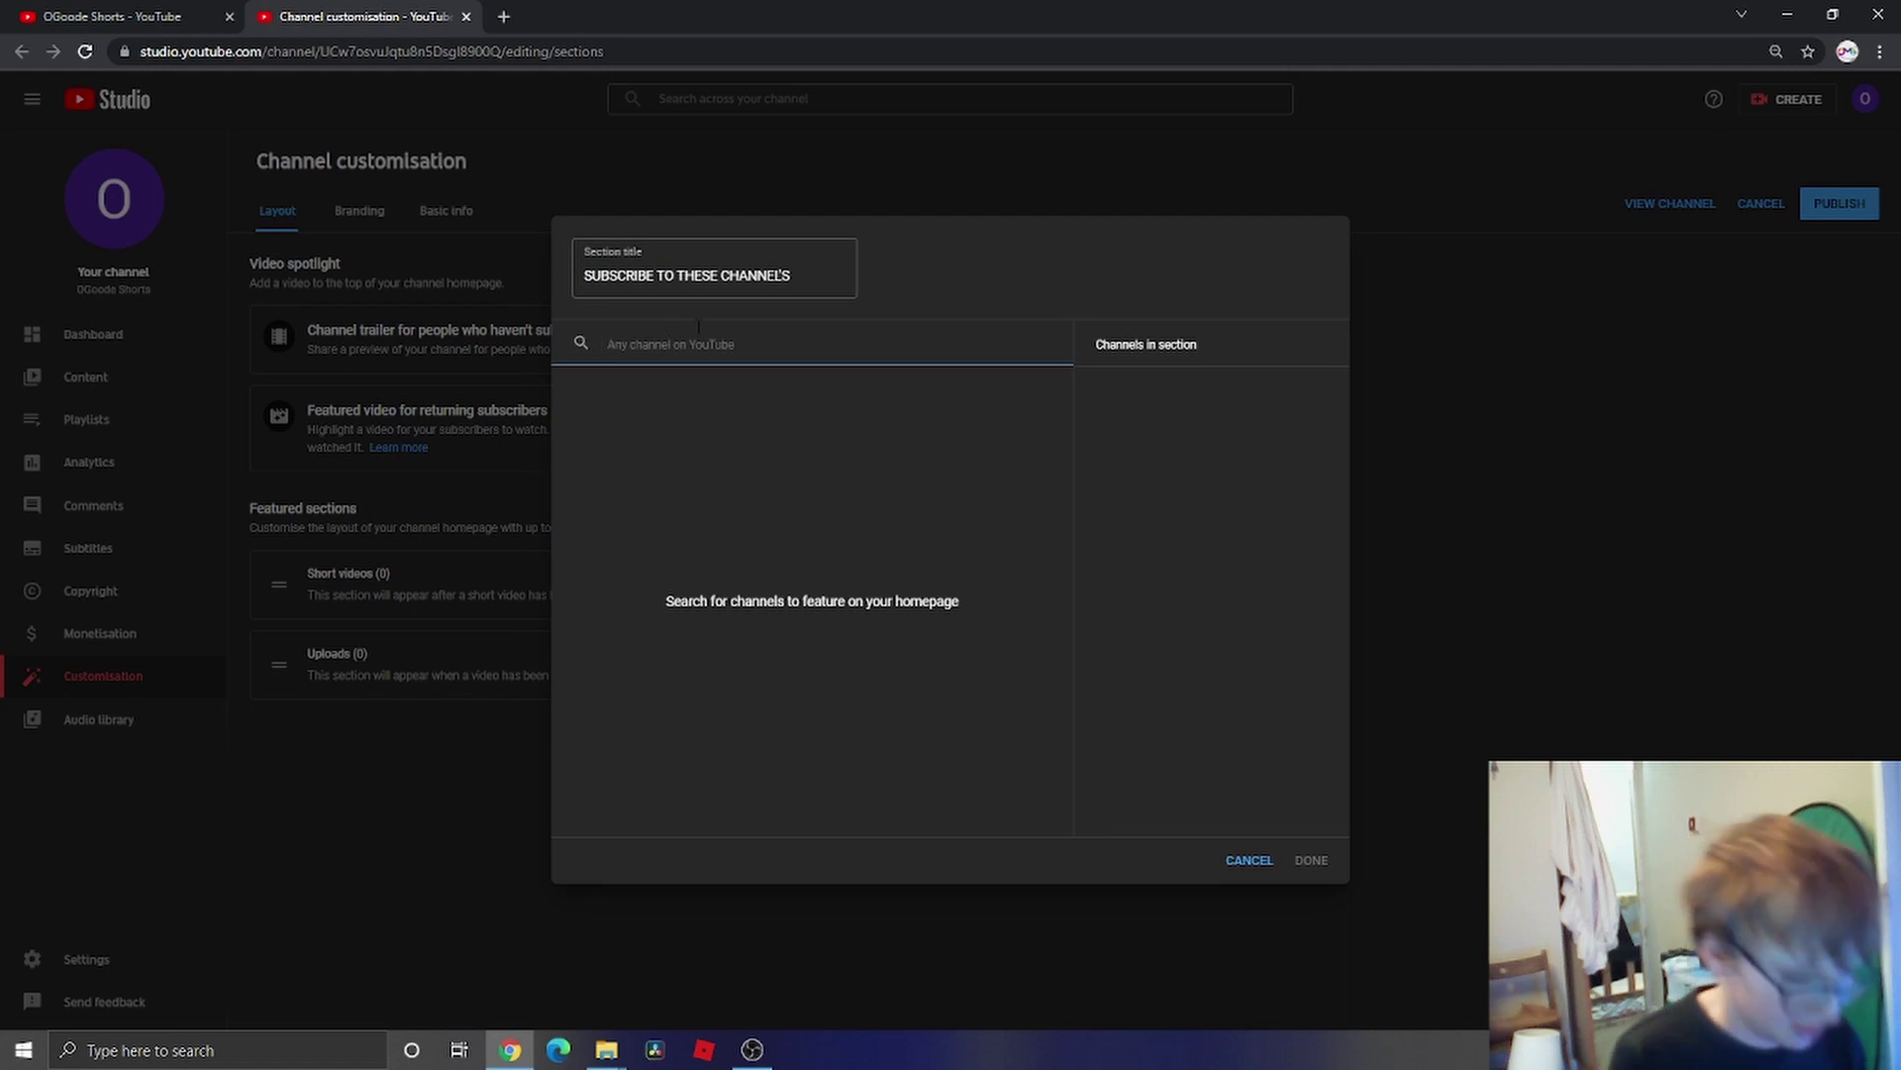
text(O)
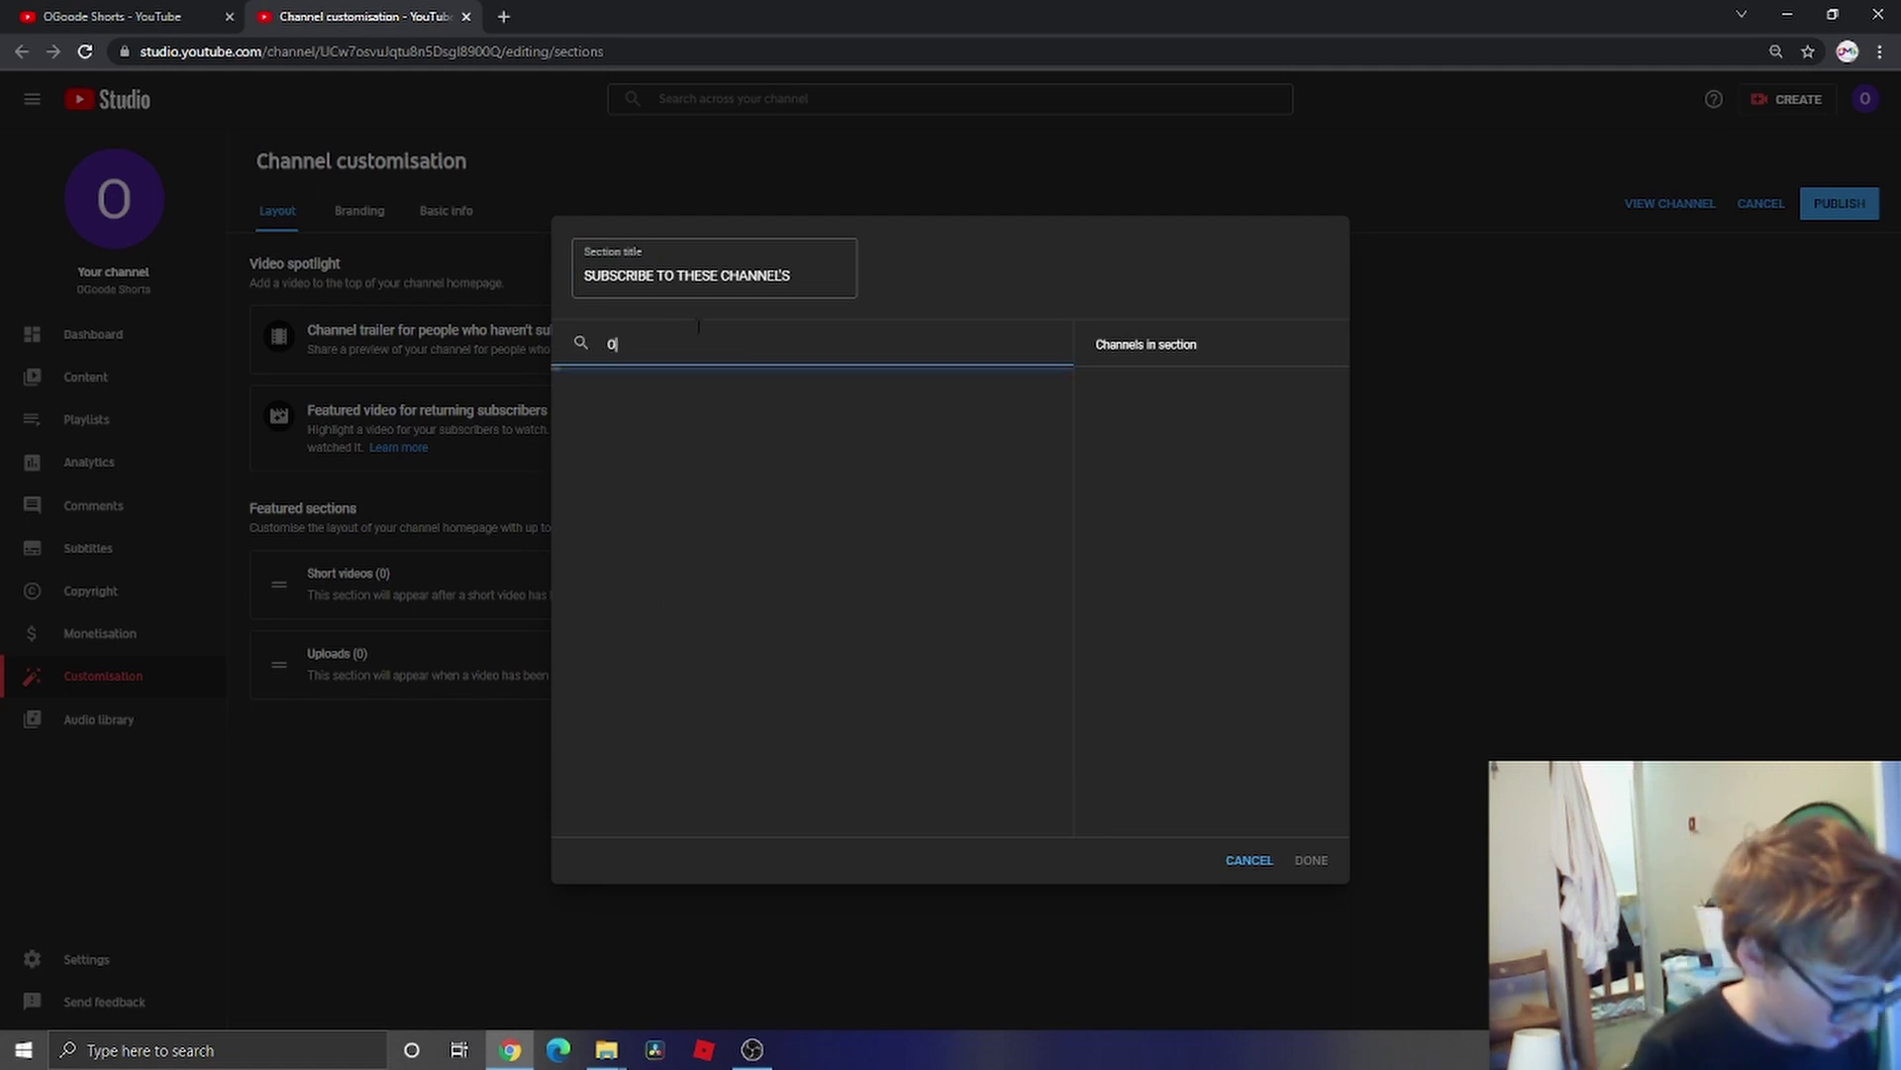
text(Goode)
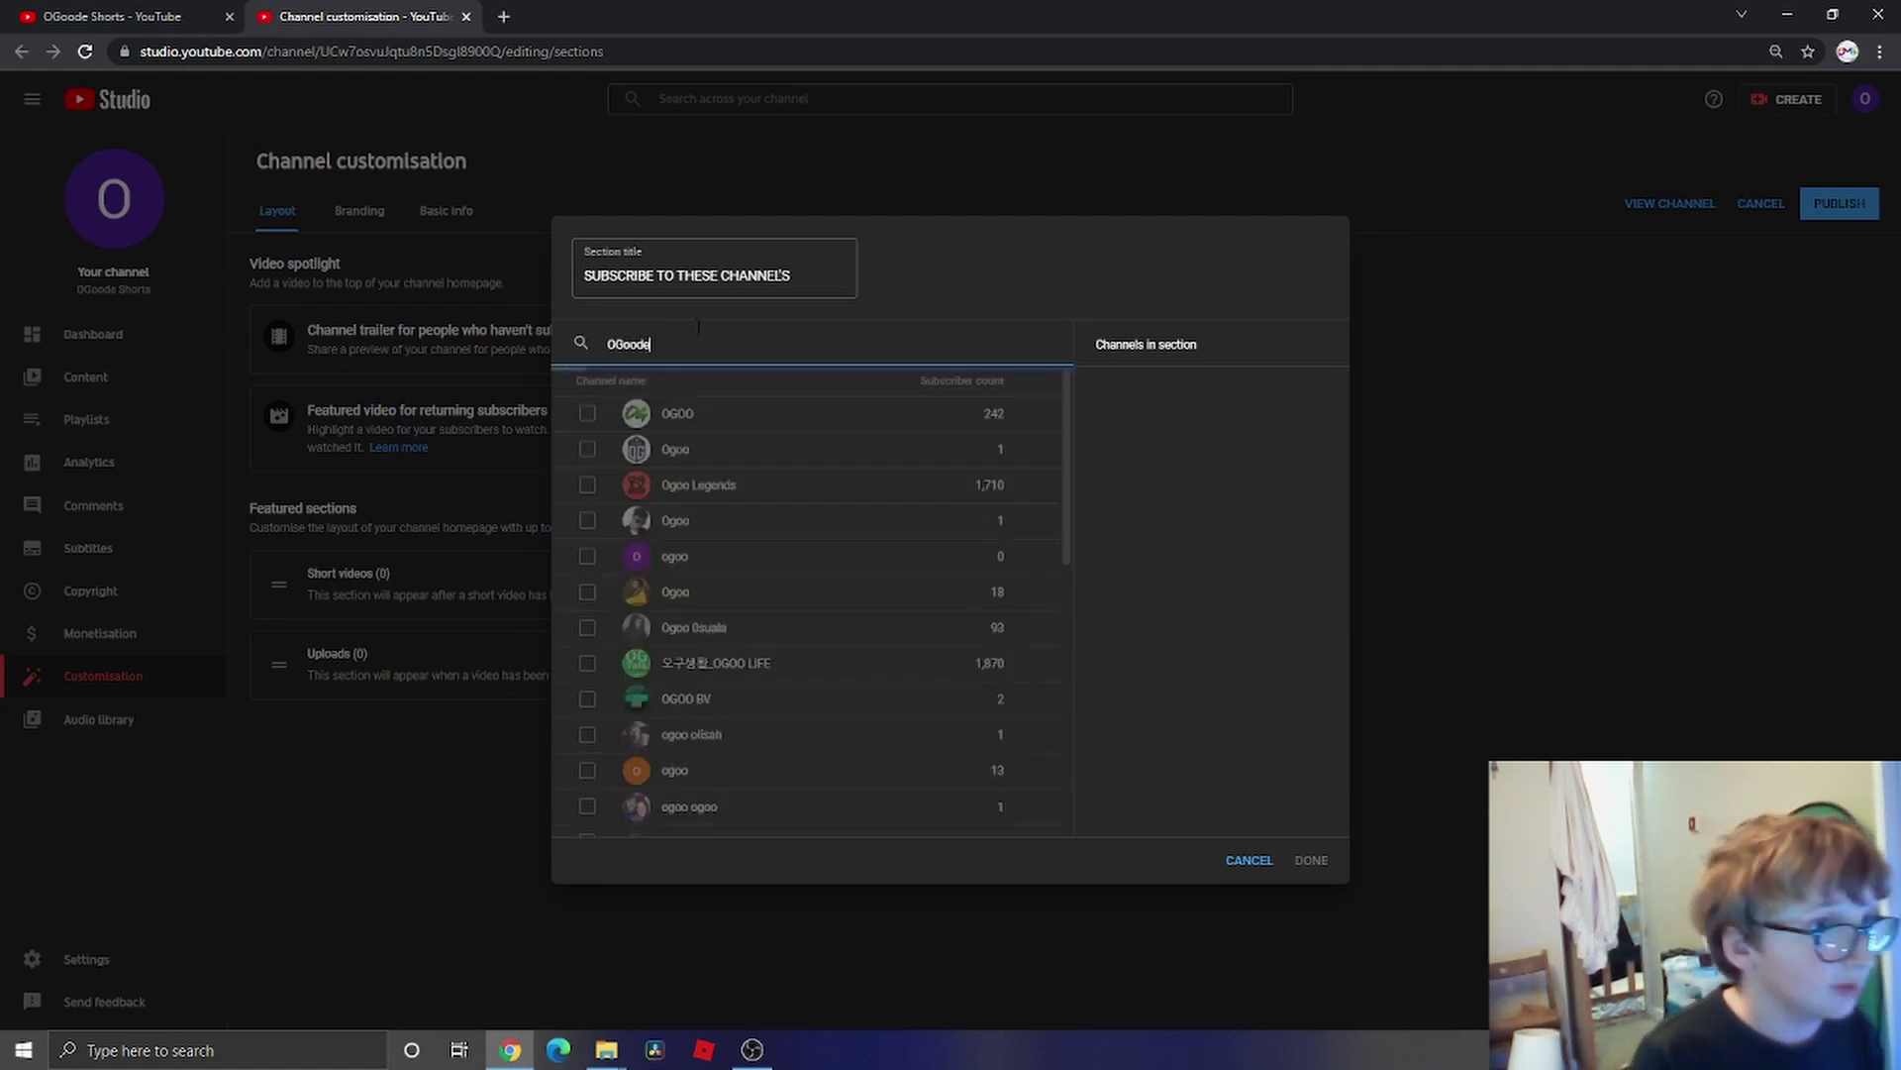
click(682, 415)
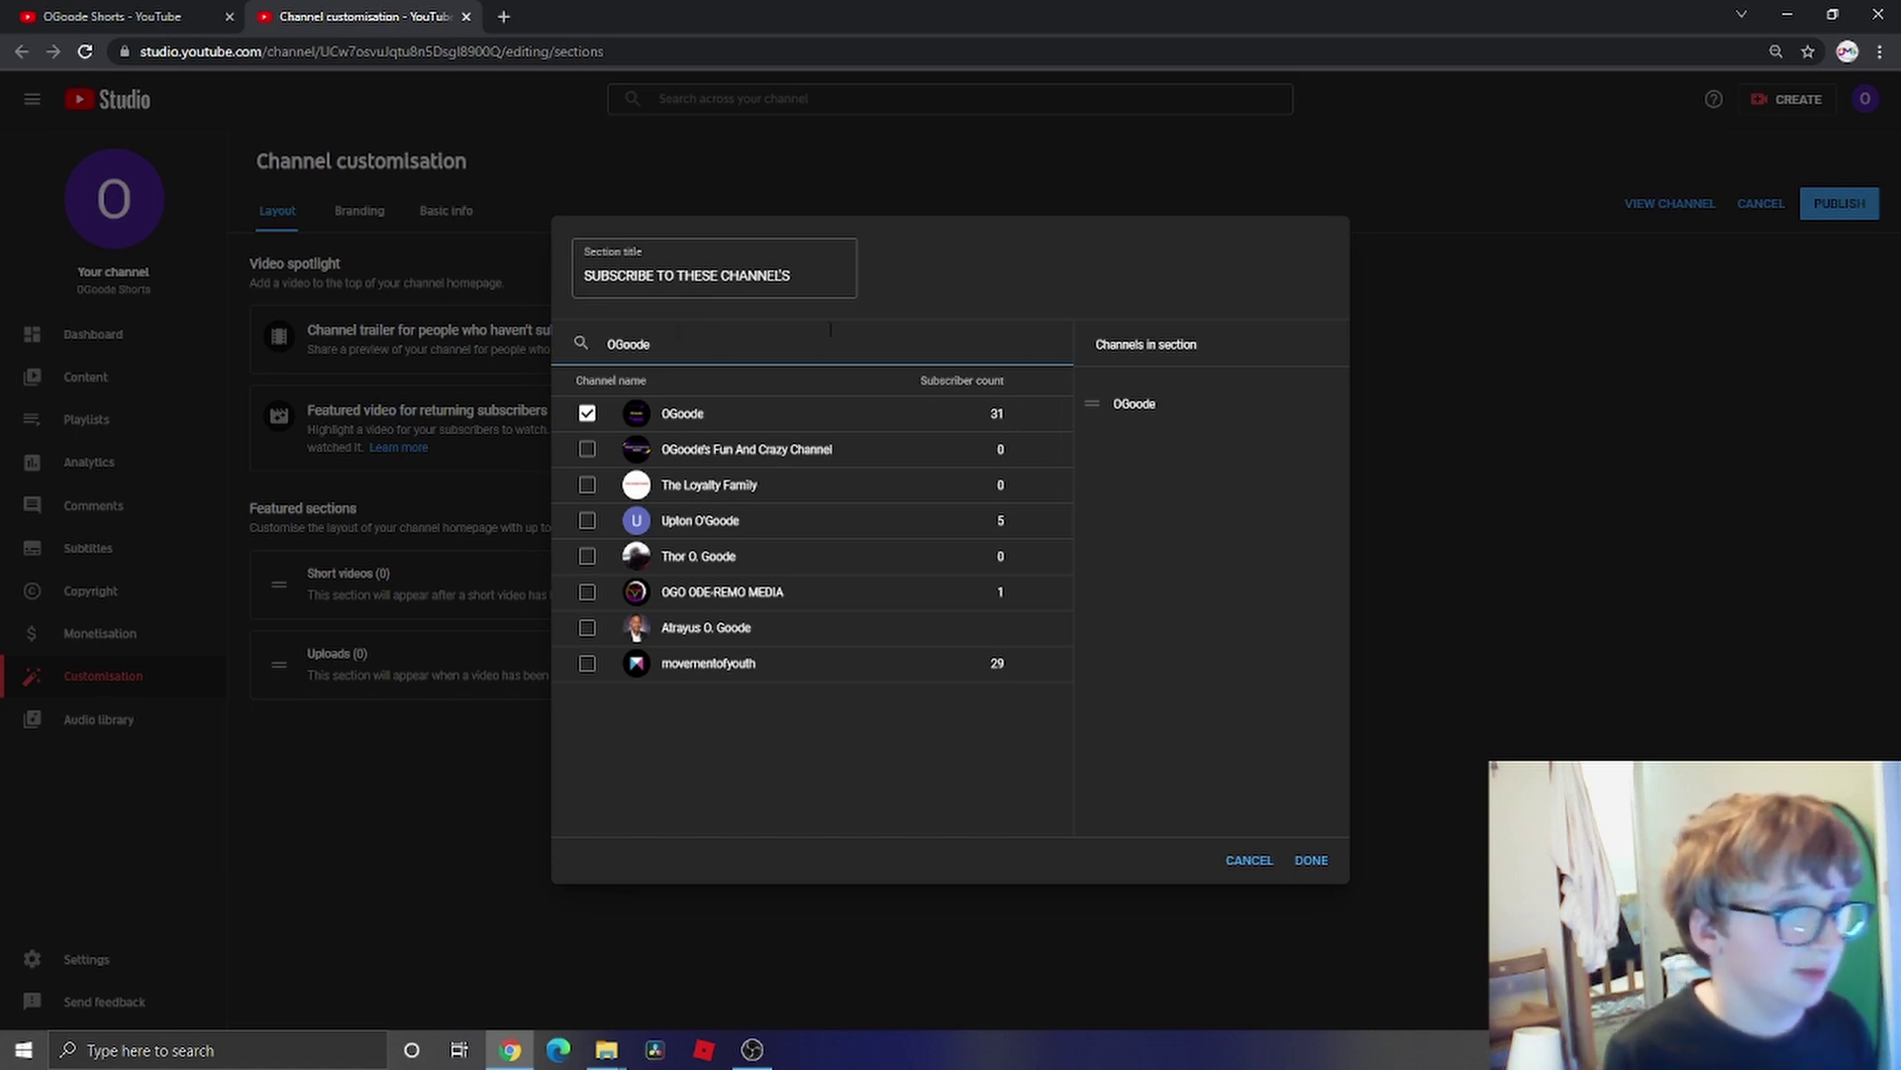
- Search for LordQuiche and add that channel to the featured section
drag(685, 344, 559, 352)
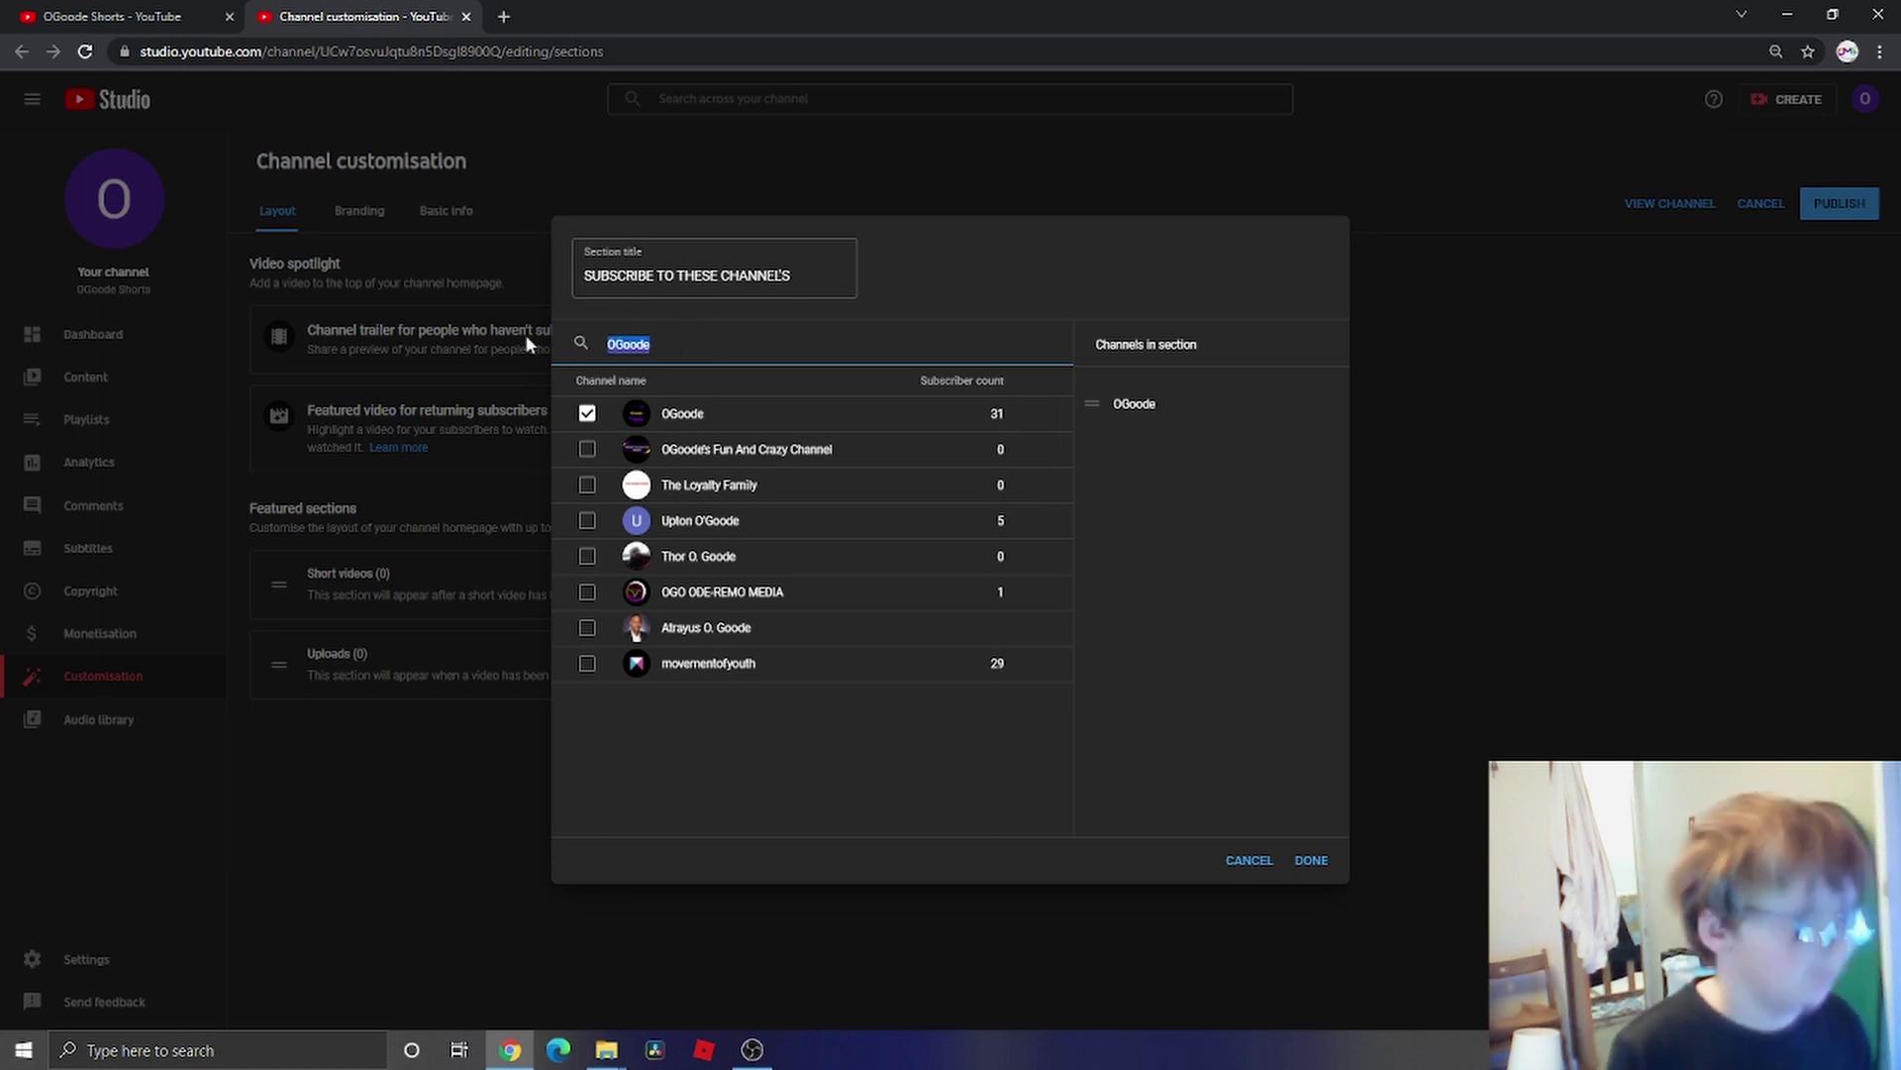
click(661, 345)
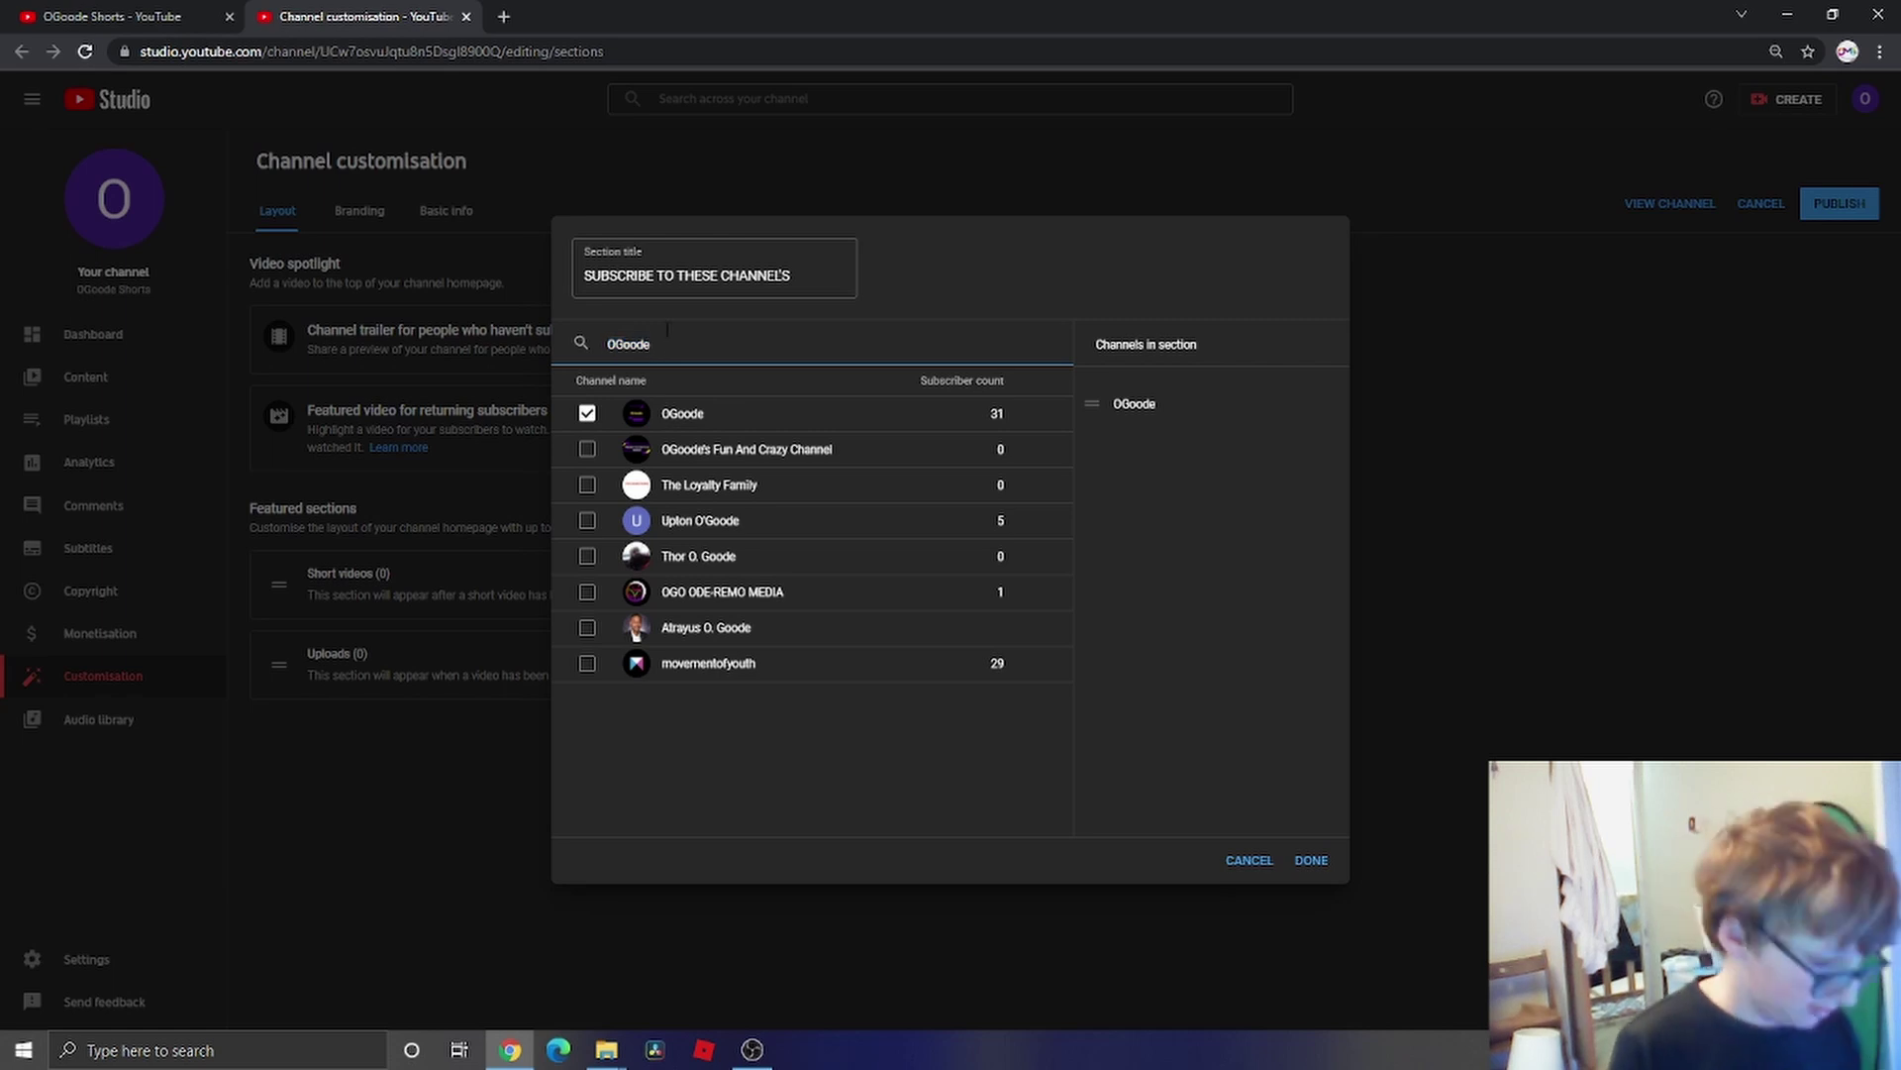
text(G)
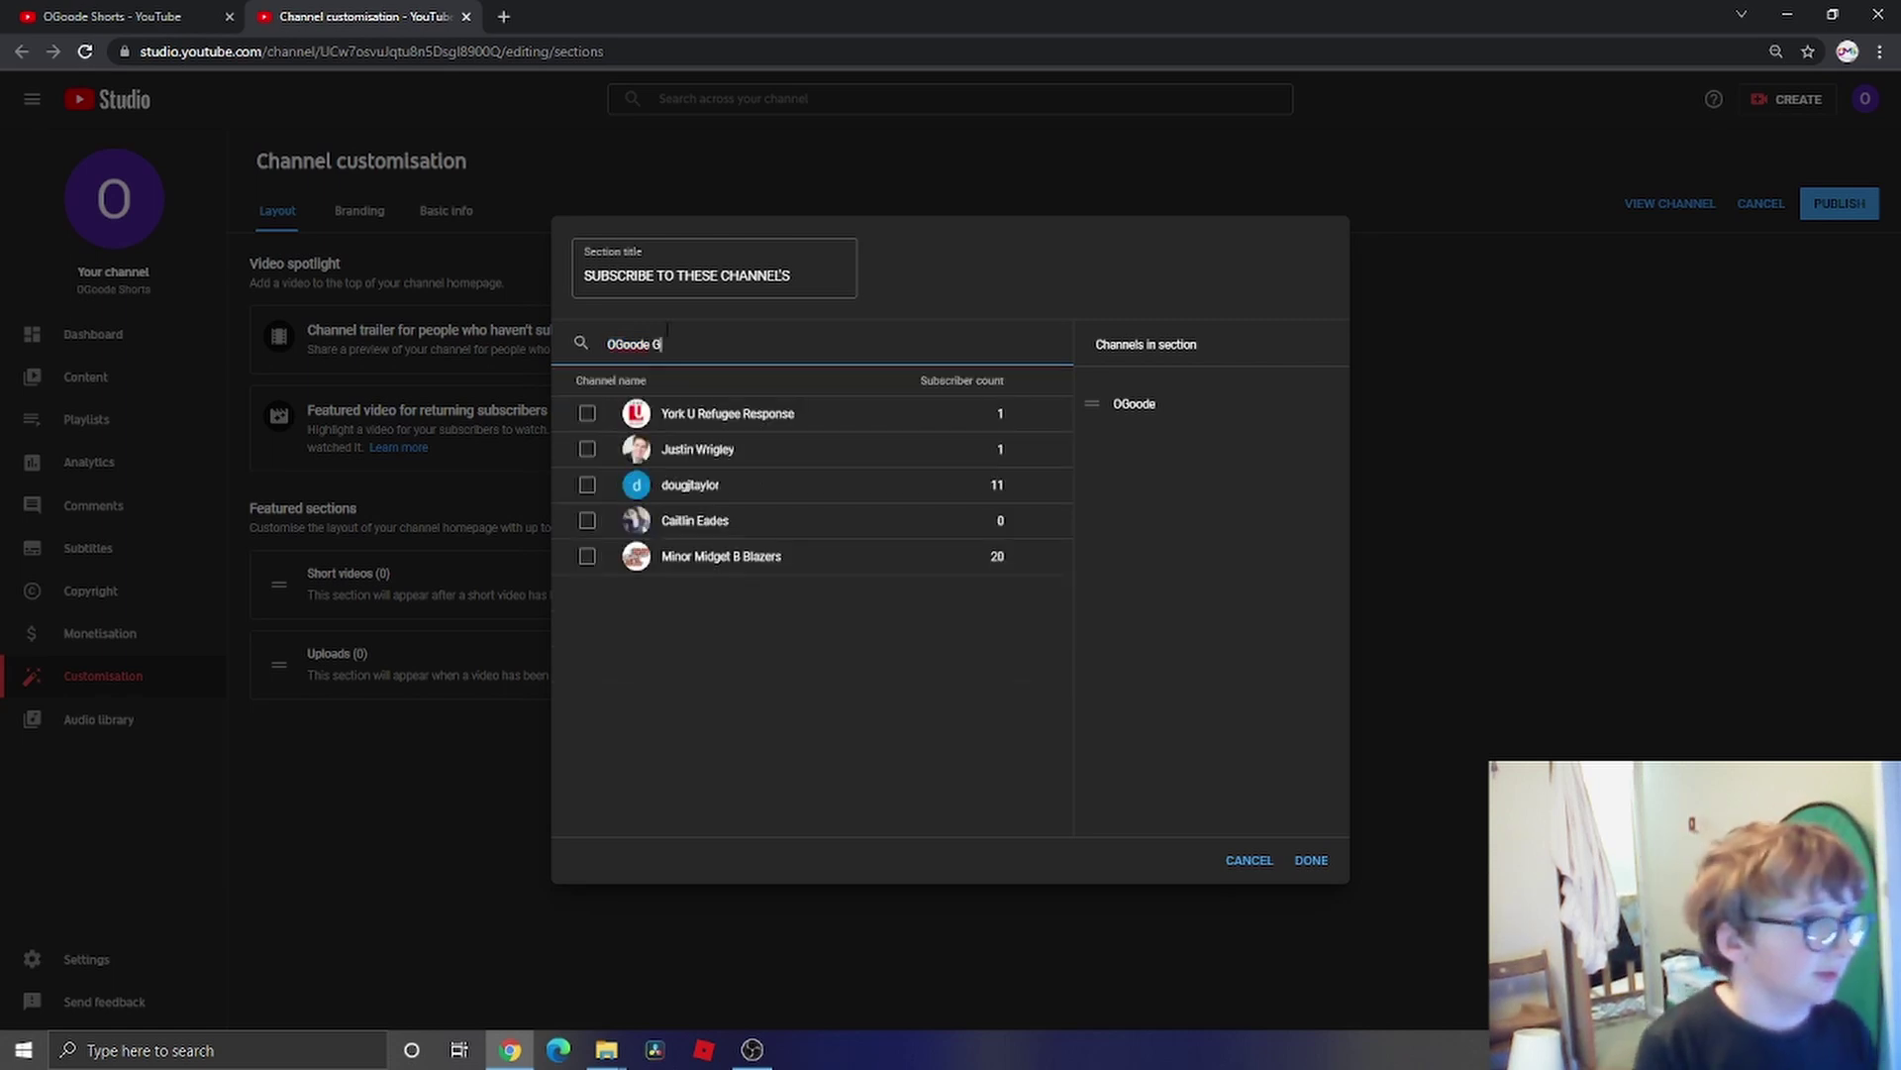
text(am)
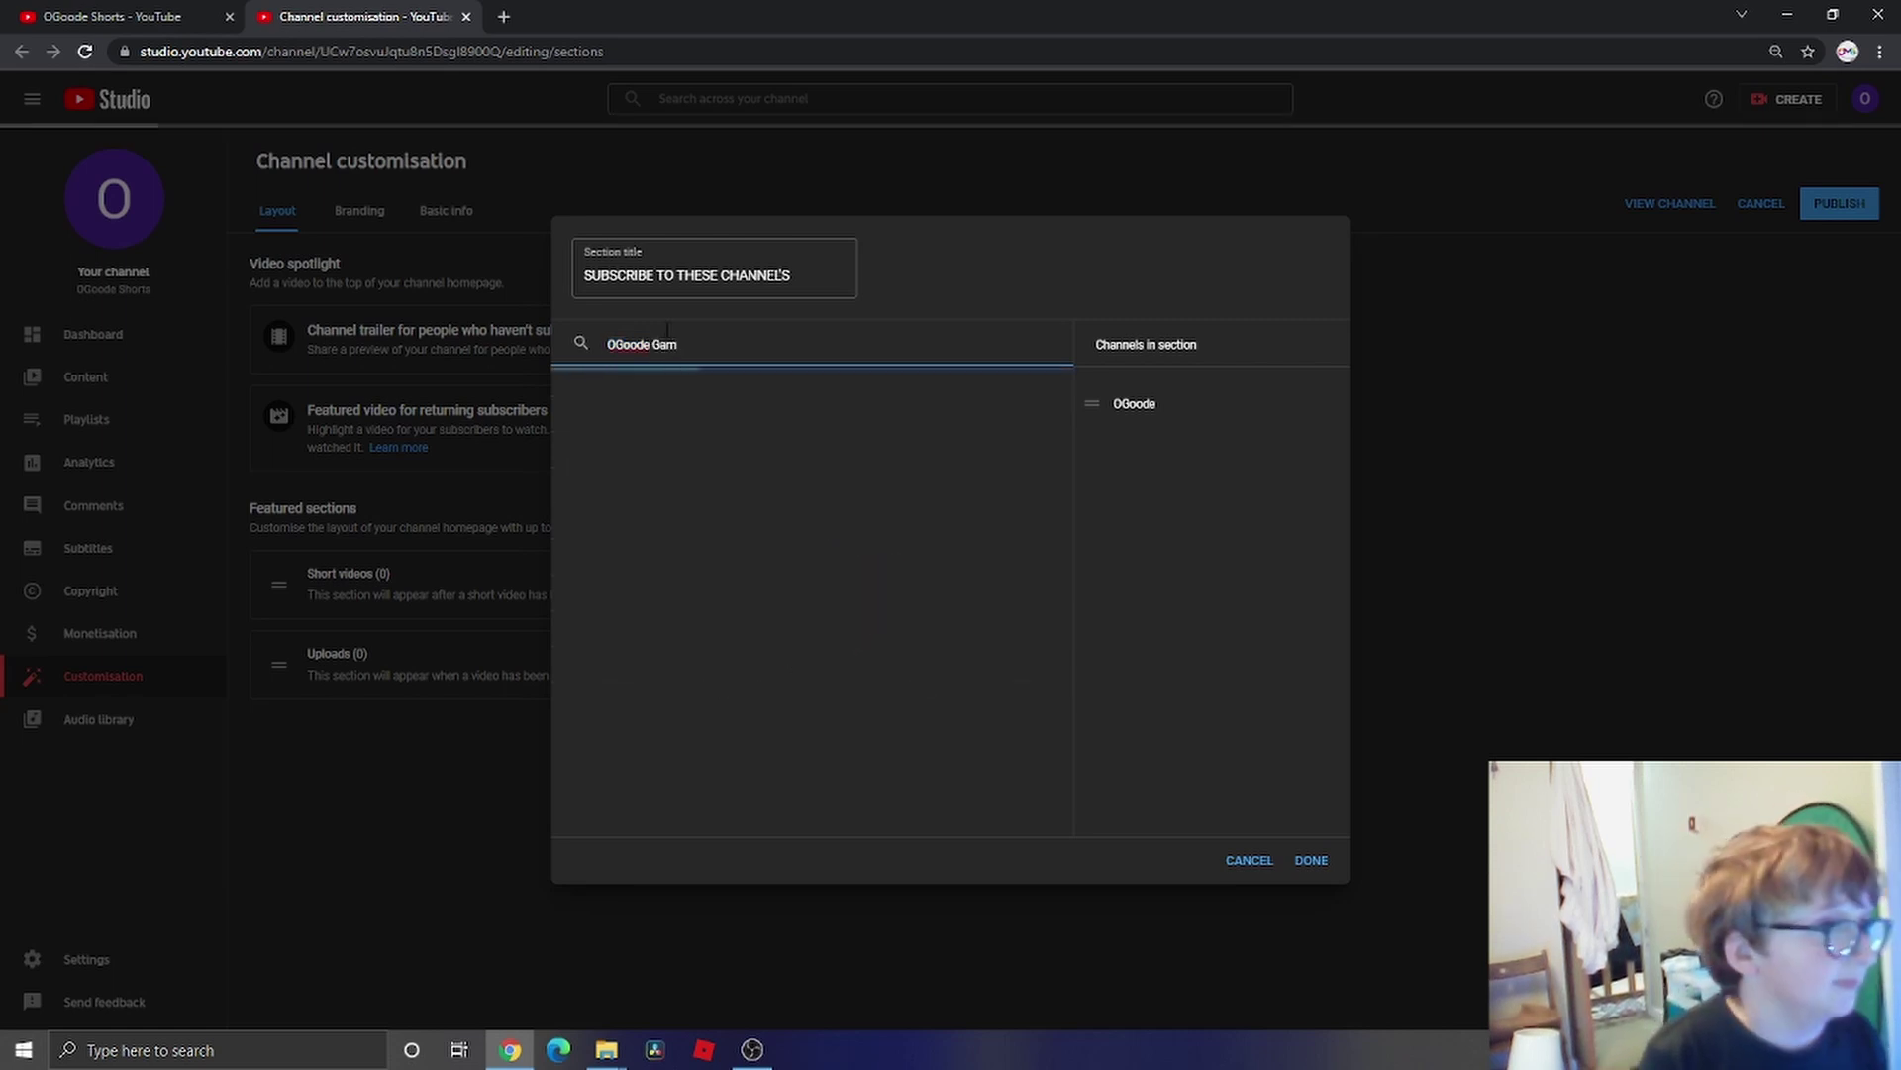
text(ing)
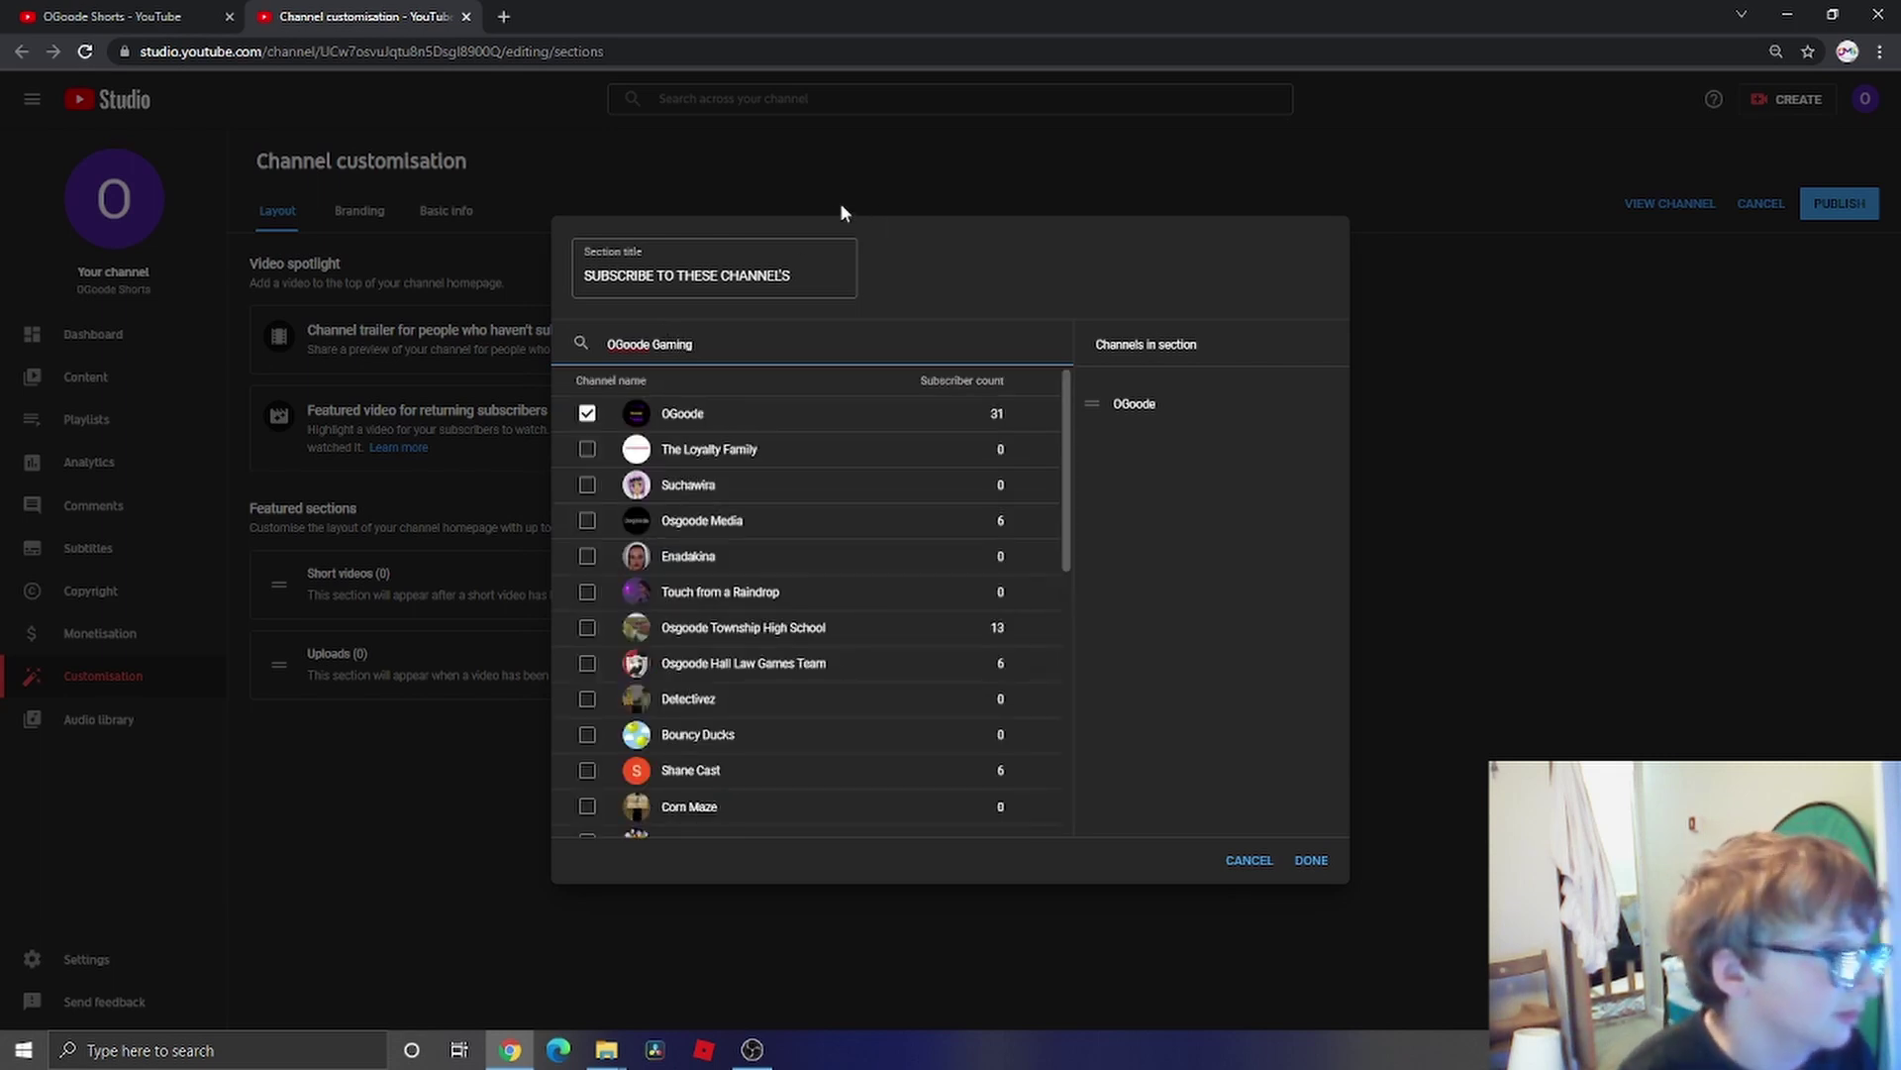
scroll(722, 519, down, 6)
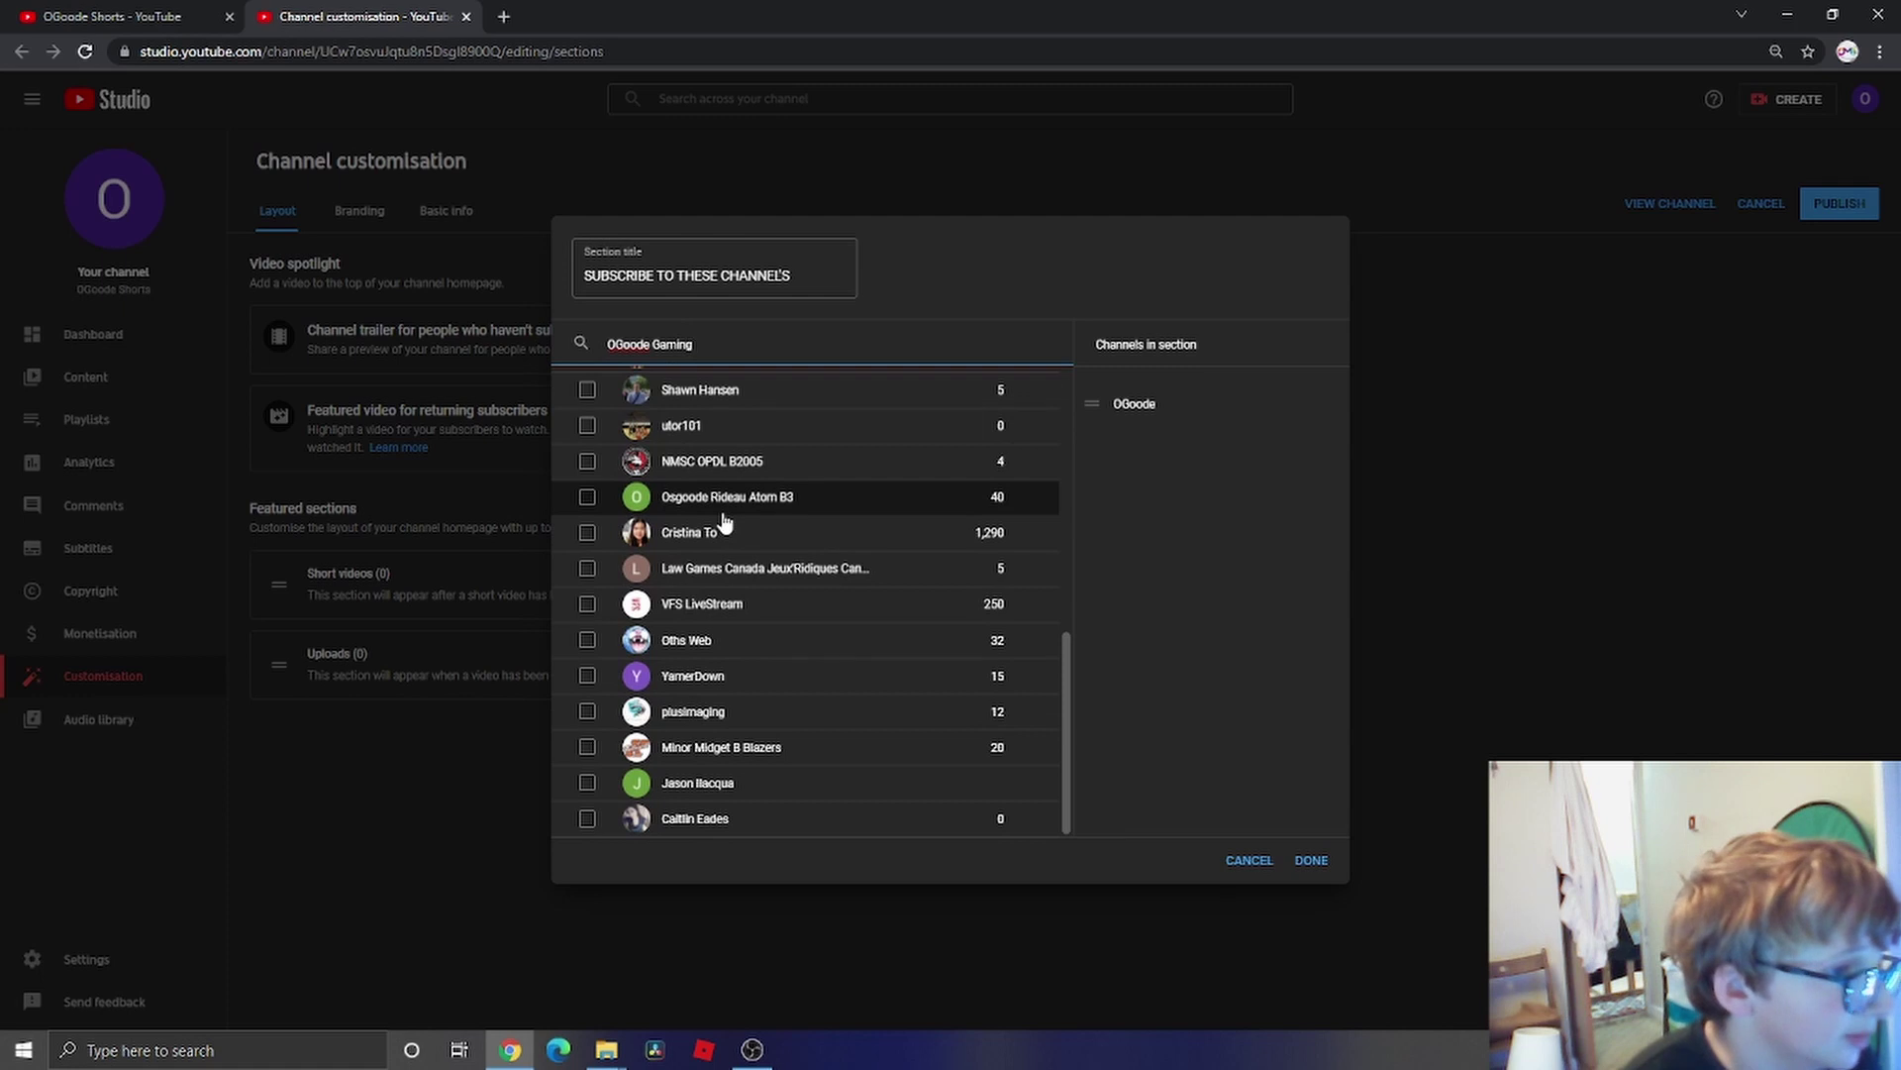
scroll(724, 522, up, 6)
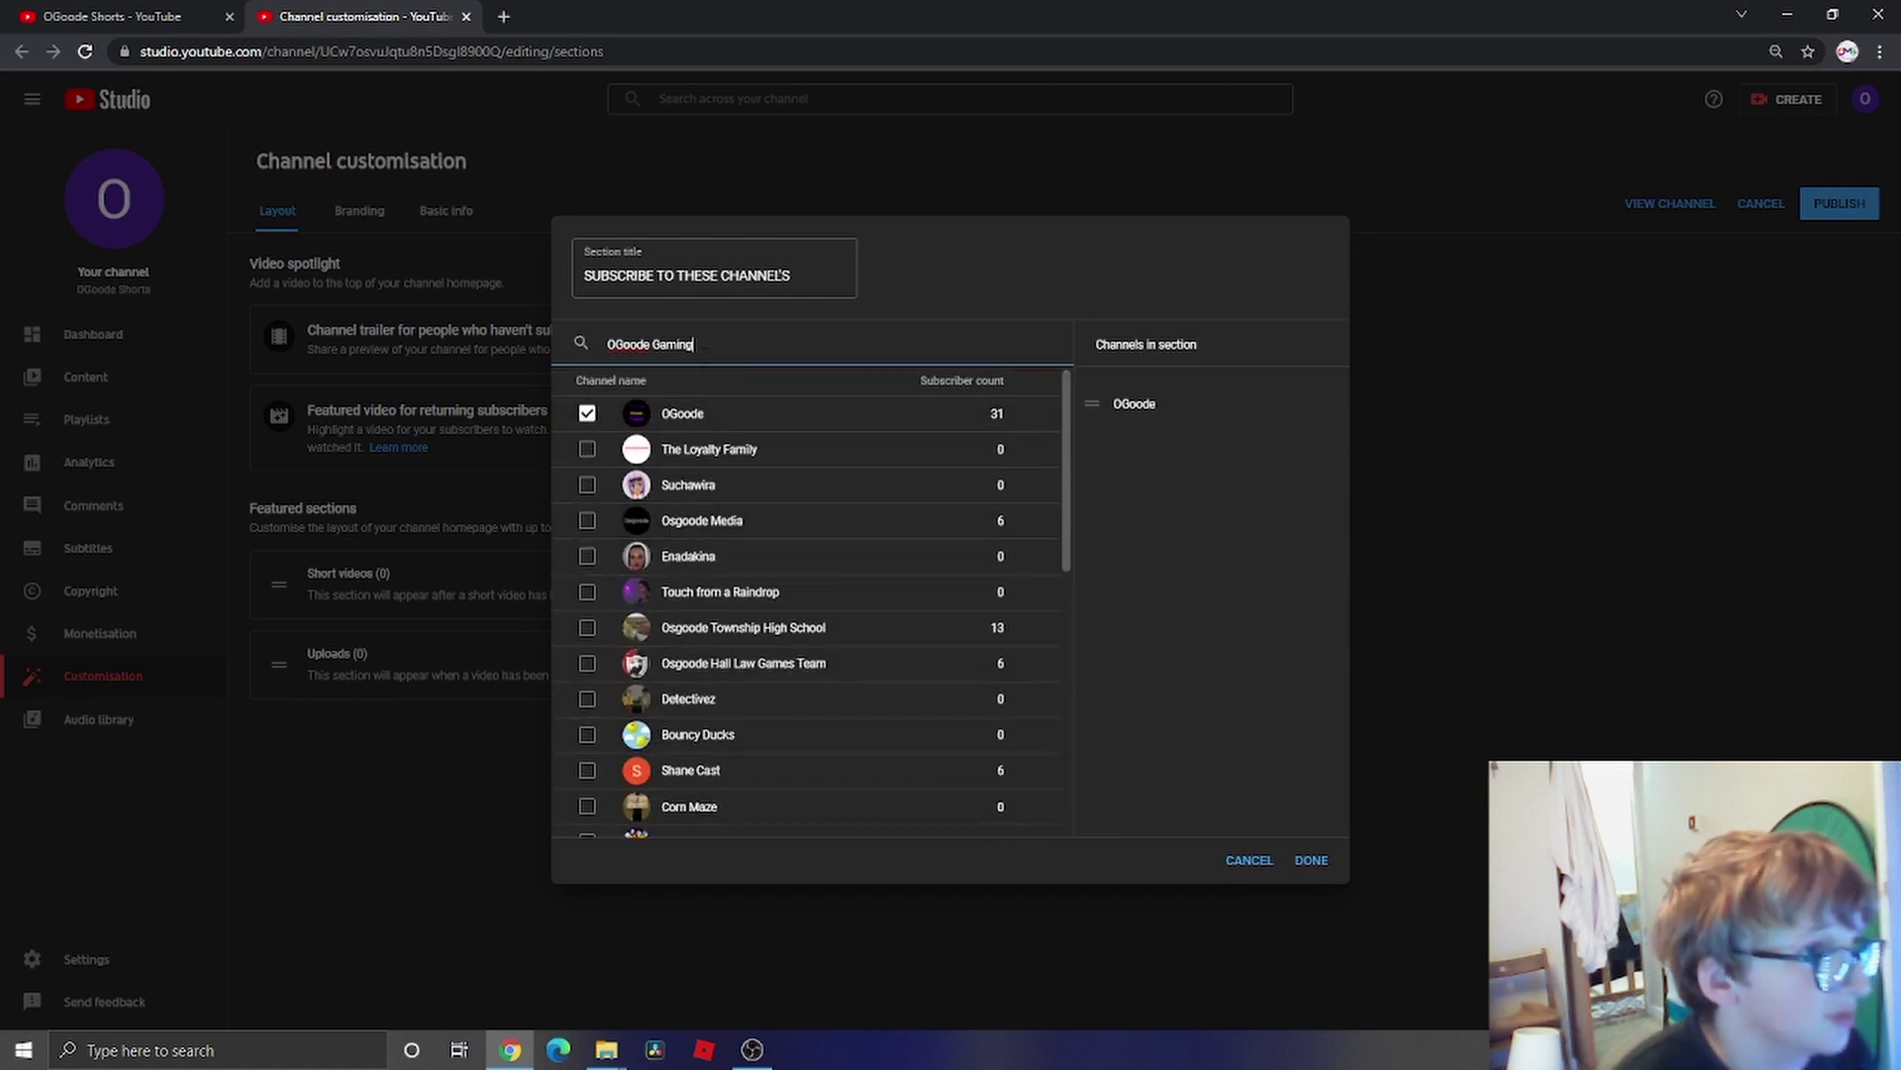
key(ctrl+a)
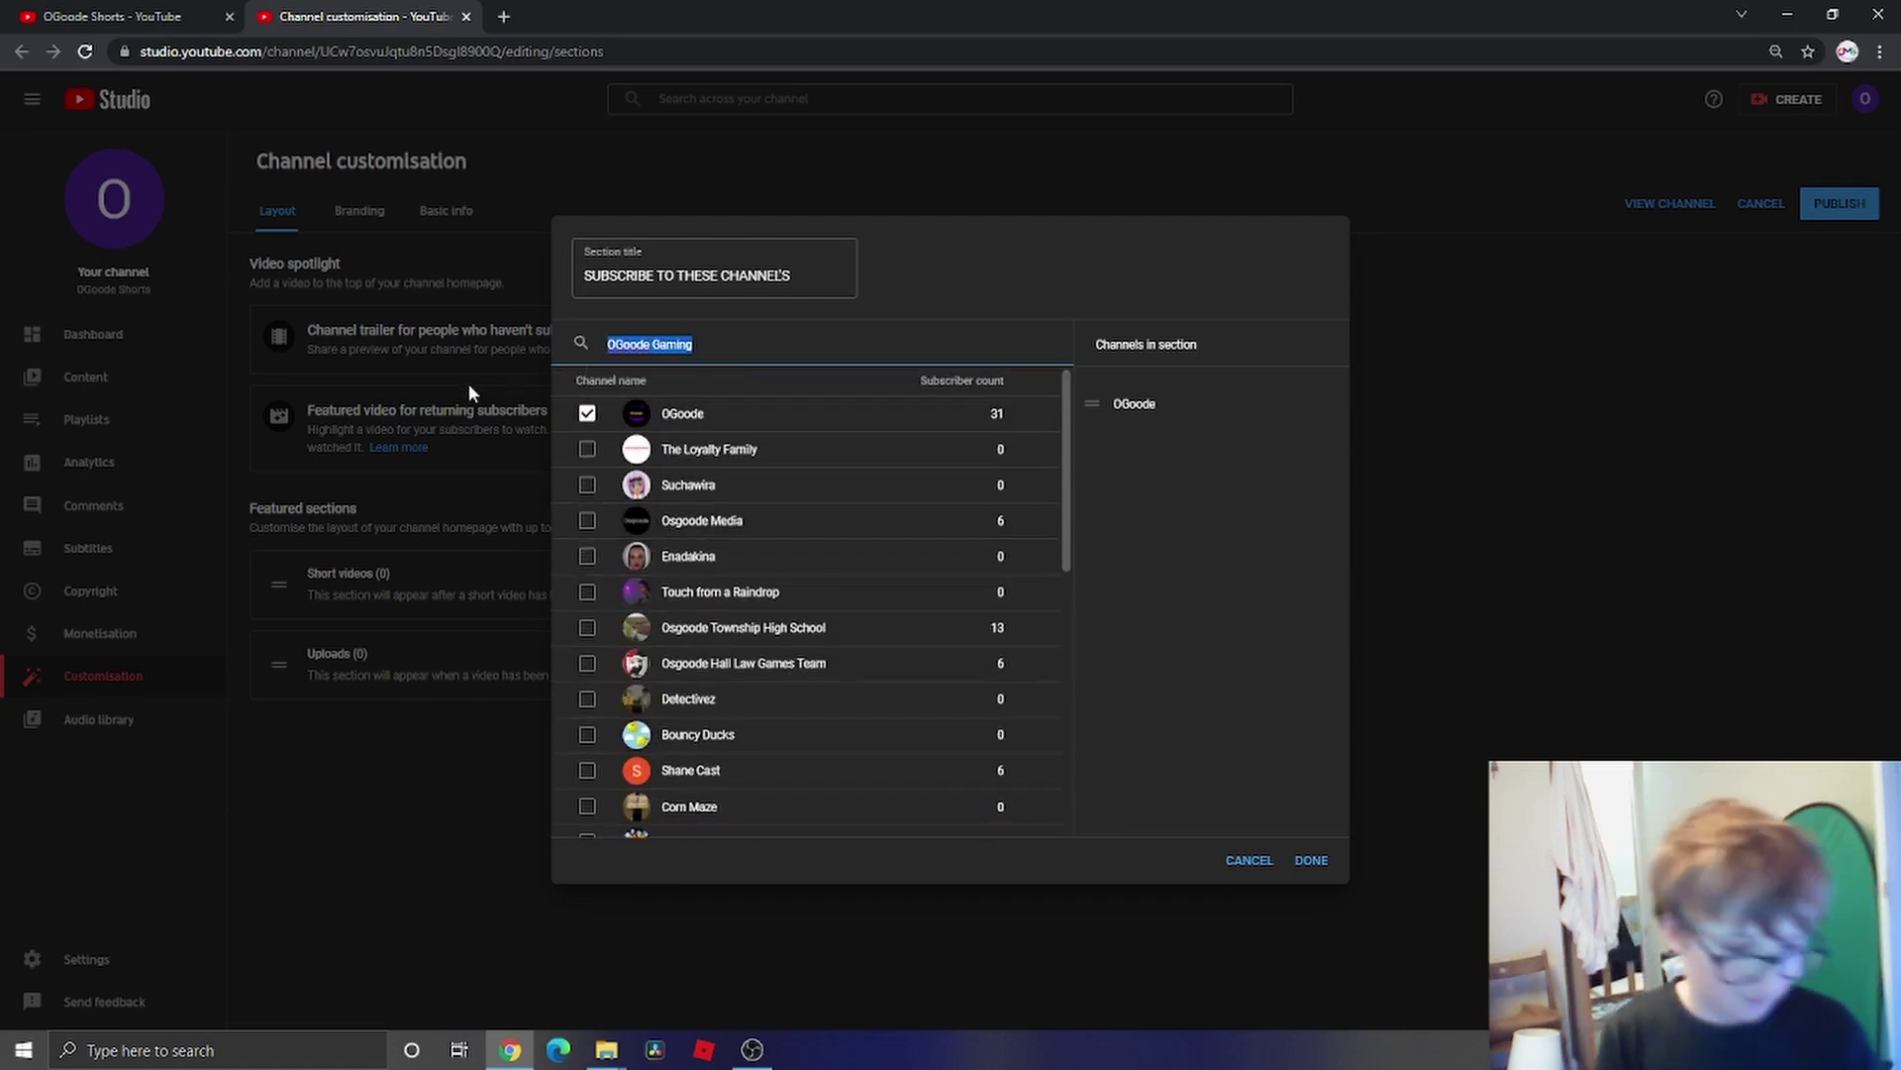
key(BackSpace)
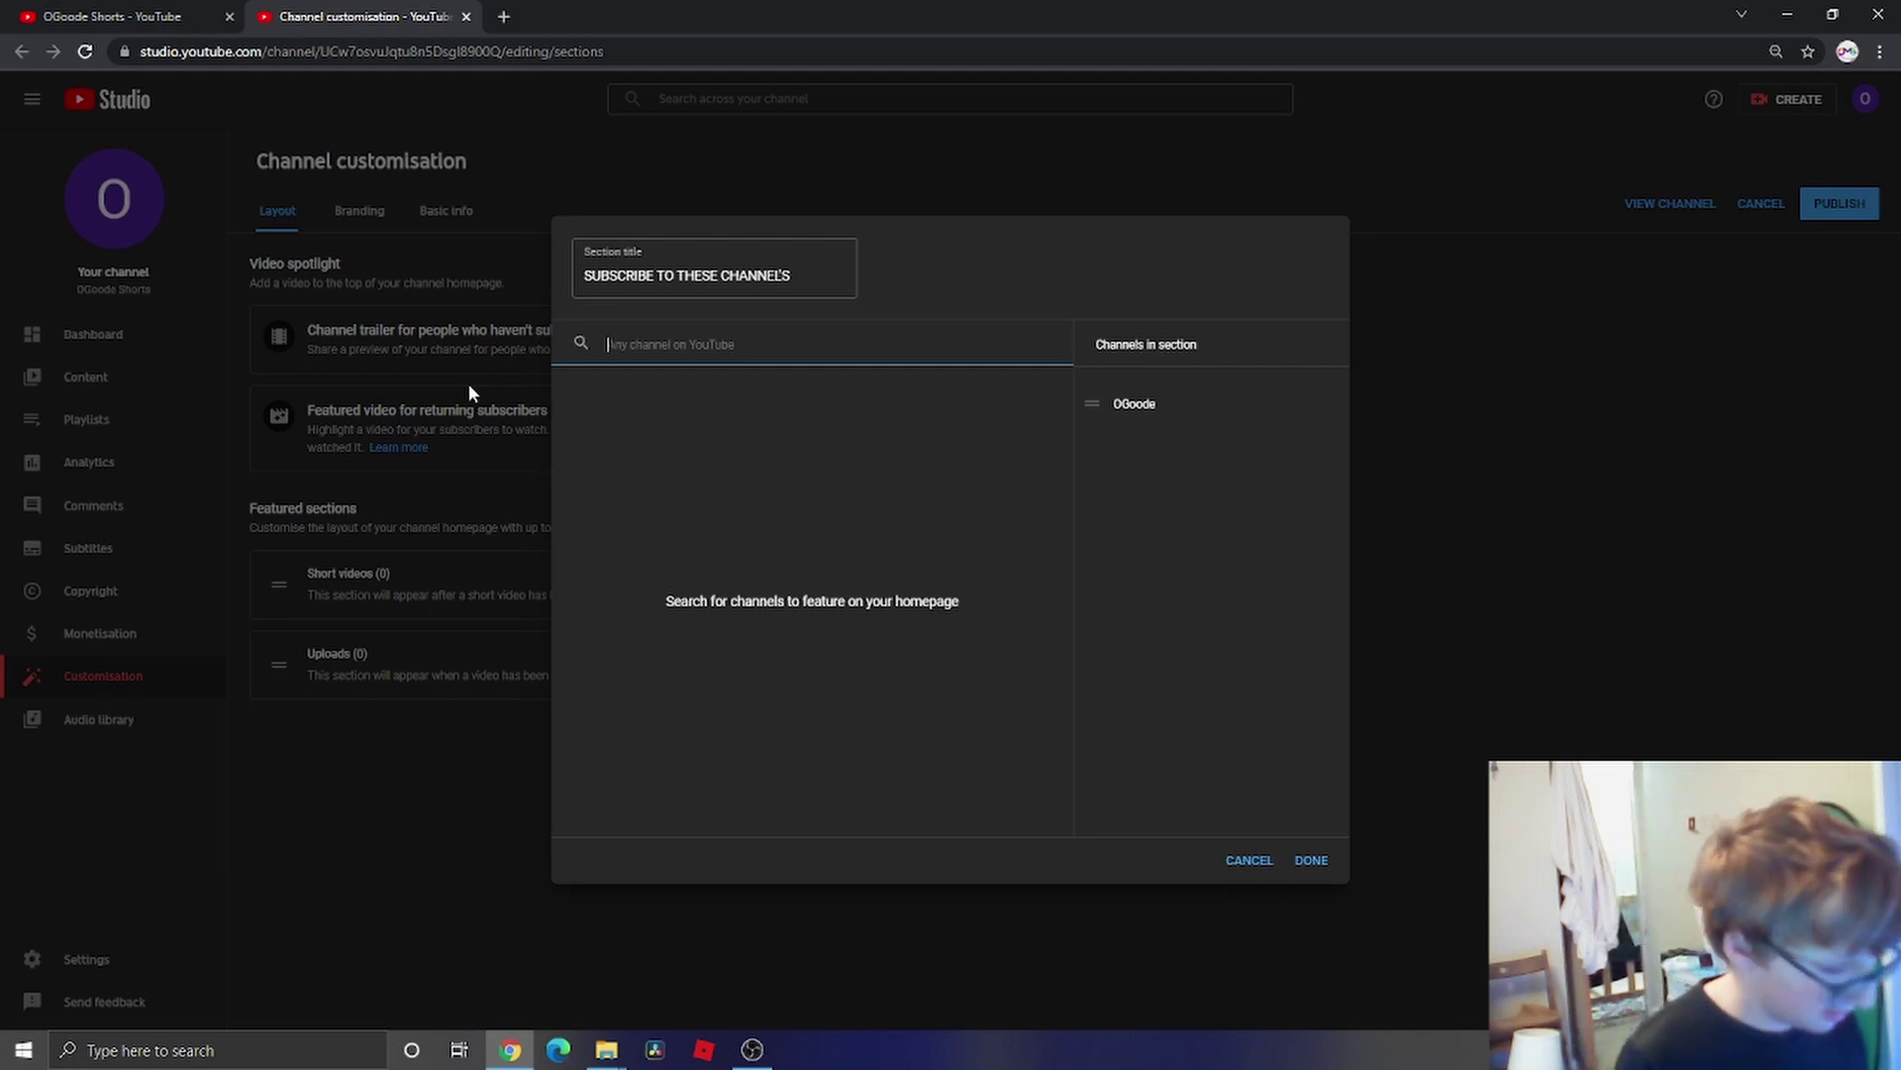
text(Lor)
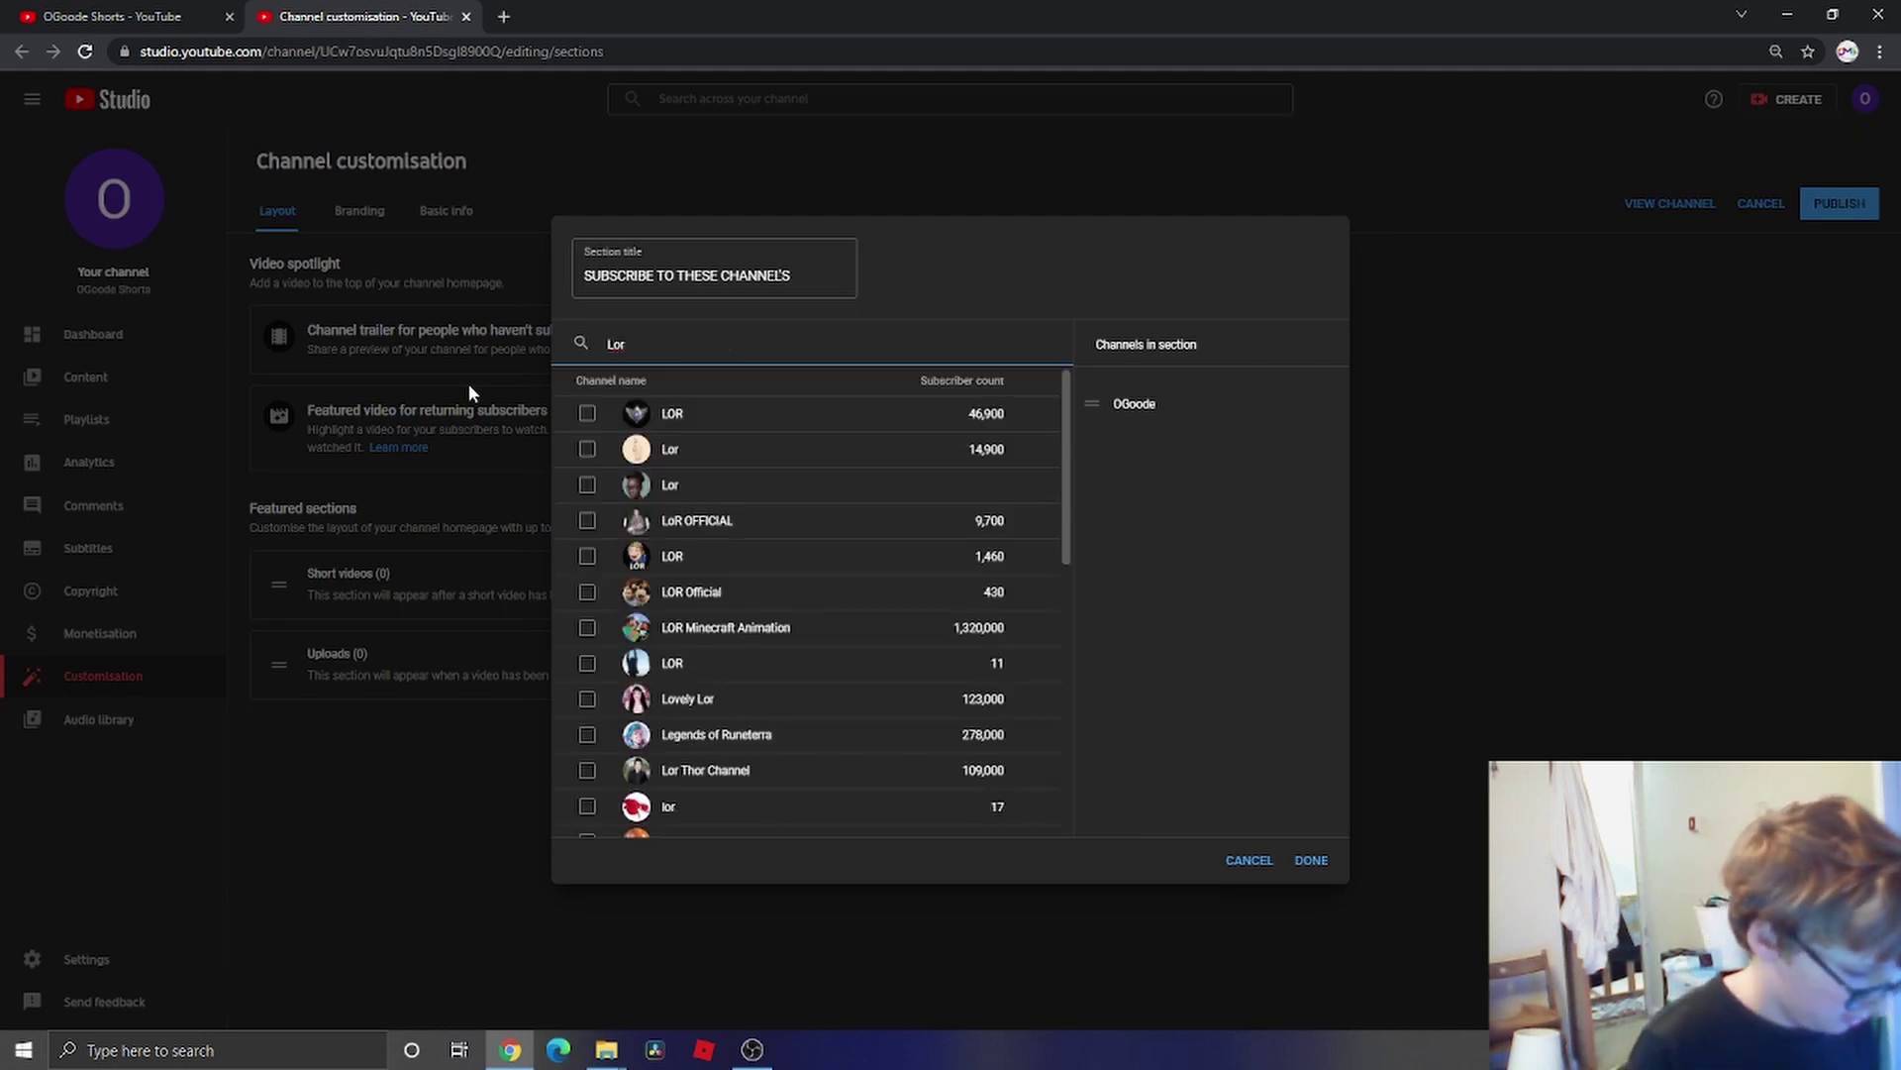
text(d)
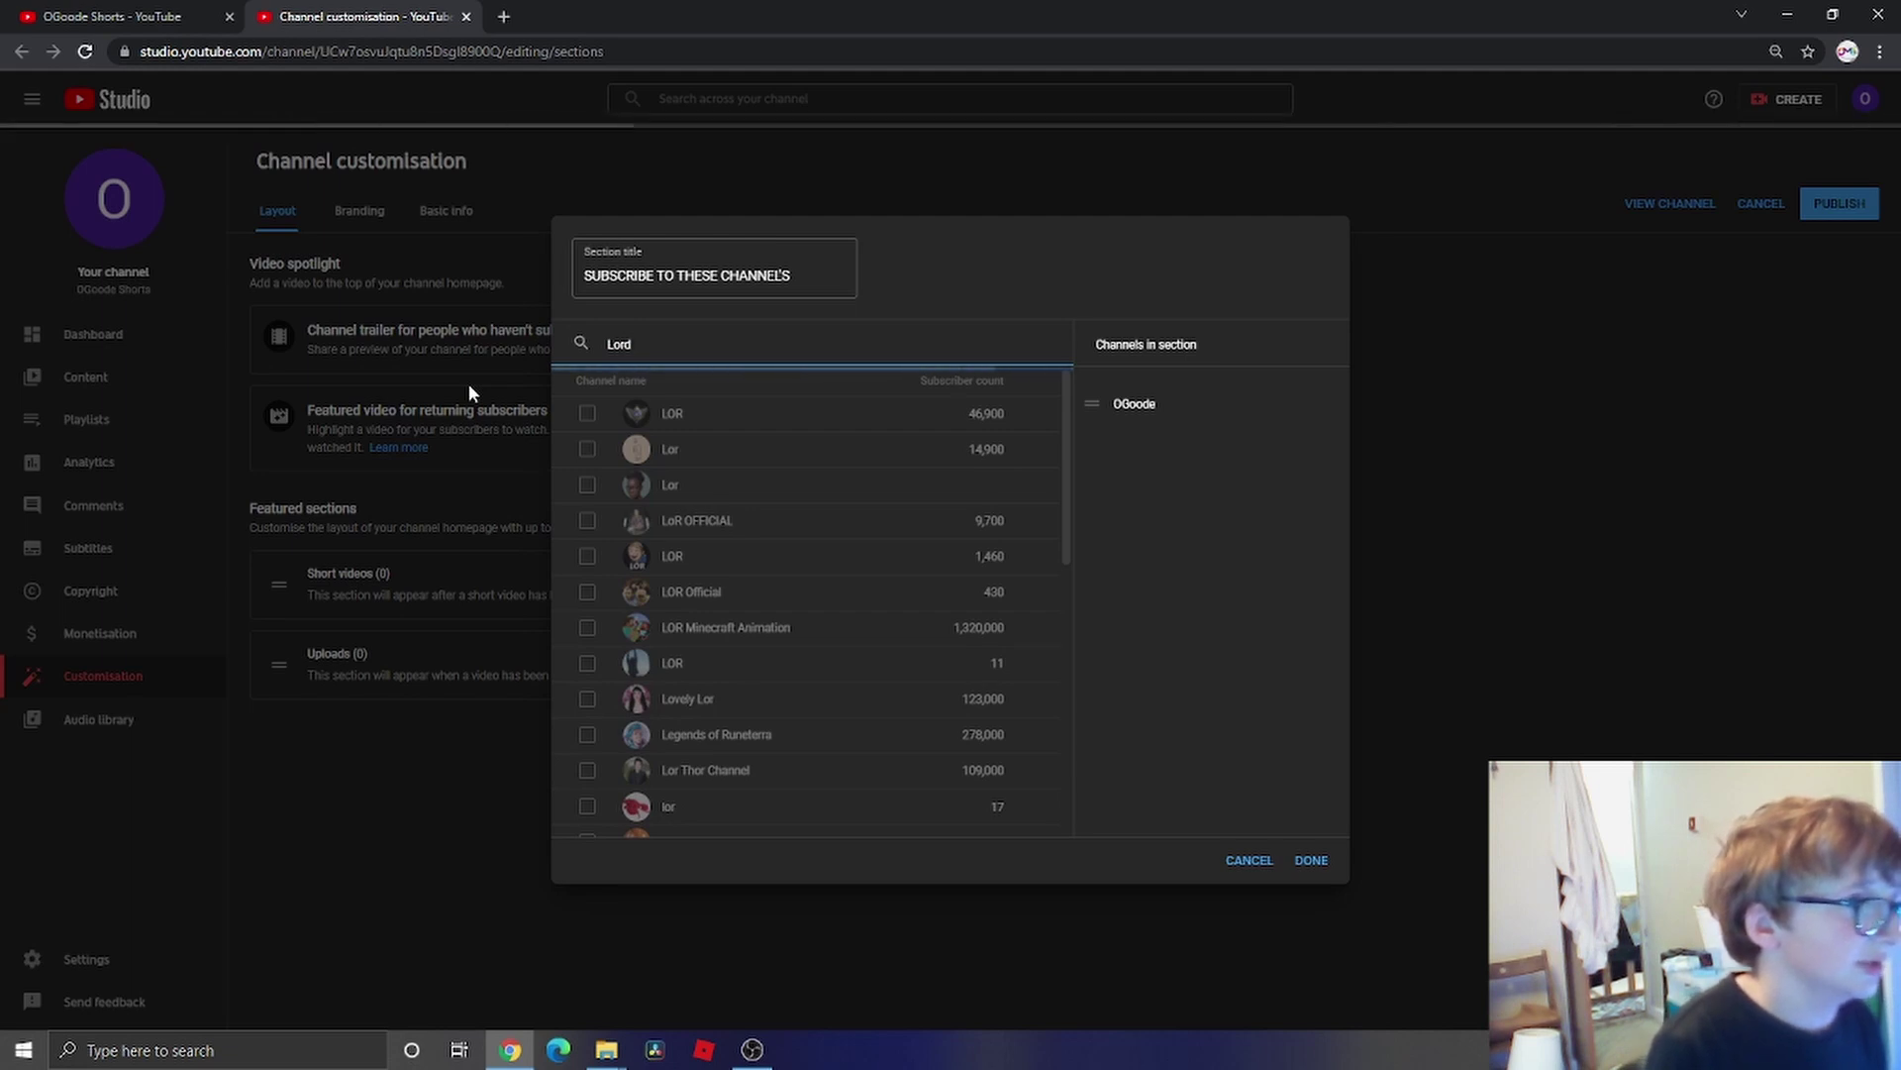
text(Q)
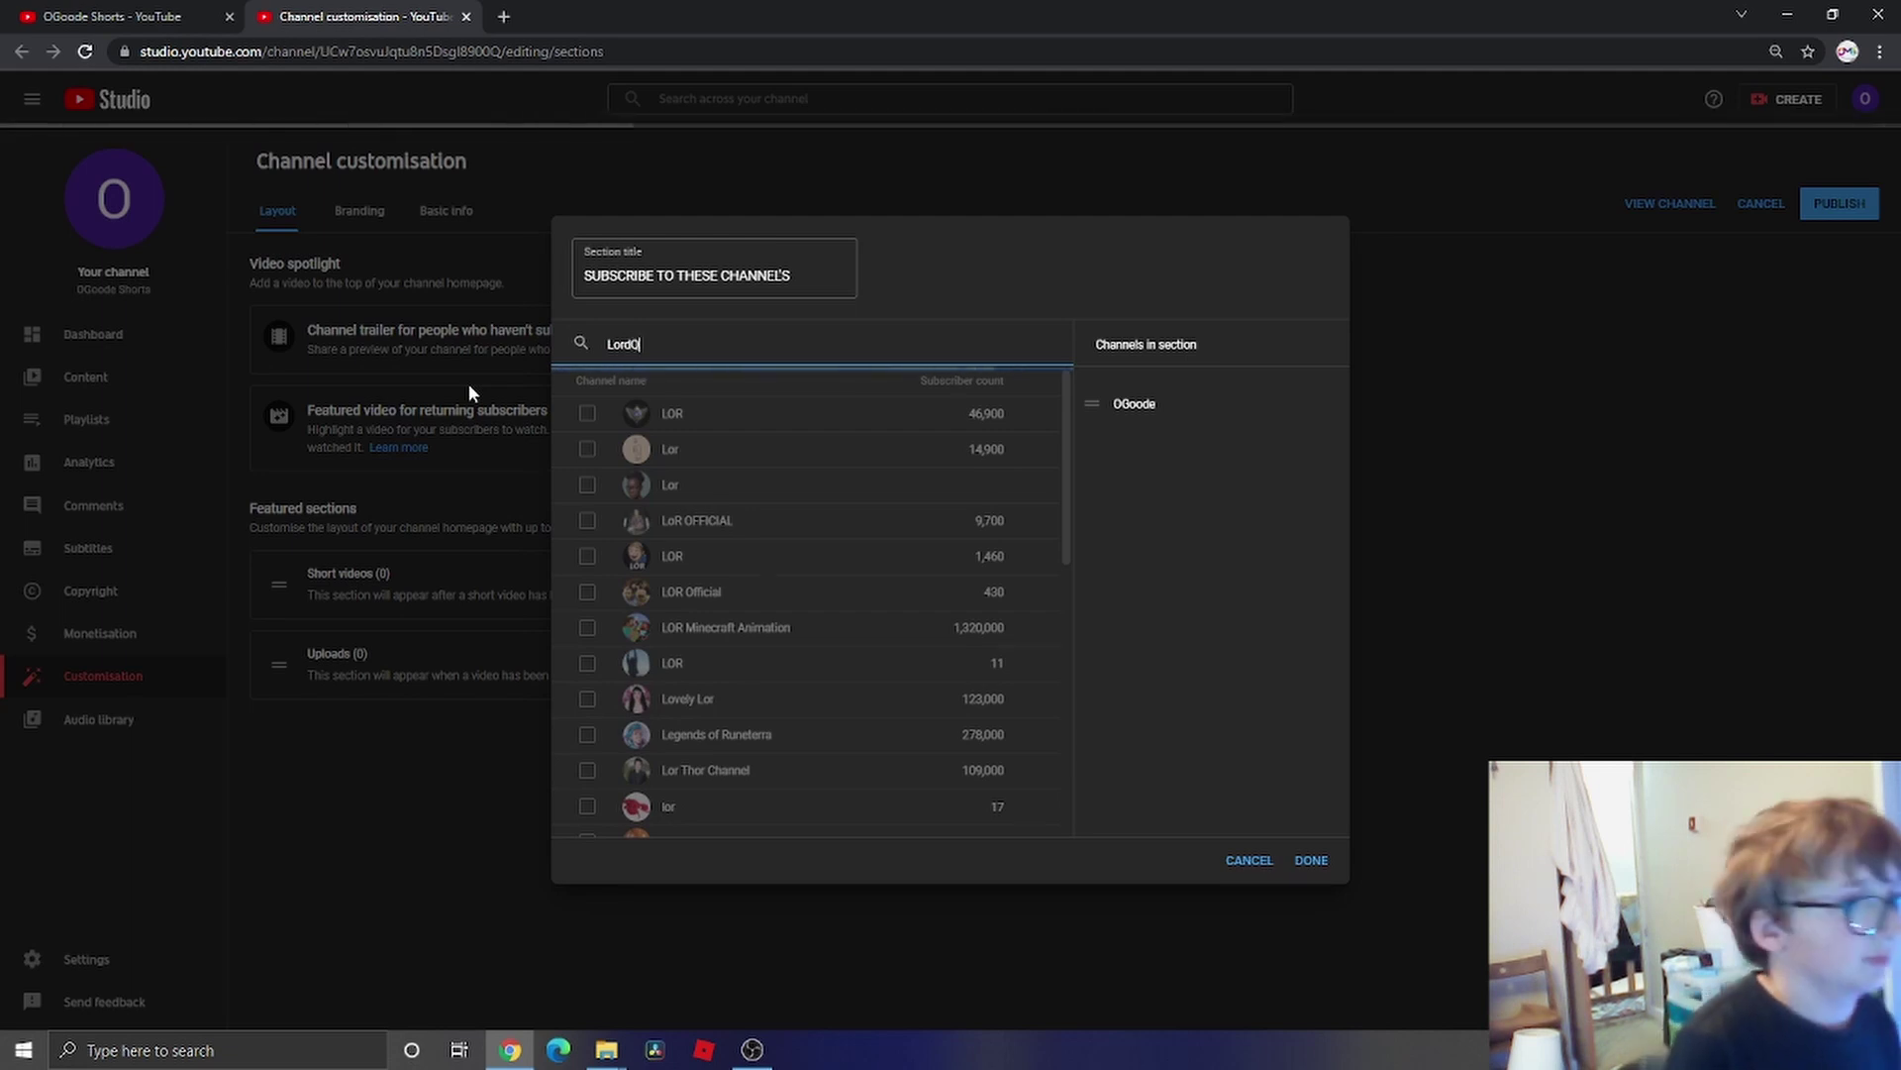
text(U)
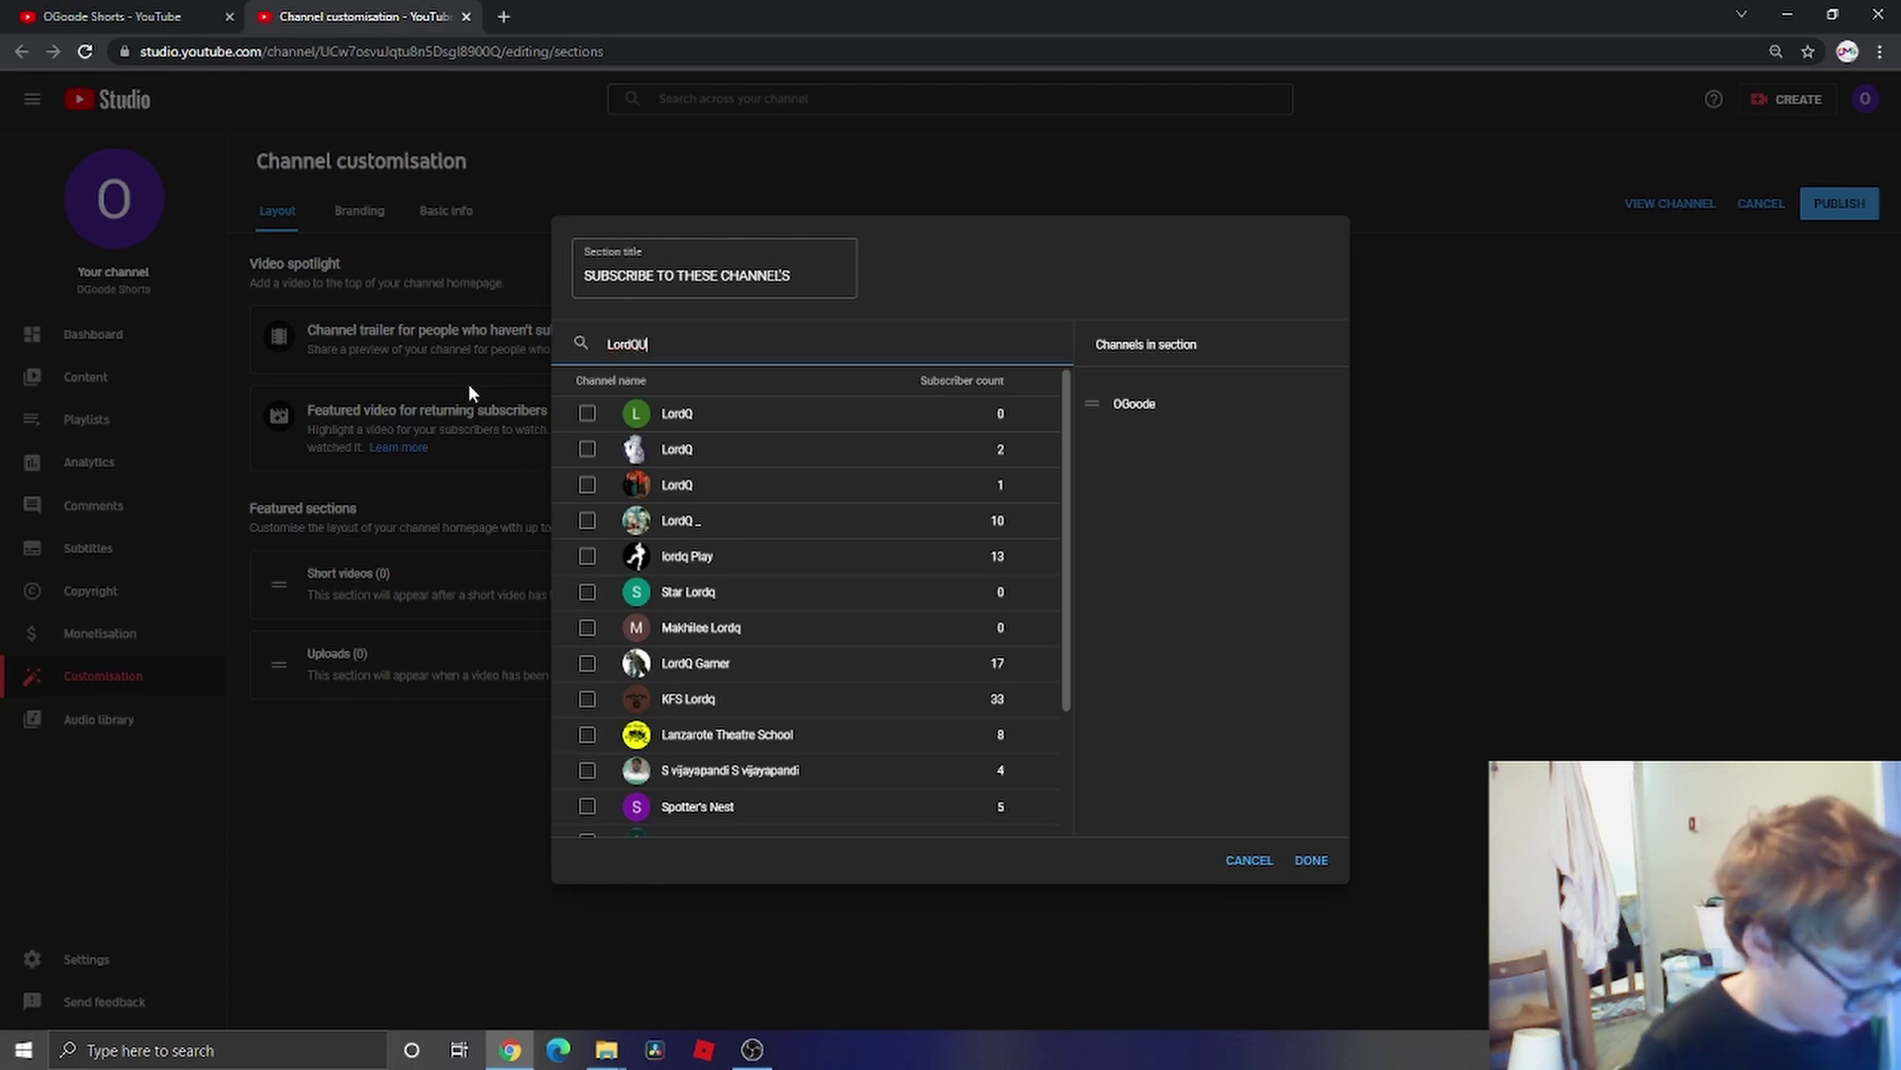
text(c)
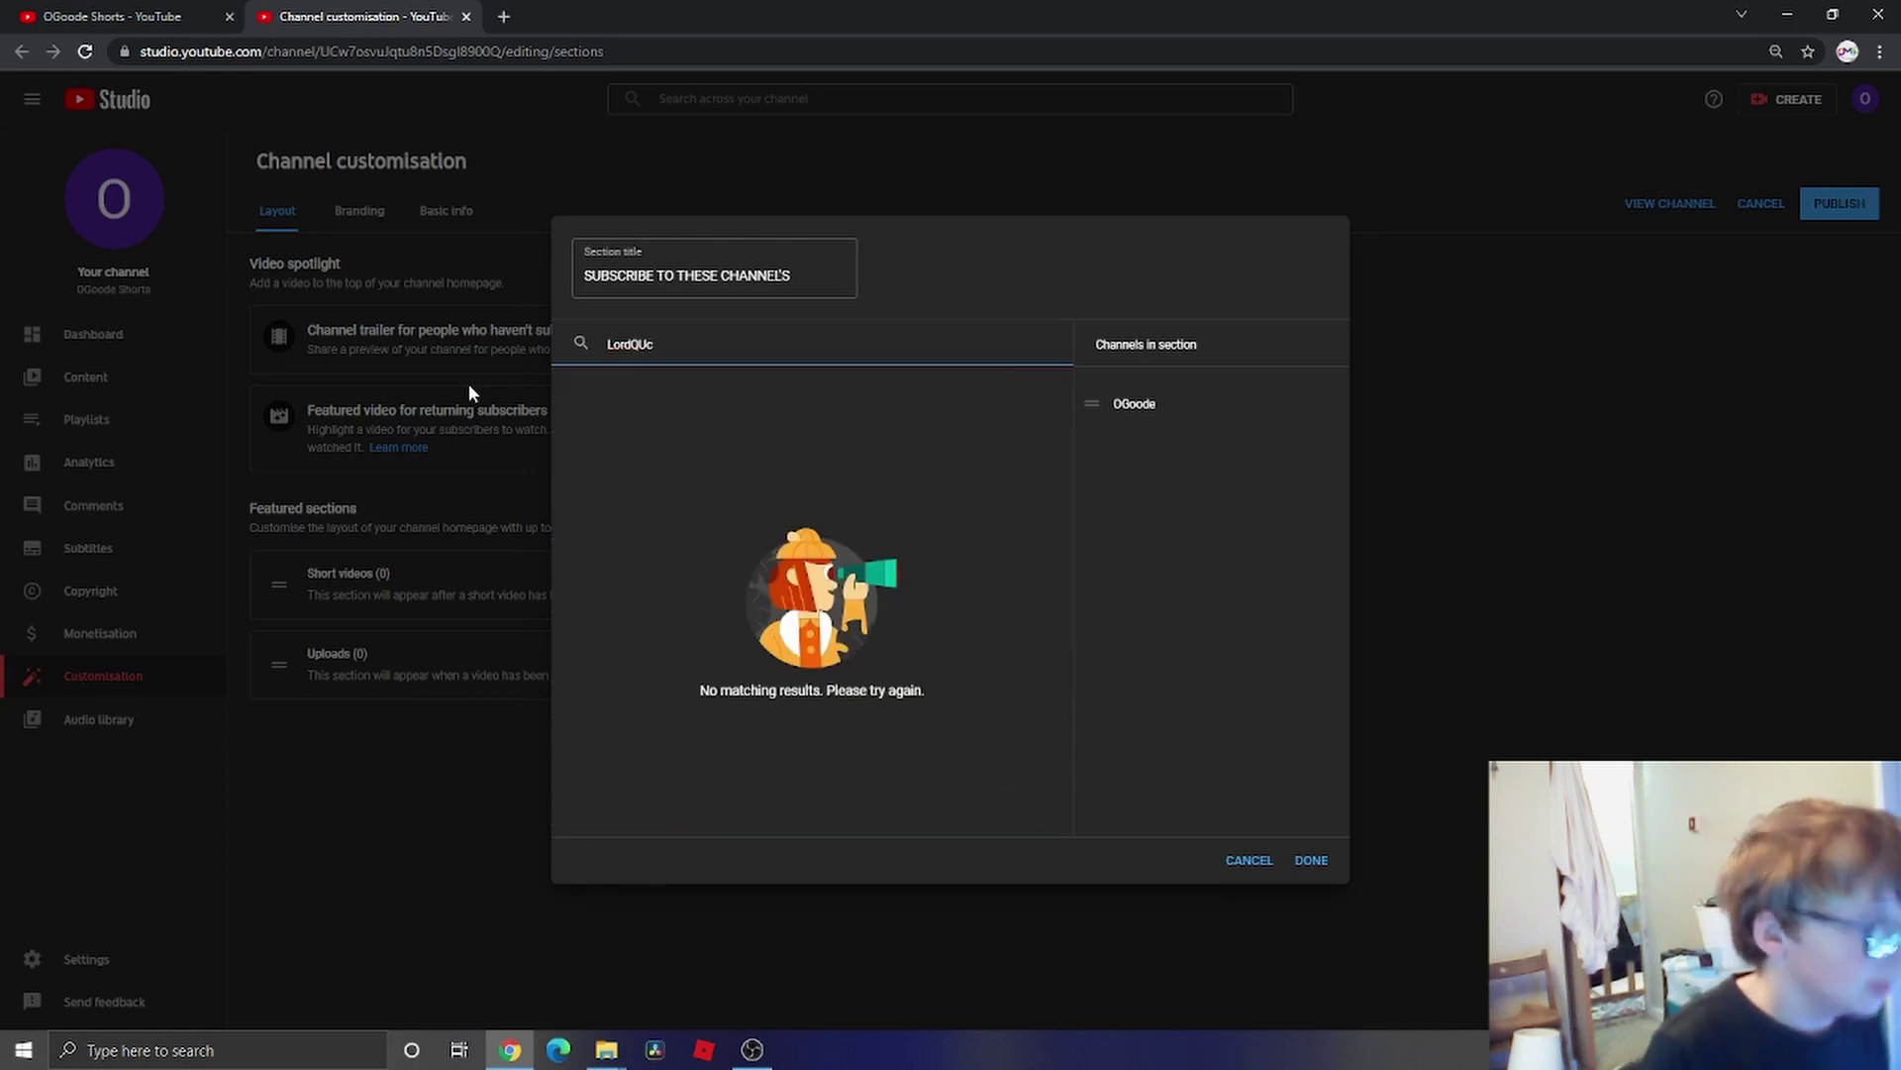
key(BackSpace)
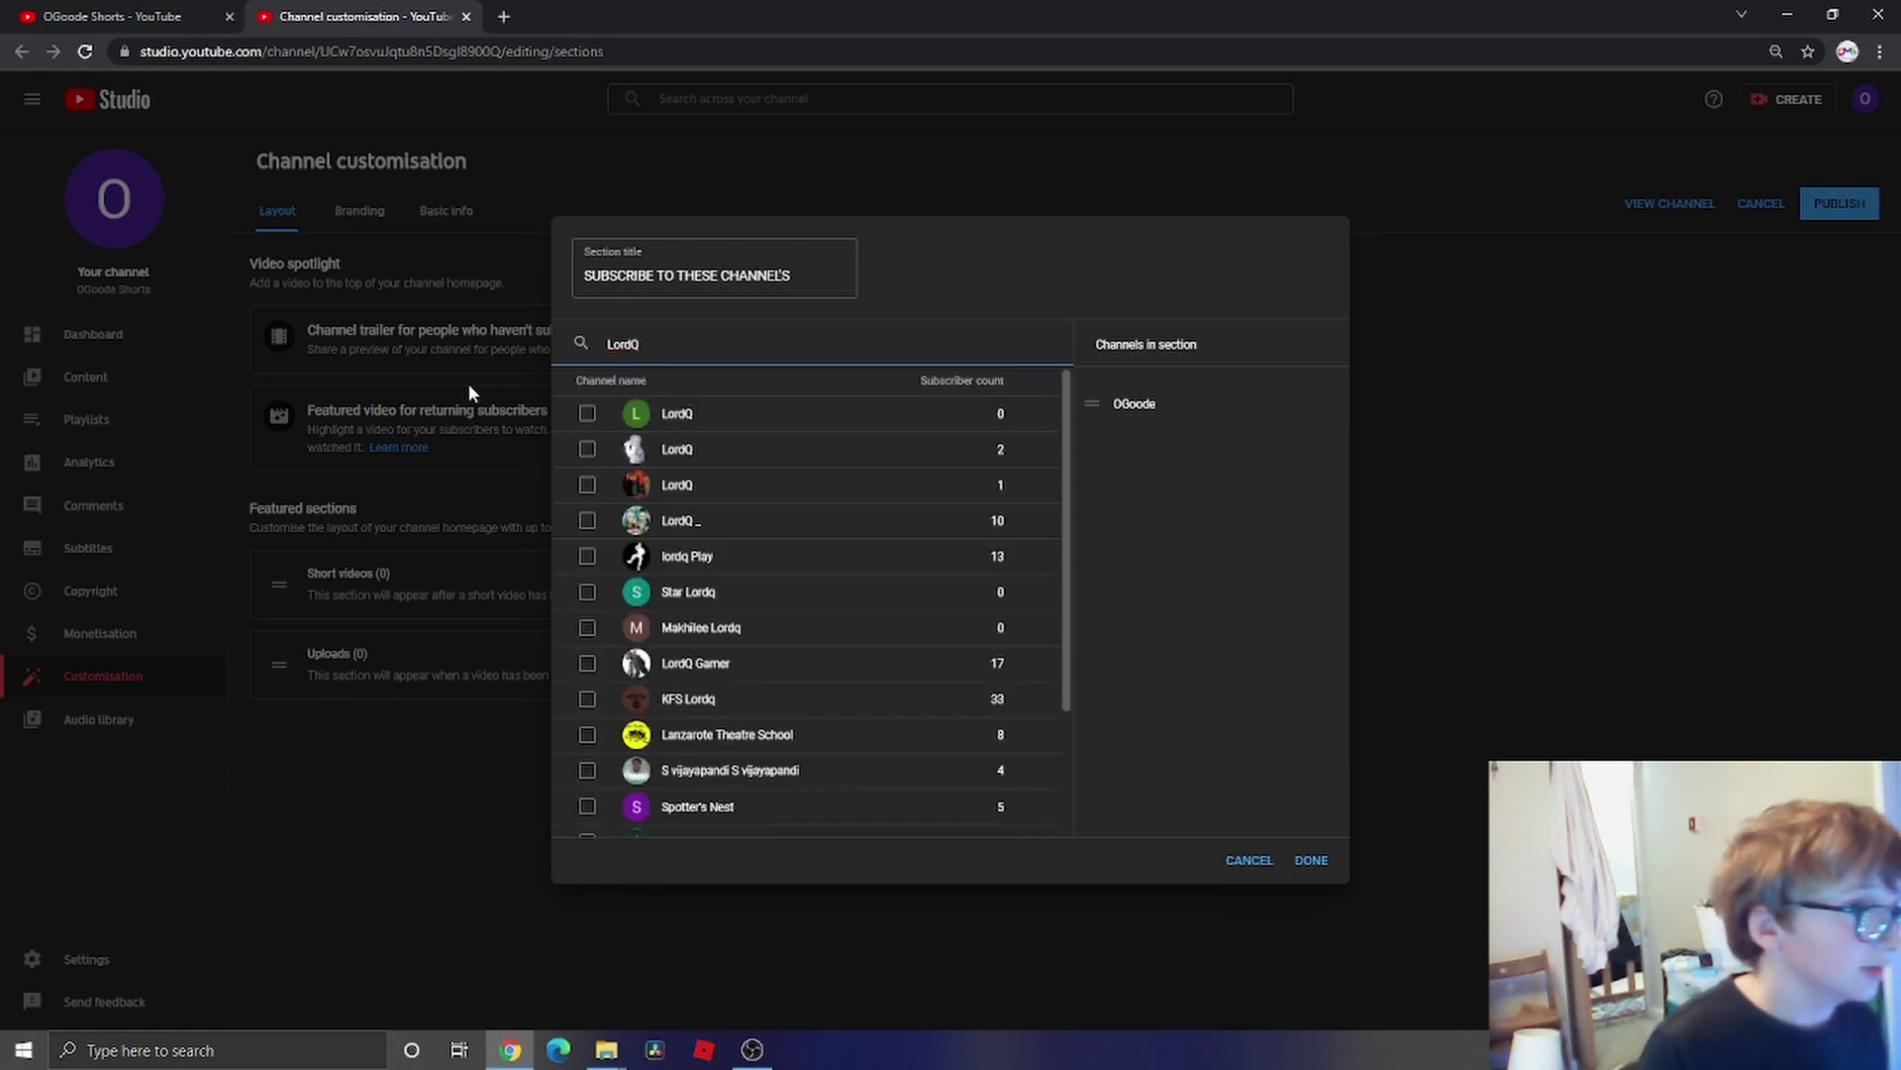
text(u)
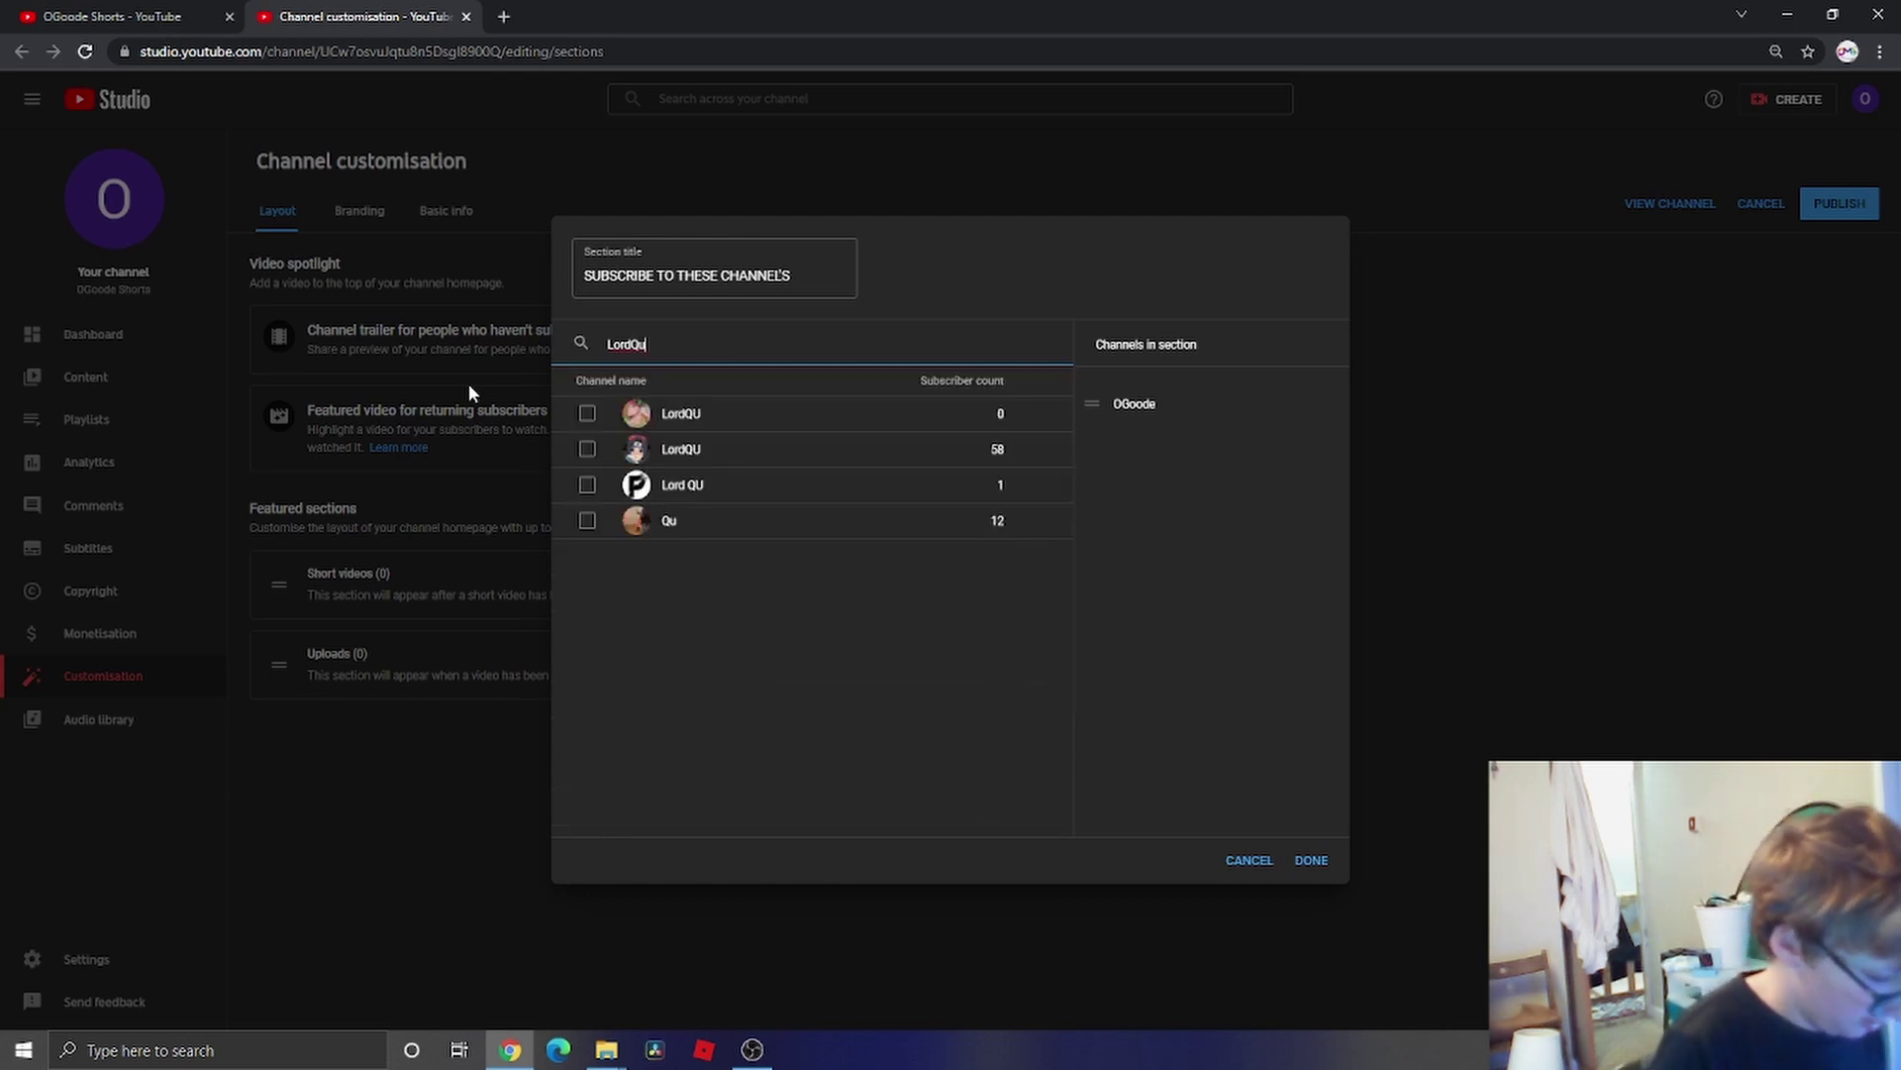
text(i)
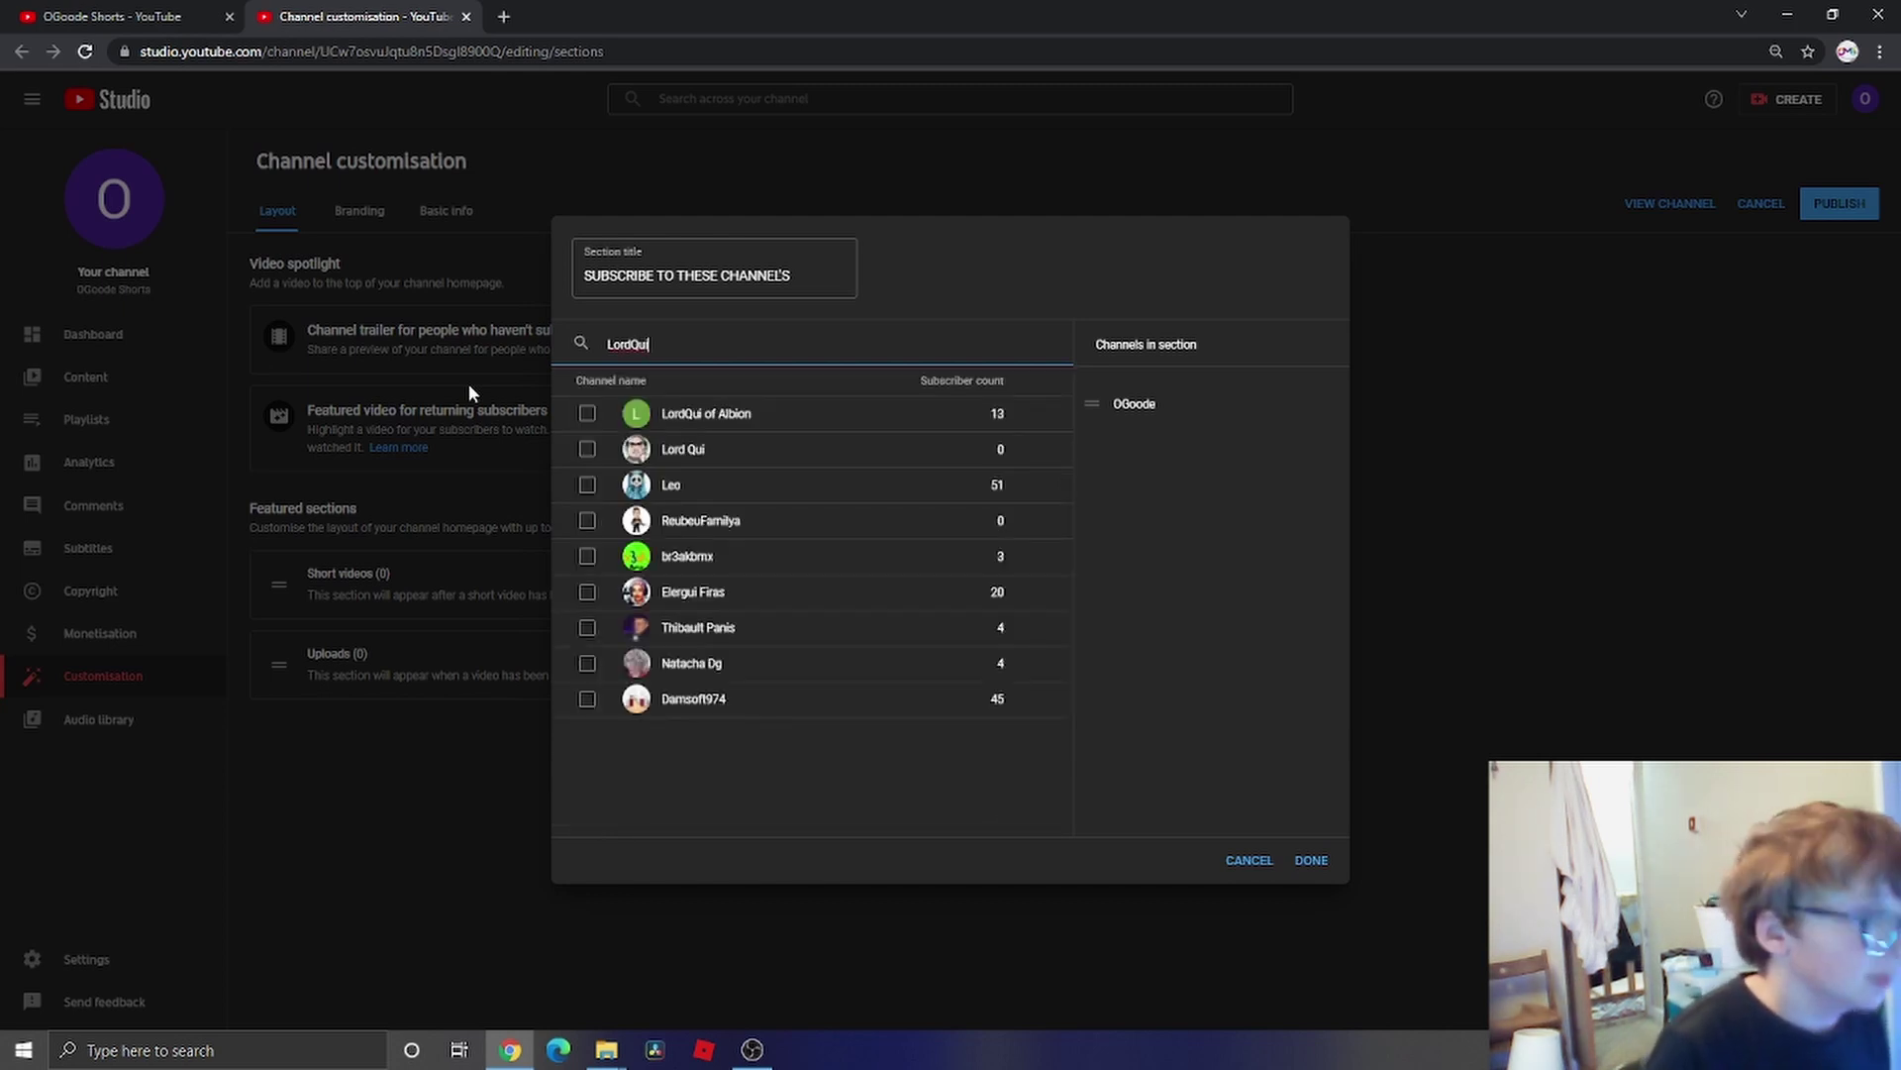
text(che)
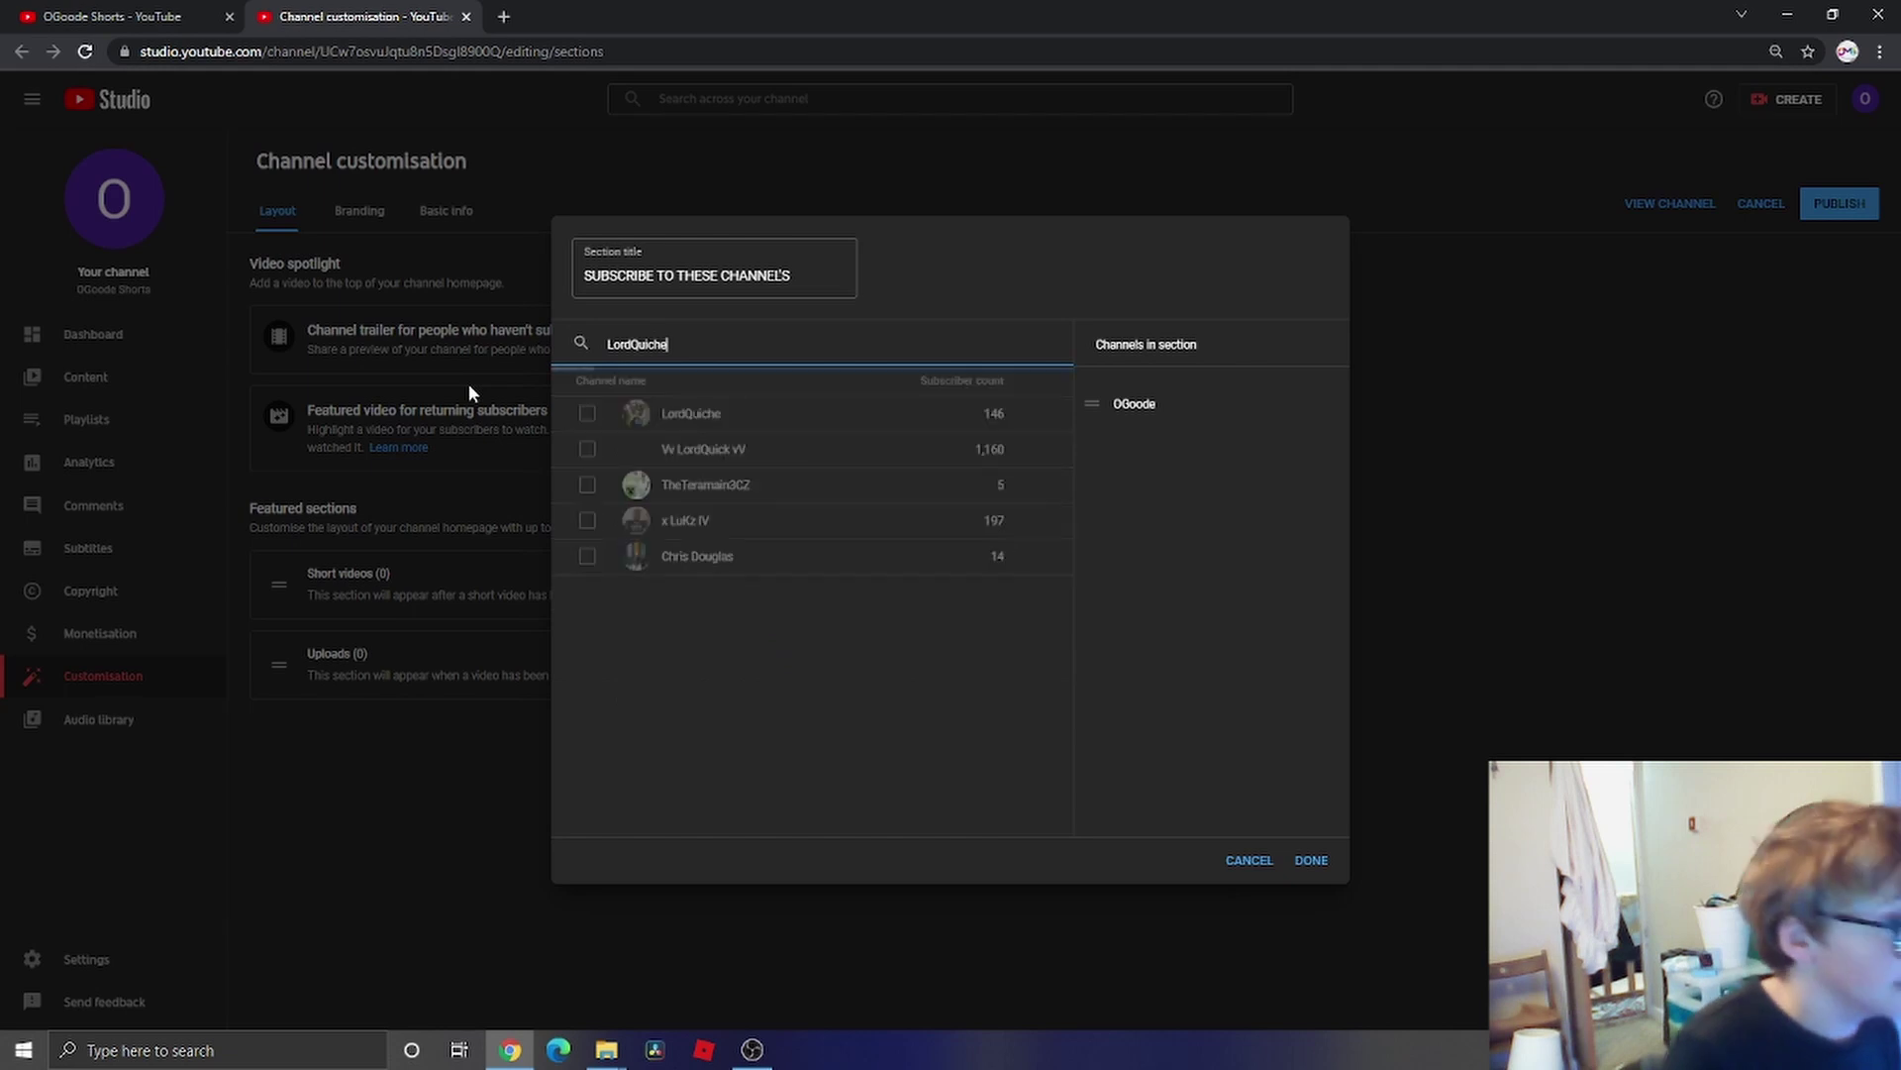
click(663, 420)
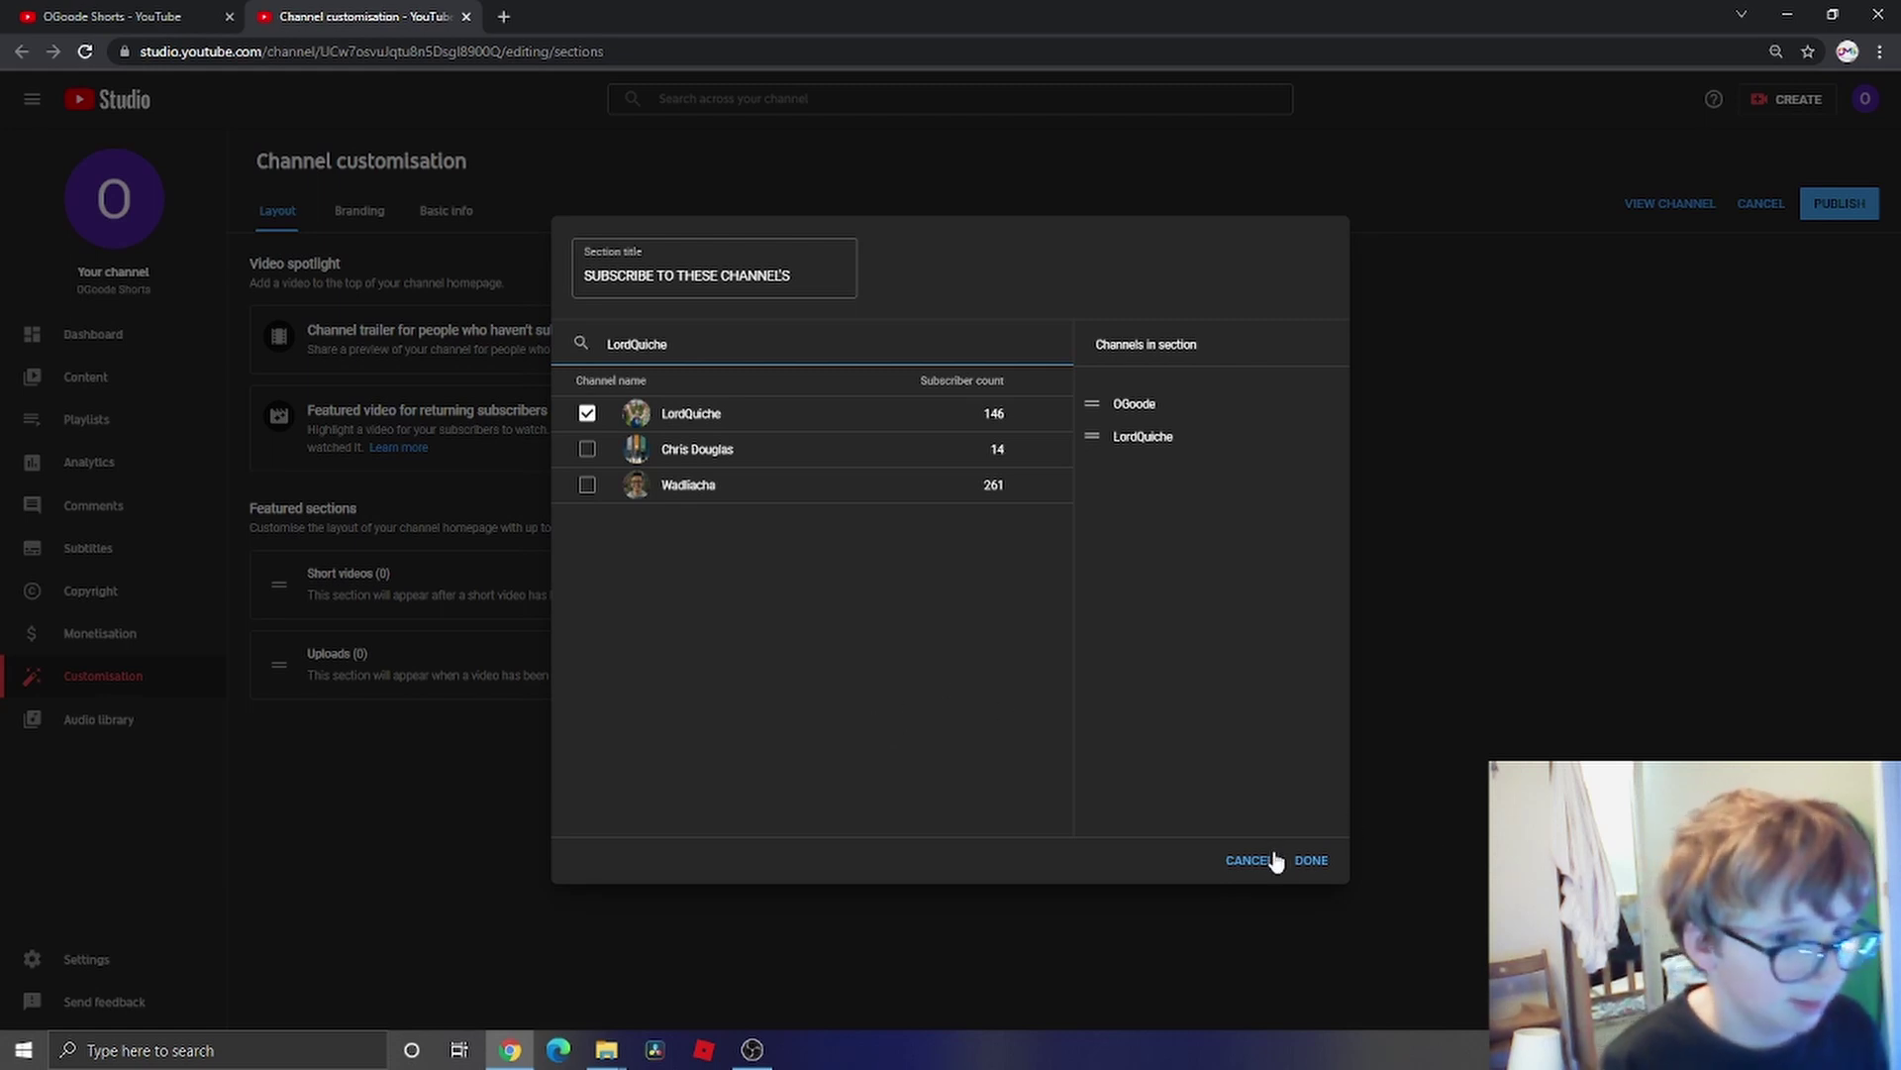
- Confirm the featured section, delete the Short videos and Uploads sections, and go to Branding
click(1311, 860)
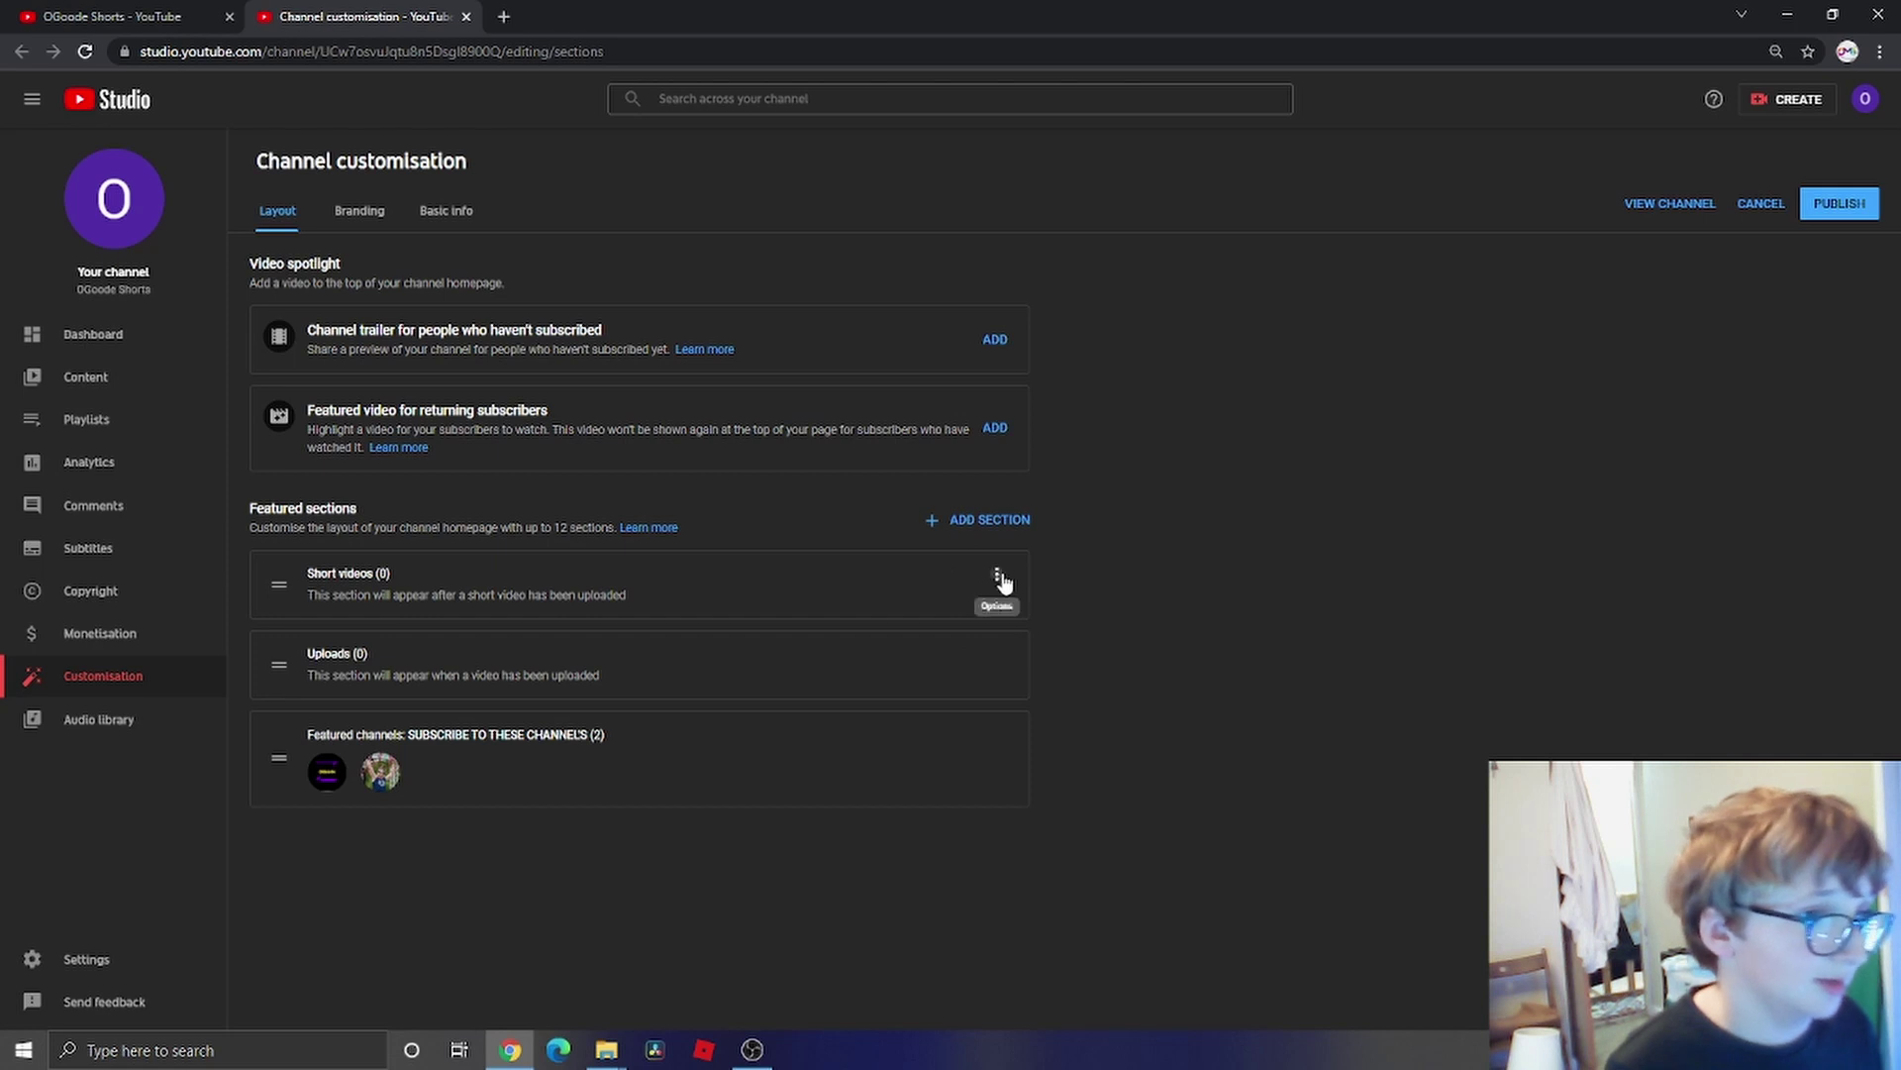
click(1007, 581)
click(1039, 598)
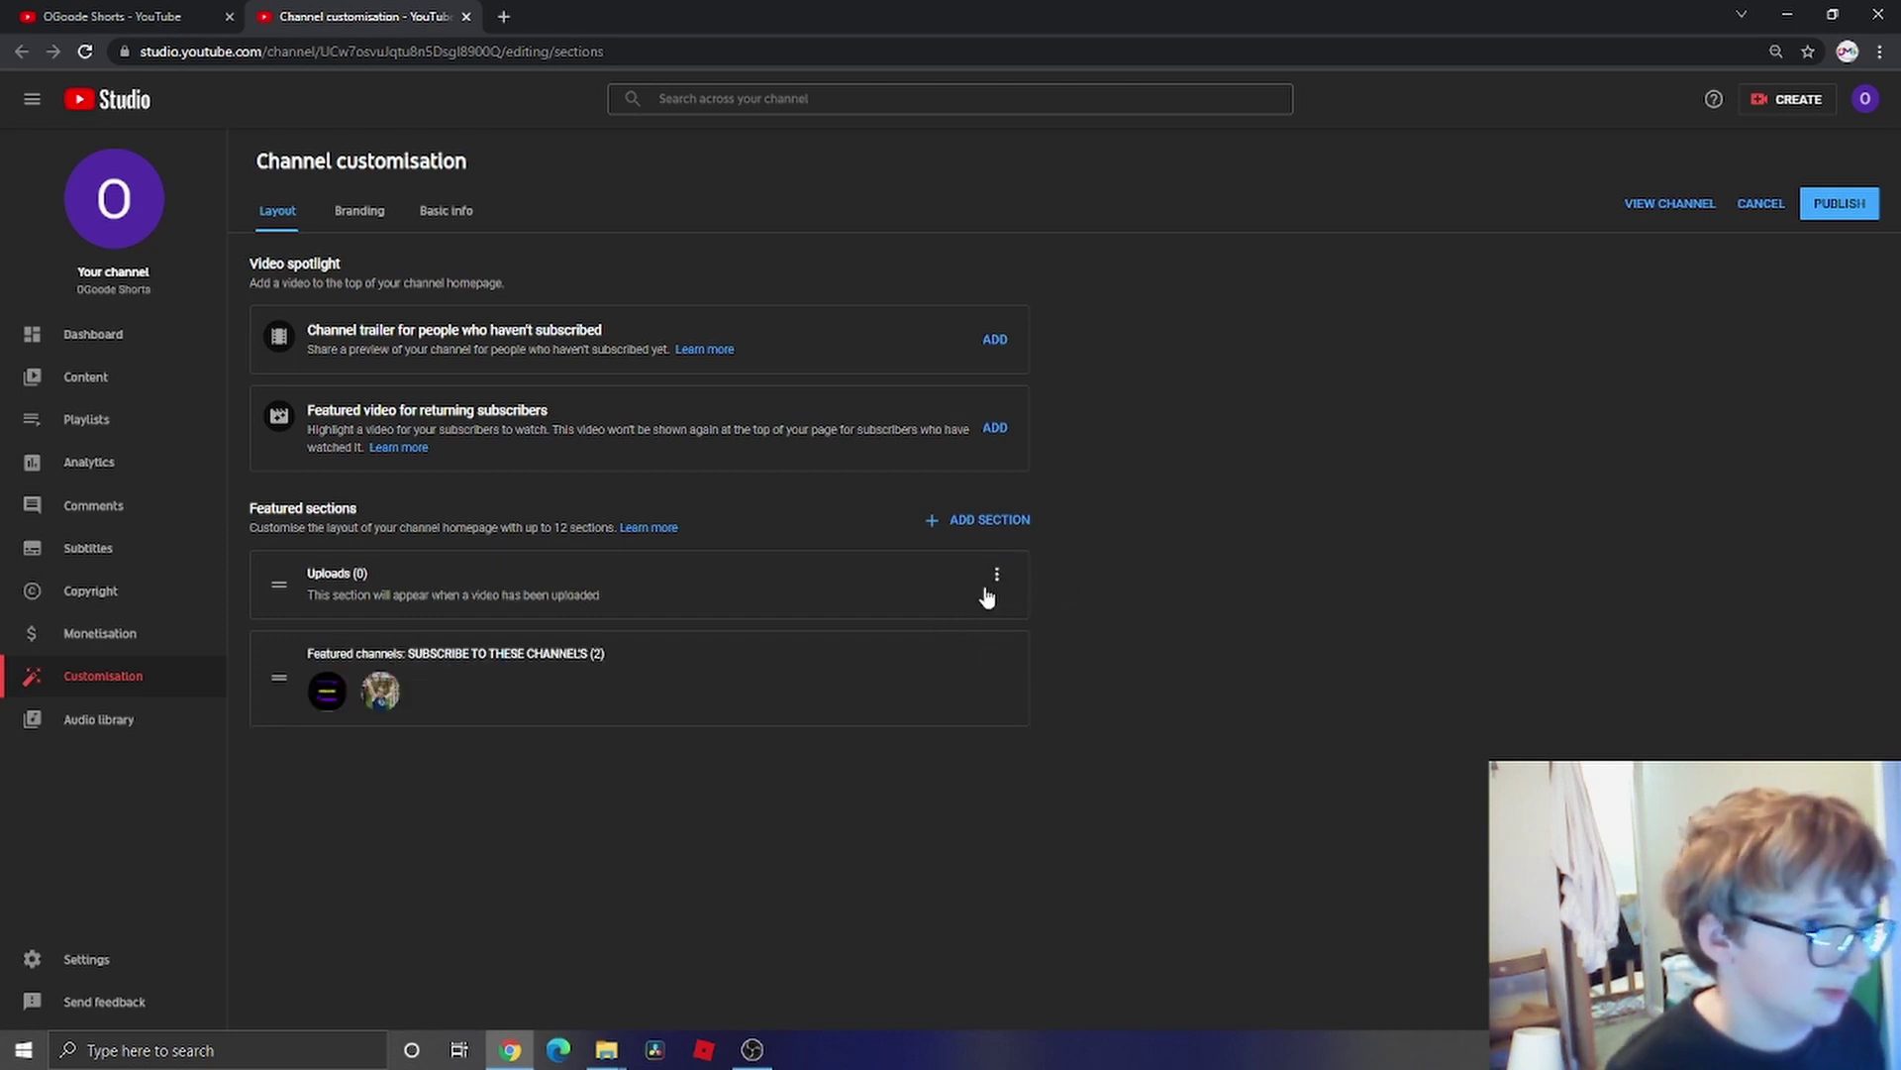
click(1002, 582)
click(1020, 576)
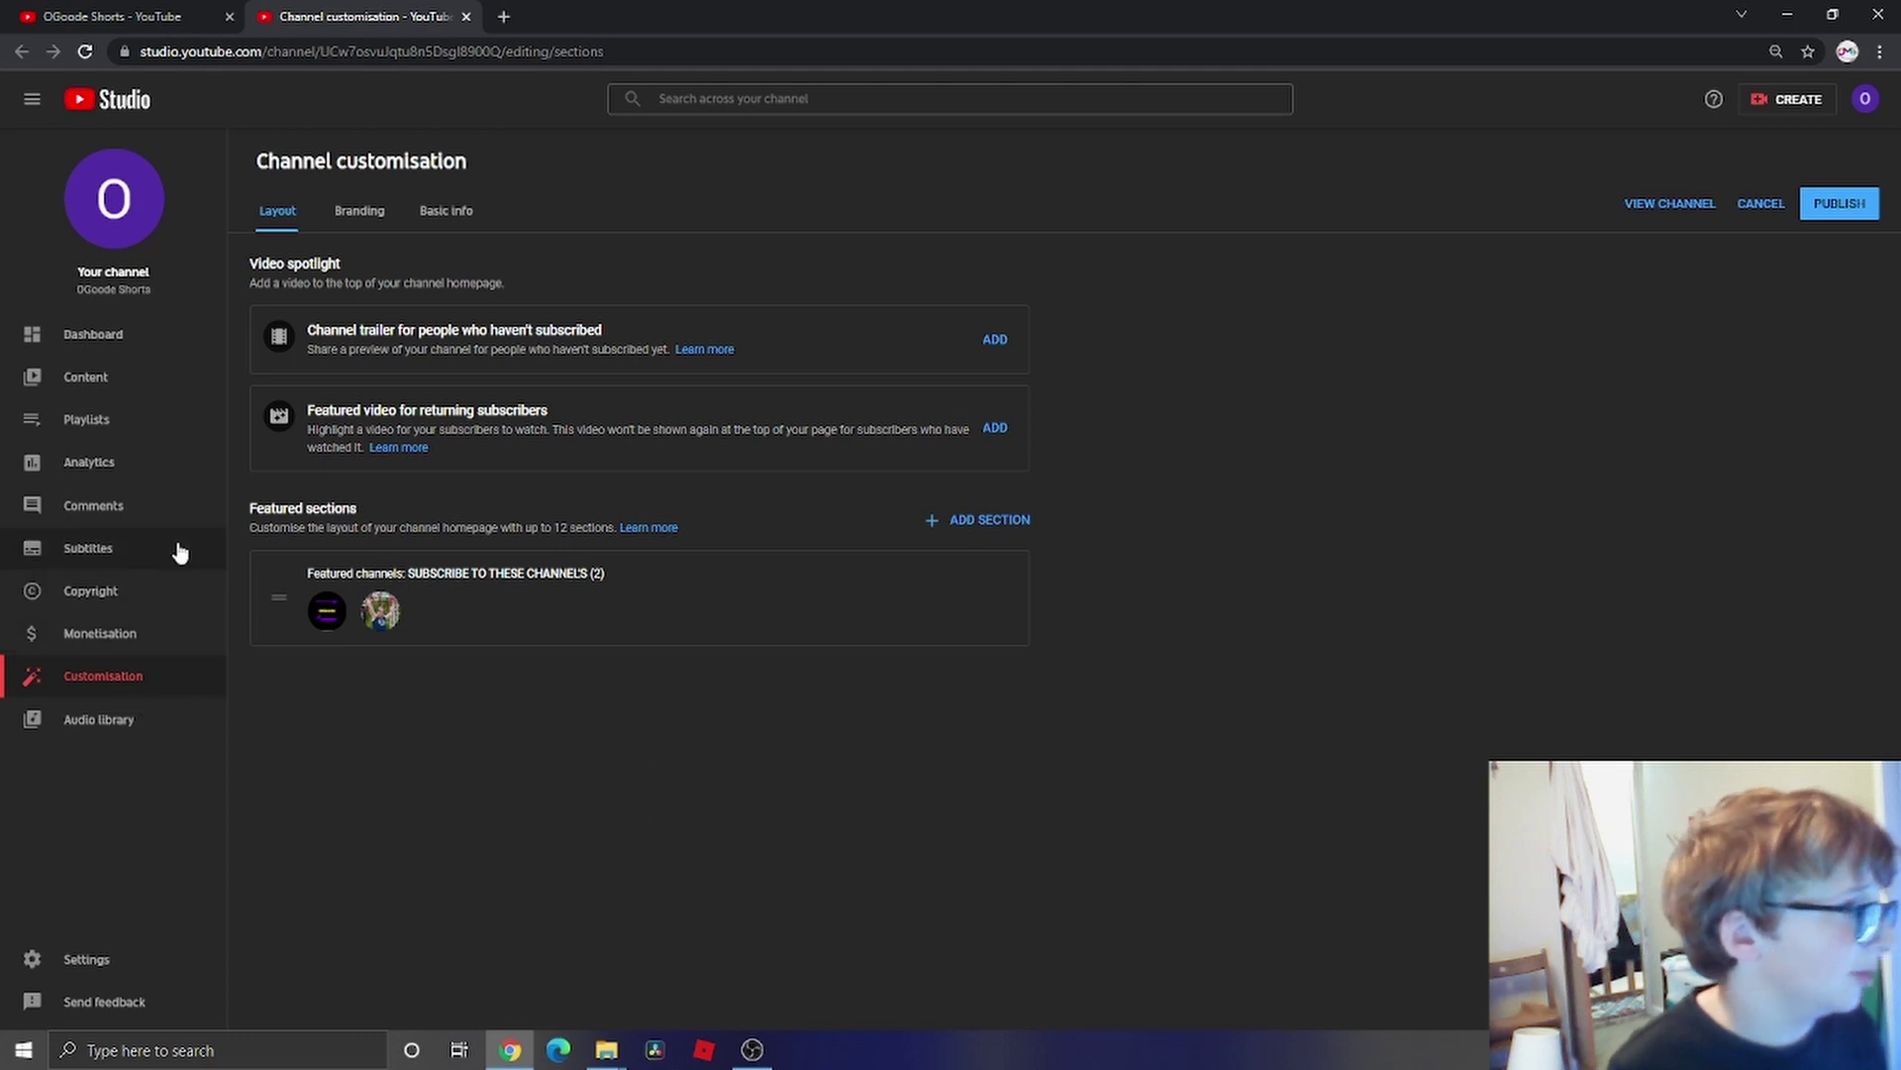
click(361, 213)
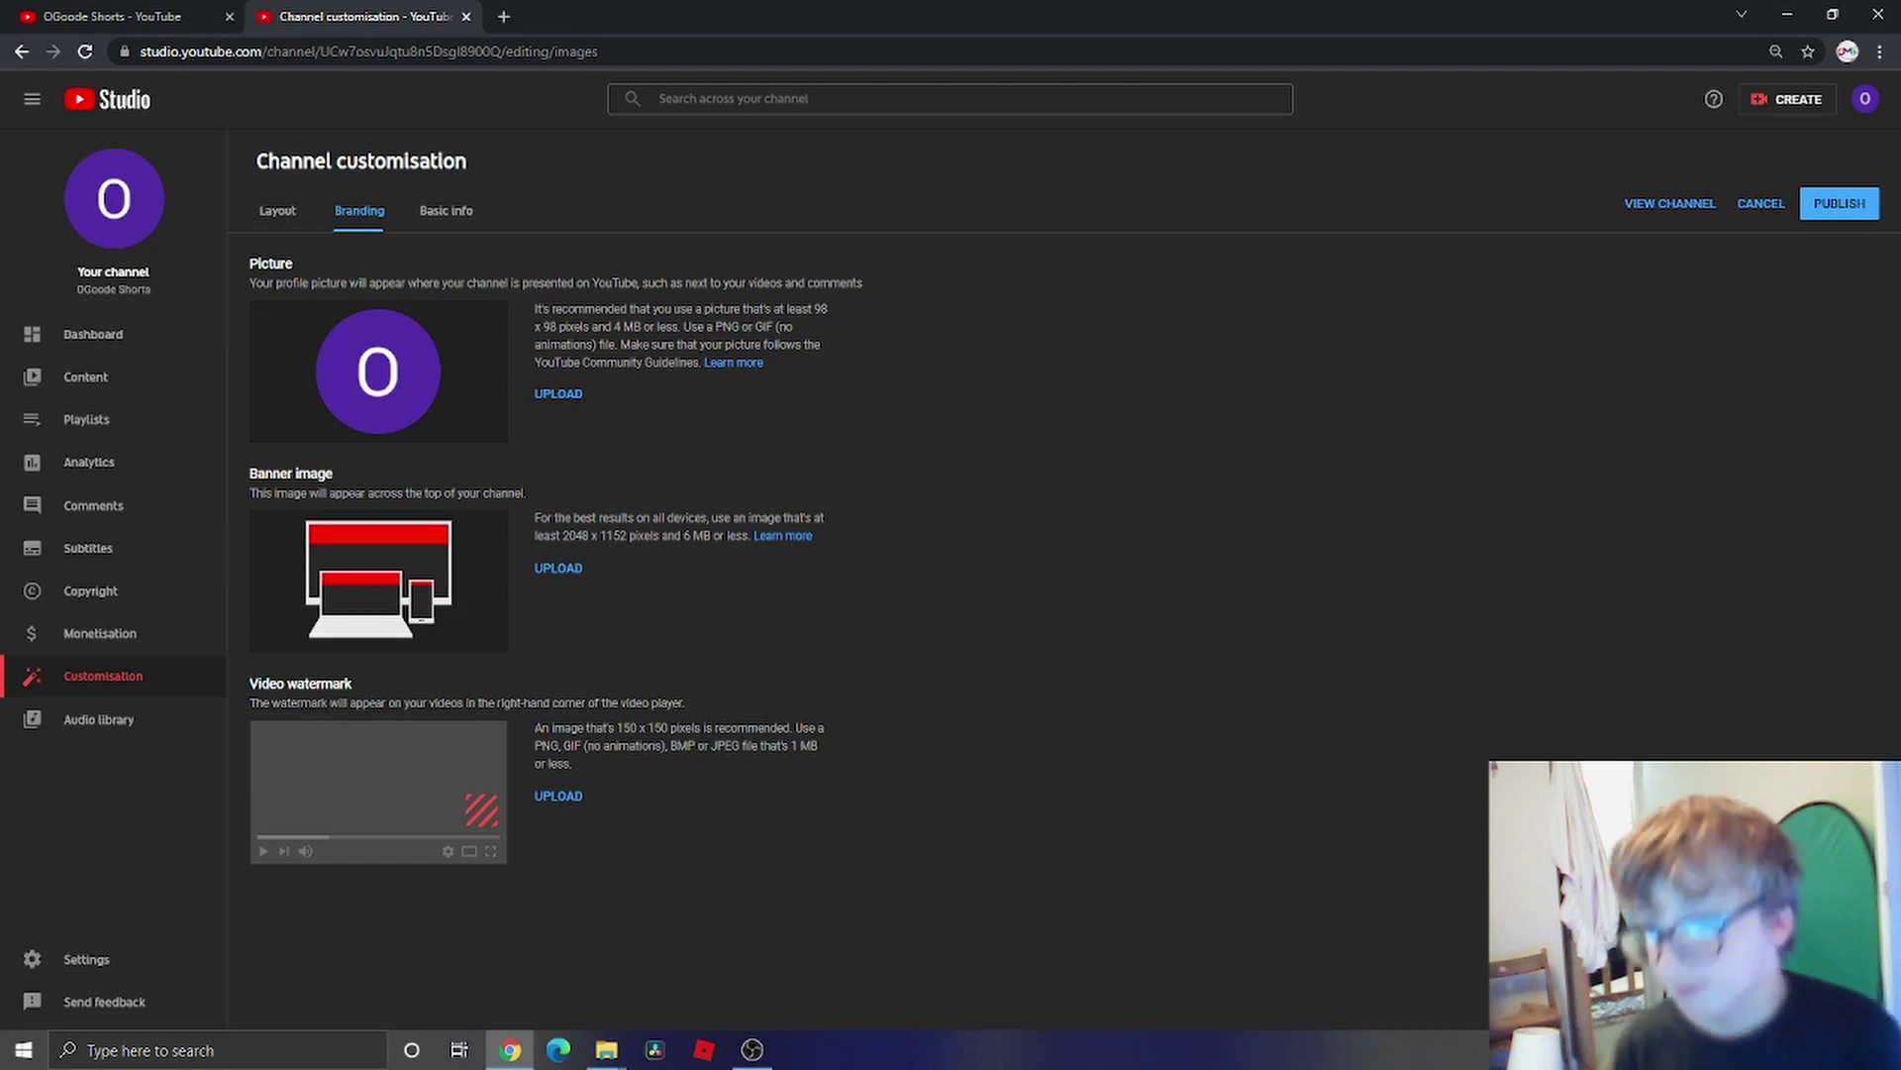
- Upload the newest image from Downloads as the channel's profile picture
key(alt+Tab)
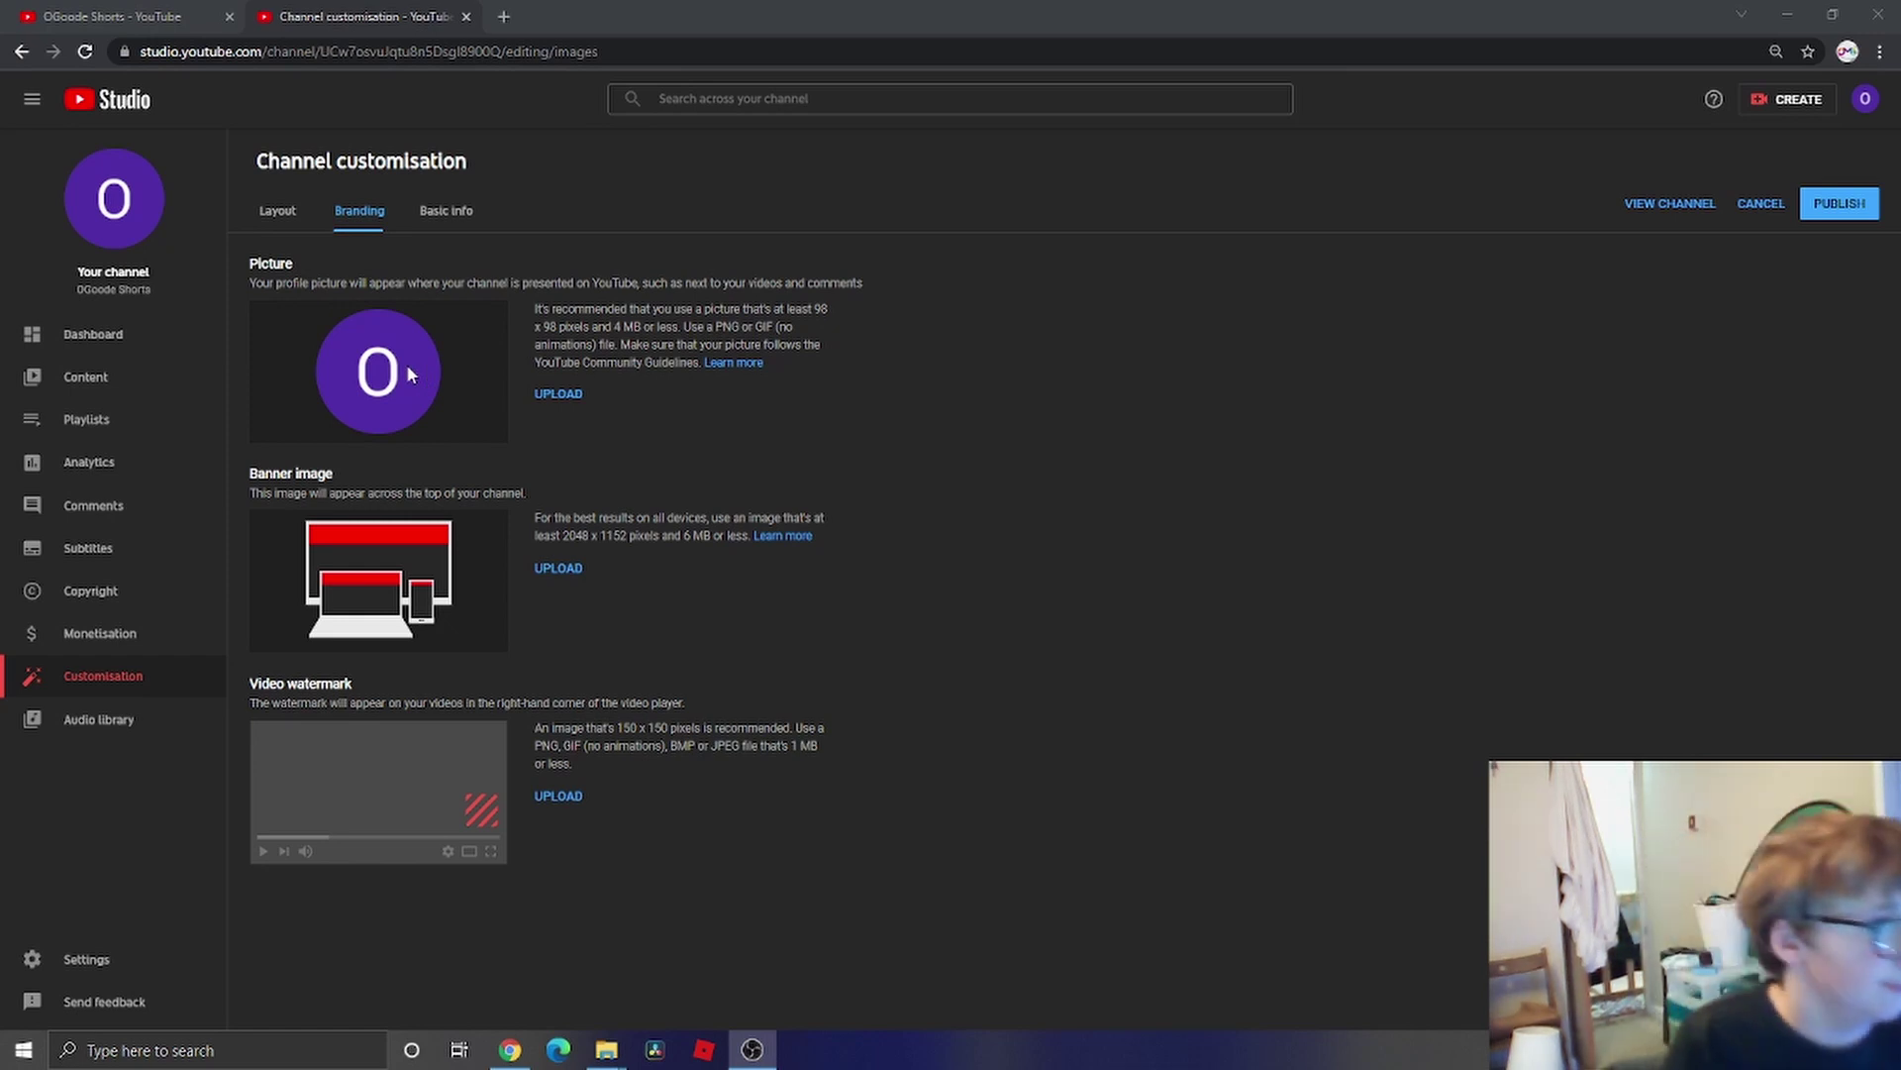
click(558, 395)
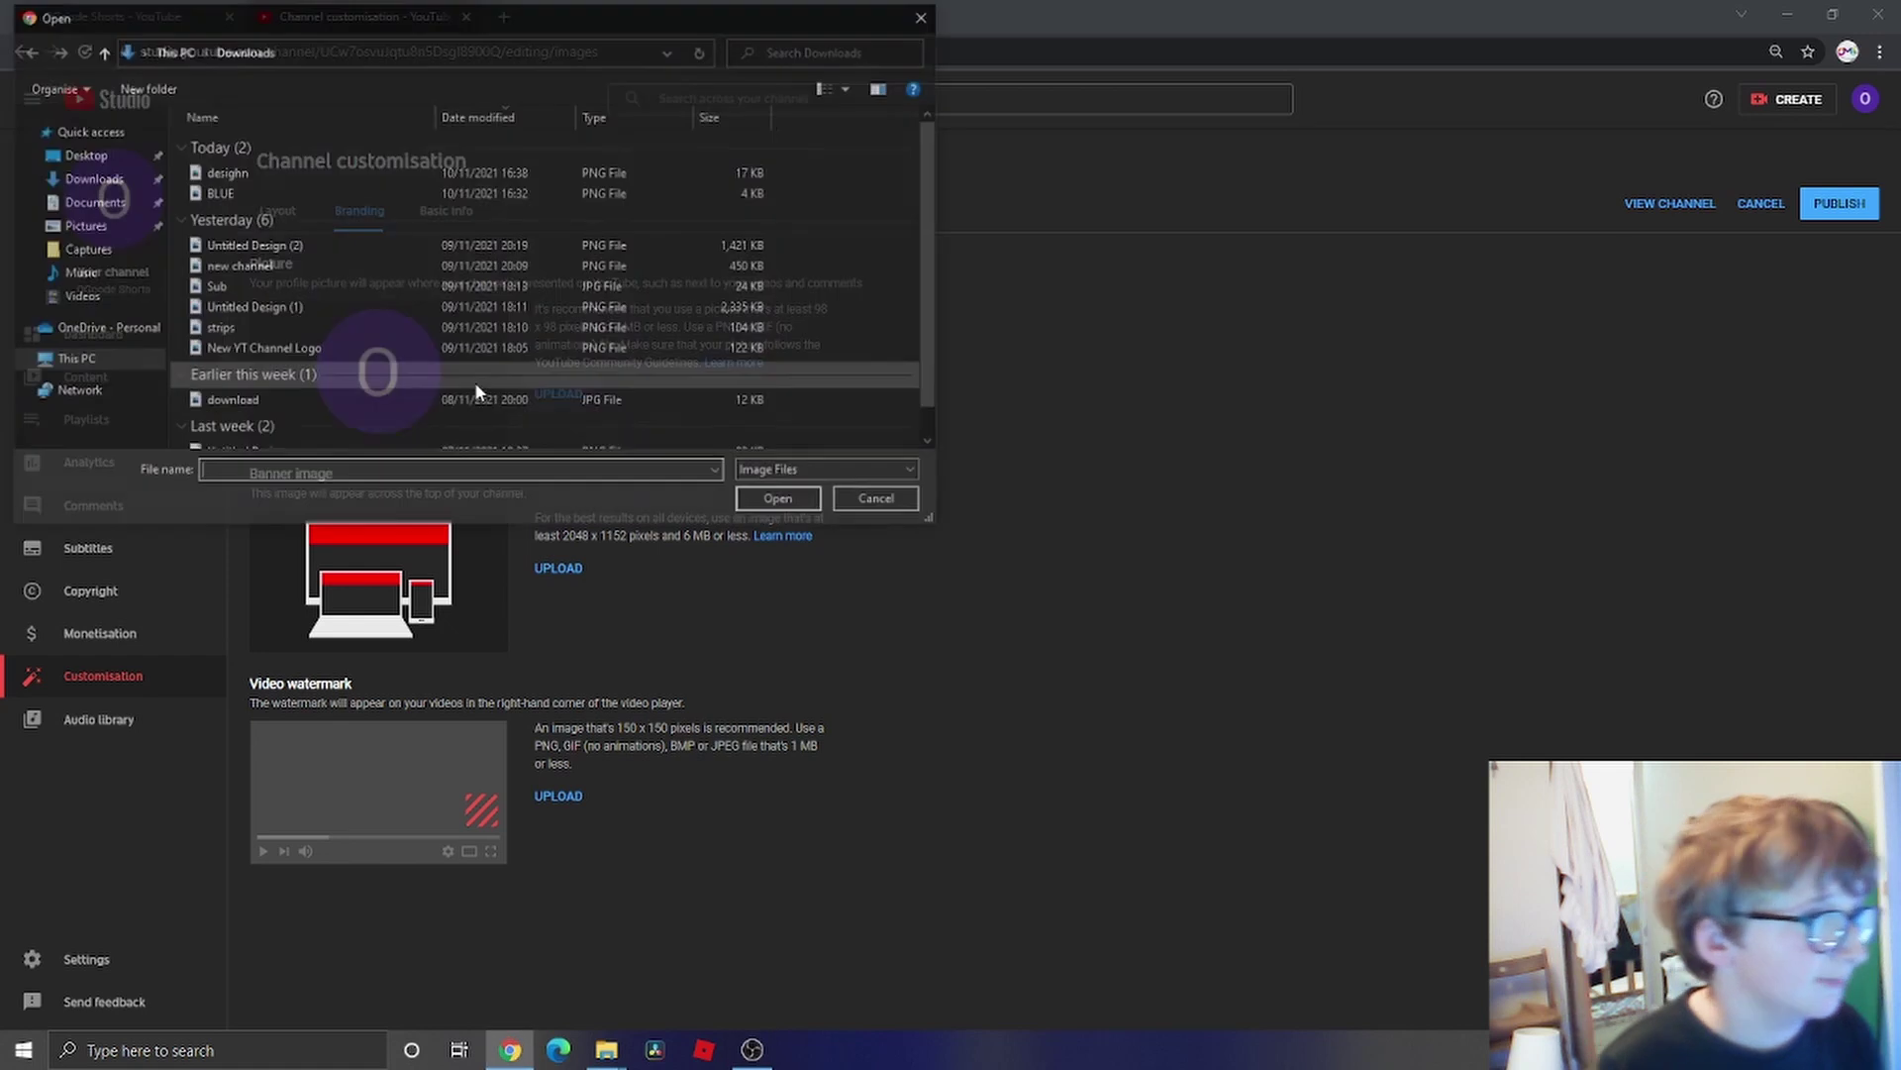
click(281, 173)
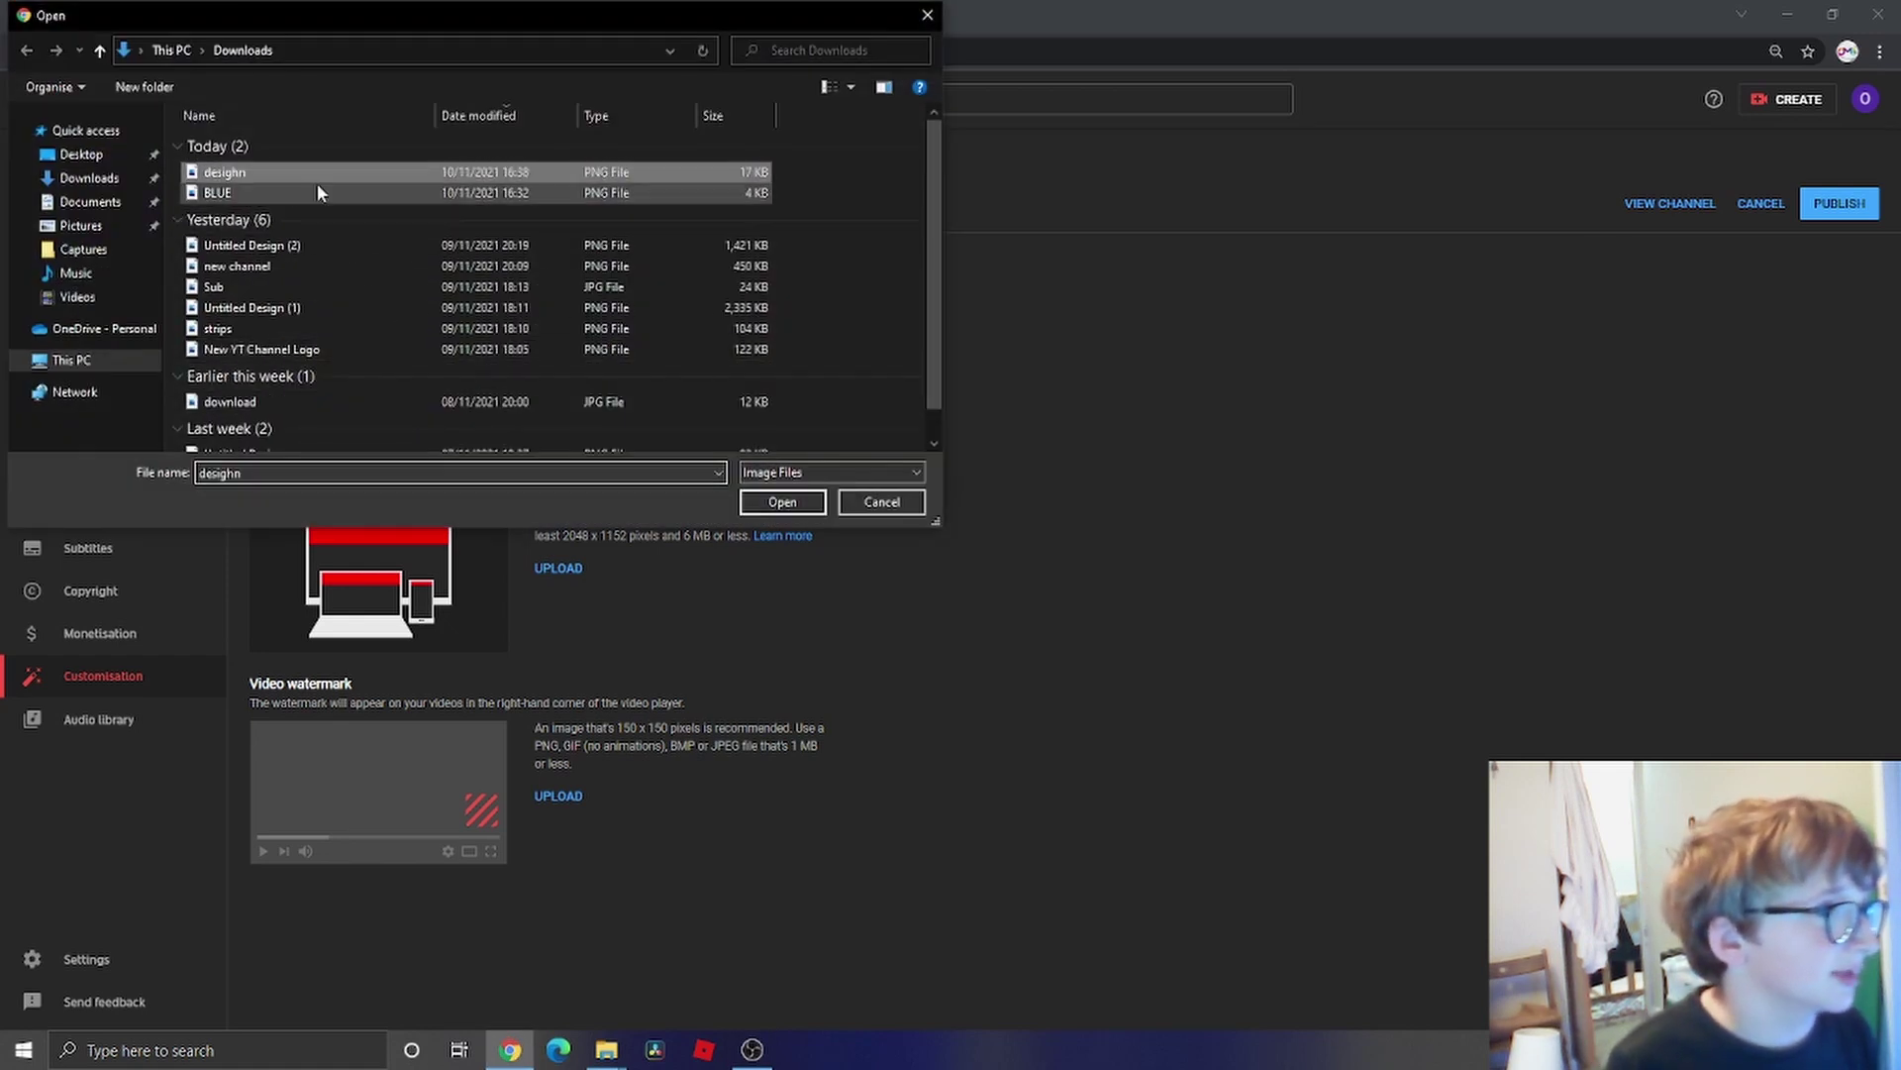
click(782, 501)
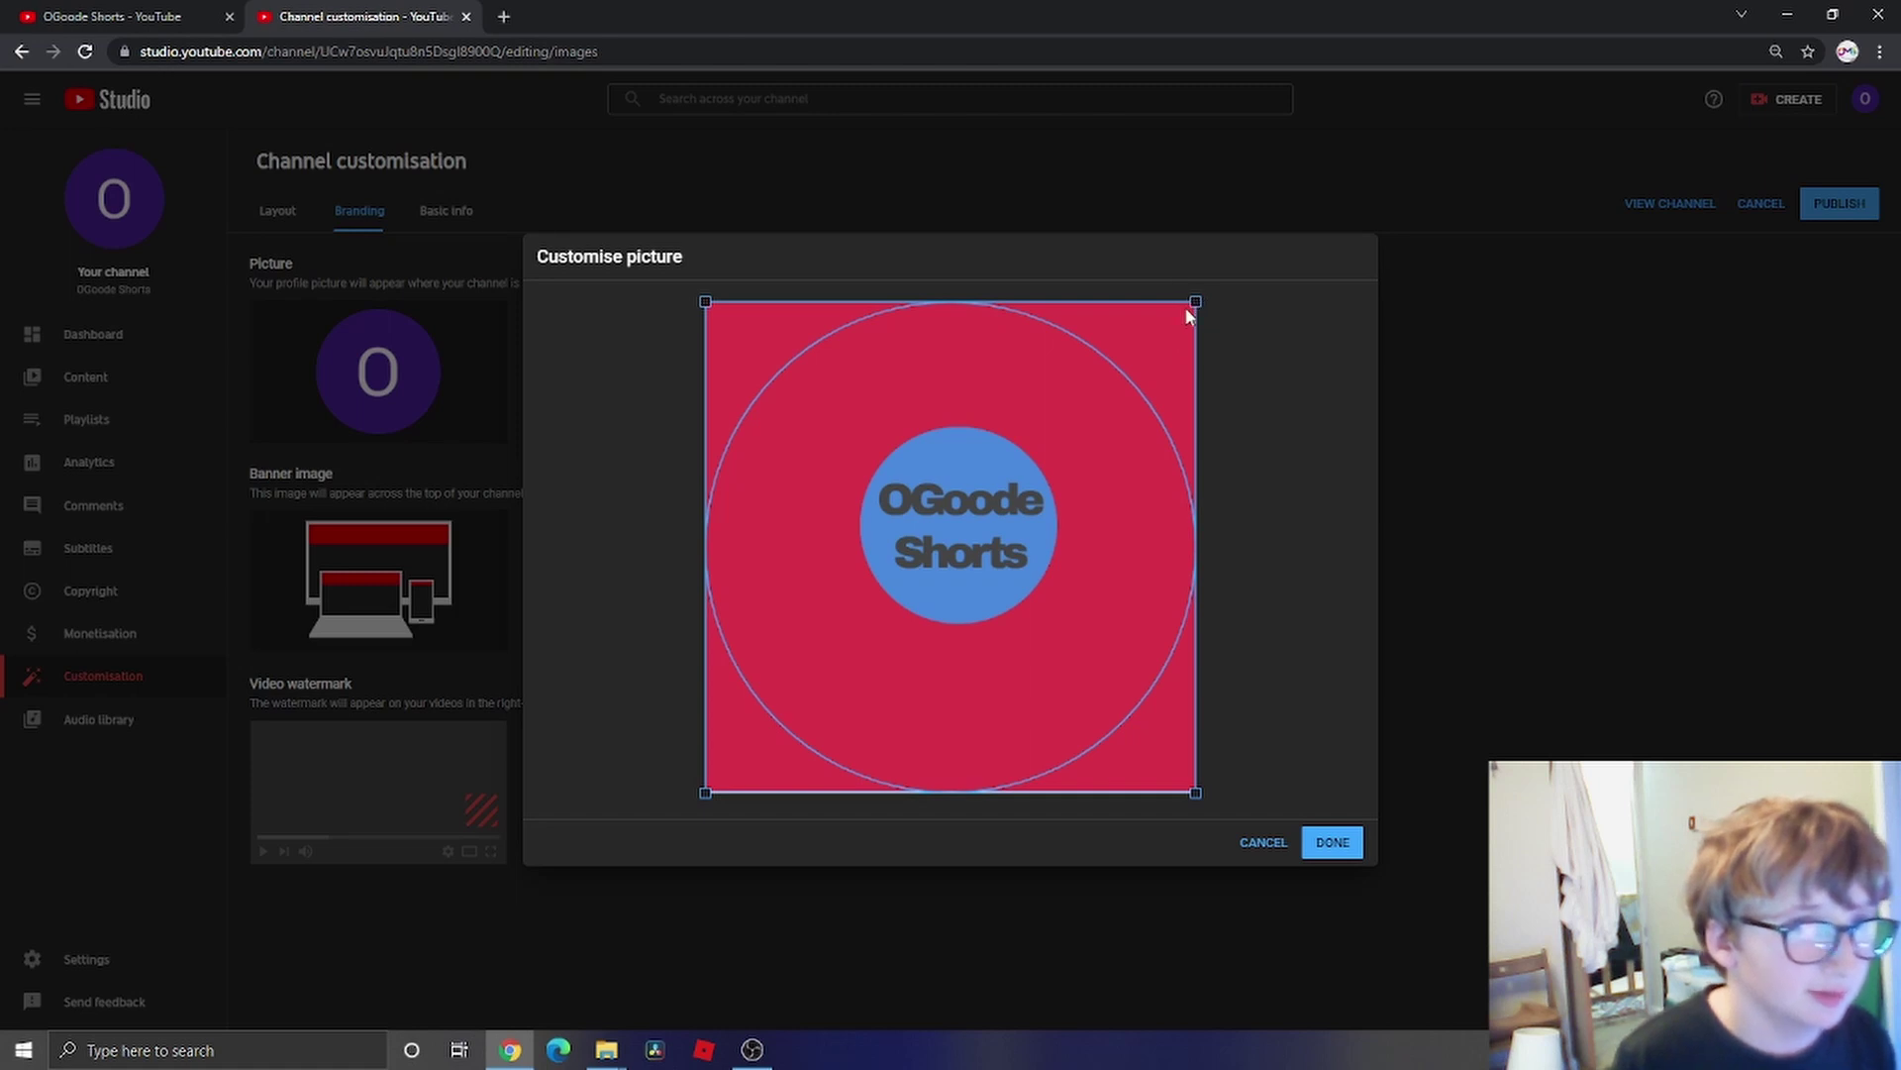
- Crop the picture tightly around the blue OGoode Shorts circle and apply it
drag(1196, 302, 1086, 411)
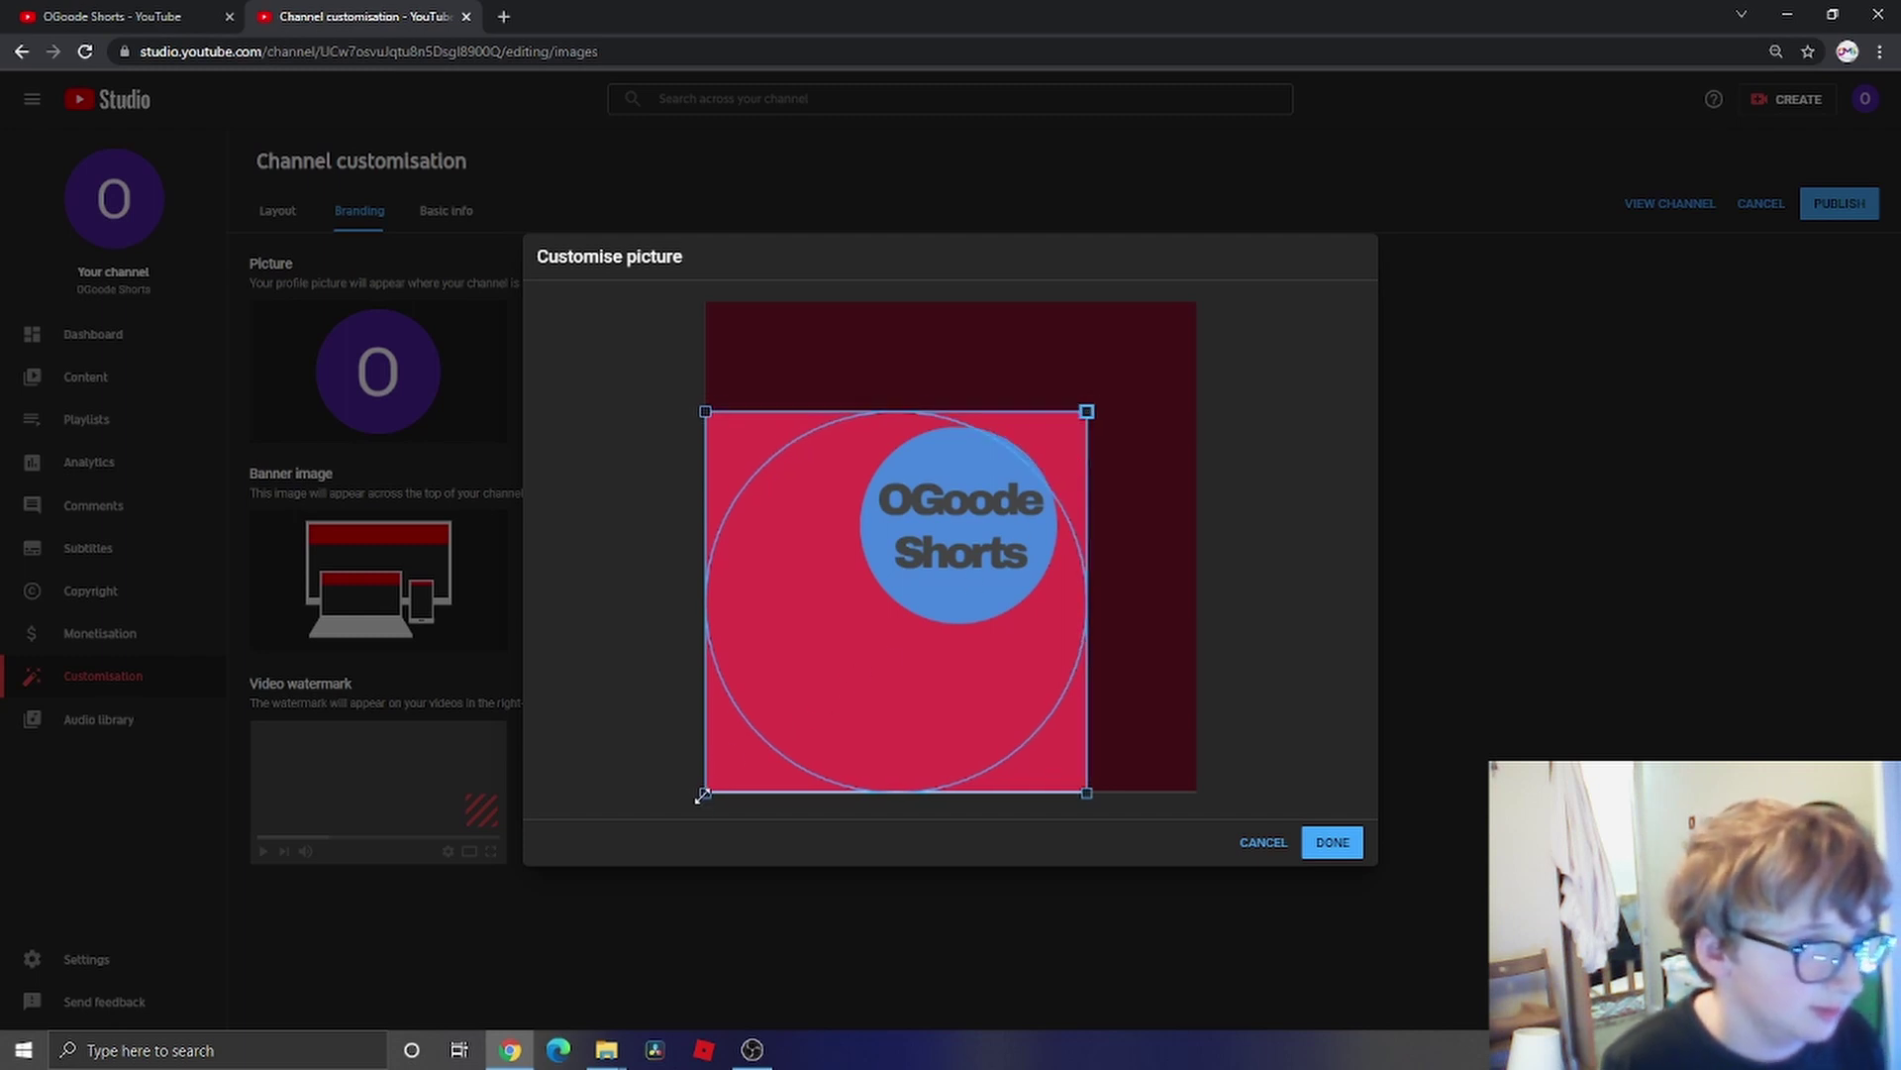
drag(699, 793, 910, 639)
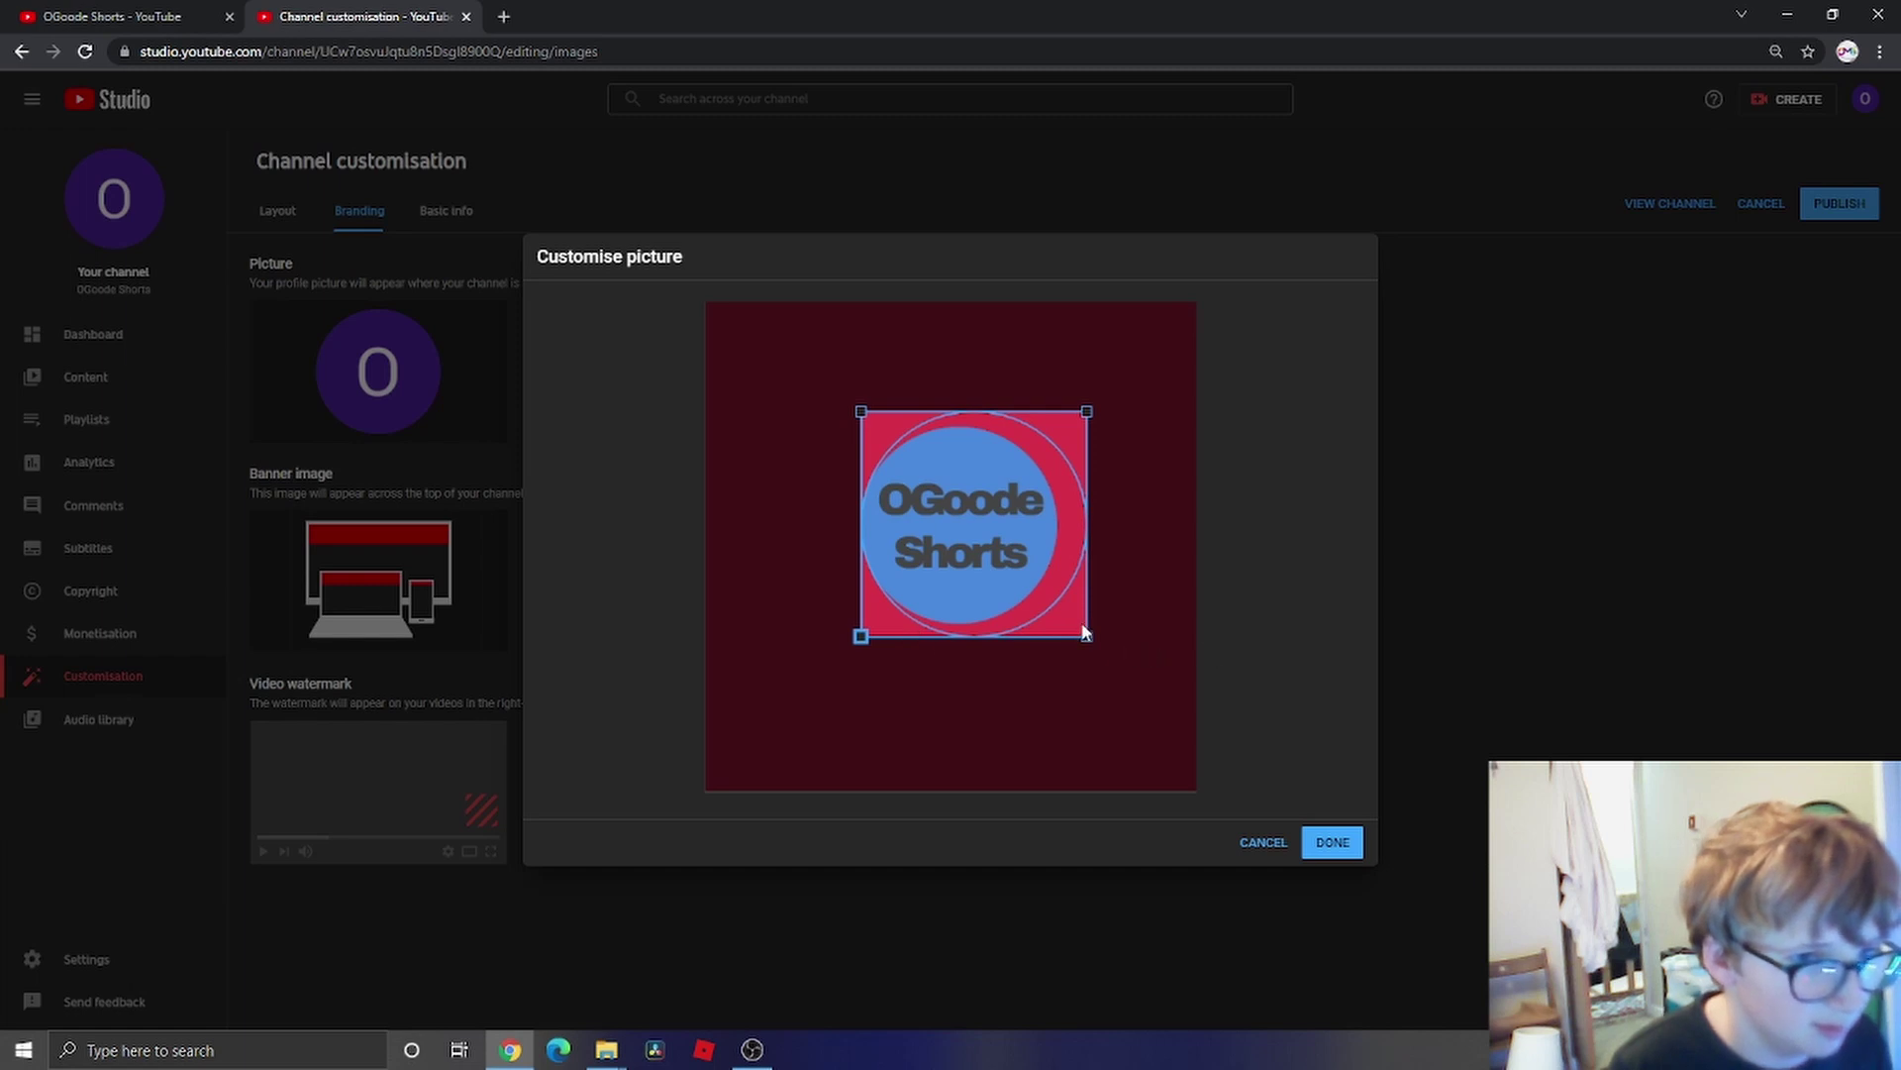
drag(1088, 637, 1085, 633)
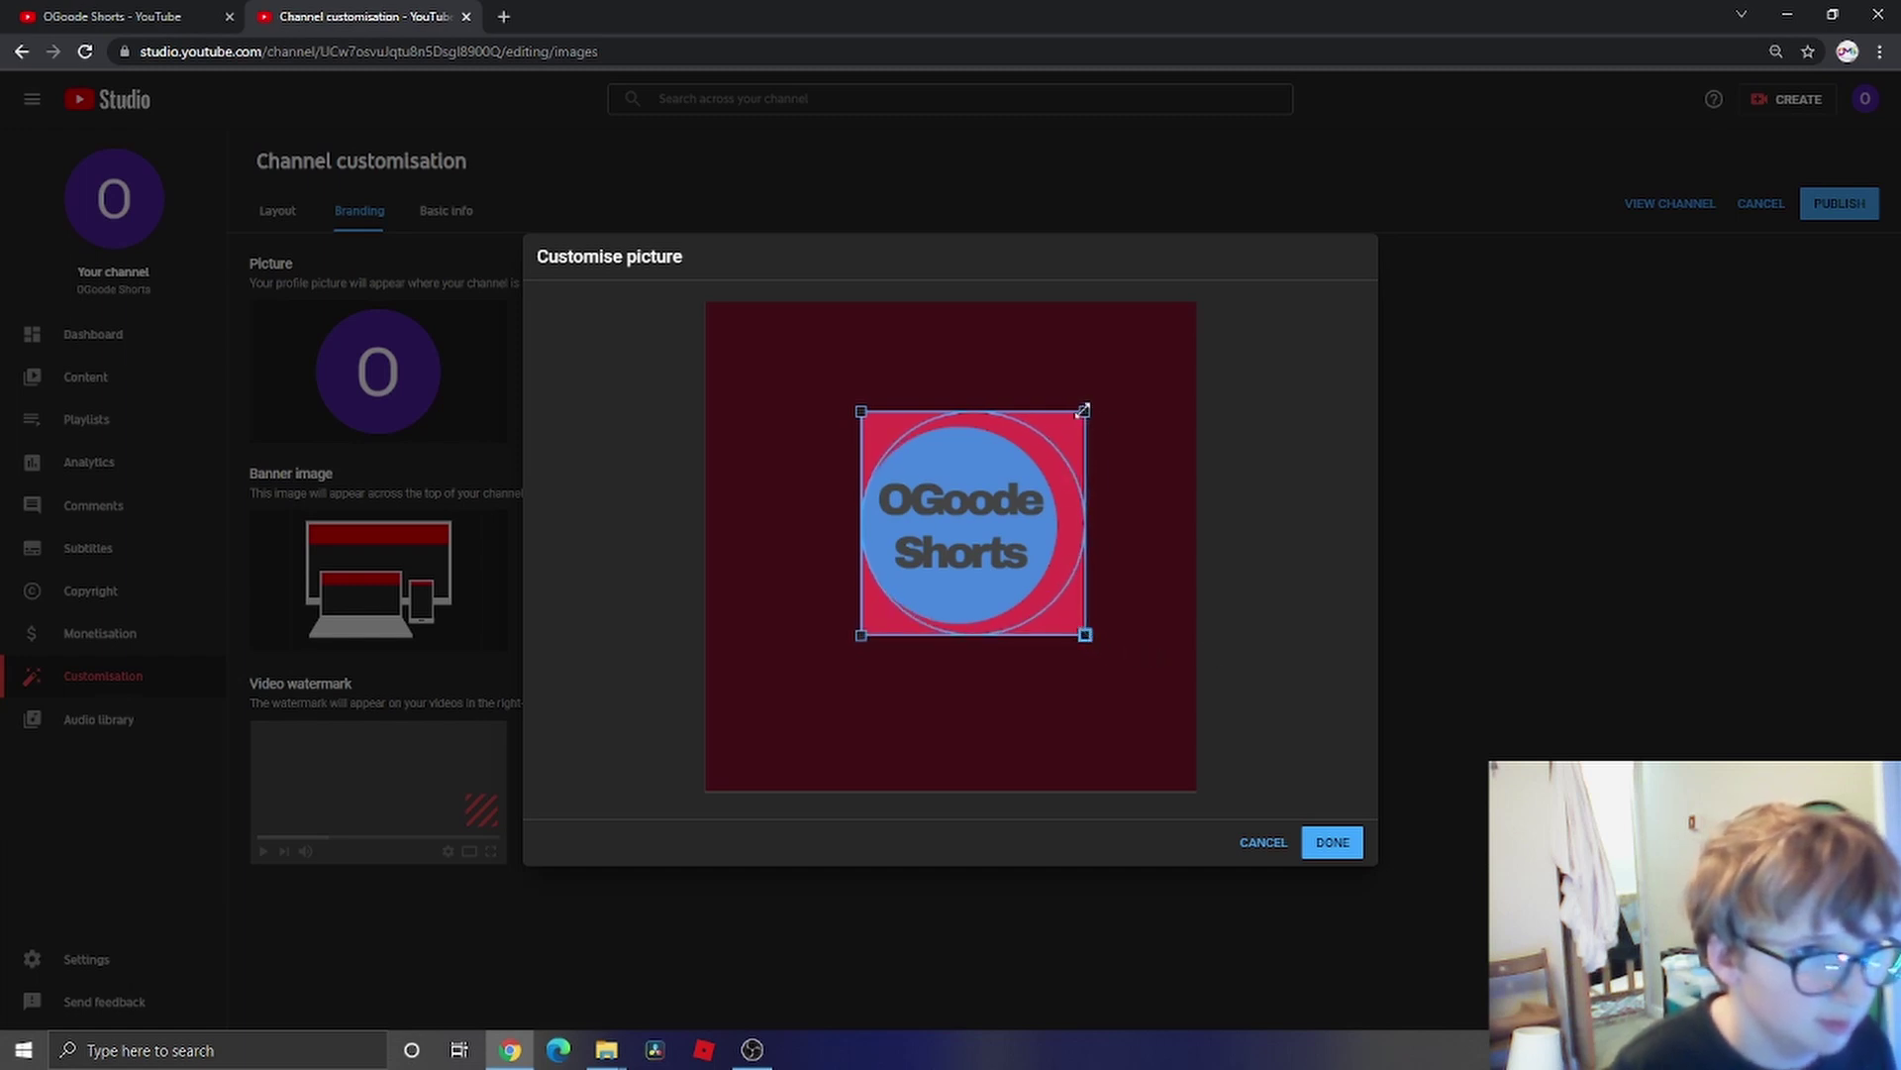
drag(1084, 410, 1066, 431)
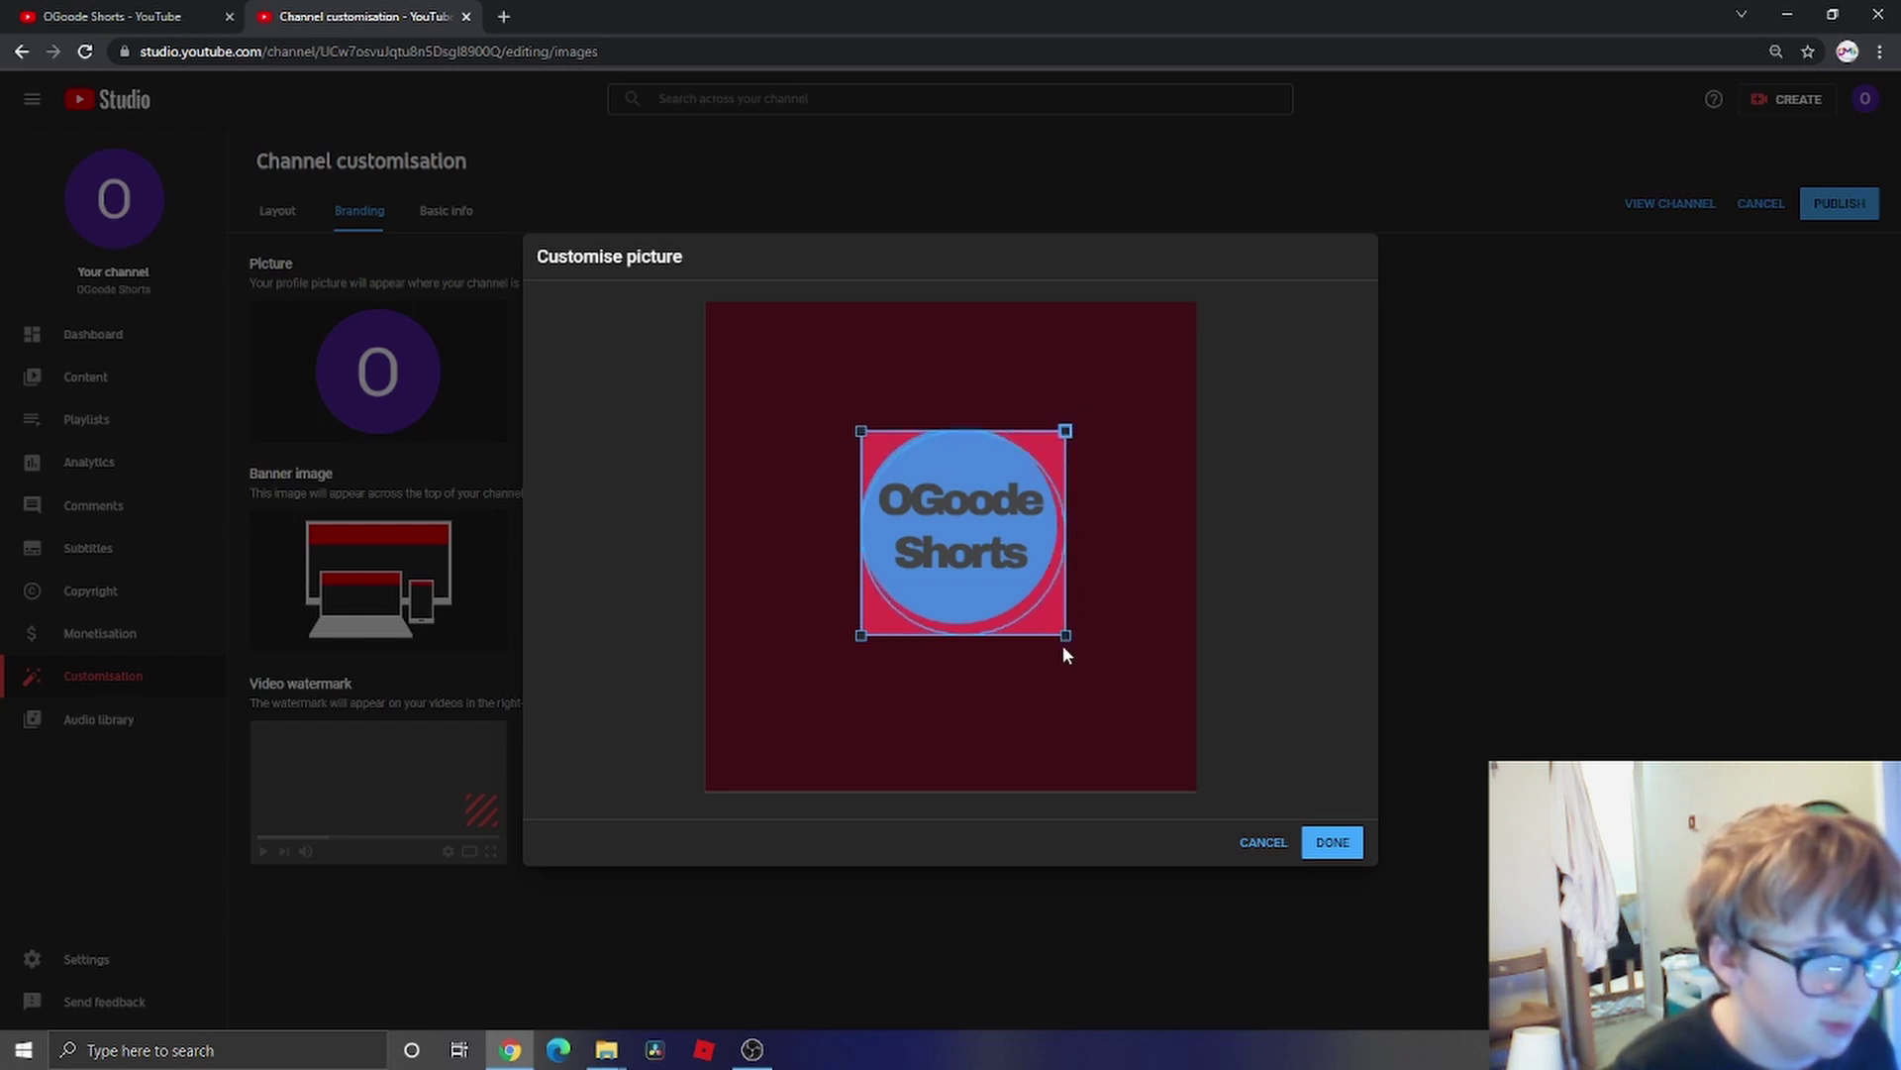
mouse_move(1009, 549)
mouse_down()
mouse_move(1004, 535)
mouse_move(1008, 555)
mouse_up()
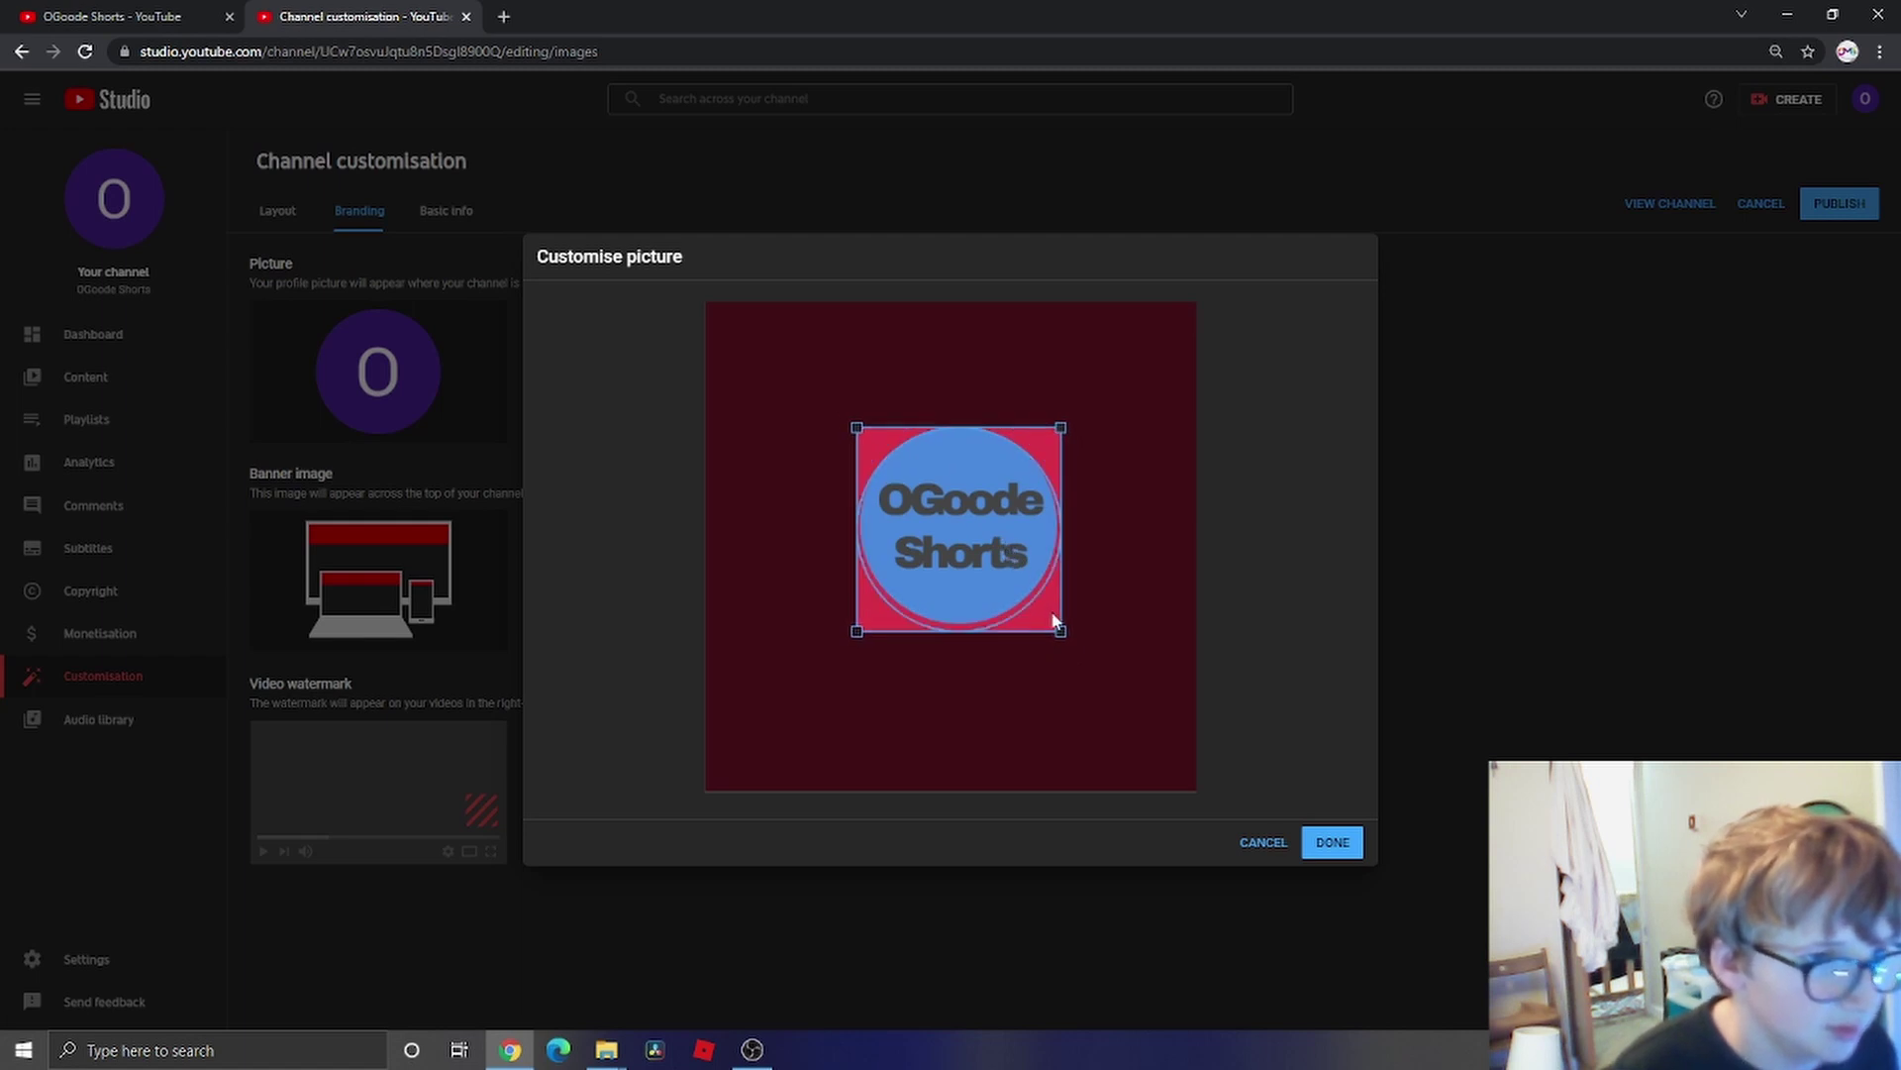
drag(1061, 633, 1056, 627)
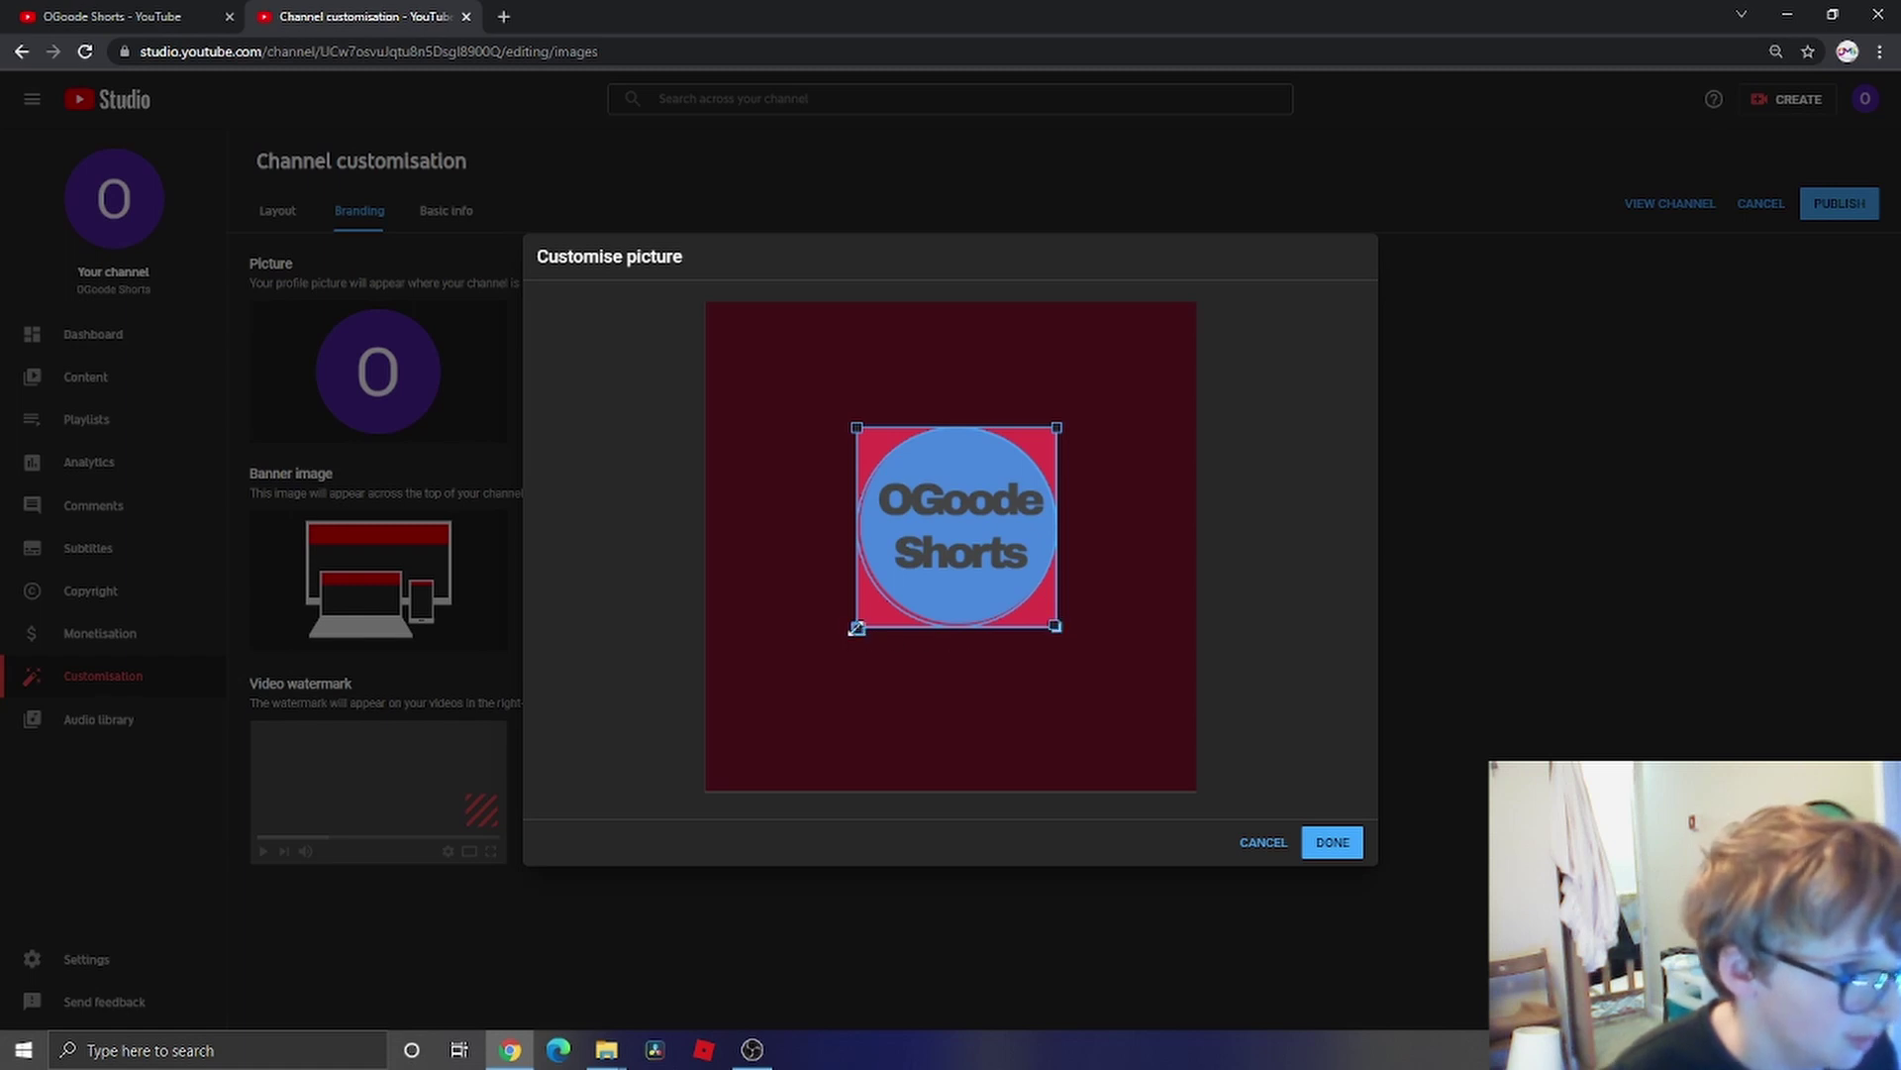
drag(857, 628, 868, 624)
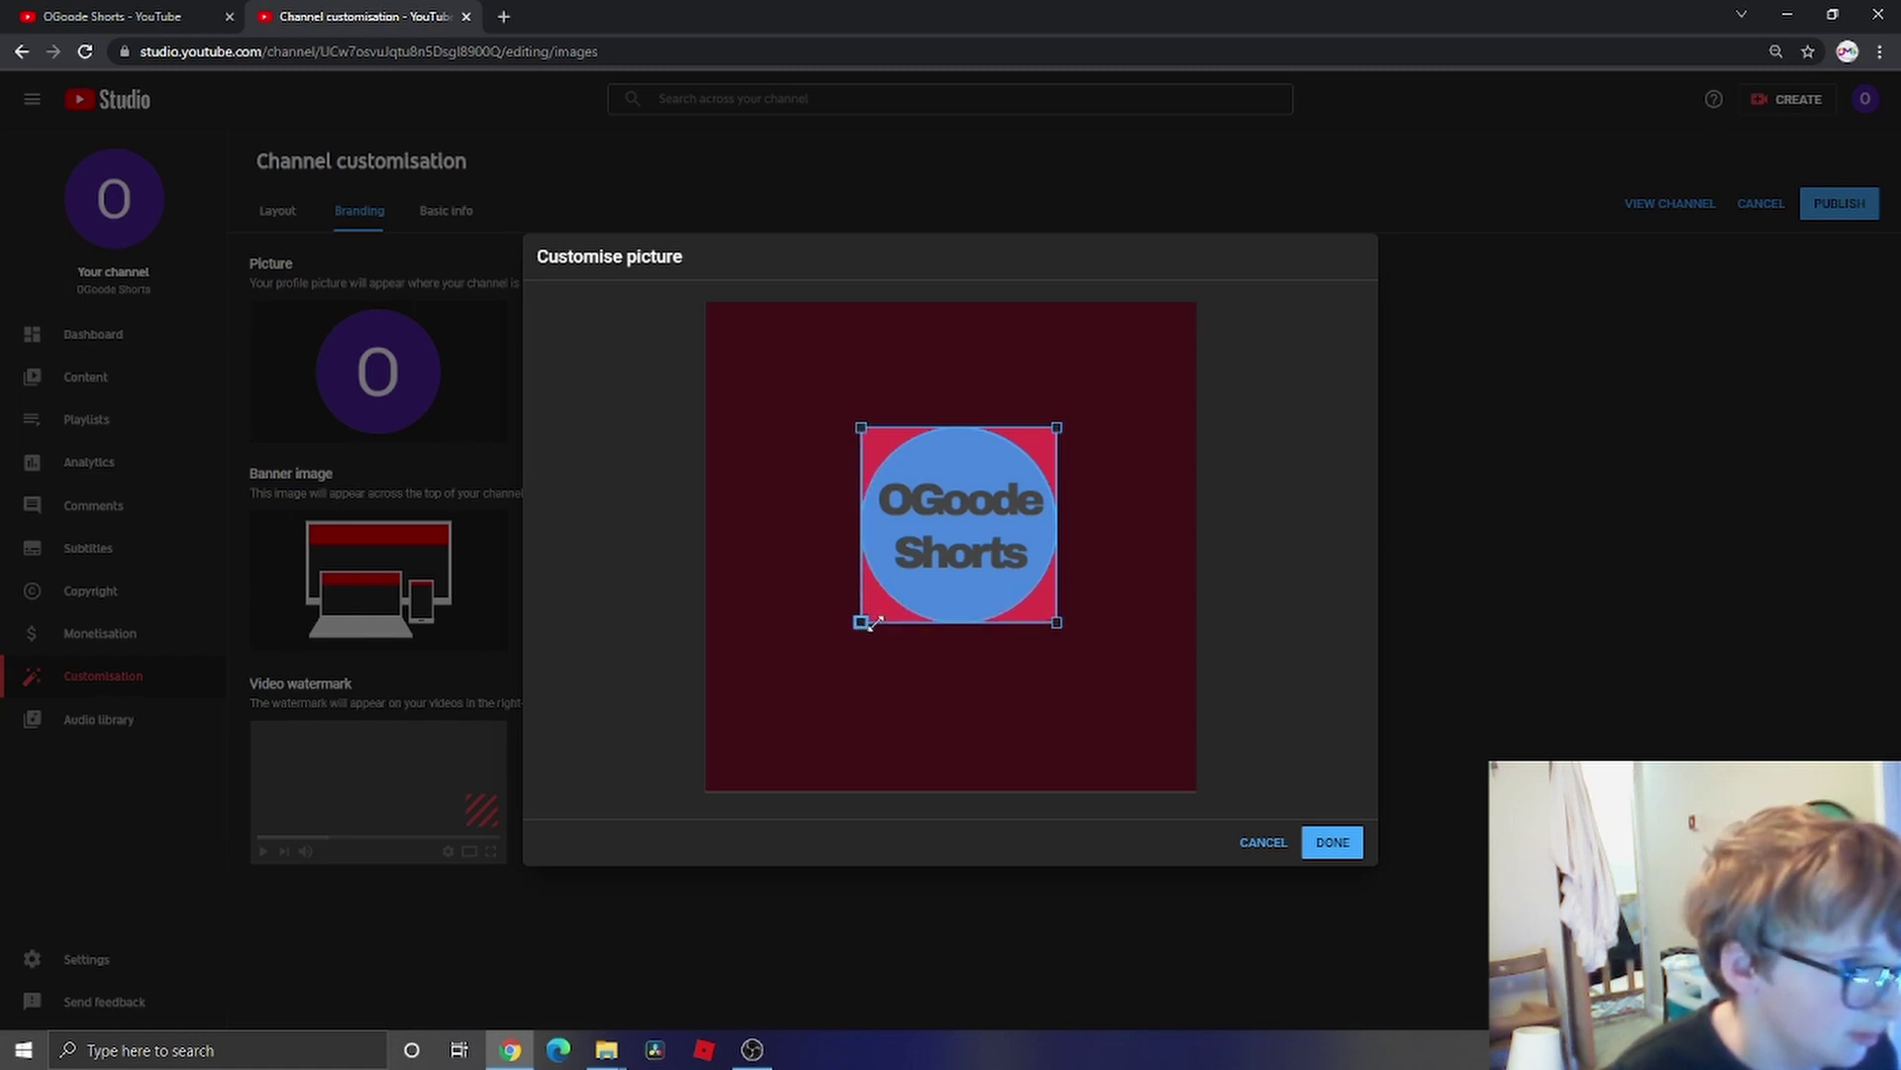
click(1328, 840)
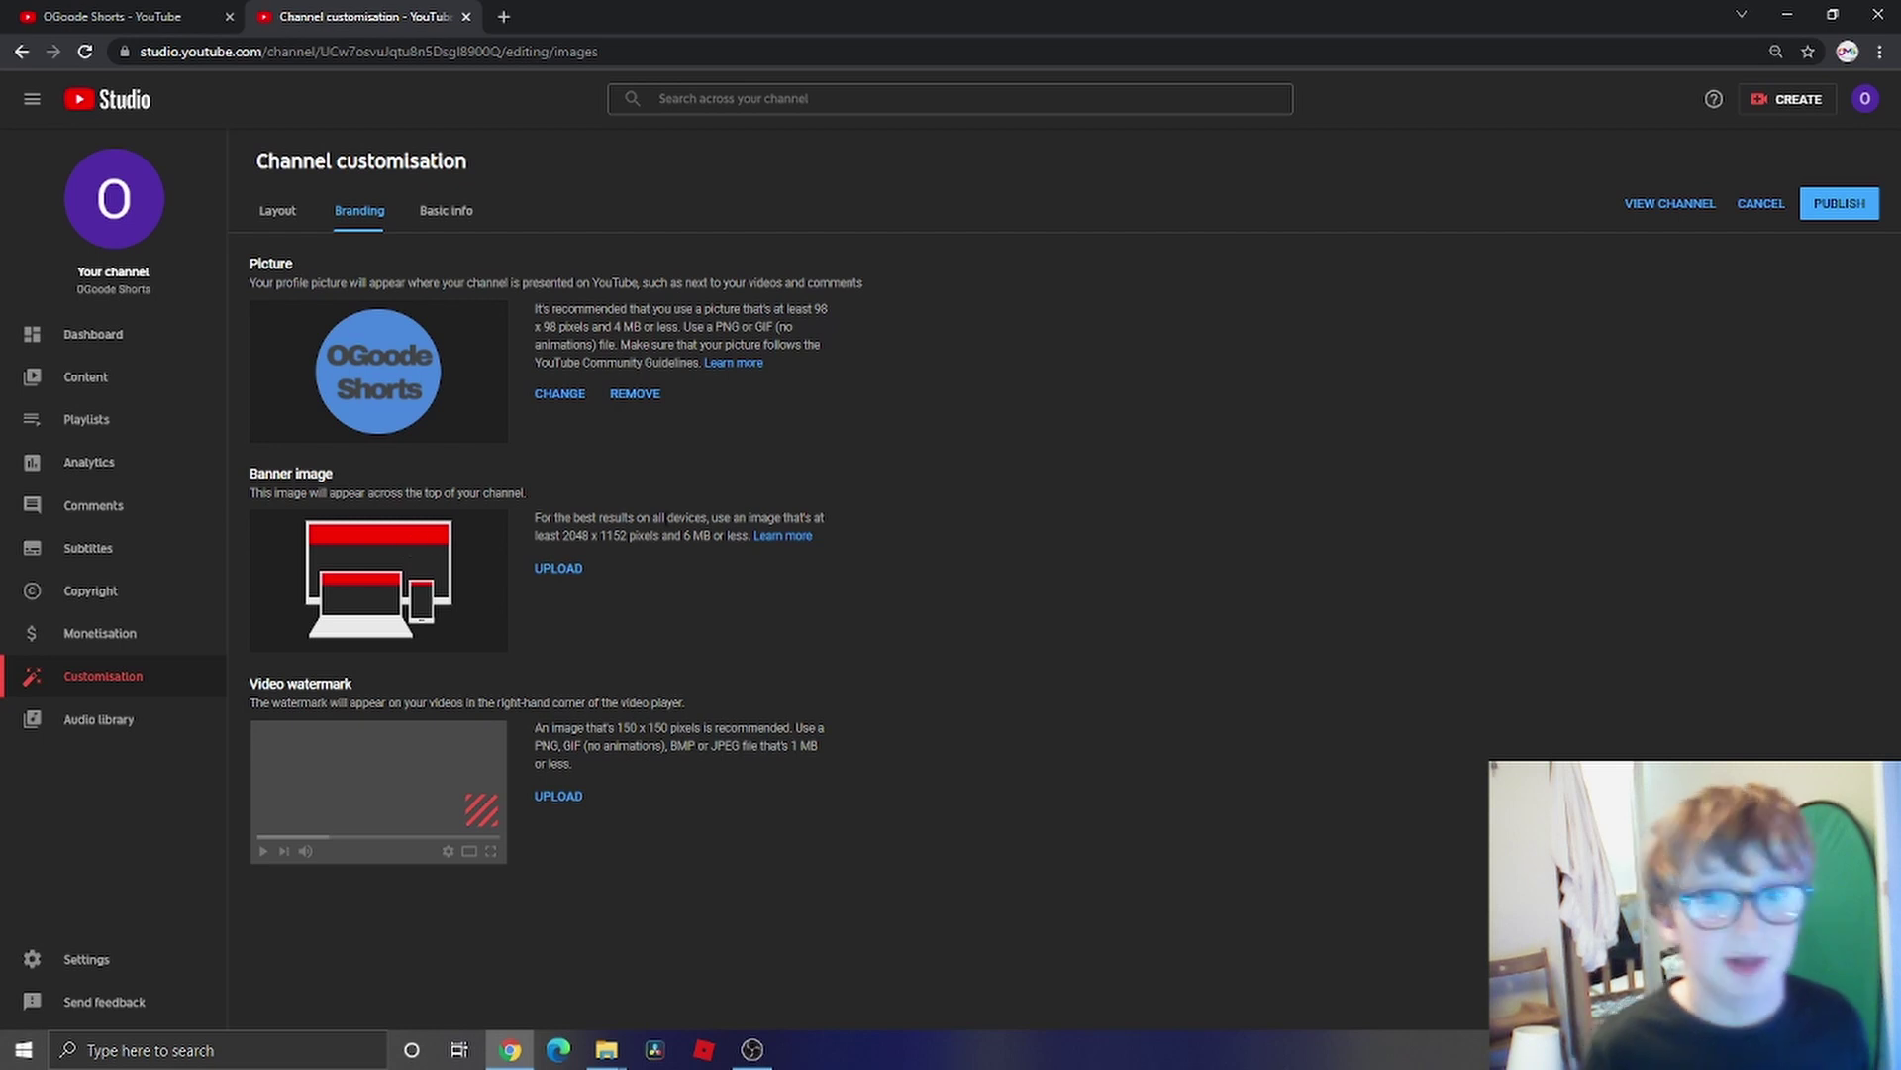
- Upload the 'banner' image from Downloads and apply it as the channel banner
key(alt+Tab)
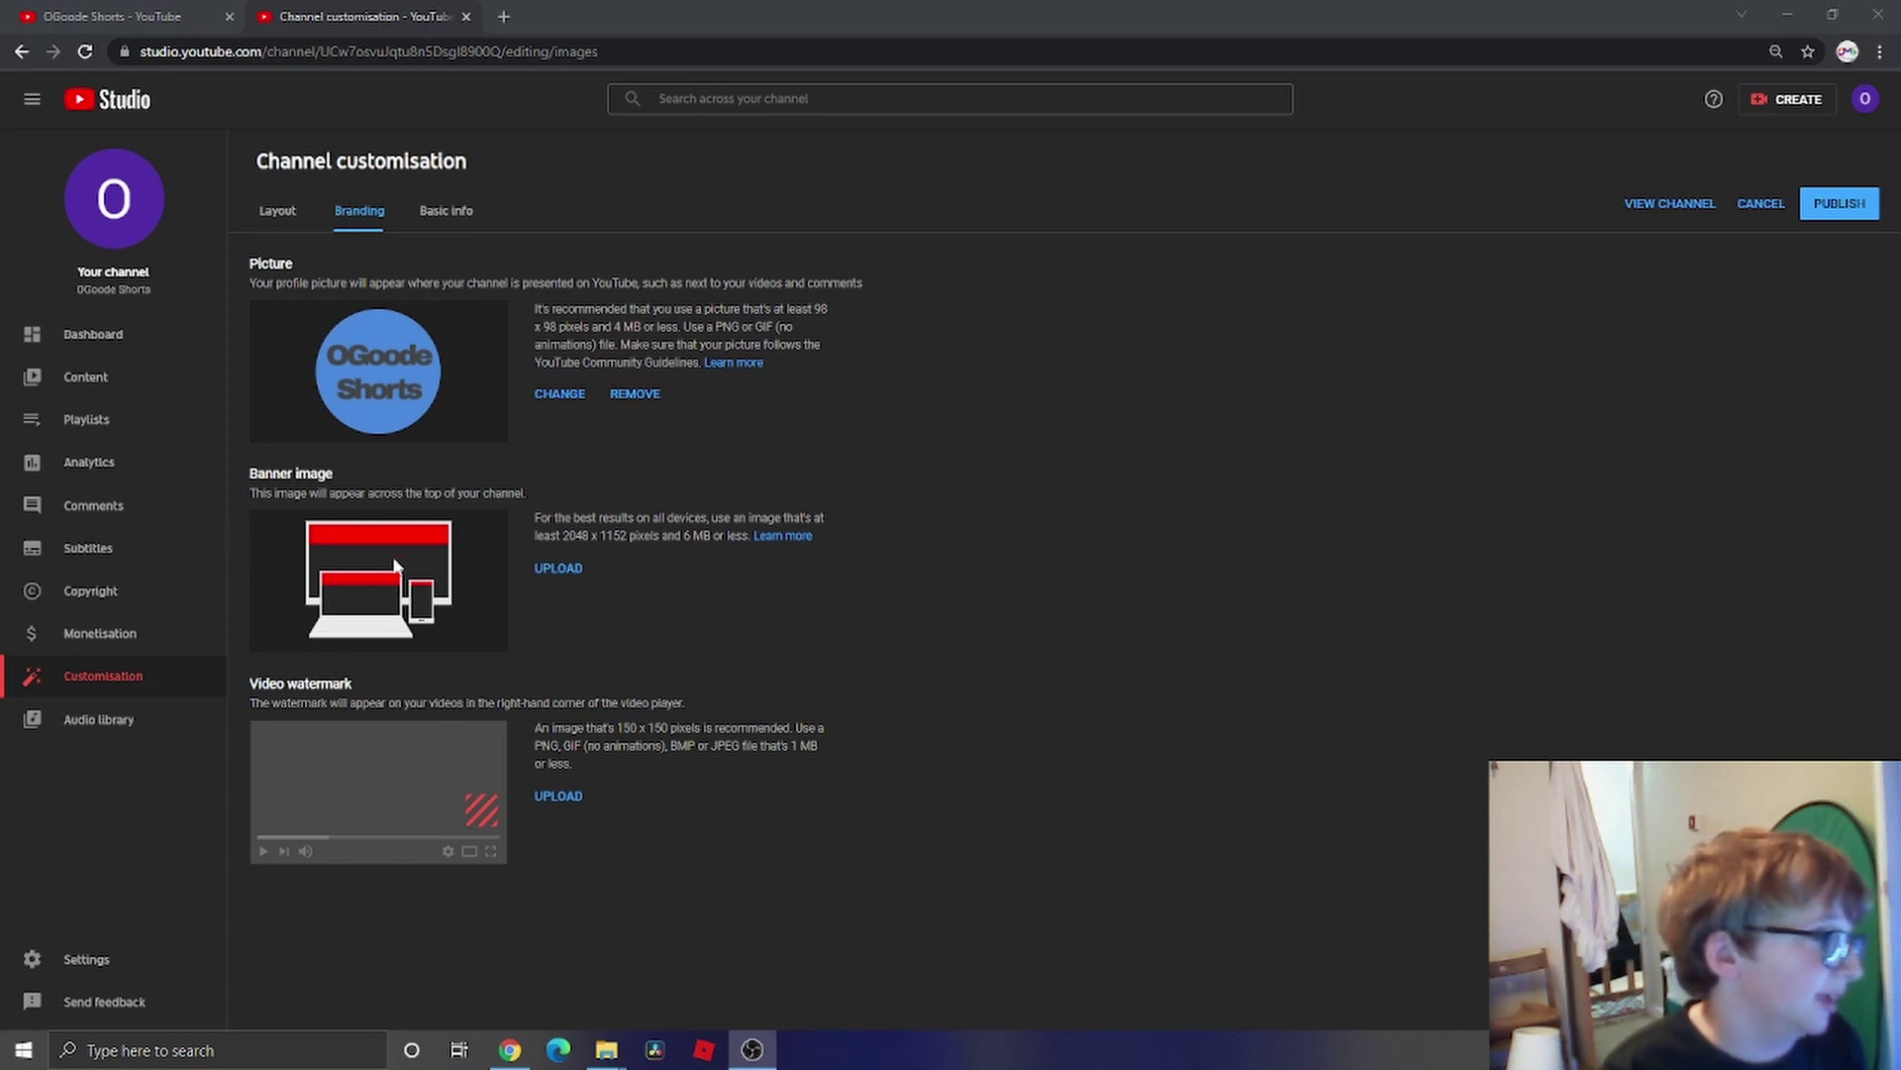
click(559, 572)
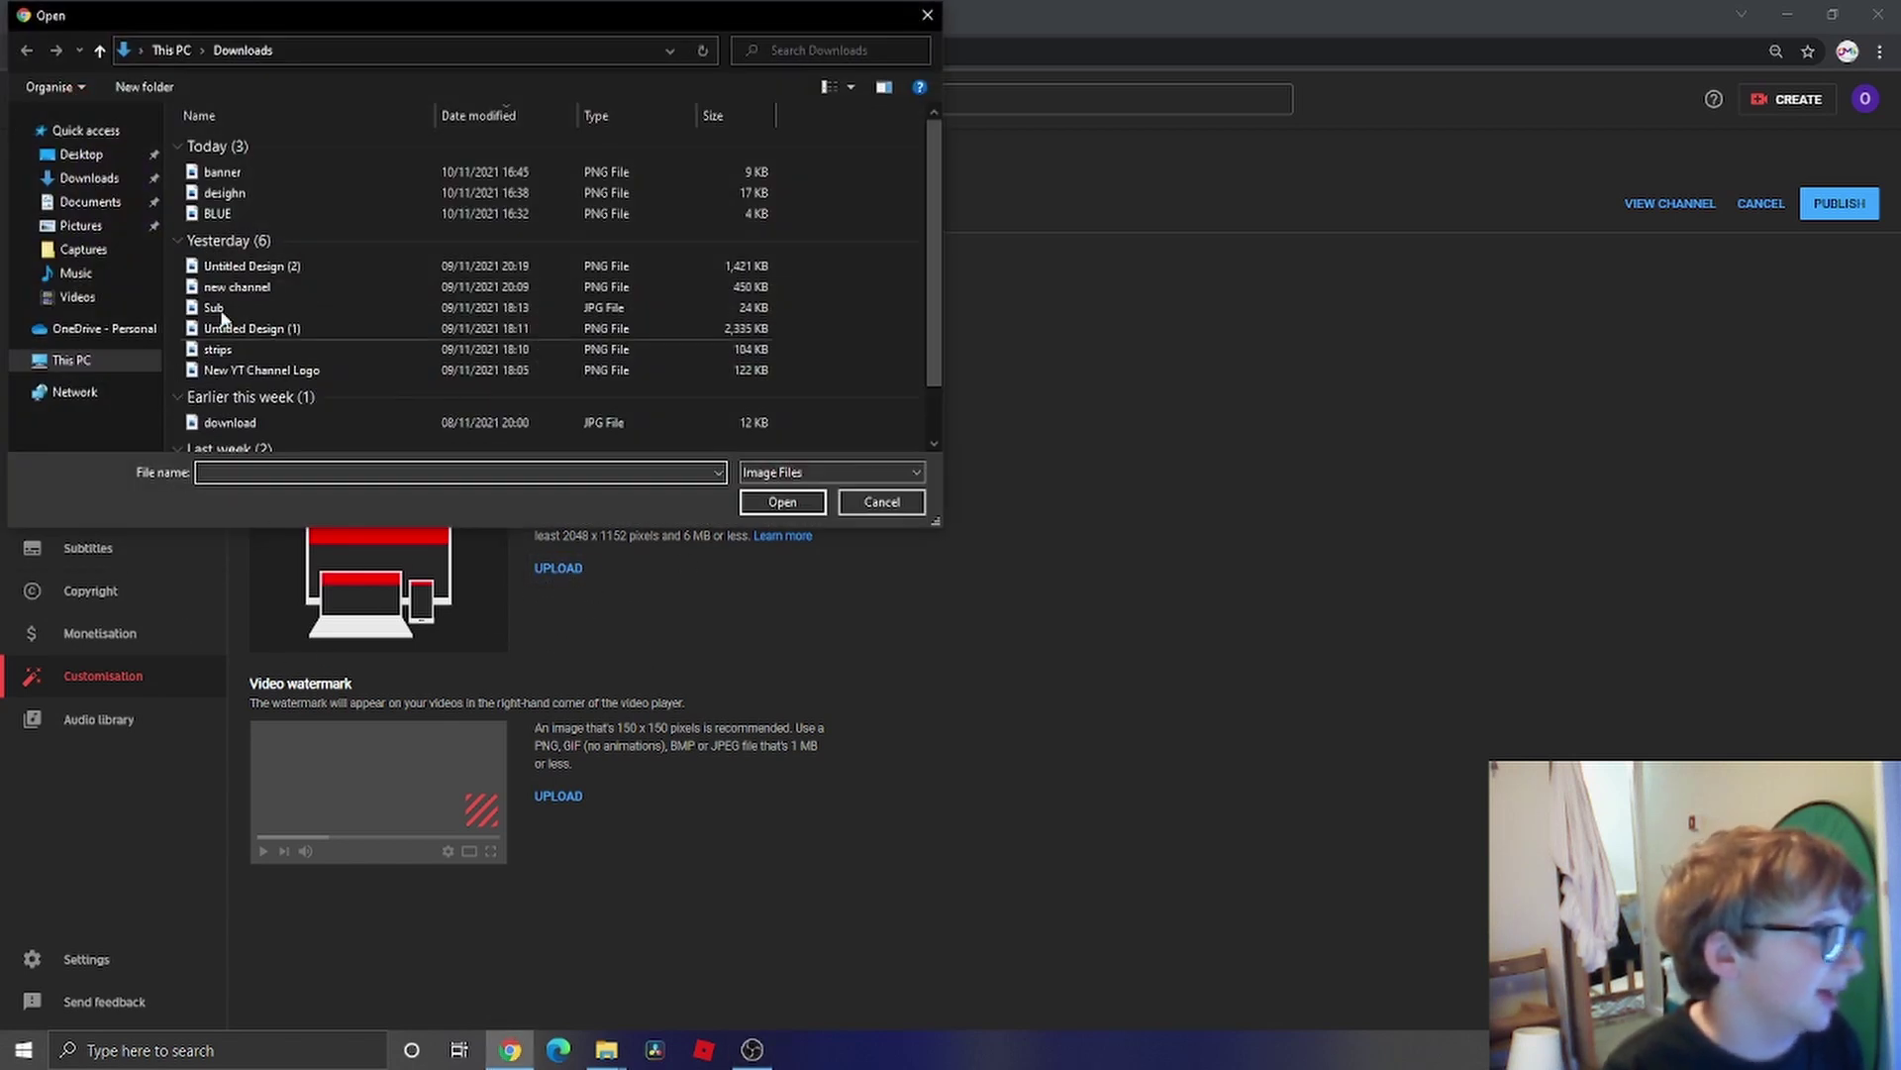
click(237, 172)
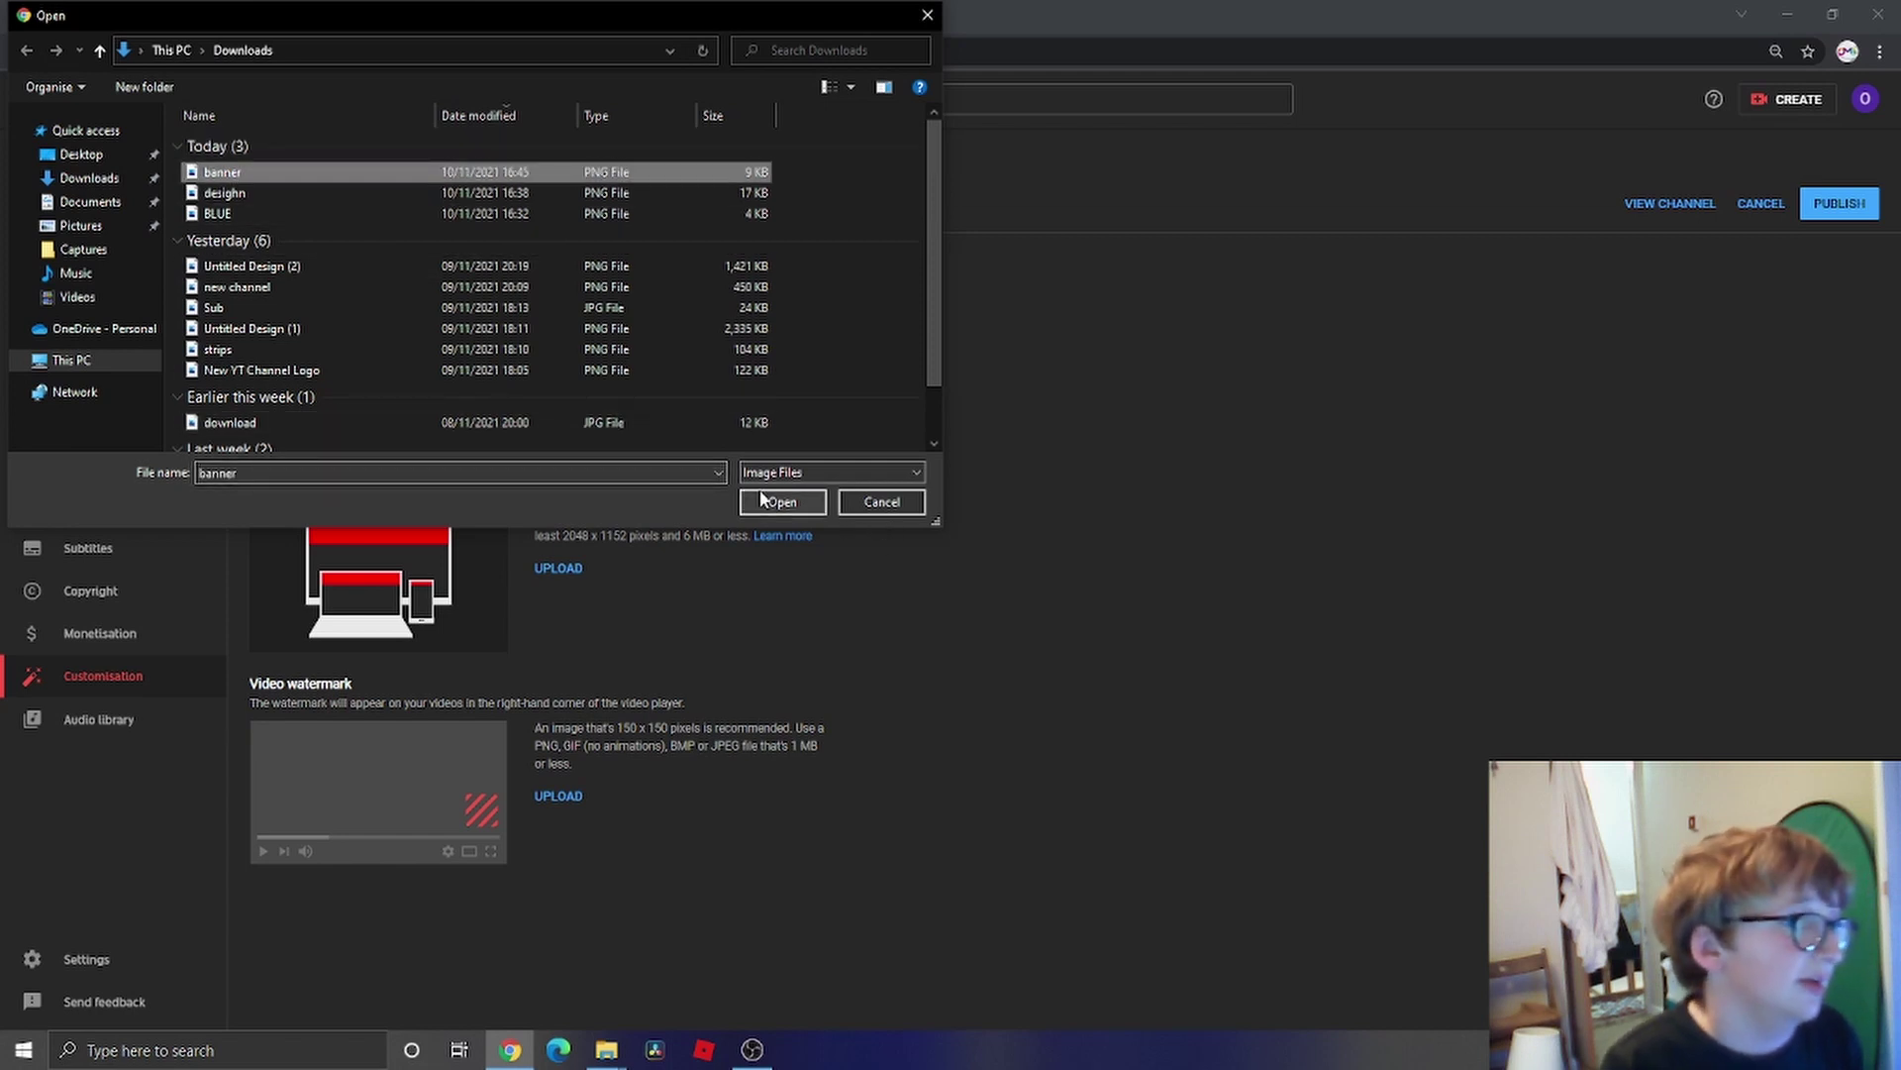
click(782, 502)
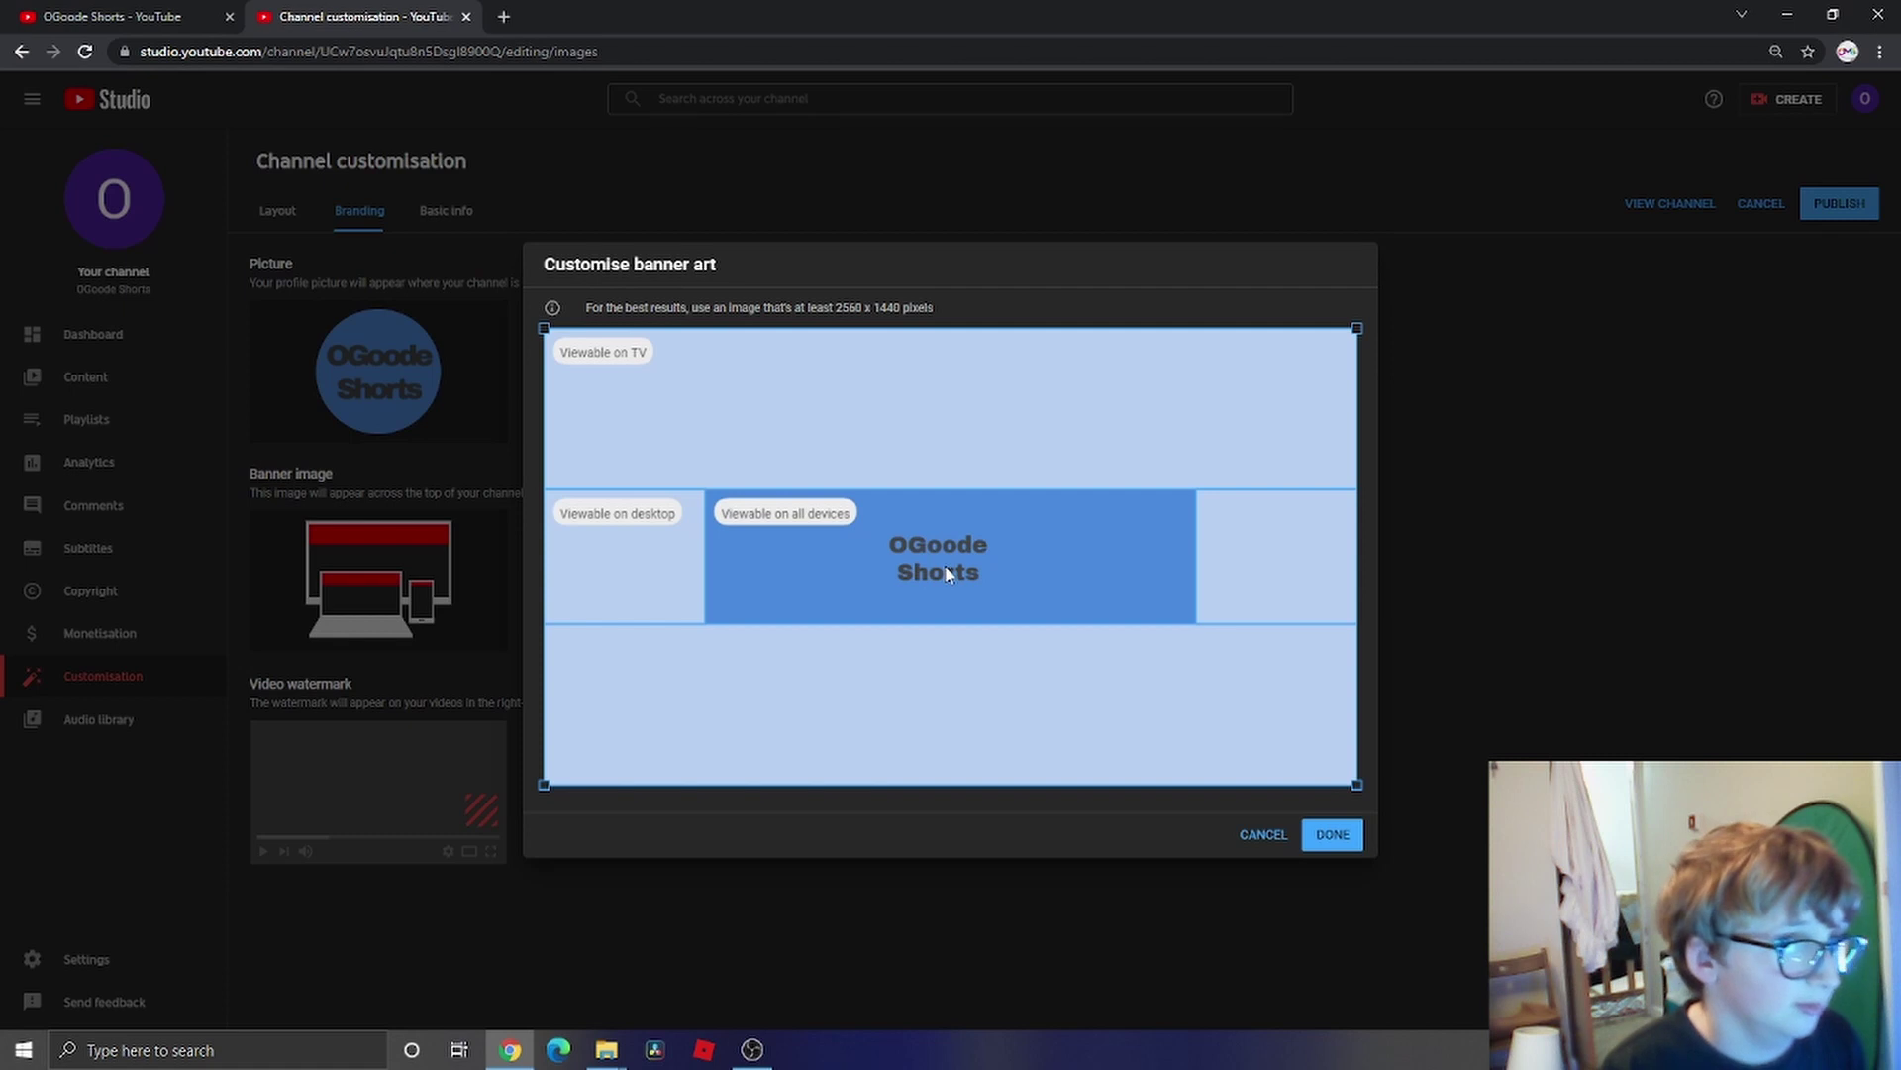
click(1328, 834)
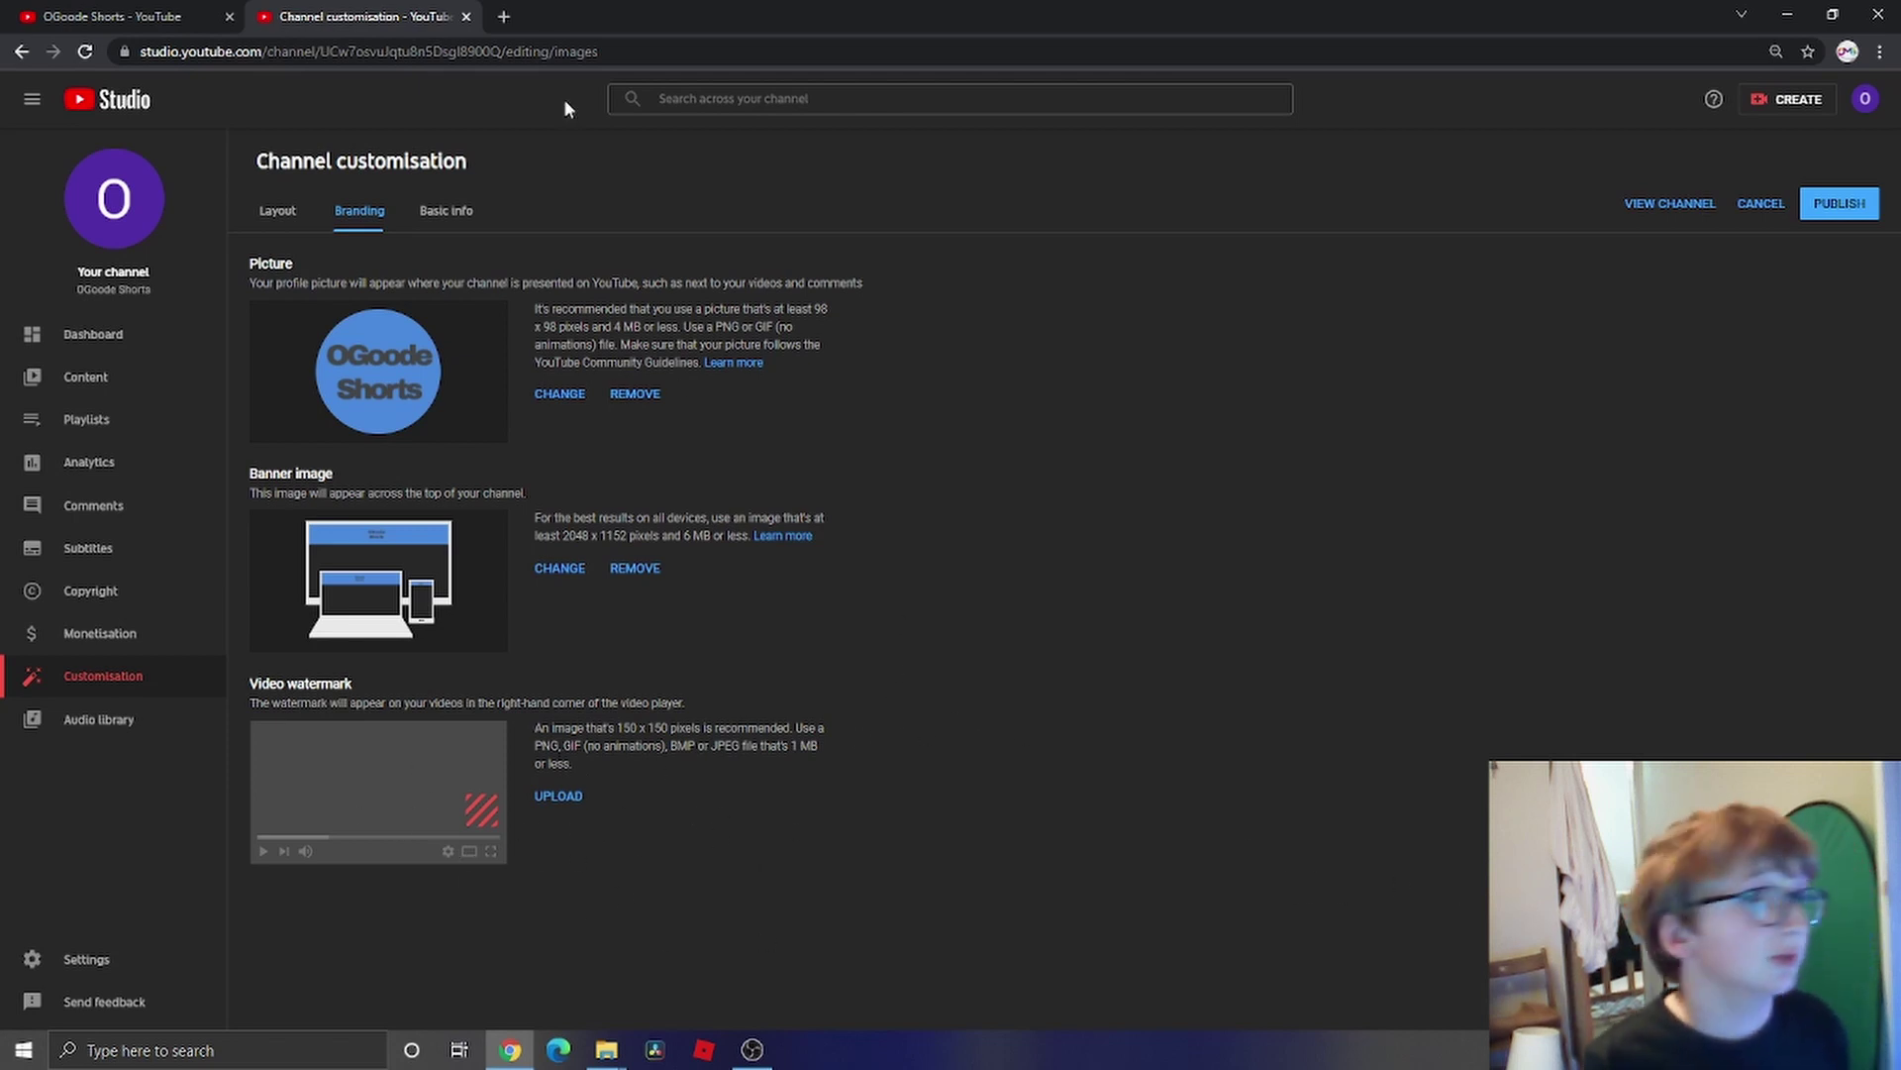
click(504, 16)
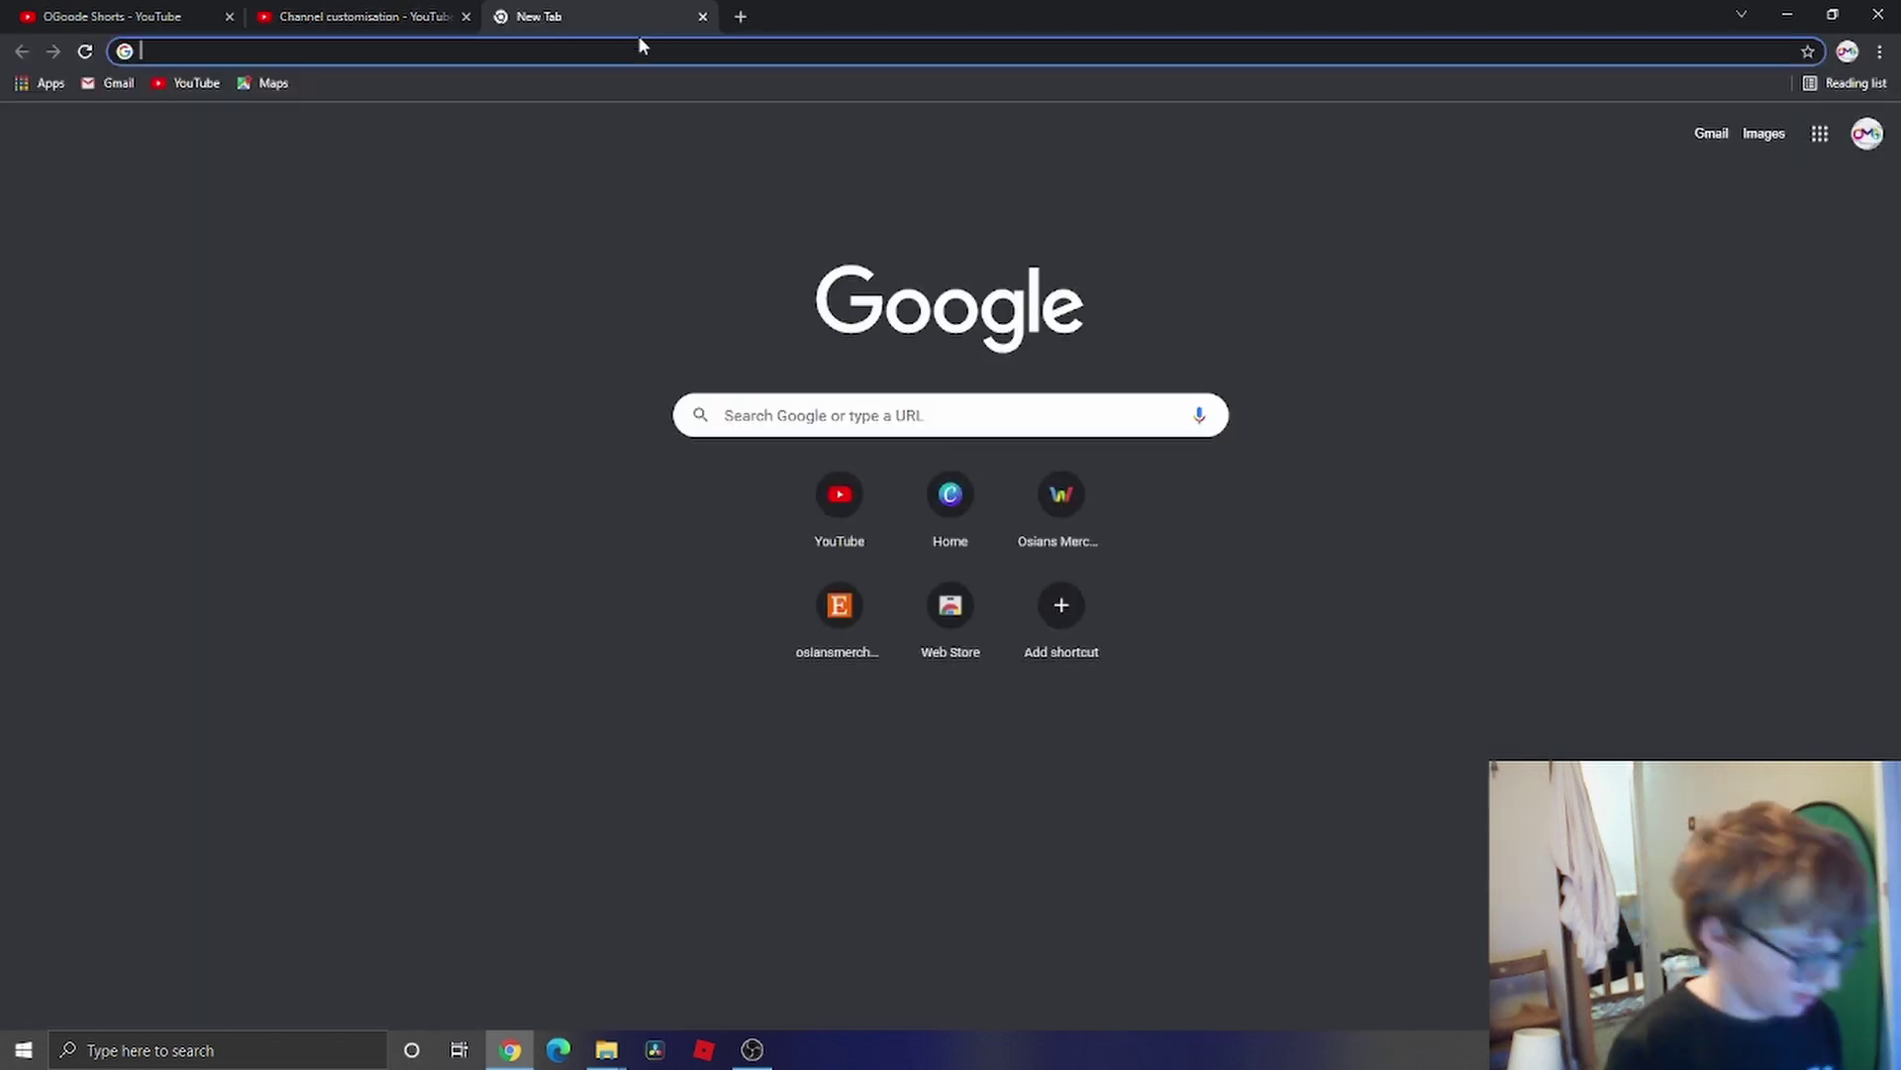
- Search Google Images for 'subscribe button' and browse the results
text(su)
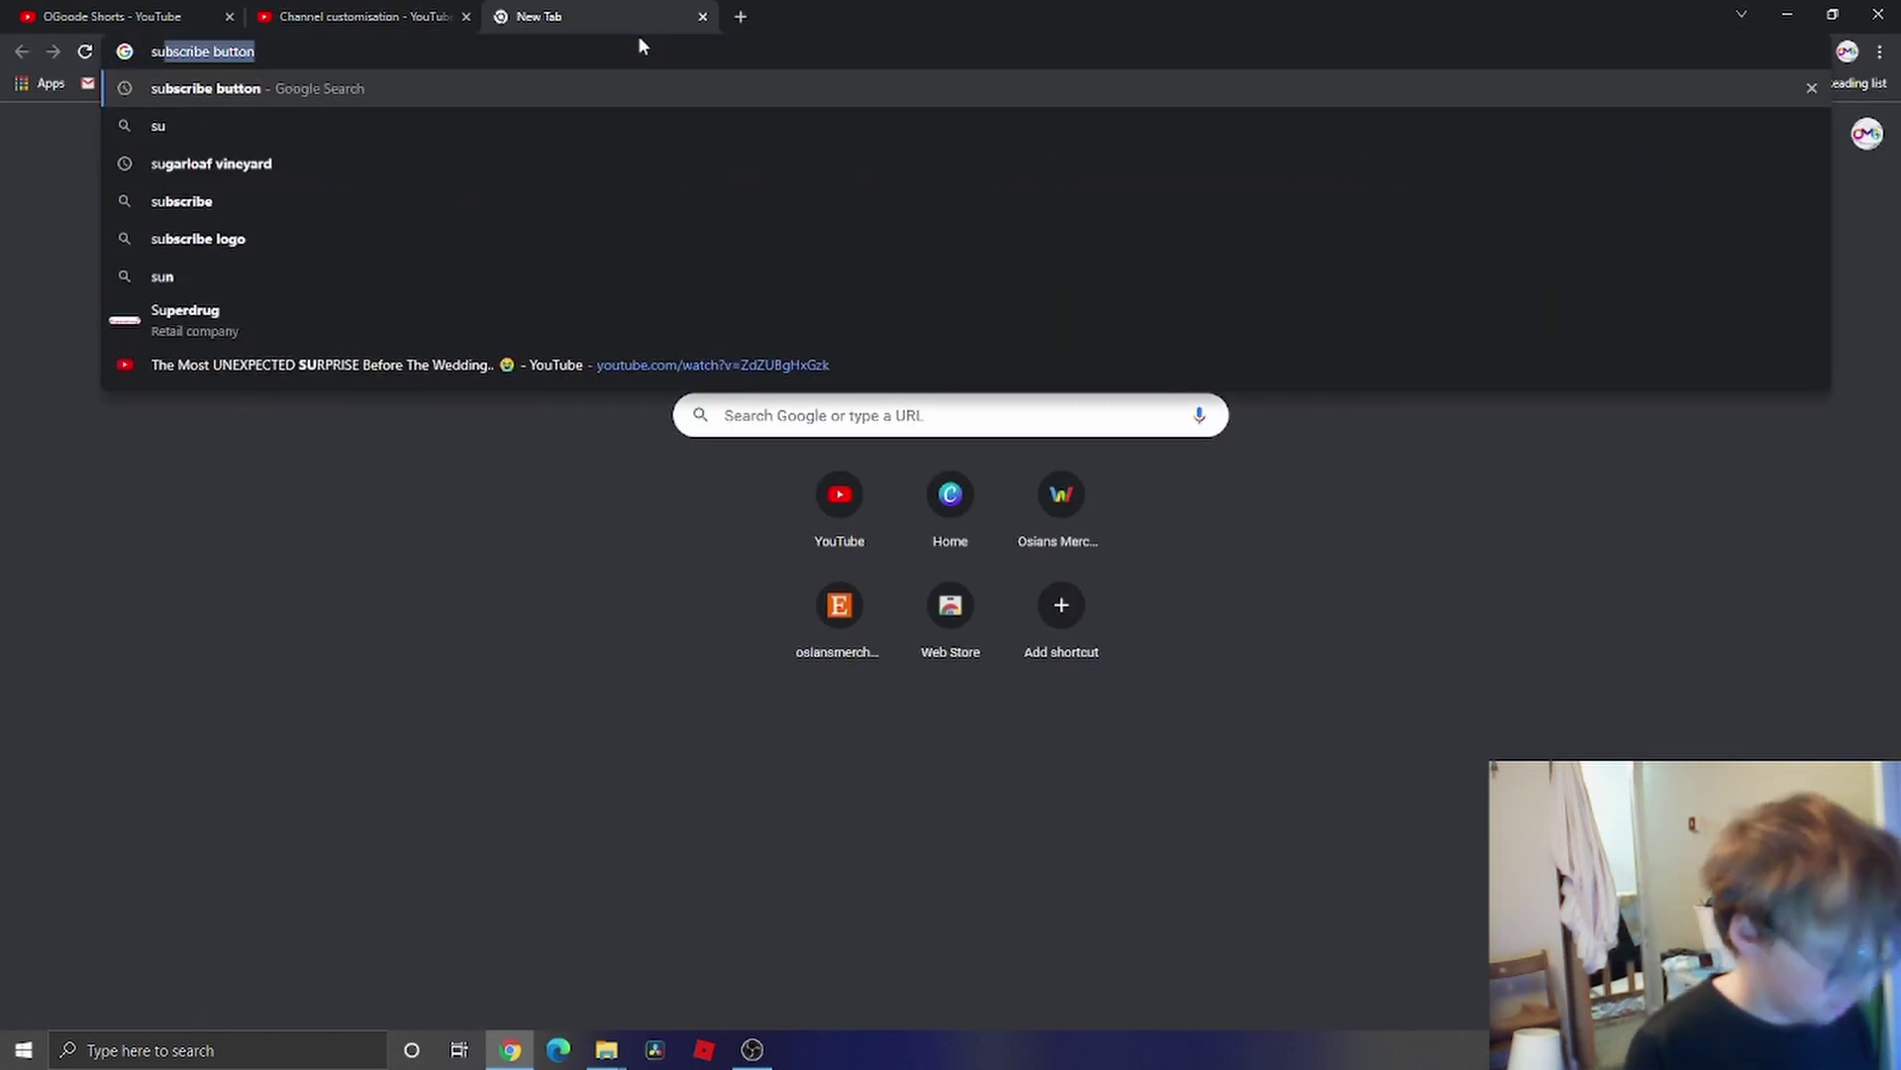
text(b)
key(Return)
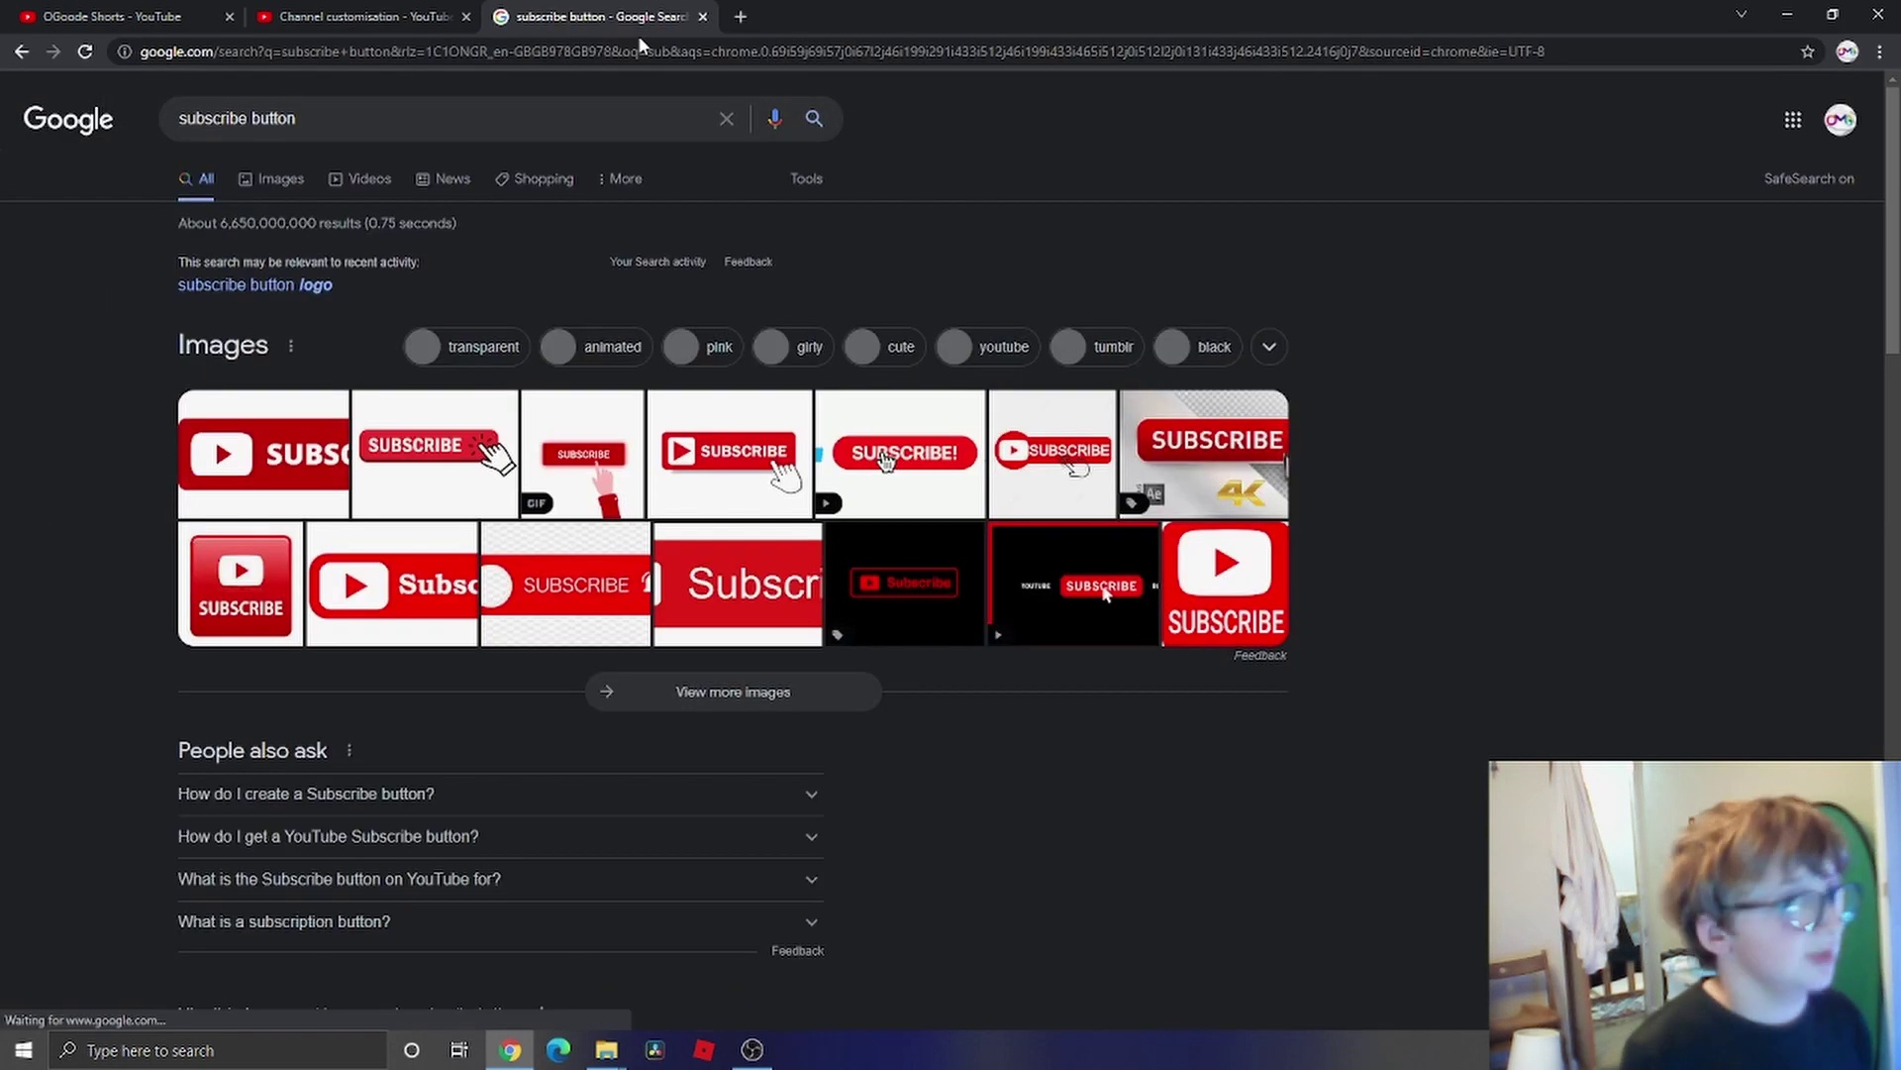
click(278, 182)
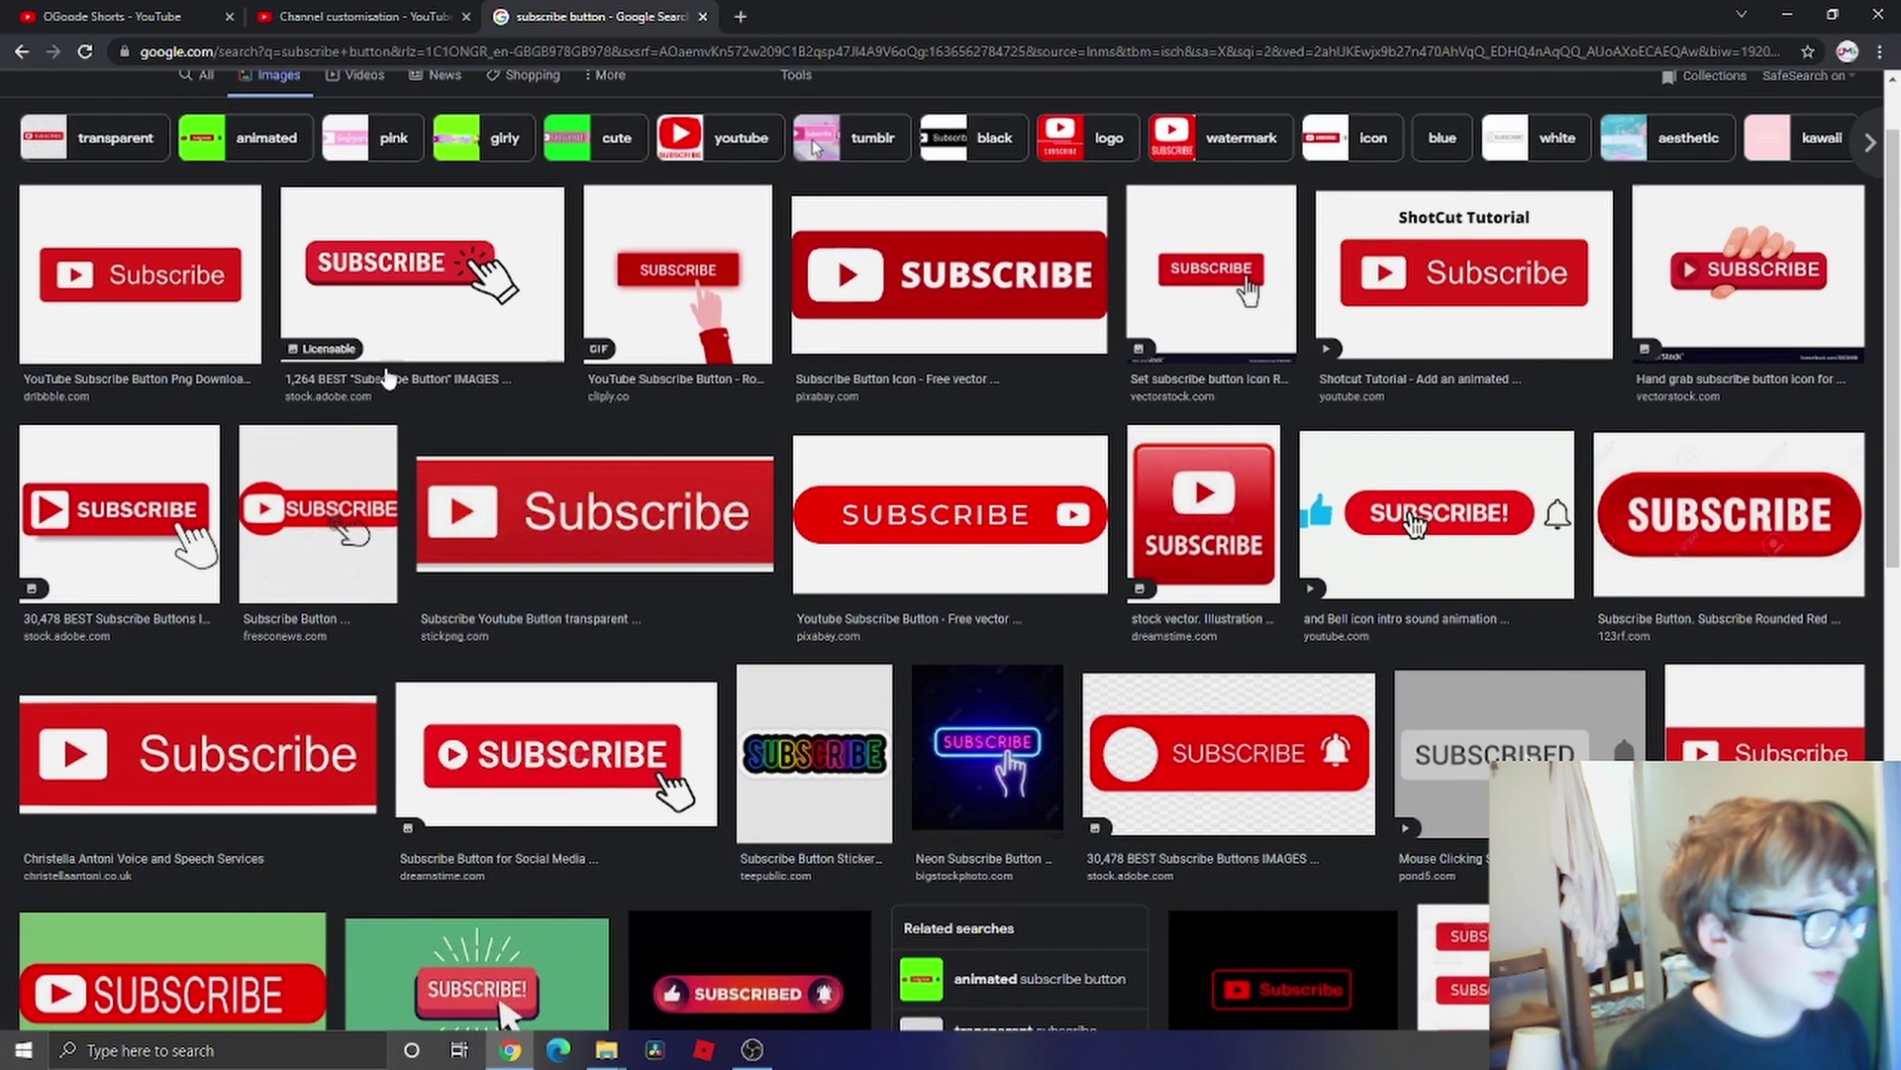
scroll(391, 376, down, 1)
scroll(396, 391, down, 1)
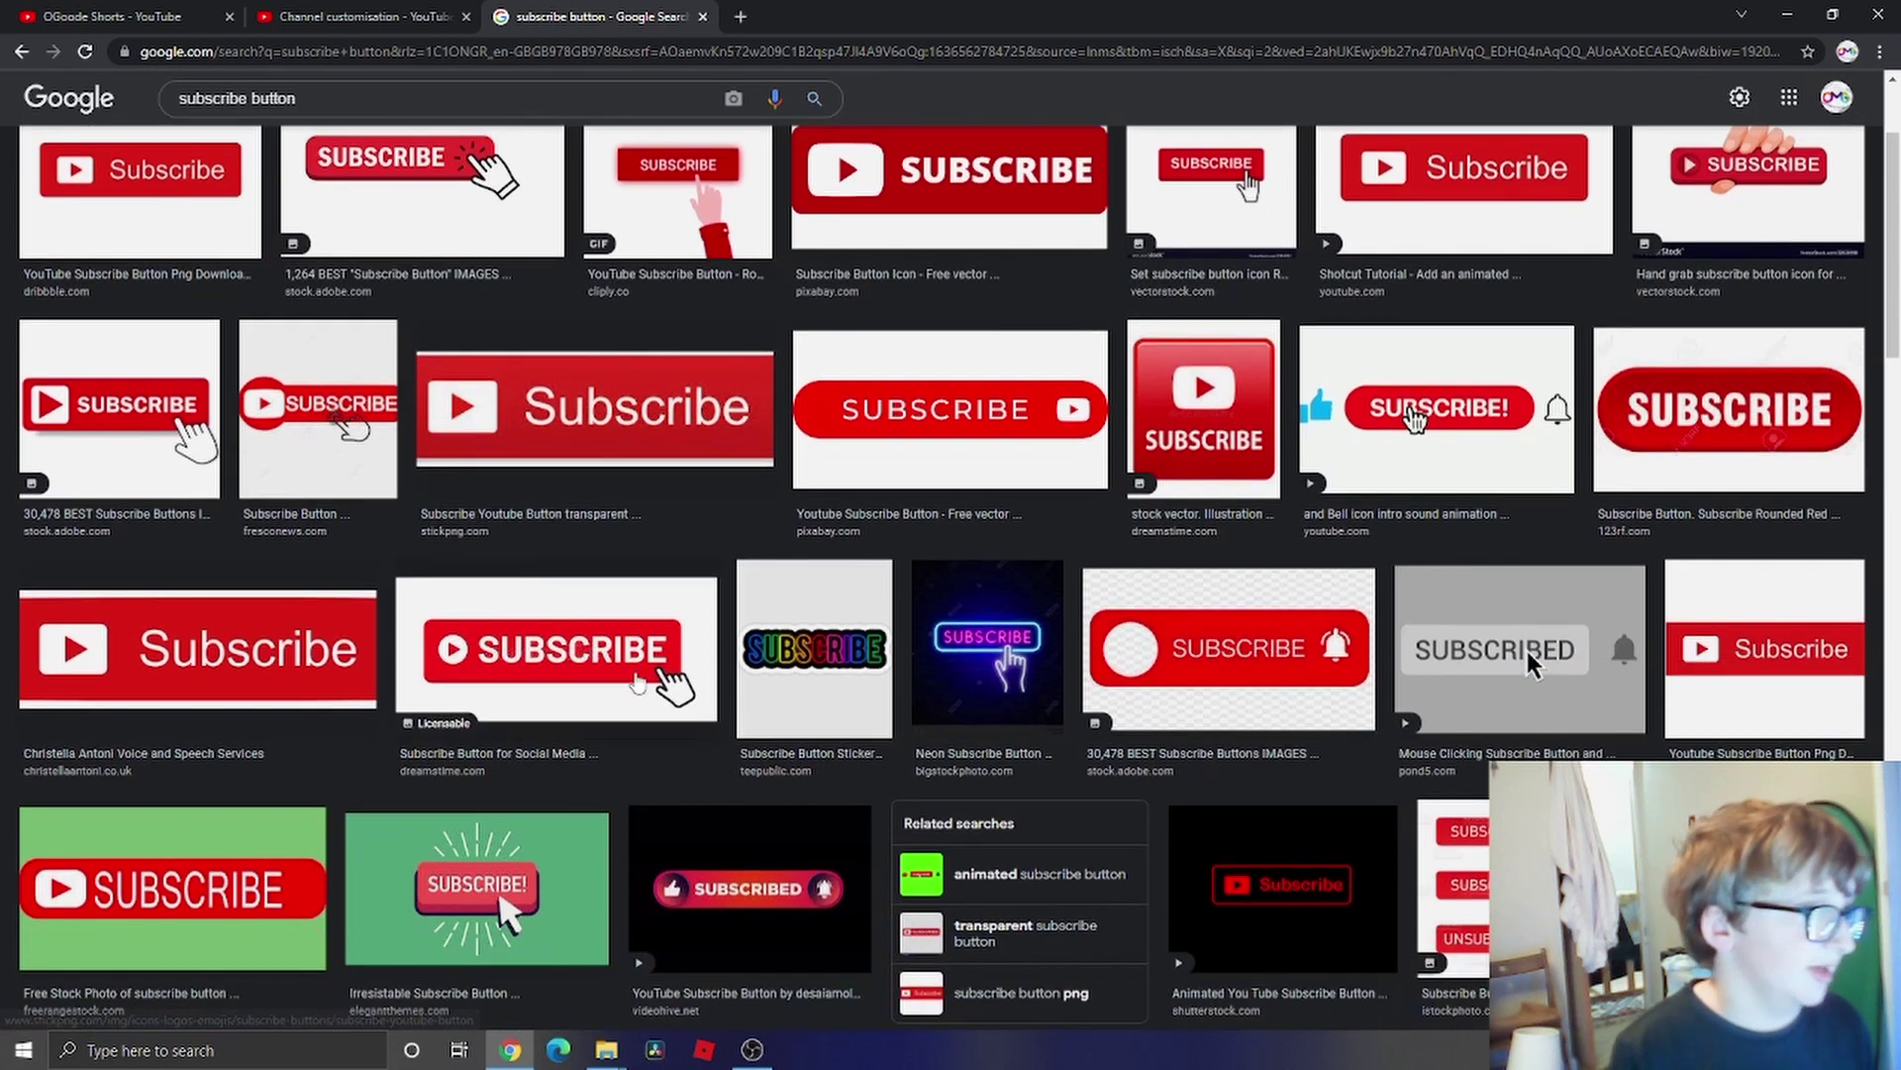
- Save a red subscribe button image to Downloads as SUB.png
right_click(644, 676)
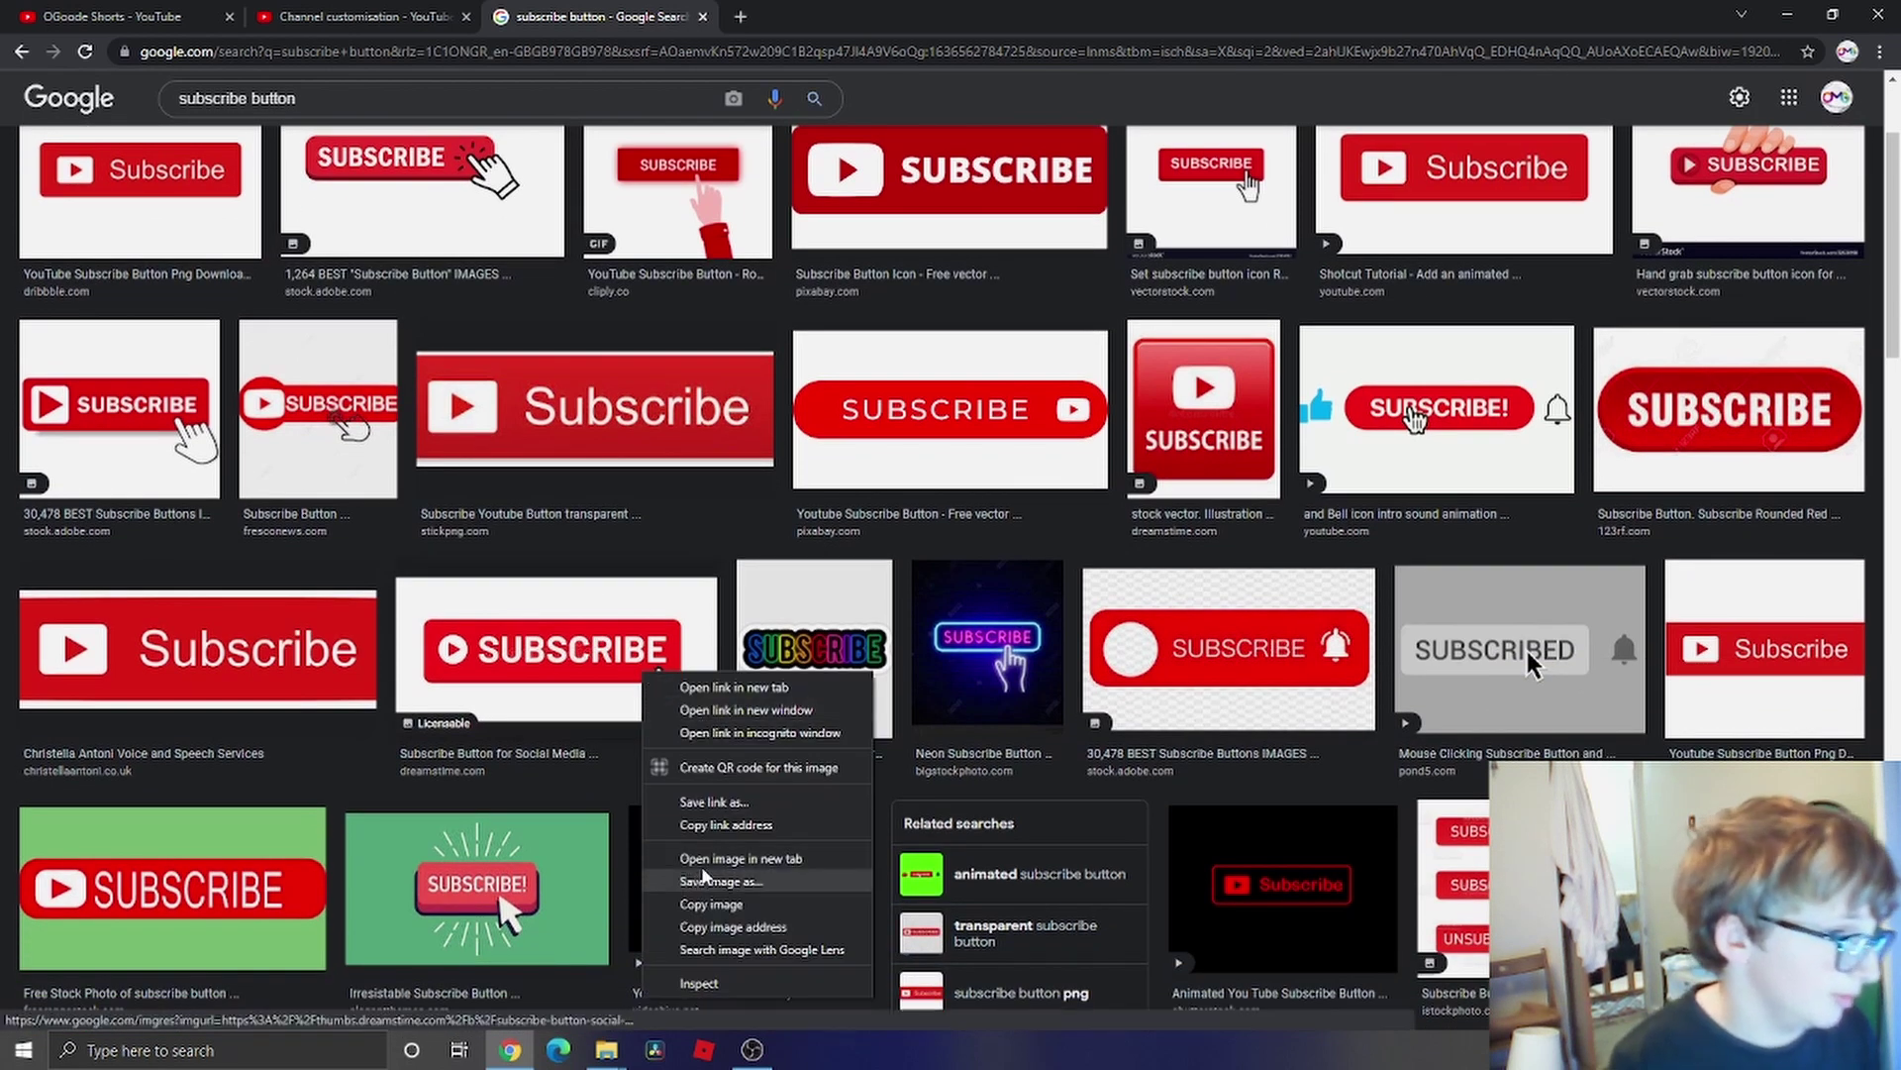
click(721, 881)
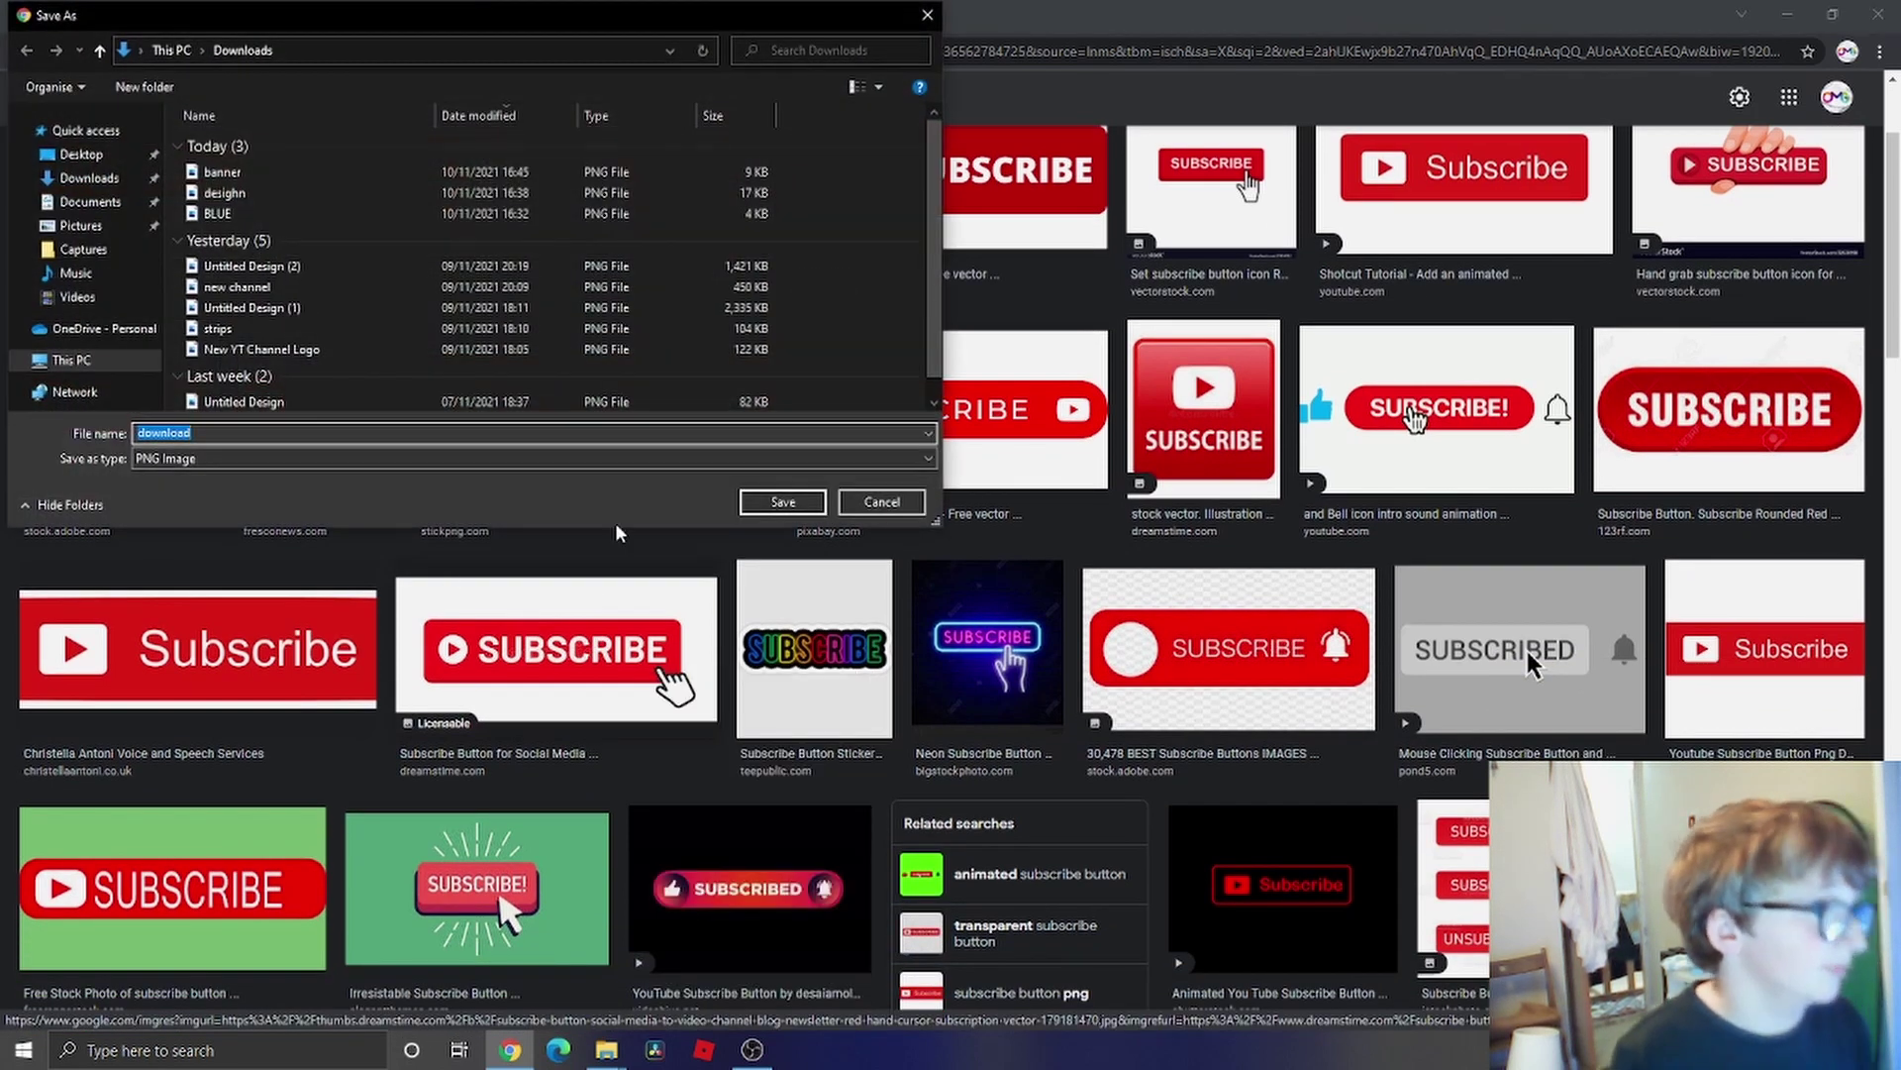
key(BackSpace)
text(S)
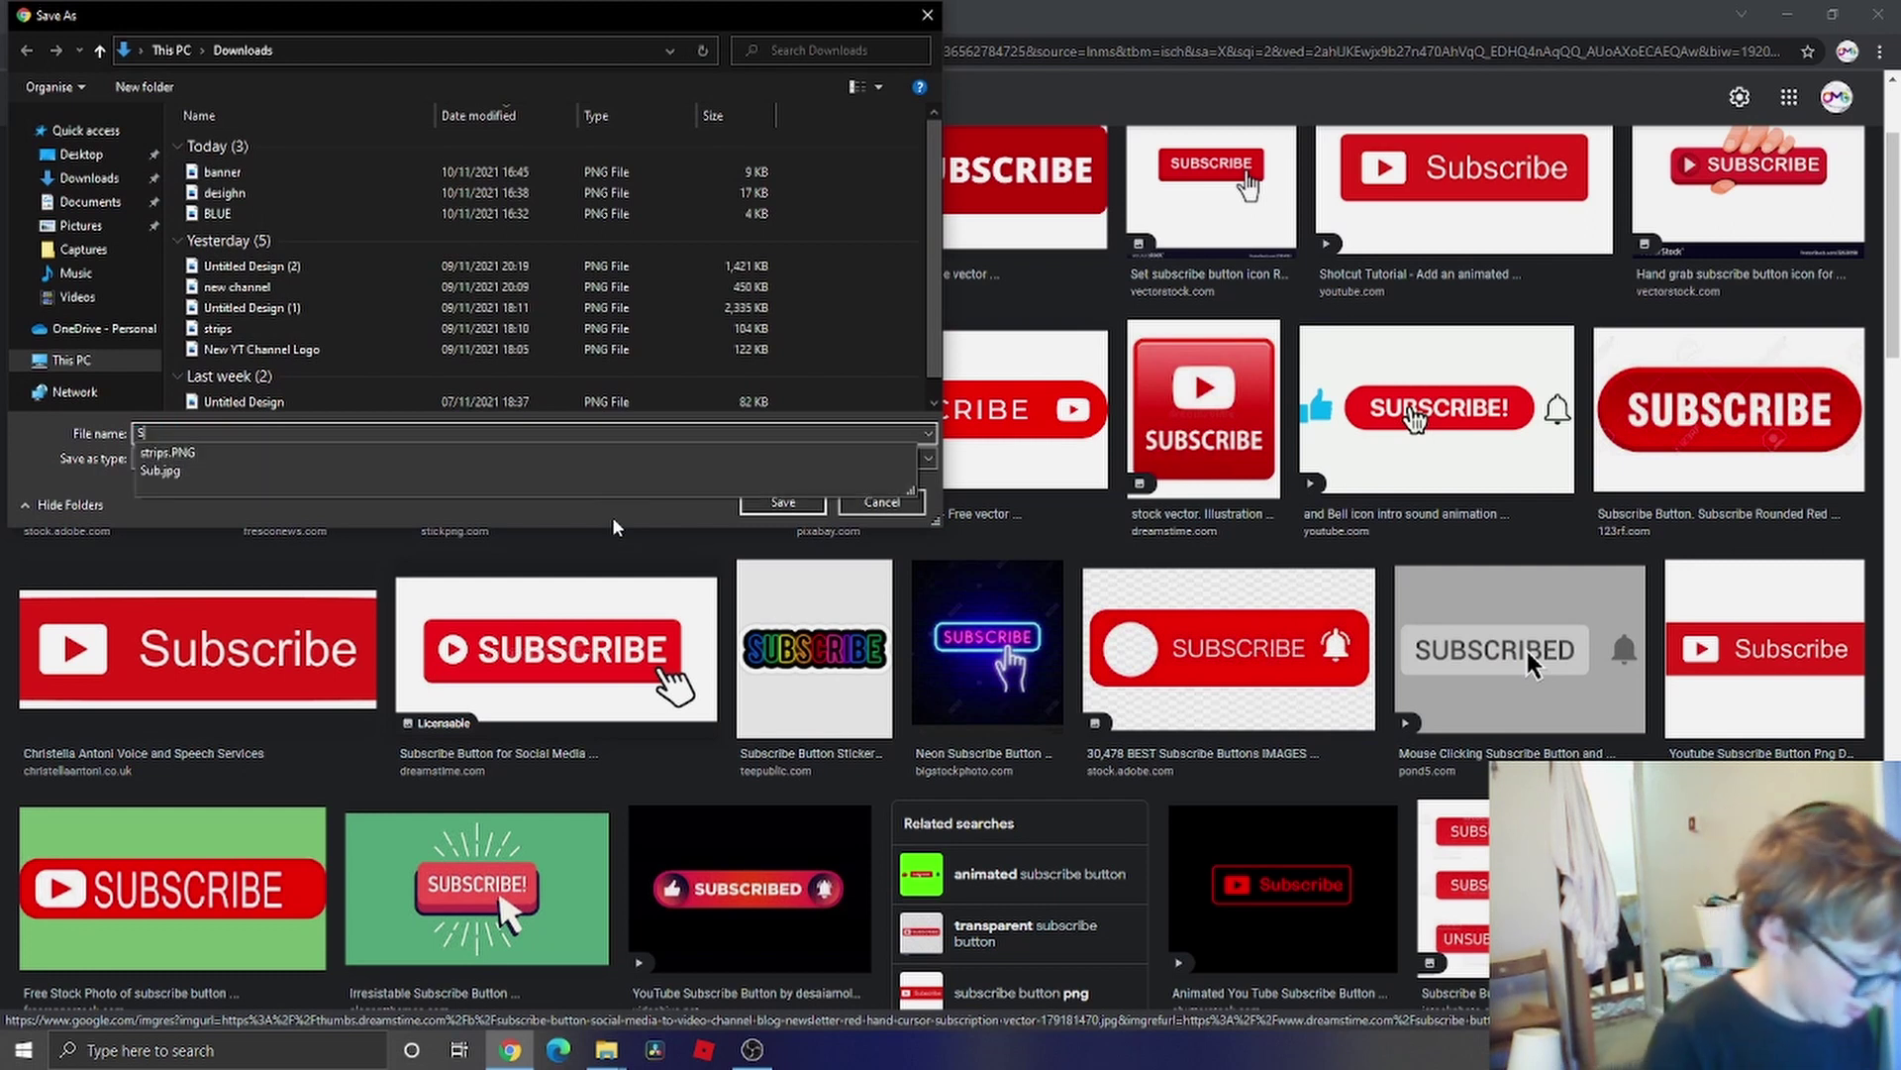
text(UB)
key(Return)
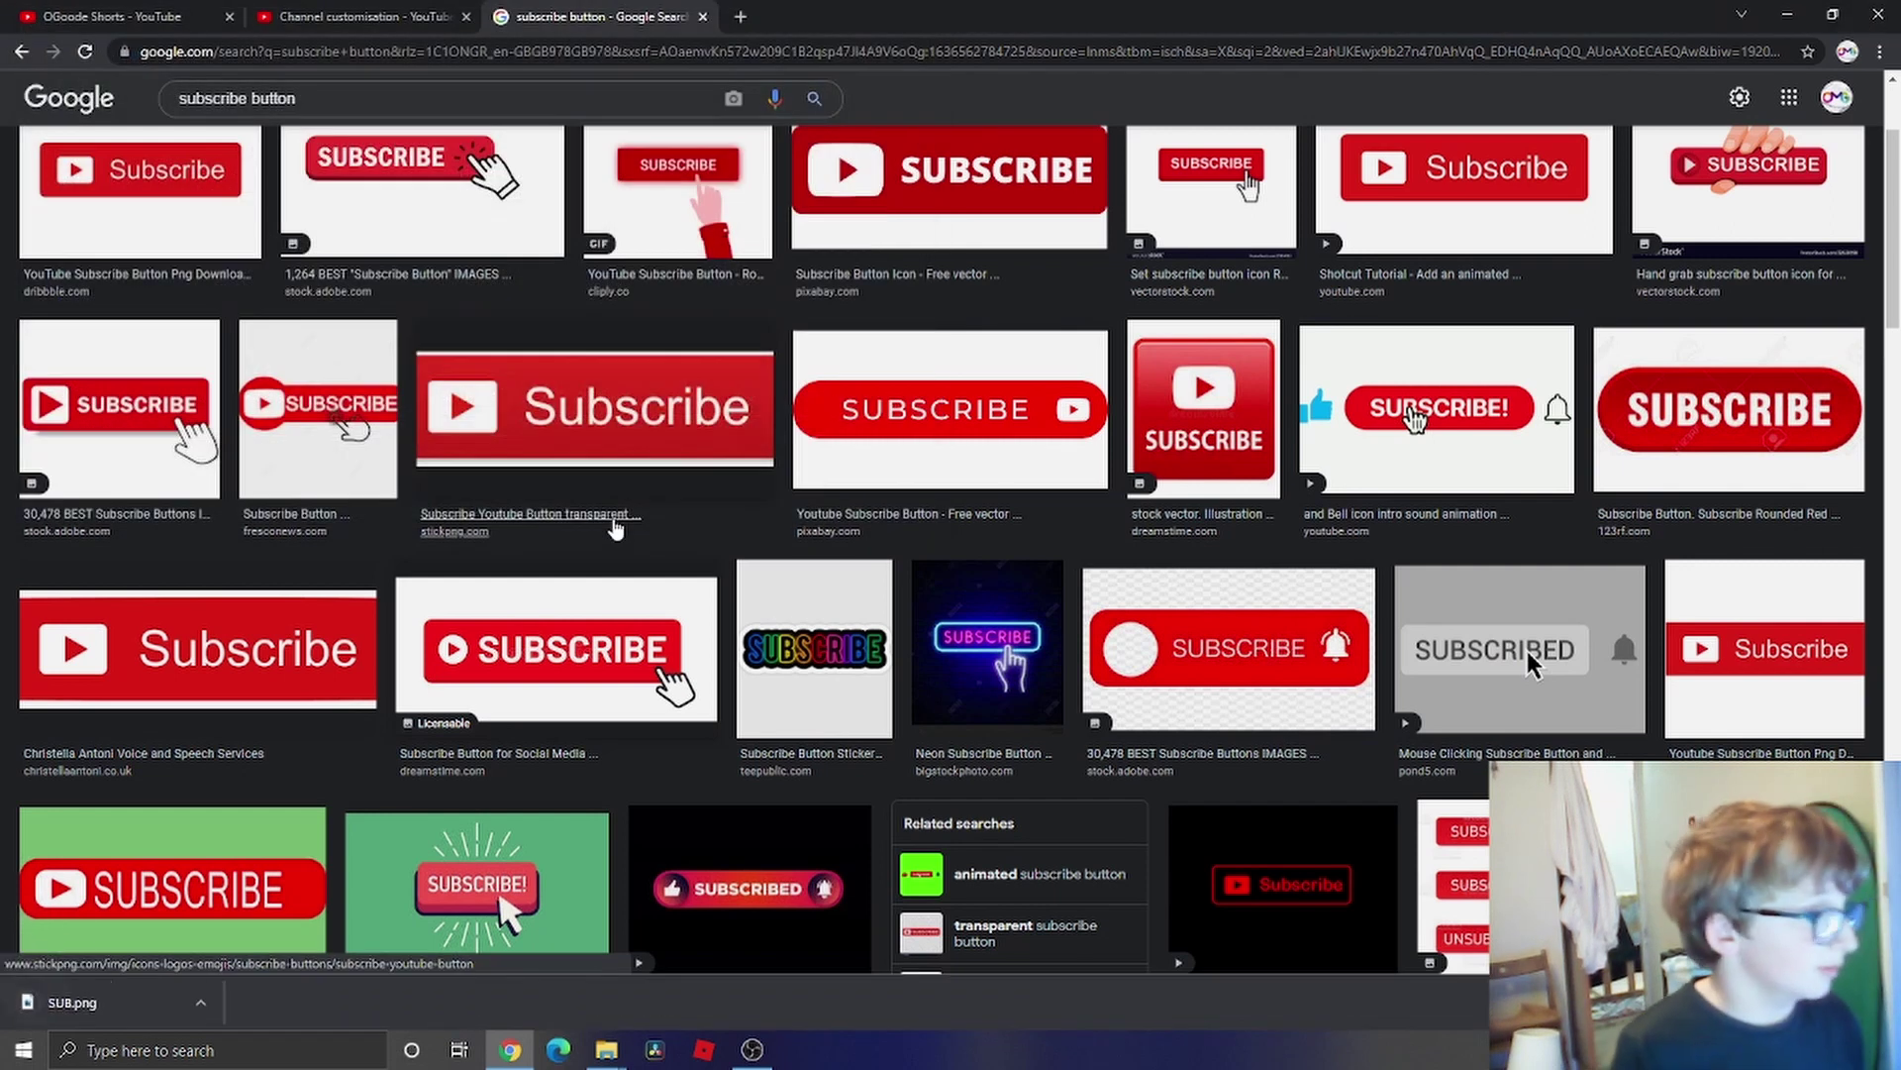
- Close the Google Images search tab and return to the channel Branding page
click(396, 16)
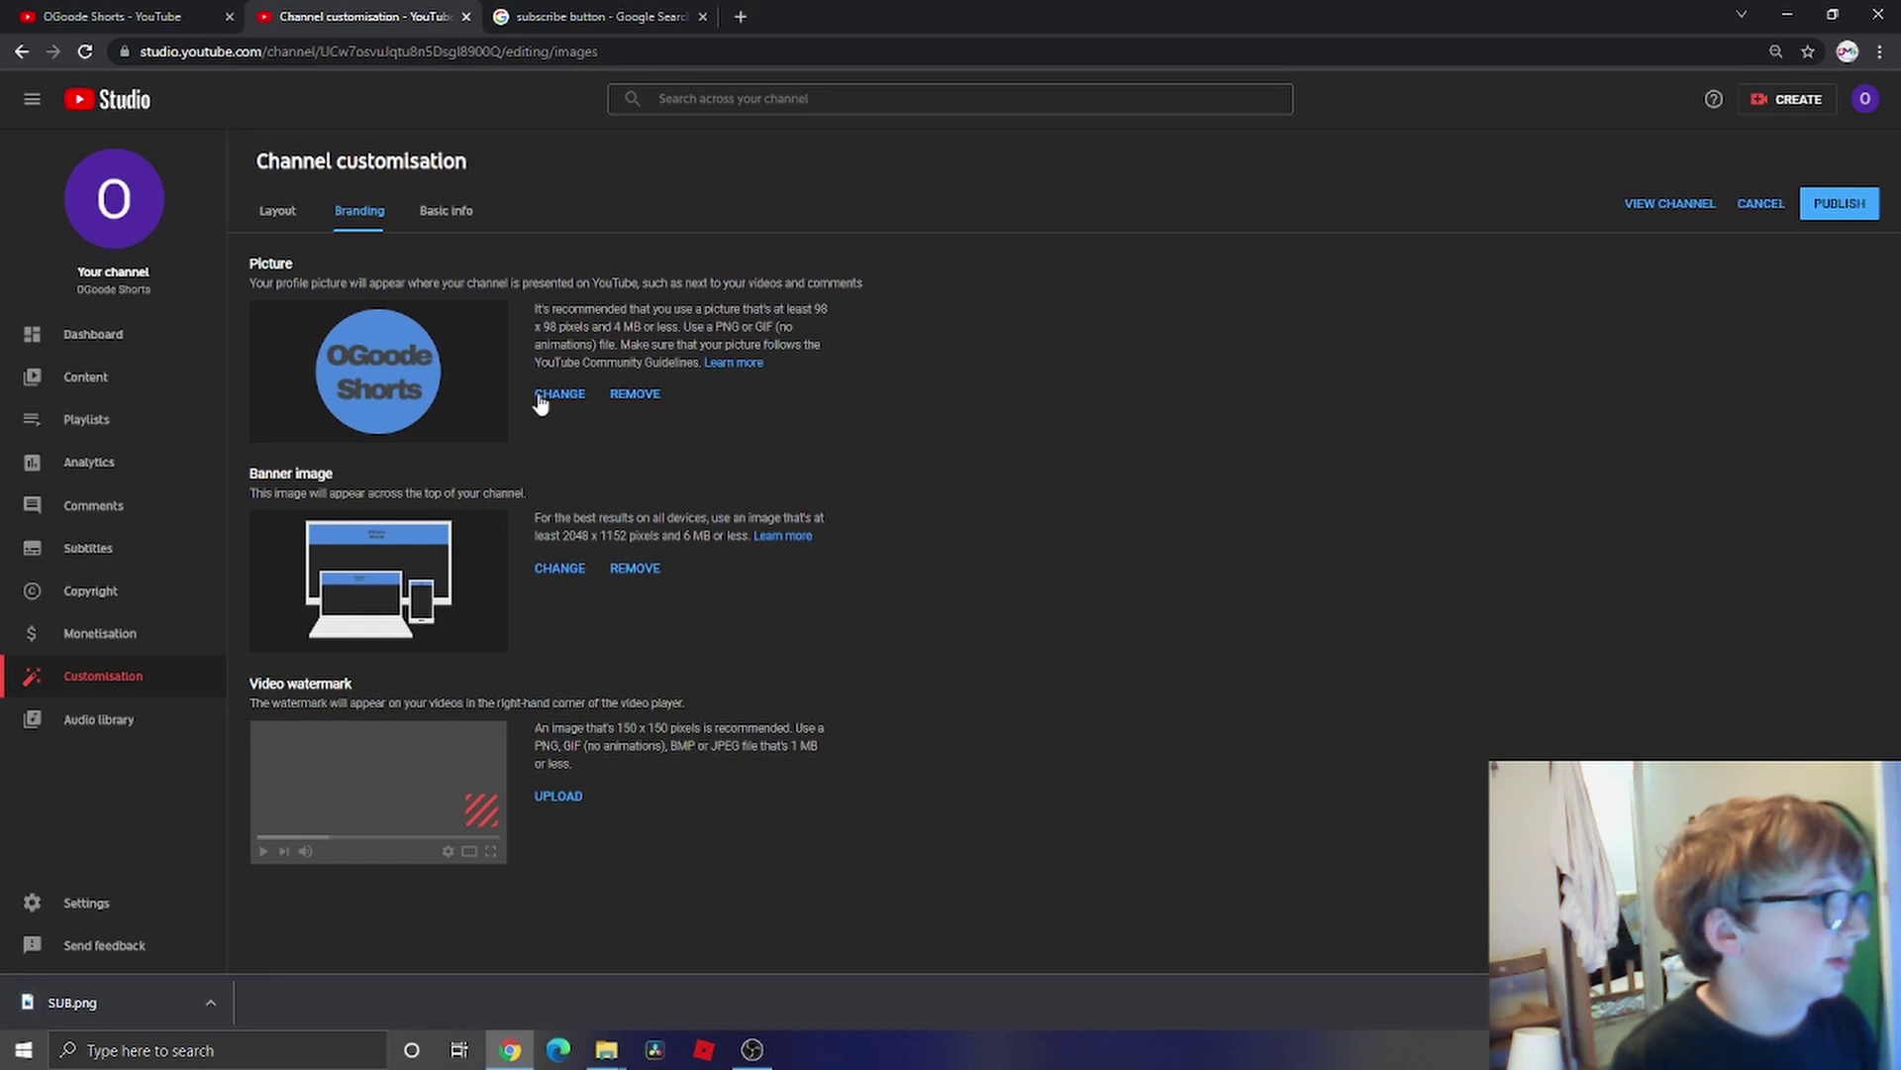
click(716, 14)
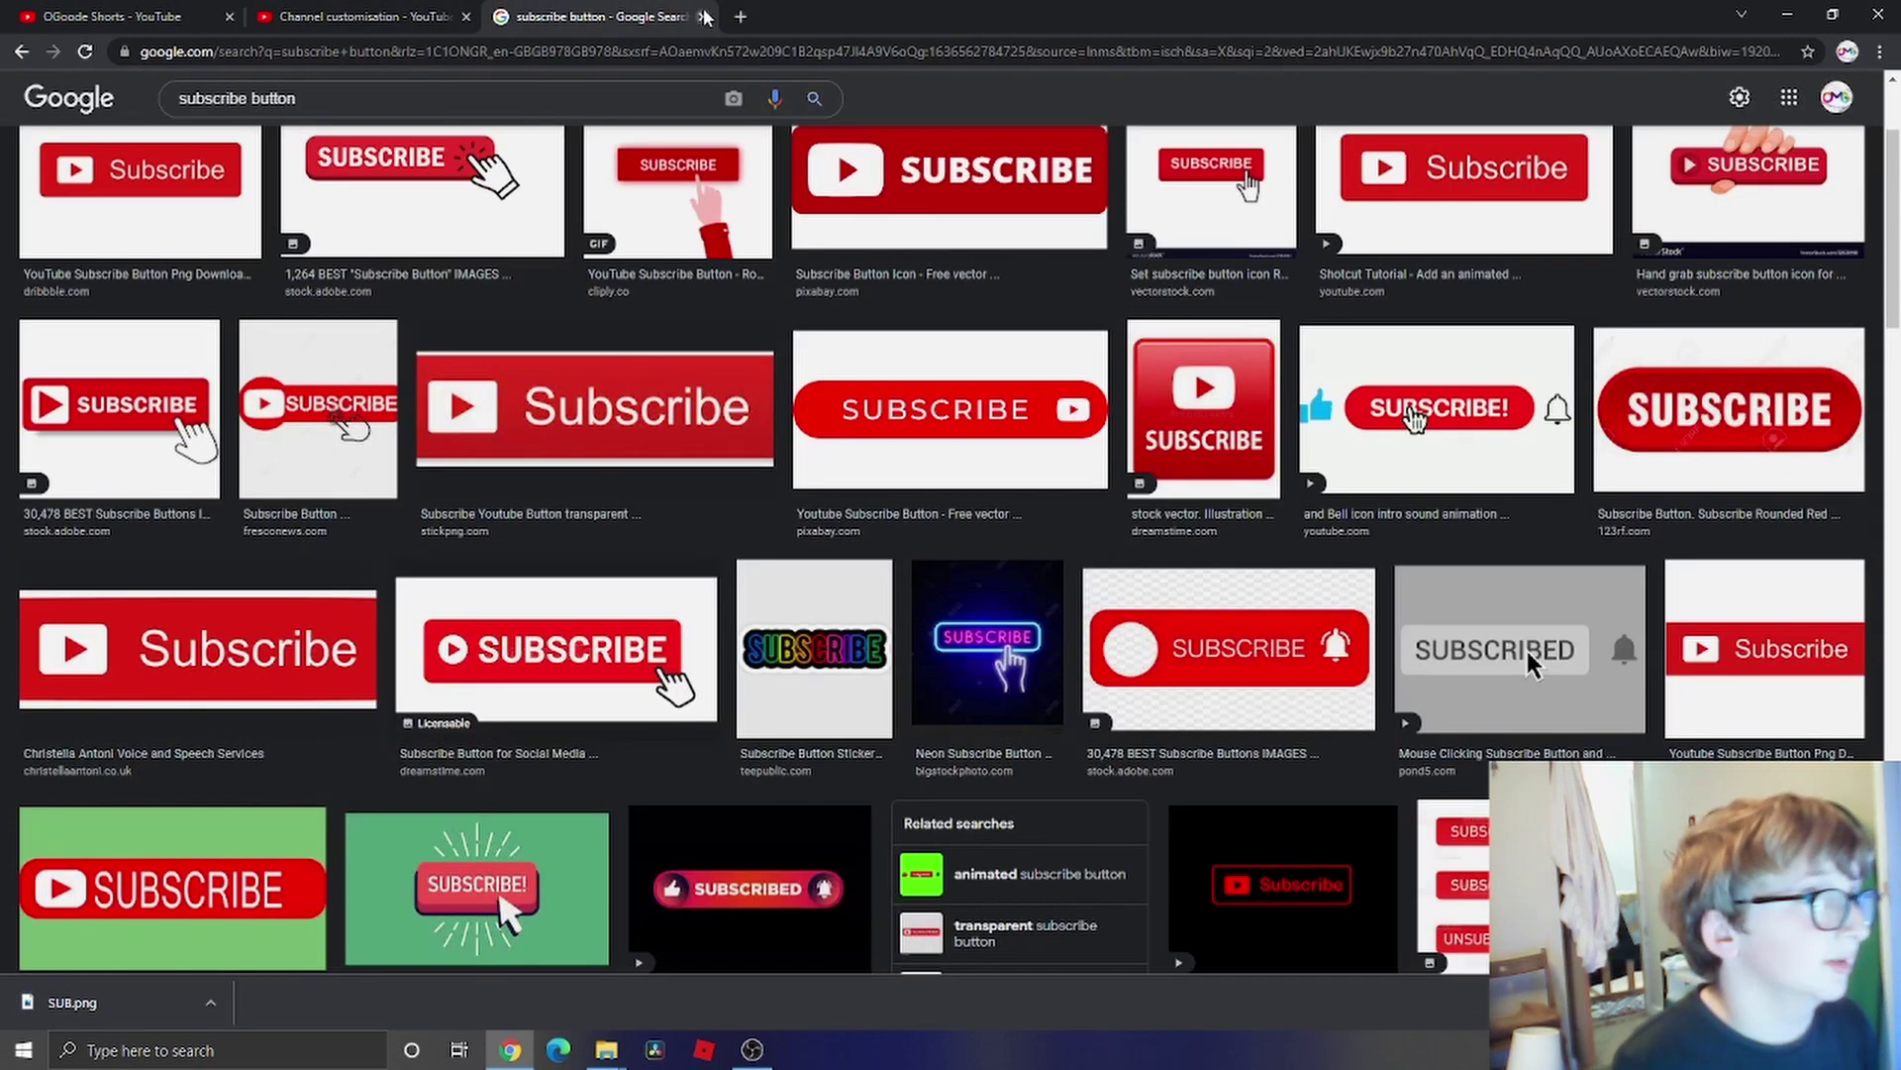
click(702, 16)
- Try SUB from Downloads as the video watermark, adjust its crop, then cancel and open a new tab
click(546, 802)
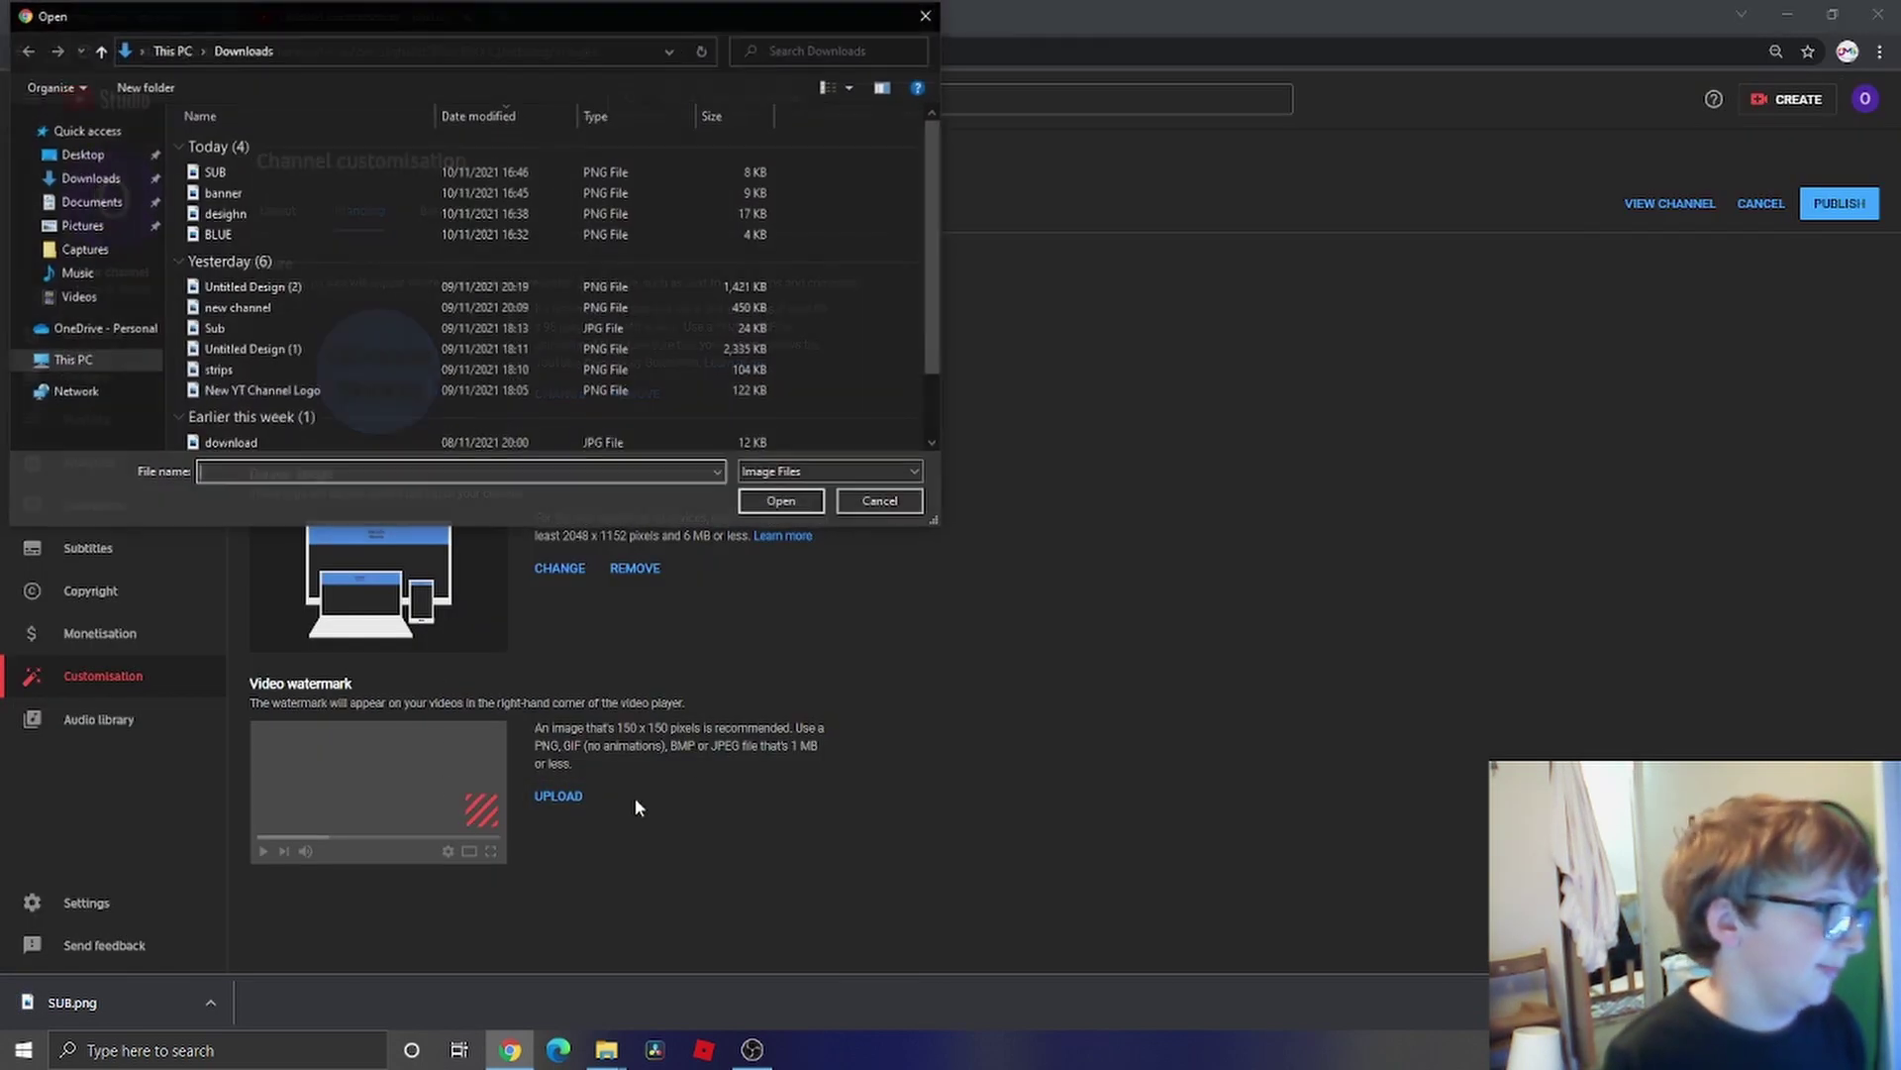
click(245, 171)
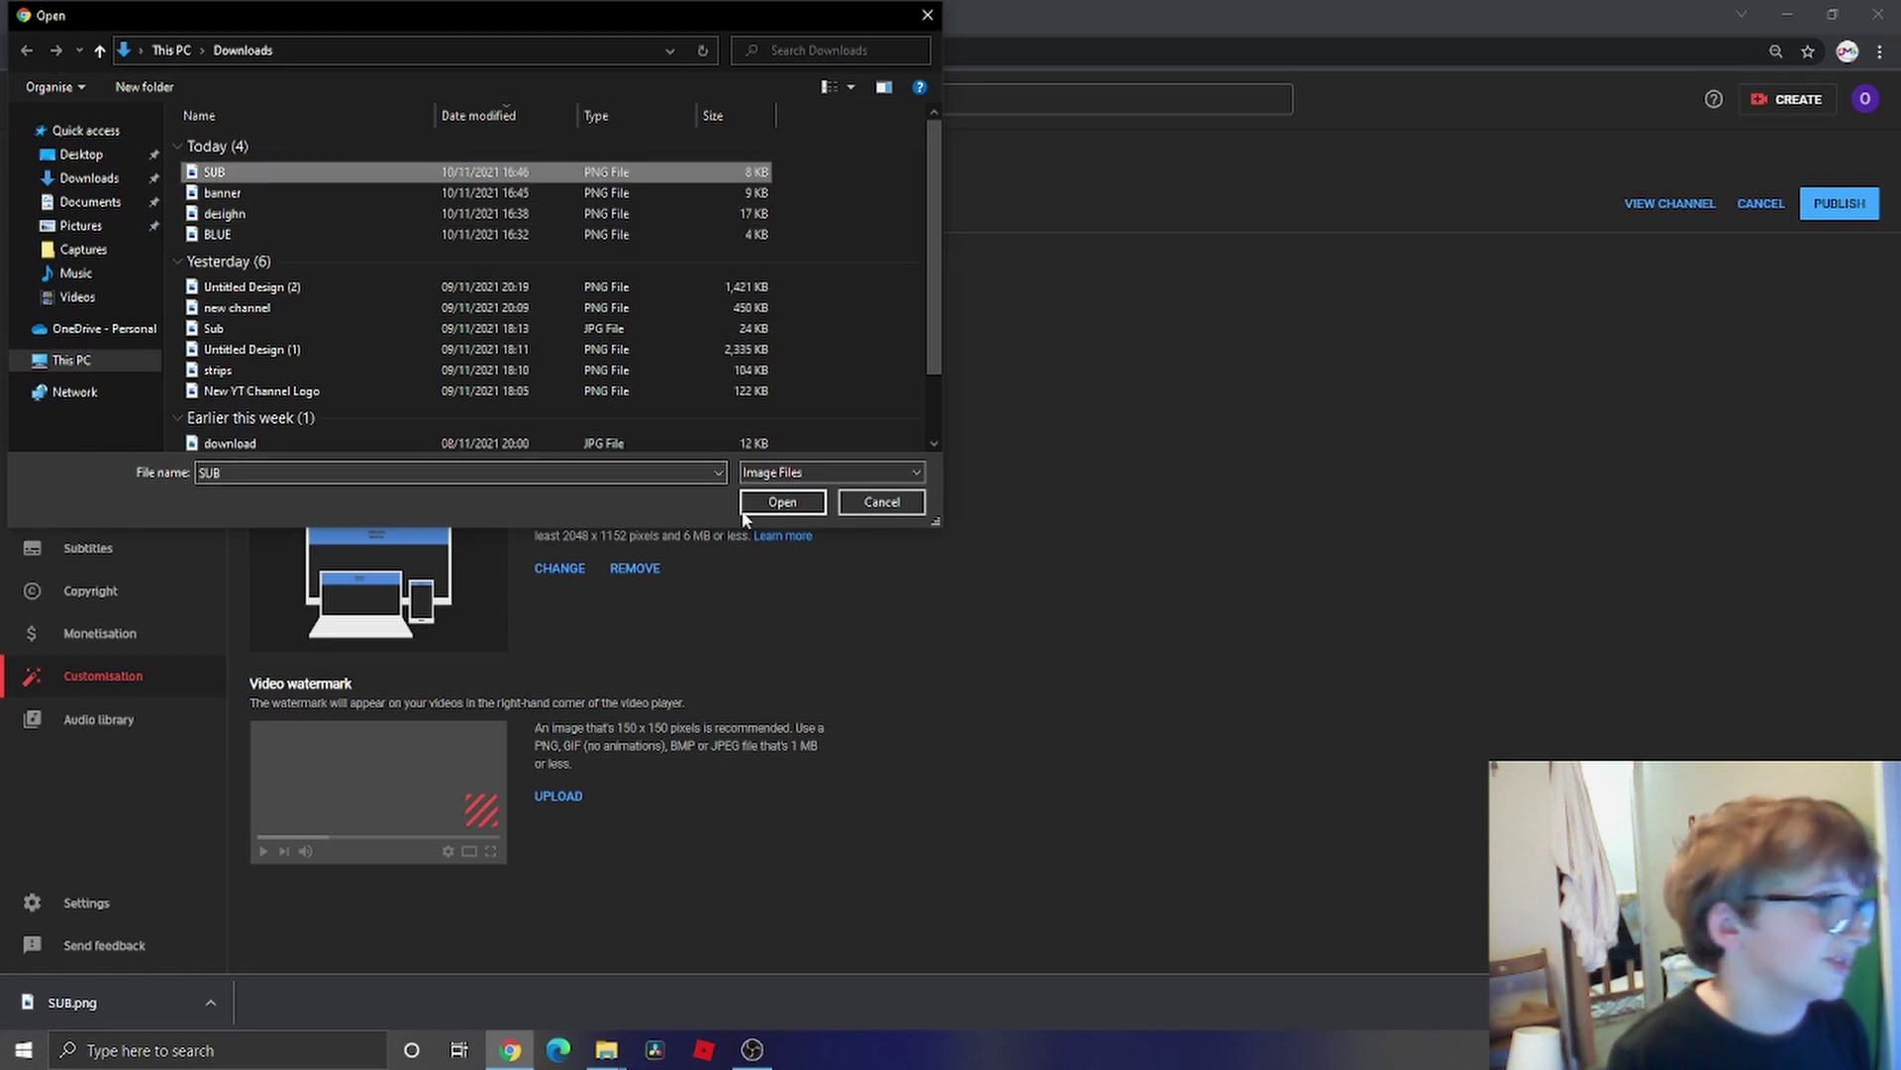
click(768, 505)
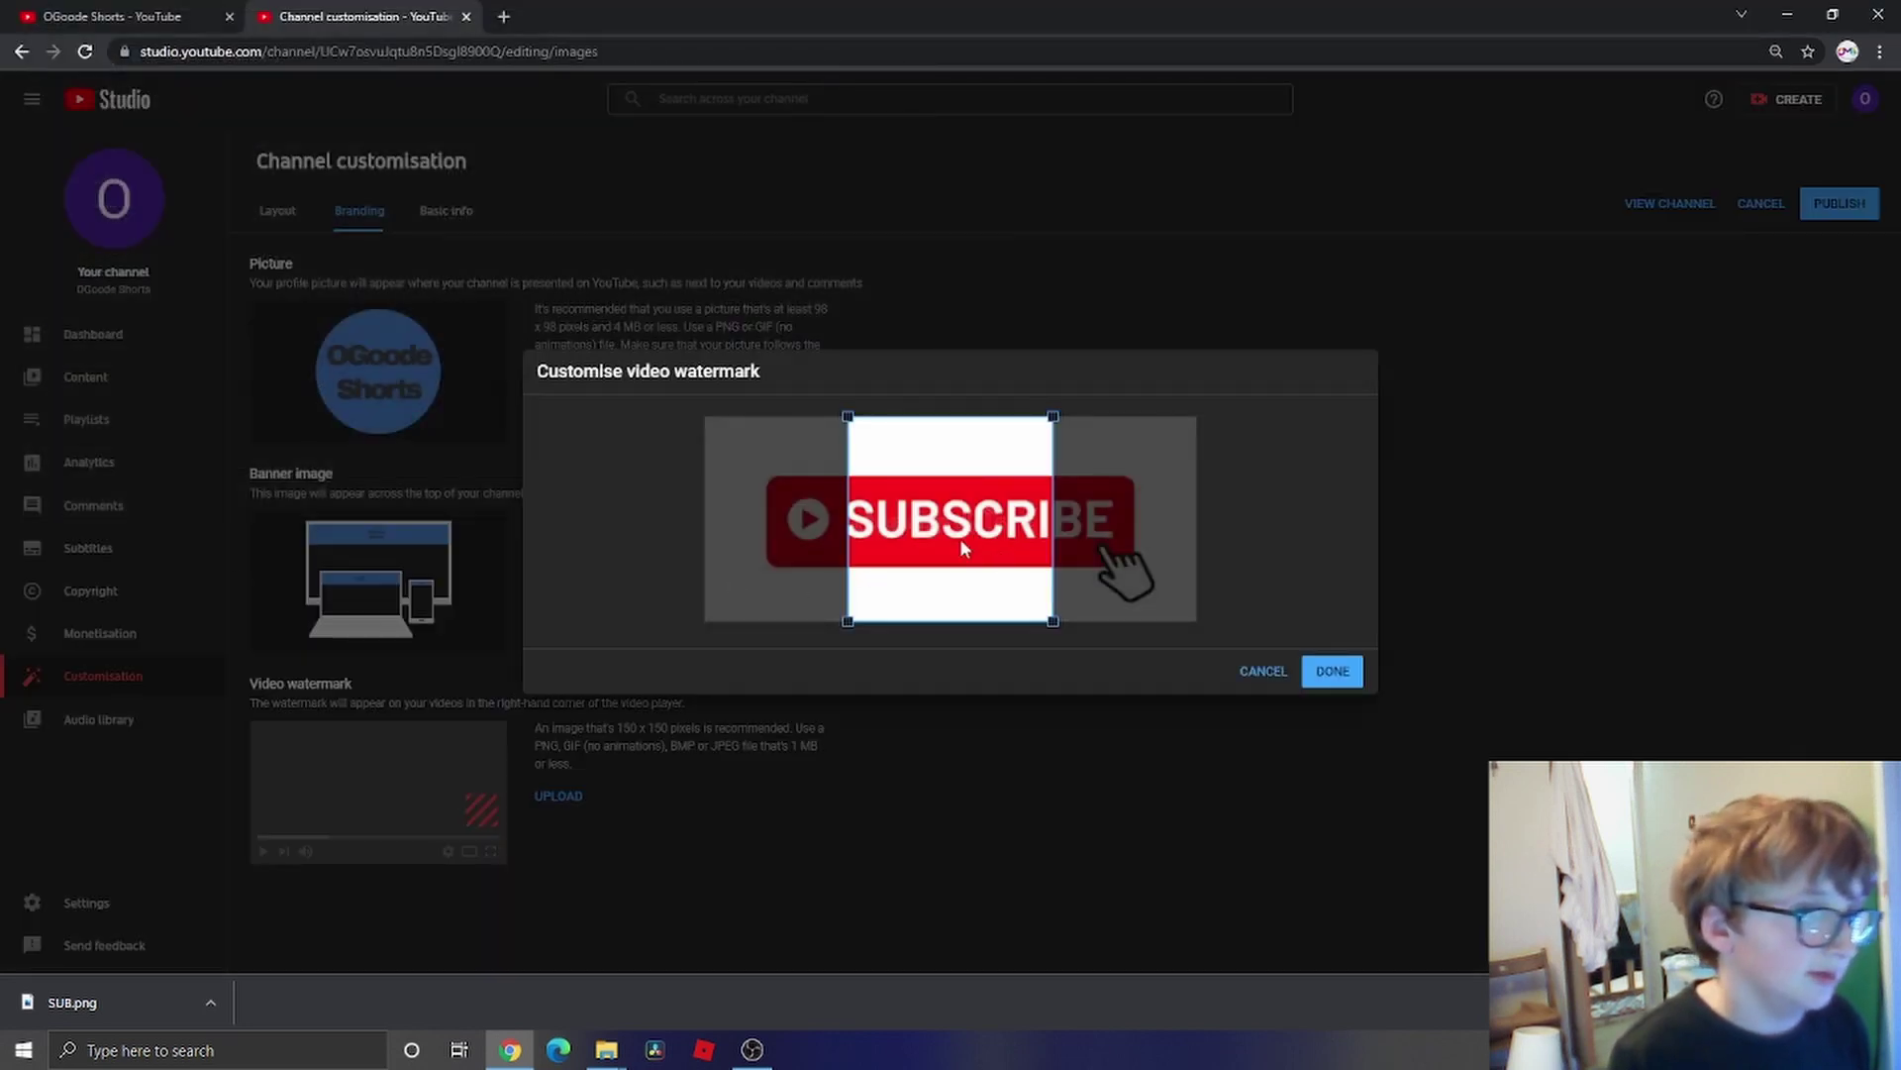
drag(960, 537, 637, 378)
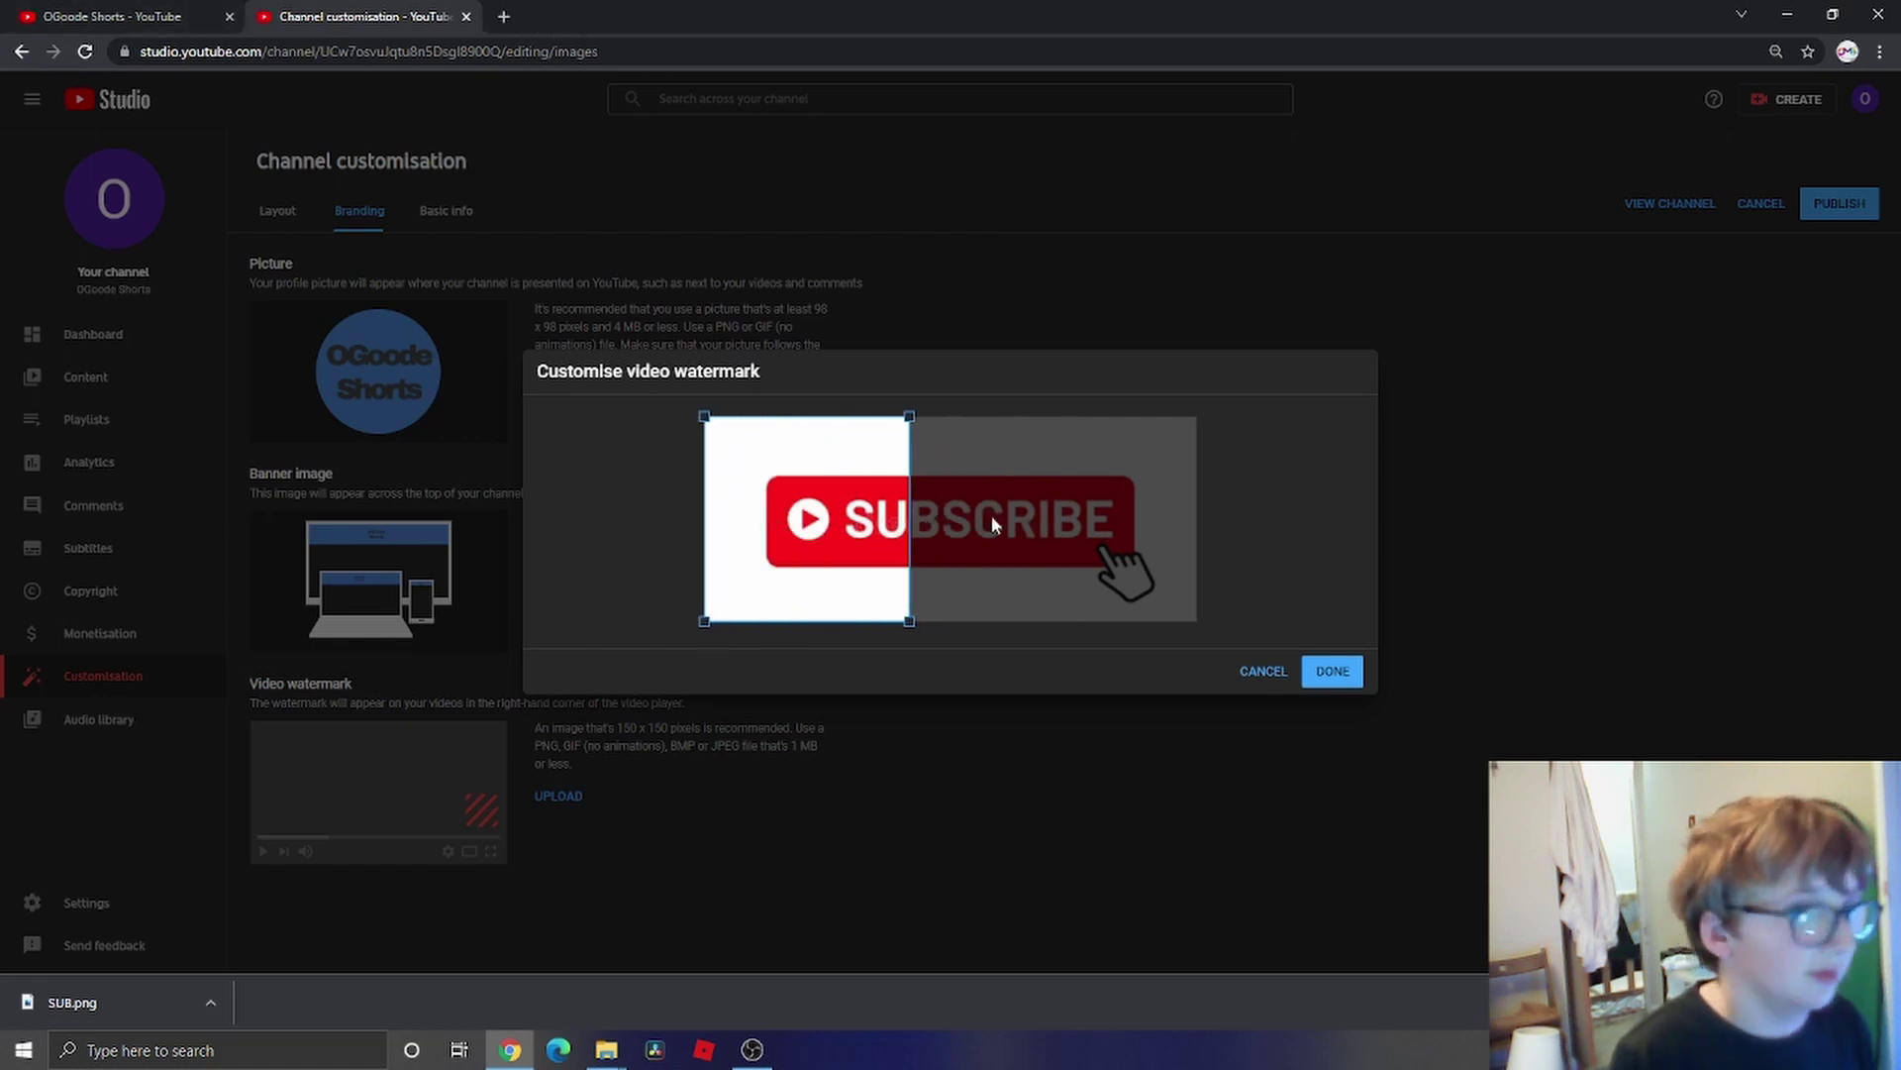
click(1251, 674)
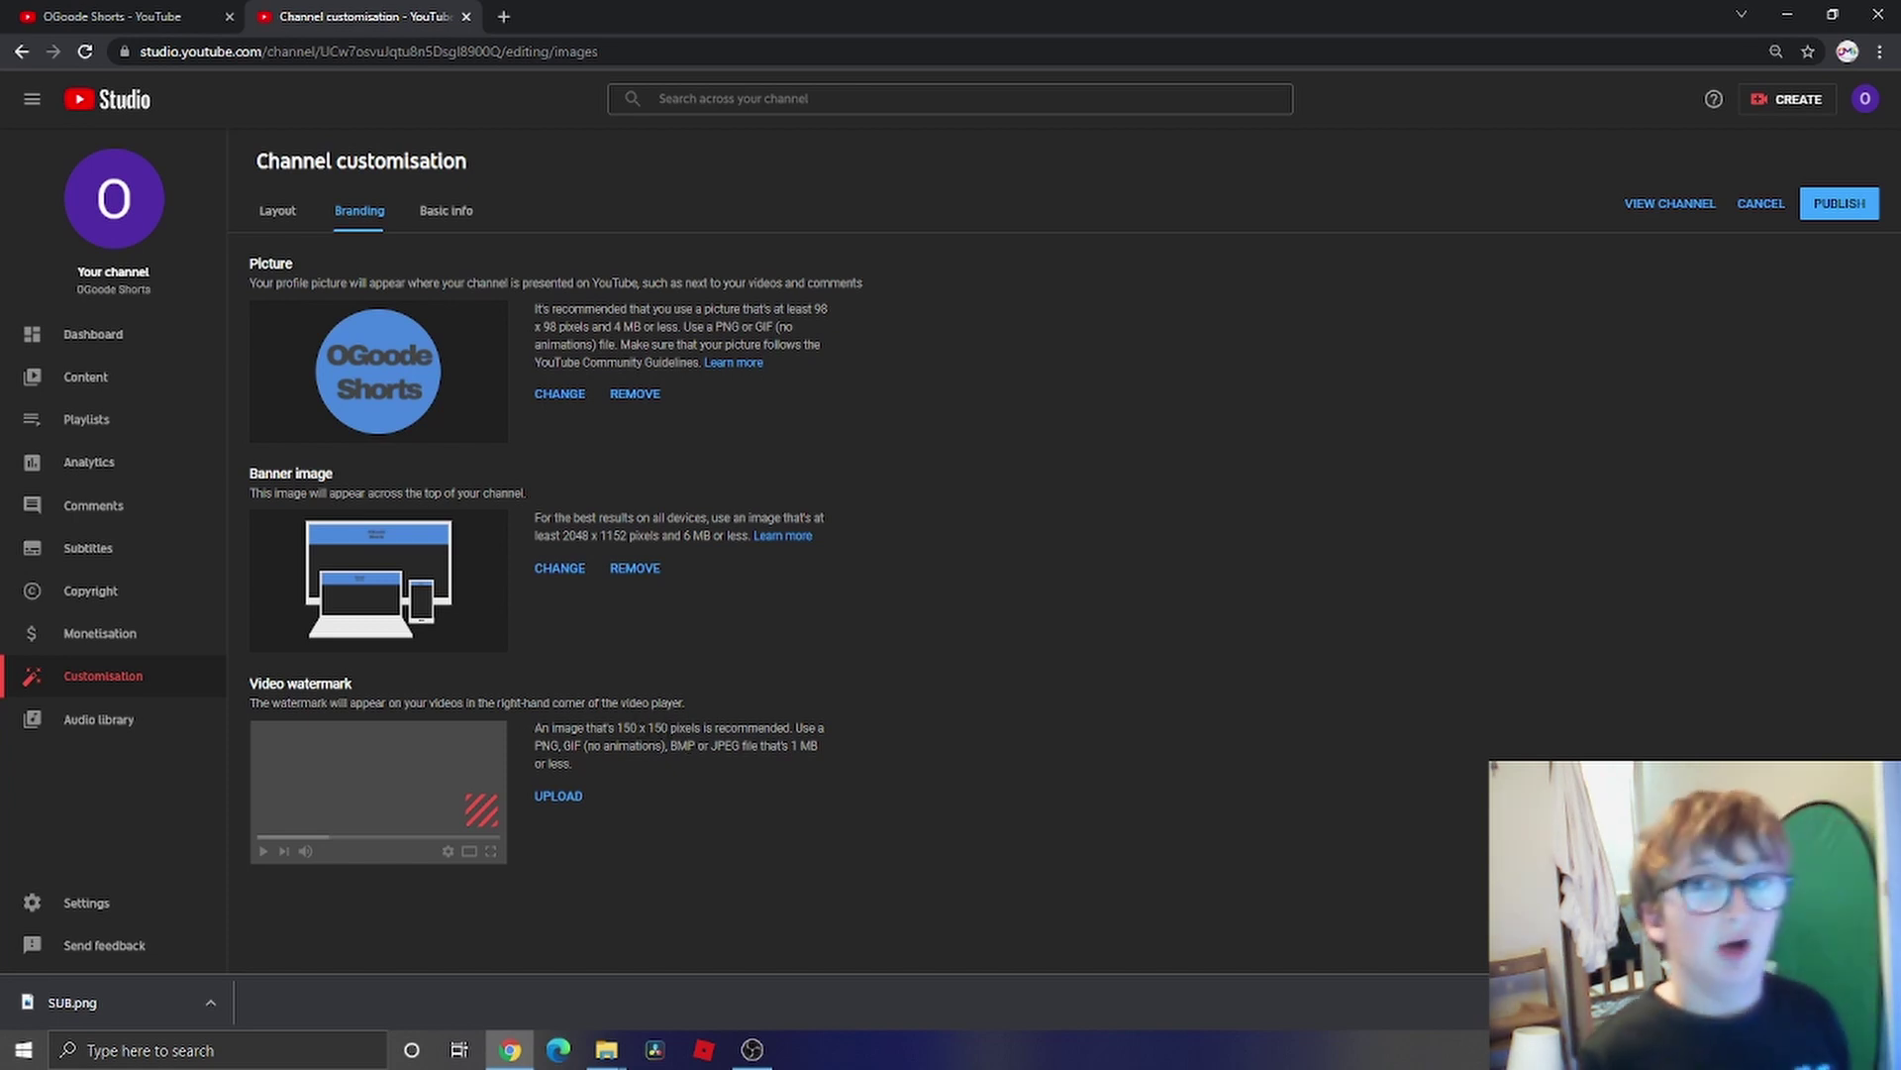
click(502, 18)
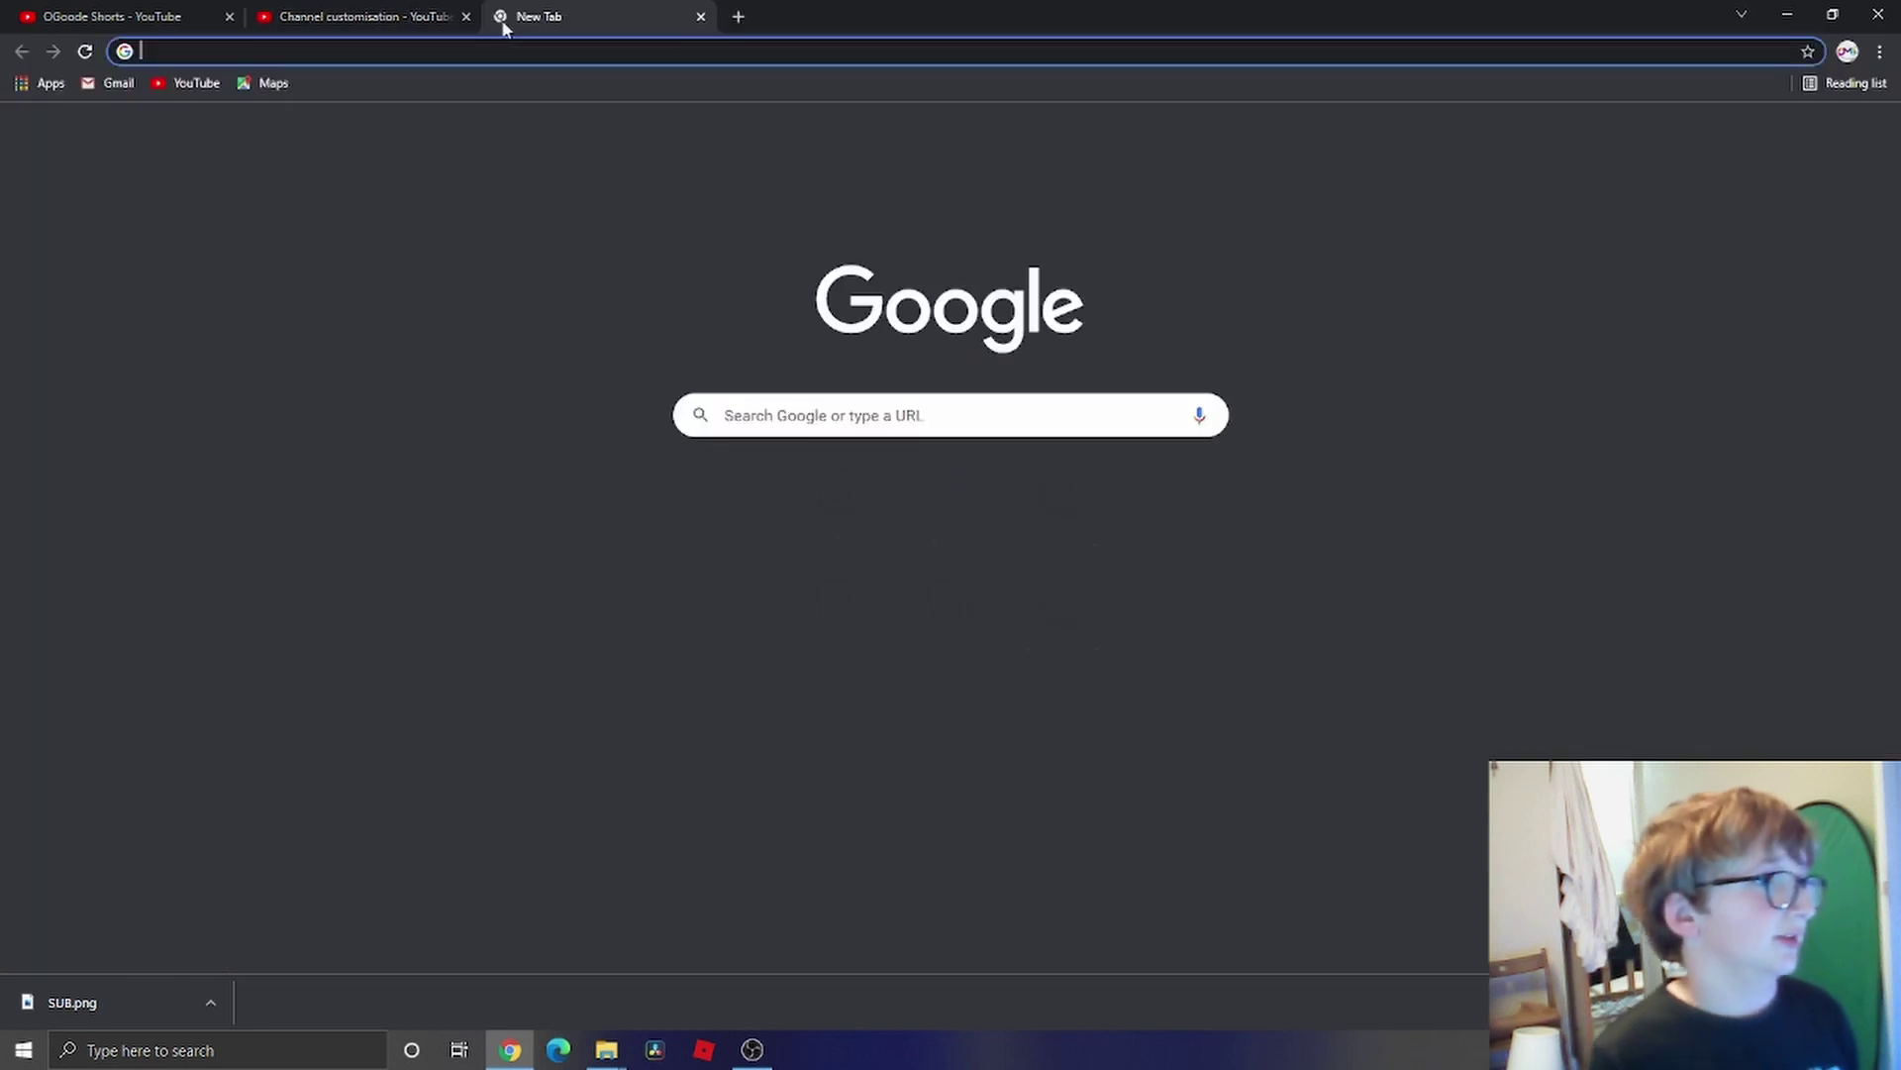
- Search Google Images for 'subscribe button' and preview the first Subscribe image
text(subscribe button)
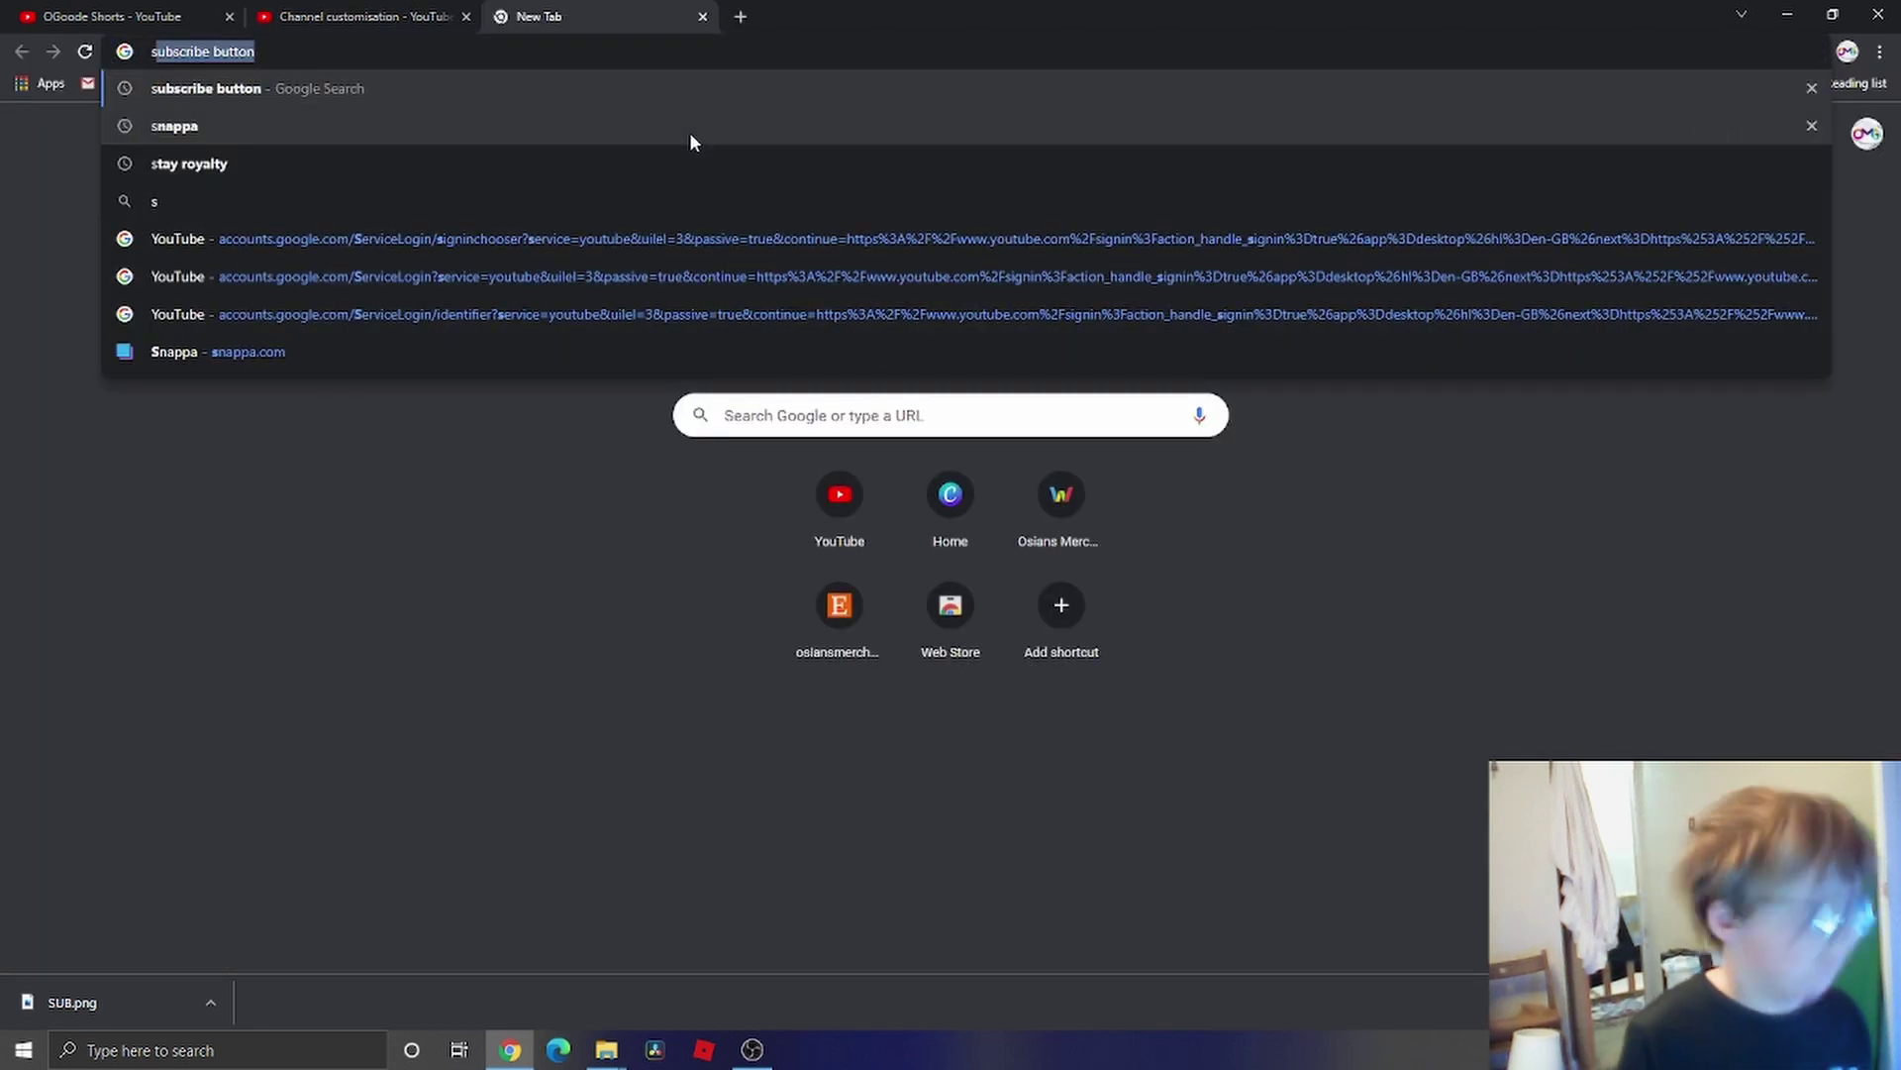
key(Return)
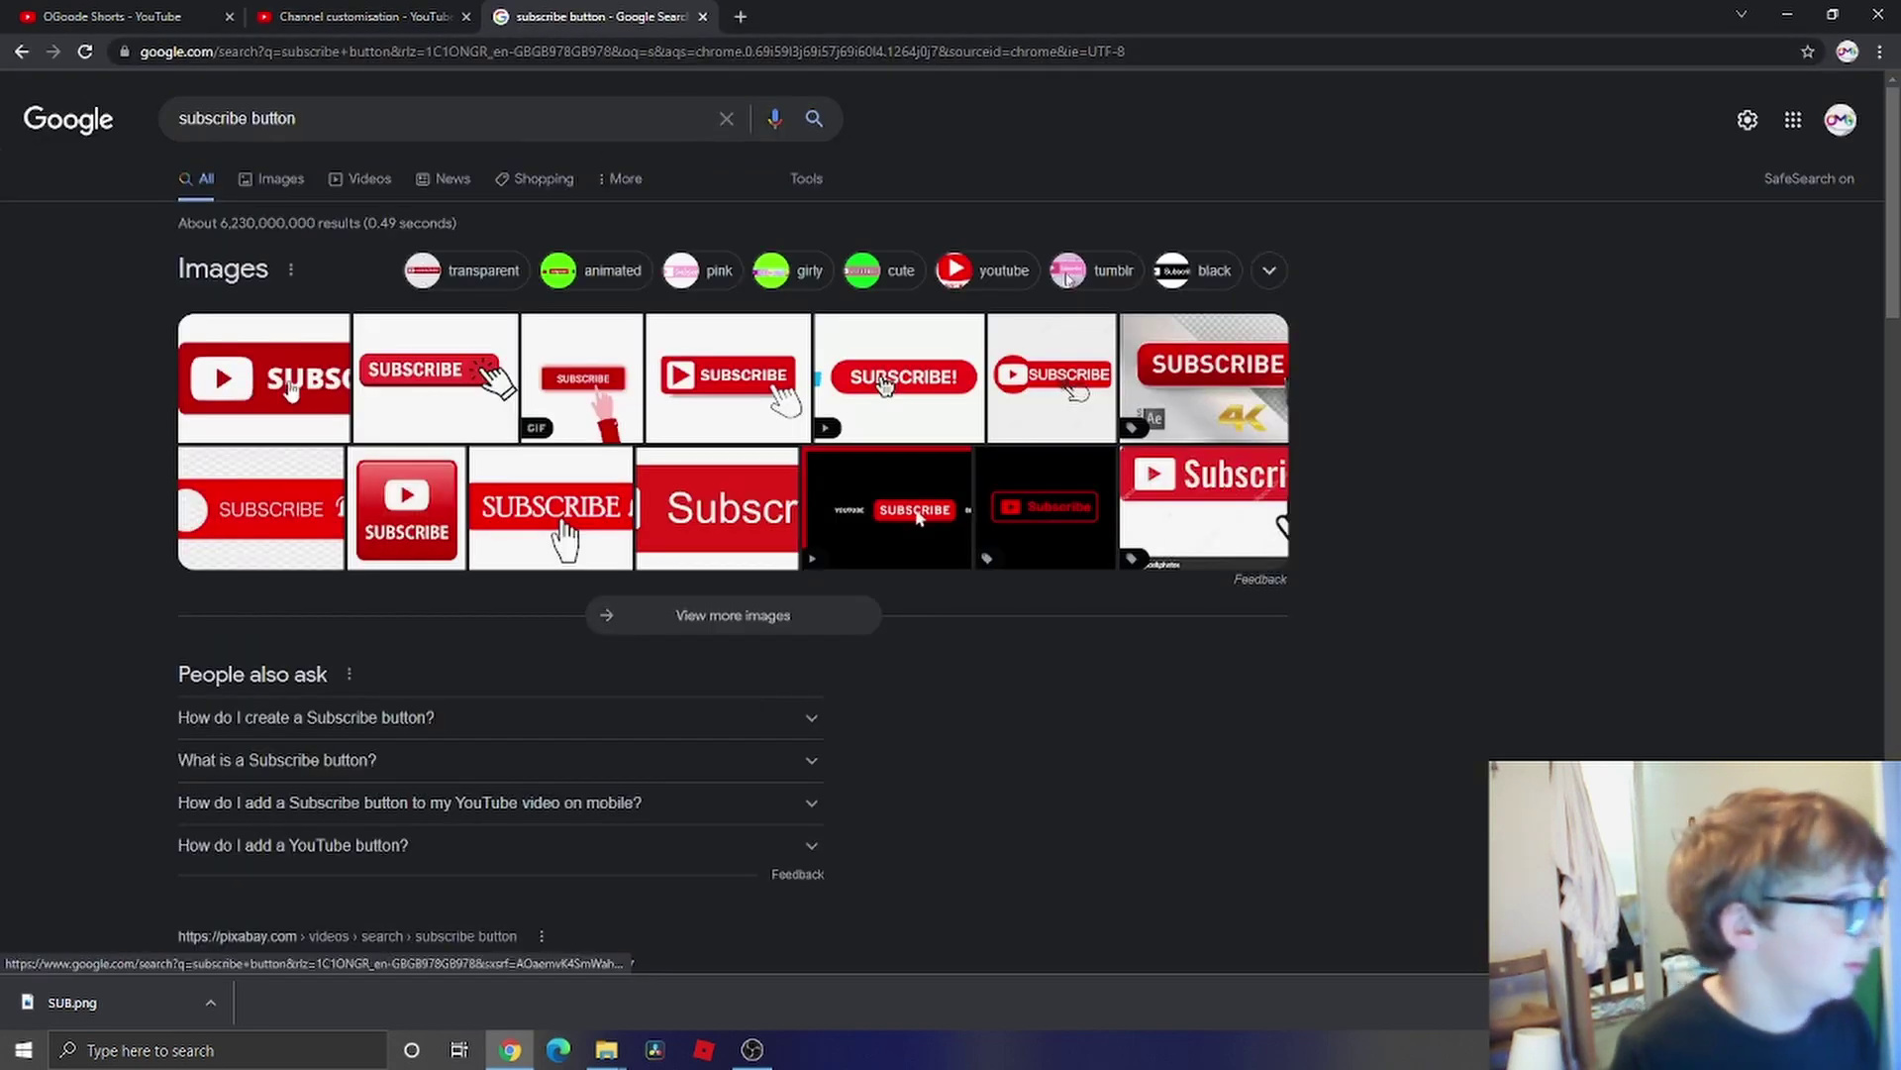
click(263, 184)
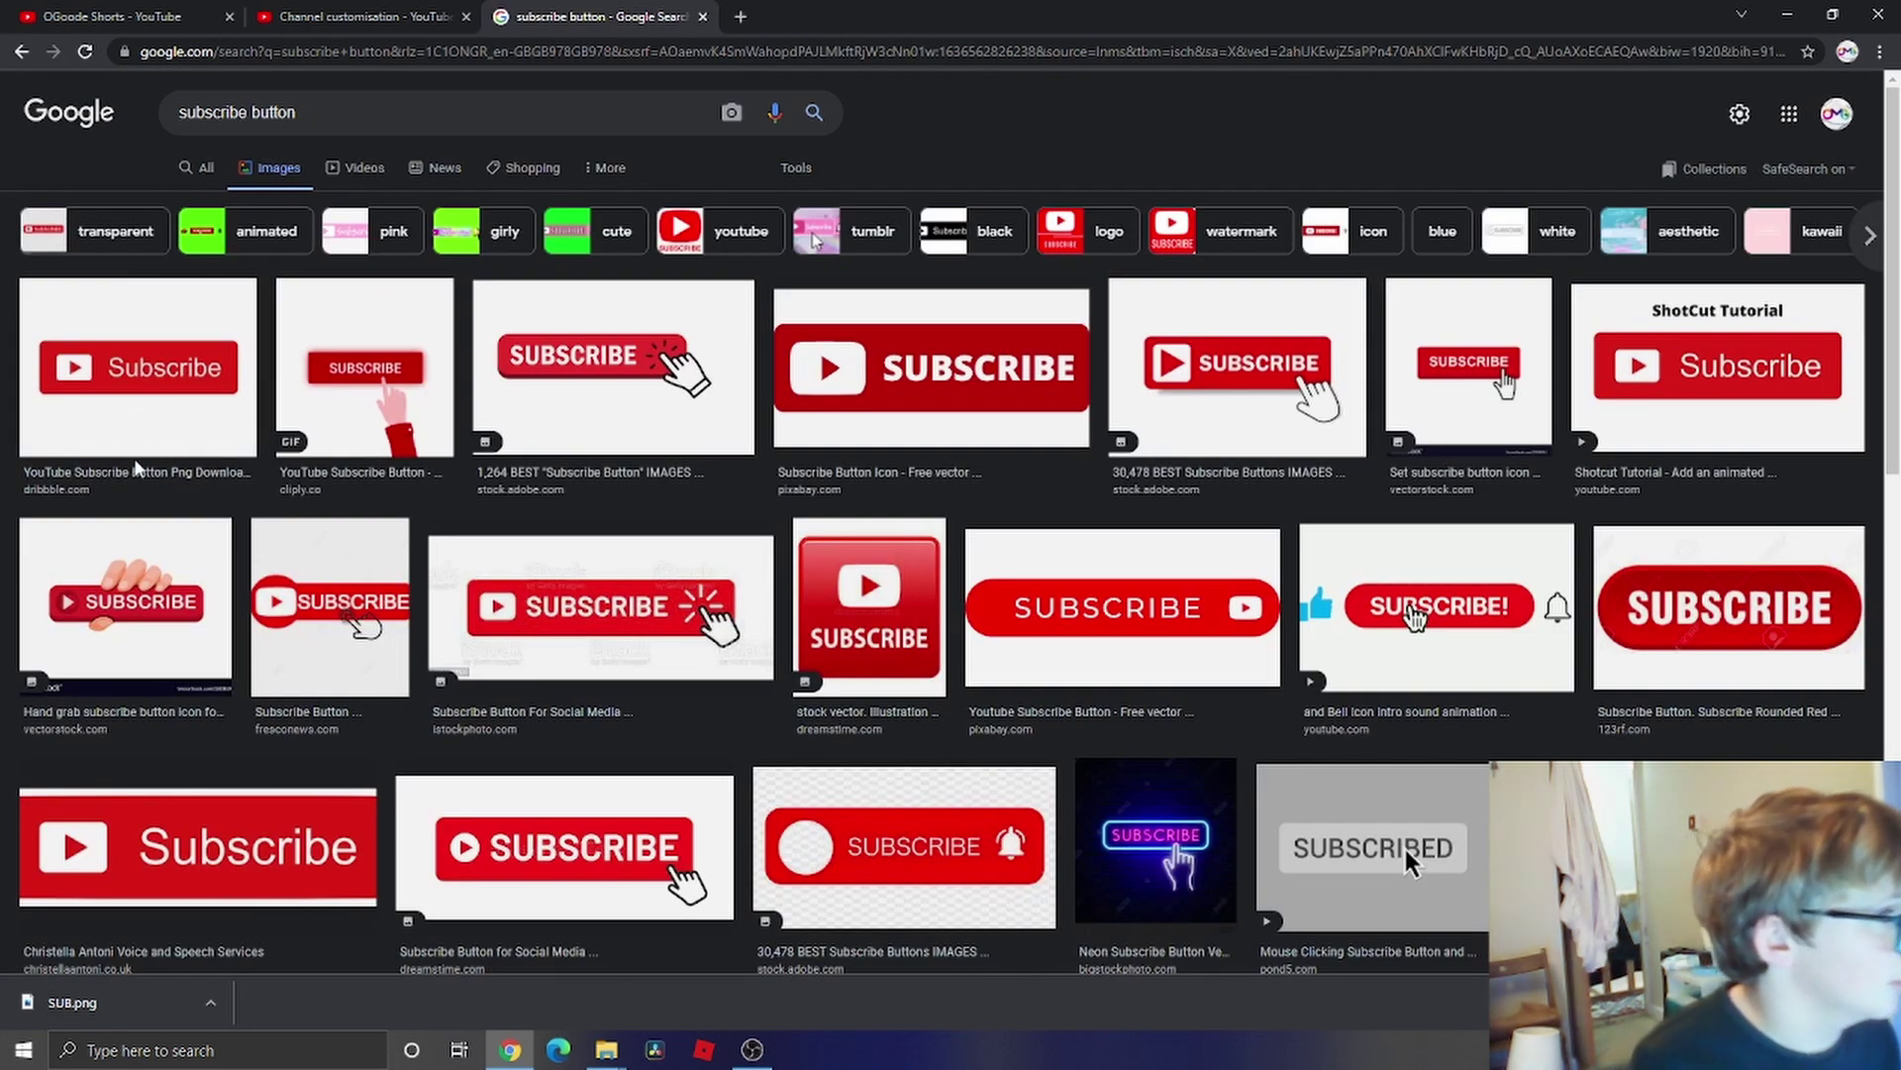
right_click(119, 424)
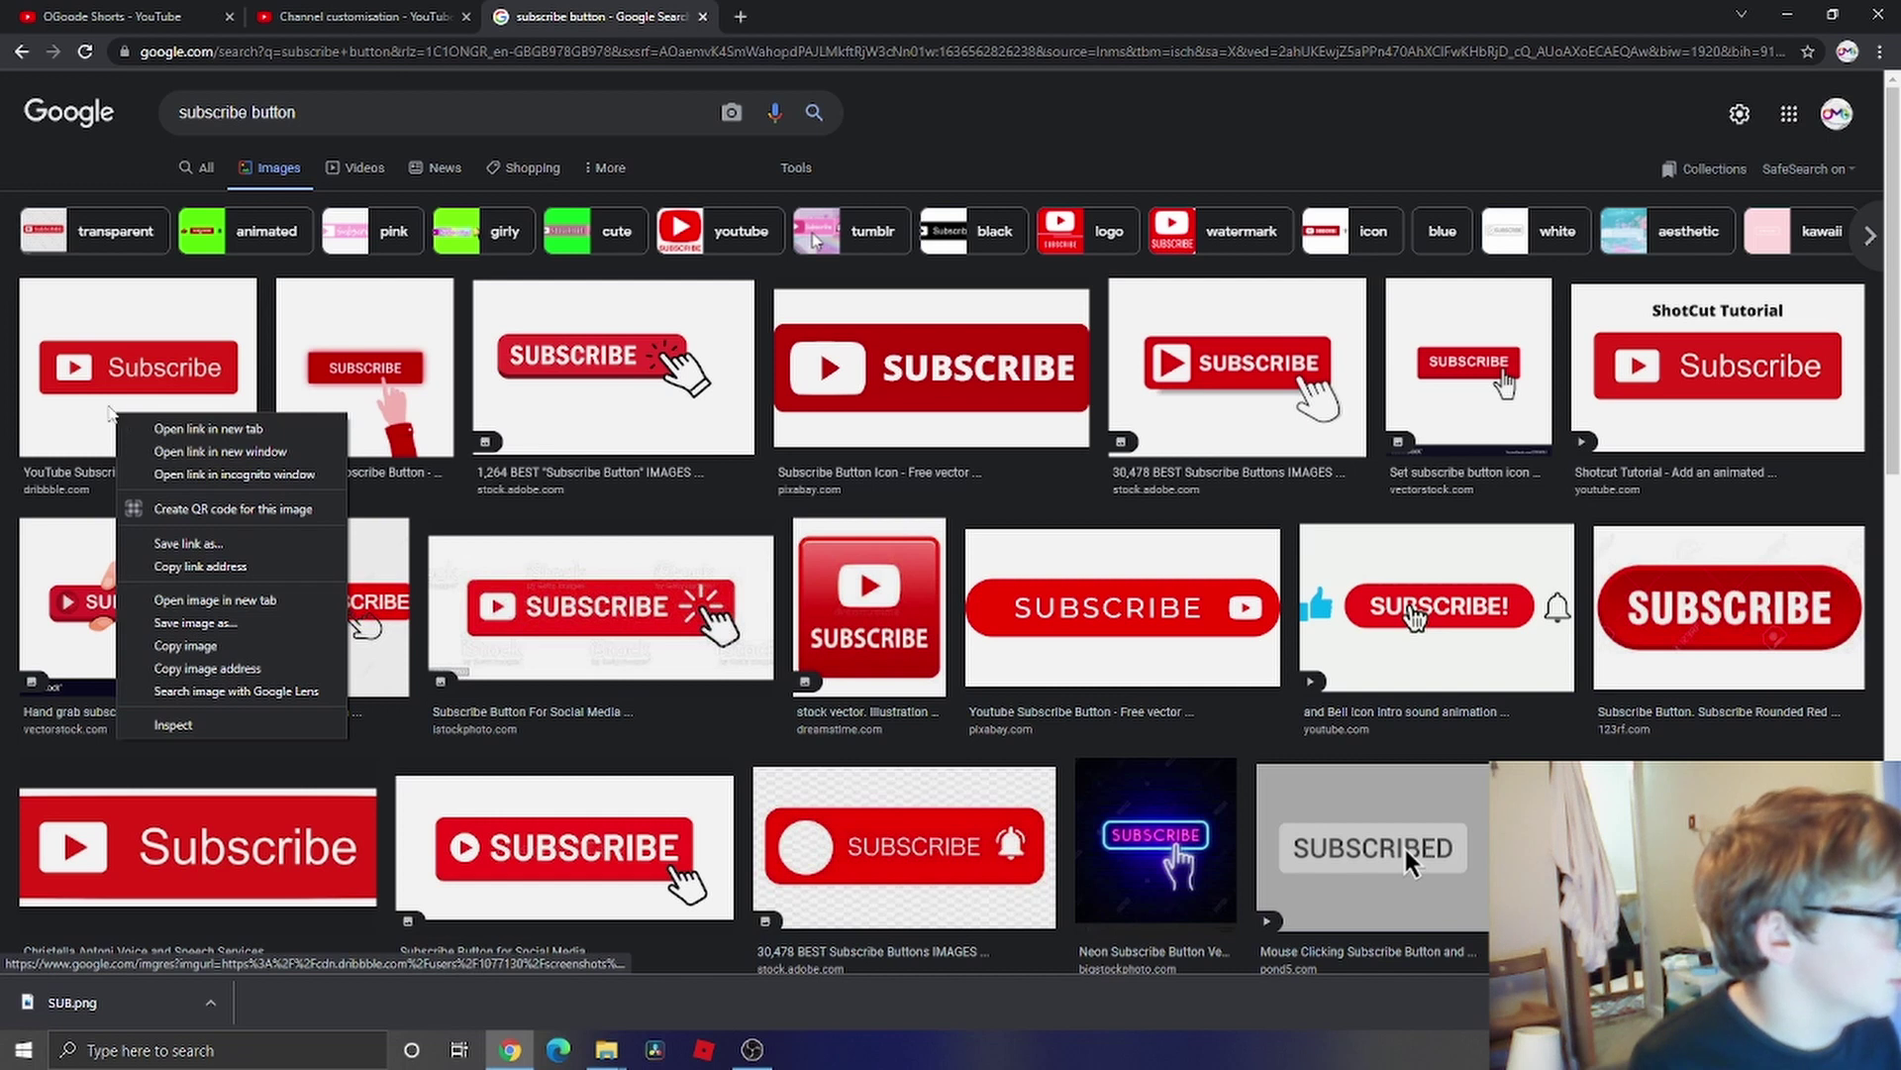
click(118, 424)
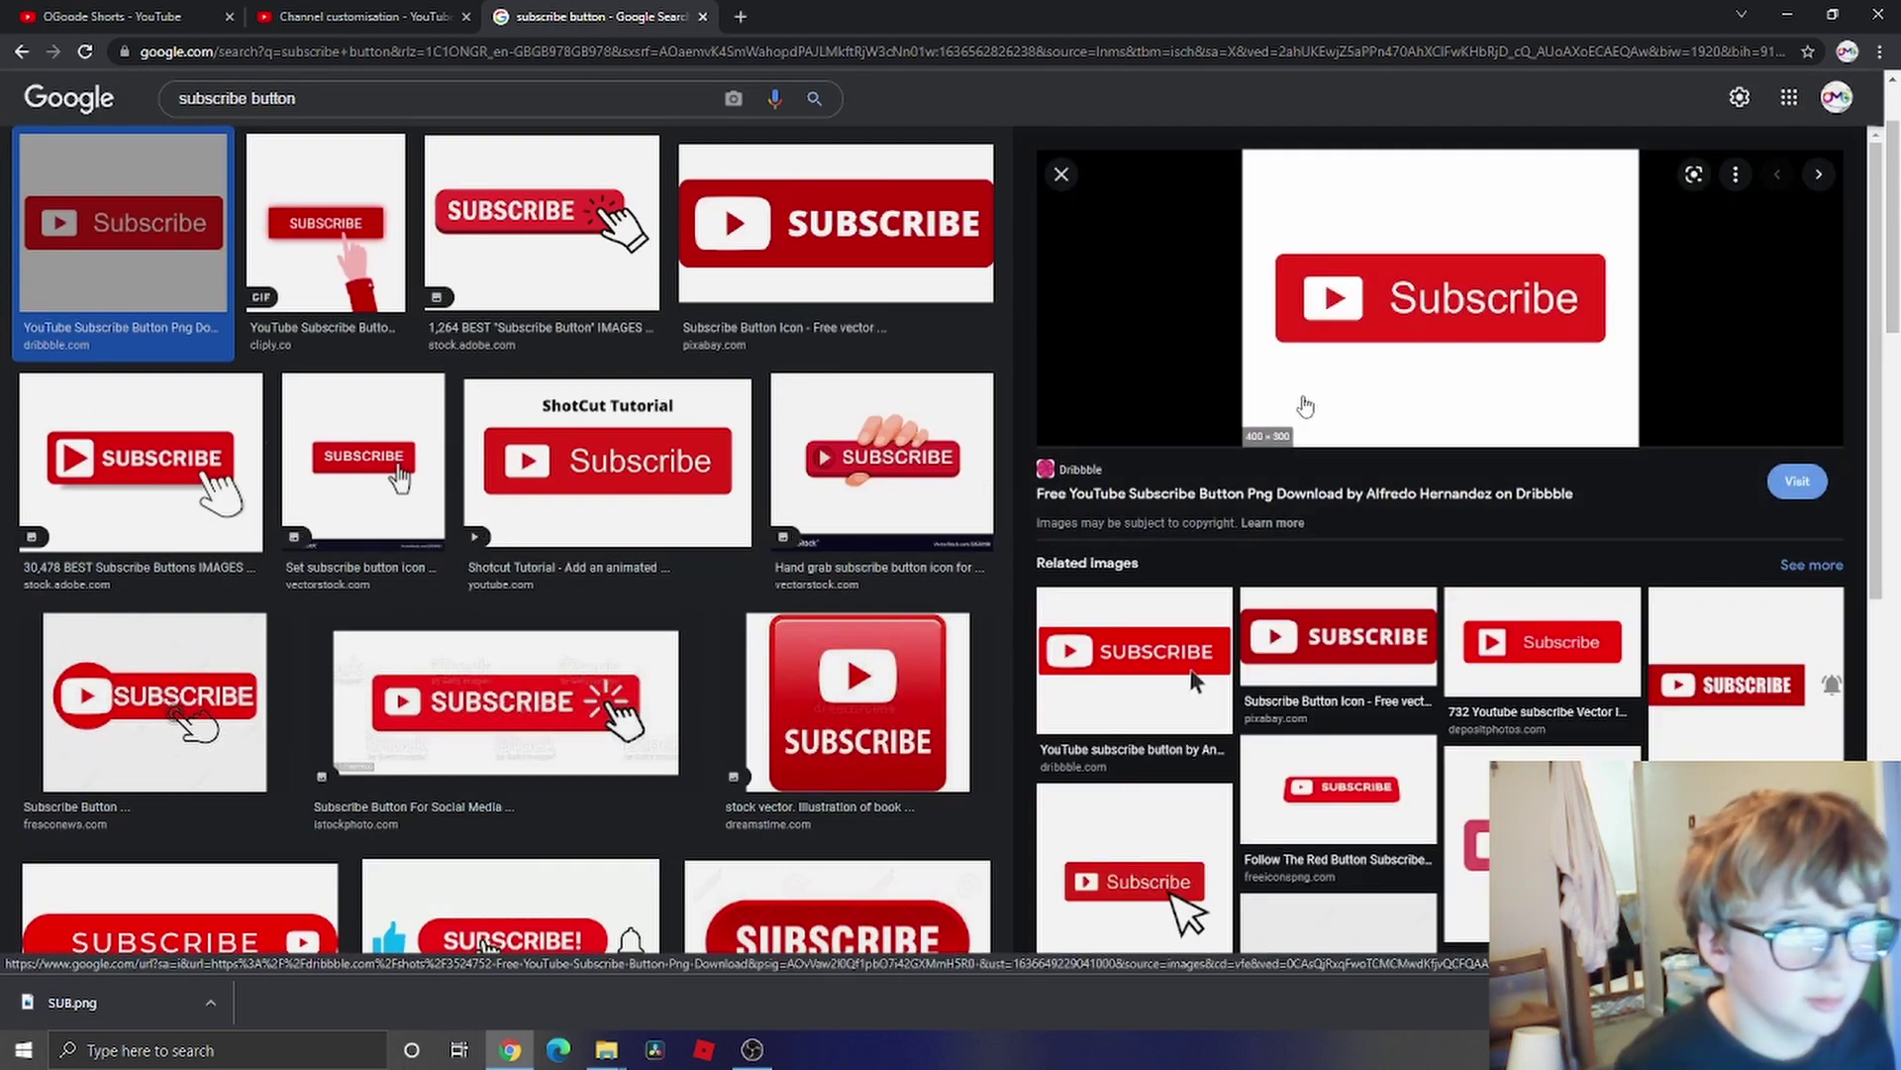
- Save the previewed image as SUB1 and return to YouTube Studio
right_click(1353, 340)
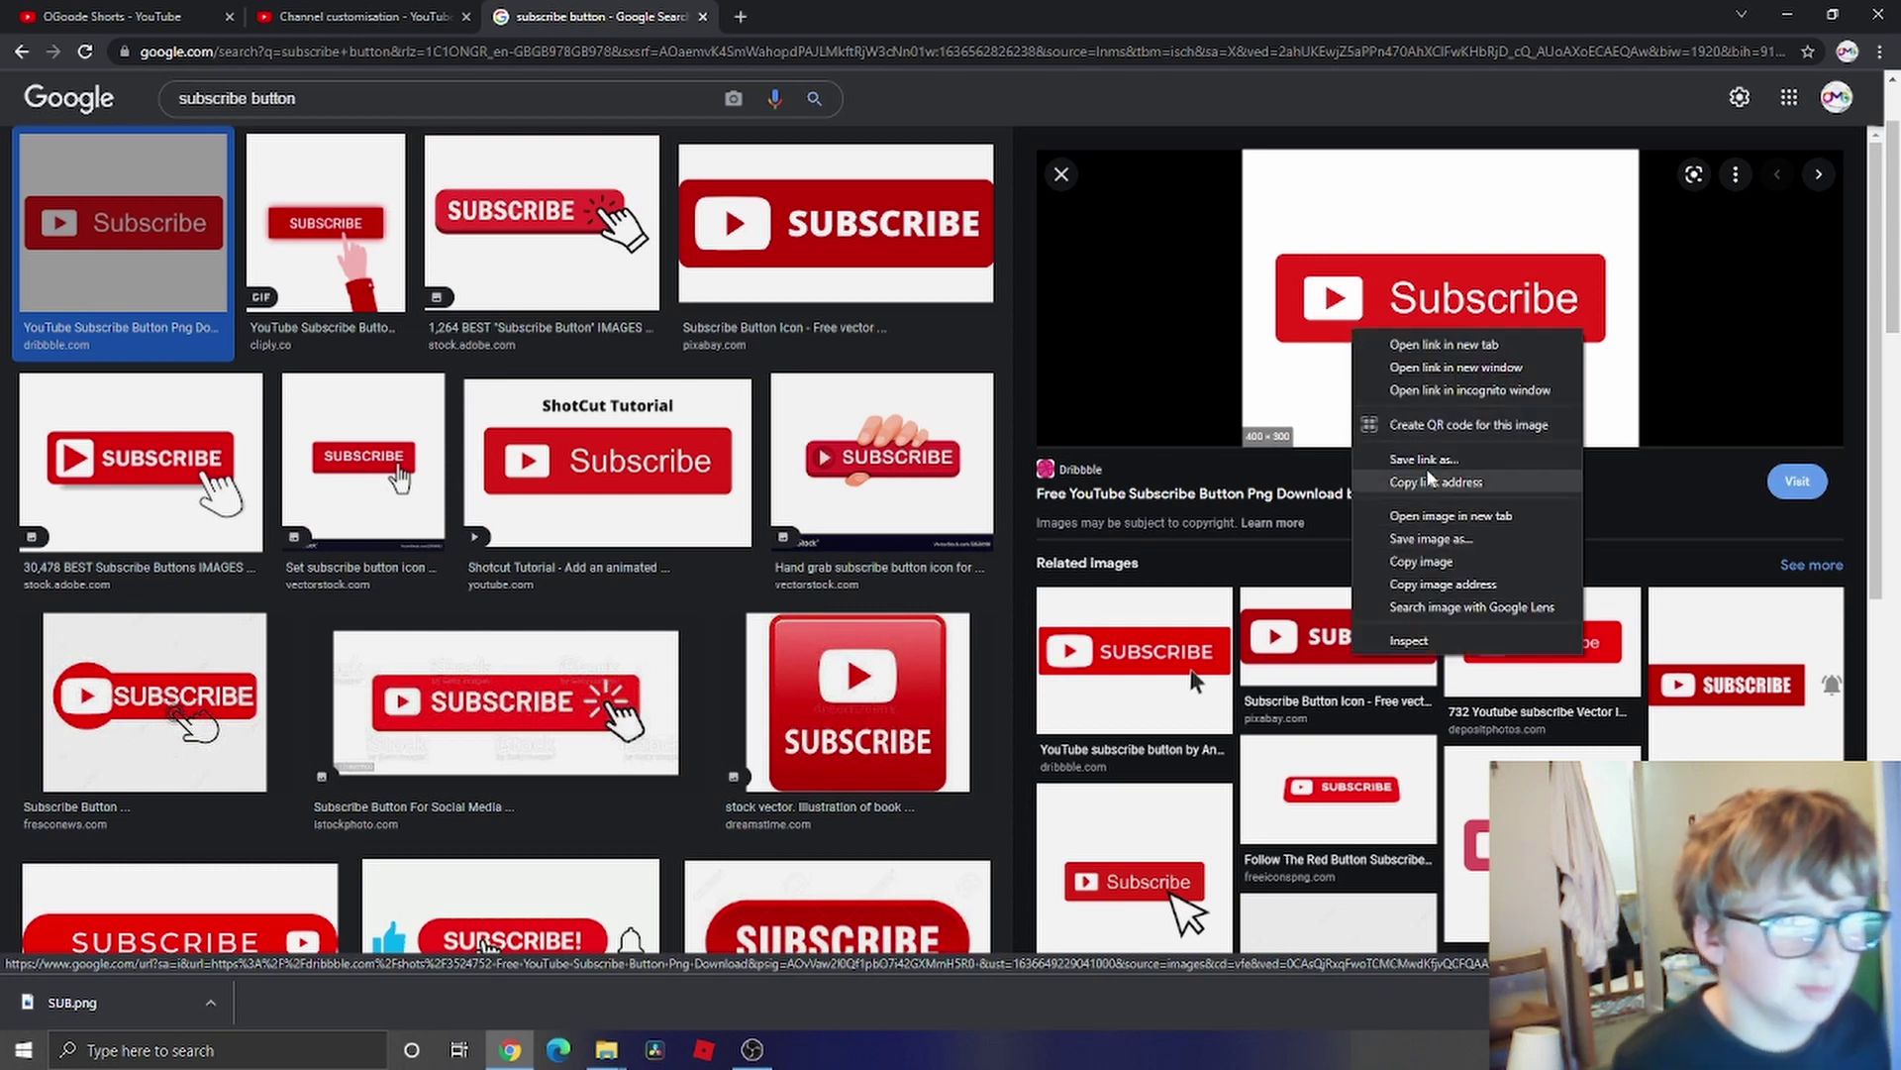
click(1431, 538)
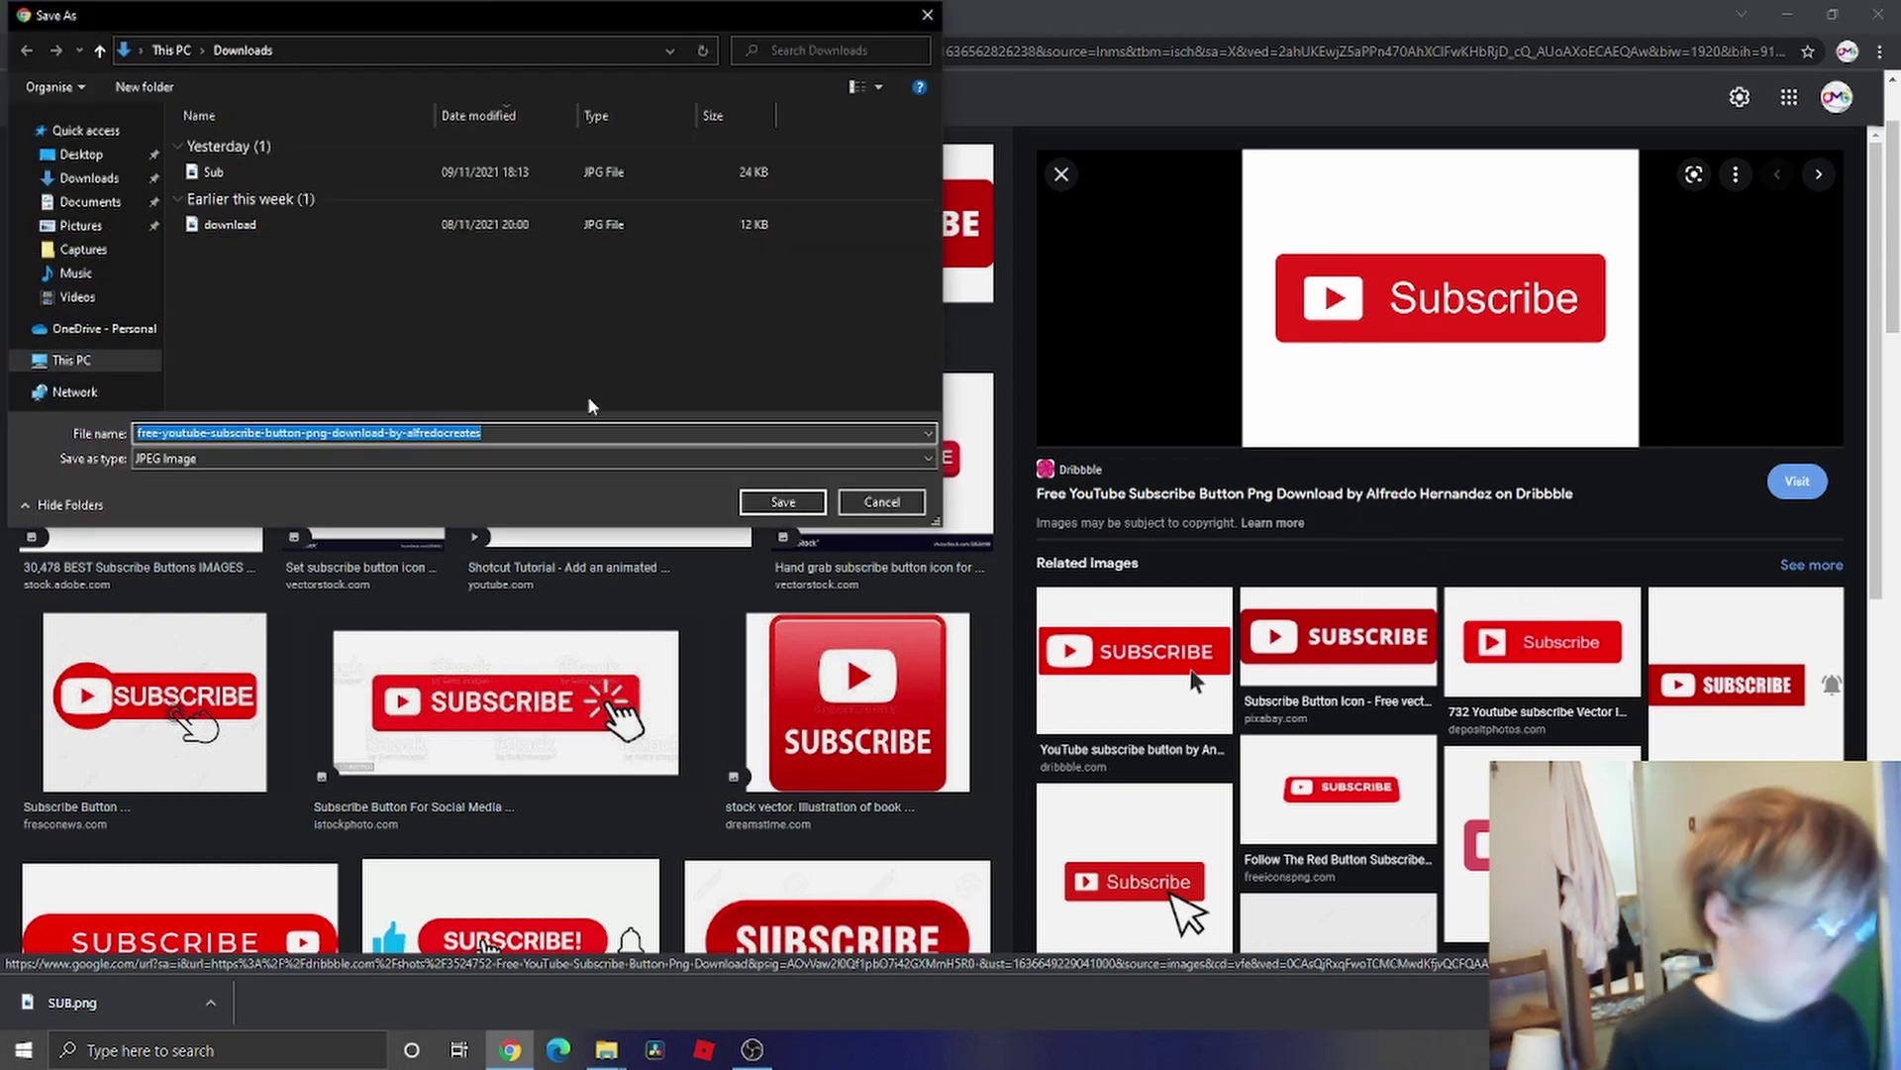
key(BackSpace)
text(S)
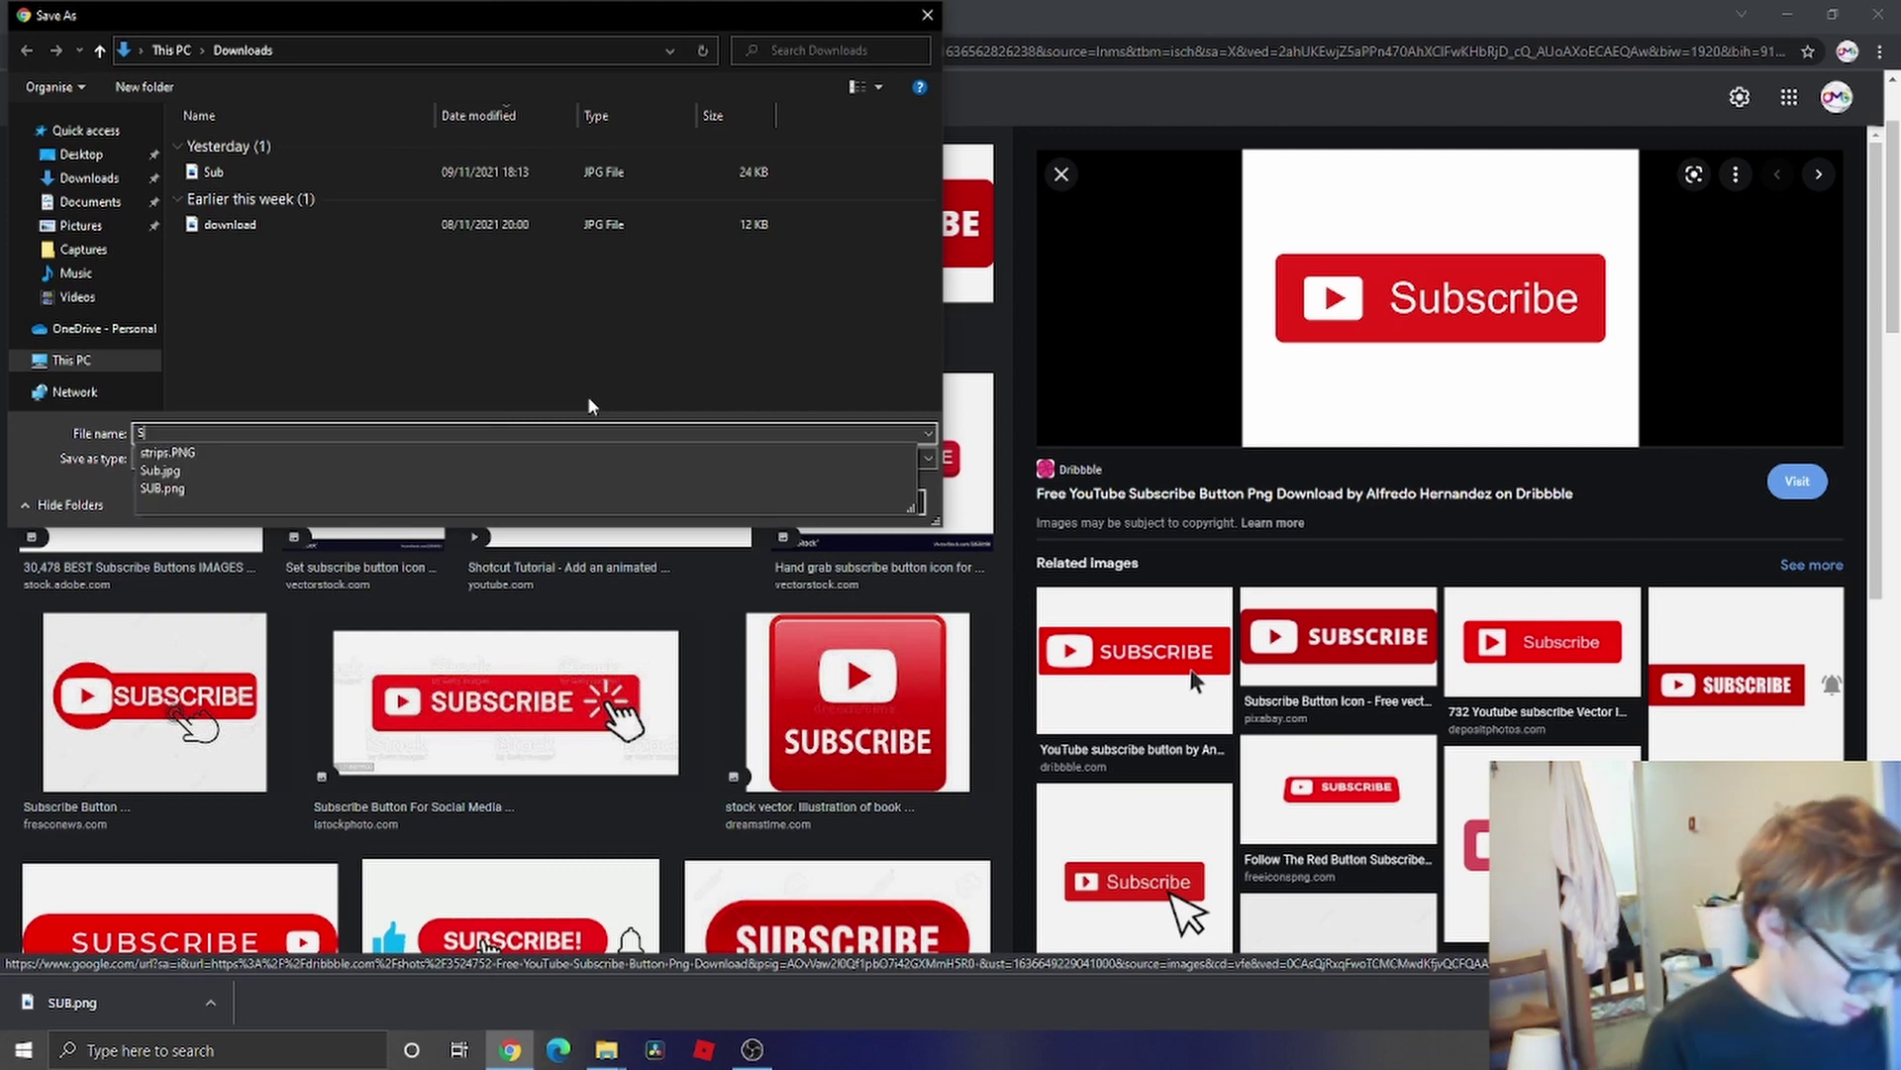
text(UB1)
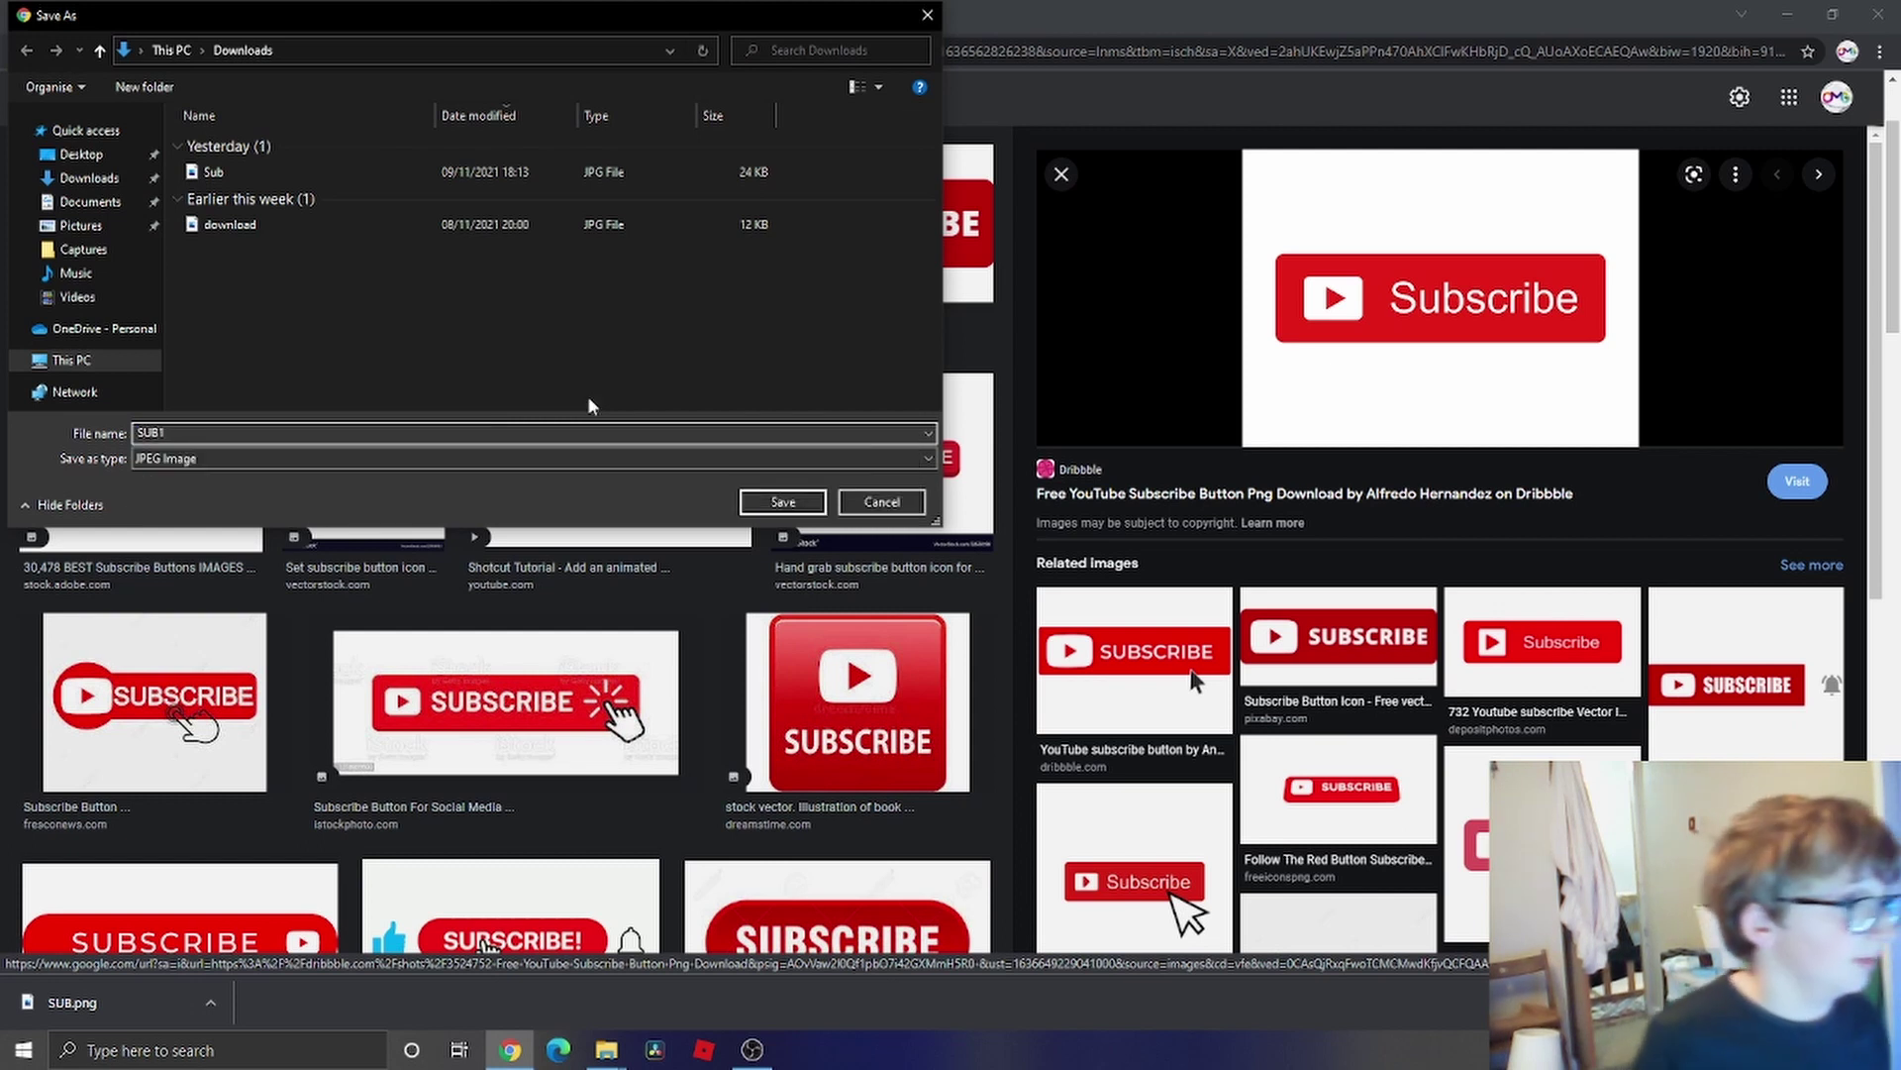
key(Return)
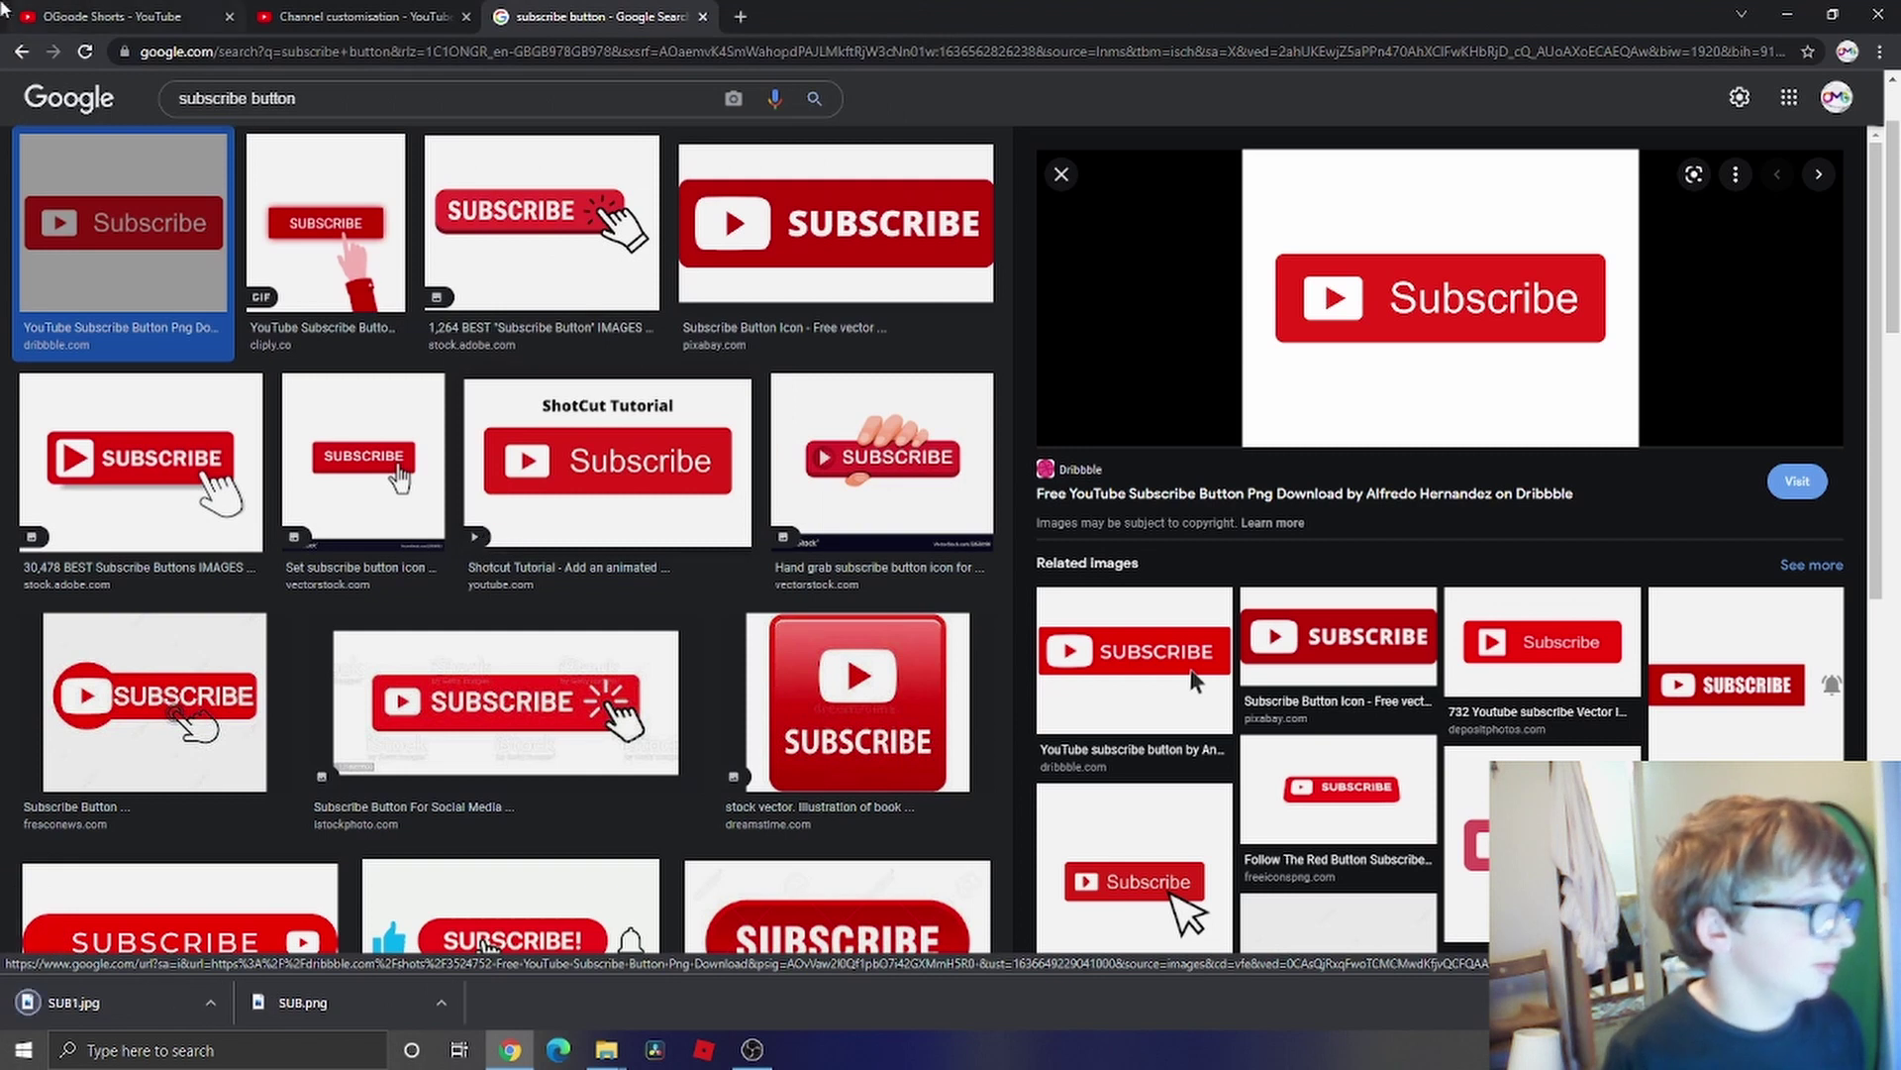
click(285, 10)
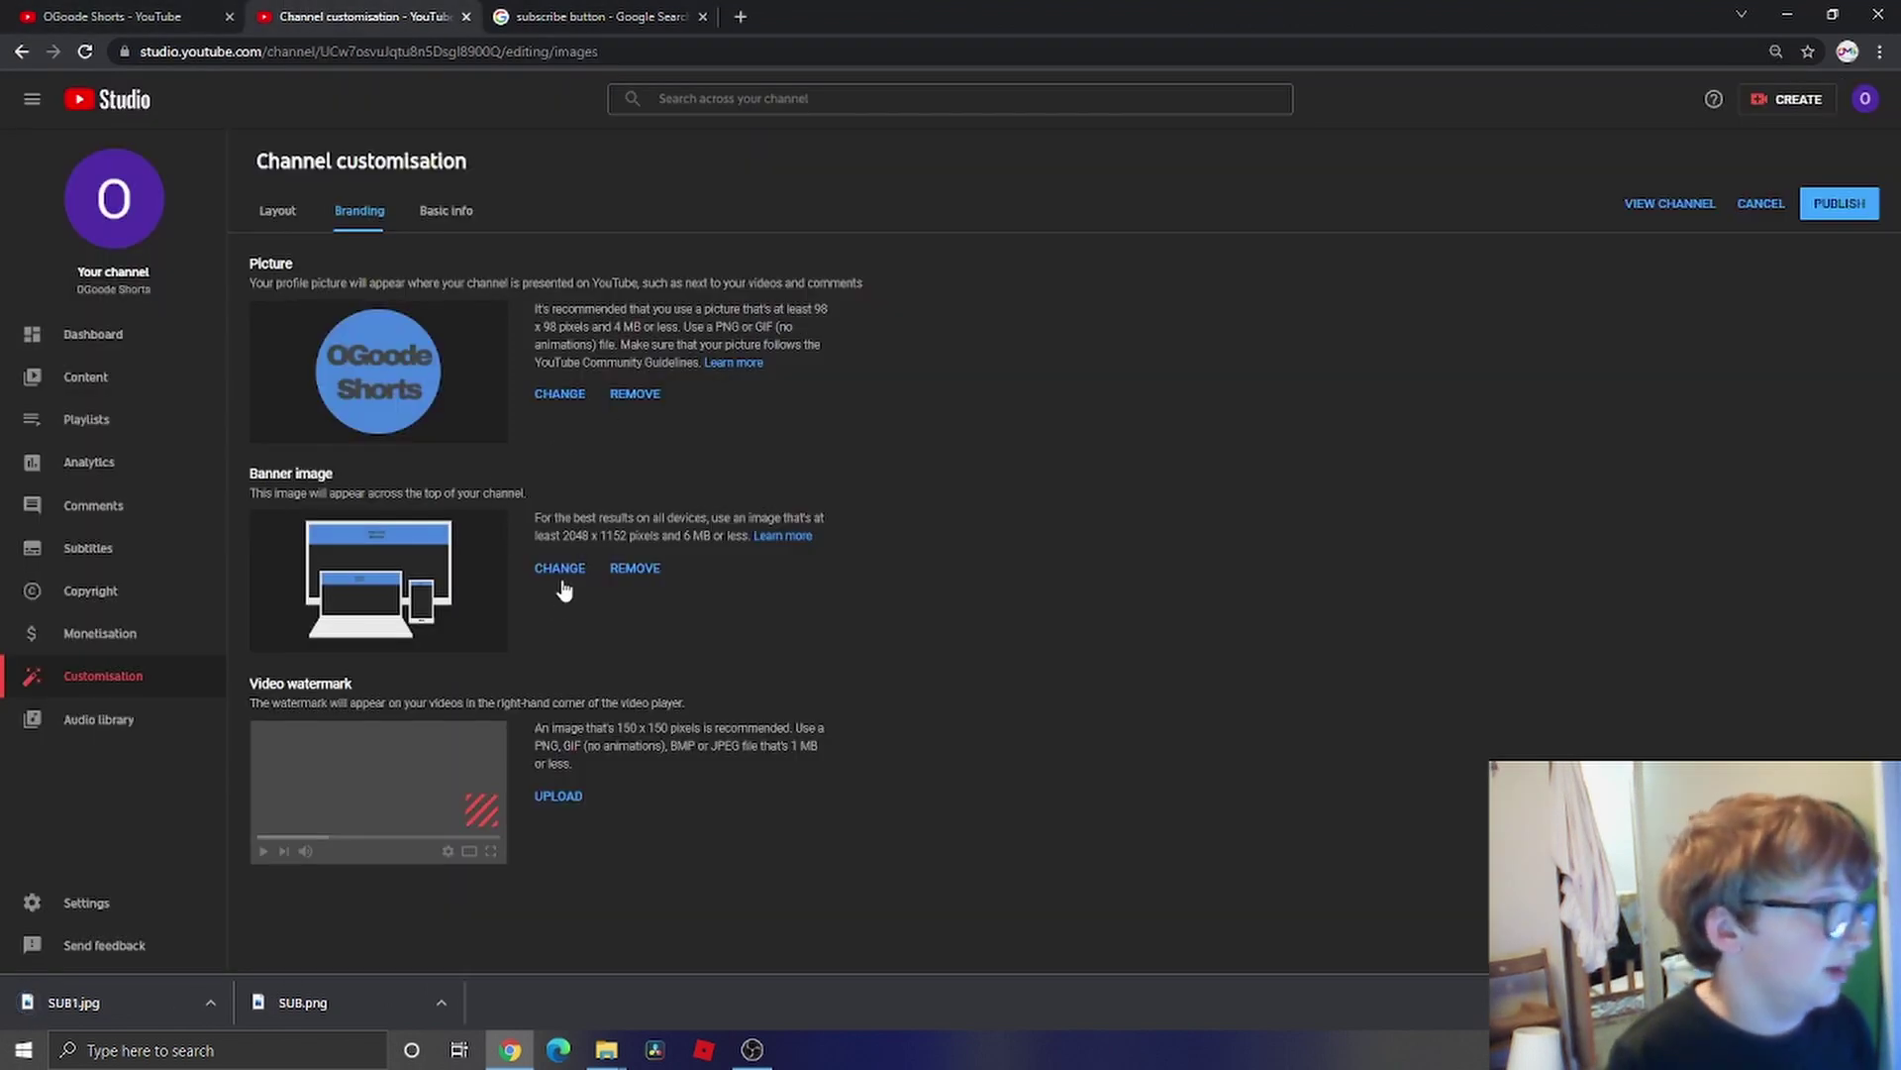
- Upload SUB1 as the video watermark, shift its crop, and show it for the entire video
click(561, 795)
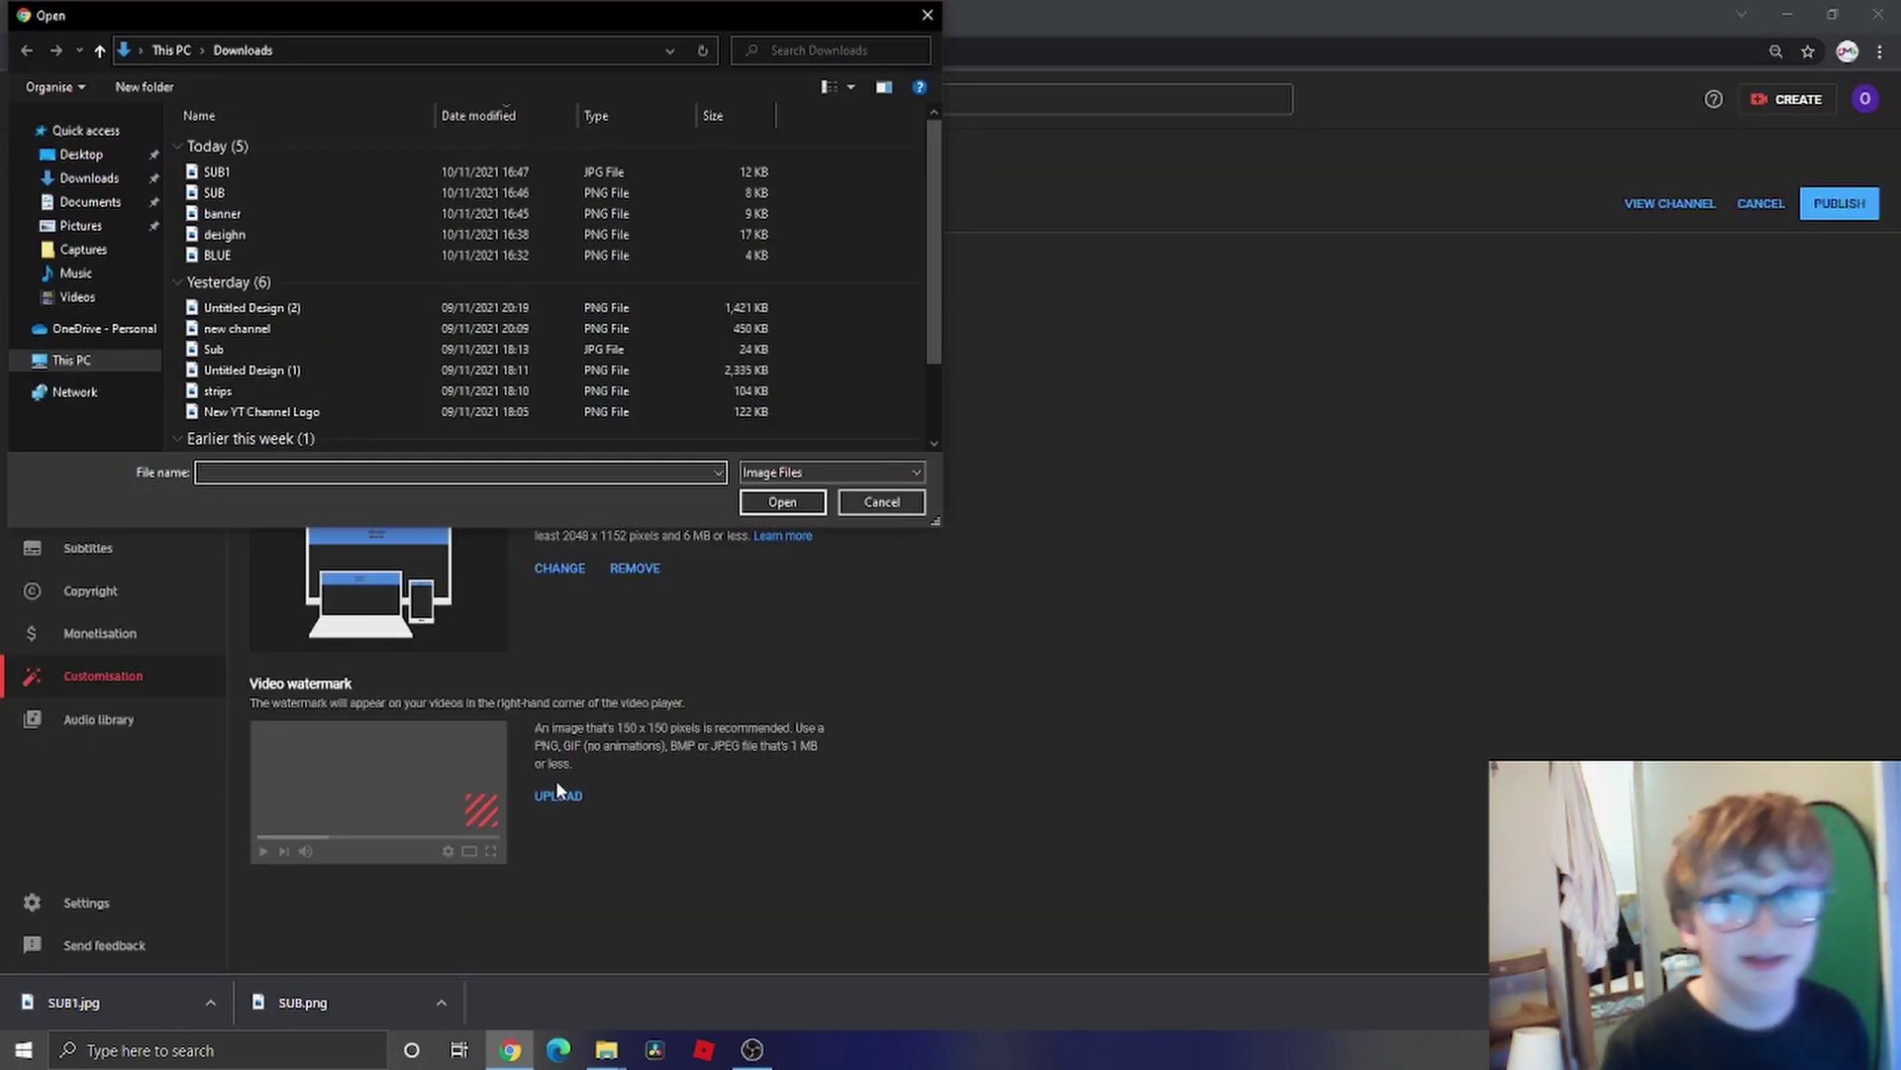
click(264, 170)
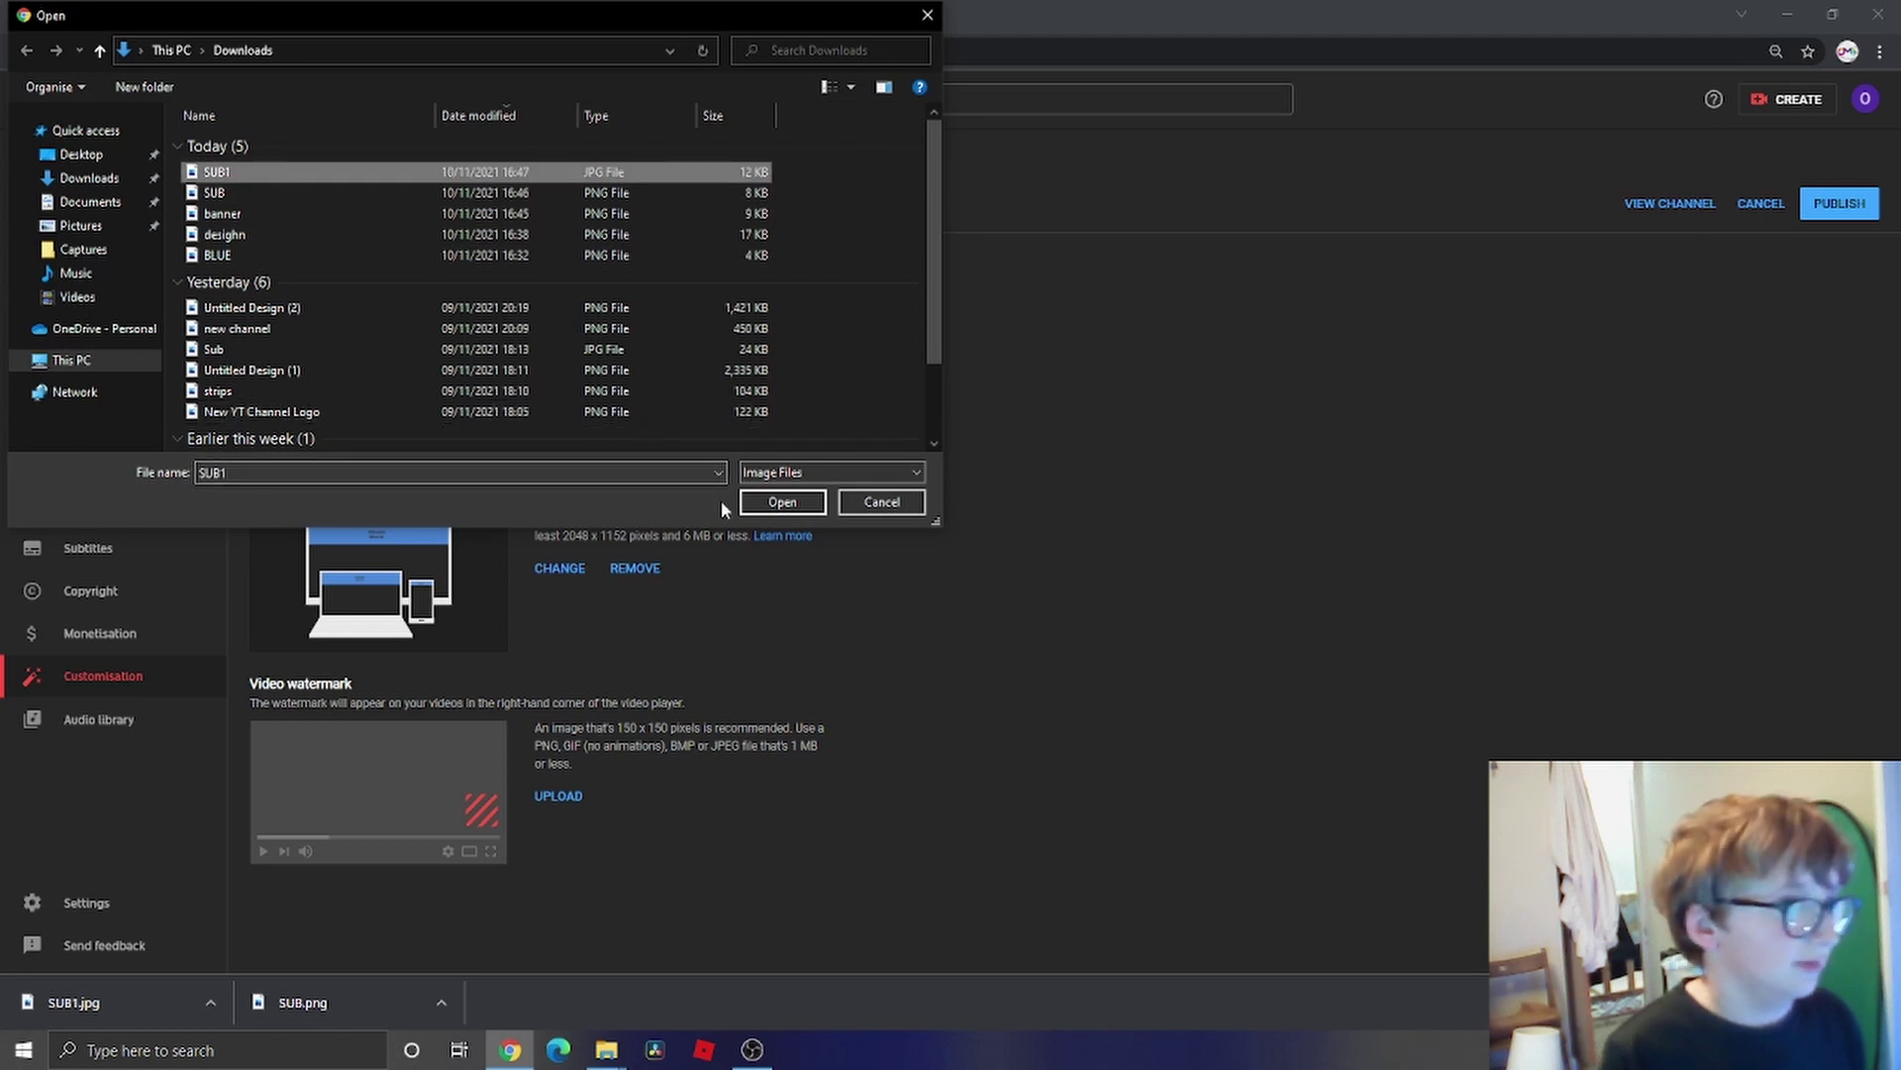
click(755, 497)
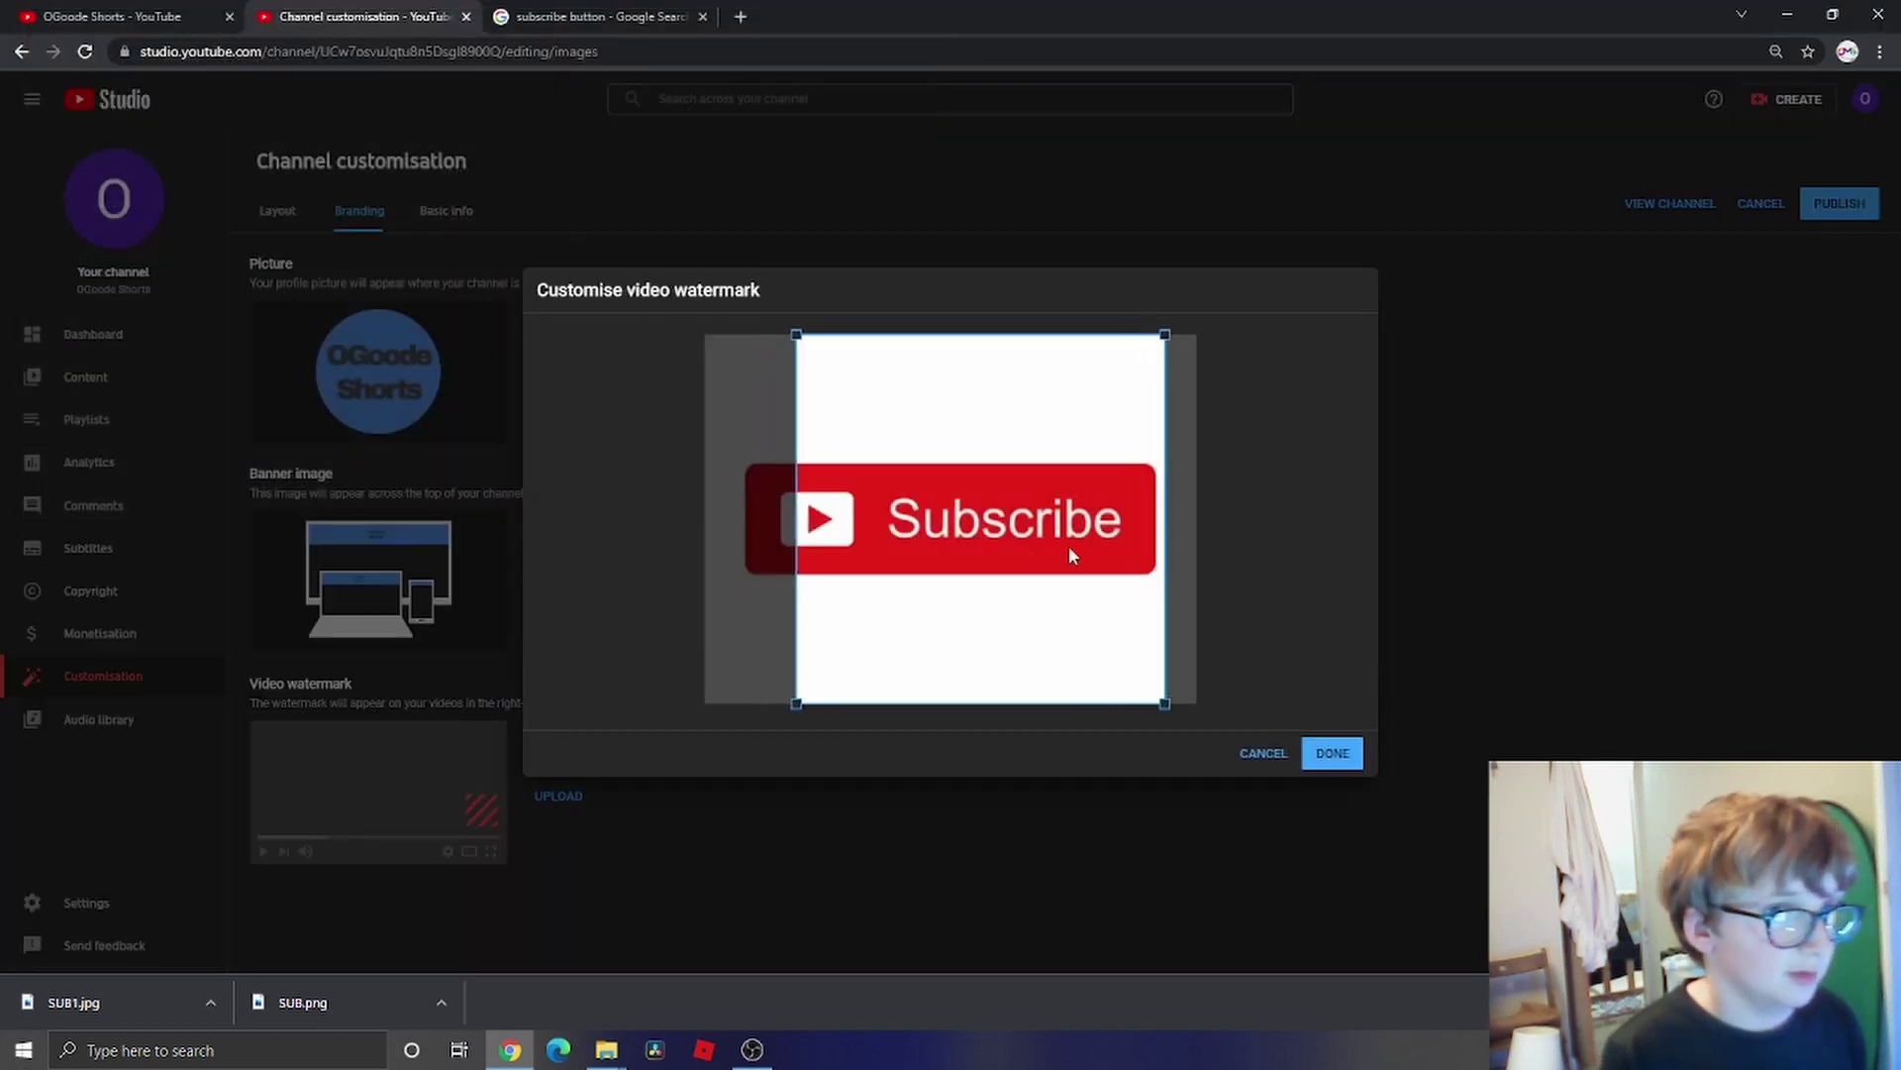
drag(1069, 552, 1038, 559)
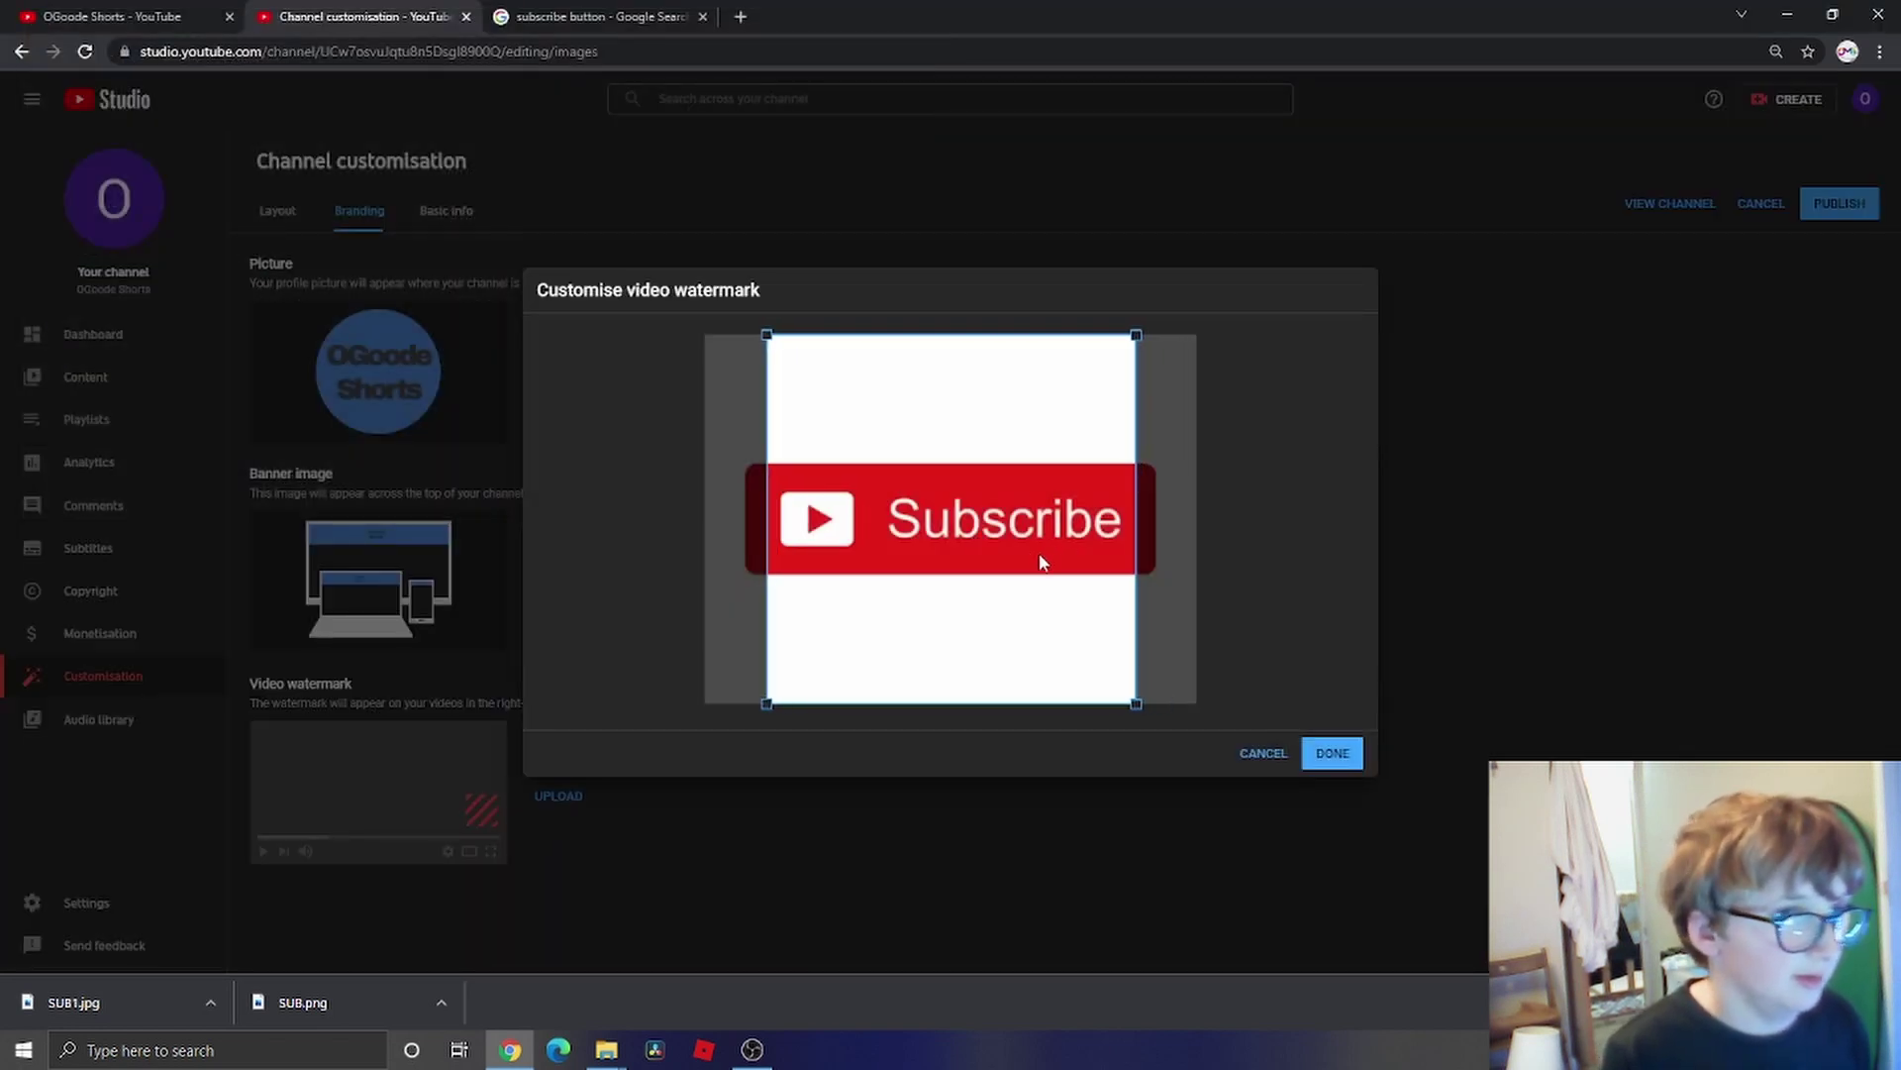
click(1327, 755)
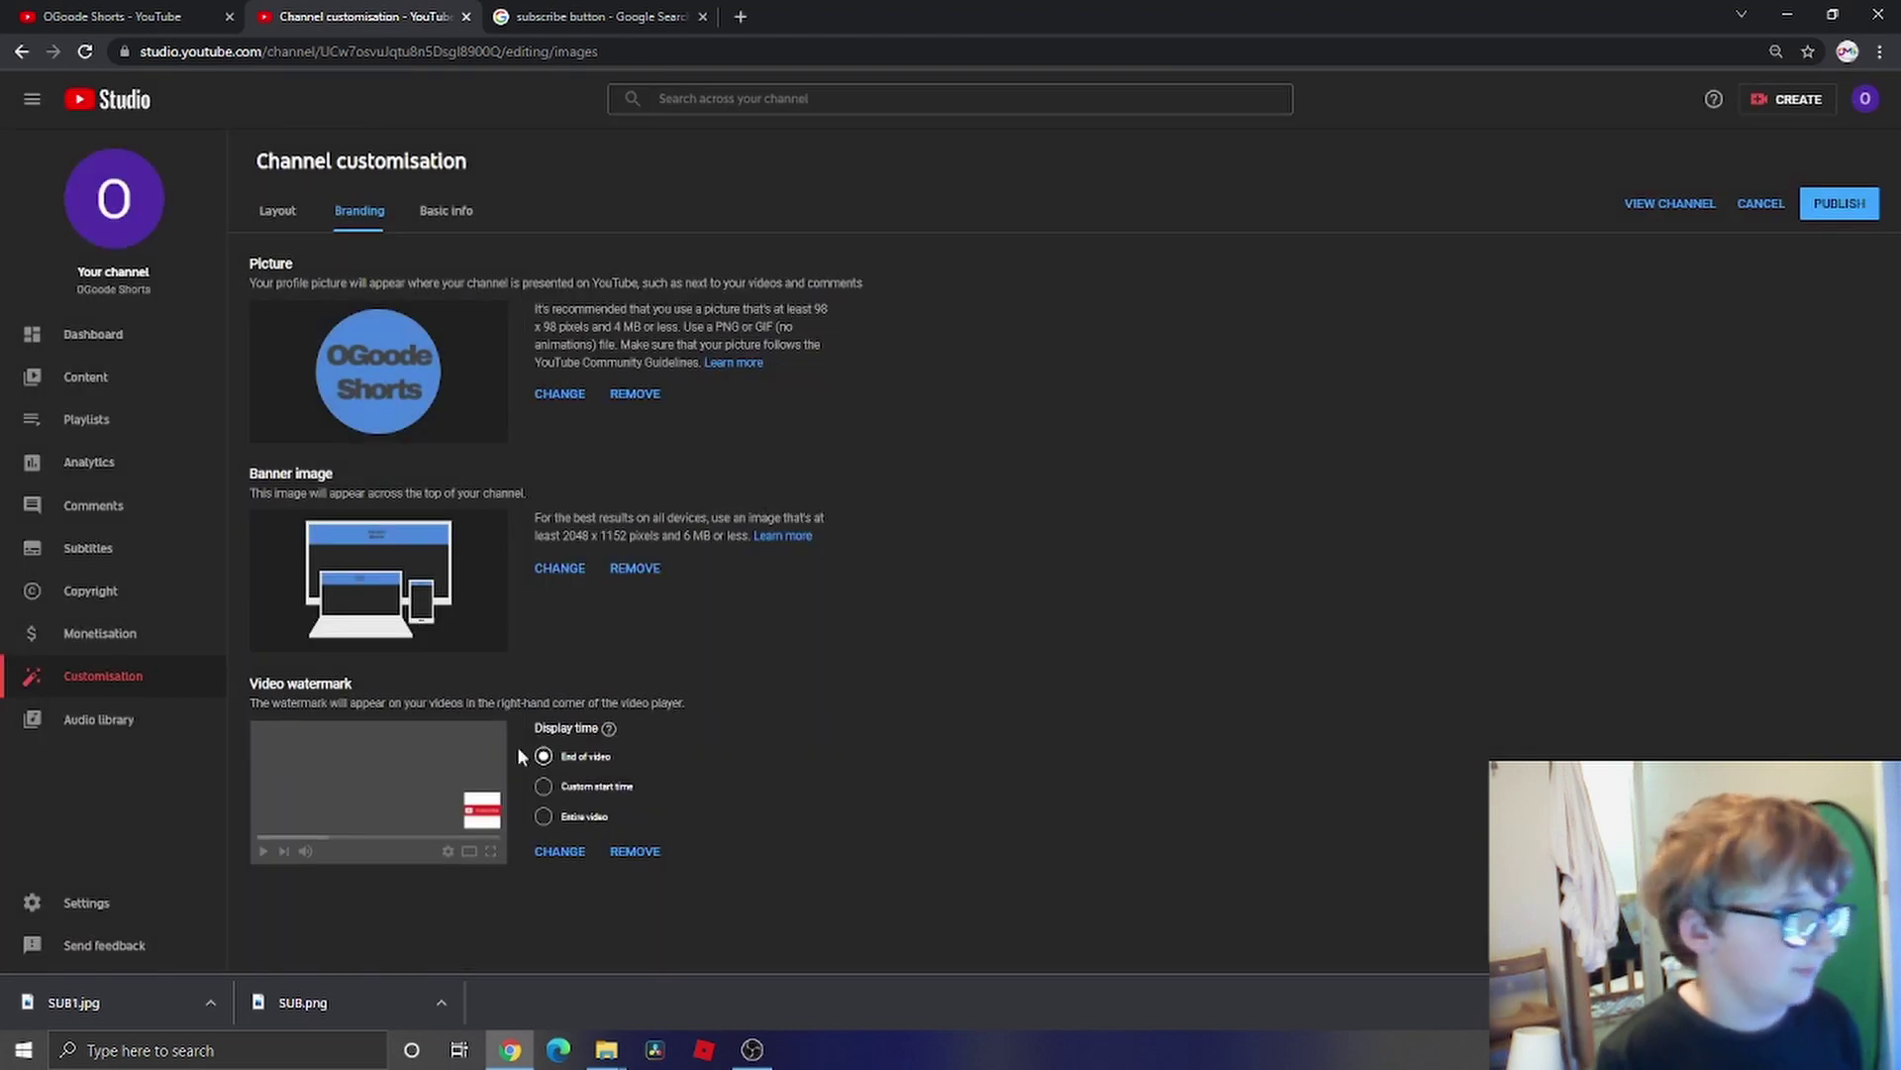
click(544, 816)
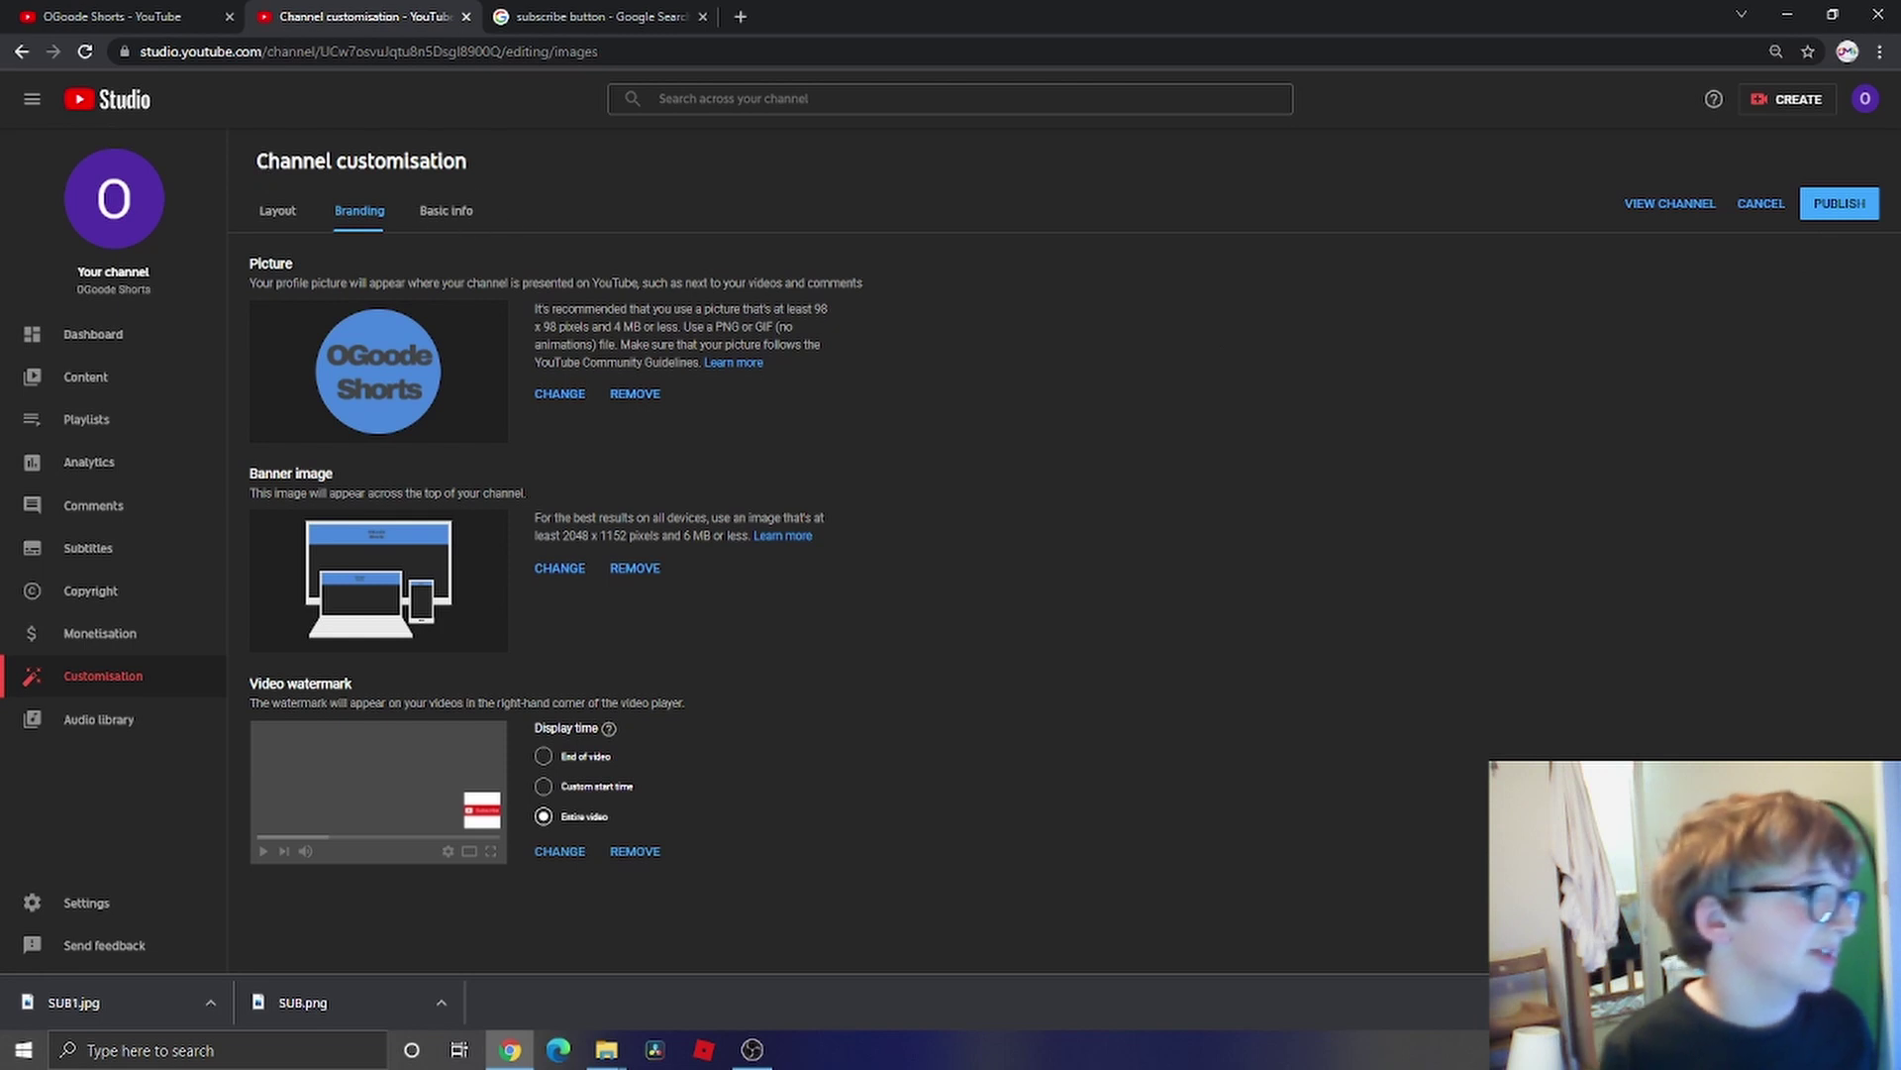
- Open Basic info, click into the channel description, then go to the YouTube tab
click(445, 213)
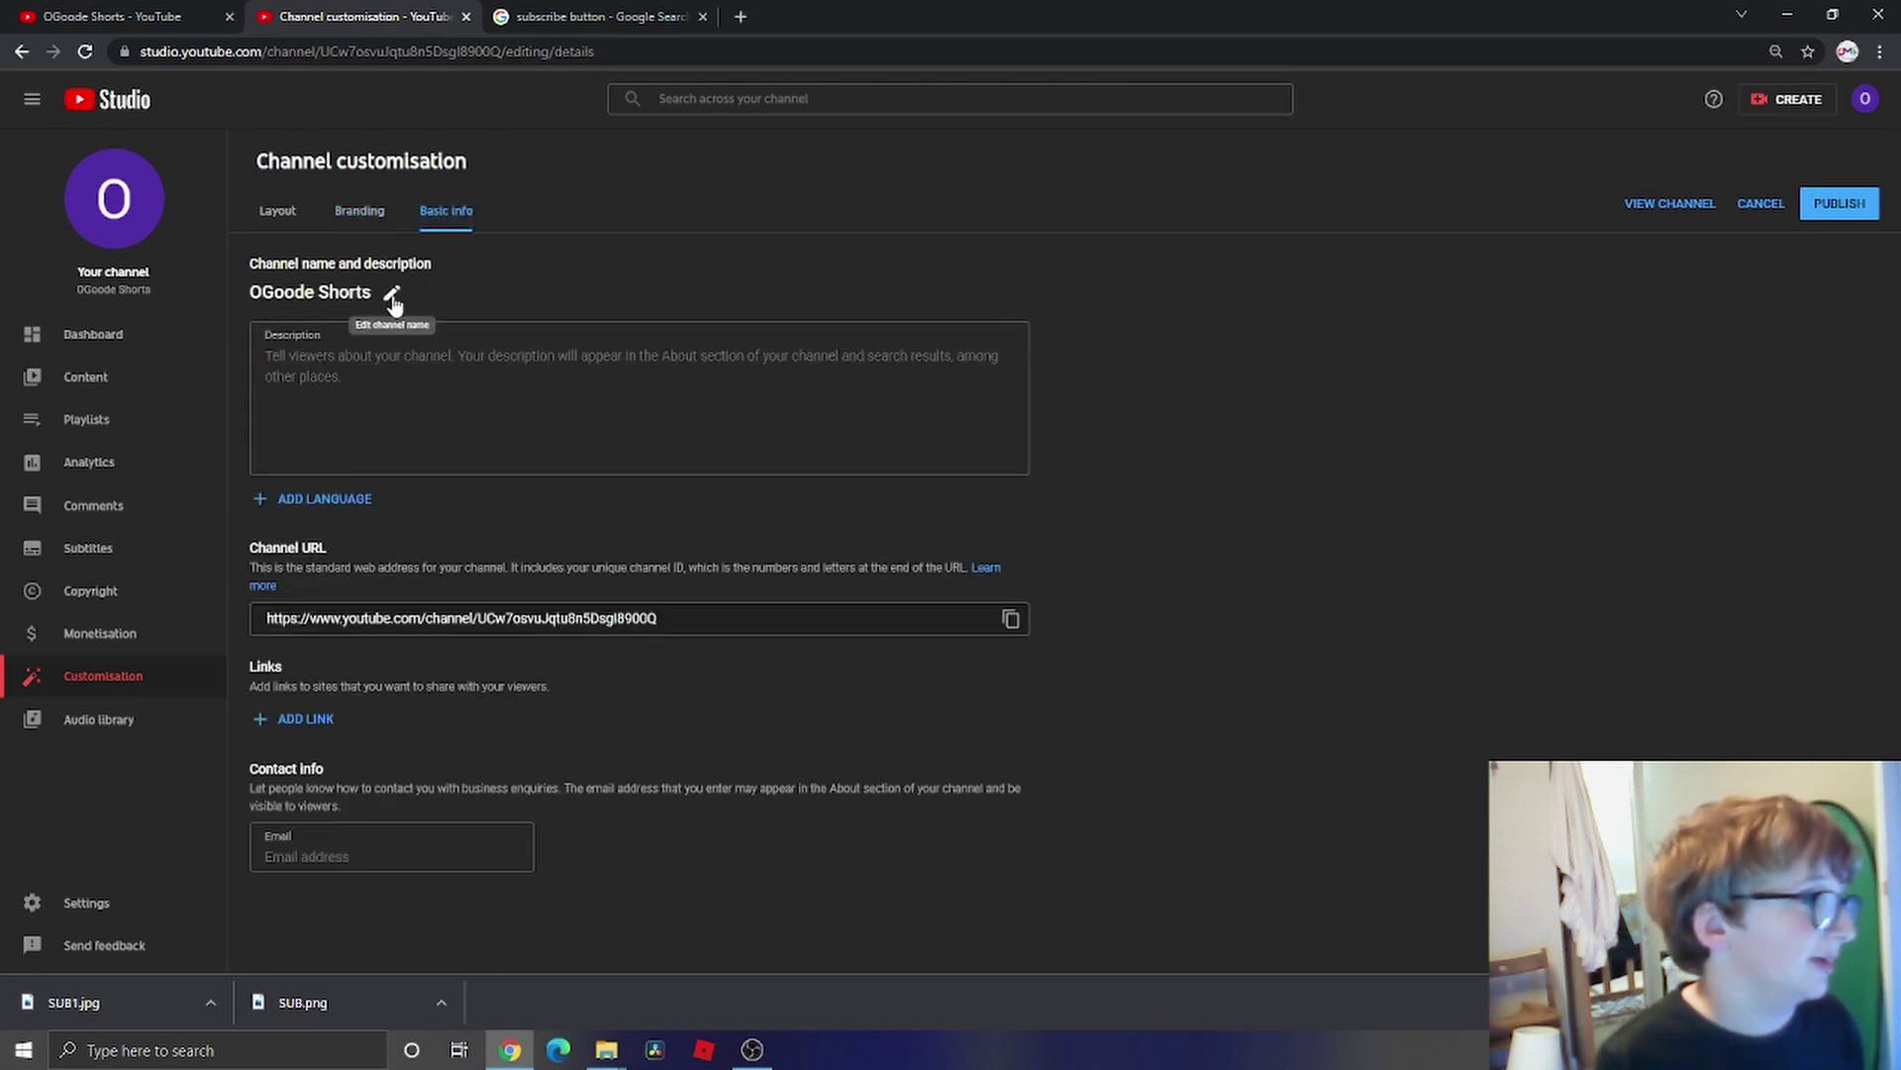
click(363, 335)
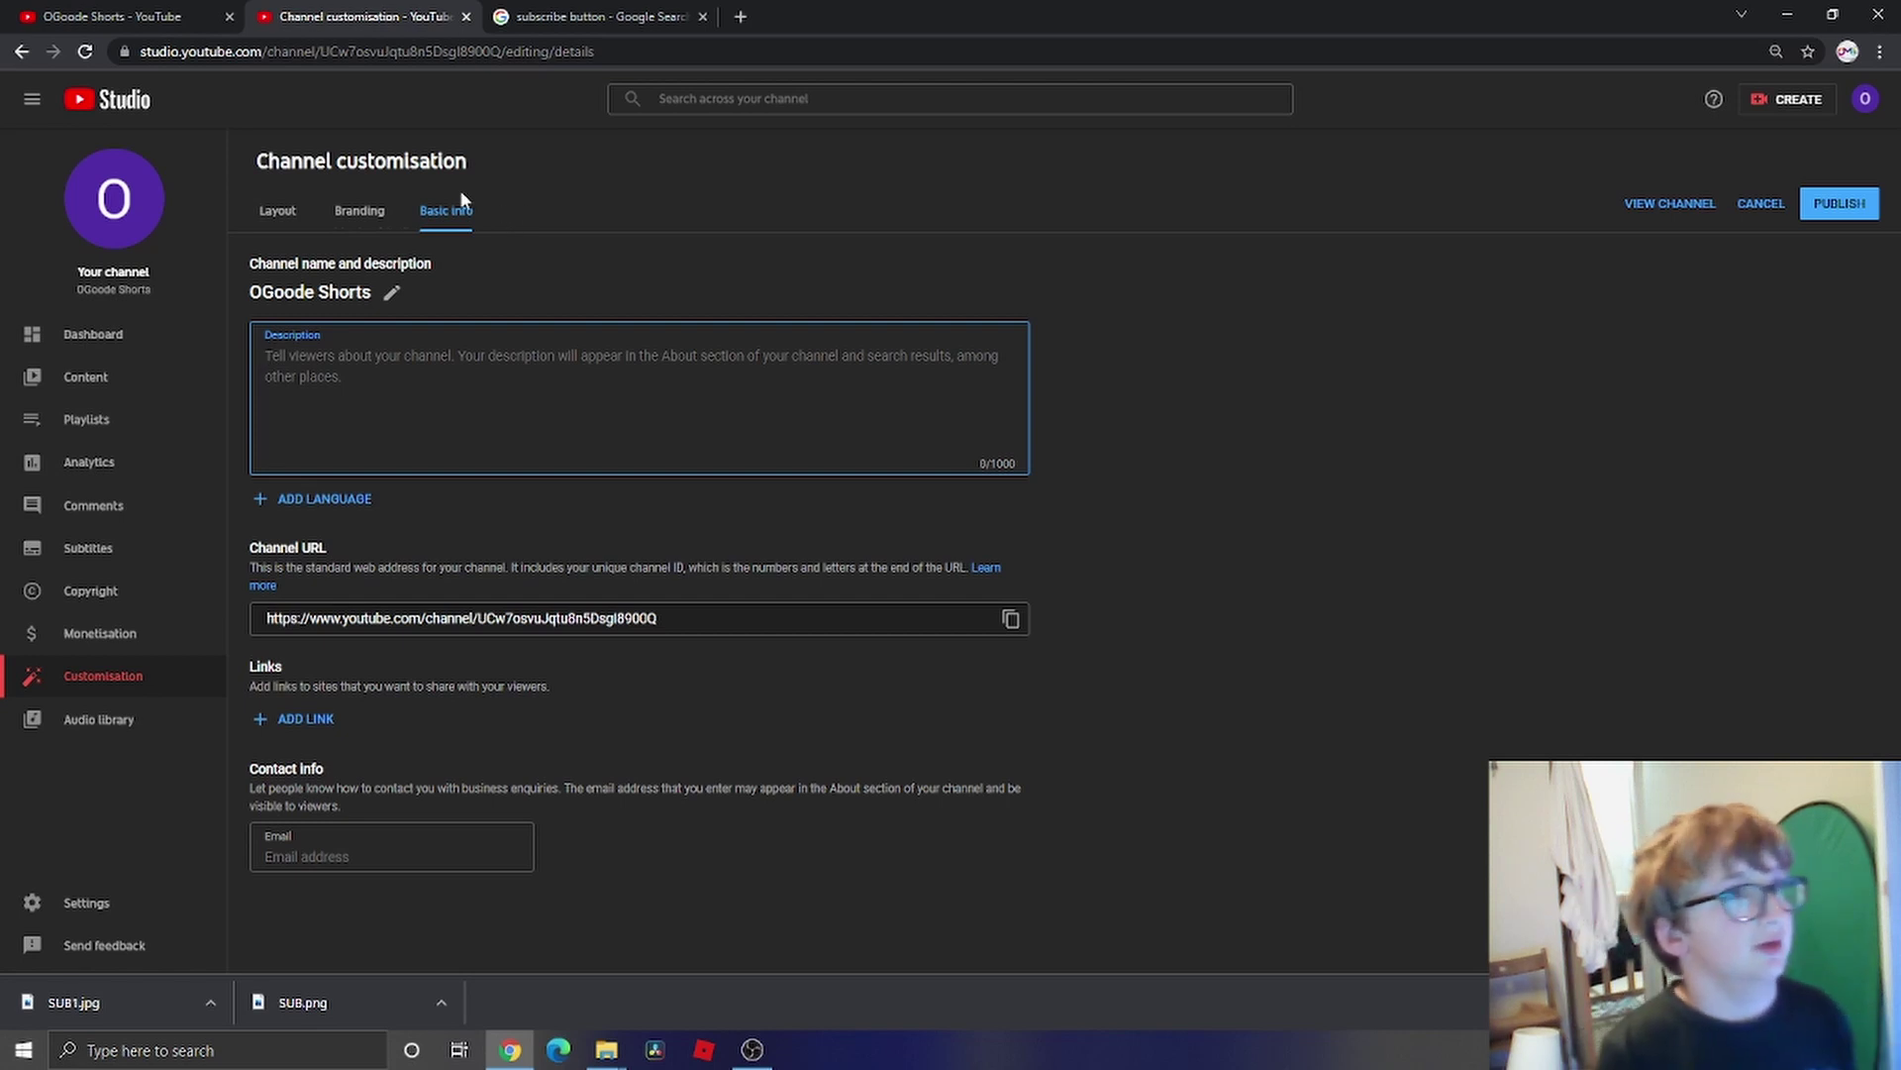
click(139, 16)
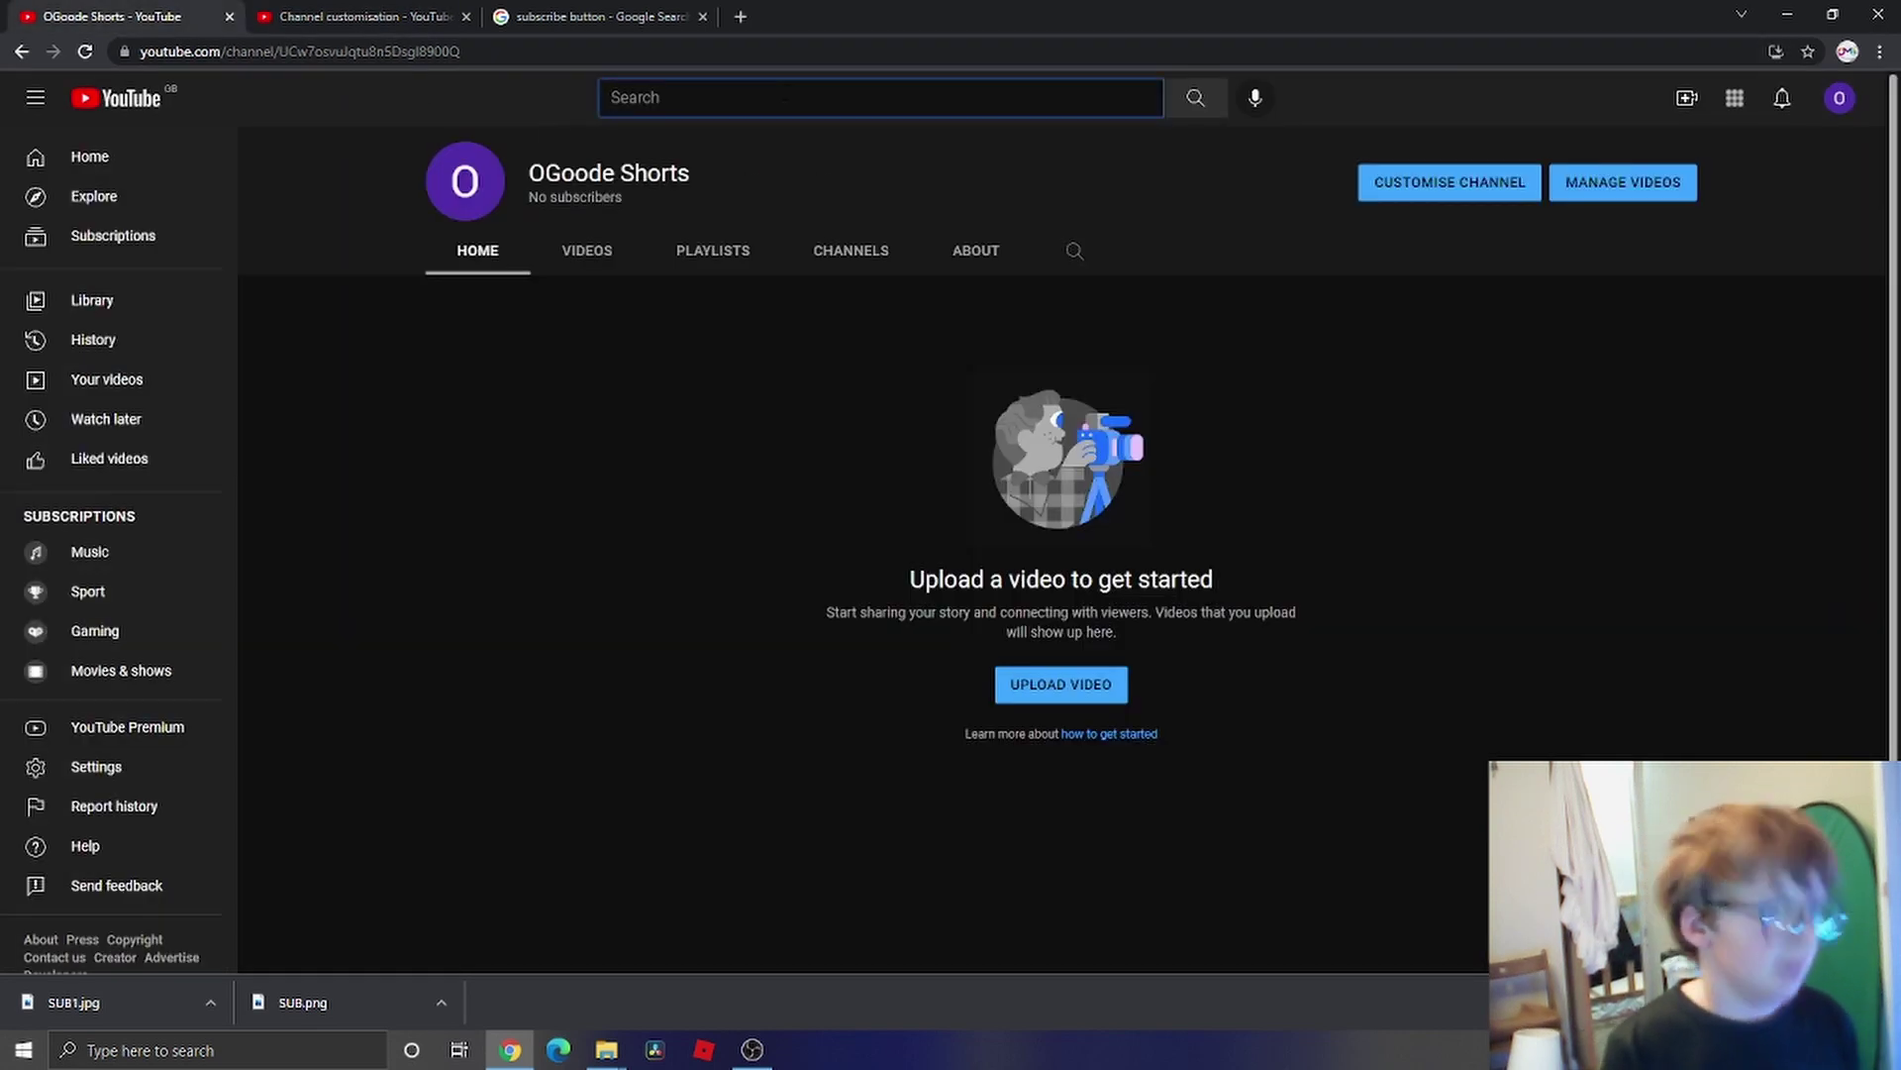
- Search YouTube for 'OGoode' and open the OGoode channel's About page
text(OG)
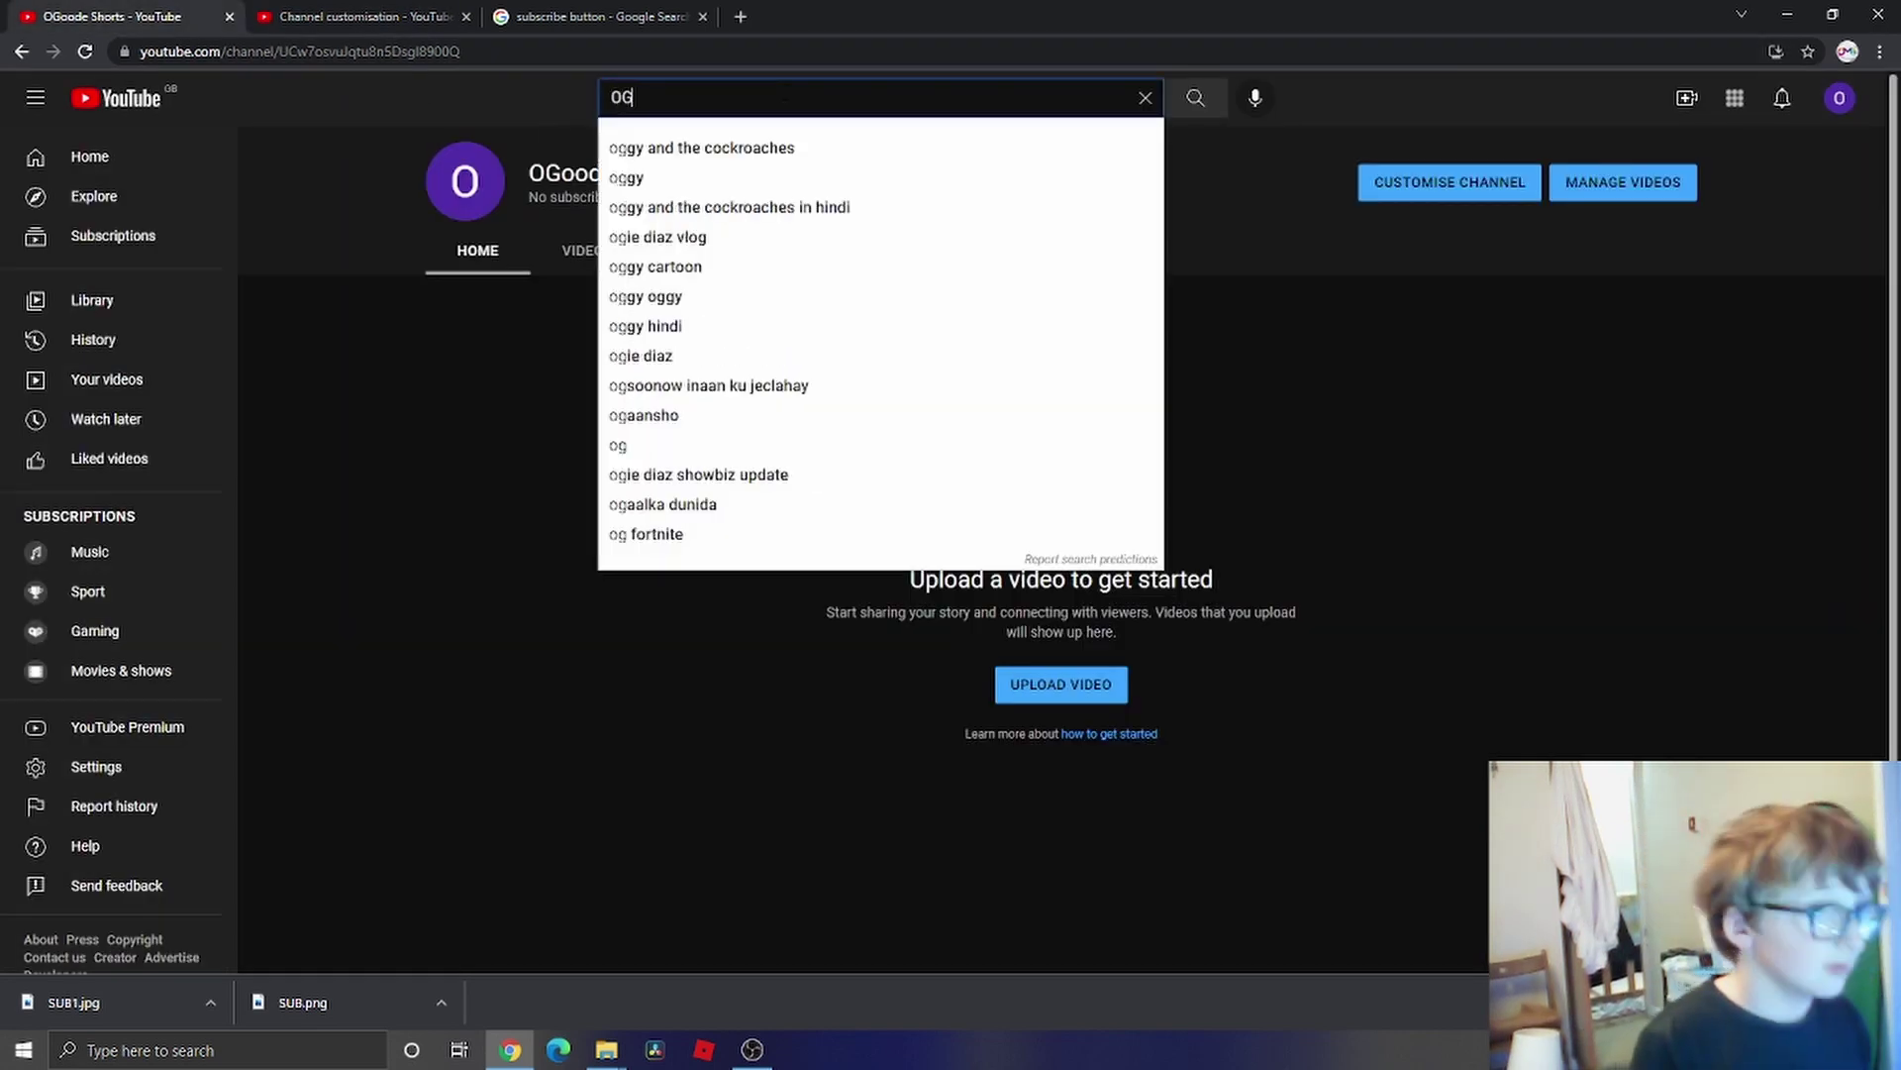
text(oode)
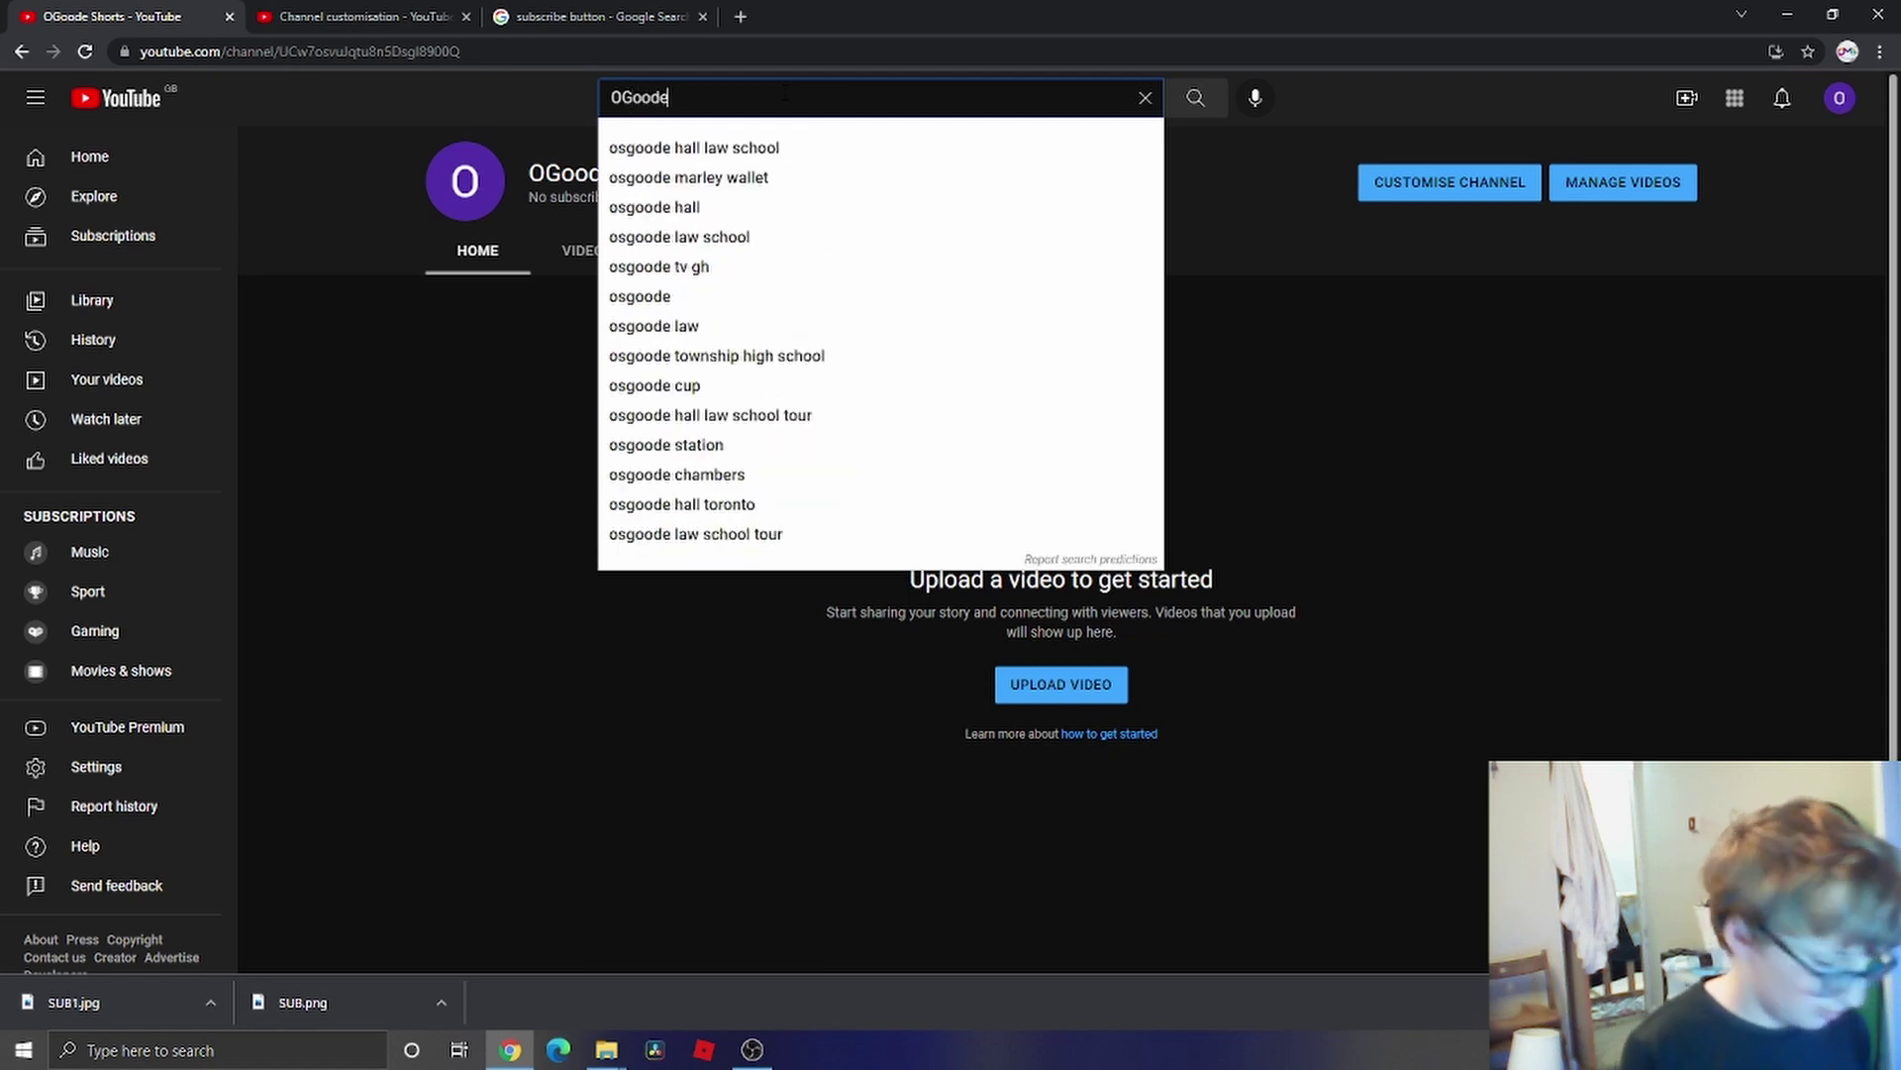
key(Return)
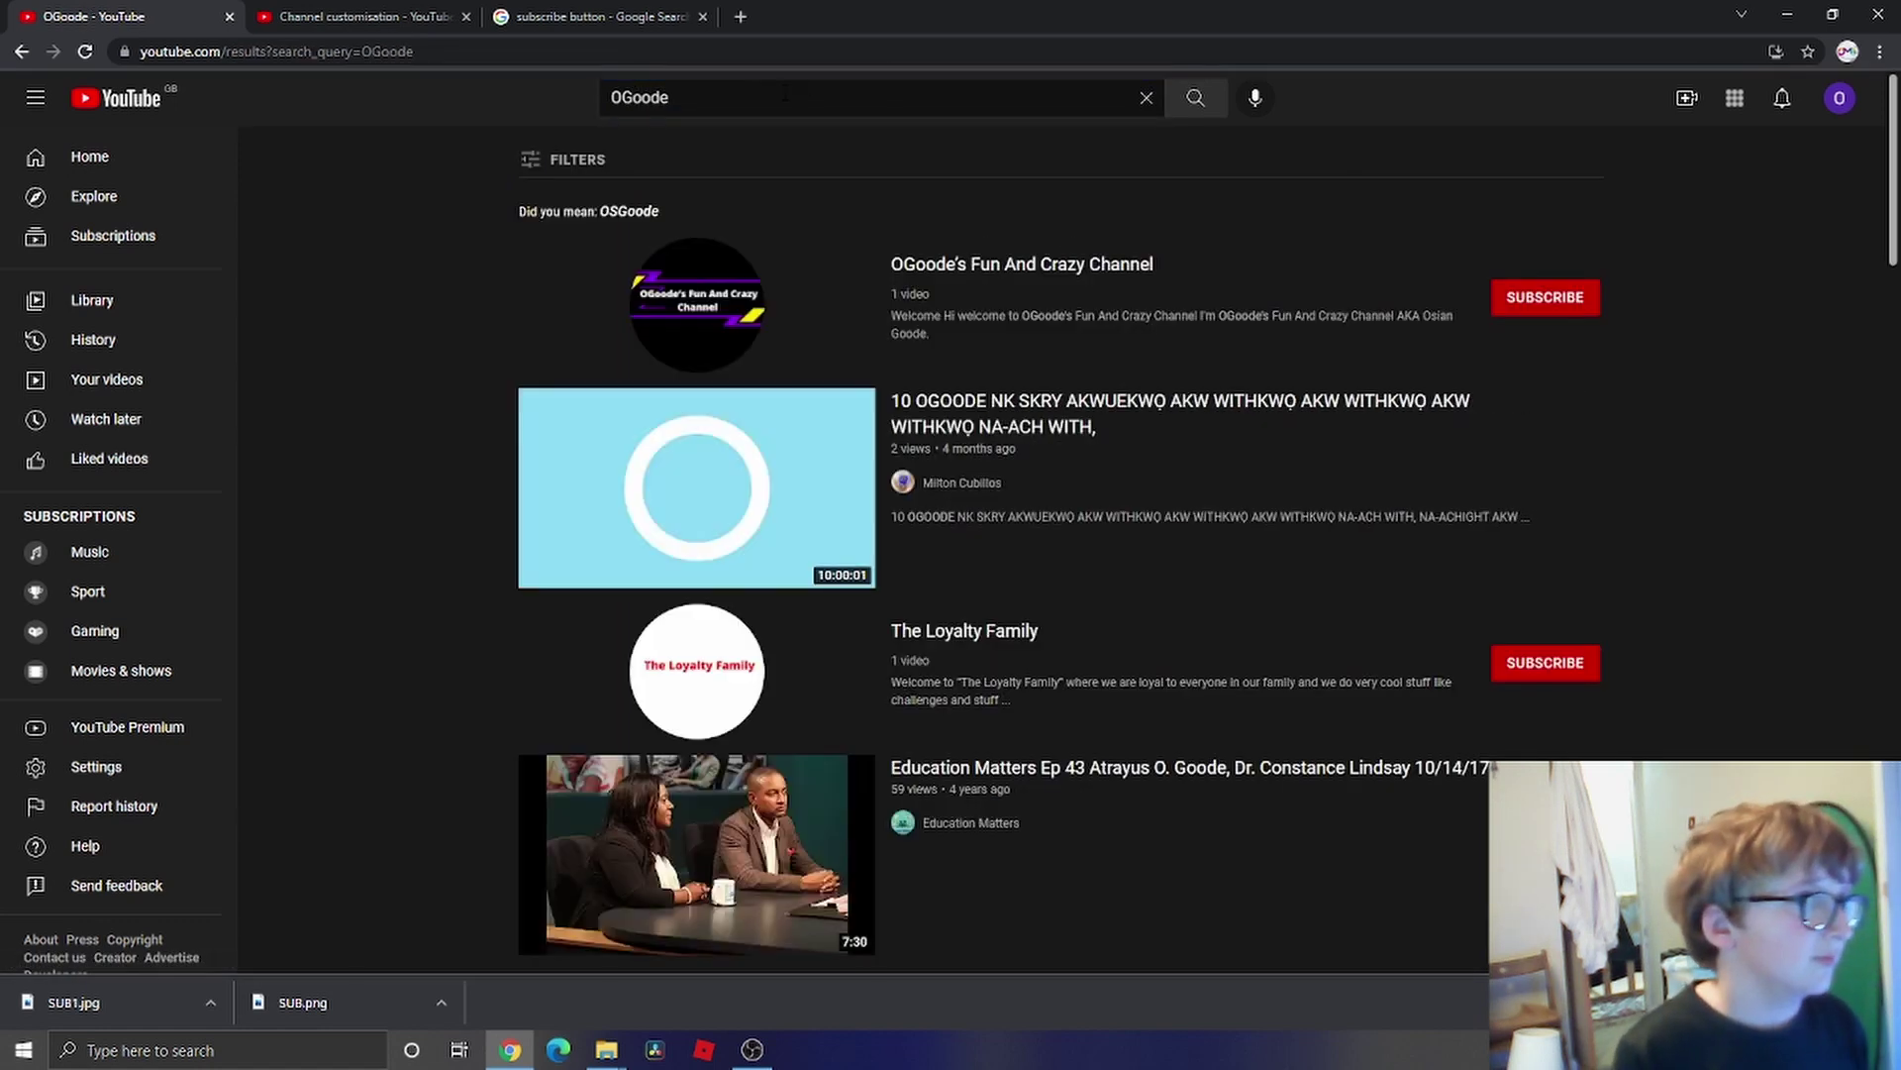
scroll(832, 317, down, 6)
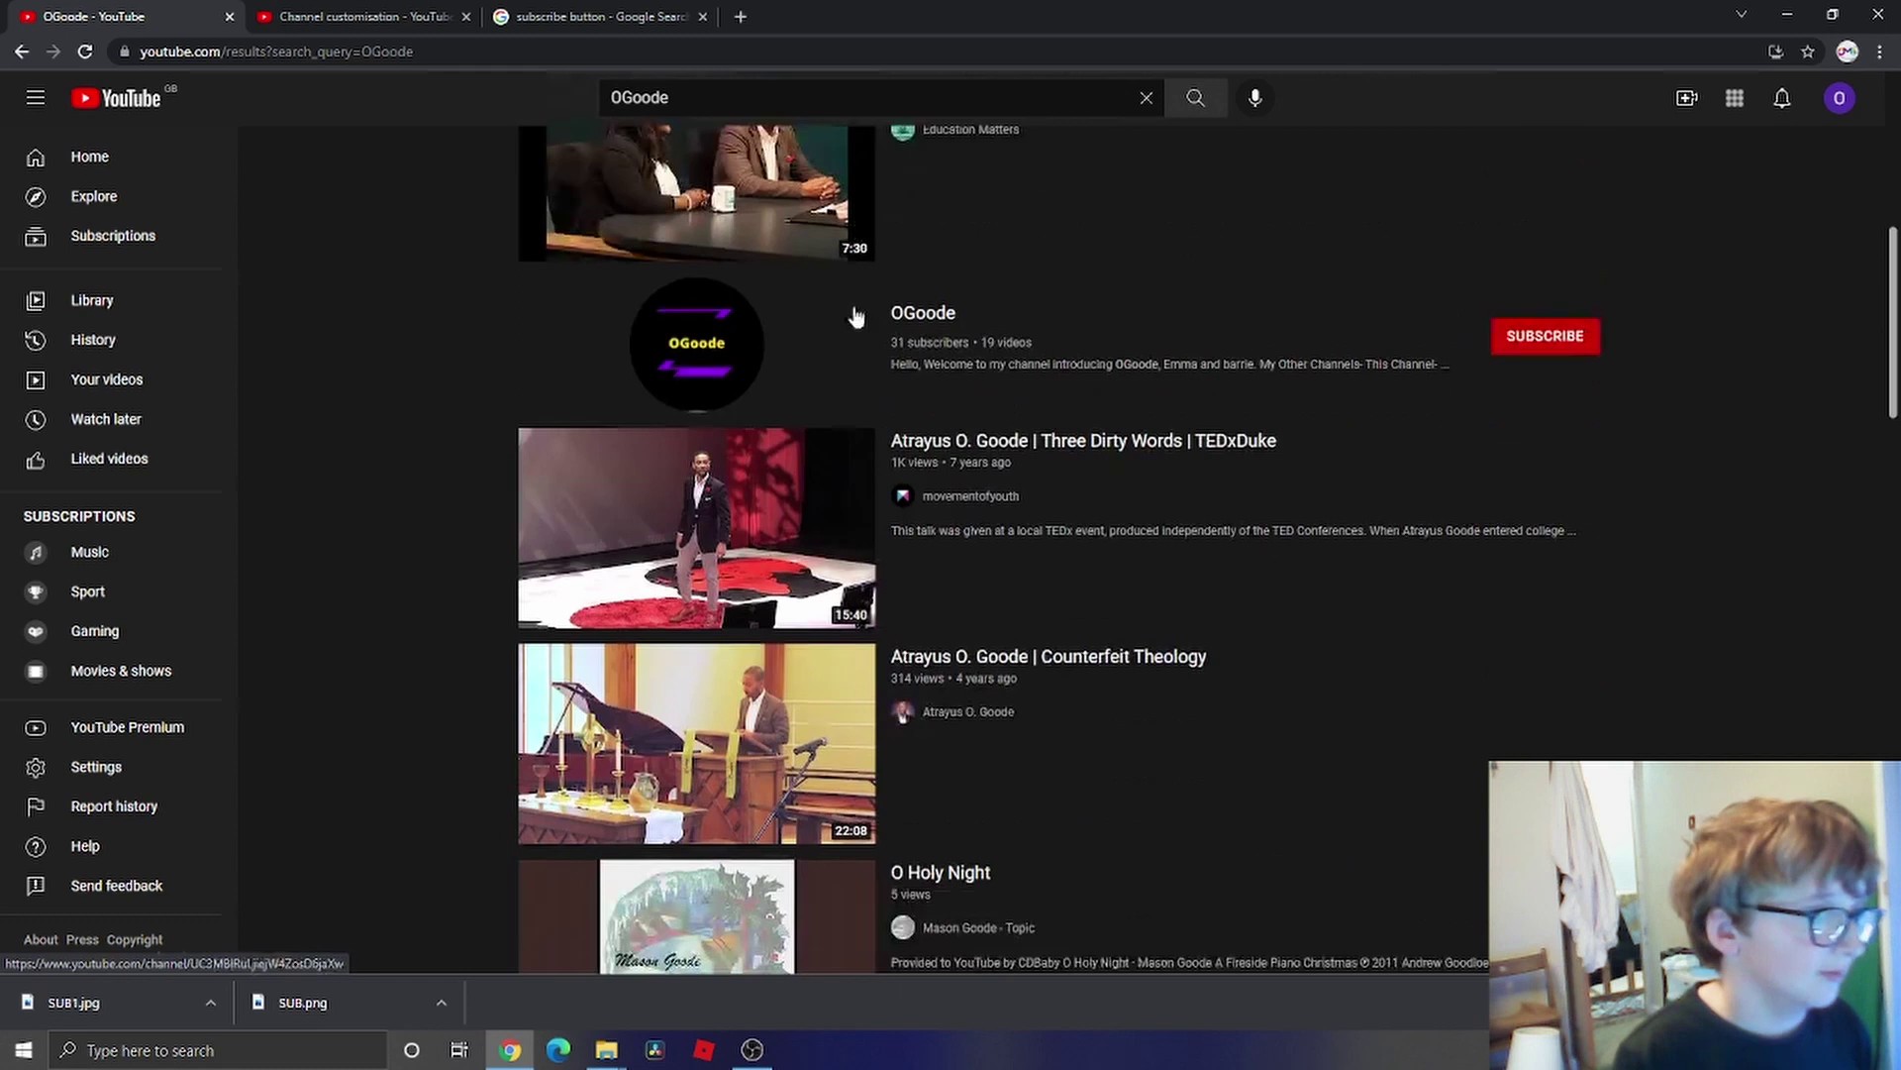
click(723, 327)
click(995, 518)
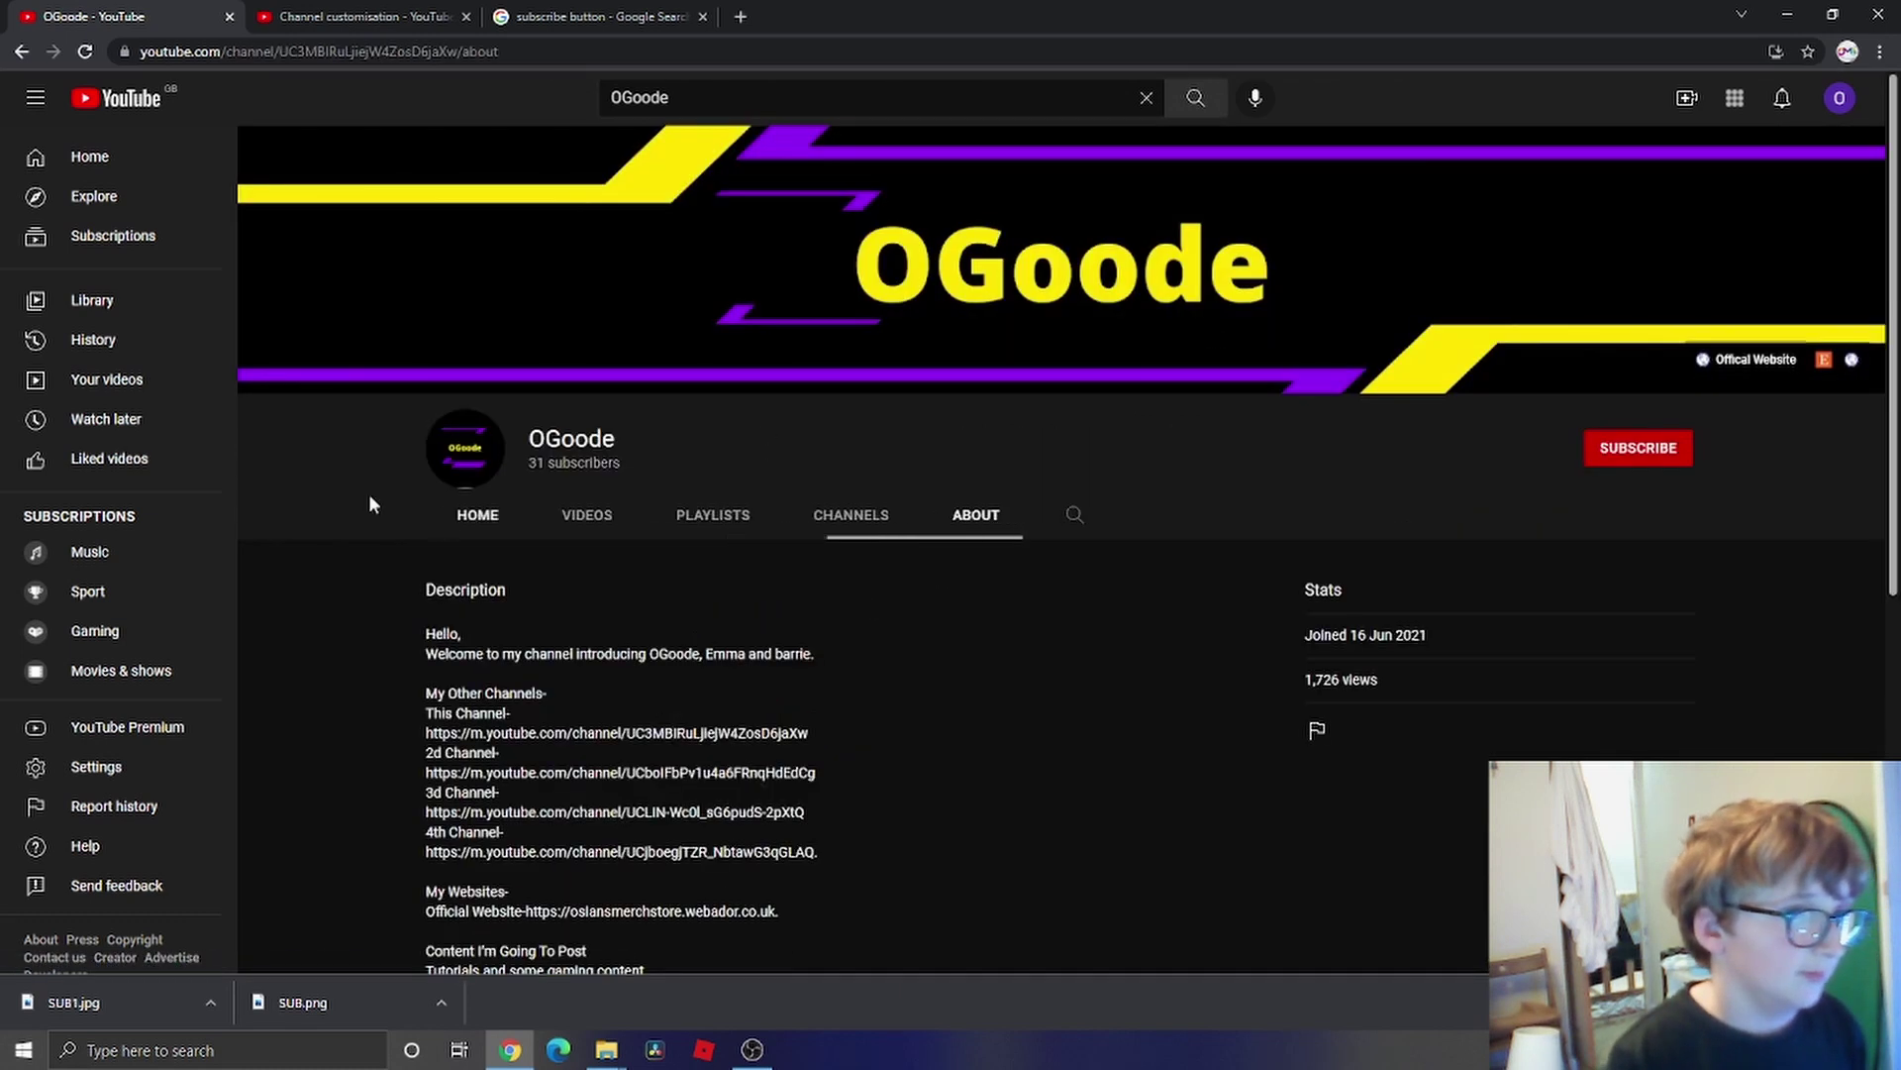
- Browse the About description, briefly selecting the other-channel links
scroll(542, 683, down, 2)
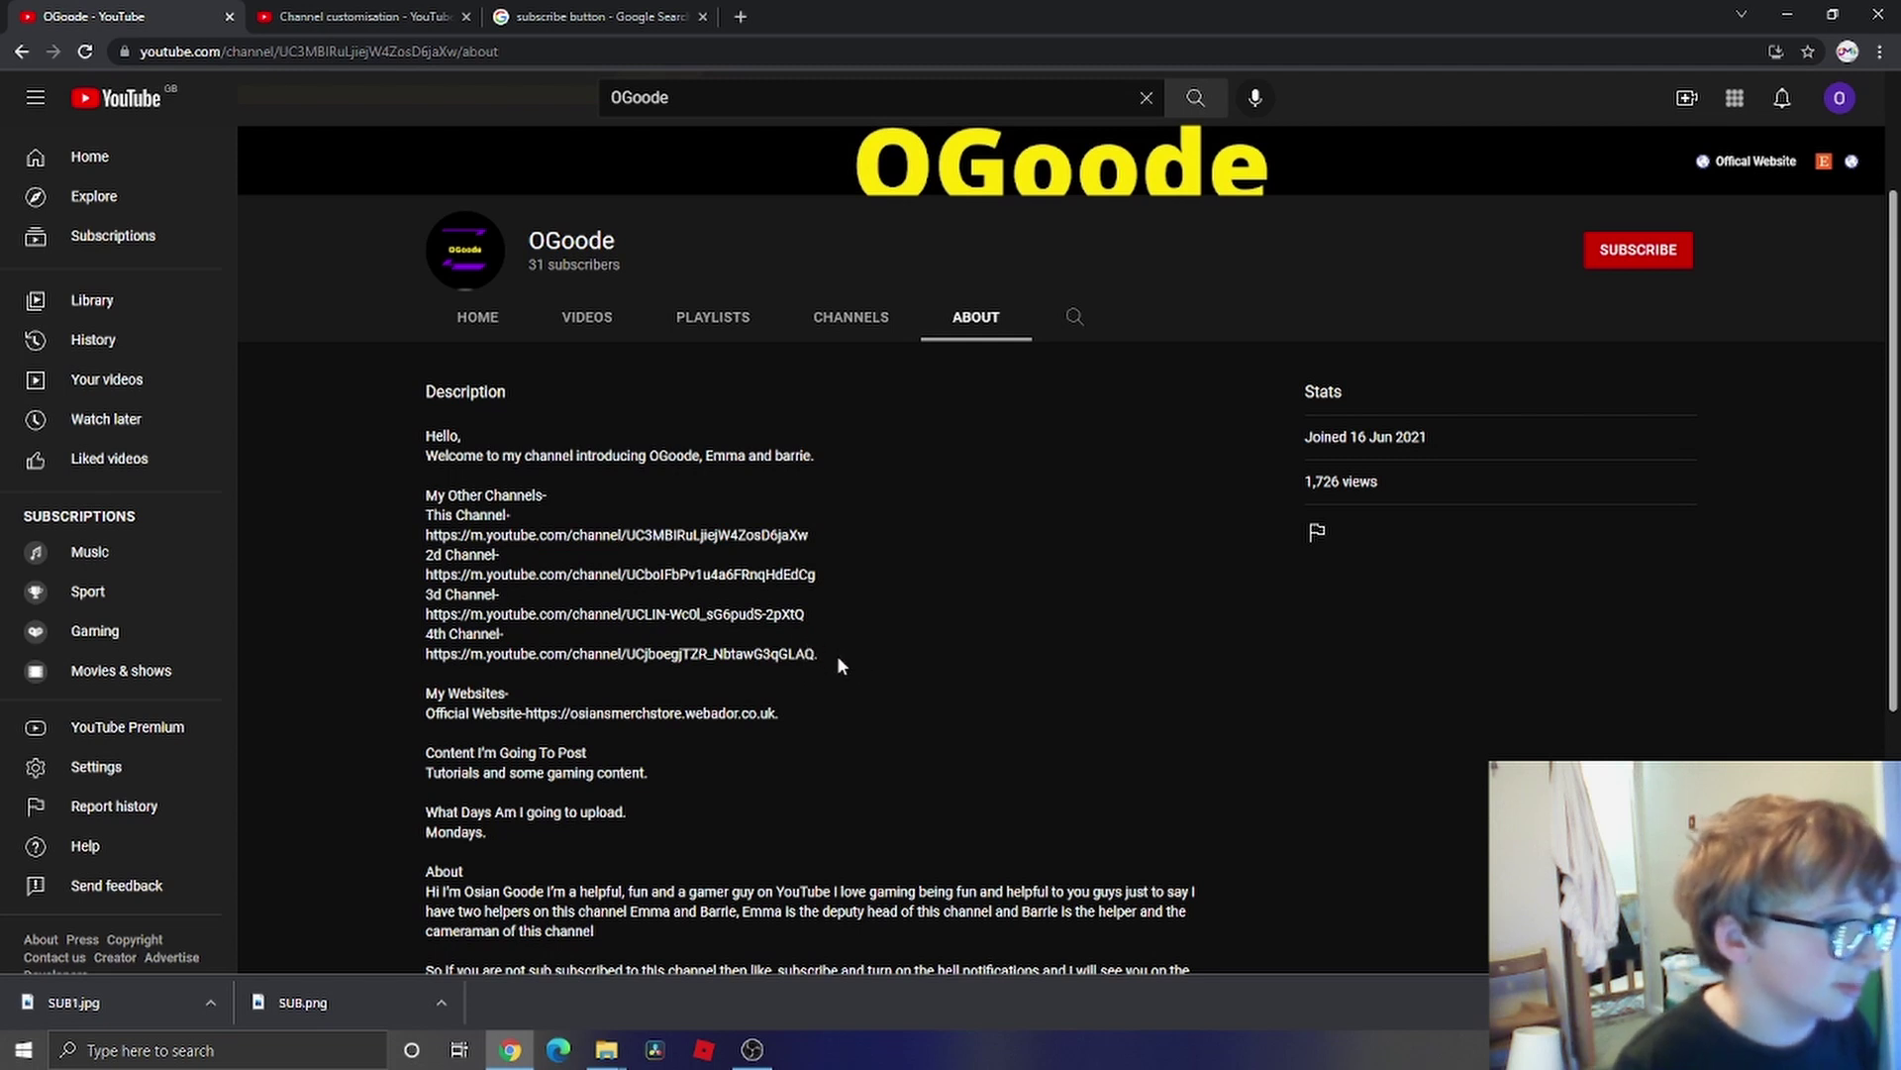
drag(838, 658, 284, 584)
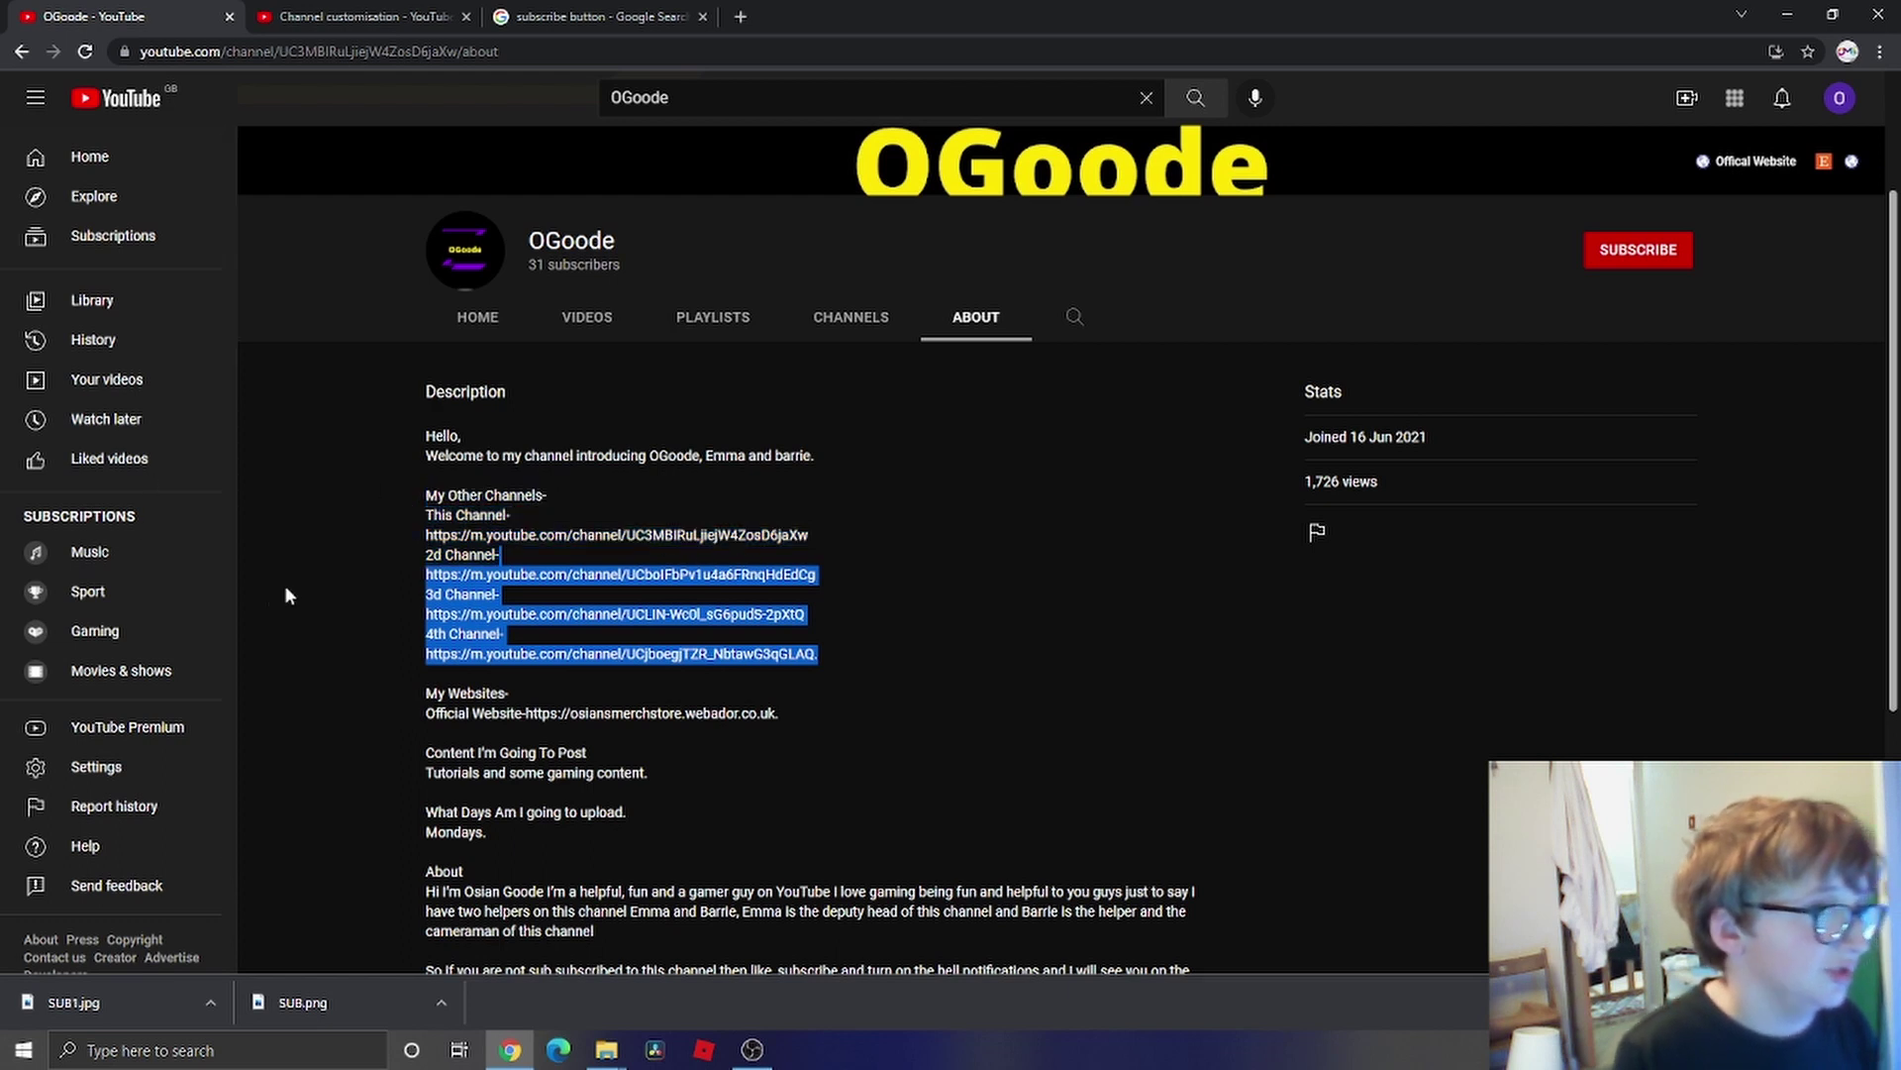
click(921, 627)
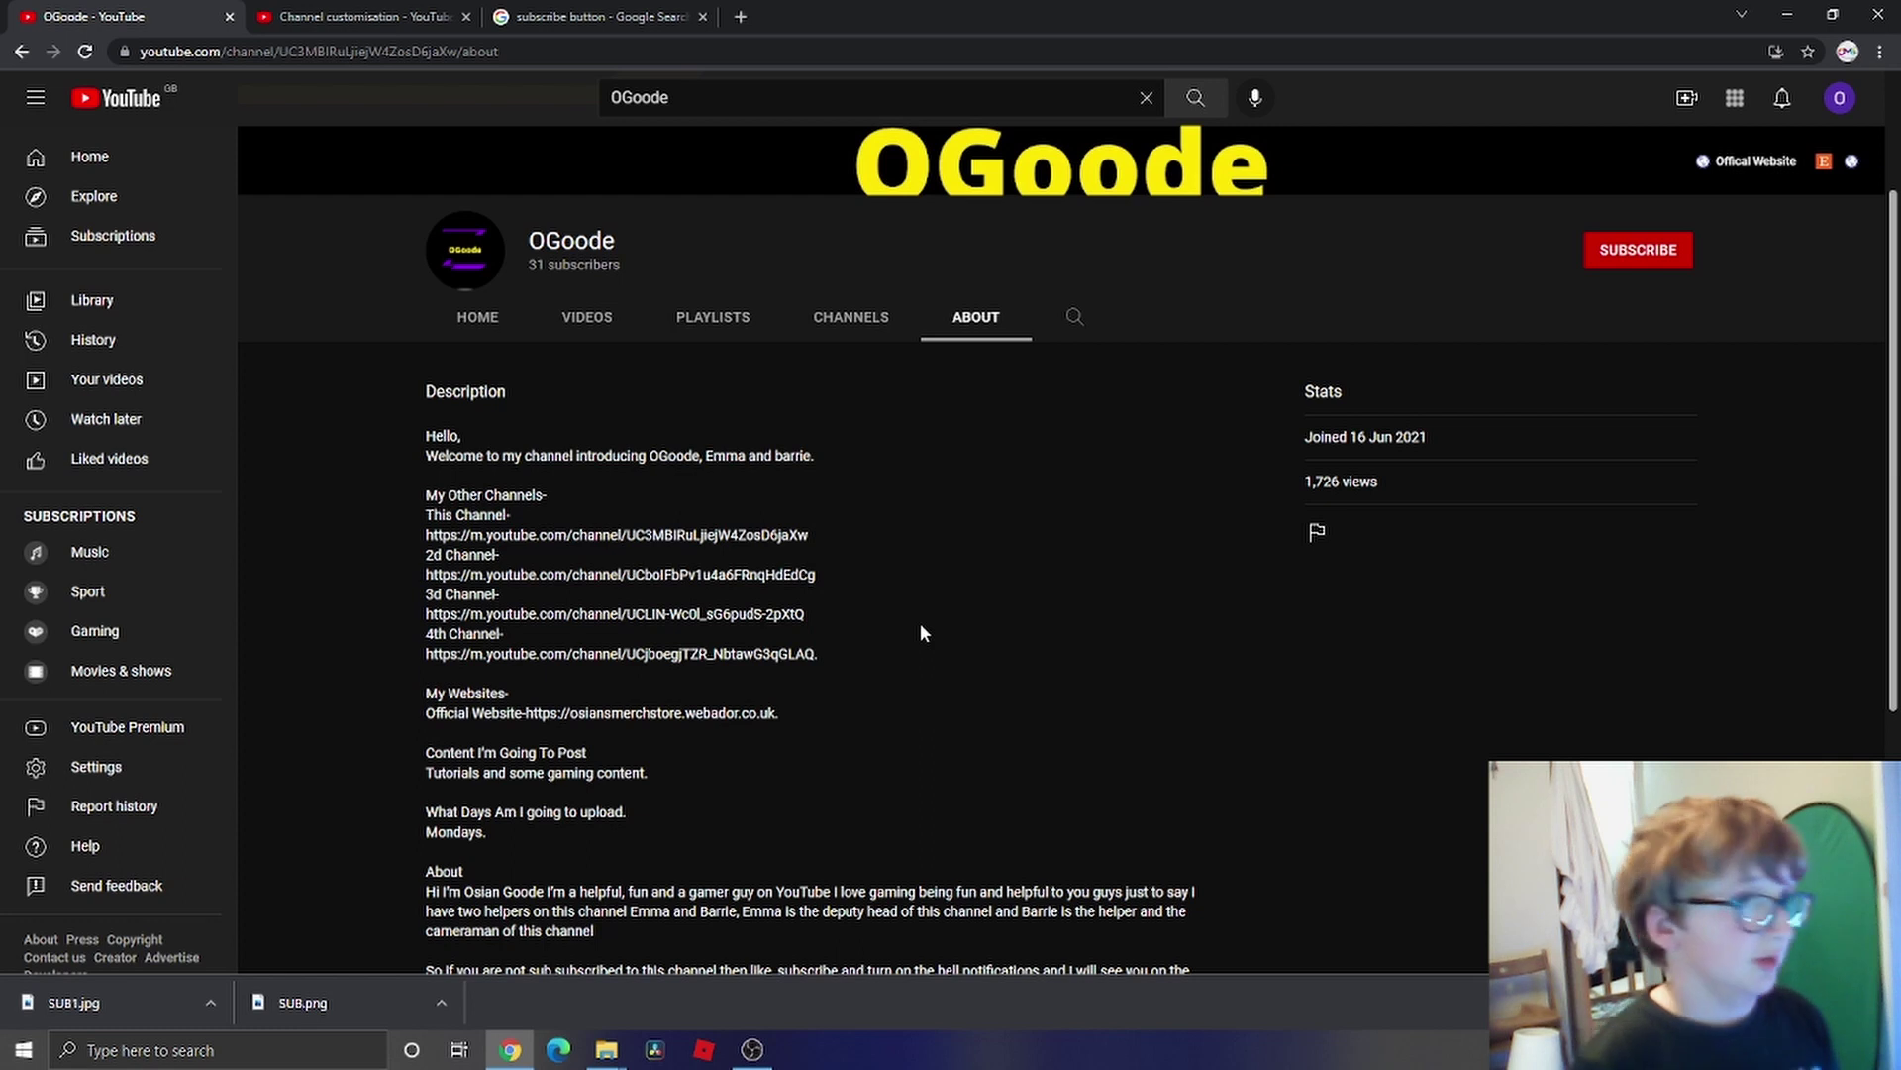
scroll(919, 622, down, 2)
scroll(679, 608, down, 2)
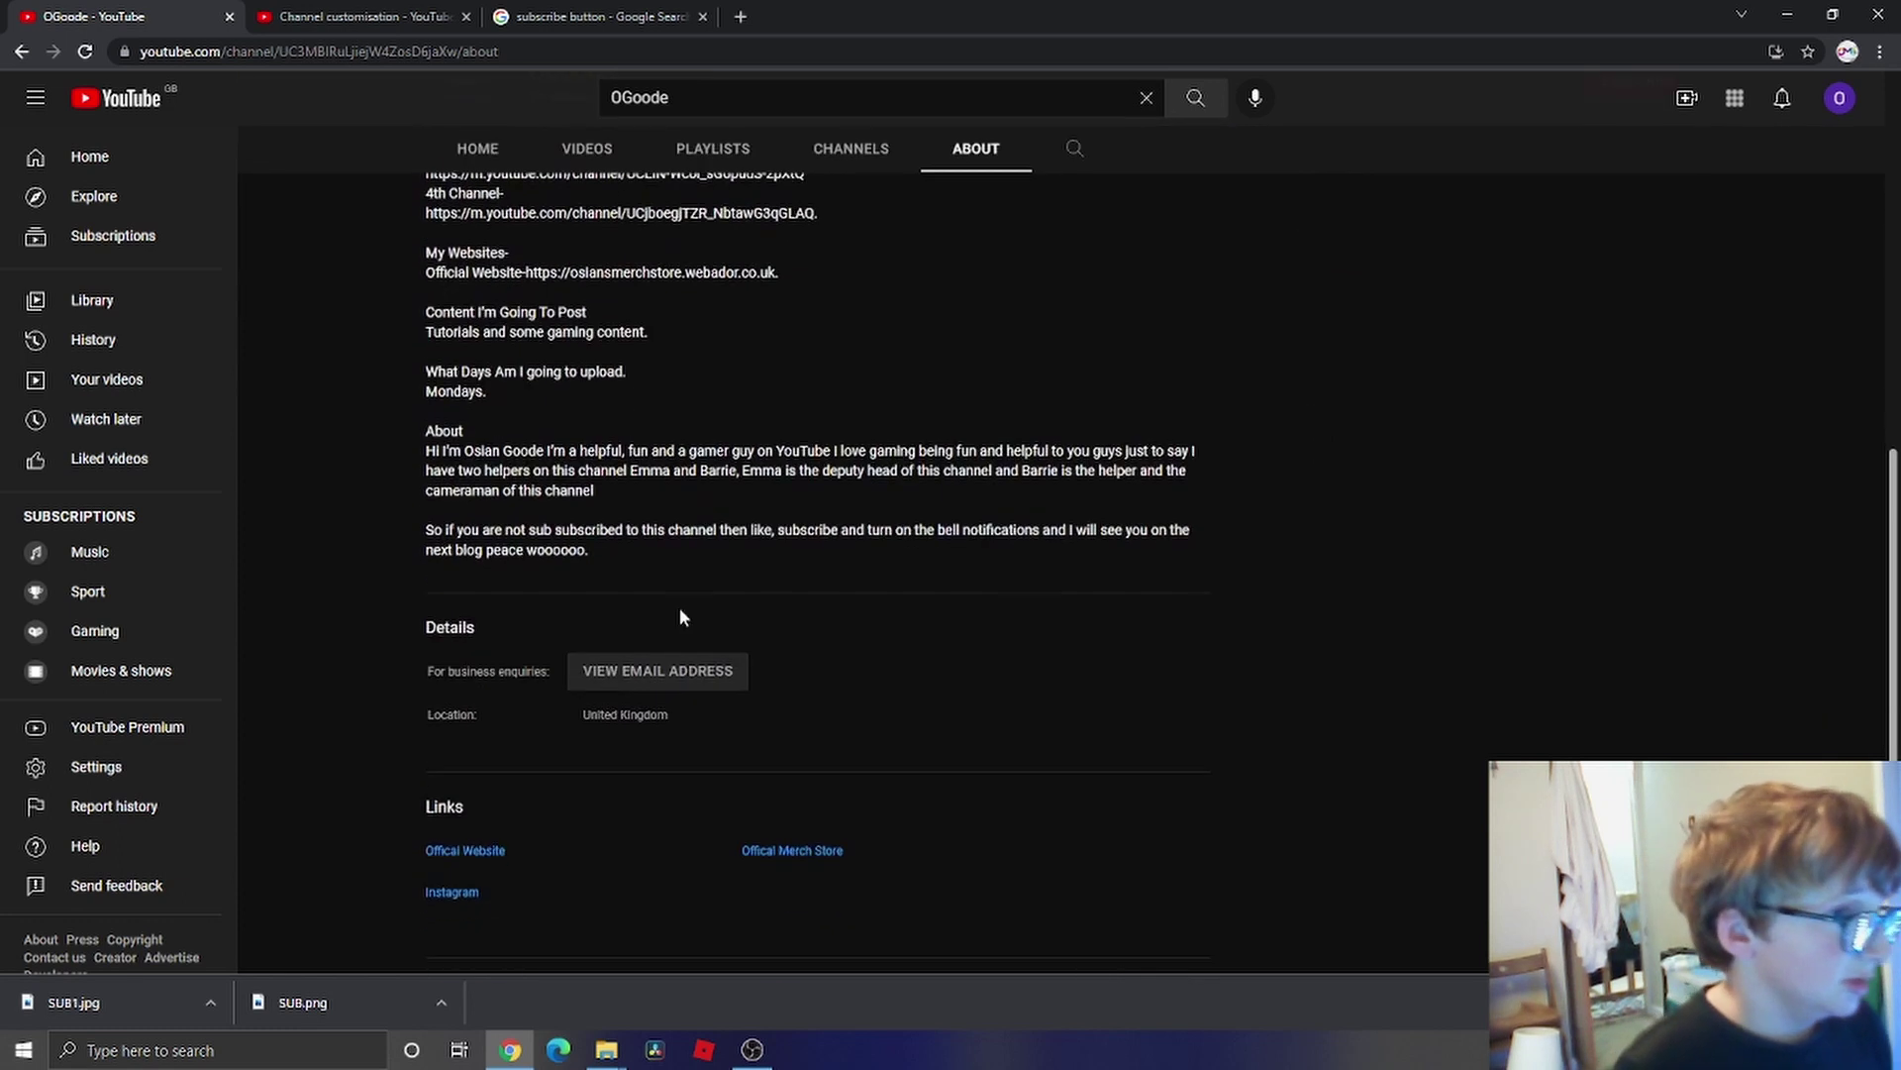
scroll(679, 608, up, 7)
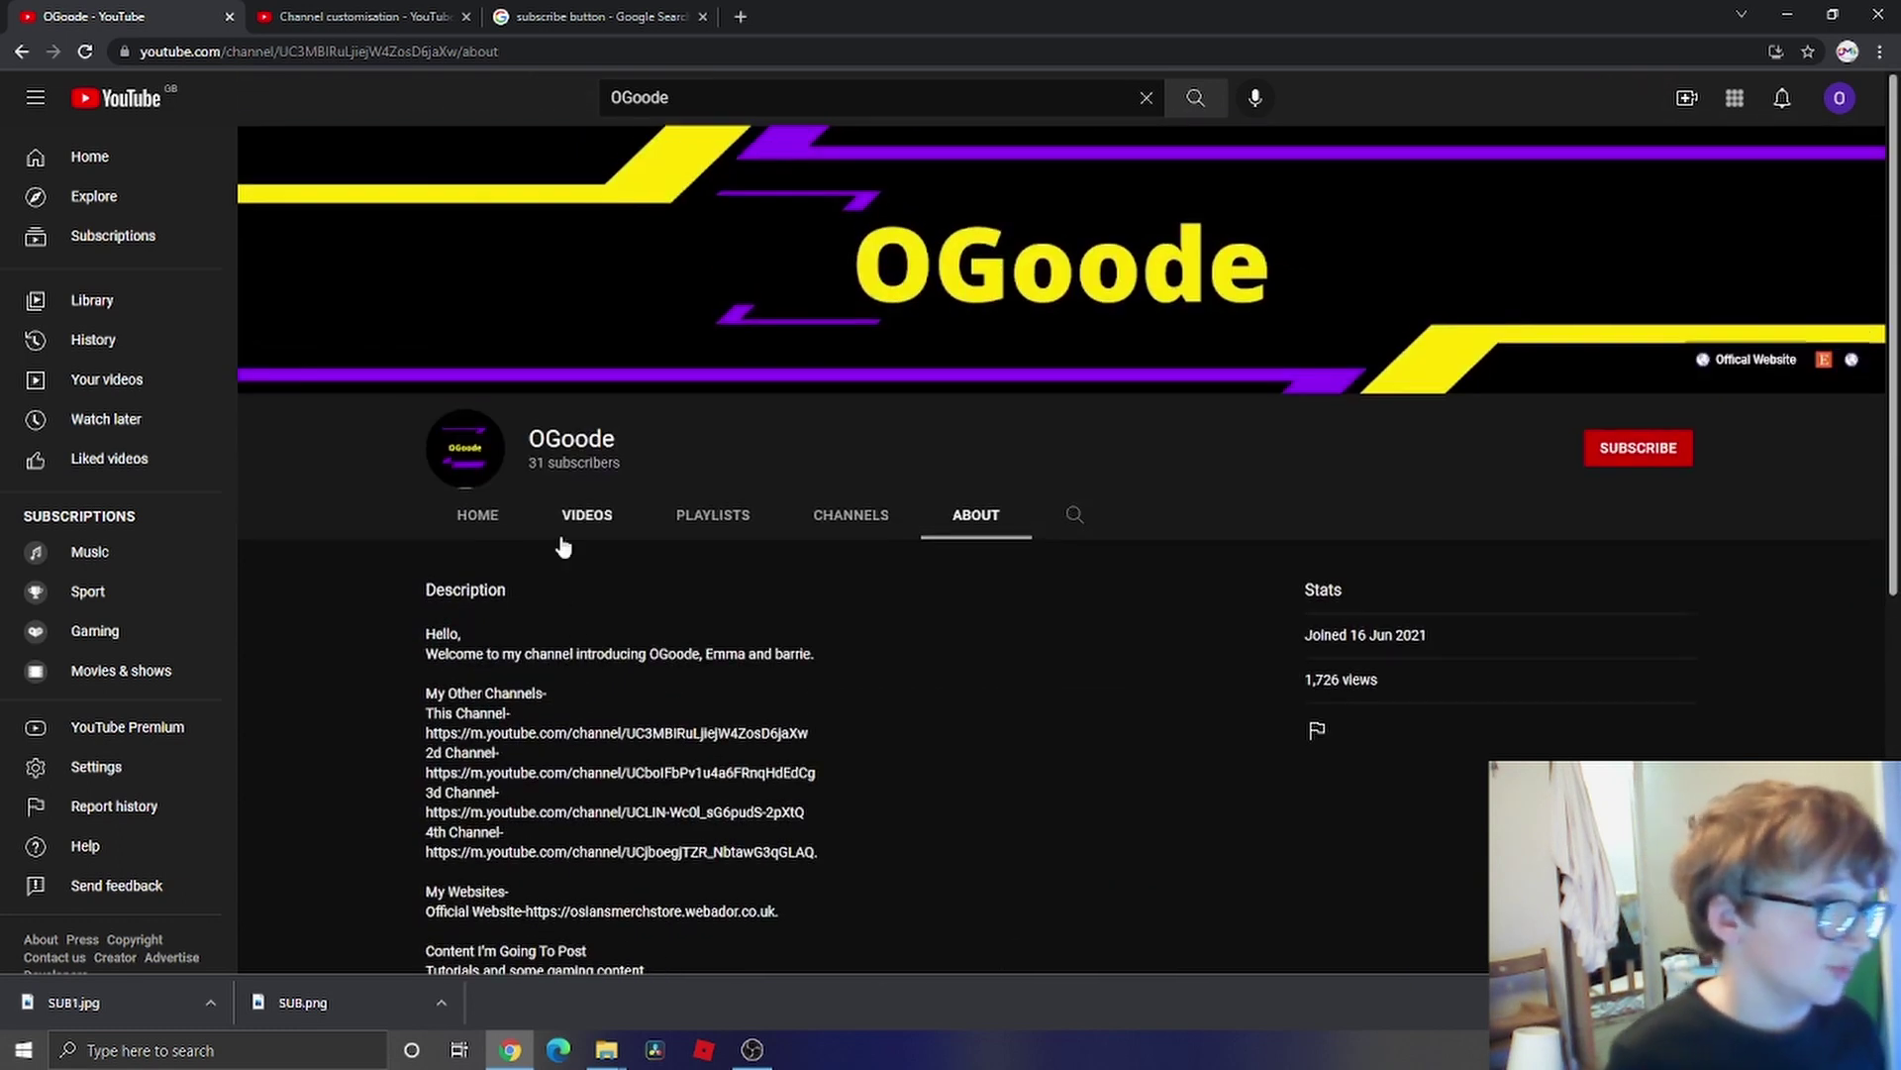
scroll(577, 607, down, 2)
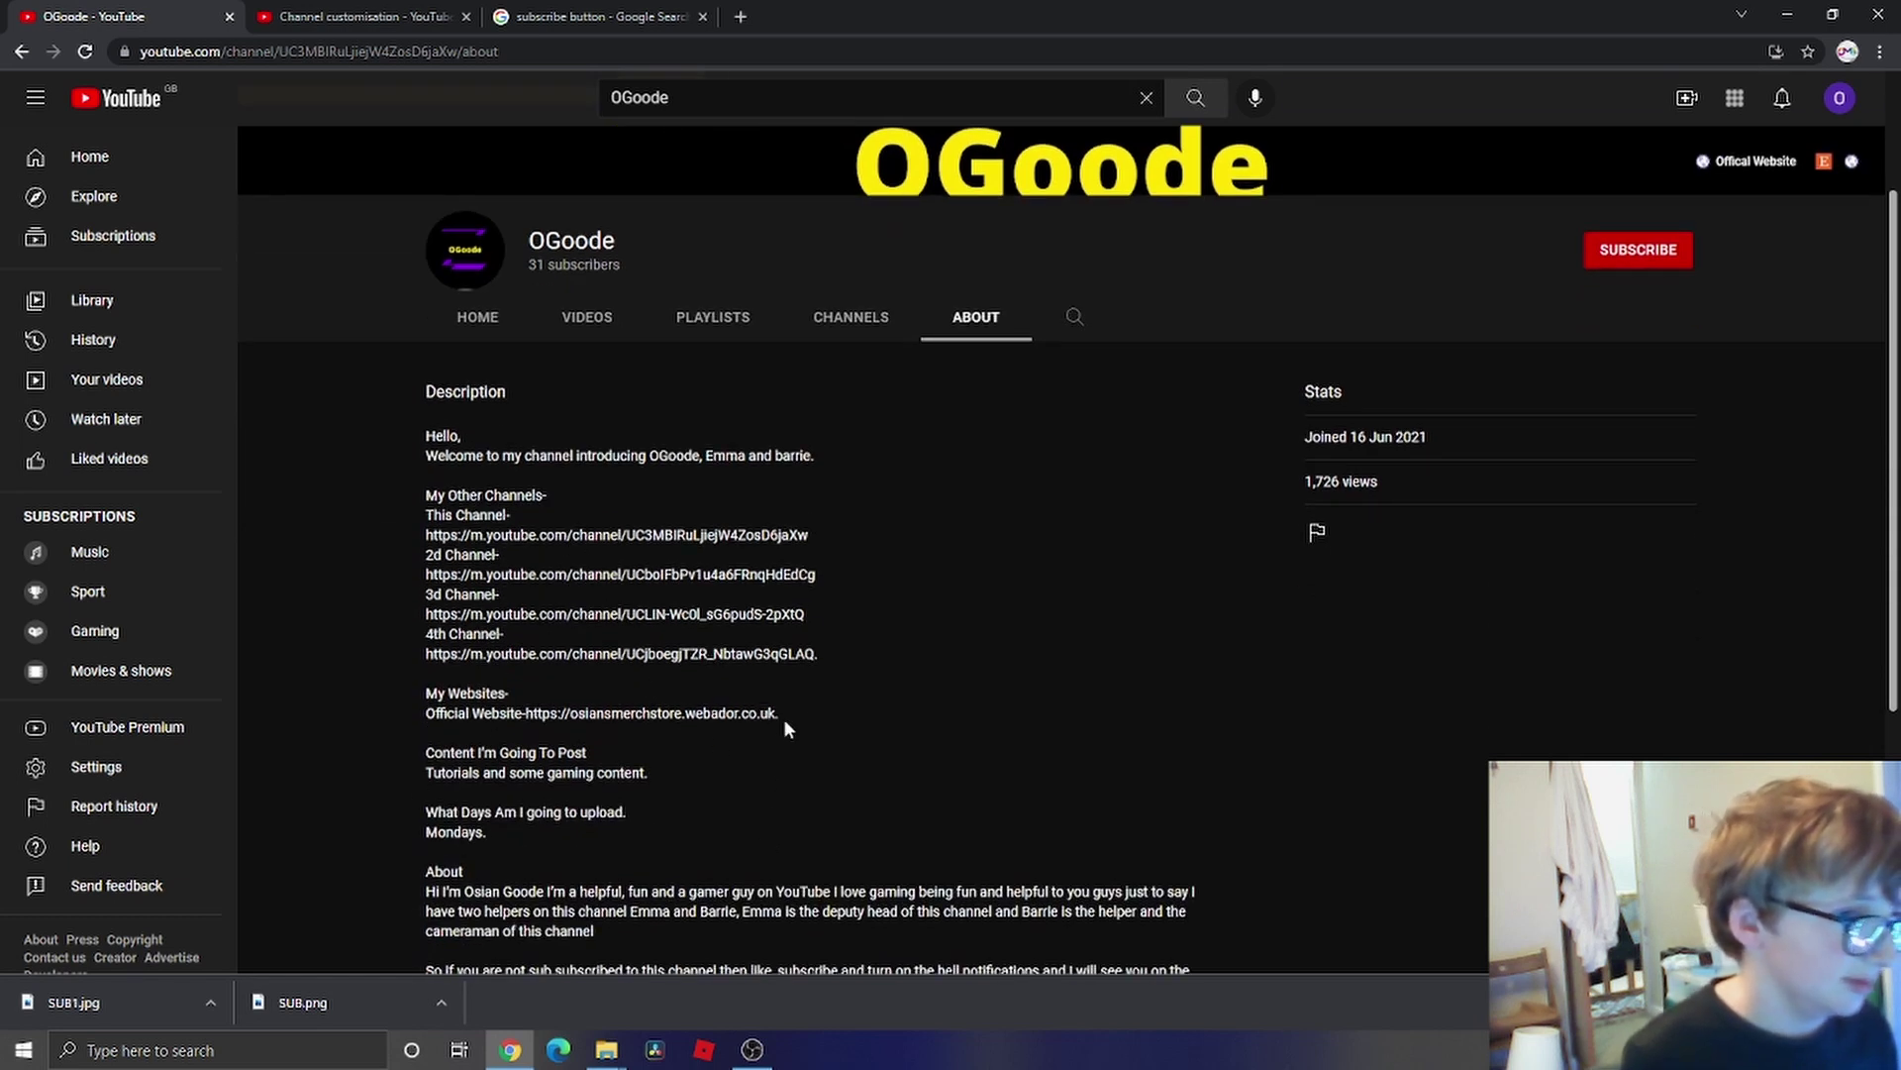
- Copy the official website line from the description and return to YouTube Studio
drag(779, 714, 410, 696)
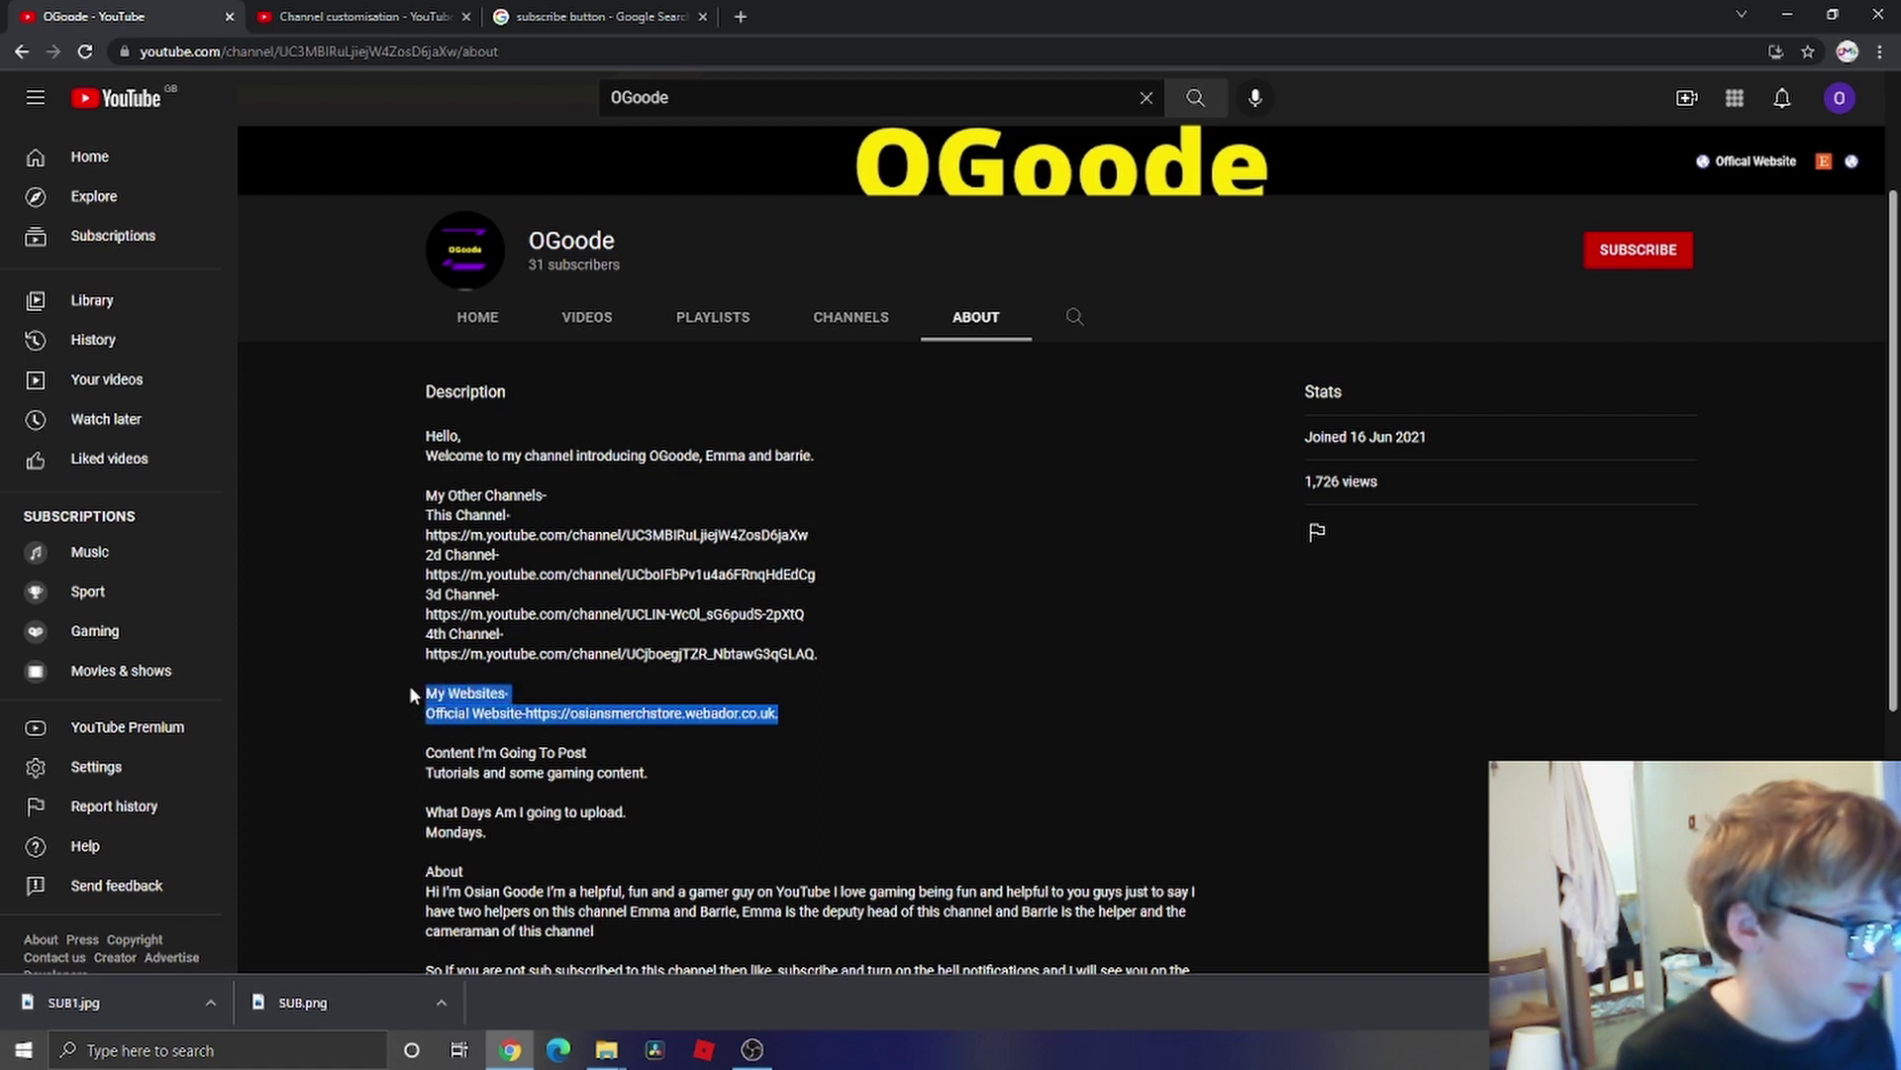
right_click(433, 693)
click(490, 711)
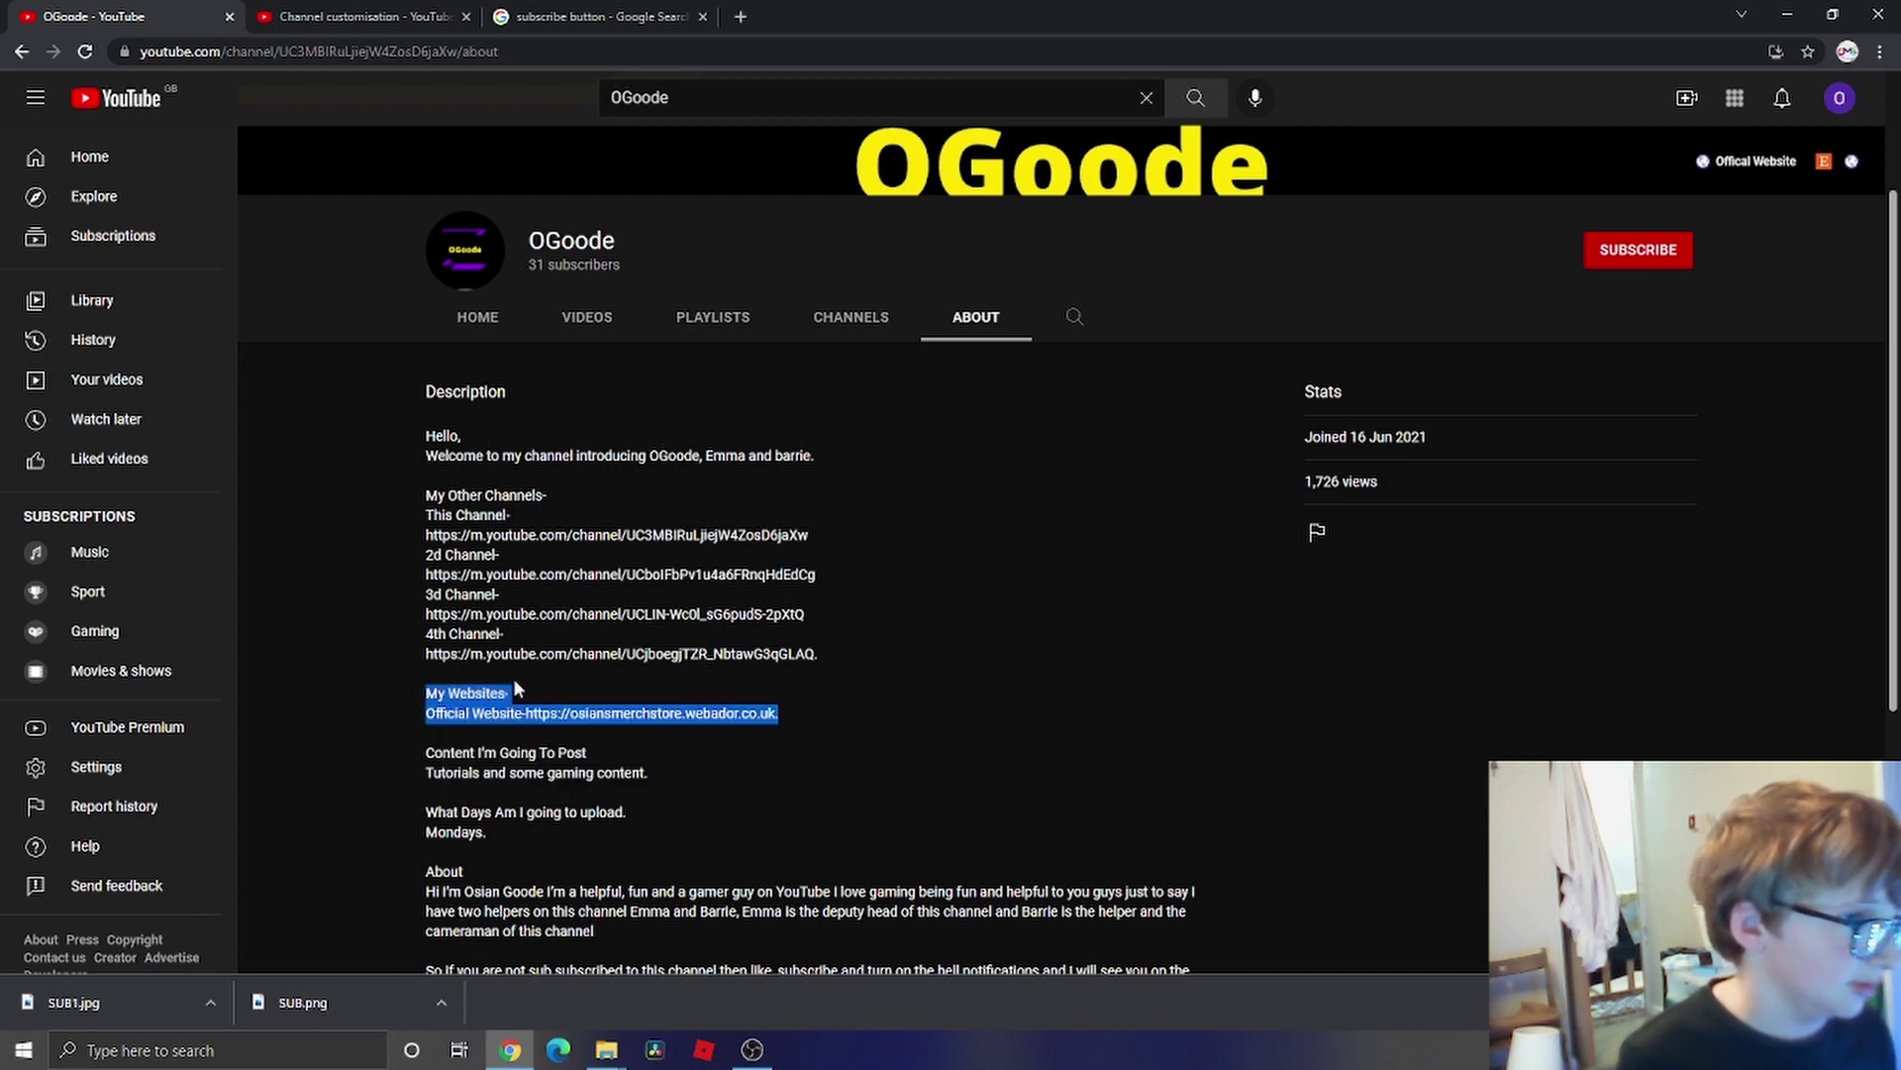
click(594, 15)
click(357, 16)
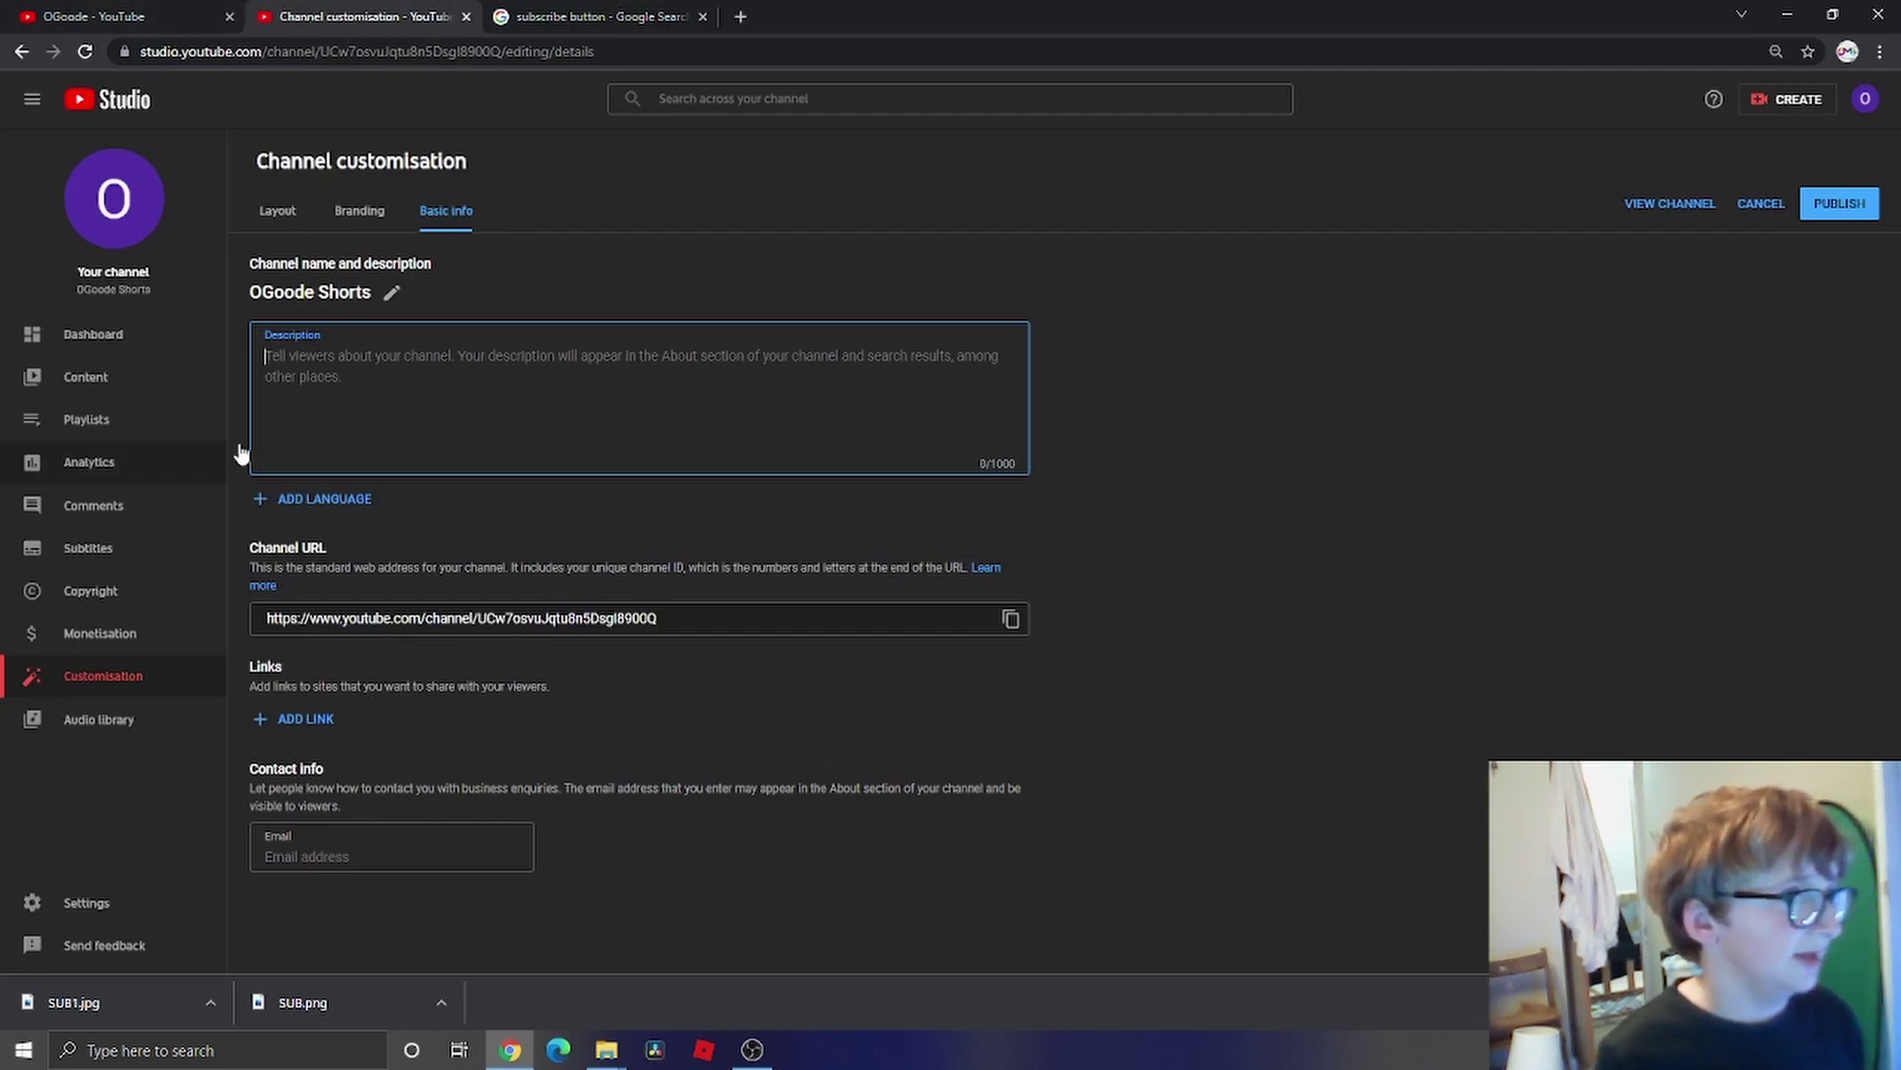
- Switch to the OGoode account, then back to OGoode Shorts, on the About page
click(124, 16)
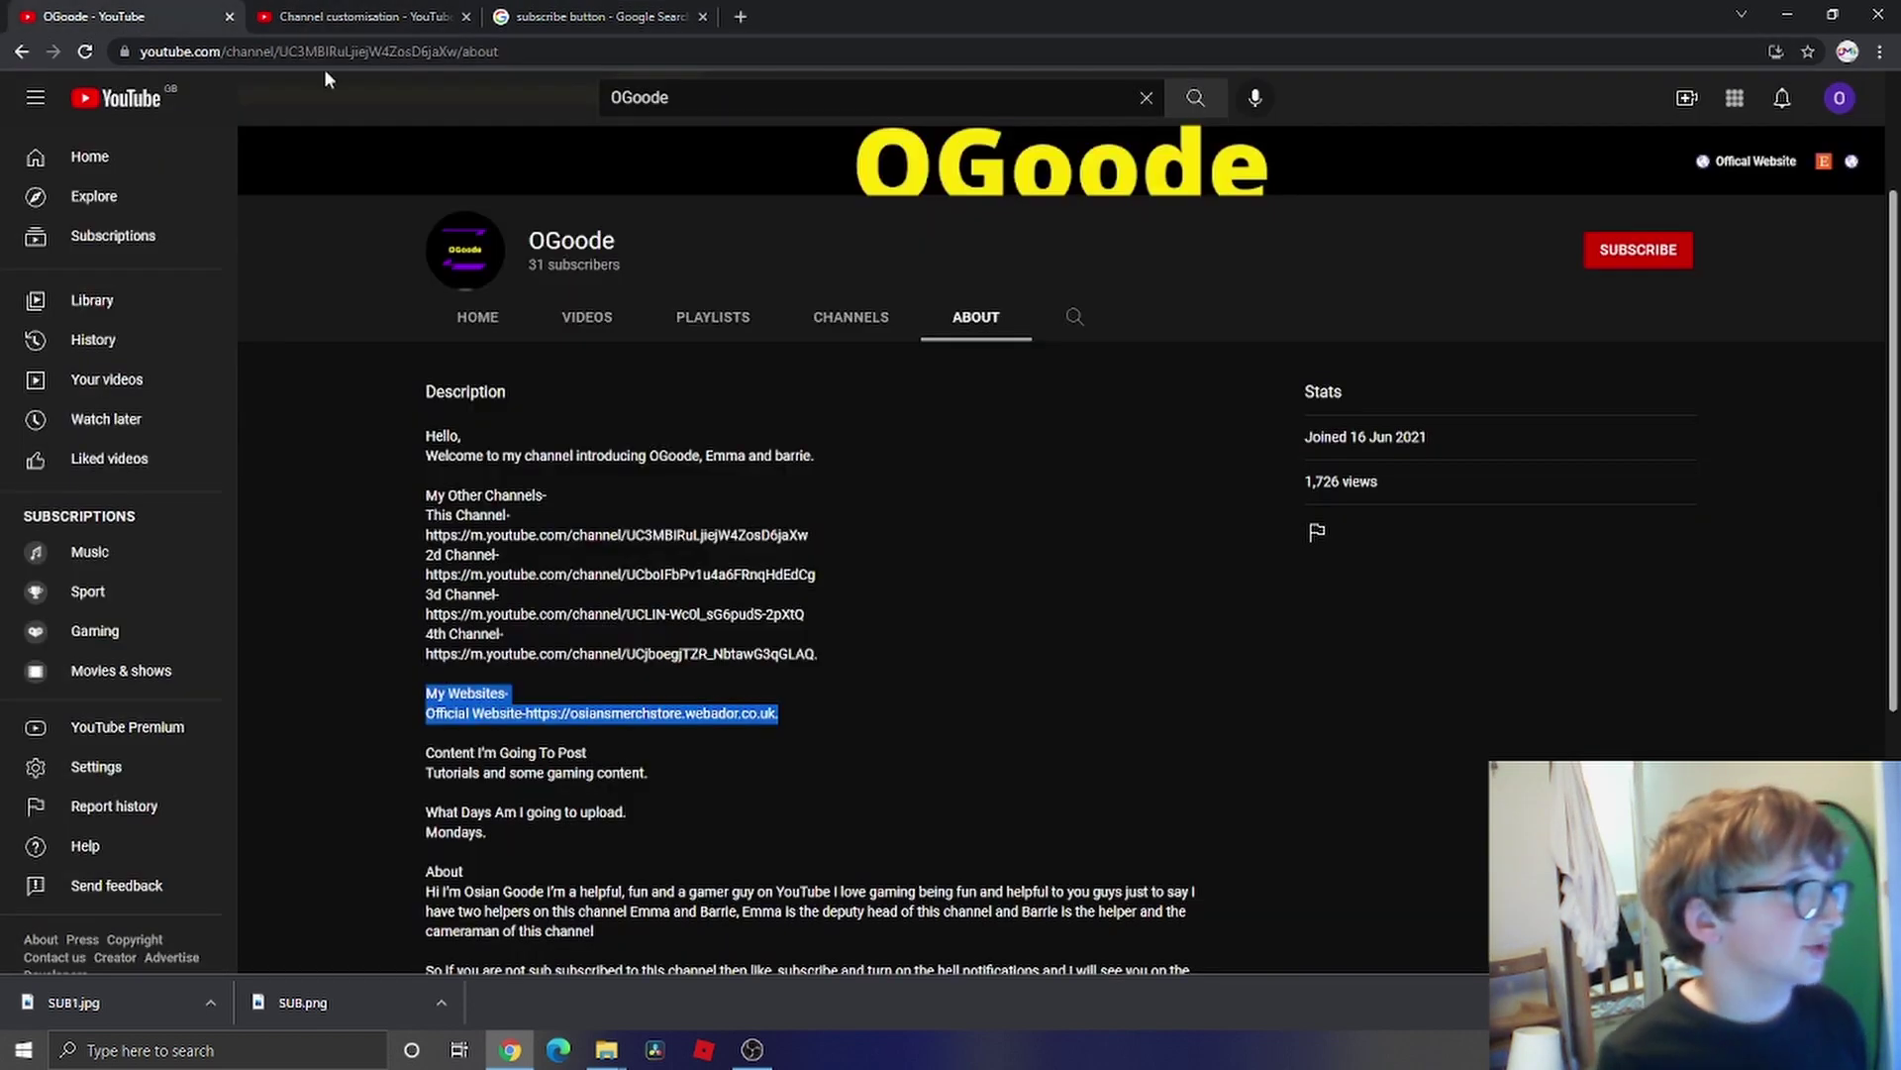
click(1839, 97)
click(1714, 345)
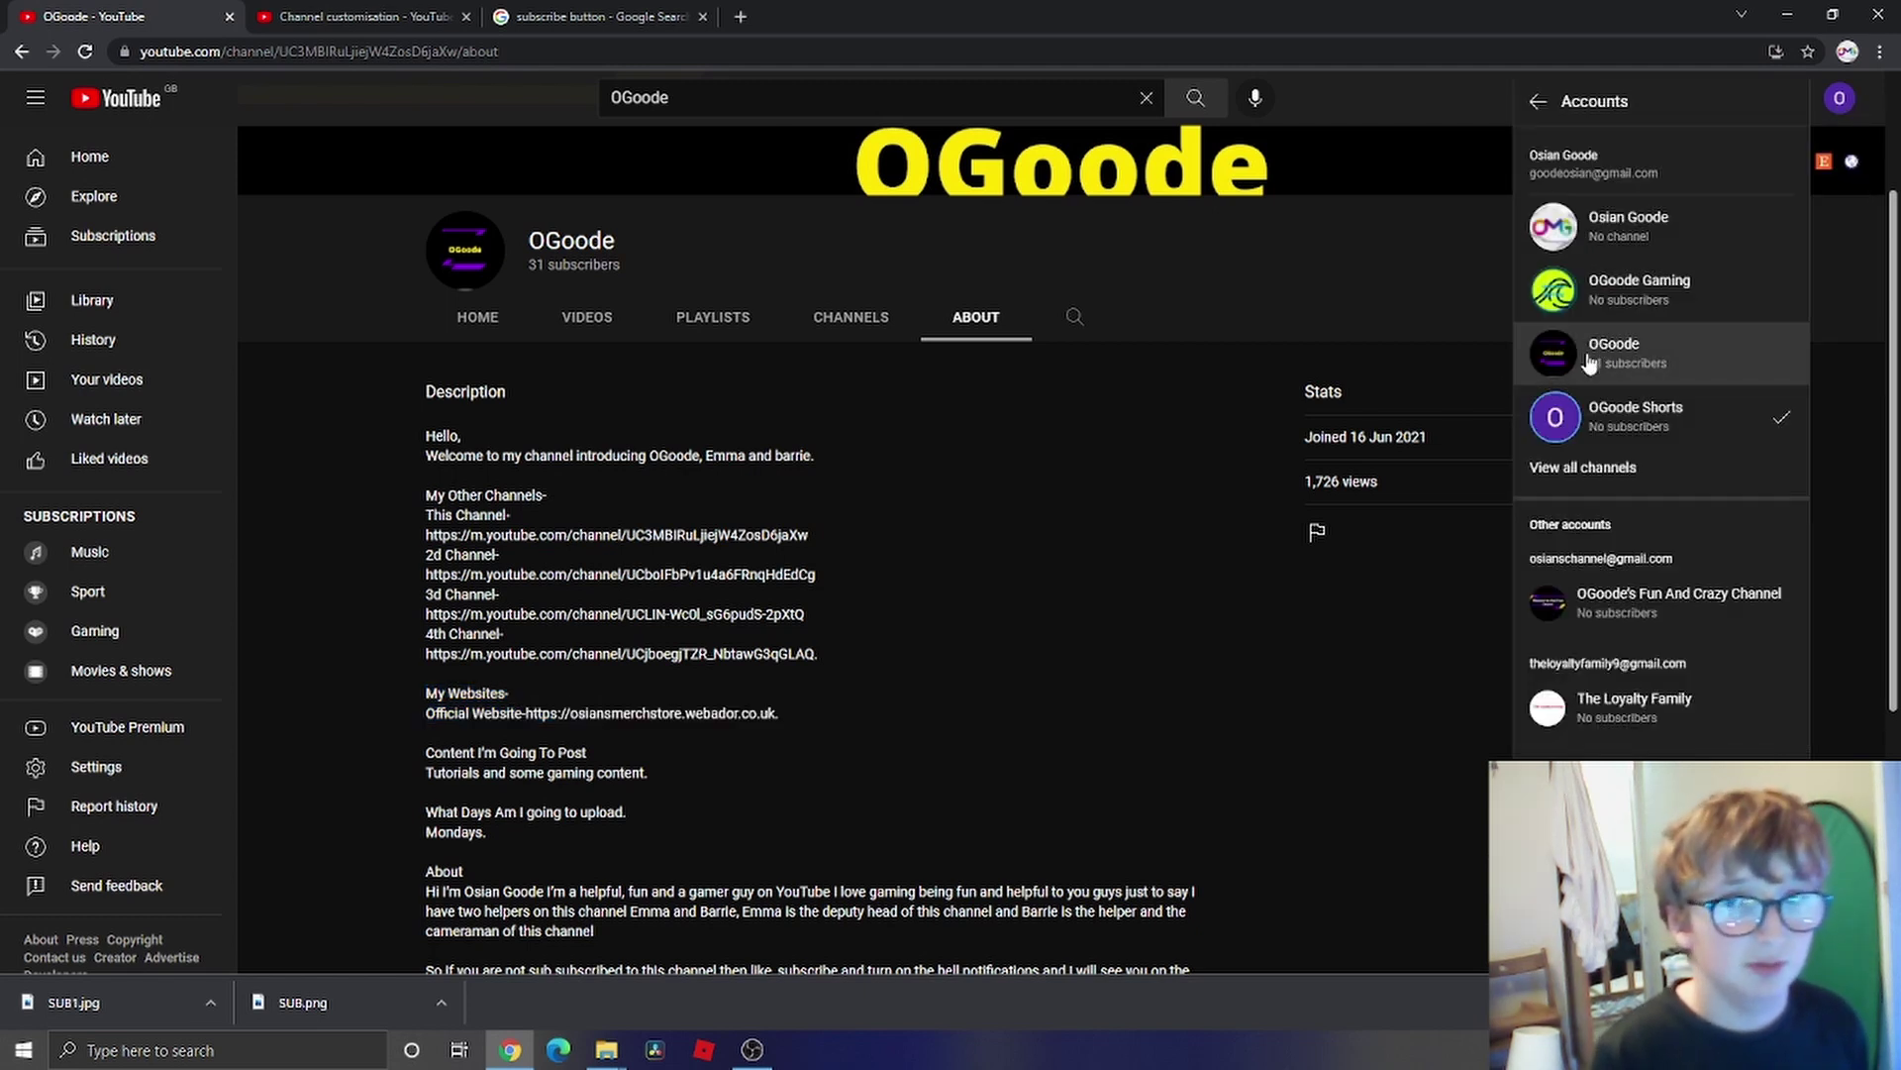
click(1621, 344)
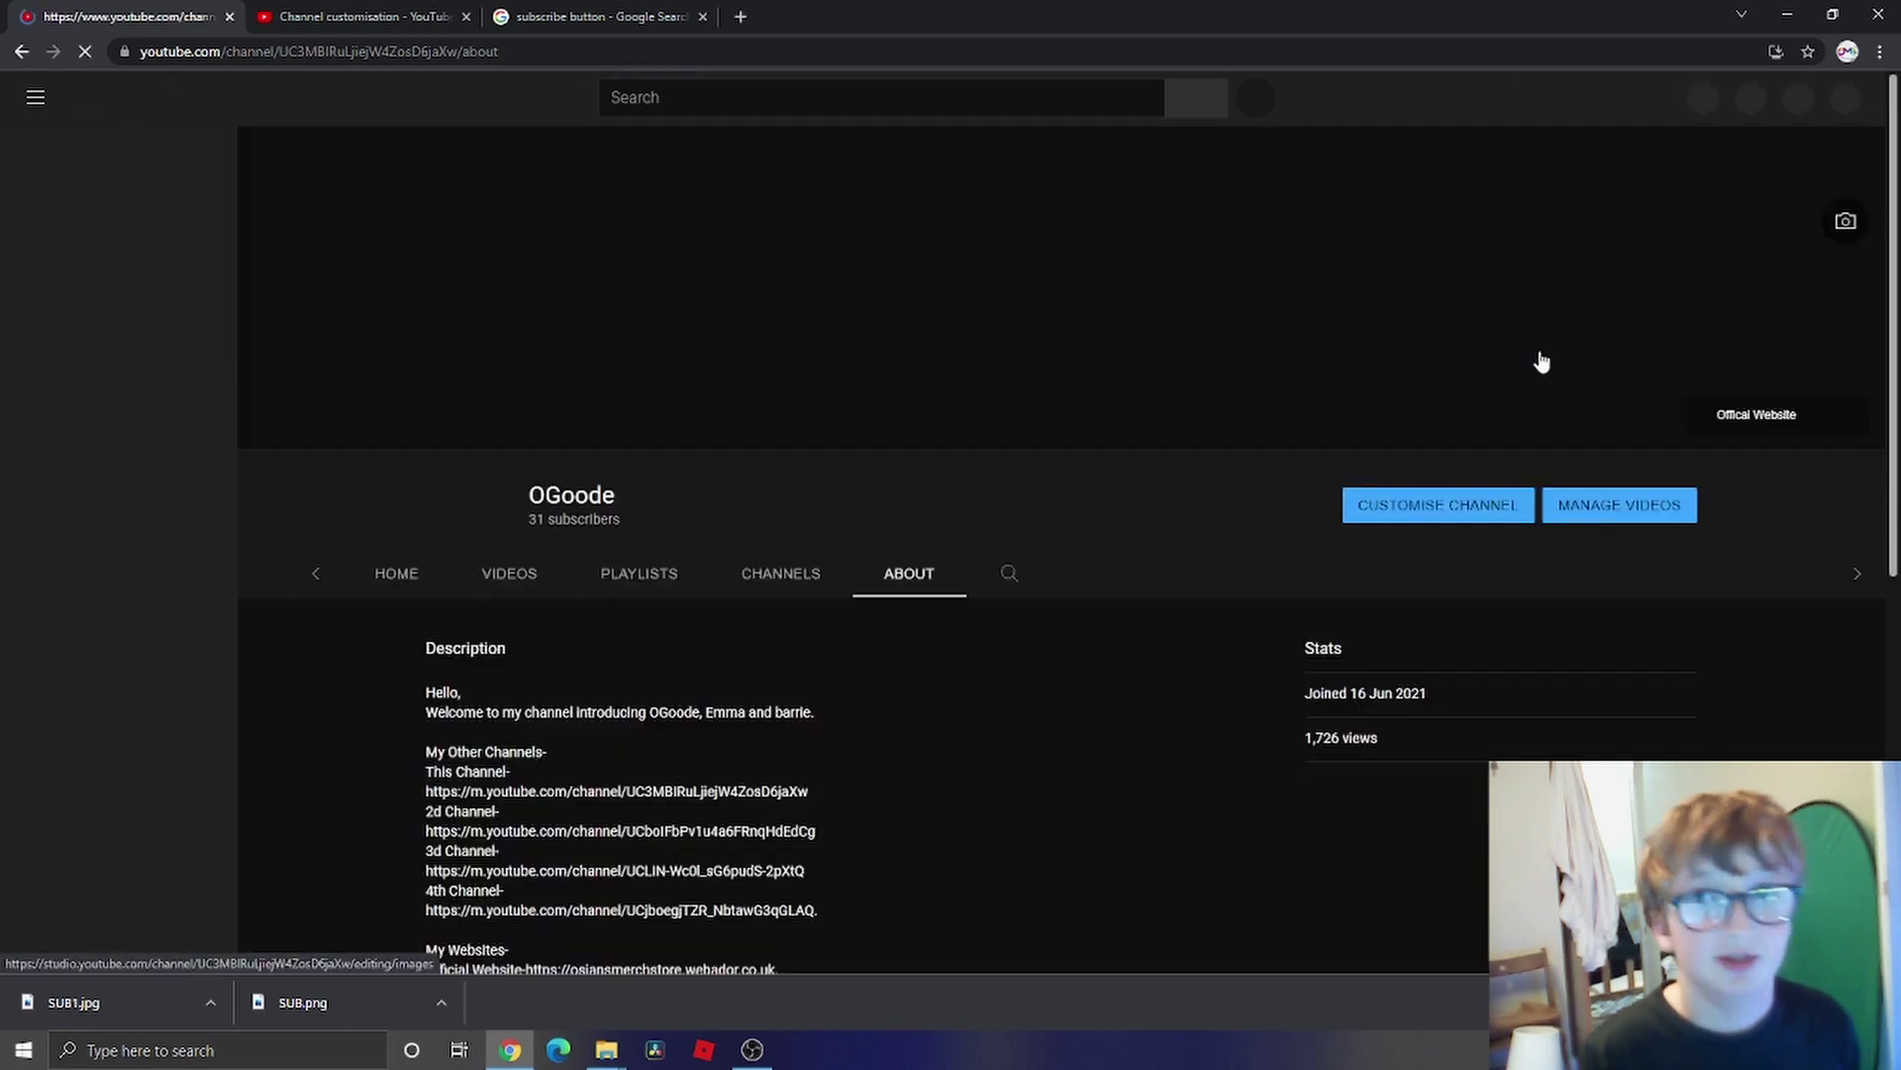
scroll(582, 685, down, 1)
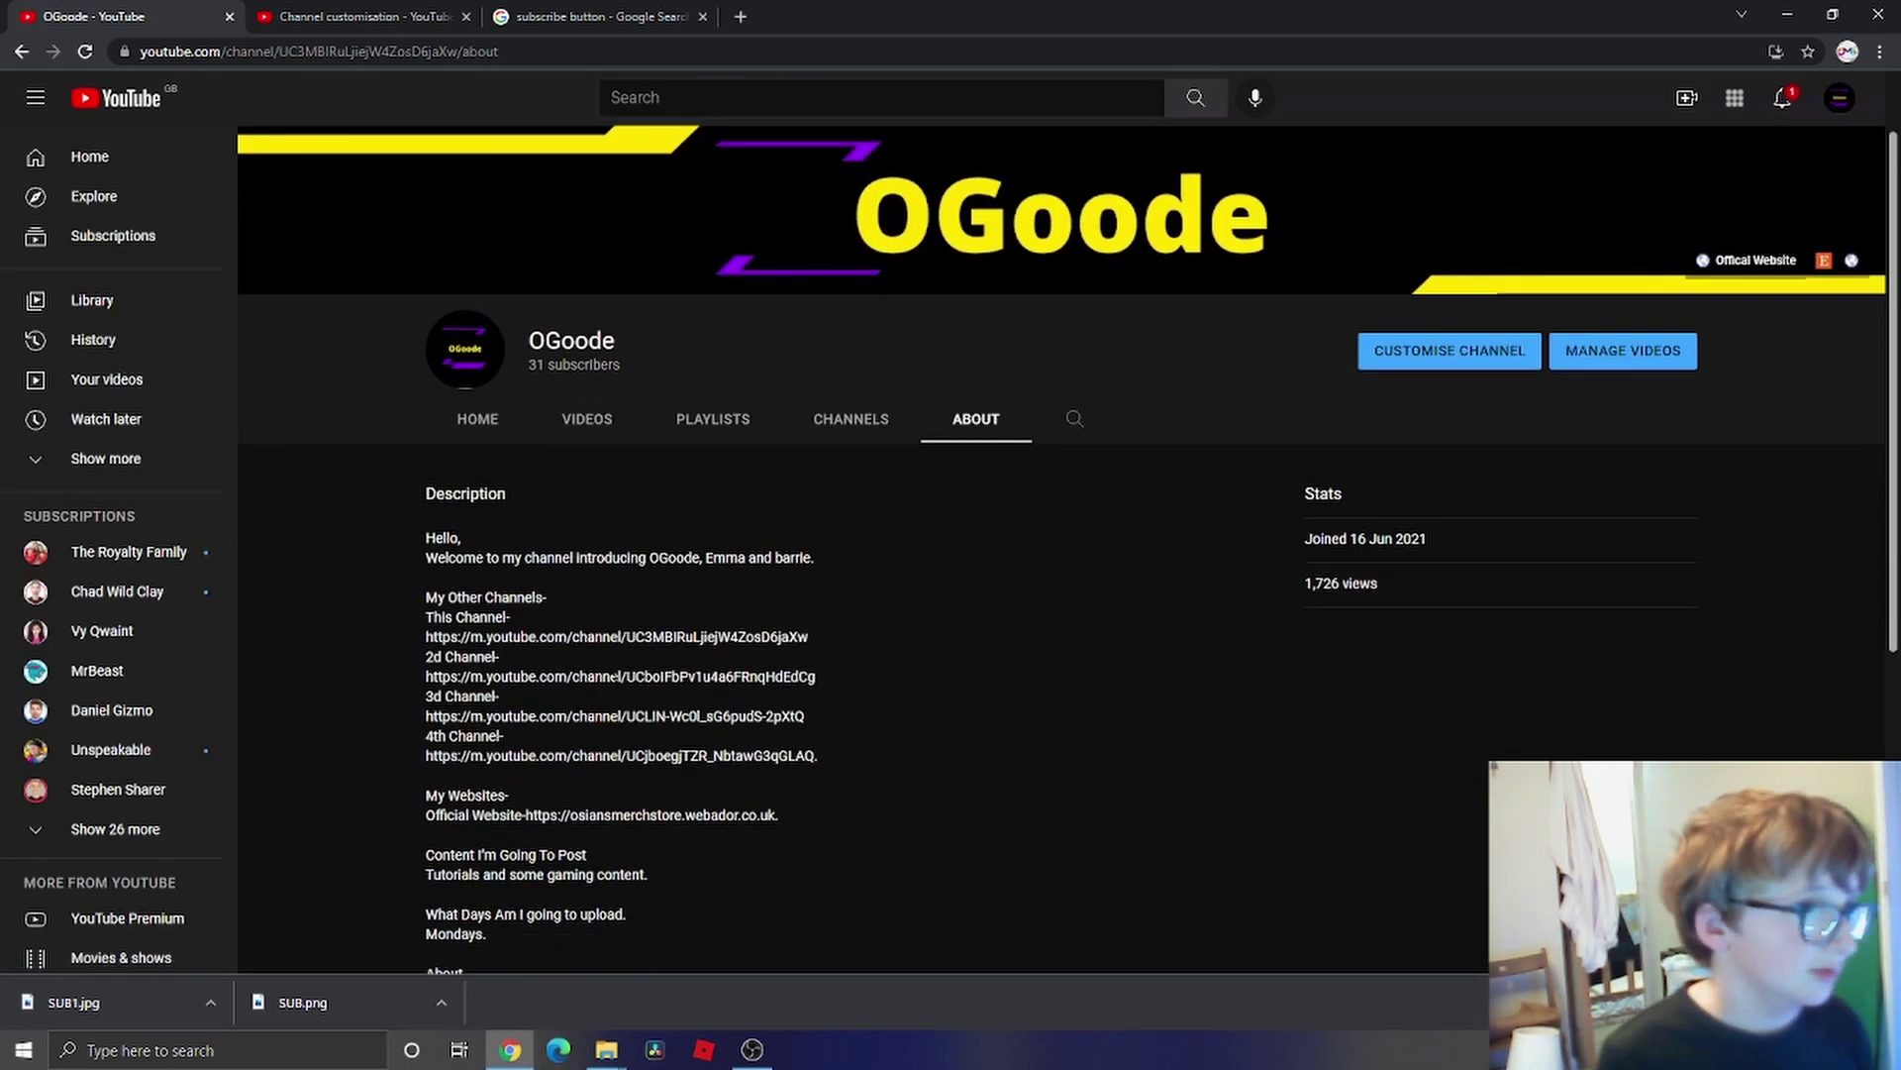
scroll(1694, 312, up, 1)
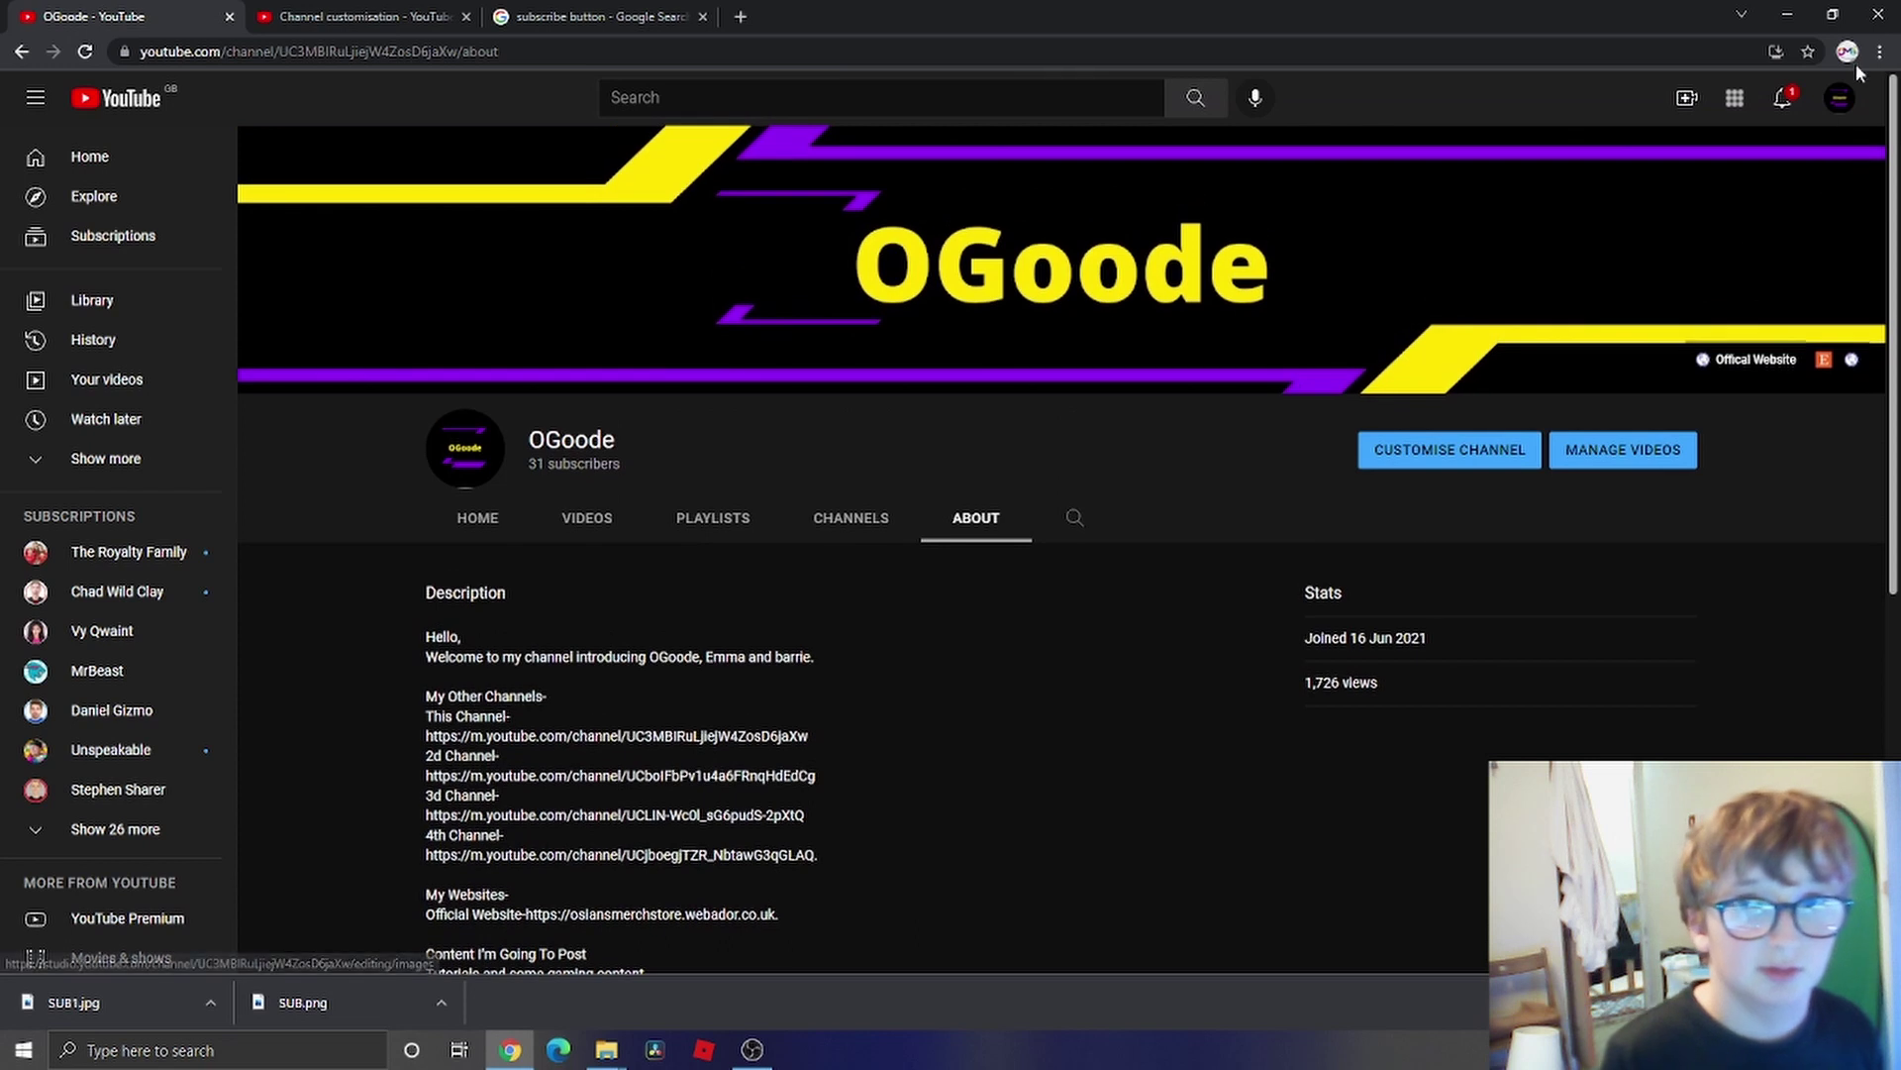
click(1840, 98)
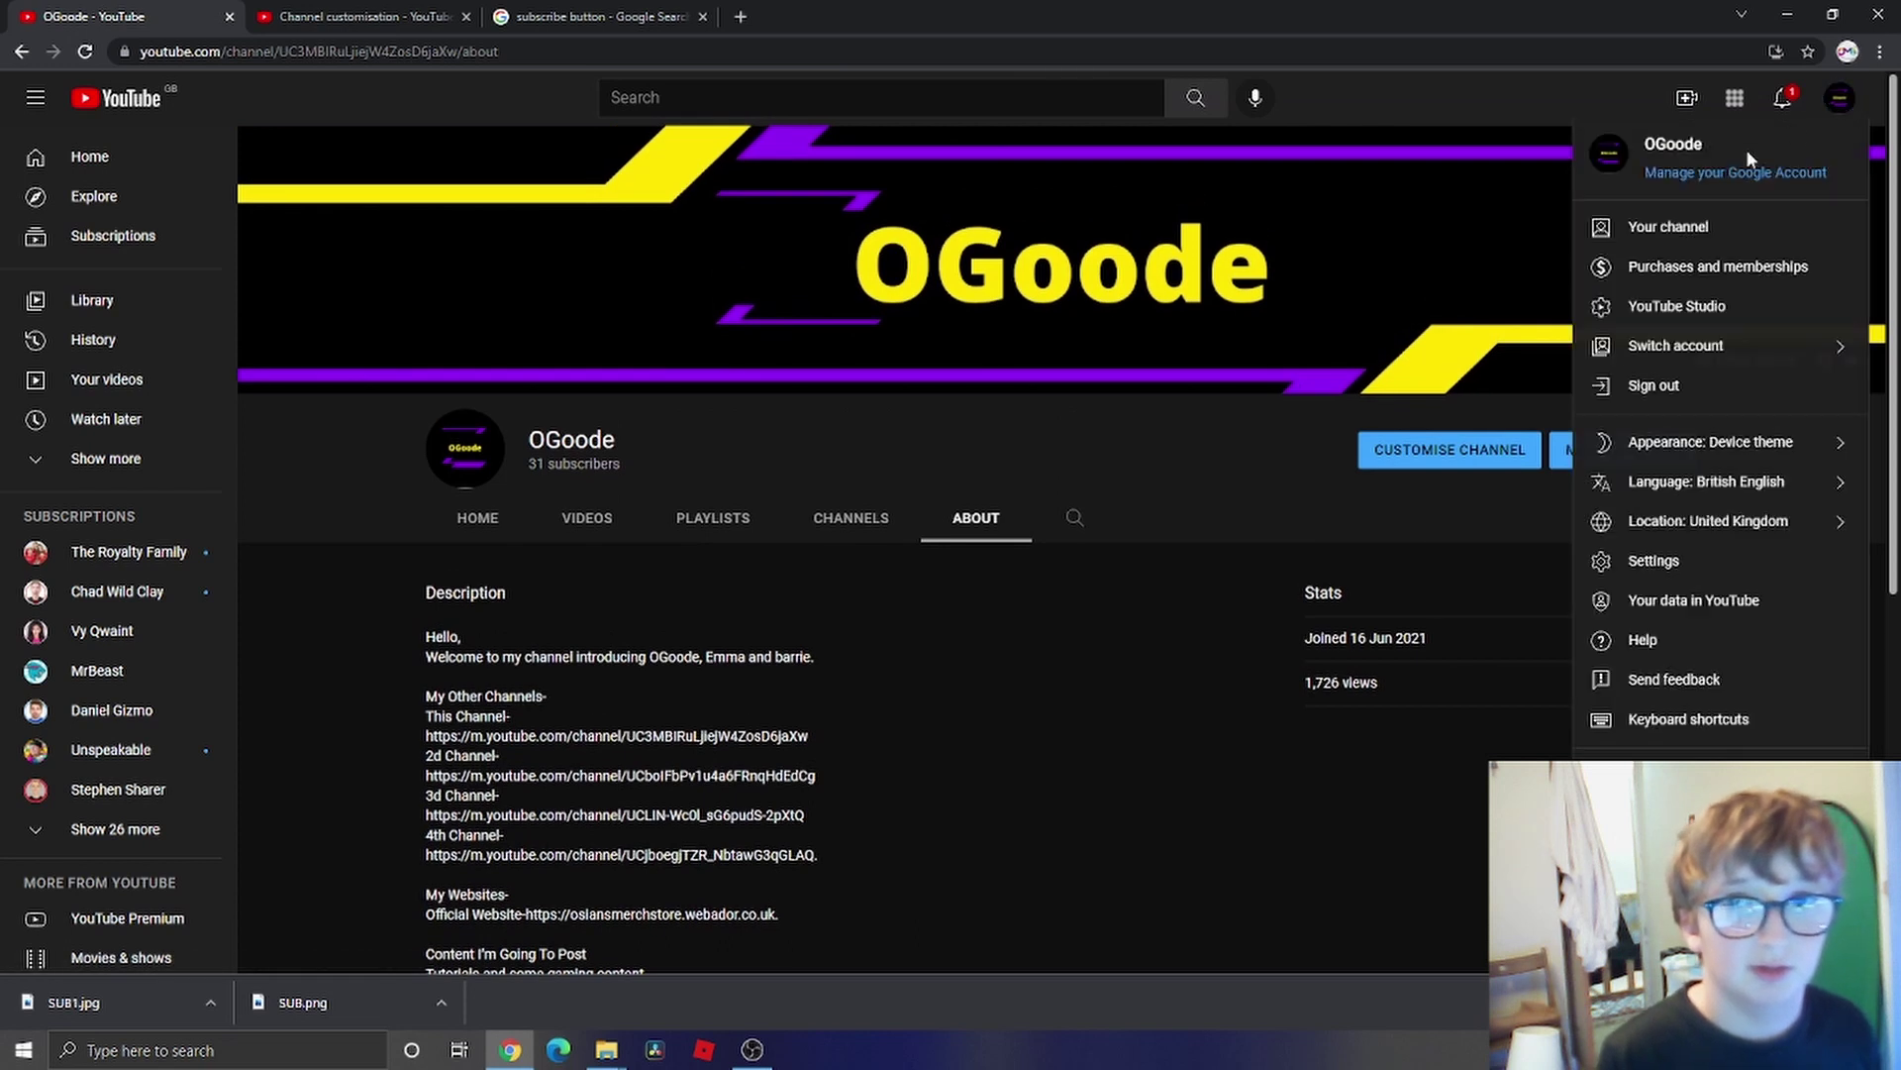
click(1733, 351)
click(1633, 416)
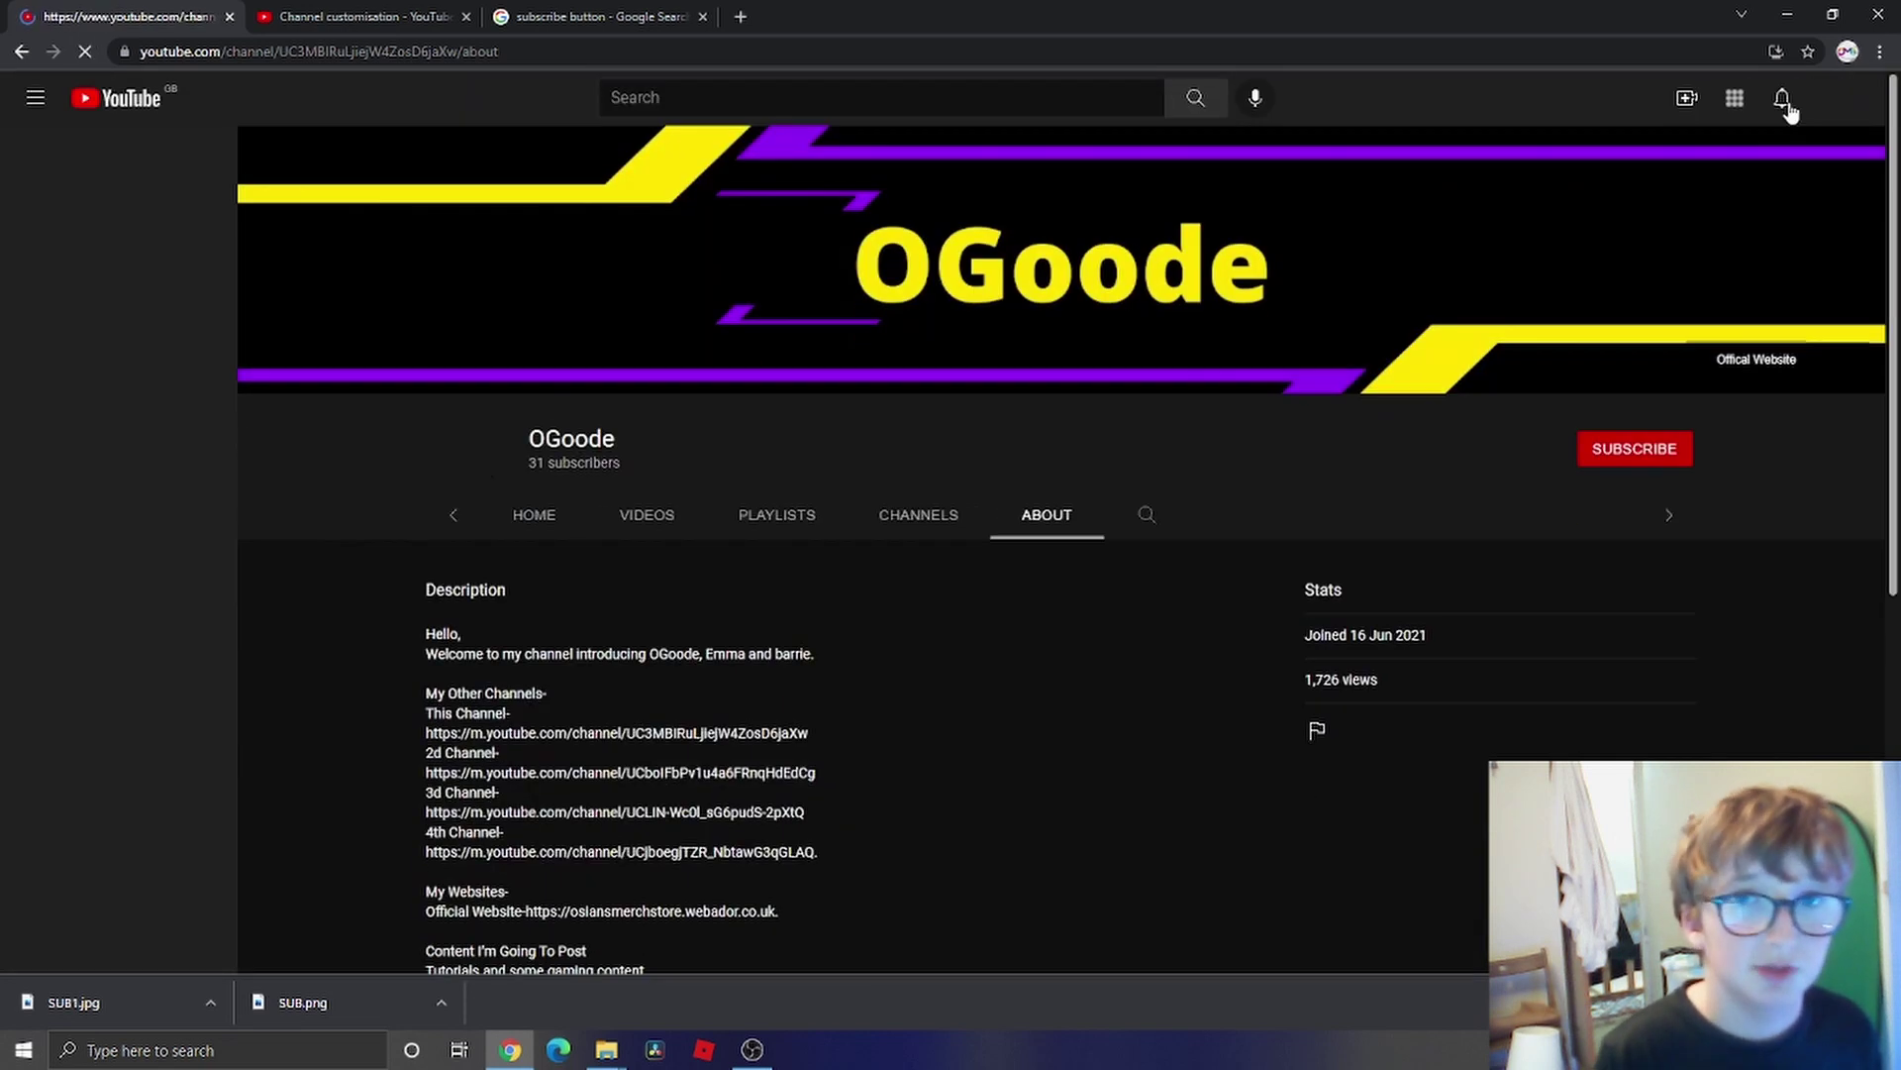
- As OGoode Gaming, subscribe to OGoode with All notifications enabled
click(1840, 98)
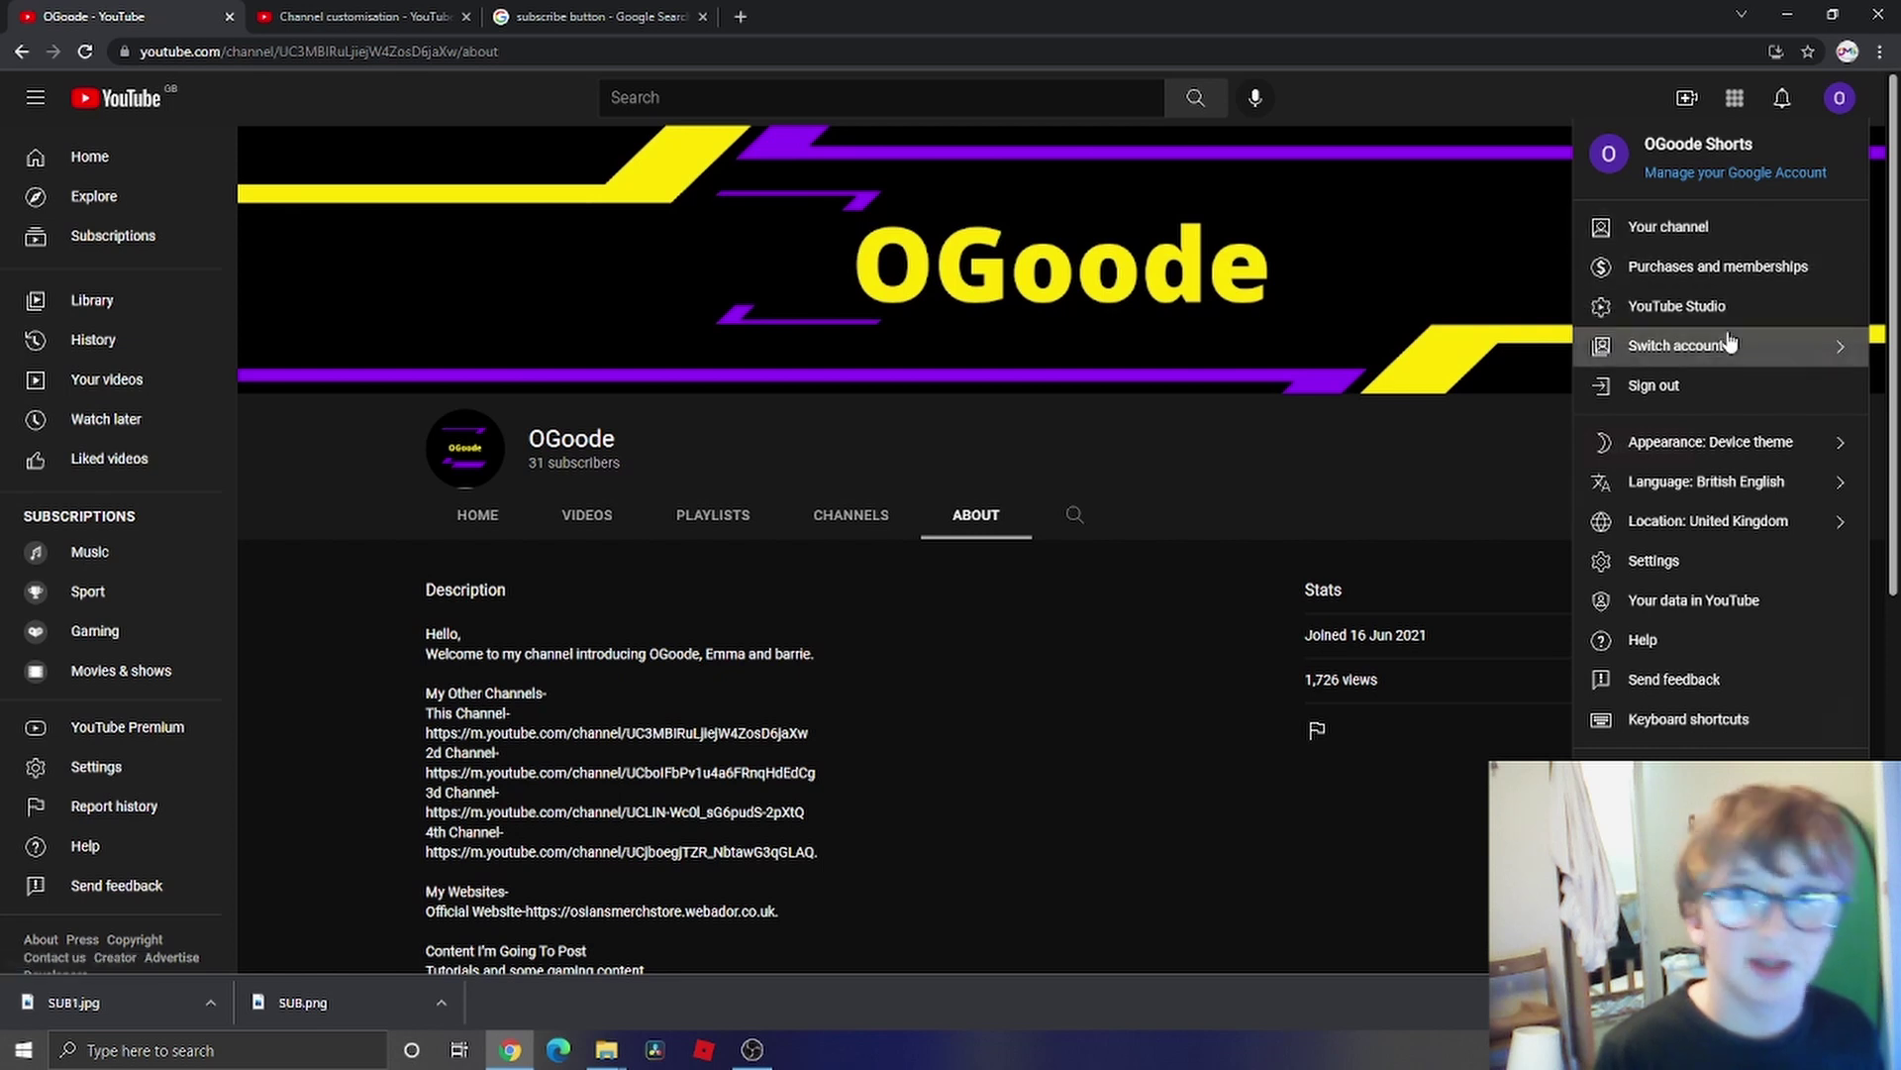
click(1702, 345)
click(1652, 297)
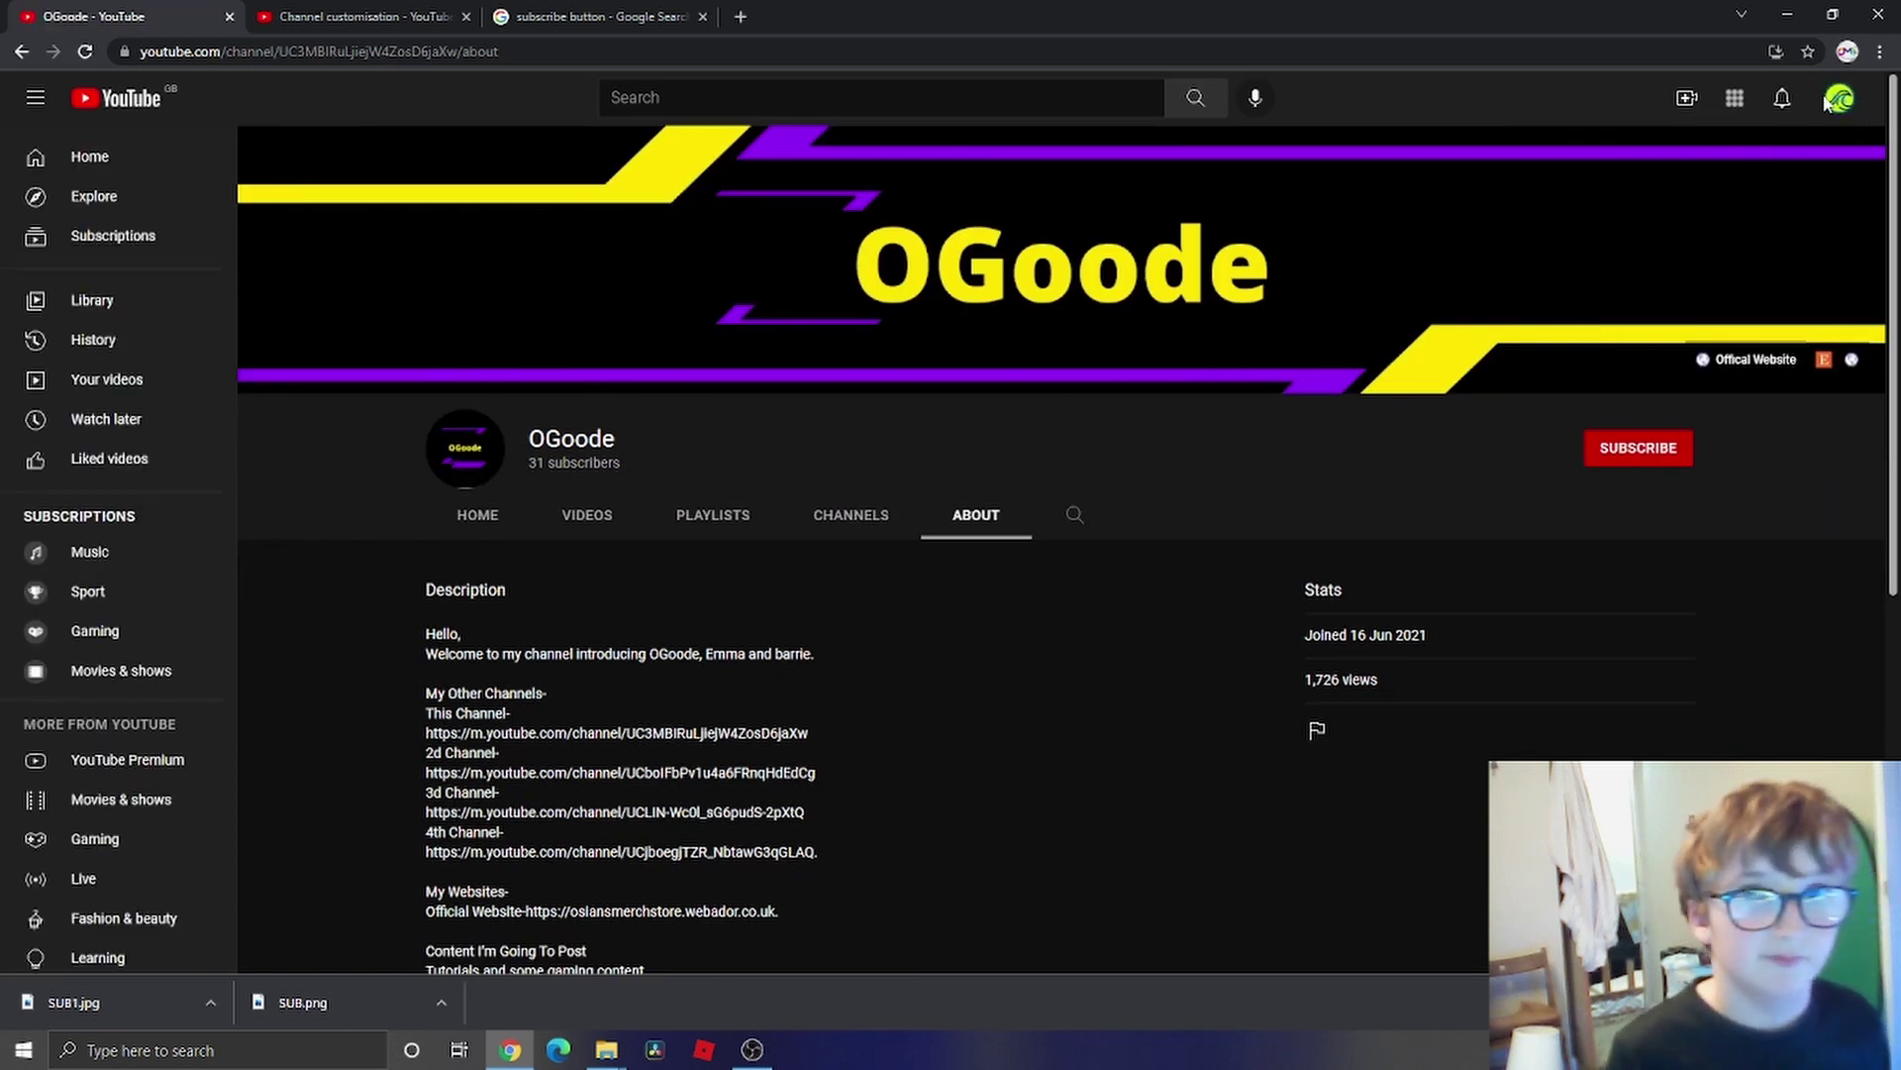
click(1644, 451)
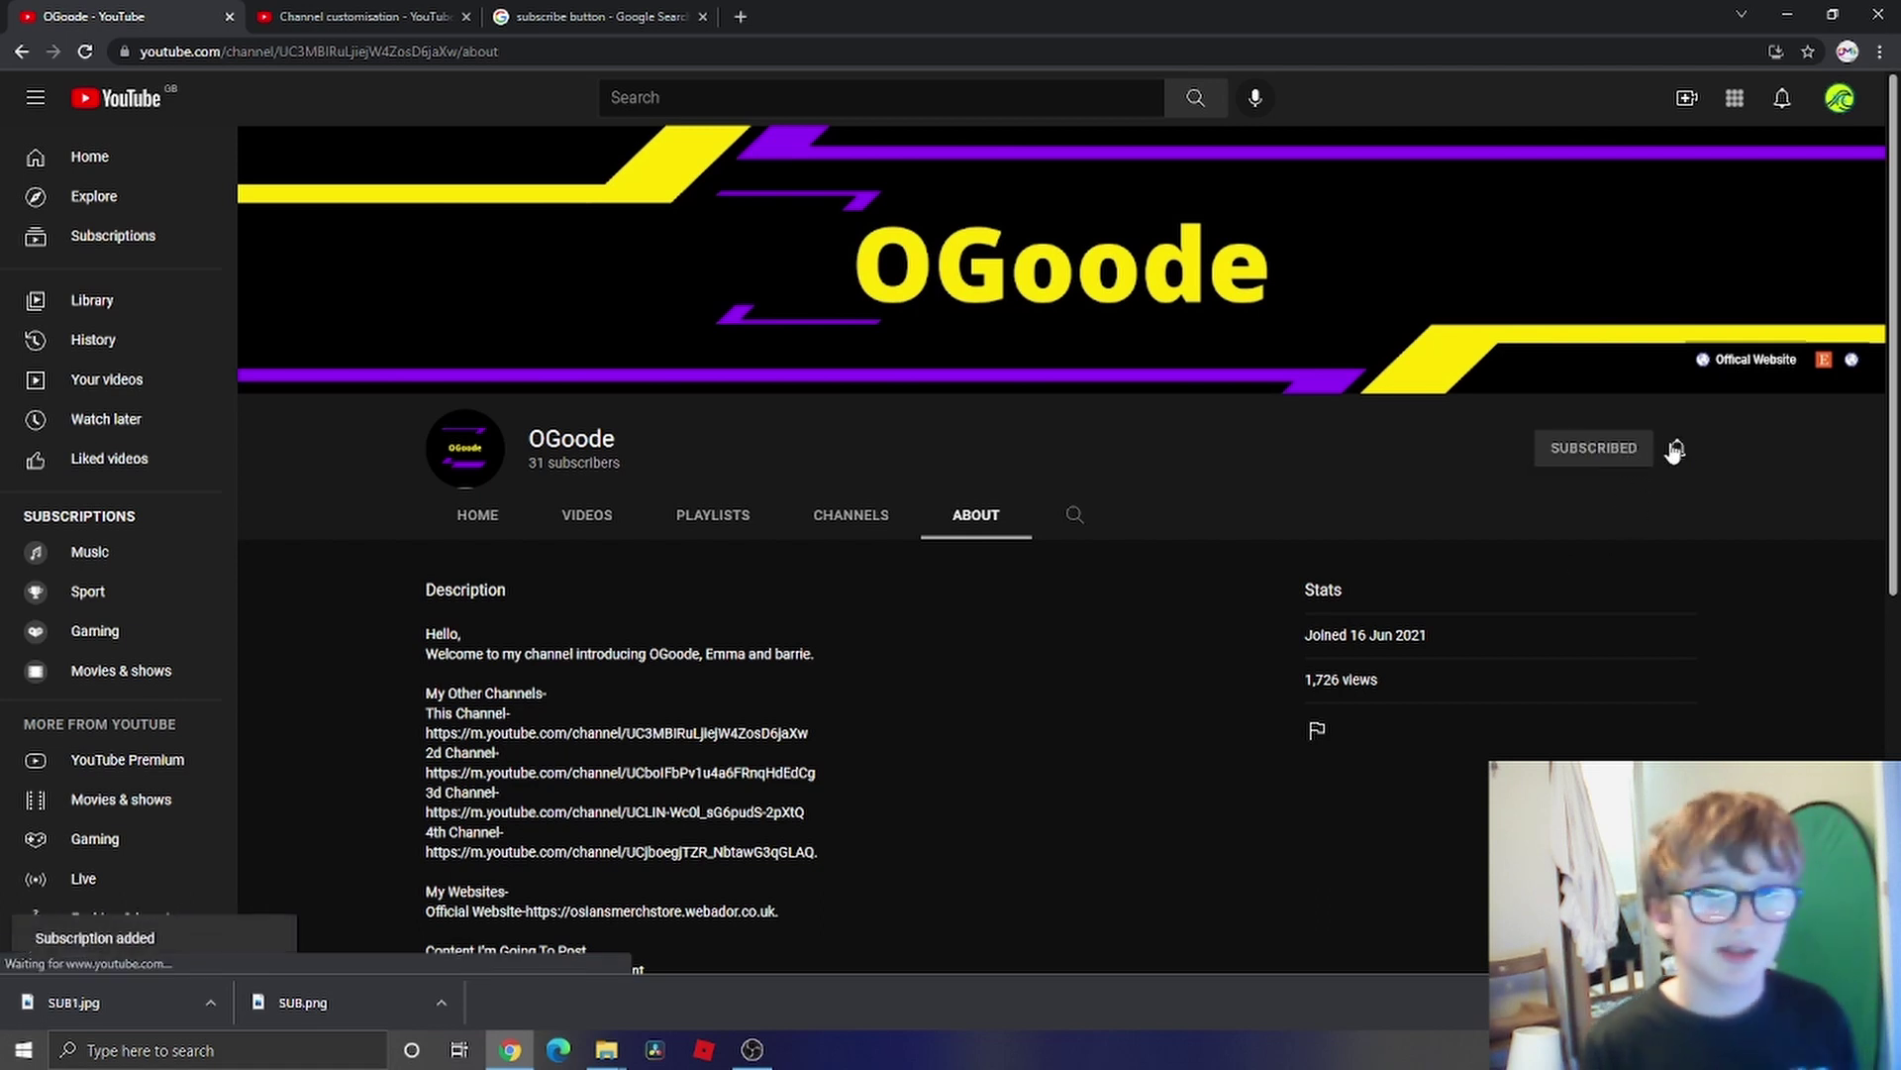
click(1676, 448)
click(1688, 489)
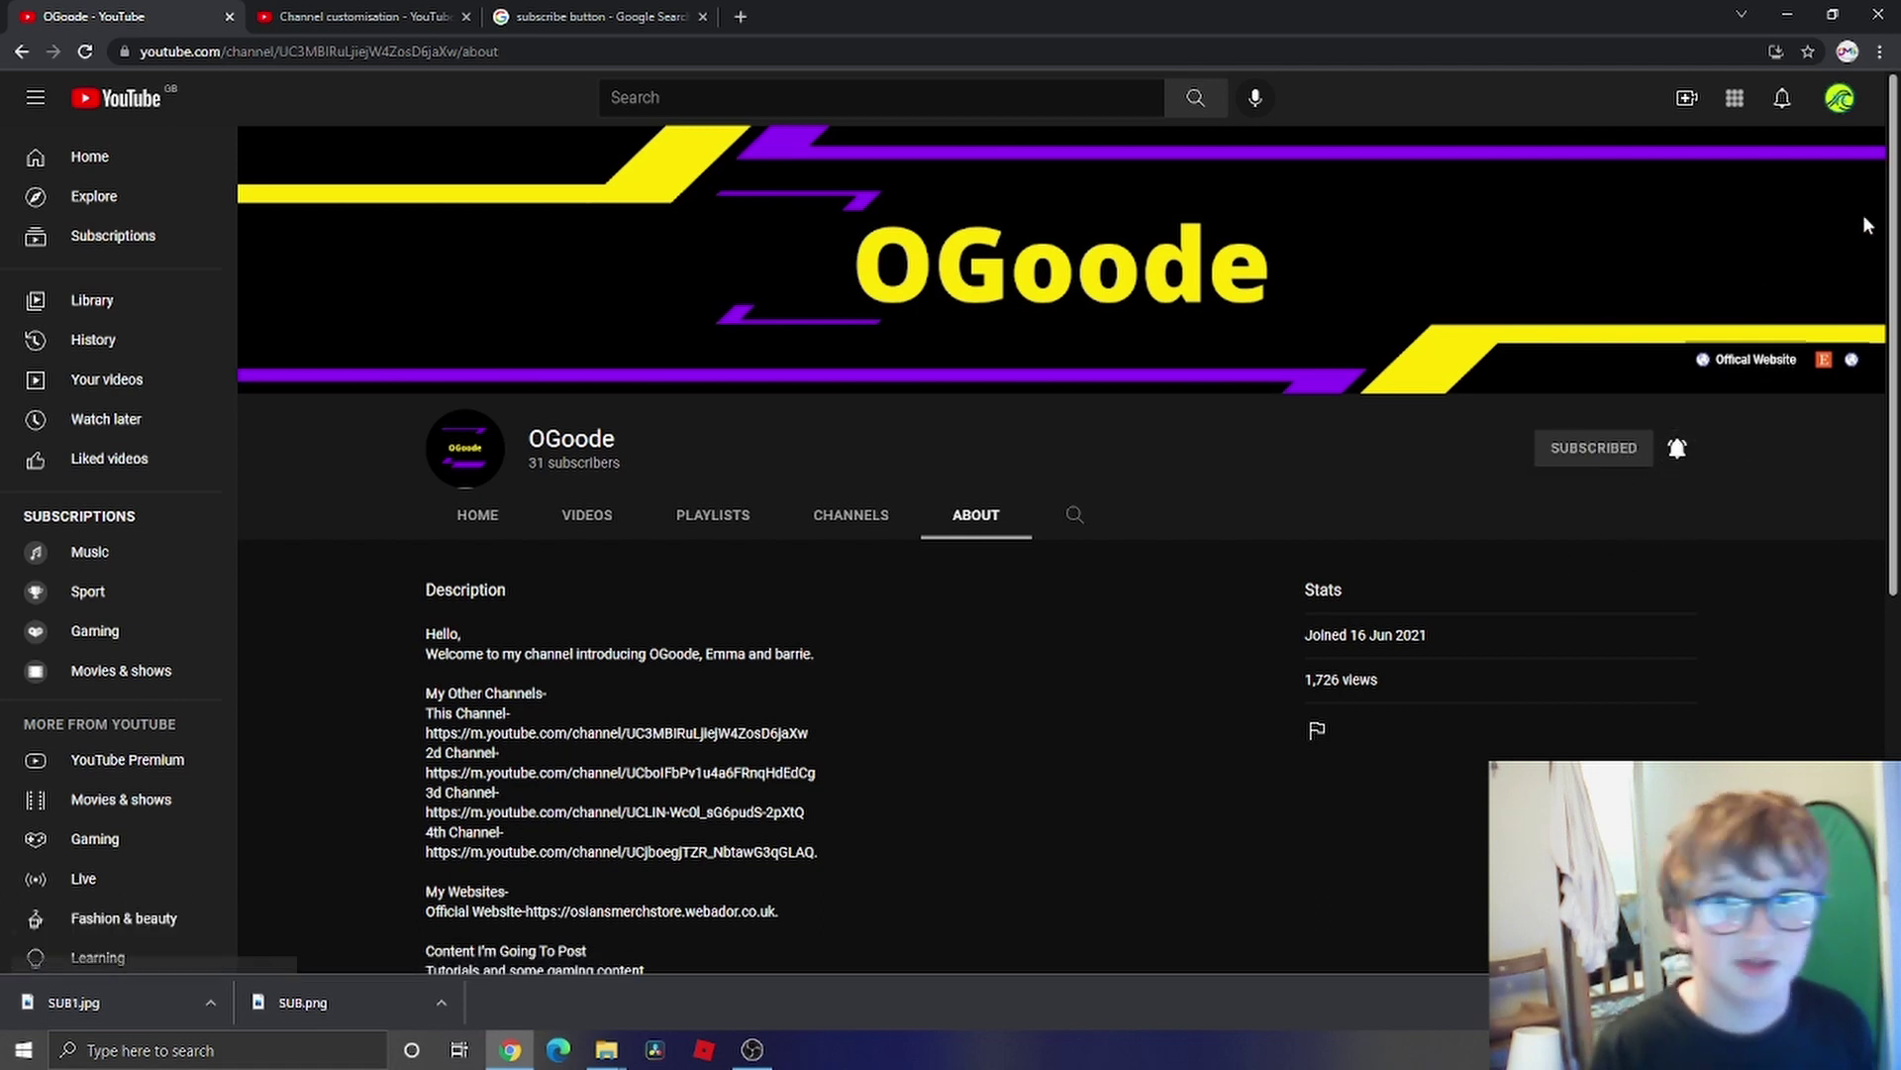
drag(637, 461, 528, 463)
click(670, 460)
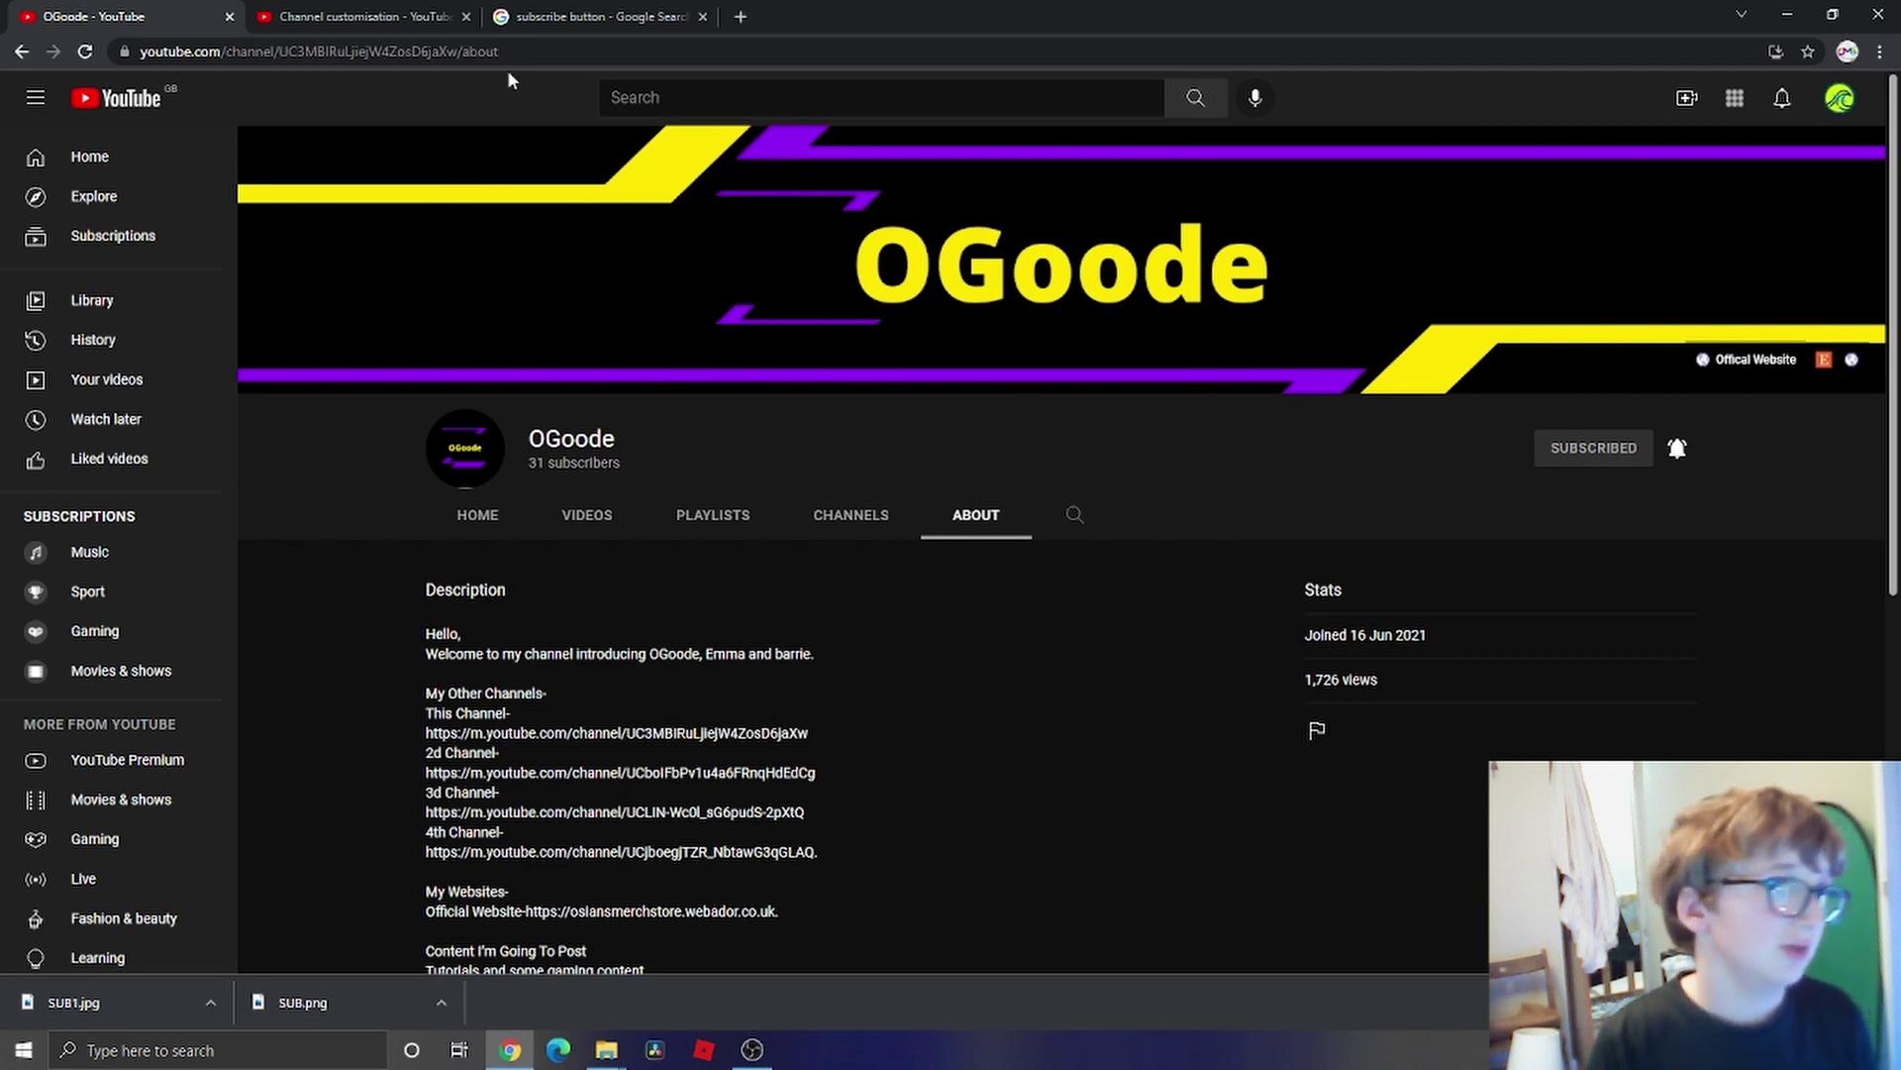
click(347, 13)
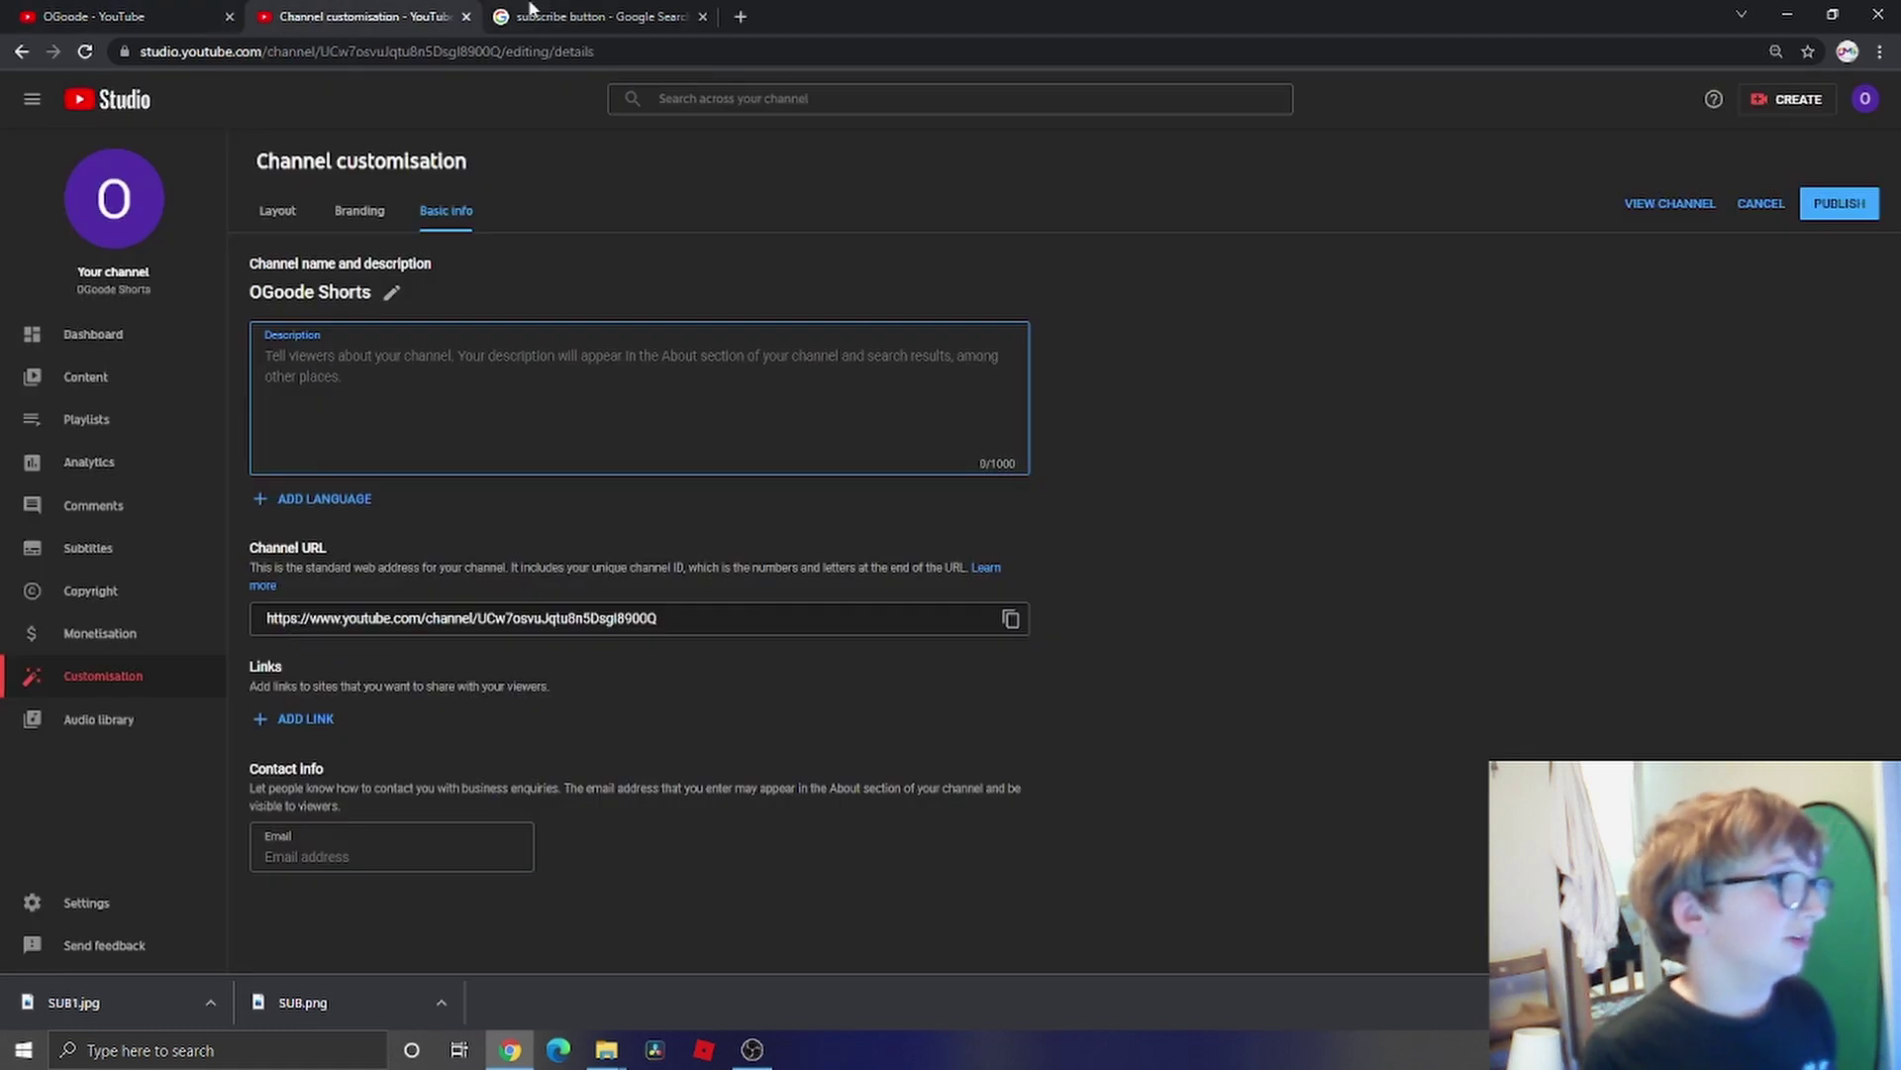
click(94, 16)
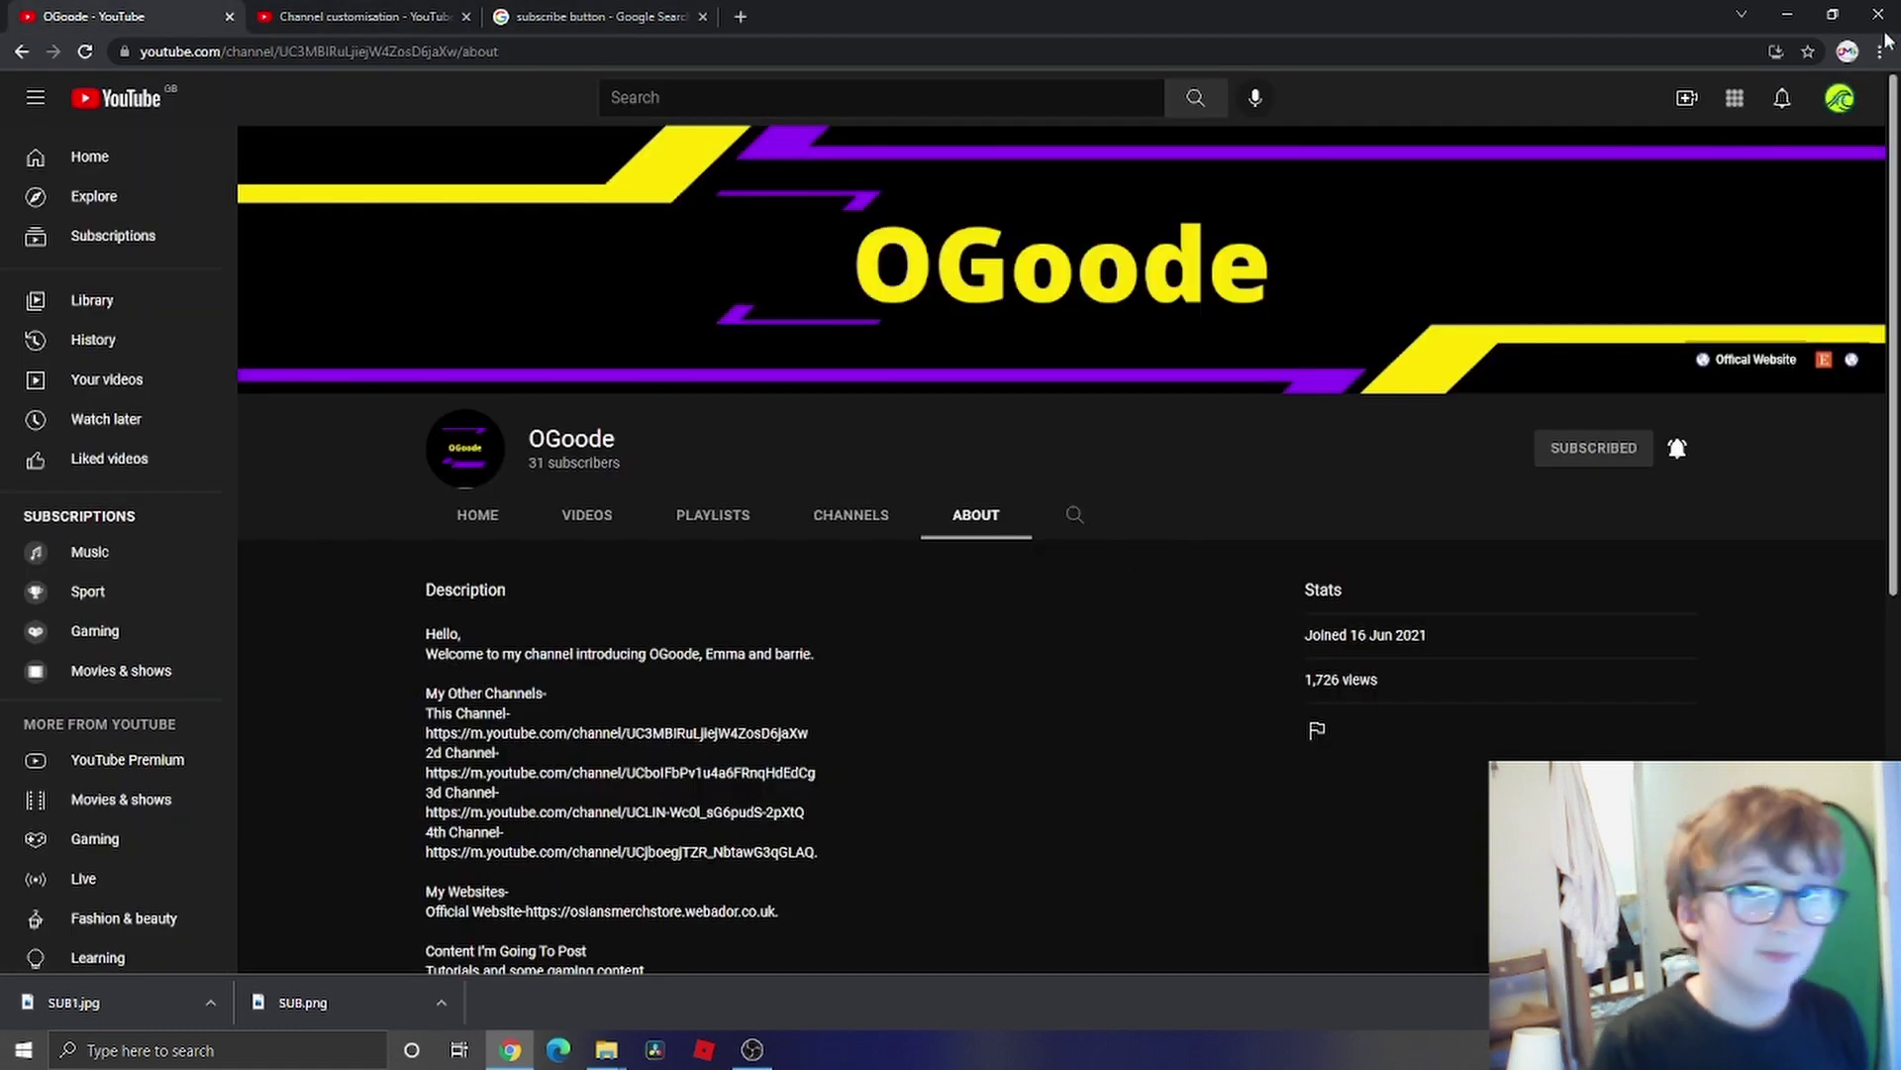
- Open the OGoode Gaming channel's About description
click(1840, 98)
click(1684, 222)
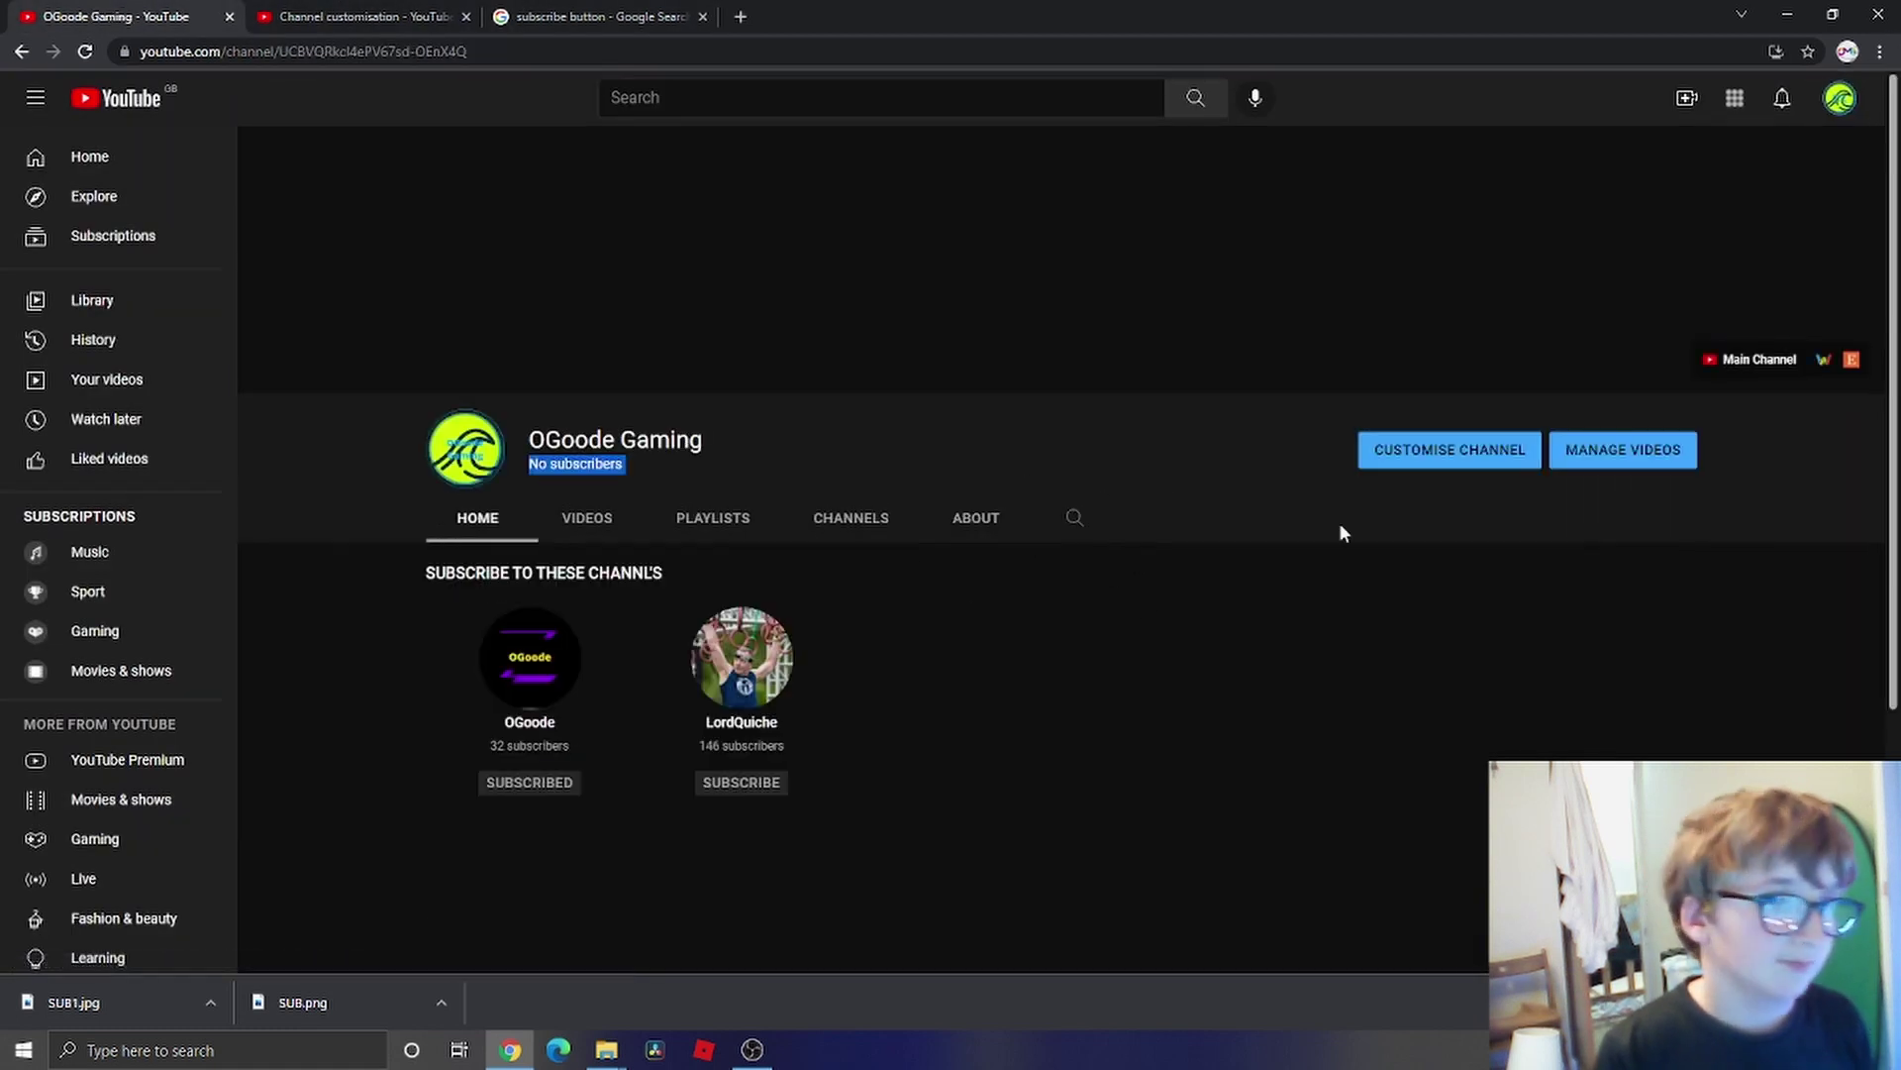
click(979, 523)
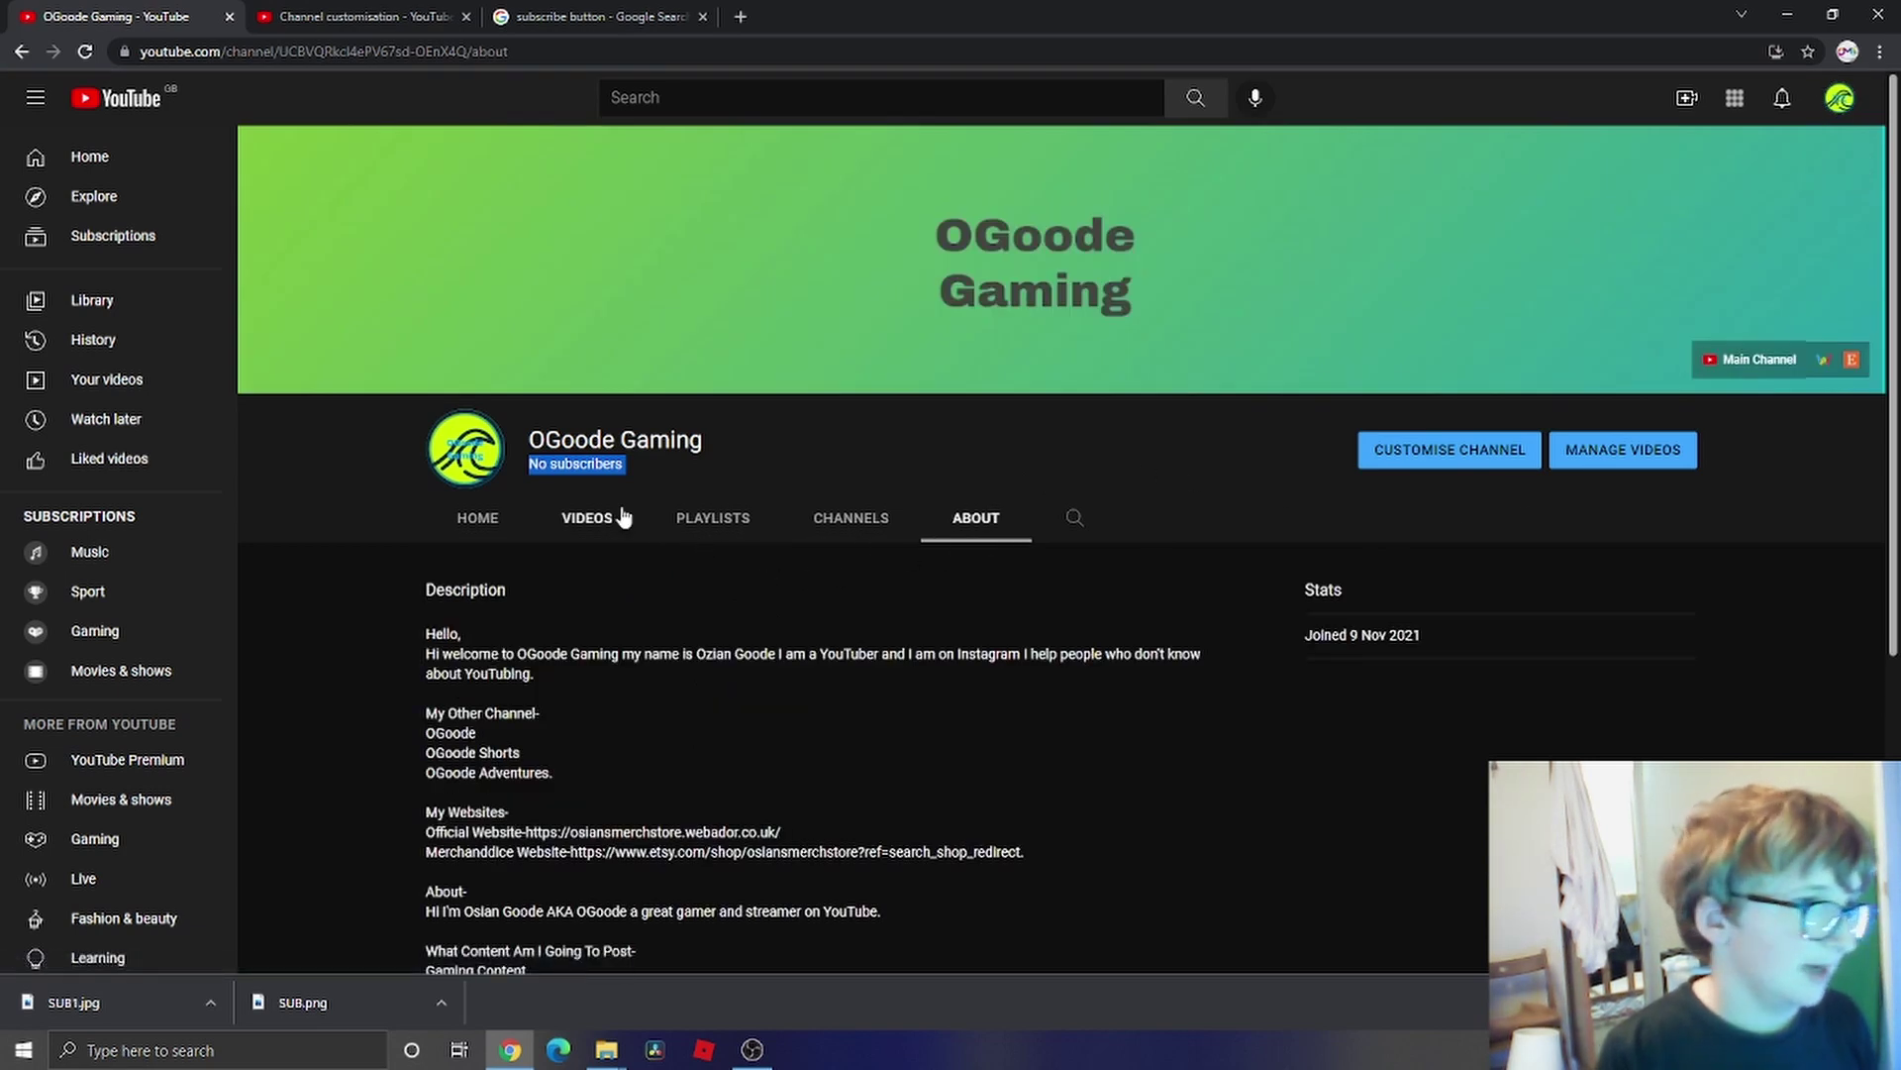
drag(301, 639, 862, 587)
scroll(793, 705, down, 3)
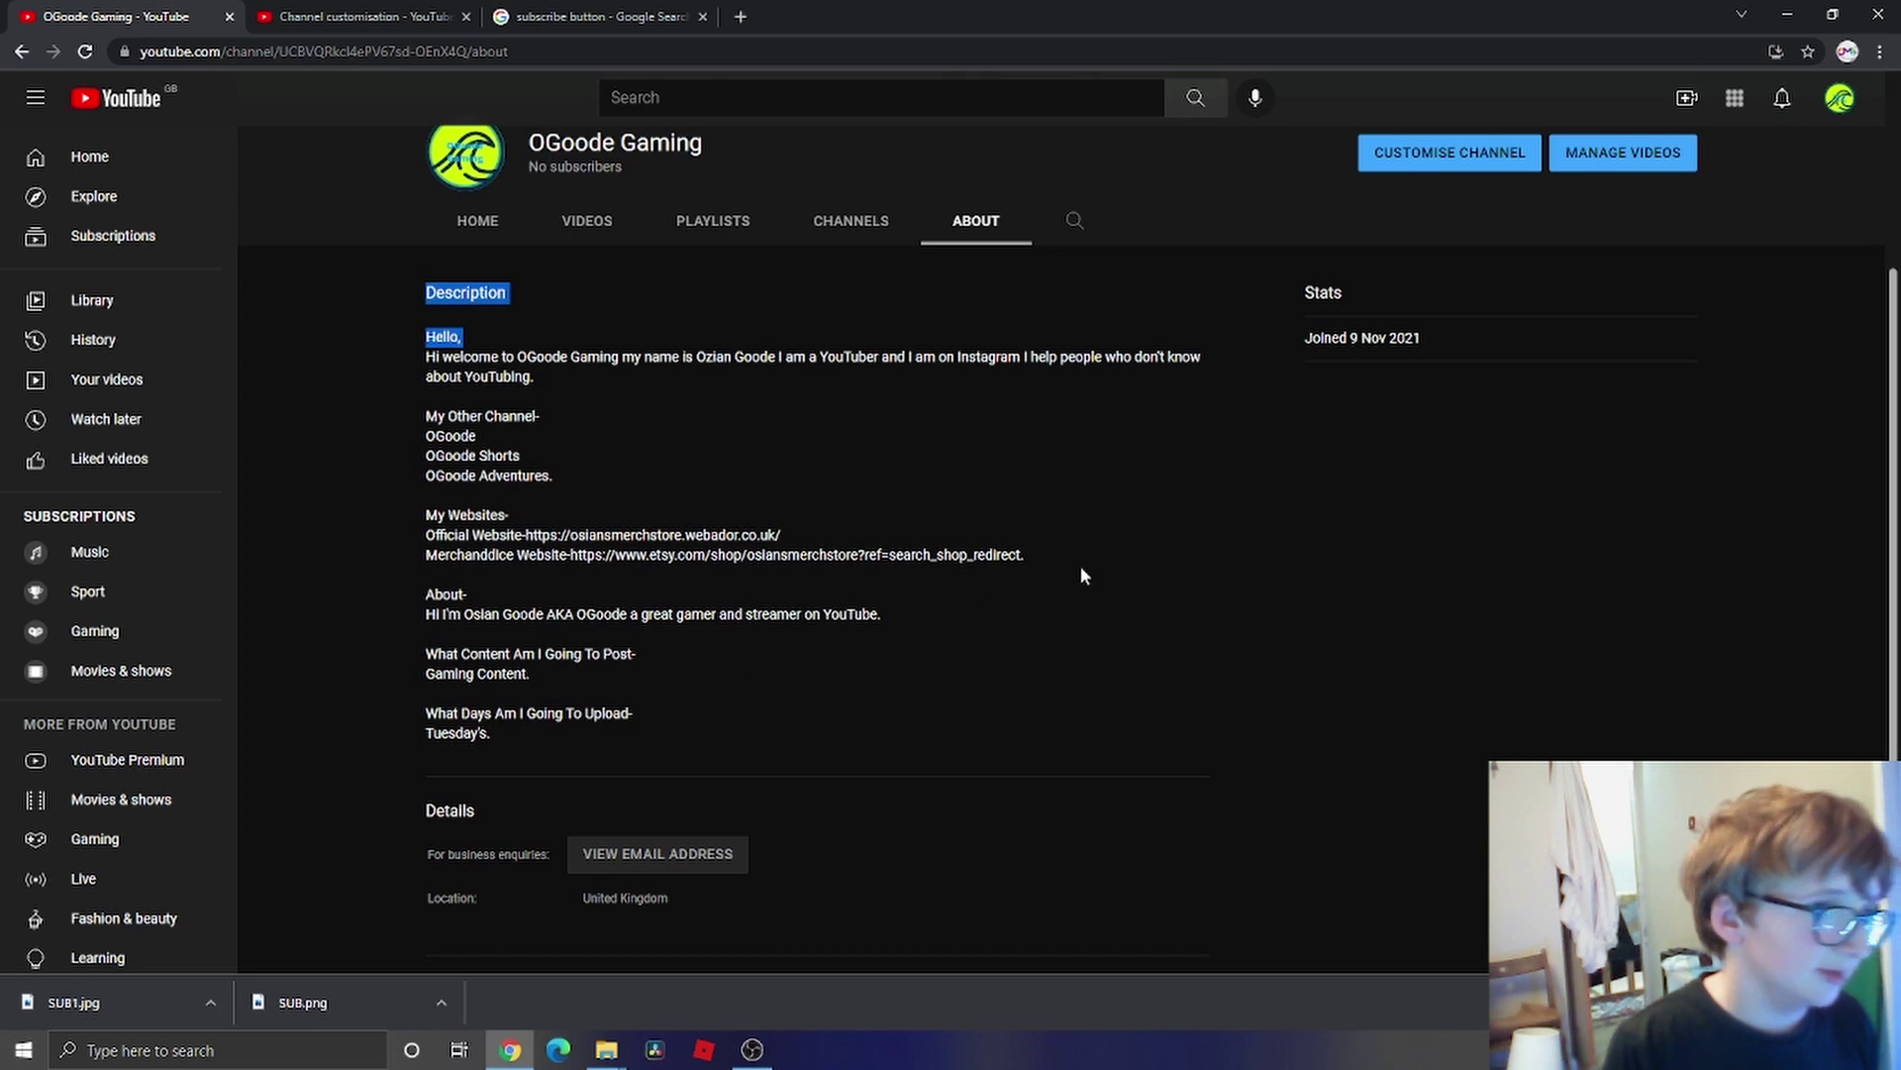
- Copy the other-channels and websites lines, then go to the Channel customisation page
drag(1079, 567, 388, 422)
right_click(445, 443)
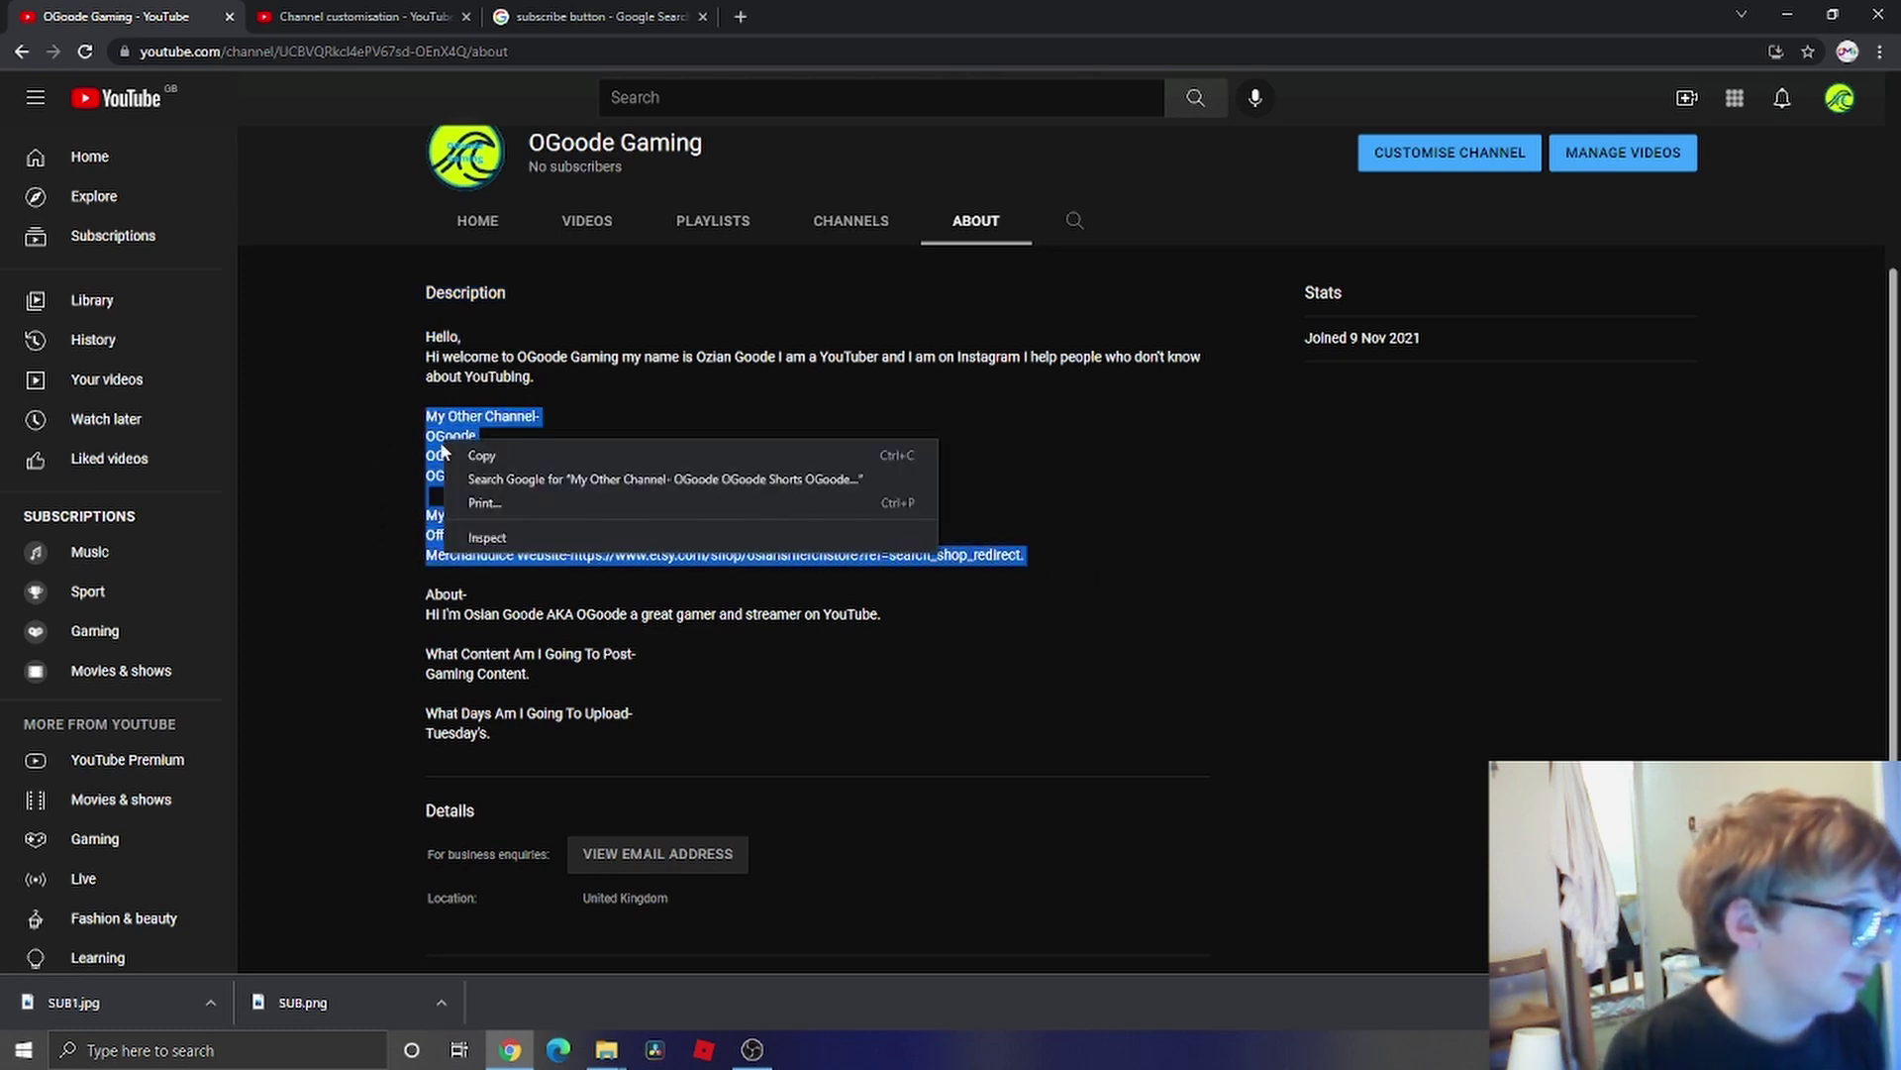
click(502, 460)
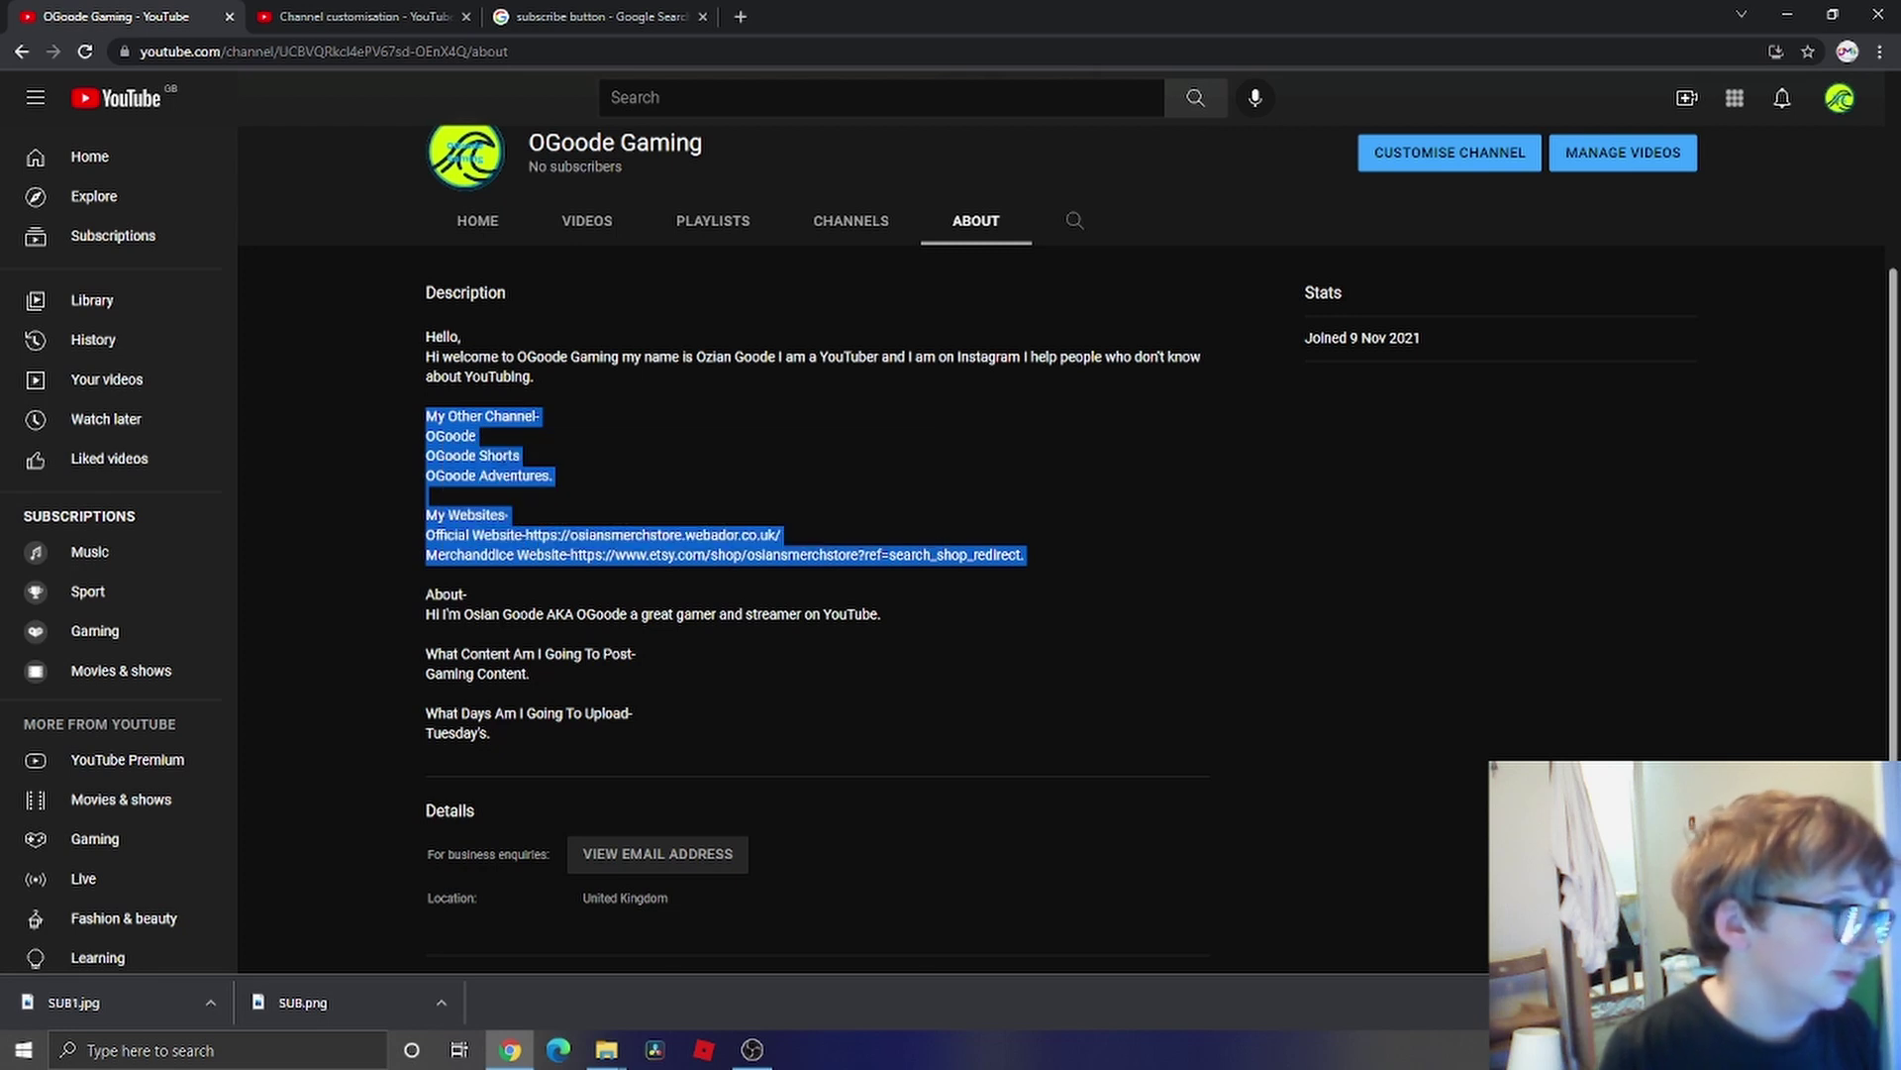
click(347, 20)
click(213, 18)
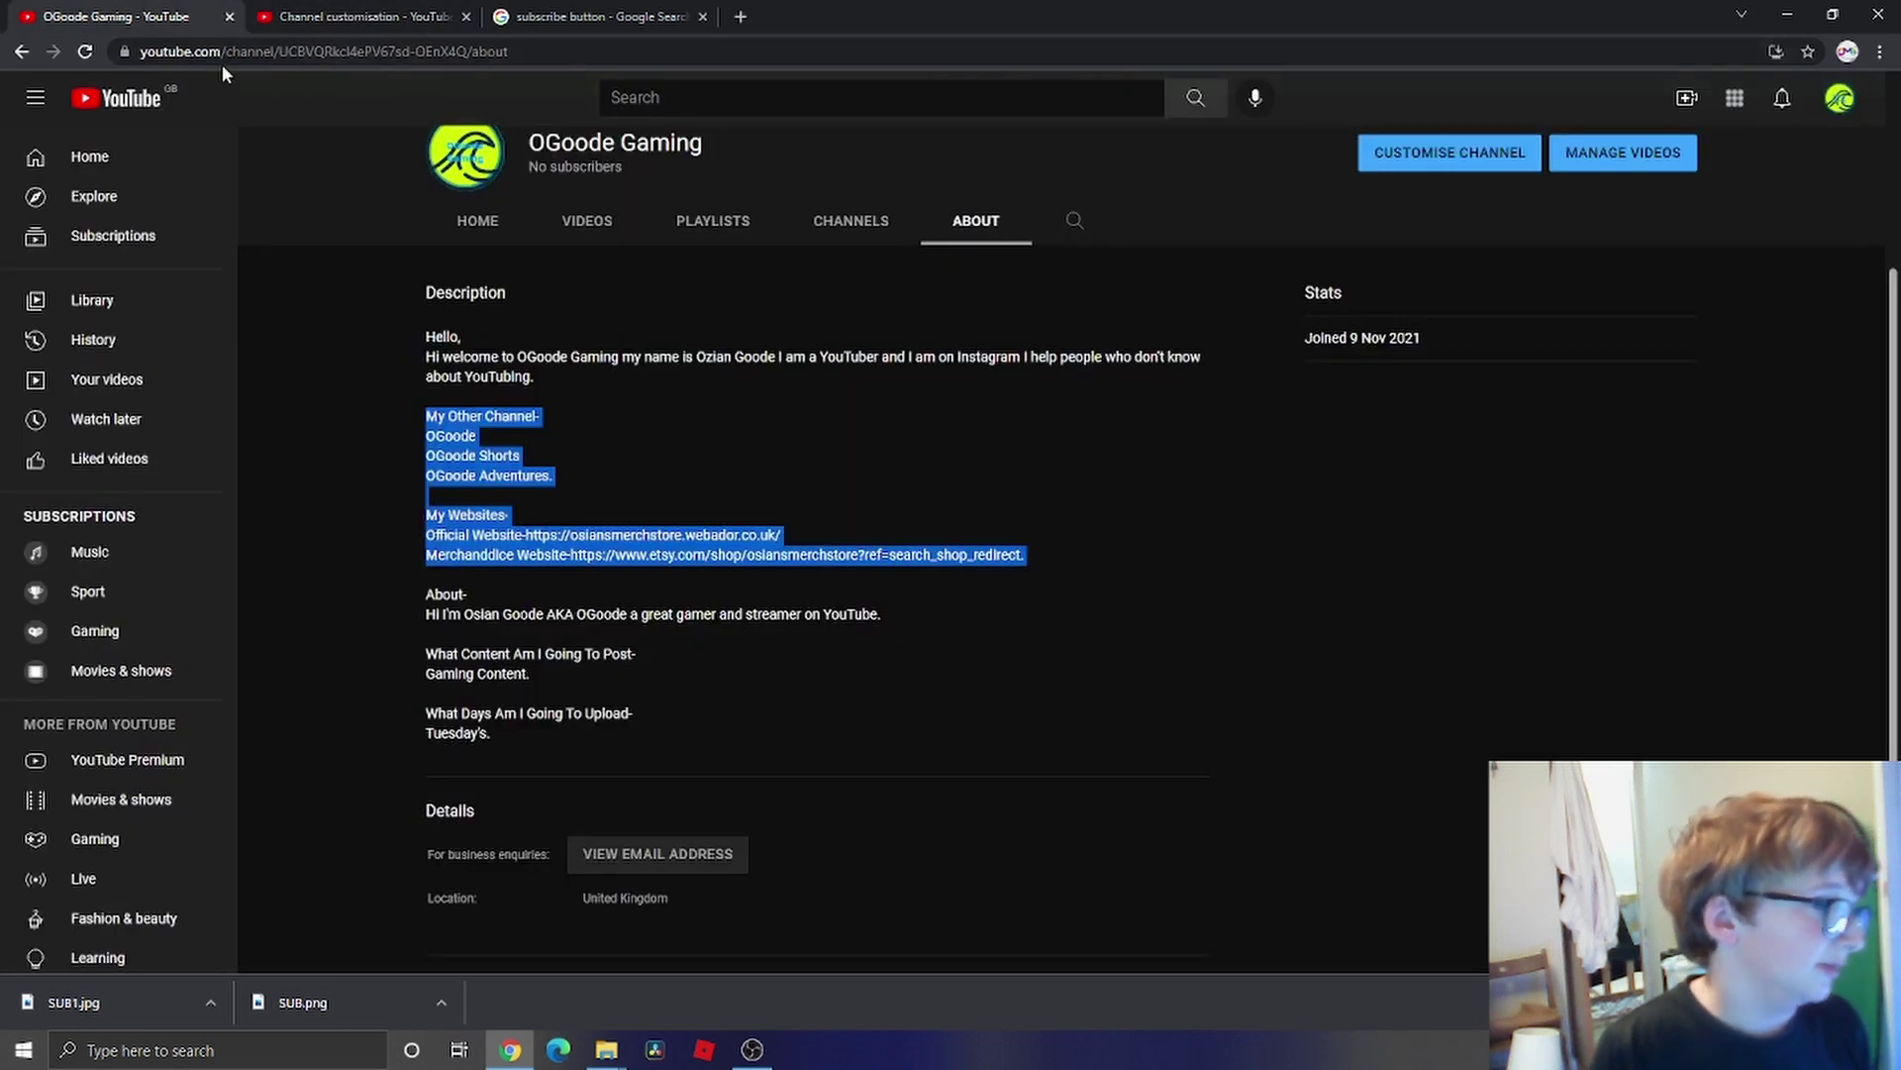
click(366, 17)
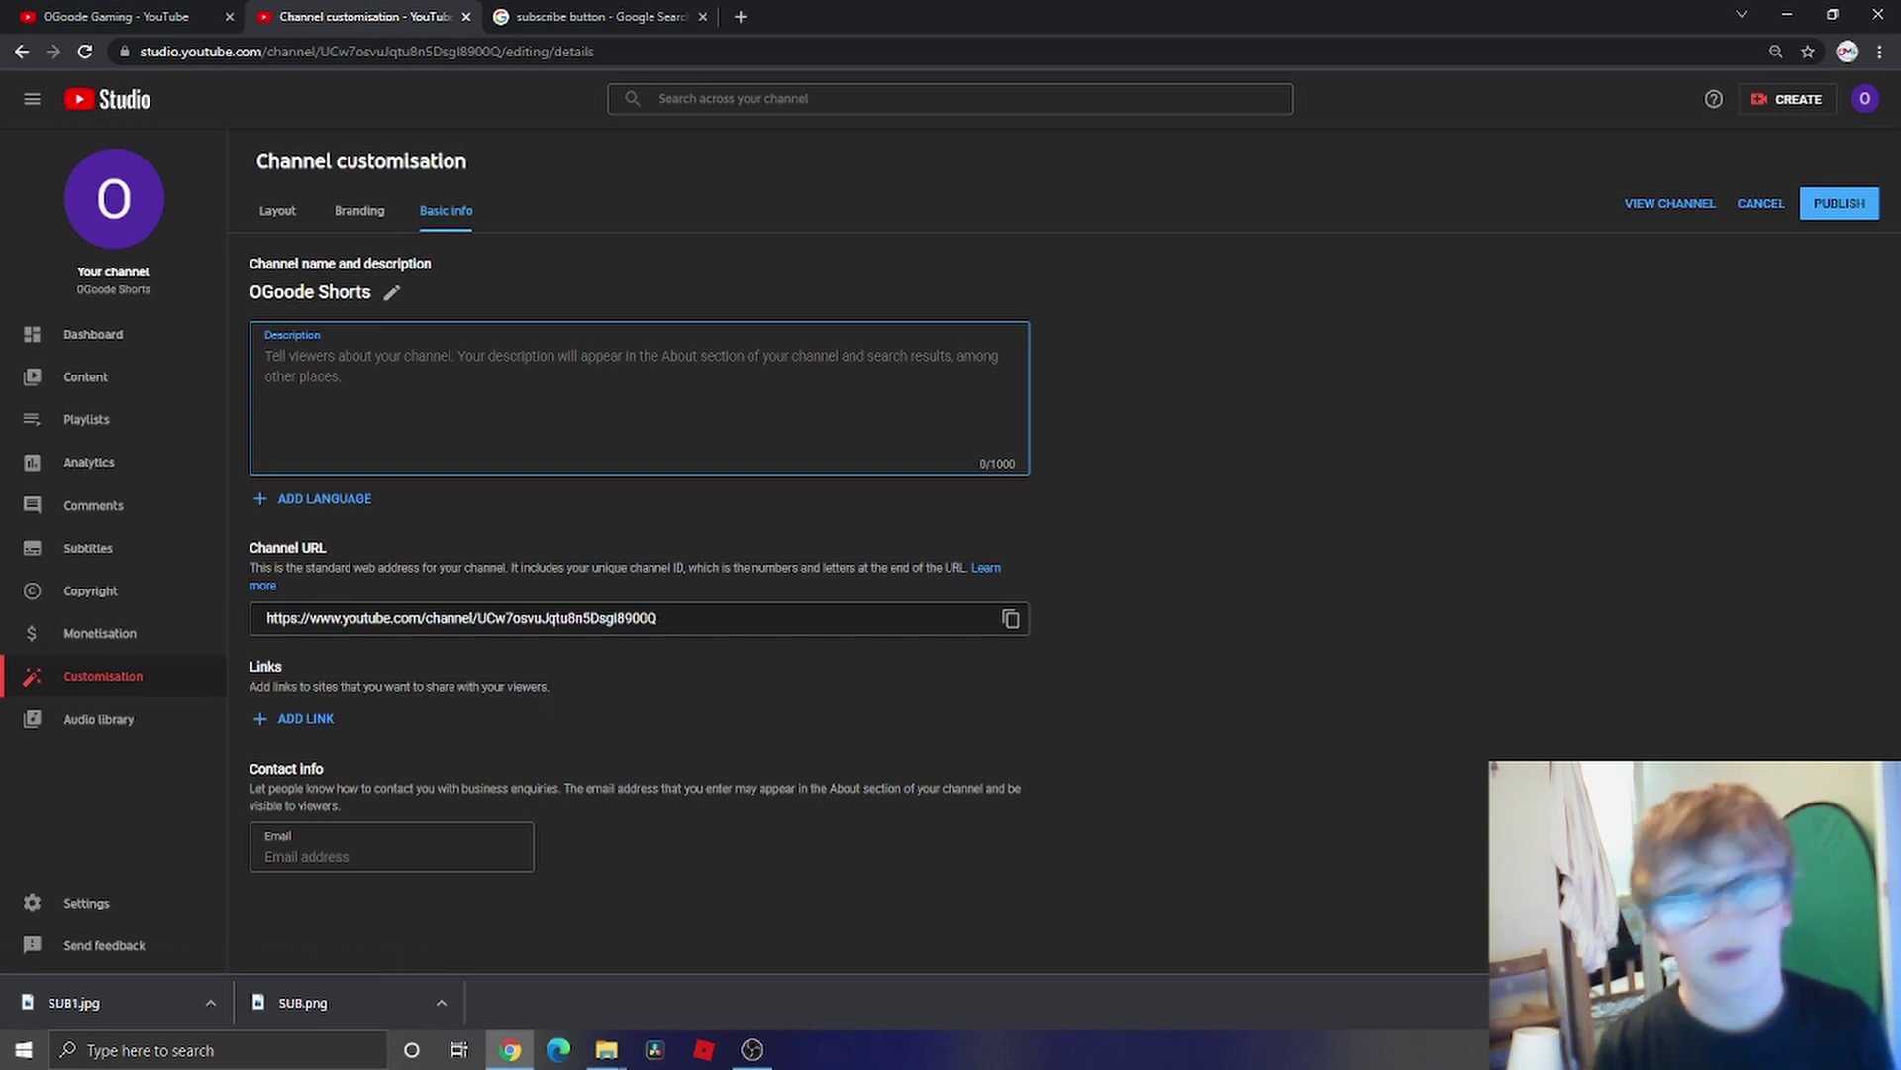
- Switch back to YouTube Studio and scroll through the Basic info description and links area
key(alt+Tab)
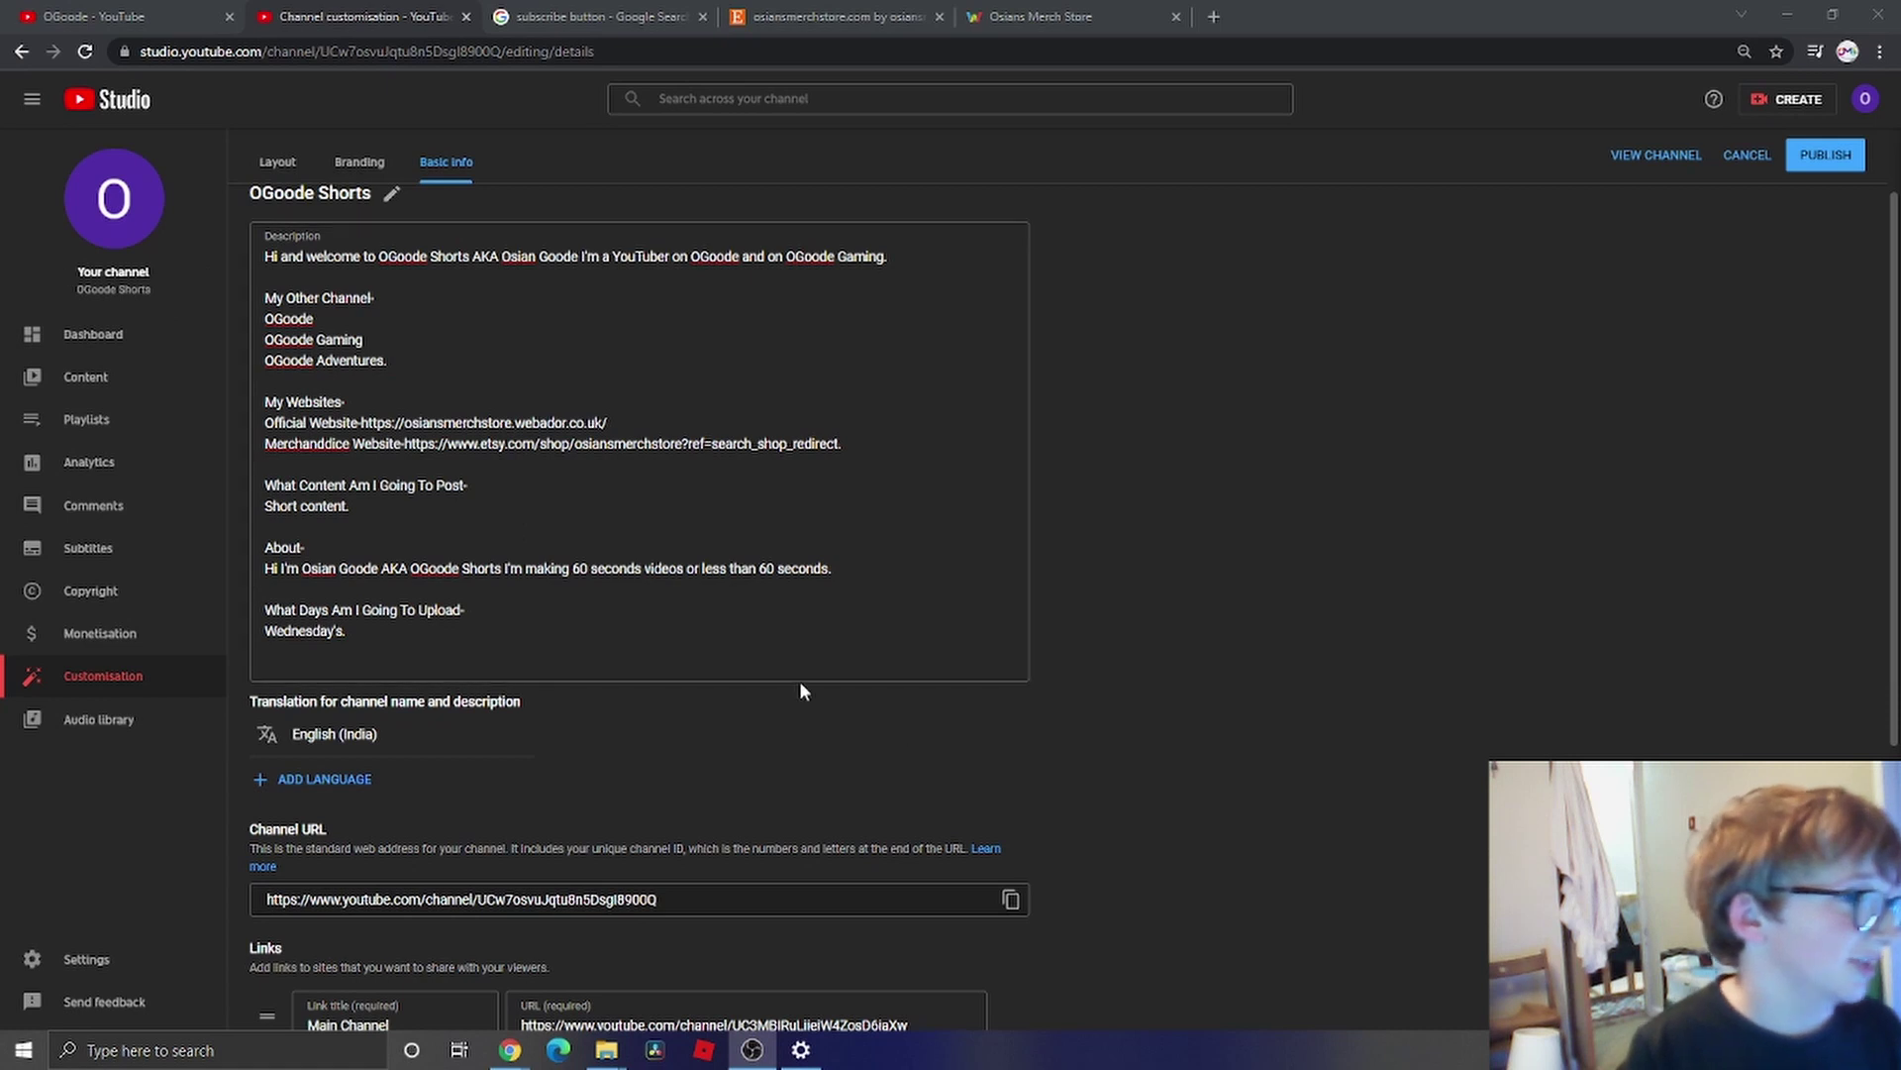
scroll(670, 772, up, 1)
scroll(670, 773, down, 2)
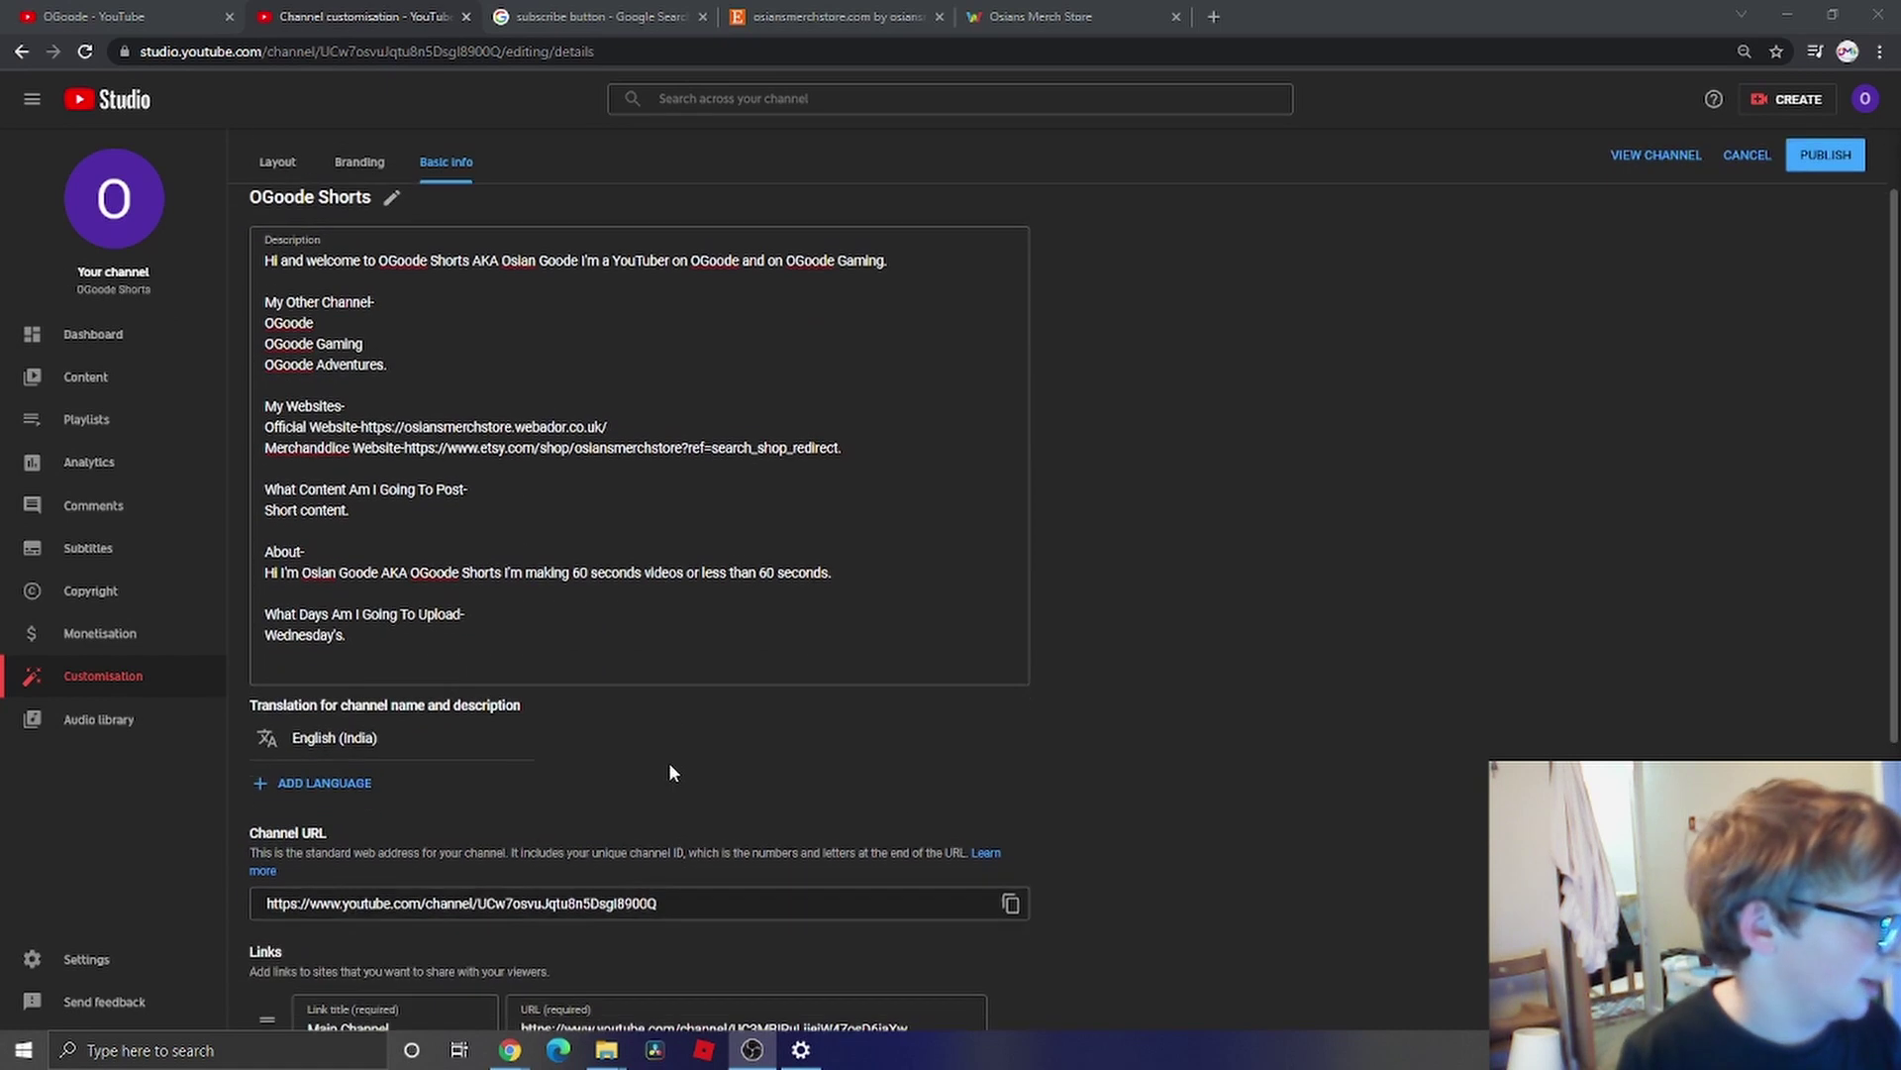
scroll(670, 773, down, 1)
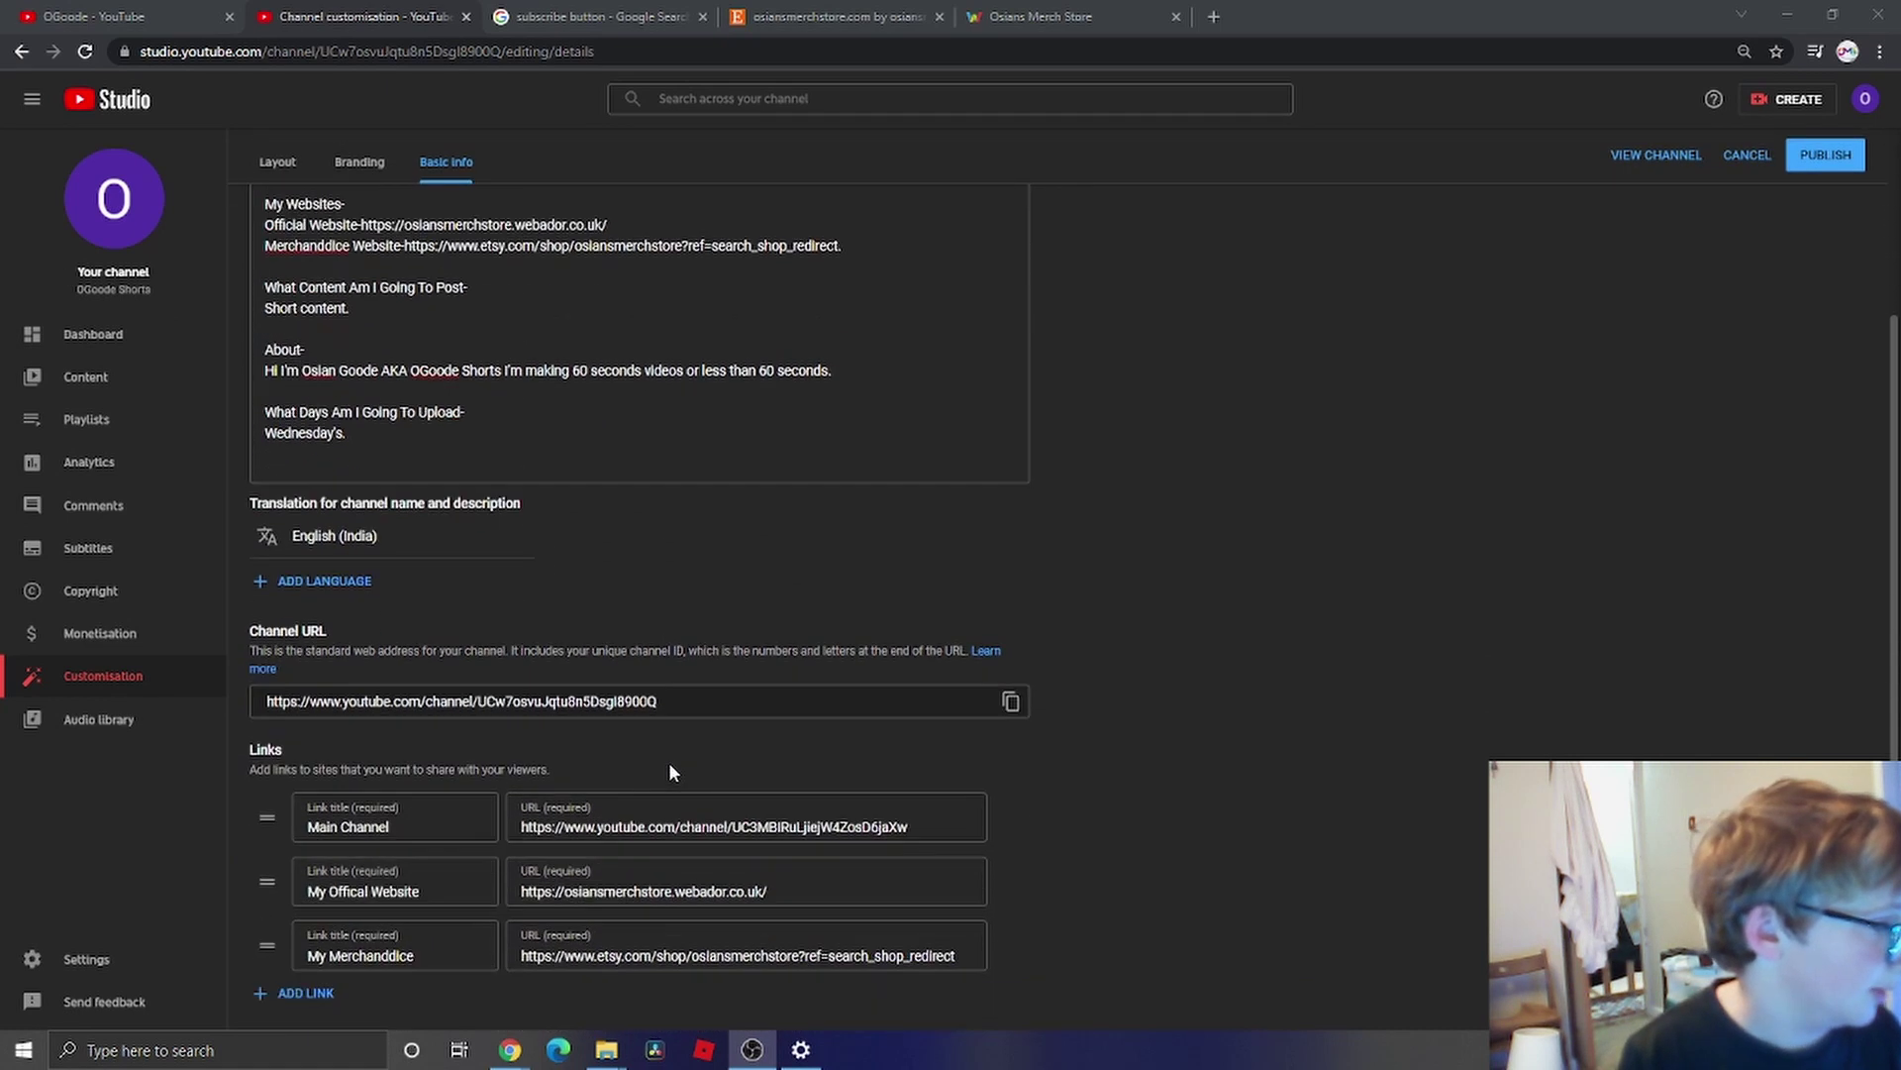
scroll(670, 772, down, 1)
scroll(671, 772, down, 1)
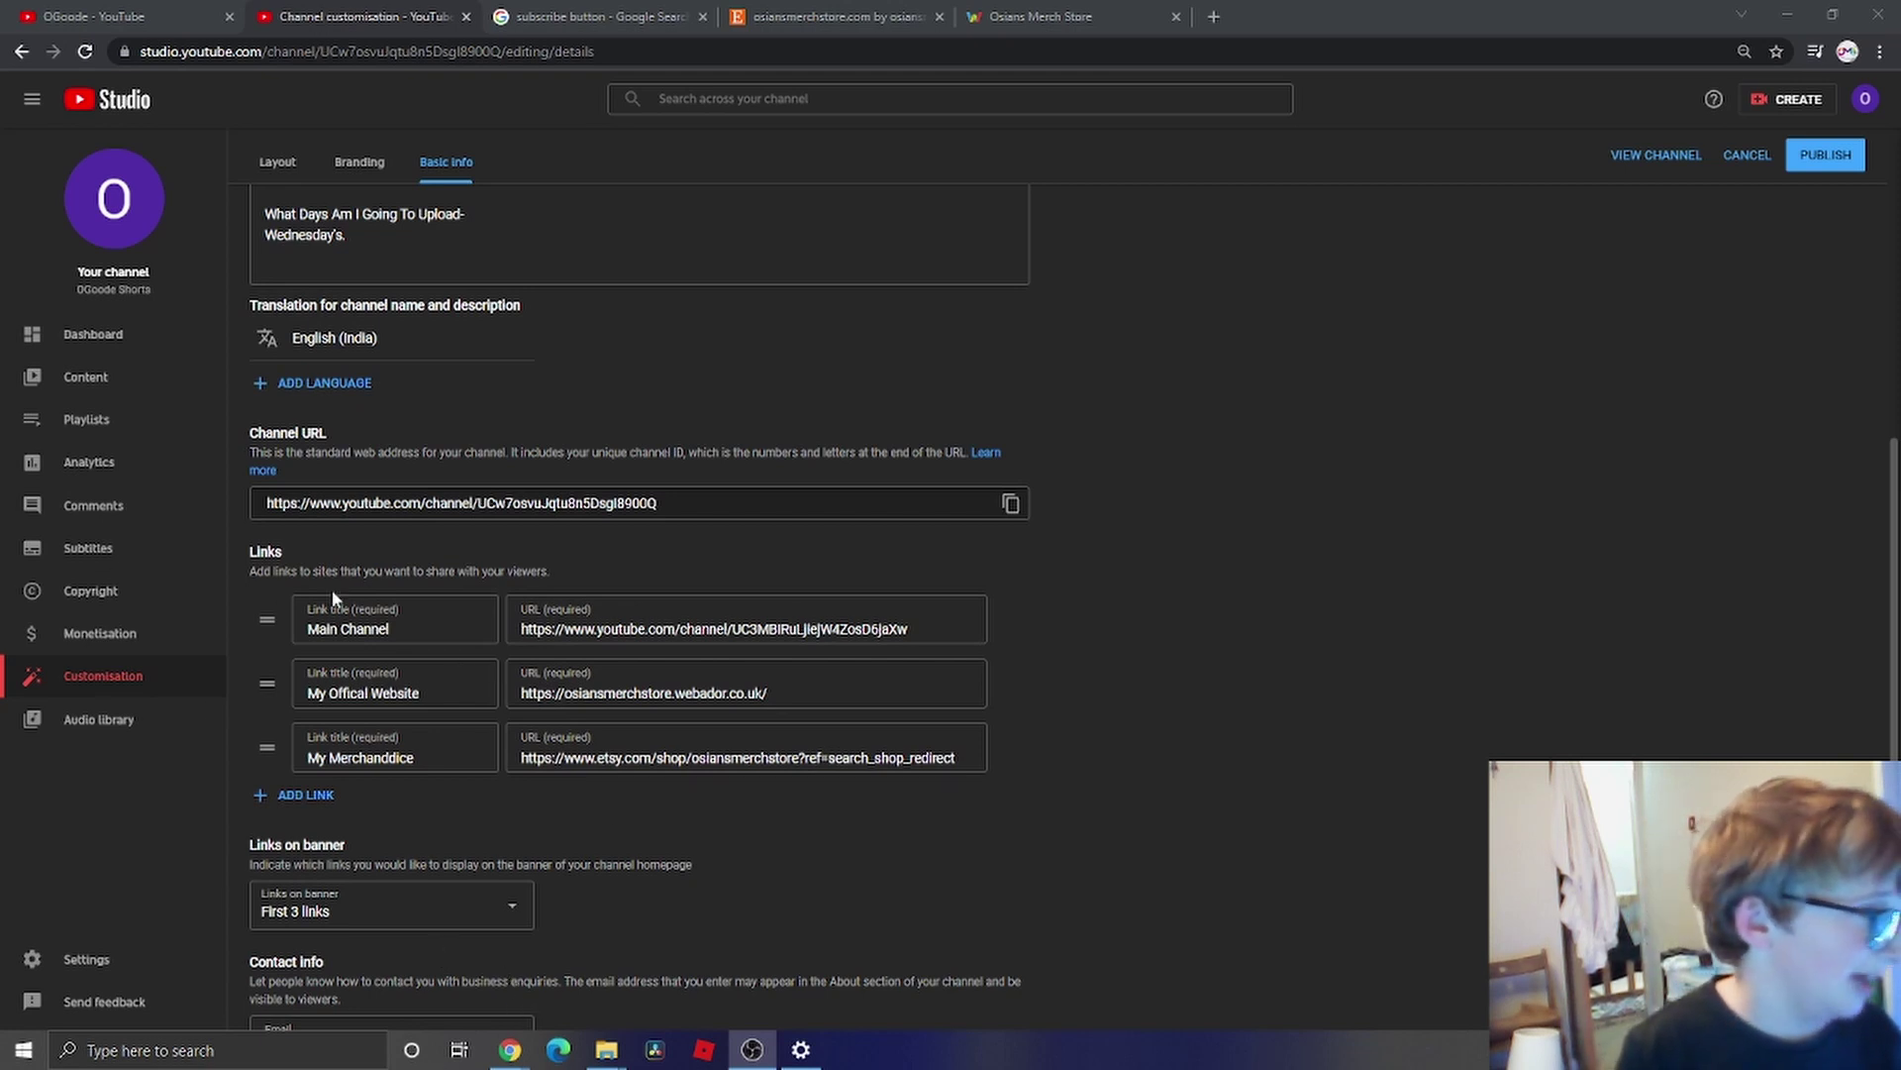
scroll(1092, 384, up, 4)
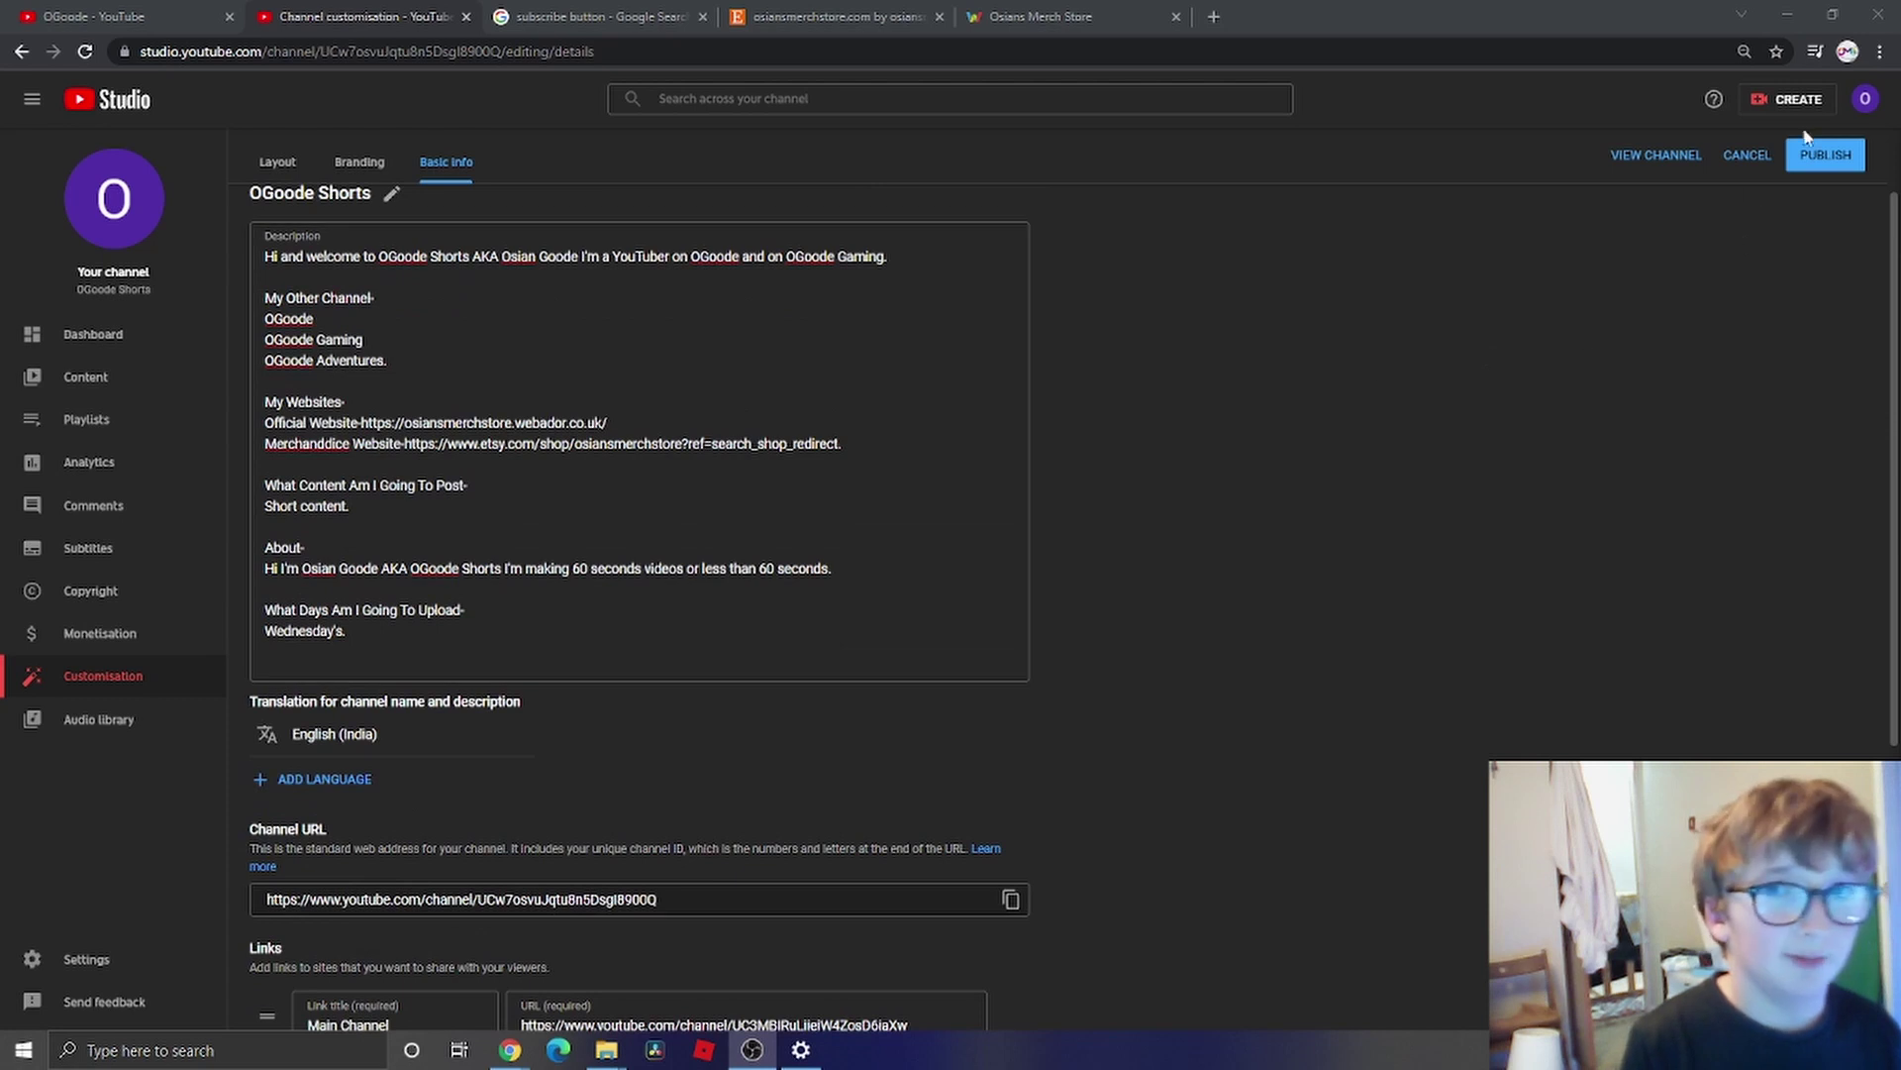
- Open Studio Settings and view the Channel country list without choosing a country
click(59, 958)
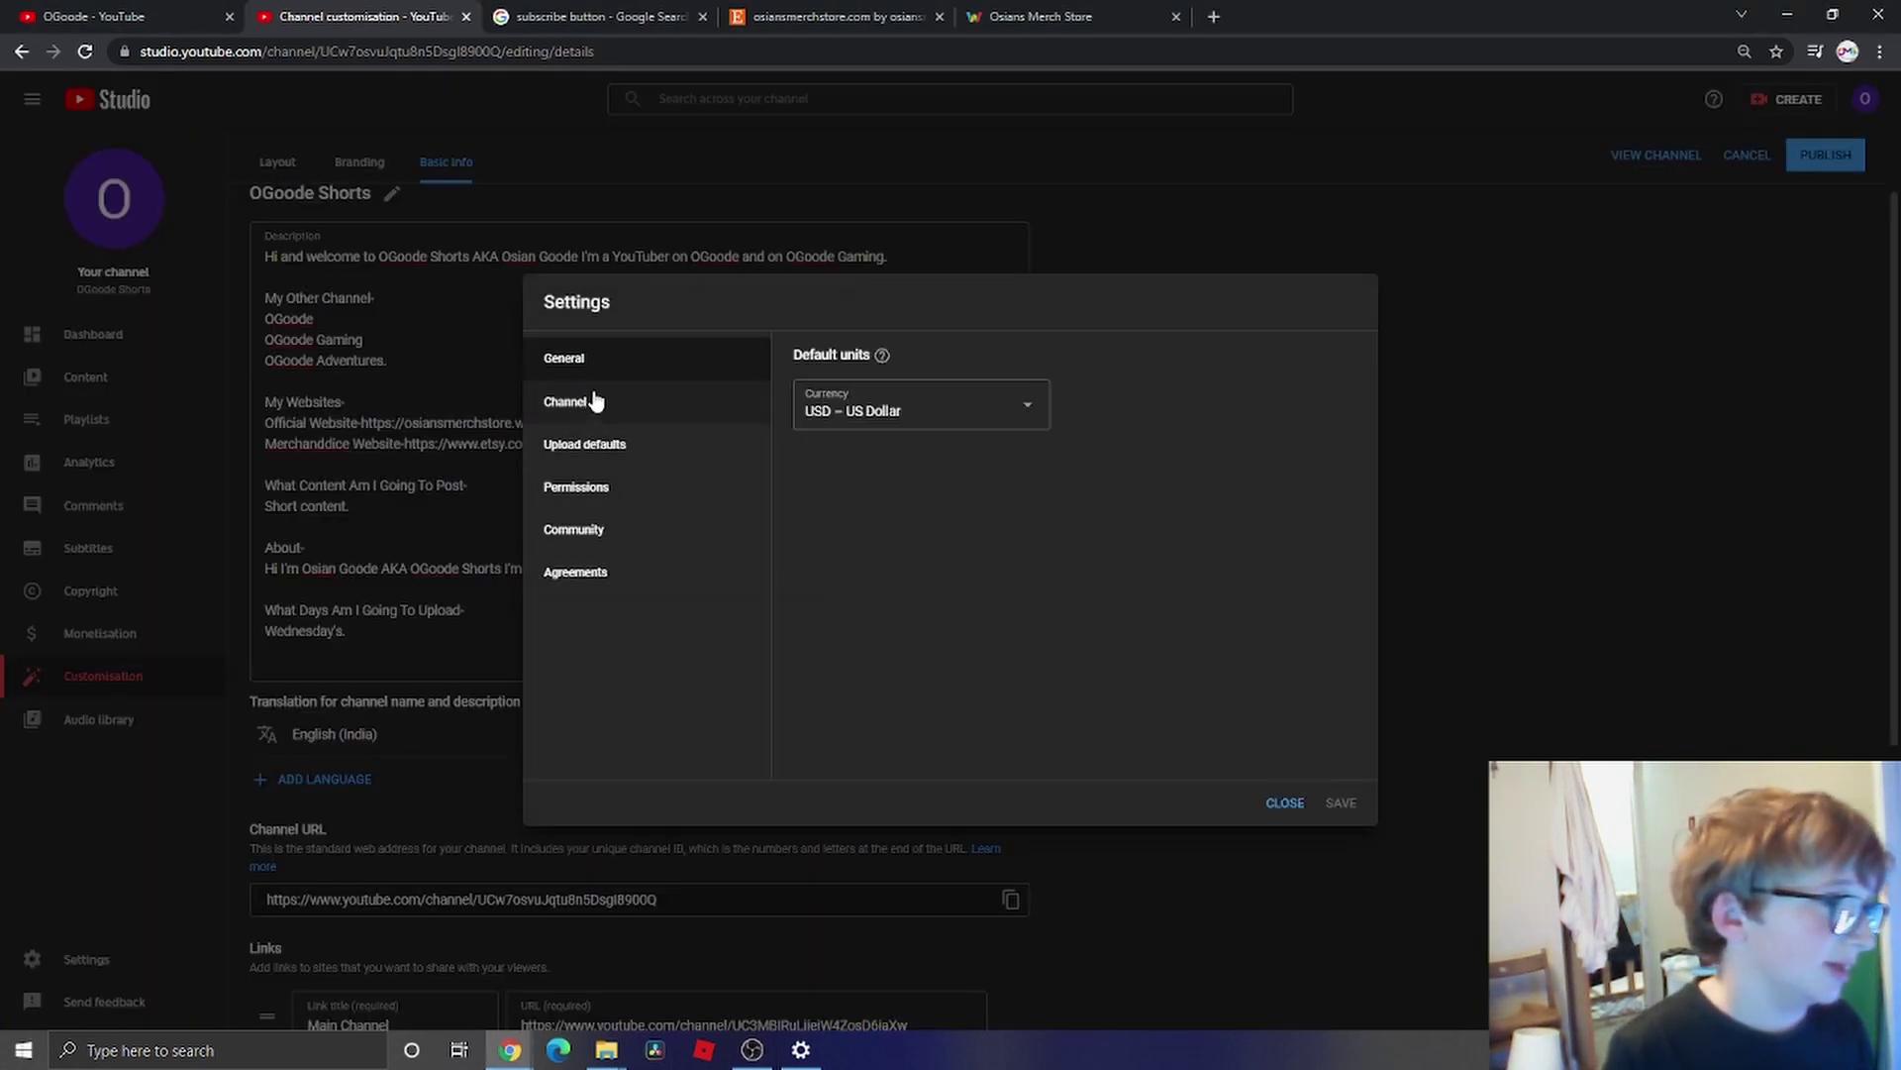
click(560, 405)
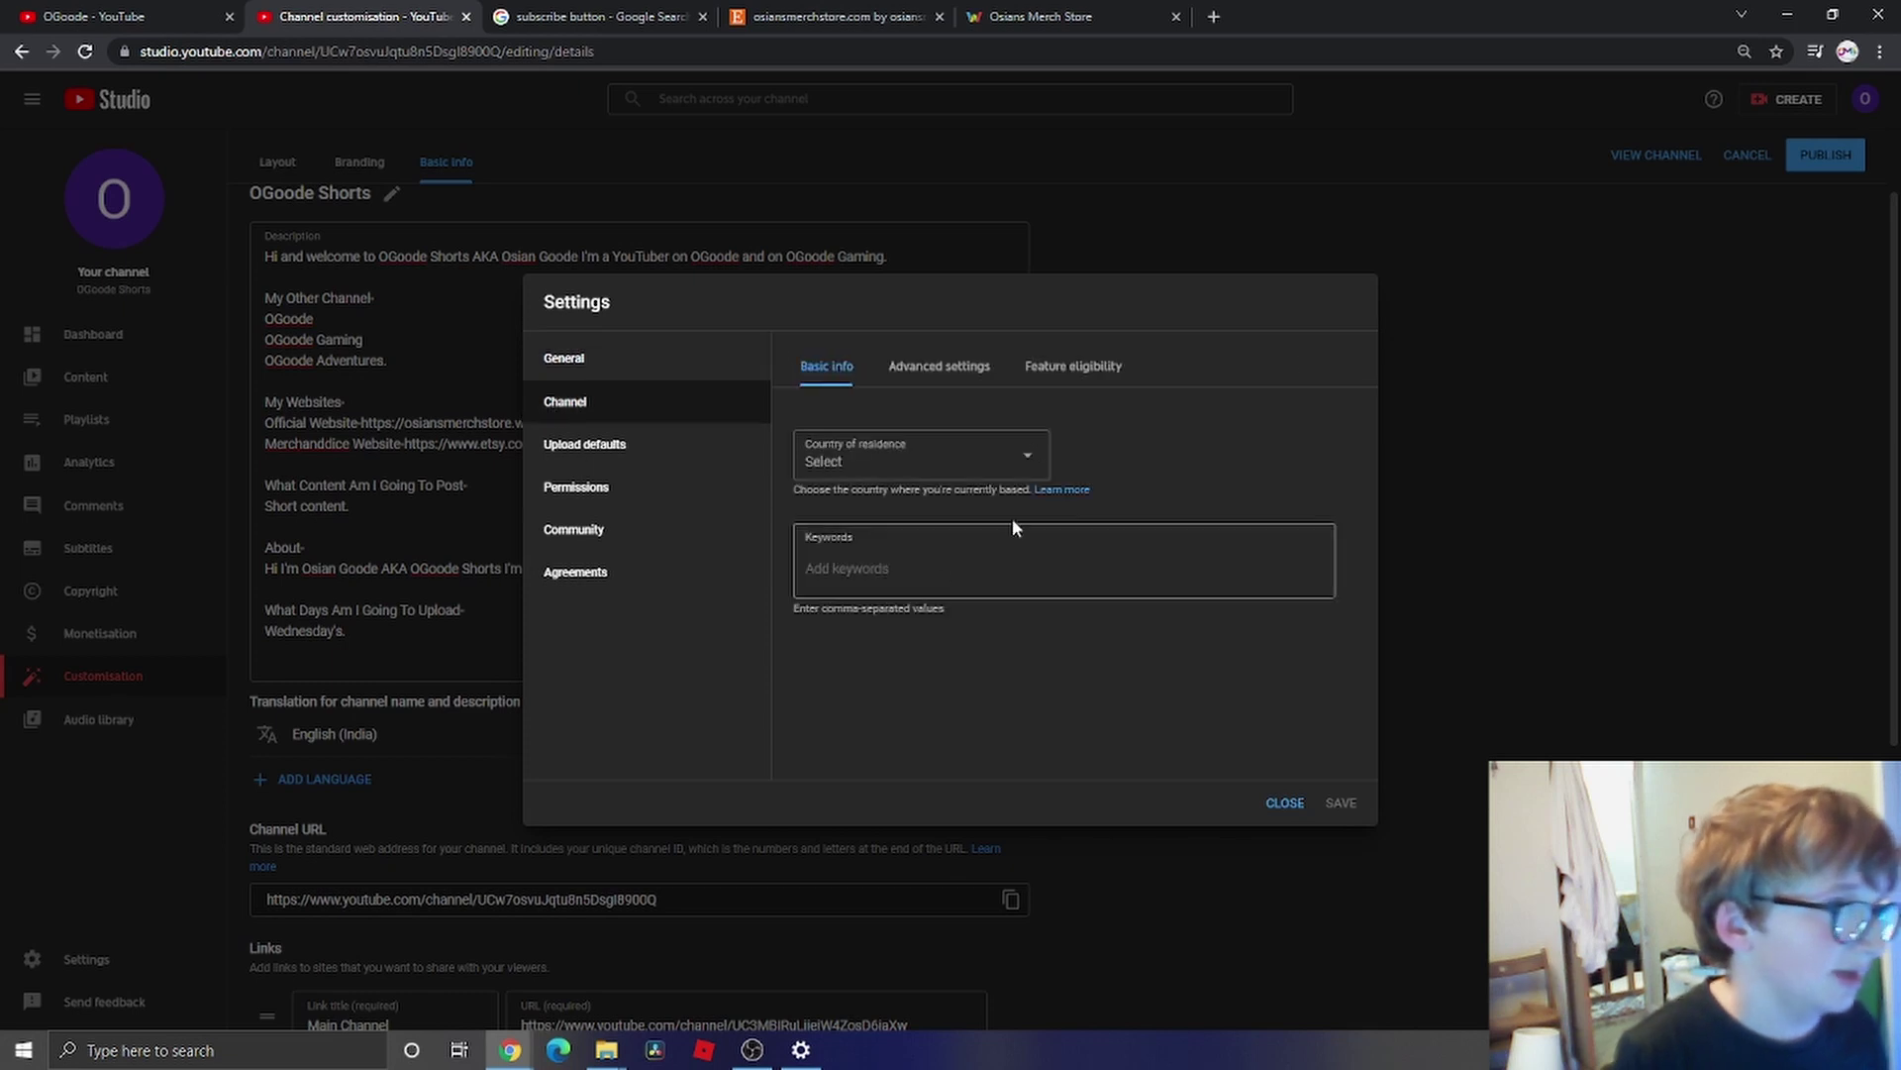
click(878, 465)
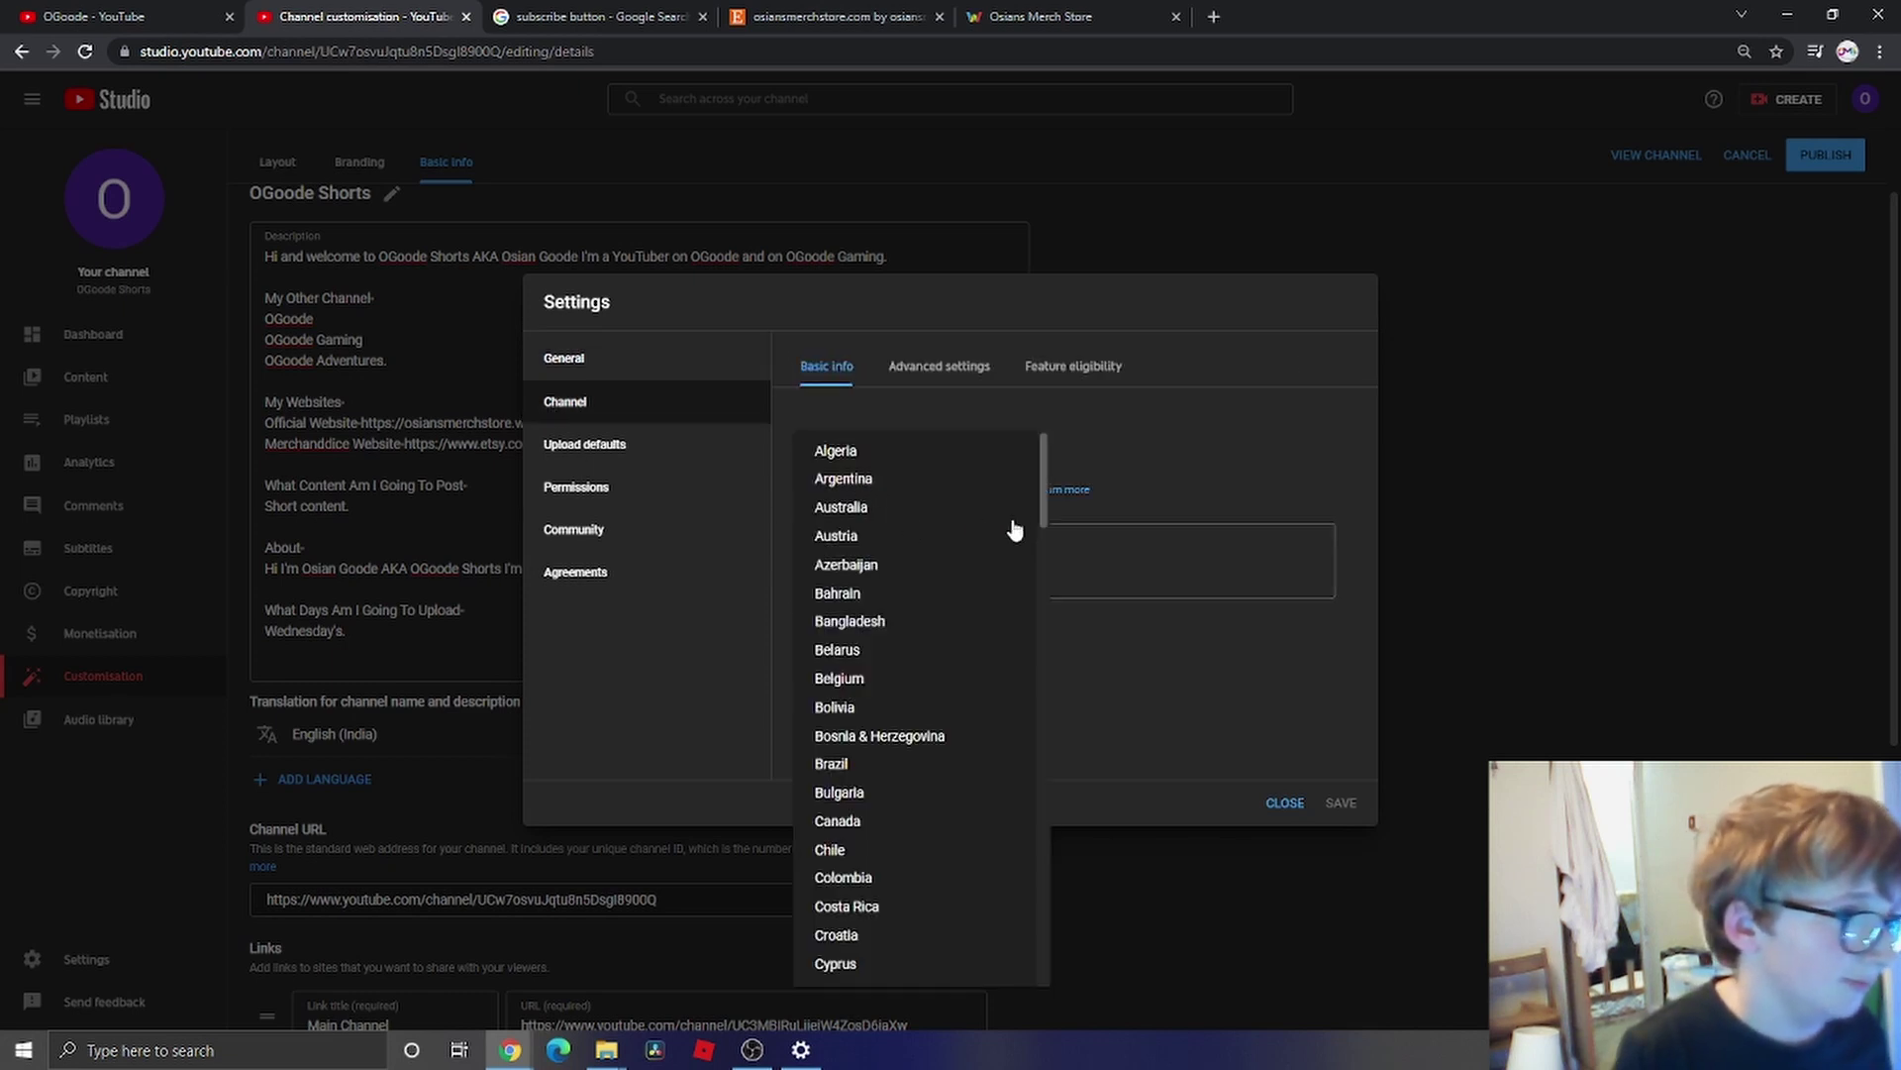
click(1181, 448)
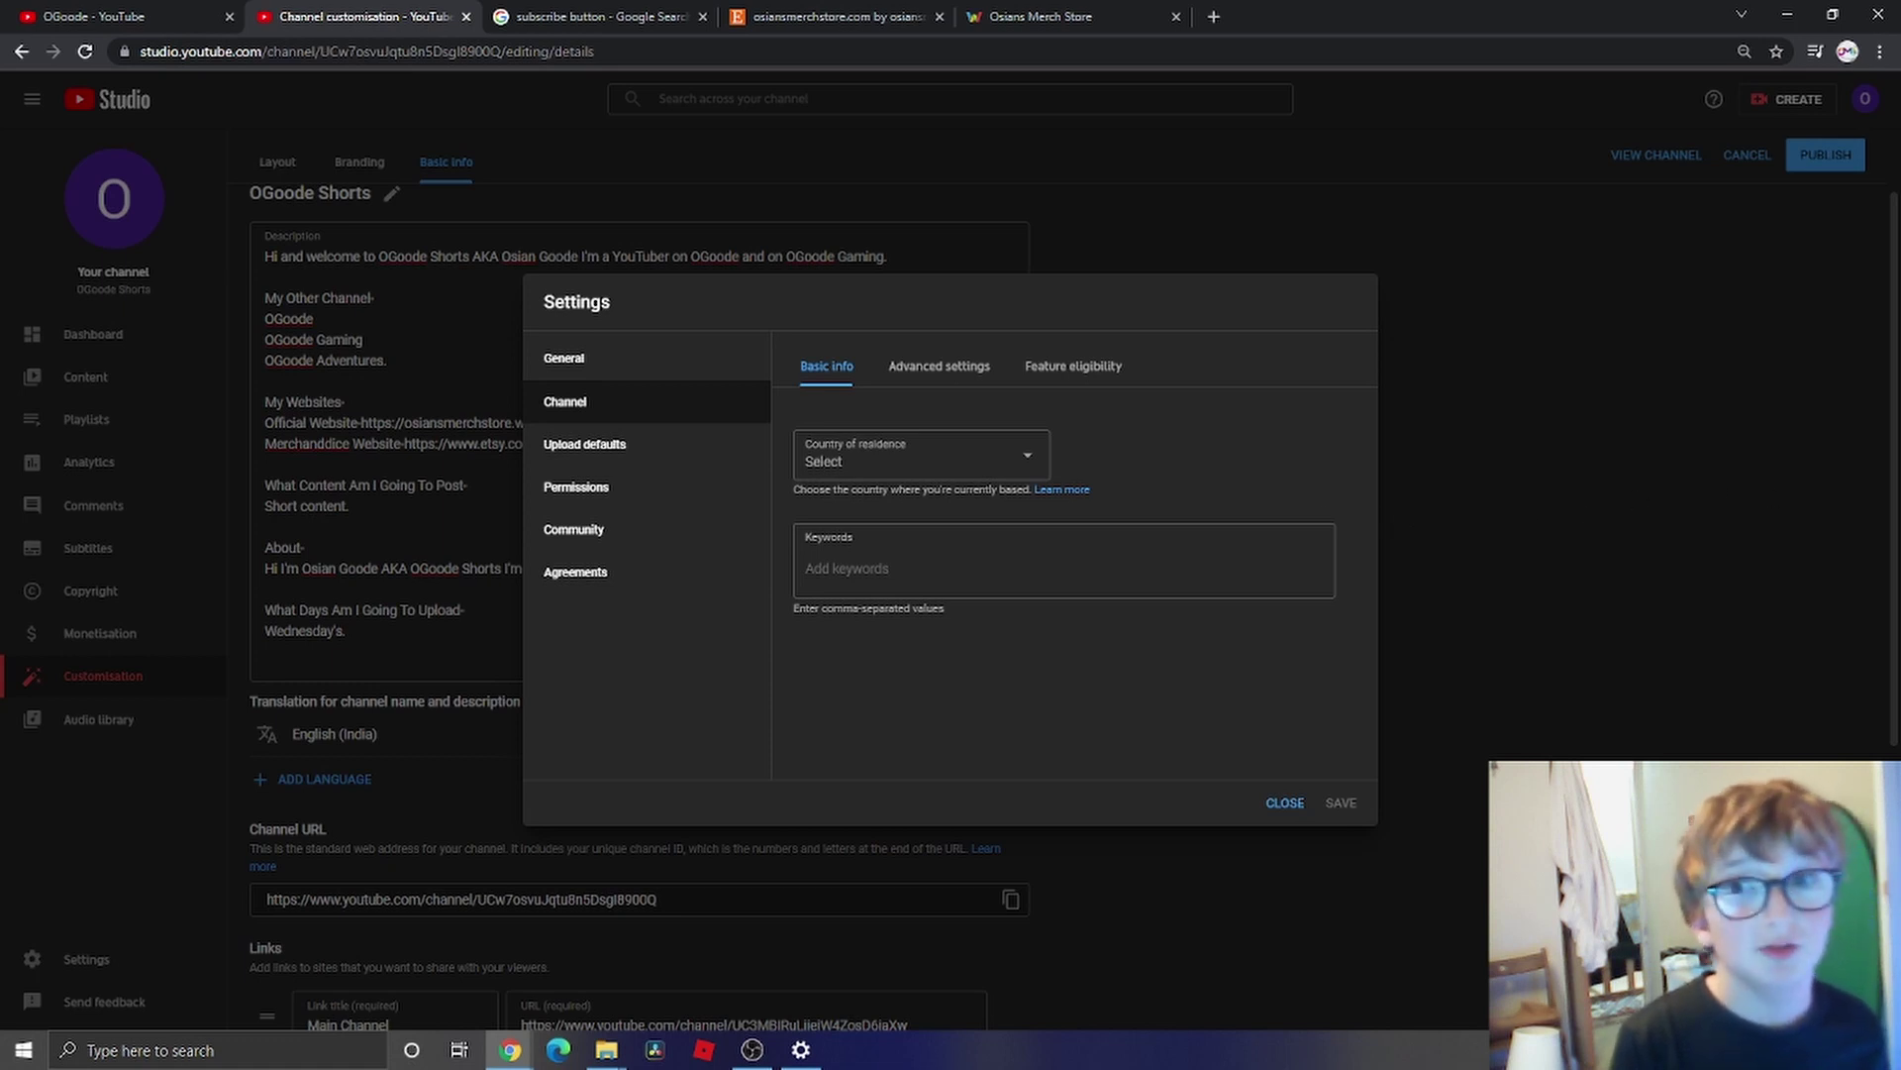
- Review the Upload defaults' Basic info and Advanced options, click Description, and save them
click(584, 444)
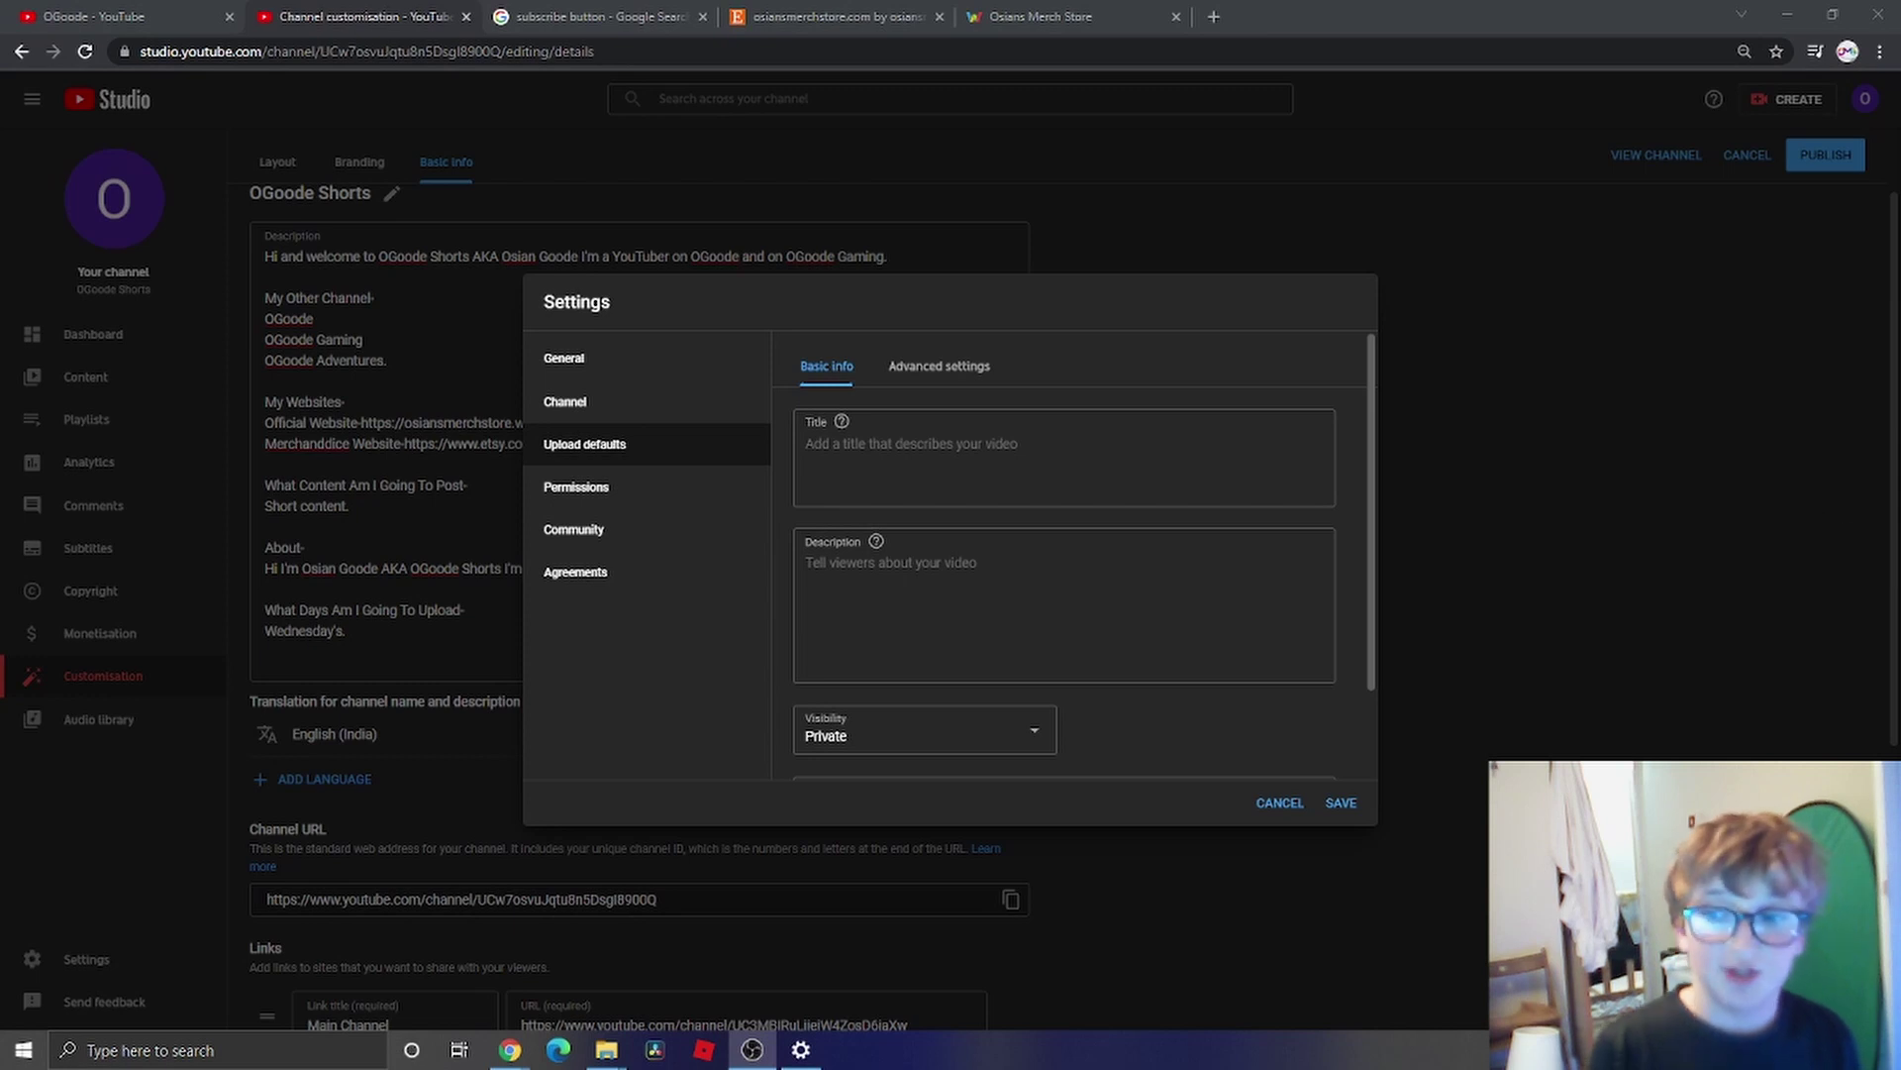
click(563, 414)
click(552, 444)
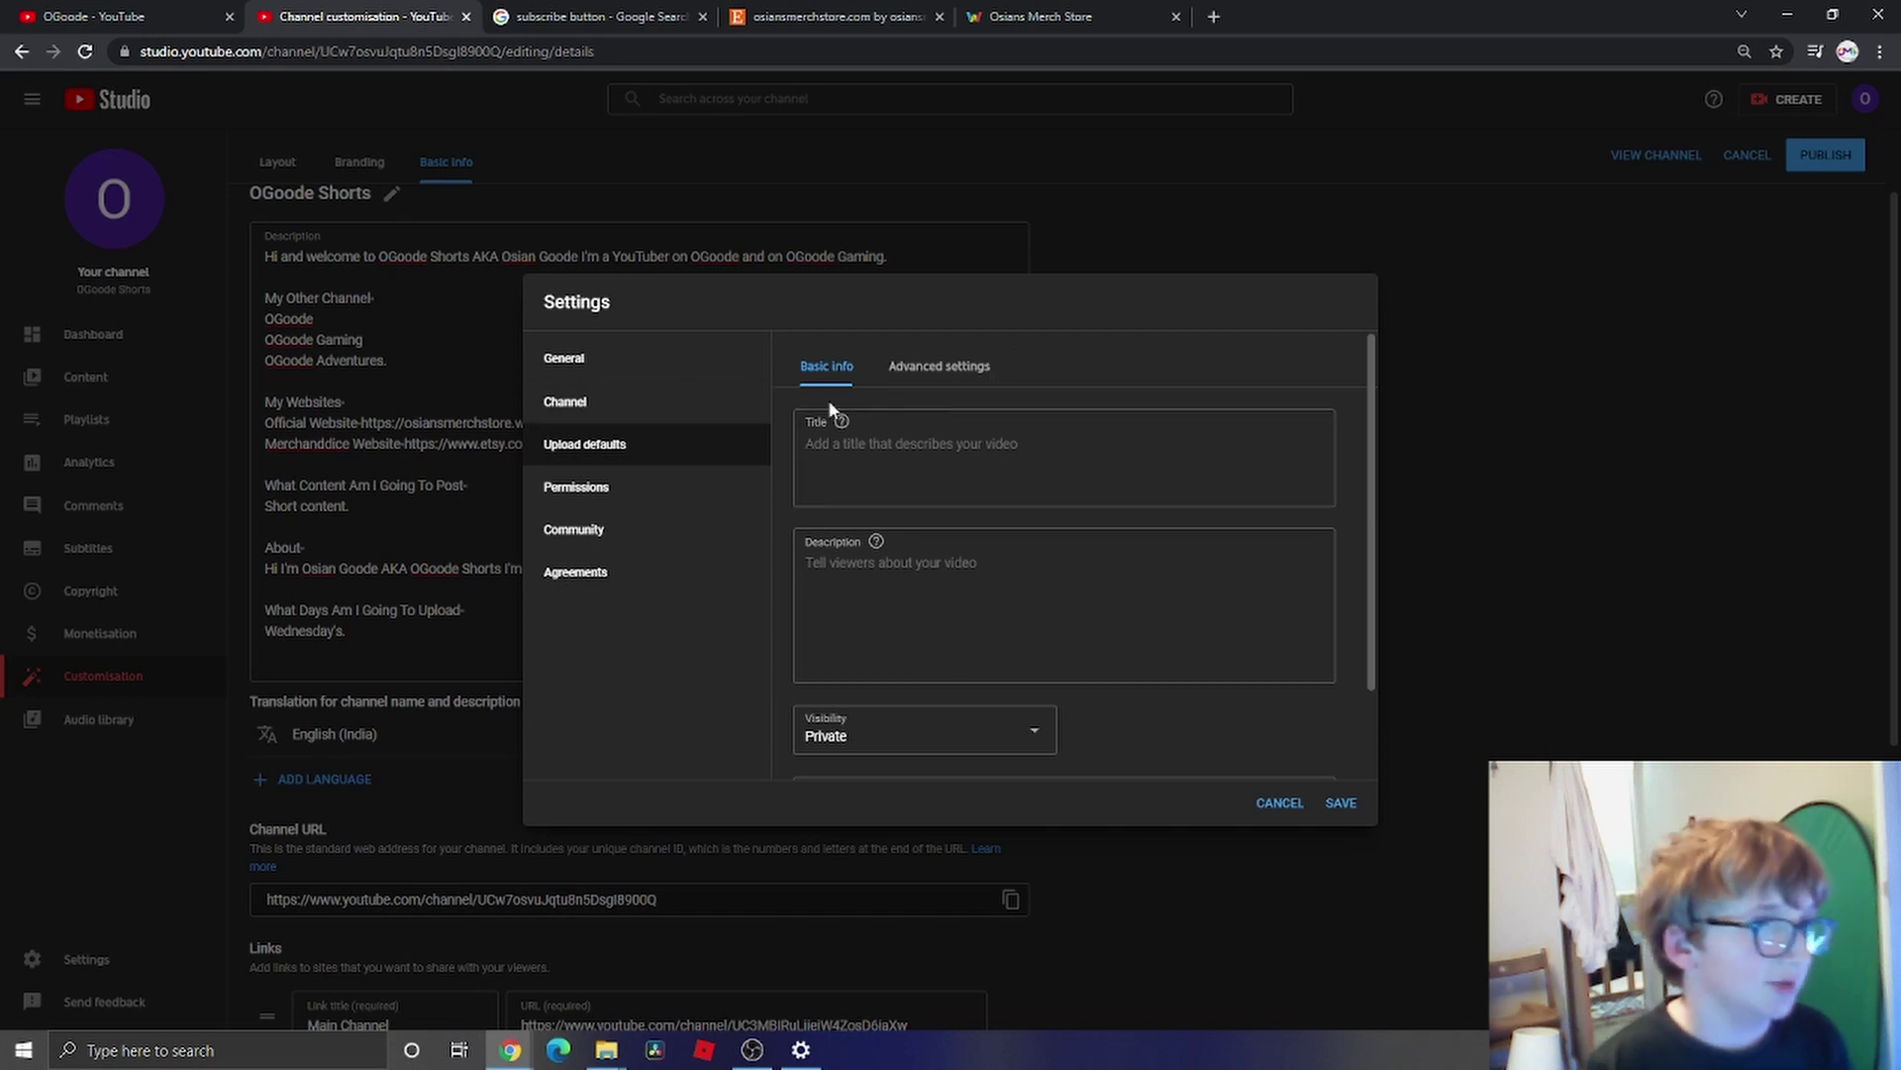
click(941, 371)
click(826, 368)
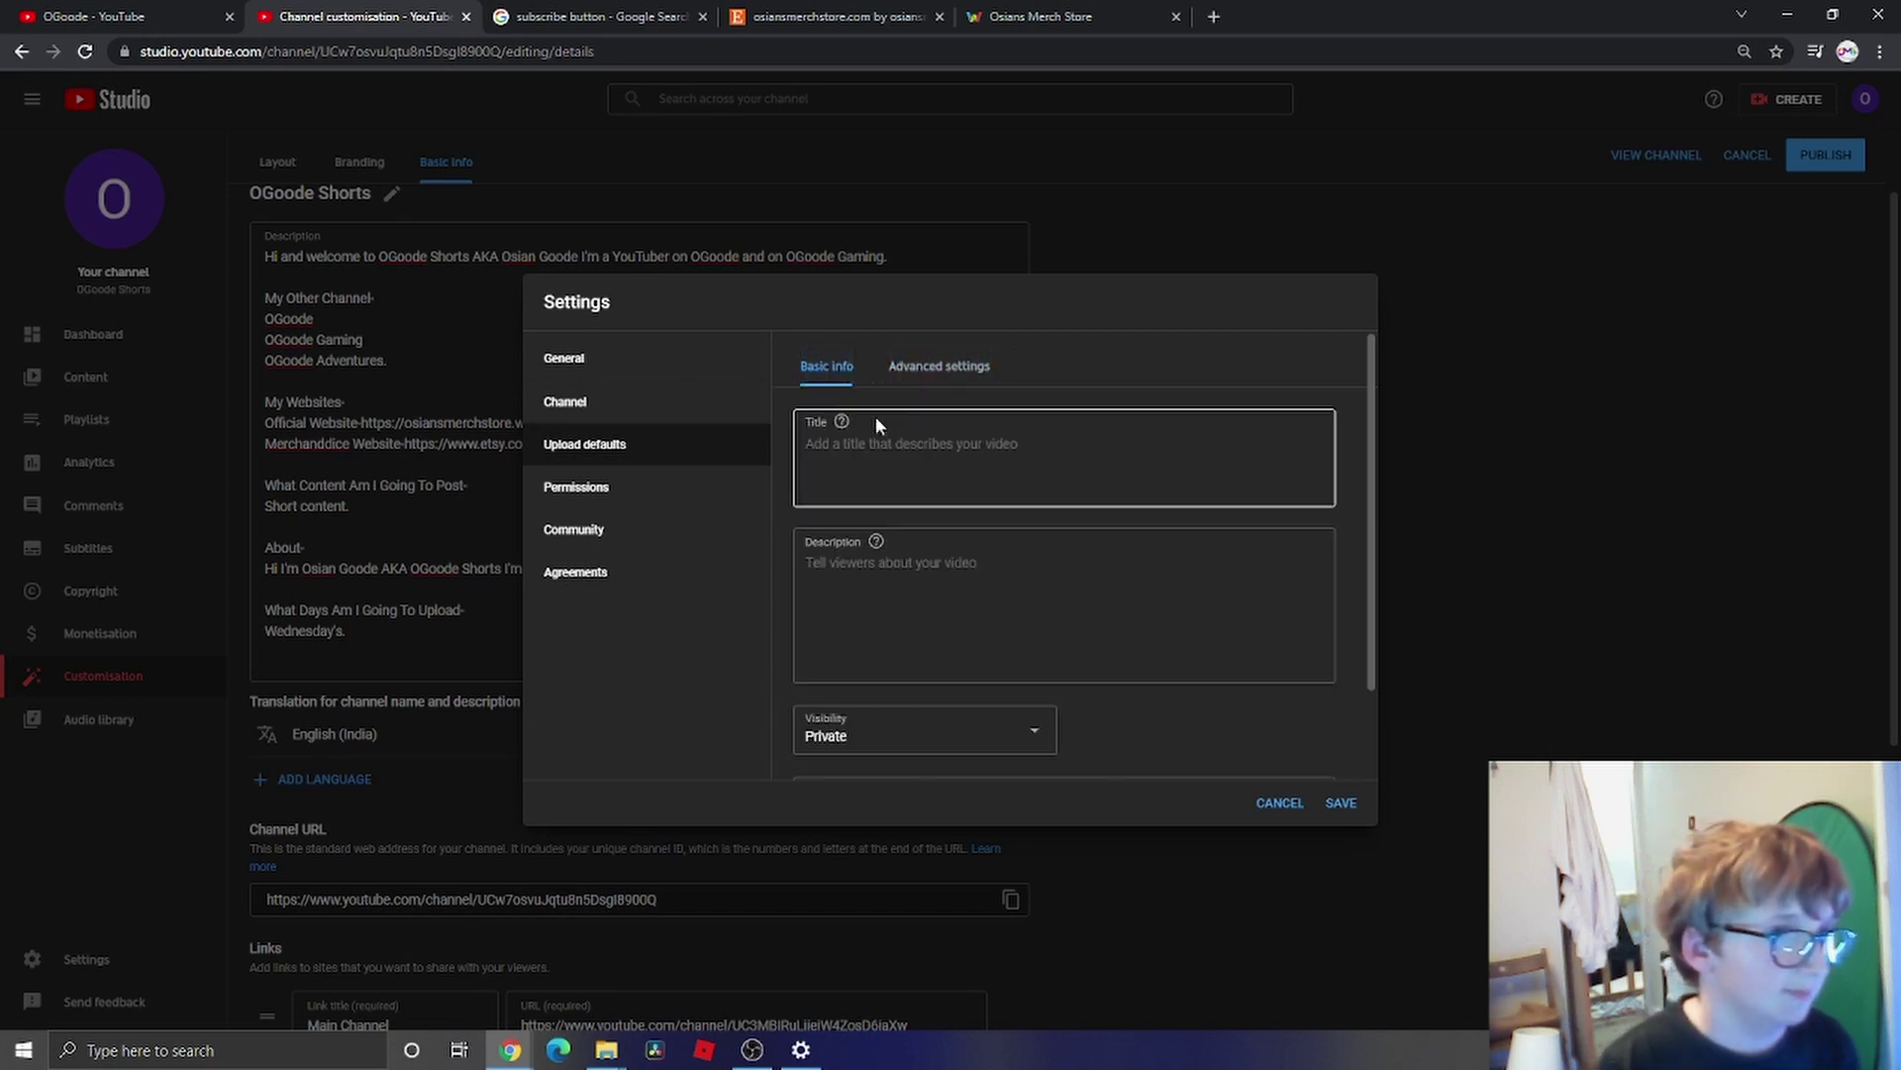
scroll(941, 584, down, 2)
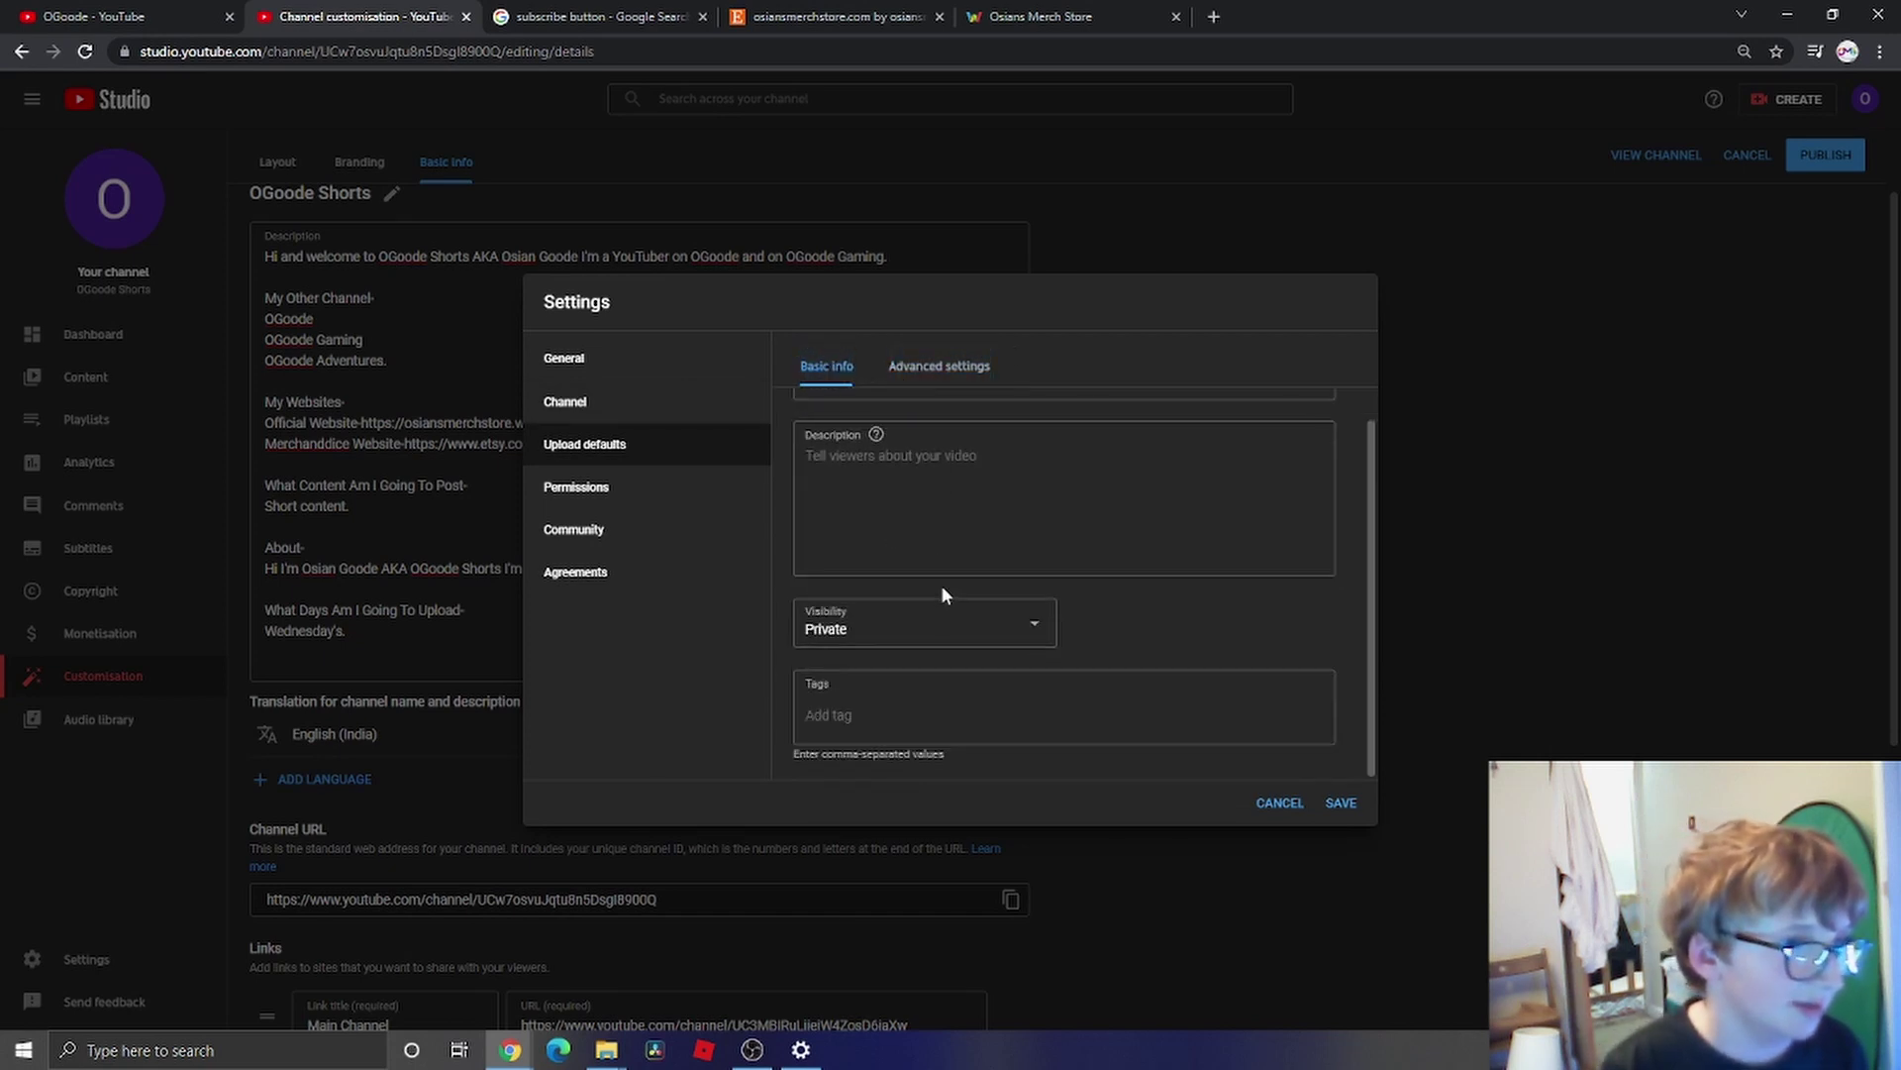
click(911, 486)
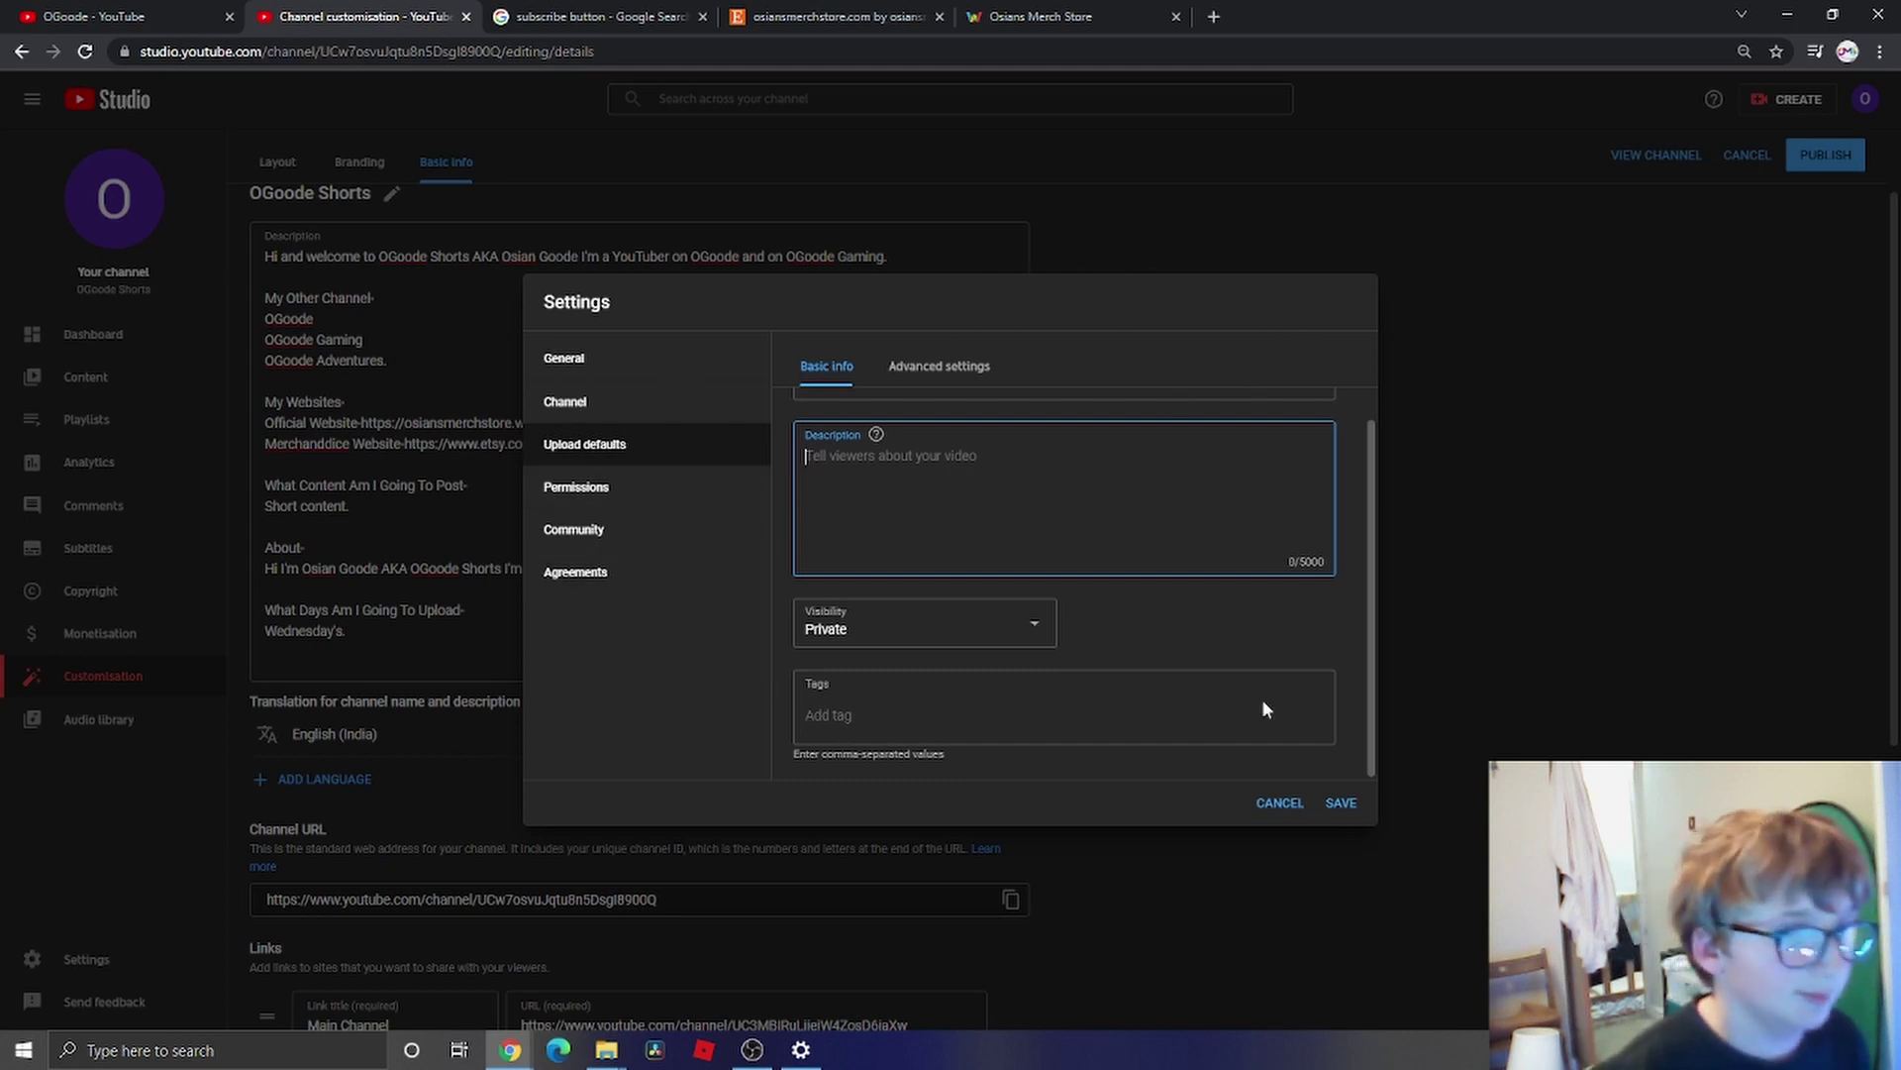
click(1339, 806)
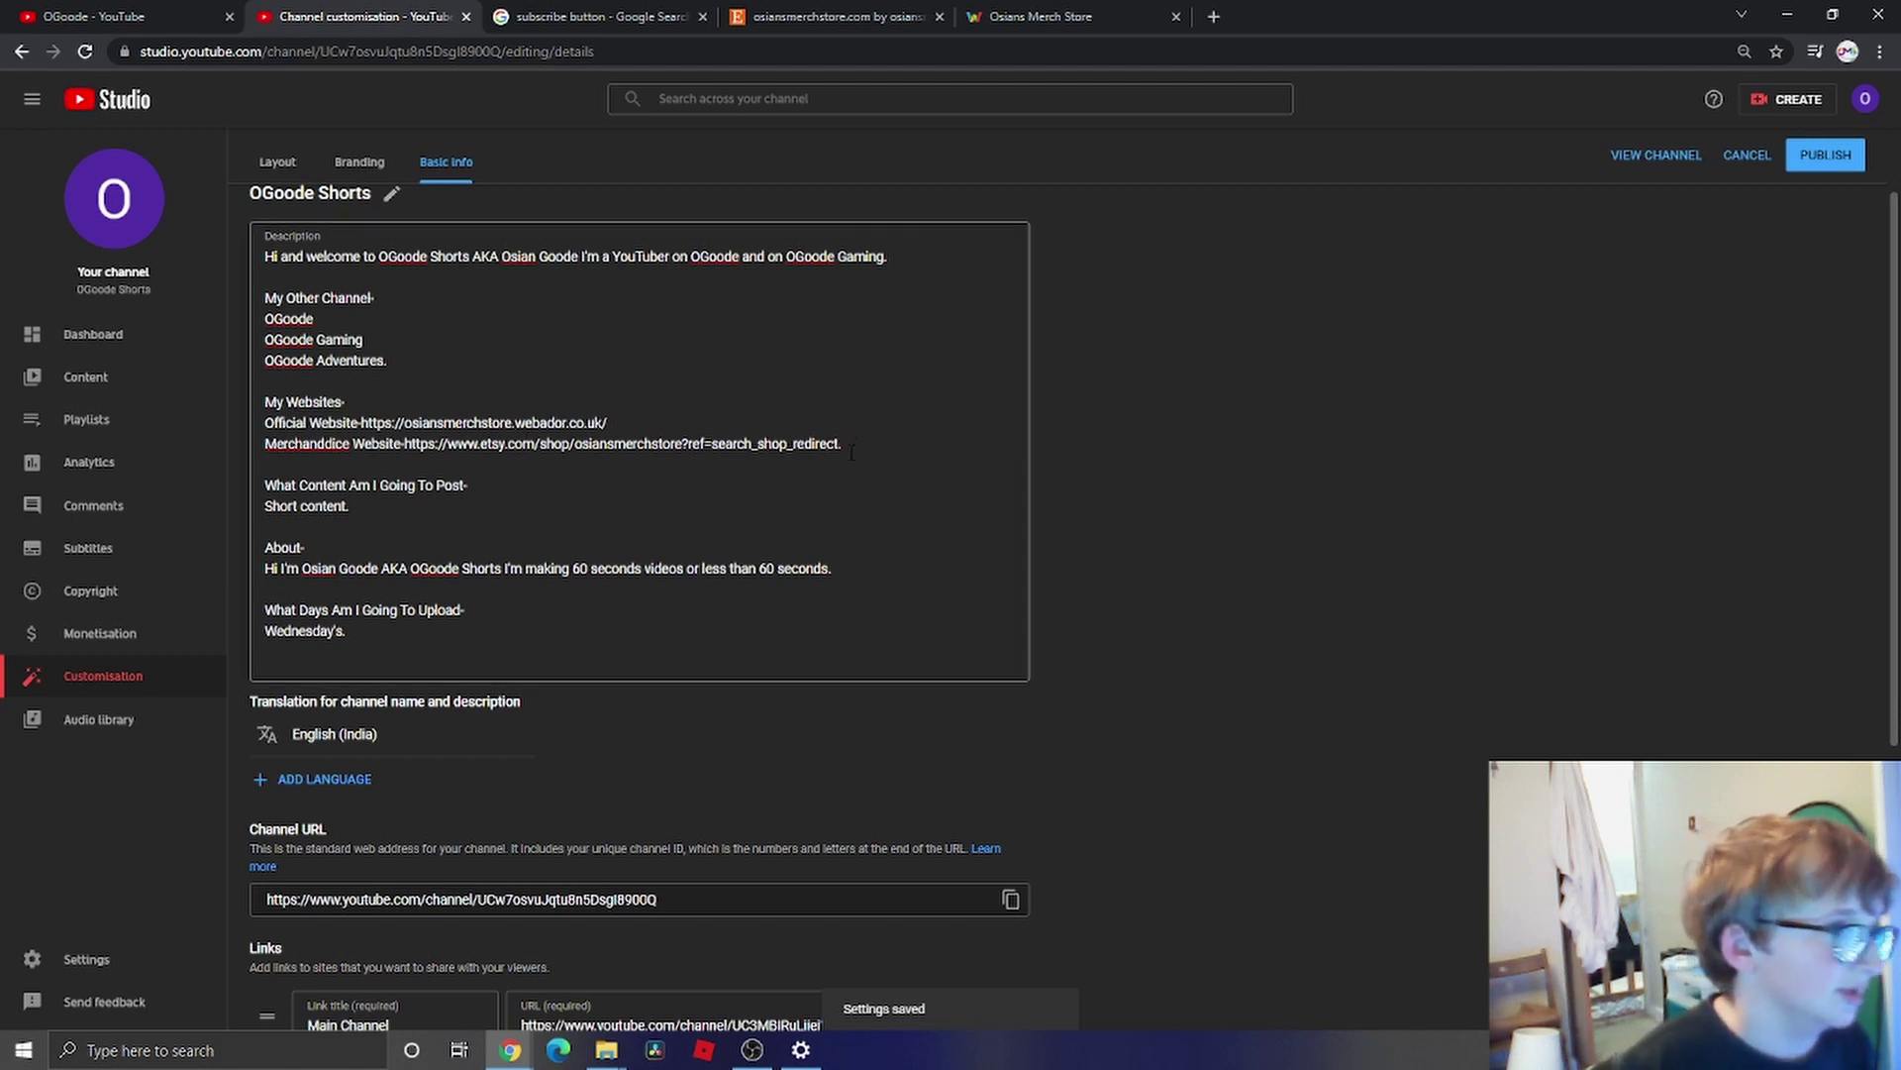
- Copy the other-channels and websites lines from the OGoode Shorts description
drag(842, 444, 268, 289)
right_click(360, 317)
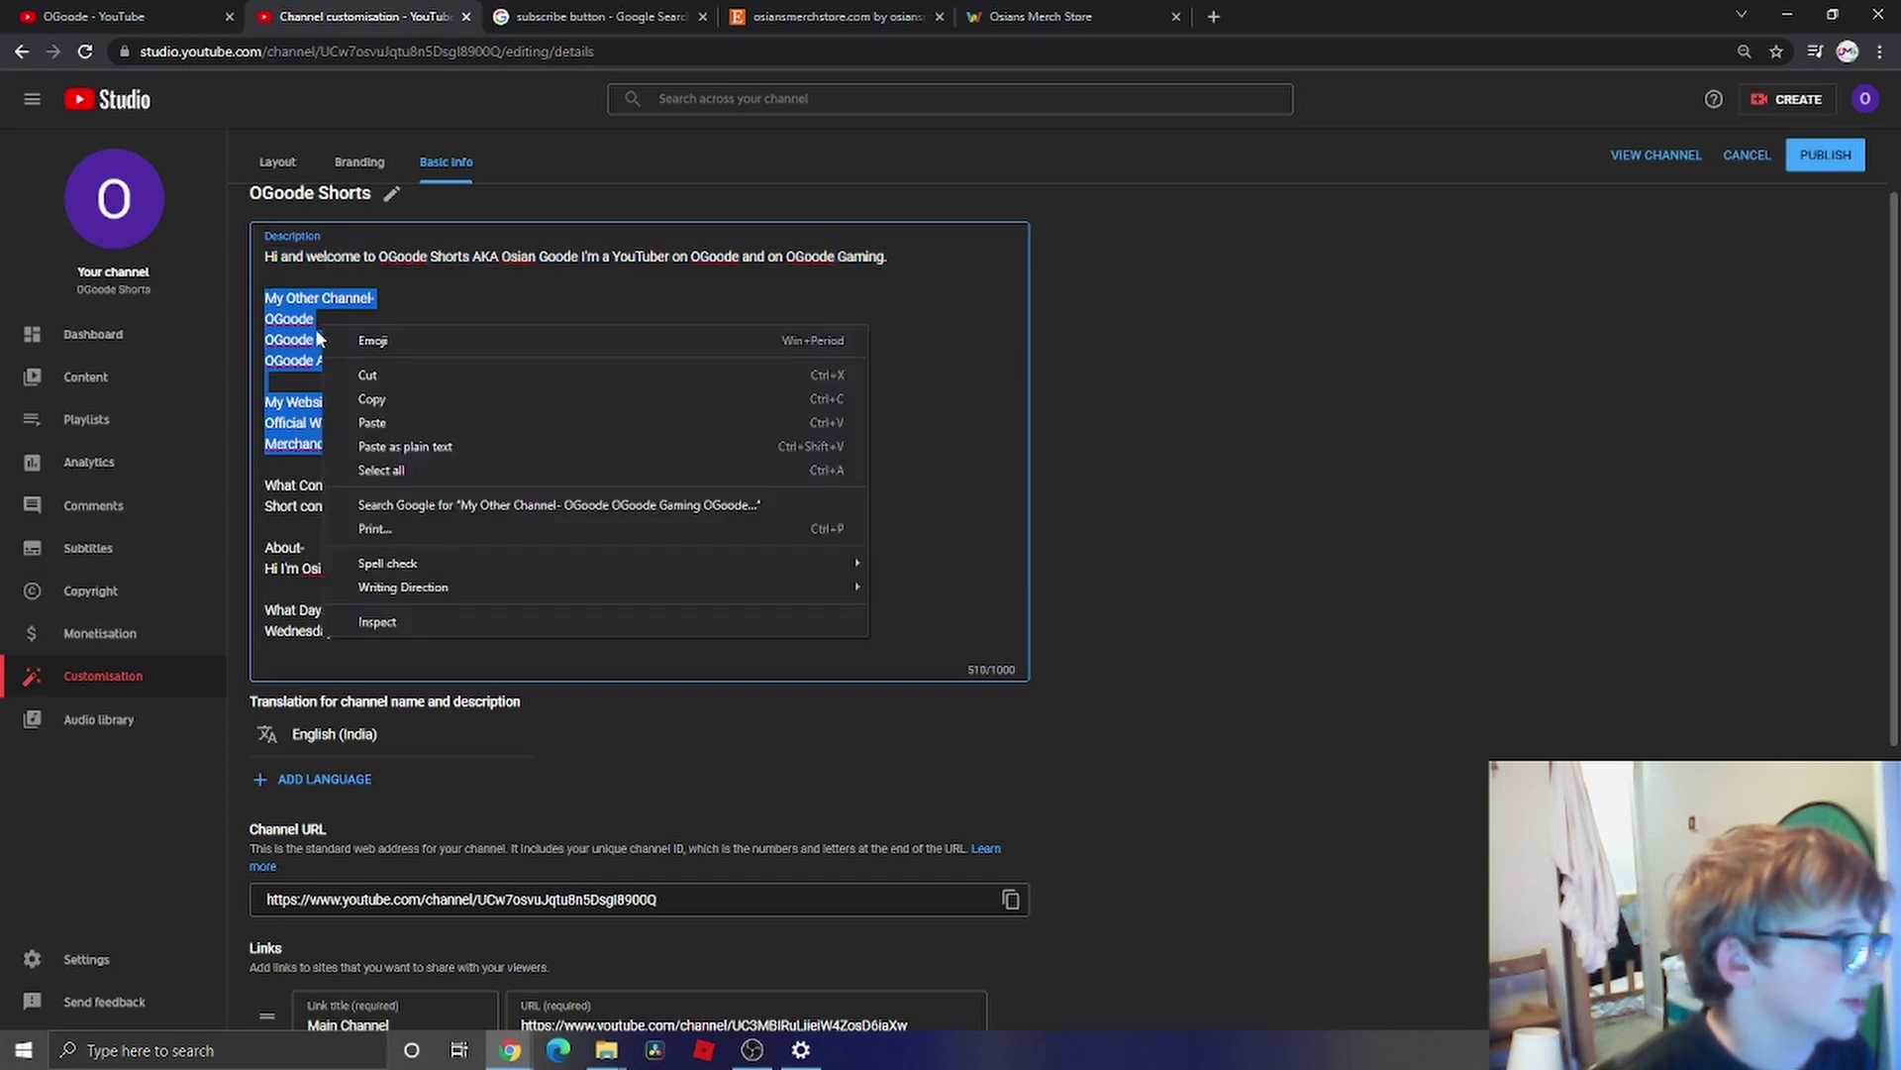
click(375, 400)
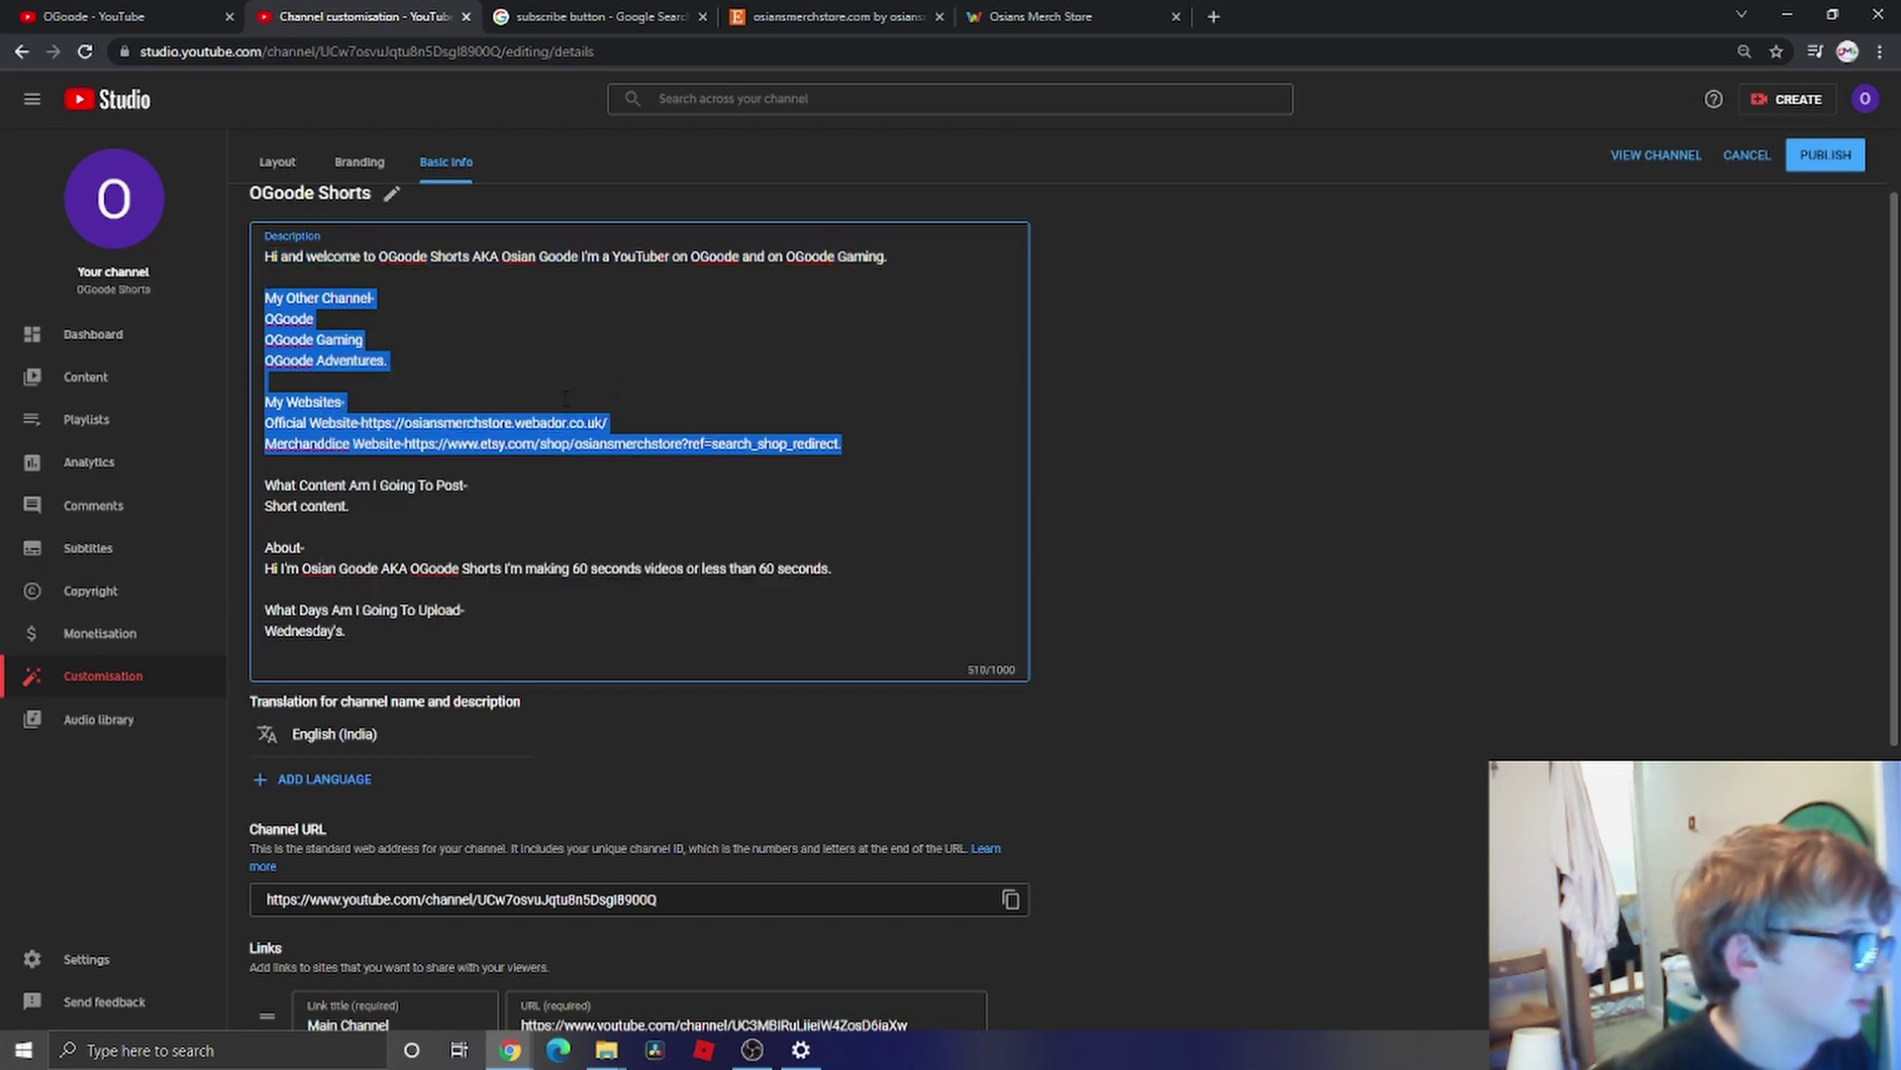
- On the OGoode channel tab, switch accounts to OGoode Gaming
click(216, 10)
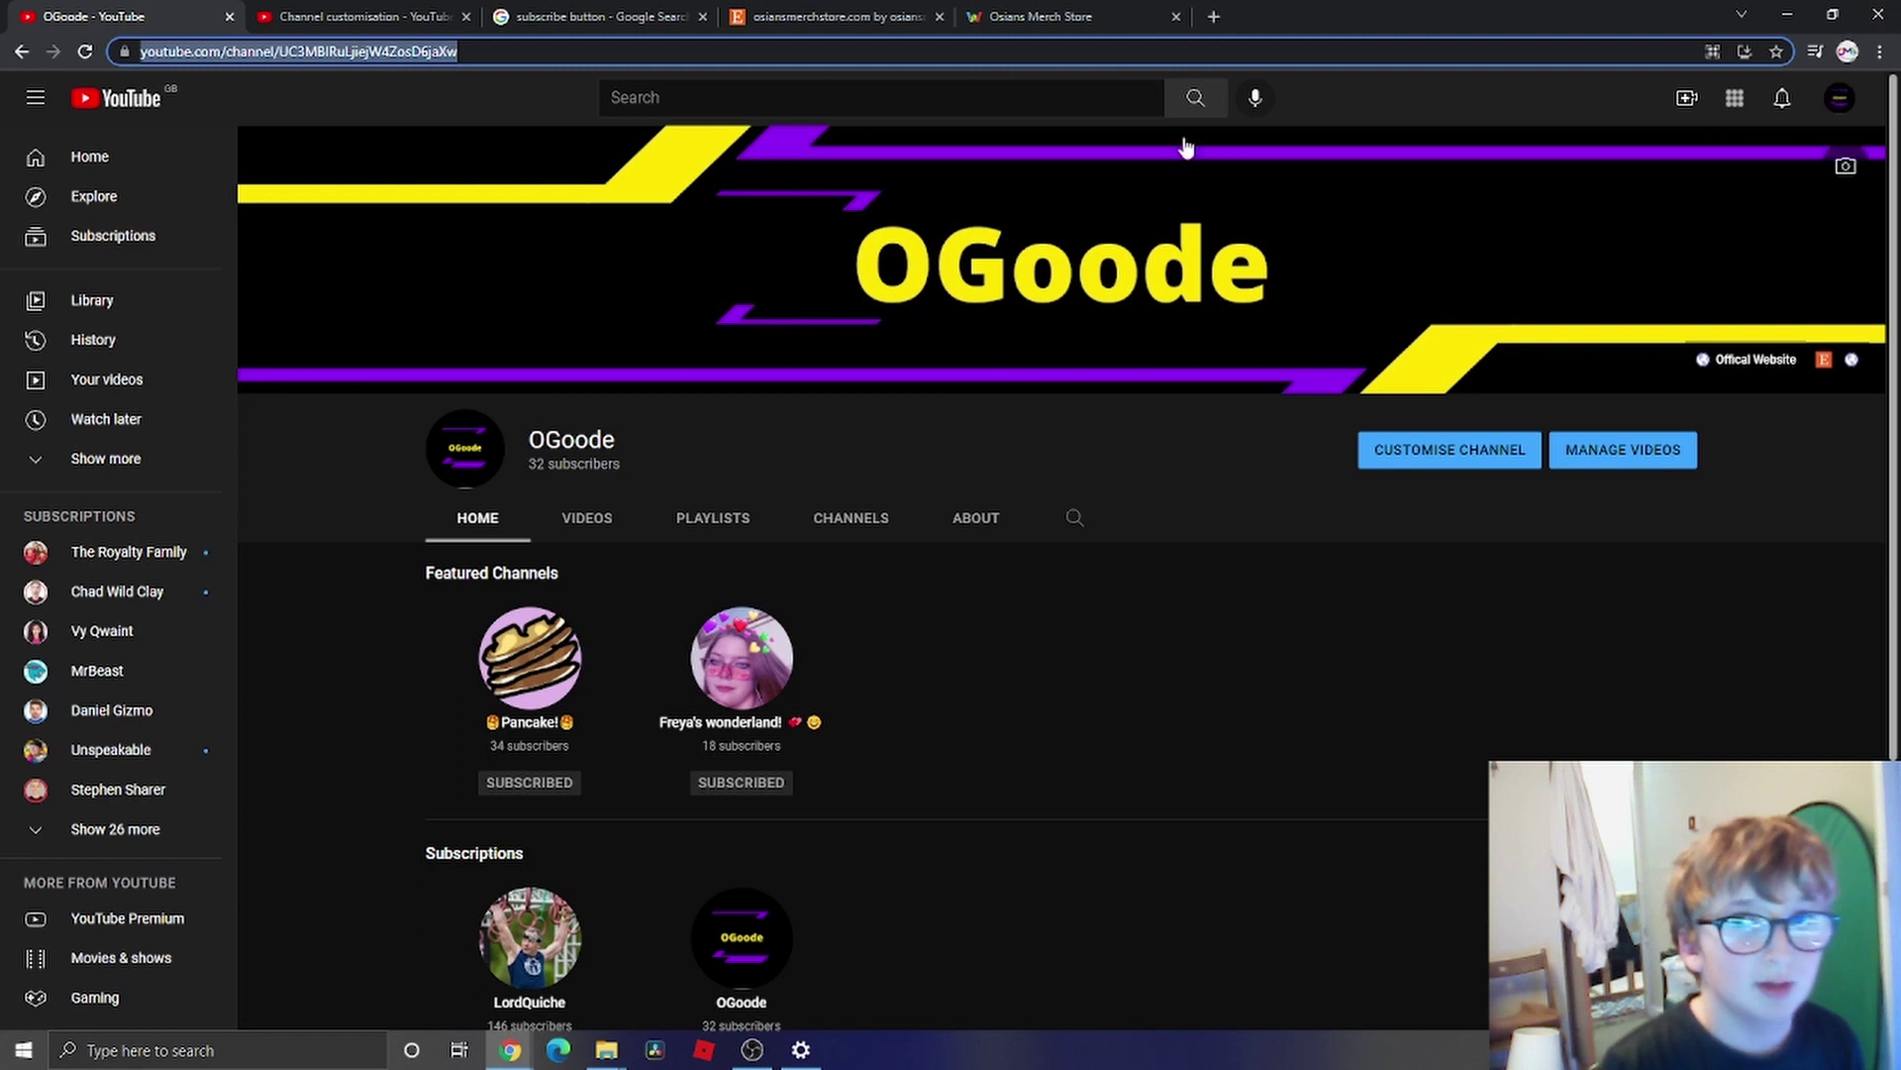
click(1840, 98)
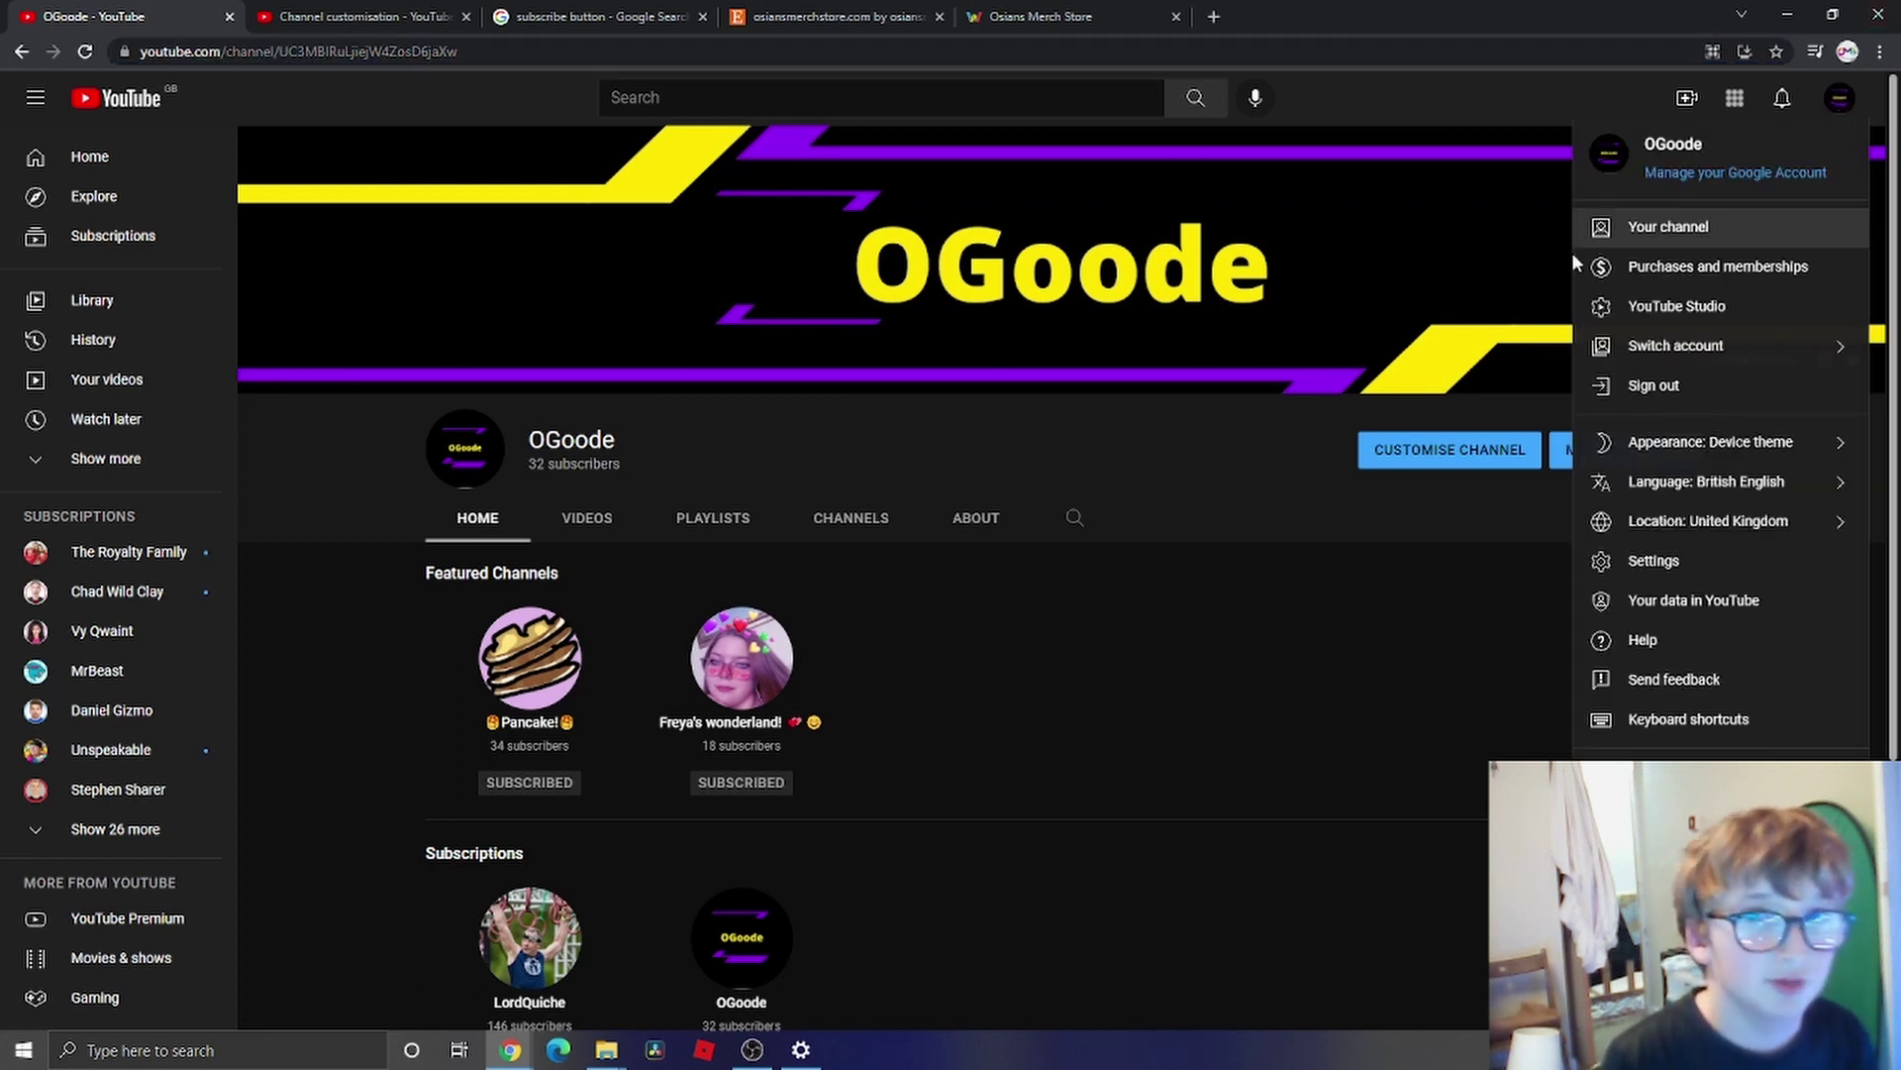
click(1695, 344)
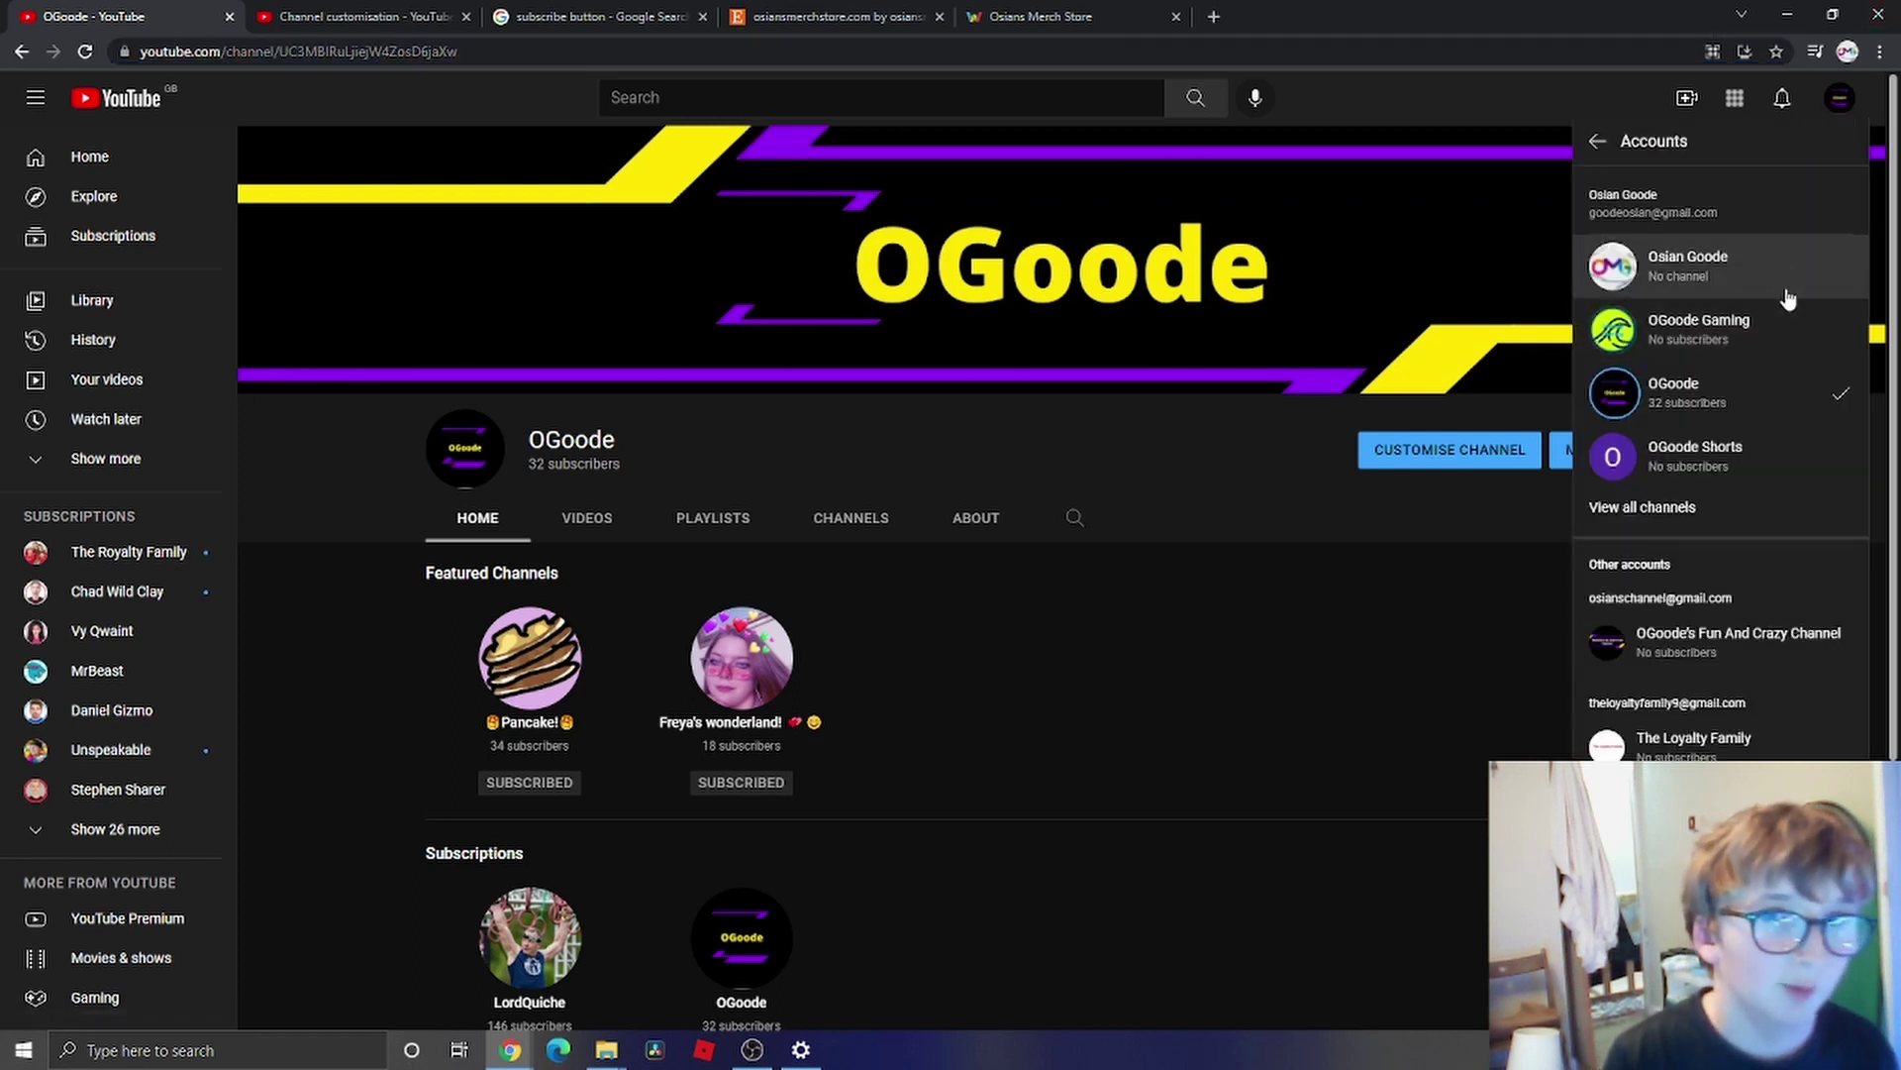
click(1695, 332)
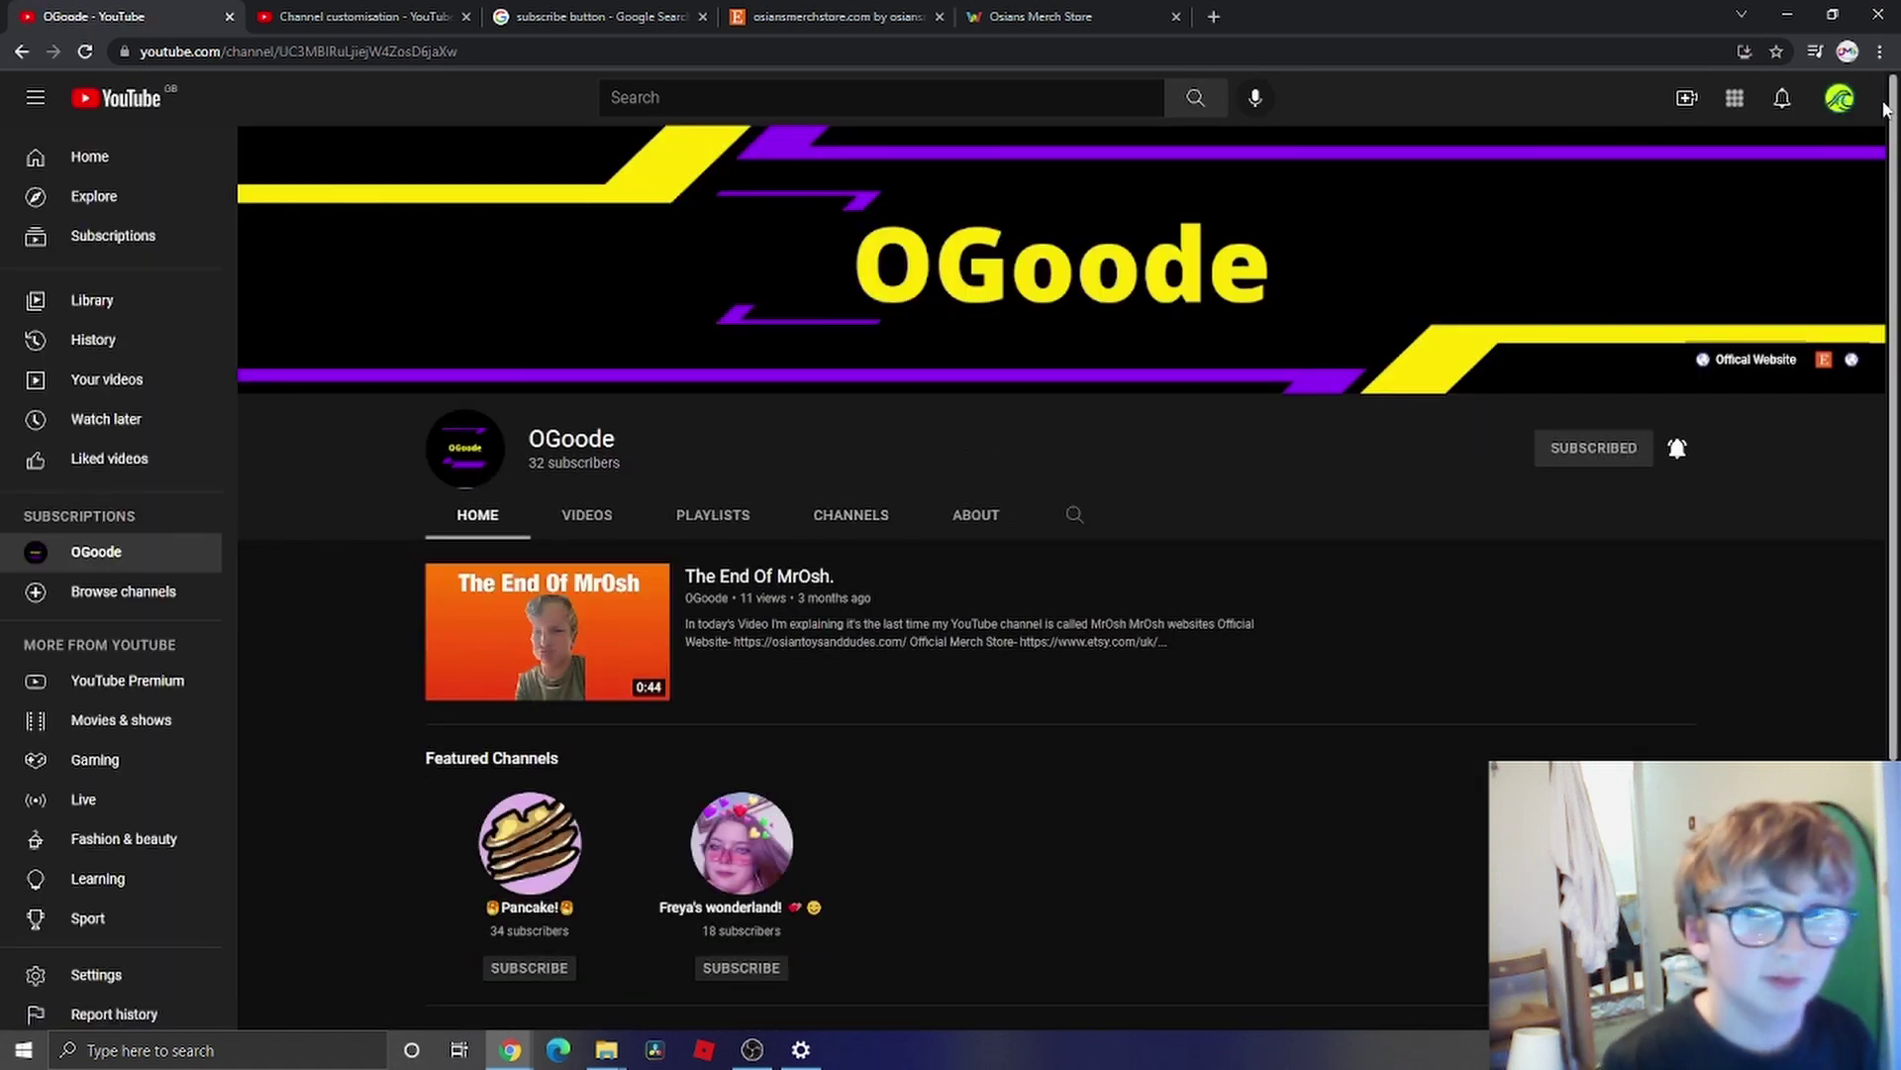
click(1832, 101)
- Open the OGoode Gaming channel and look over its About and Home pages
click(1659, 243)
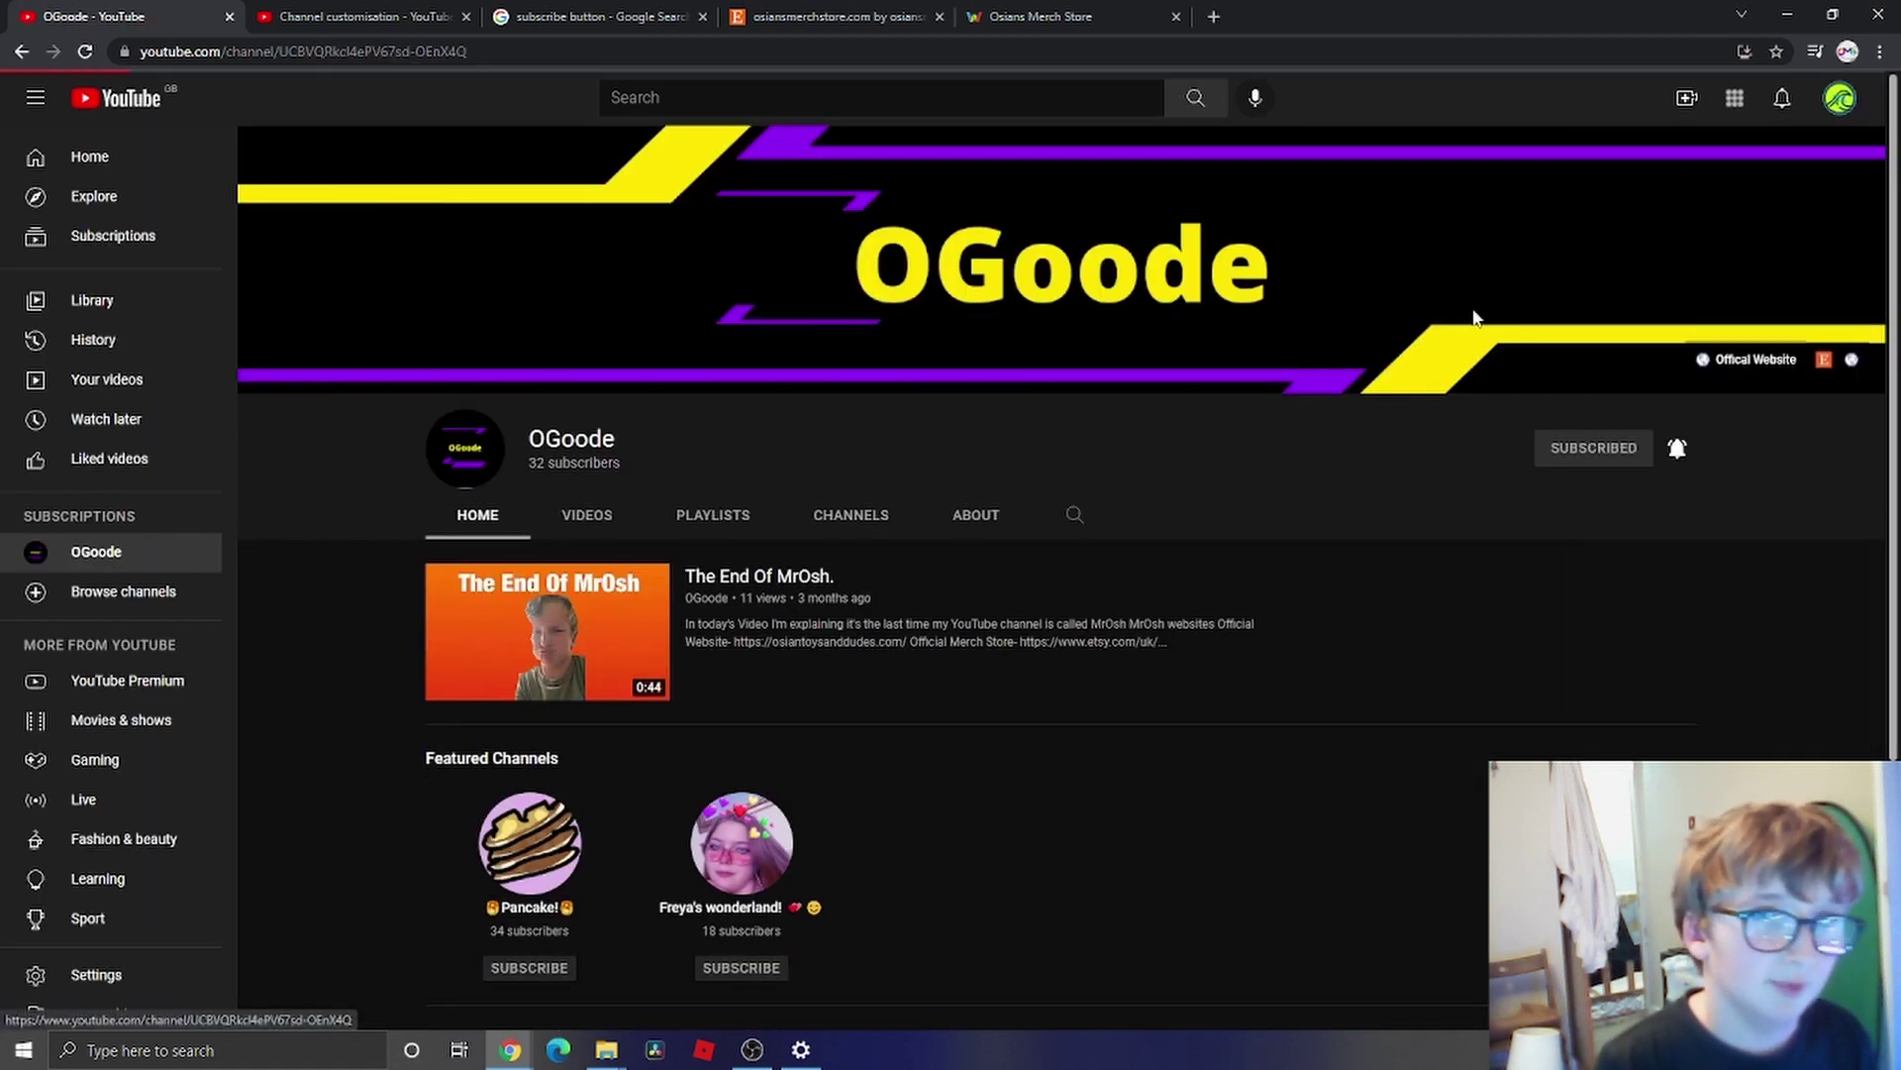
click(973, 517)
scroll(965, 531, down, 1)
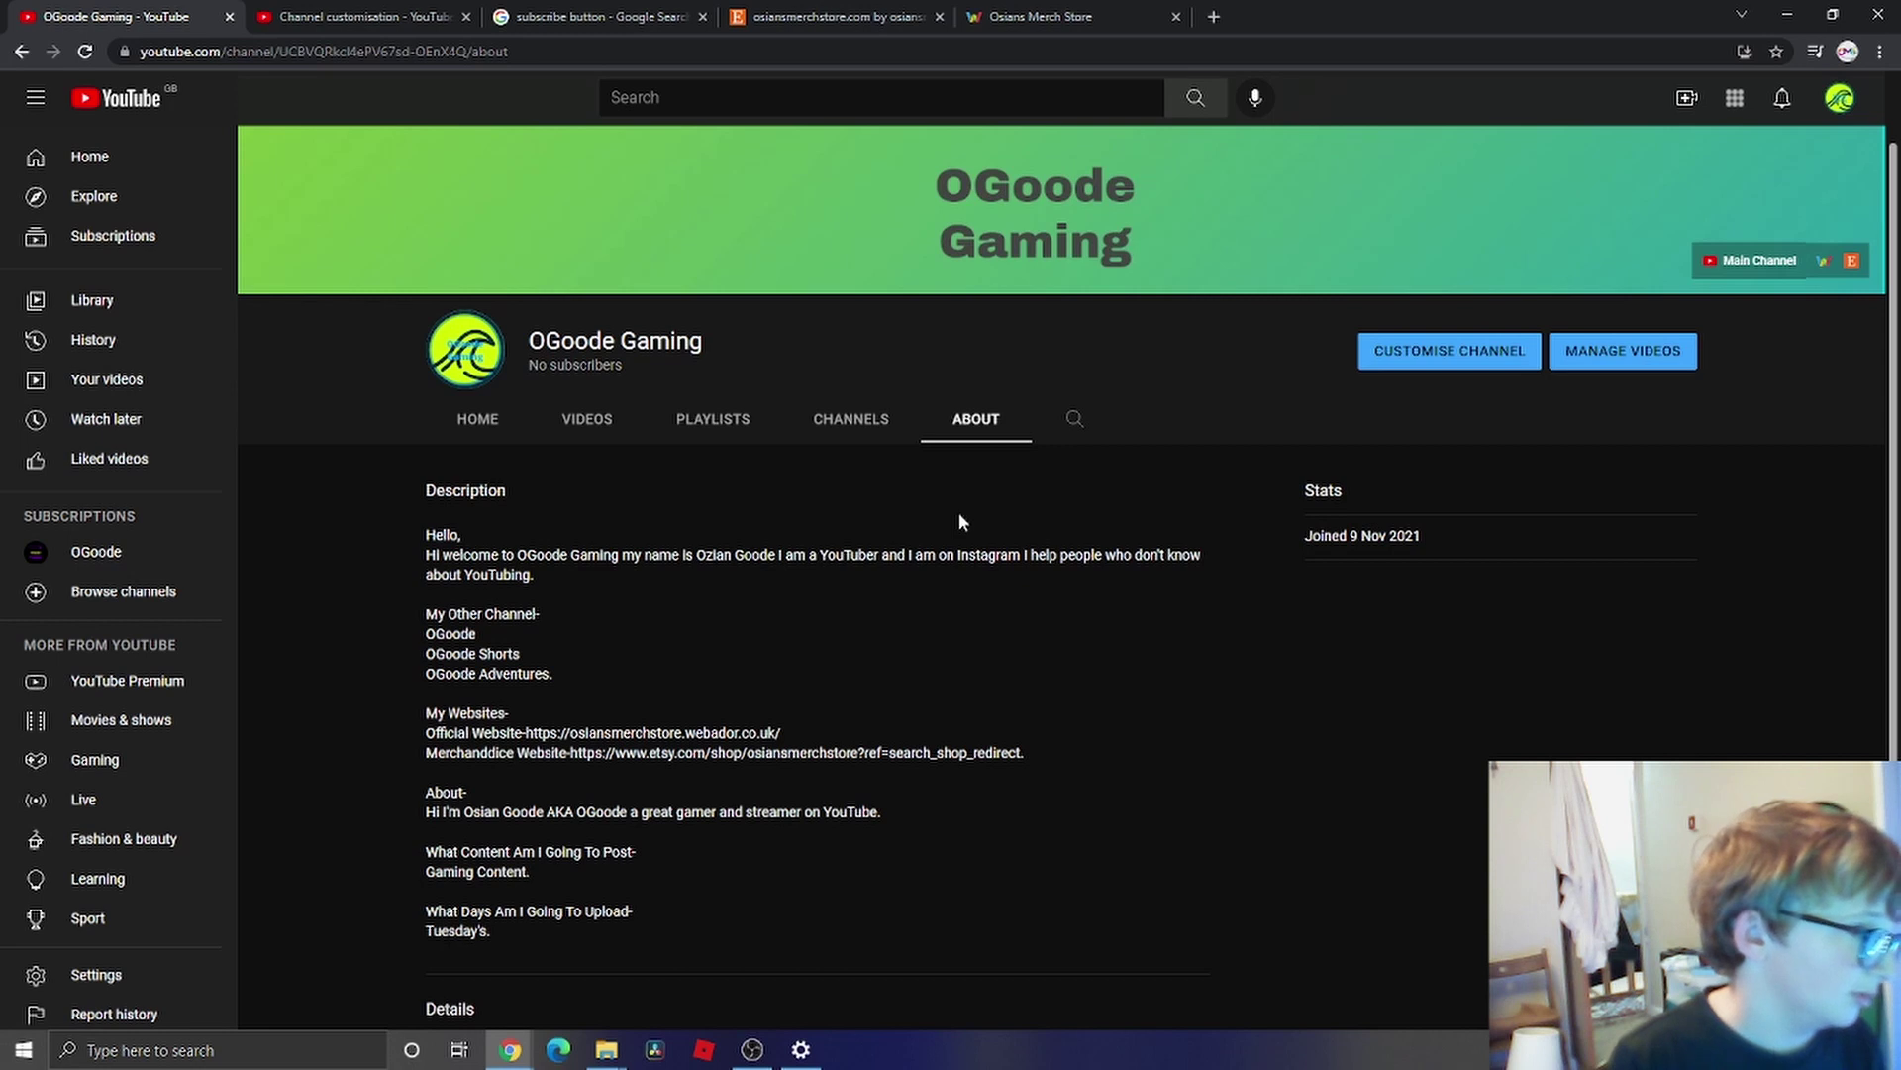
click(463, 422)
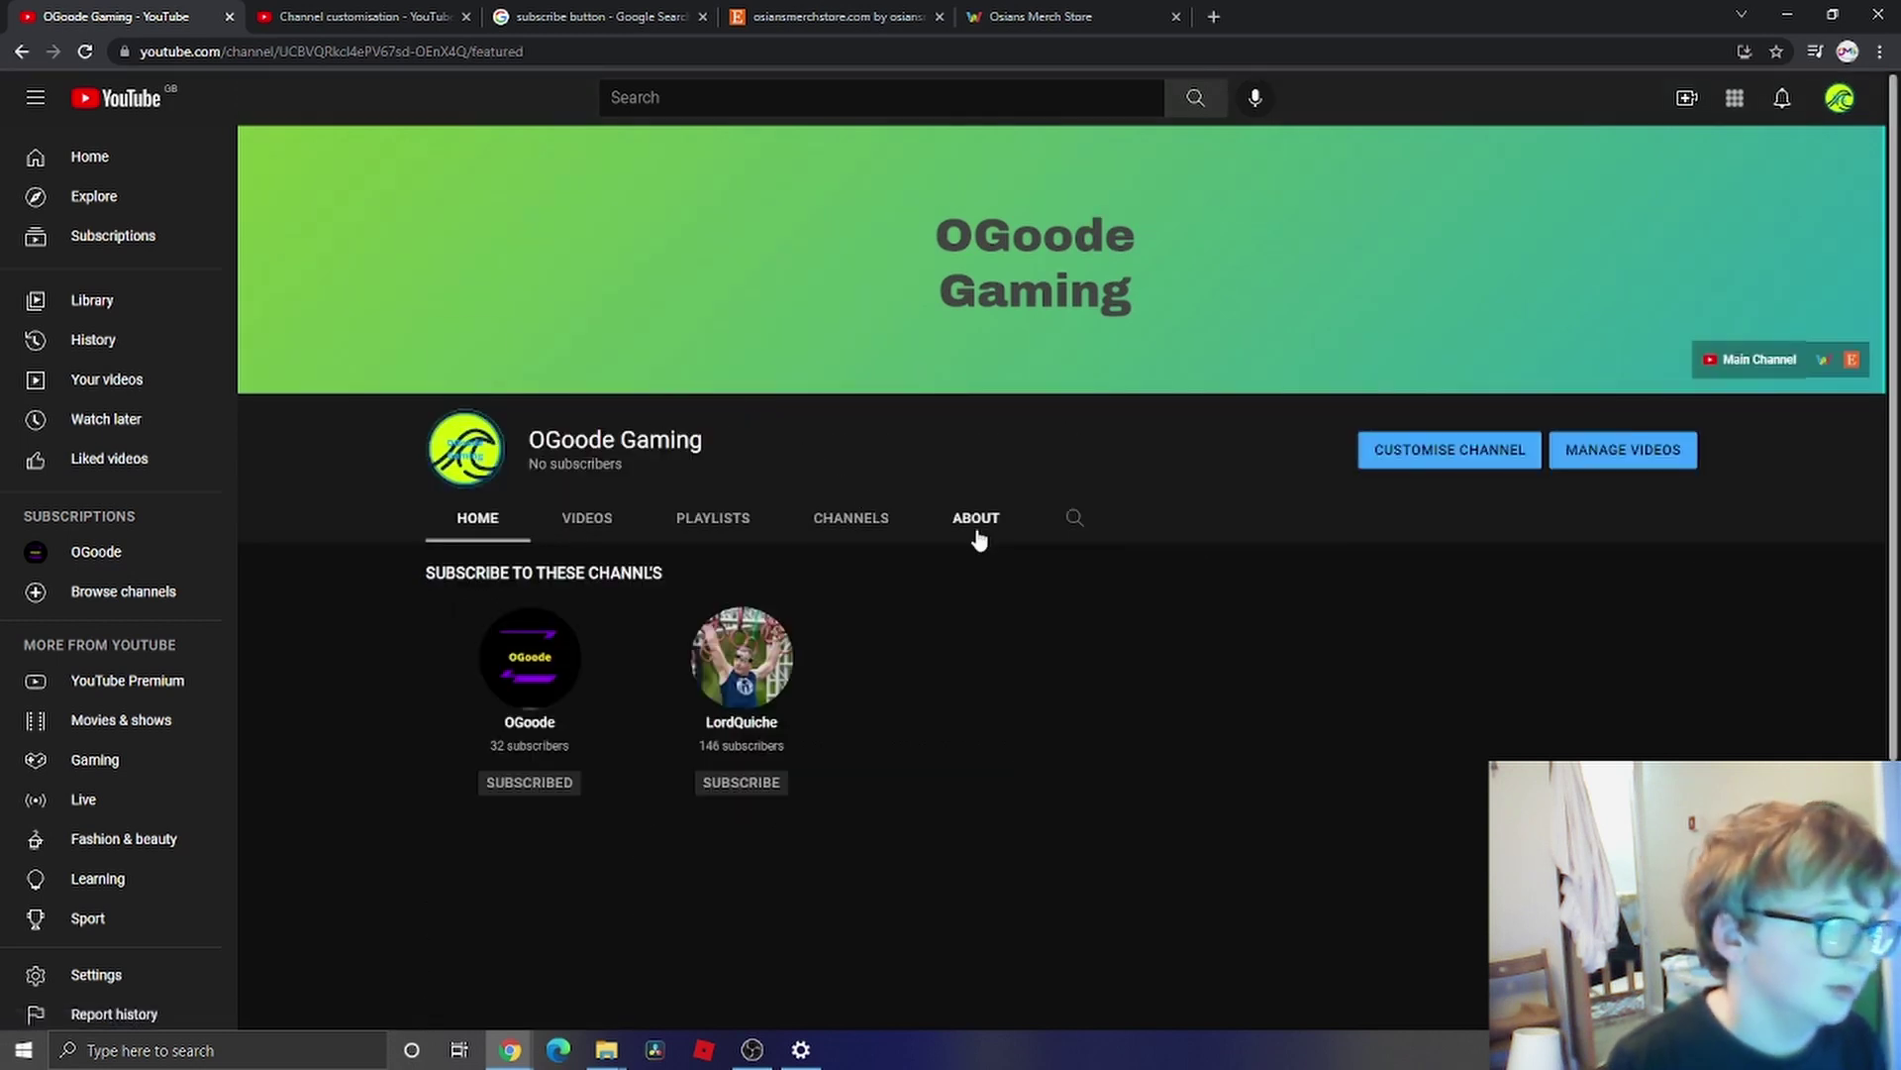
click(977, 535)
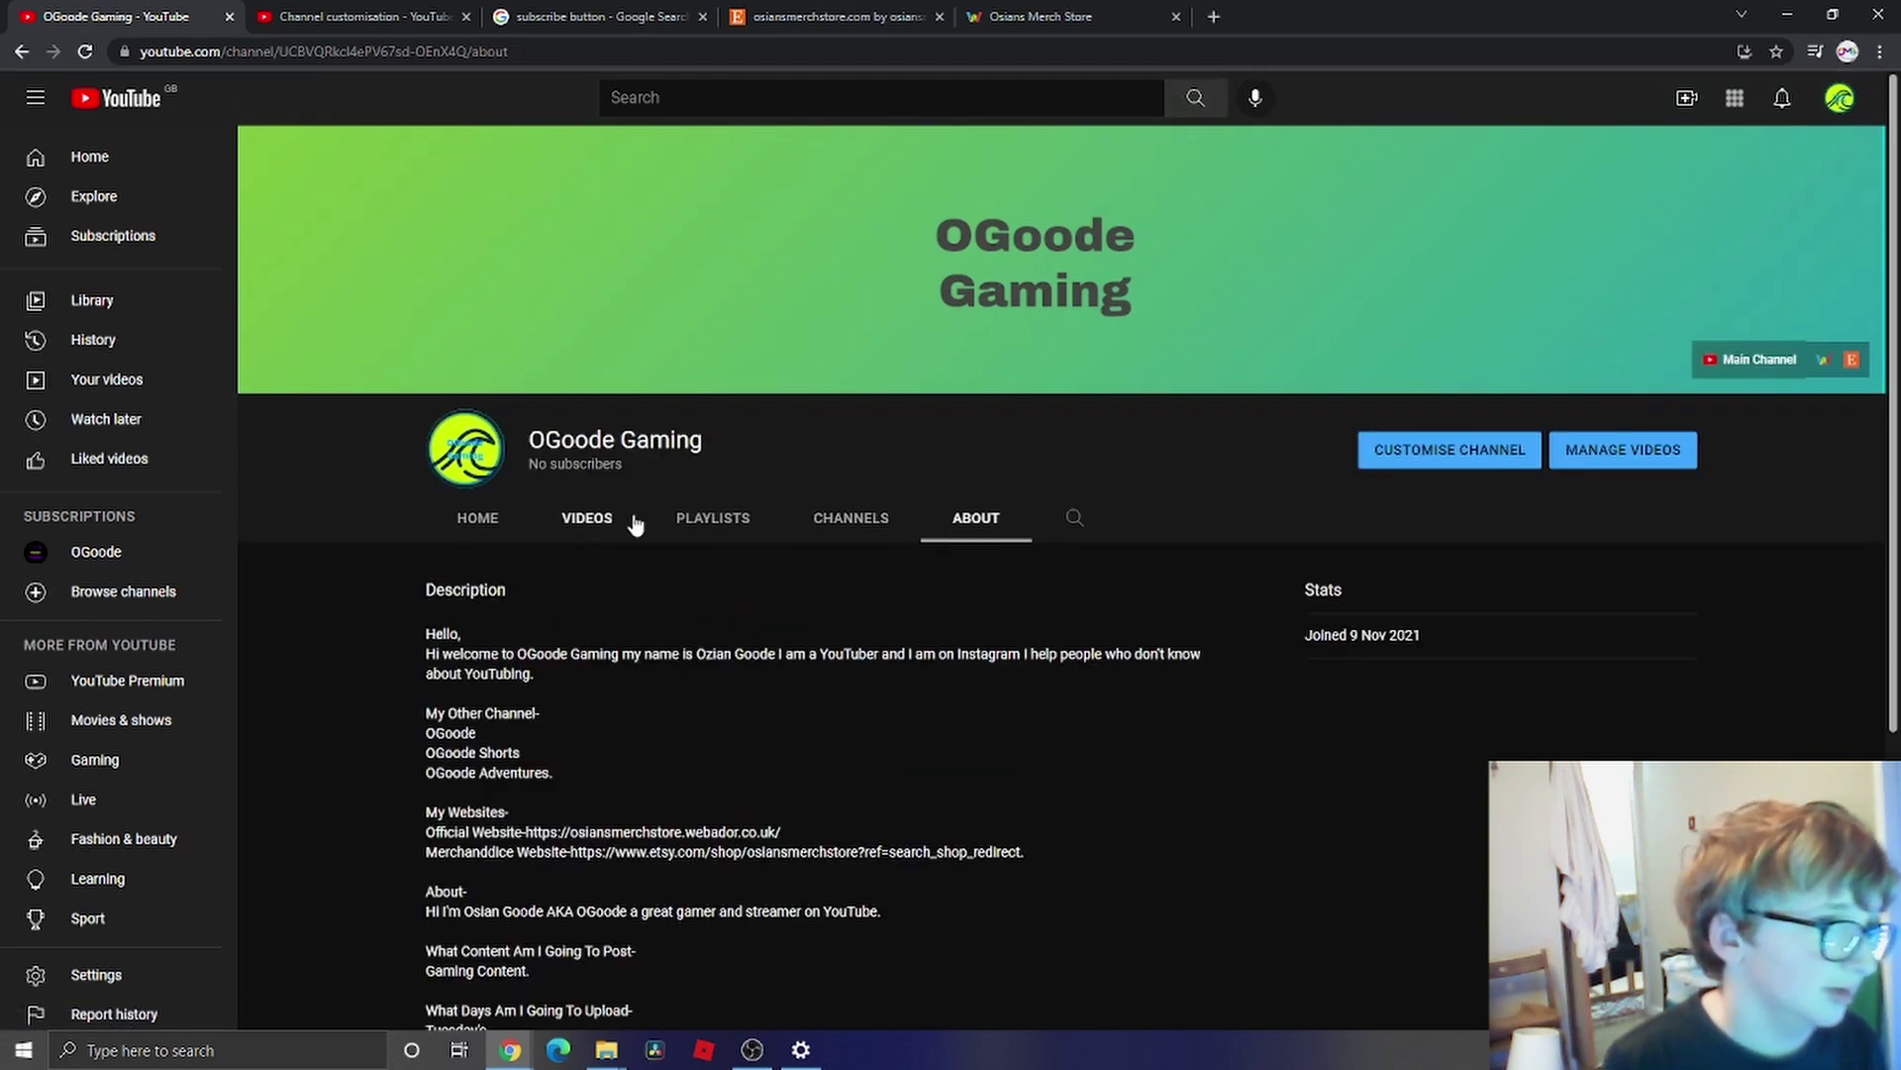
scroll(1091, 477, down, 1)
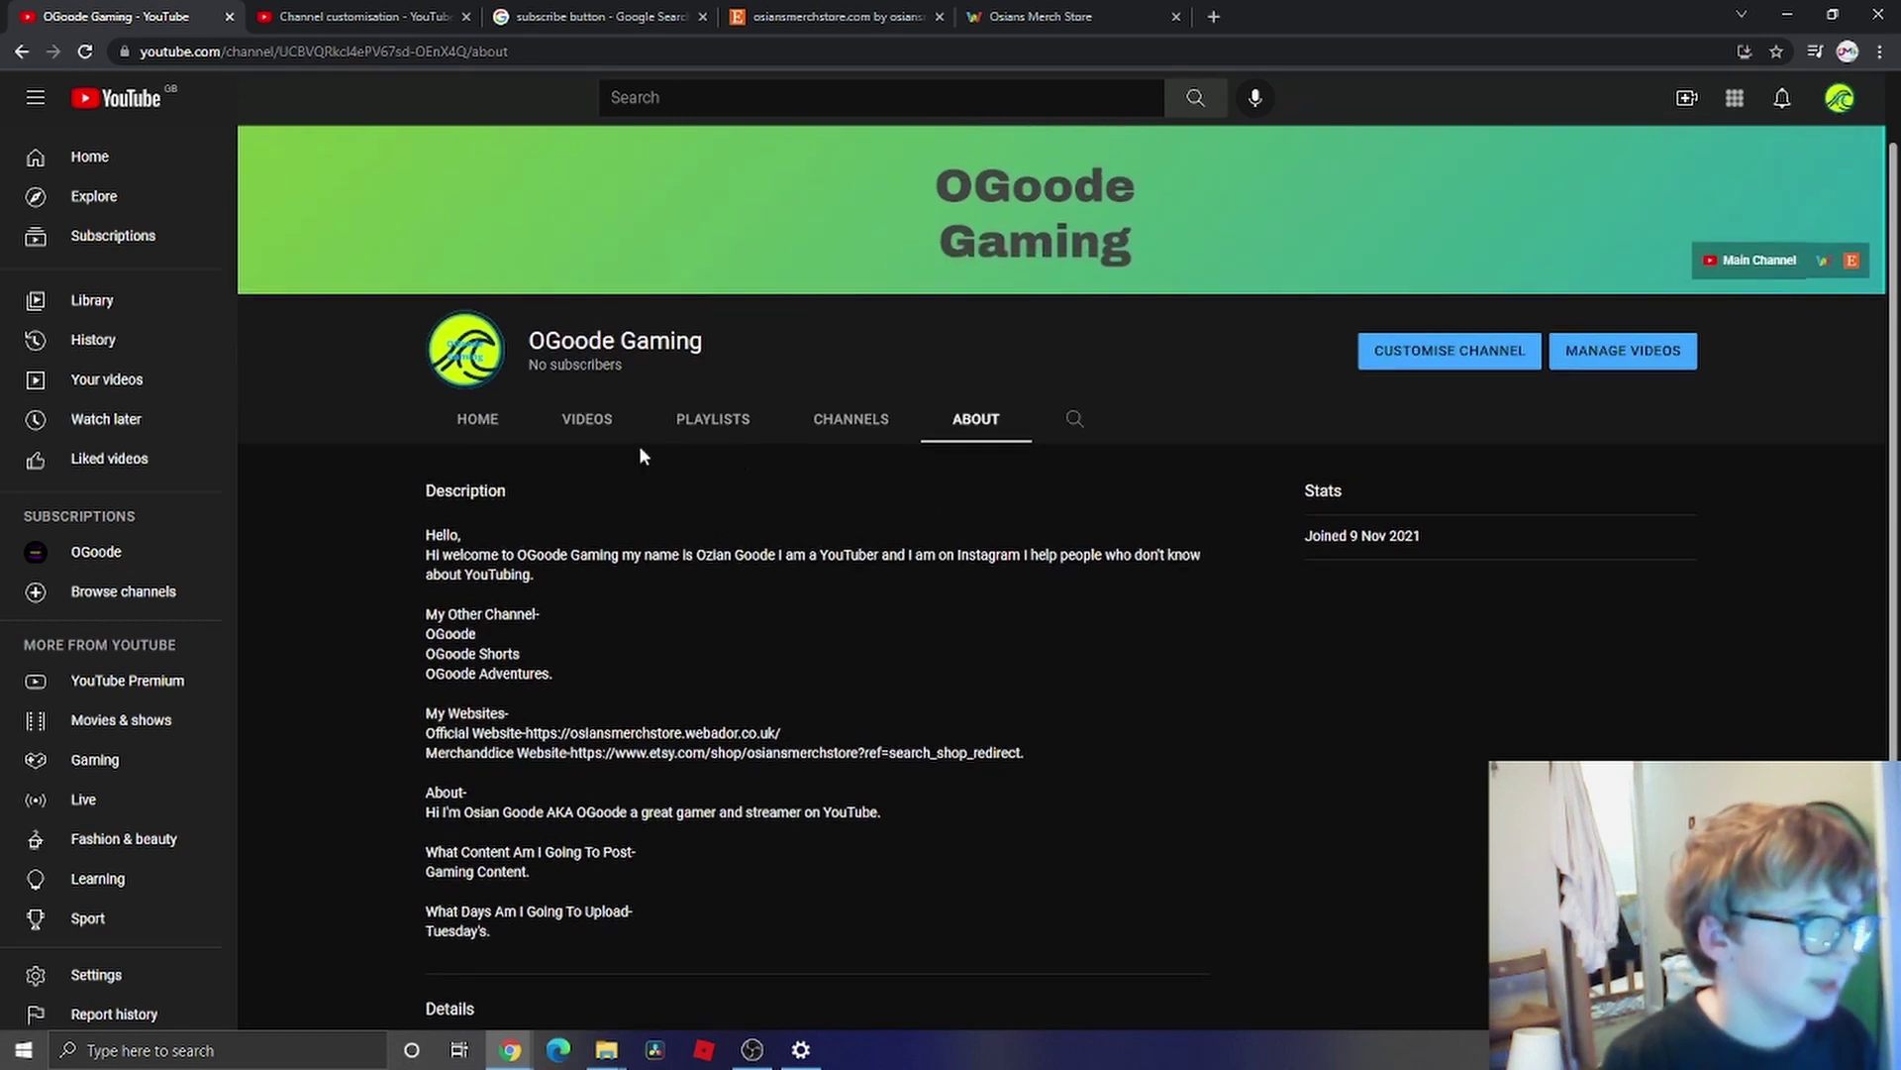
- Check OGoode Gaming's empty Videos tab, then return to the OGoode Shorts customisation tab
click(561, 426)
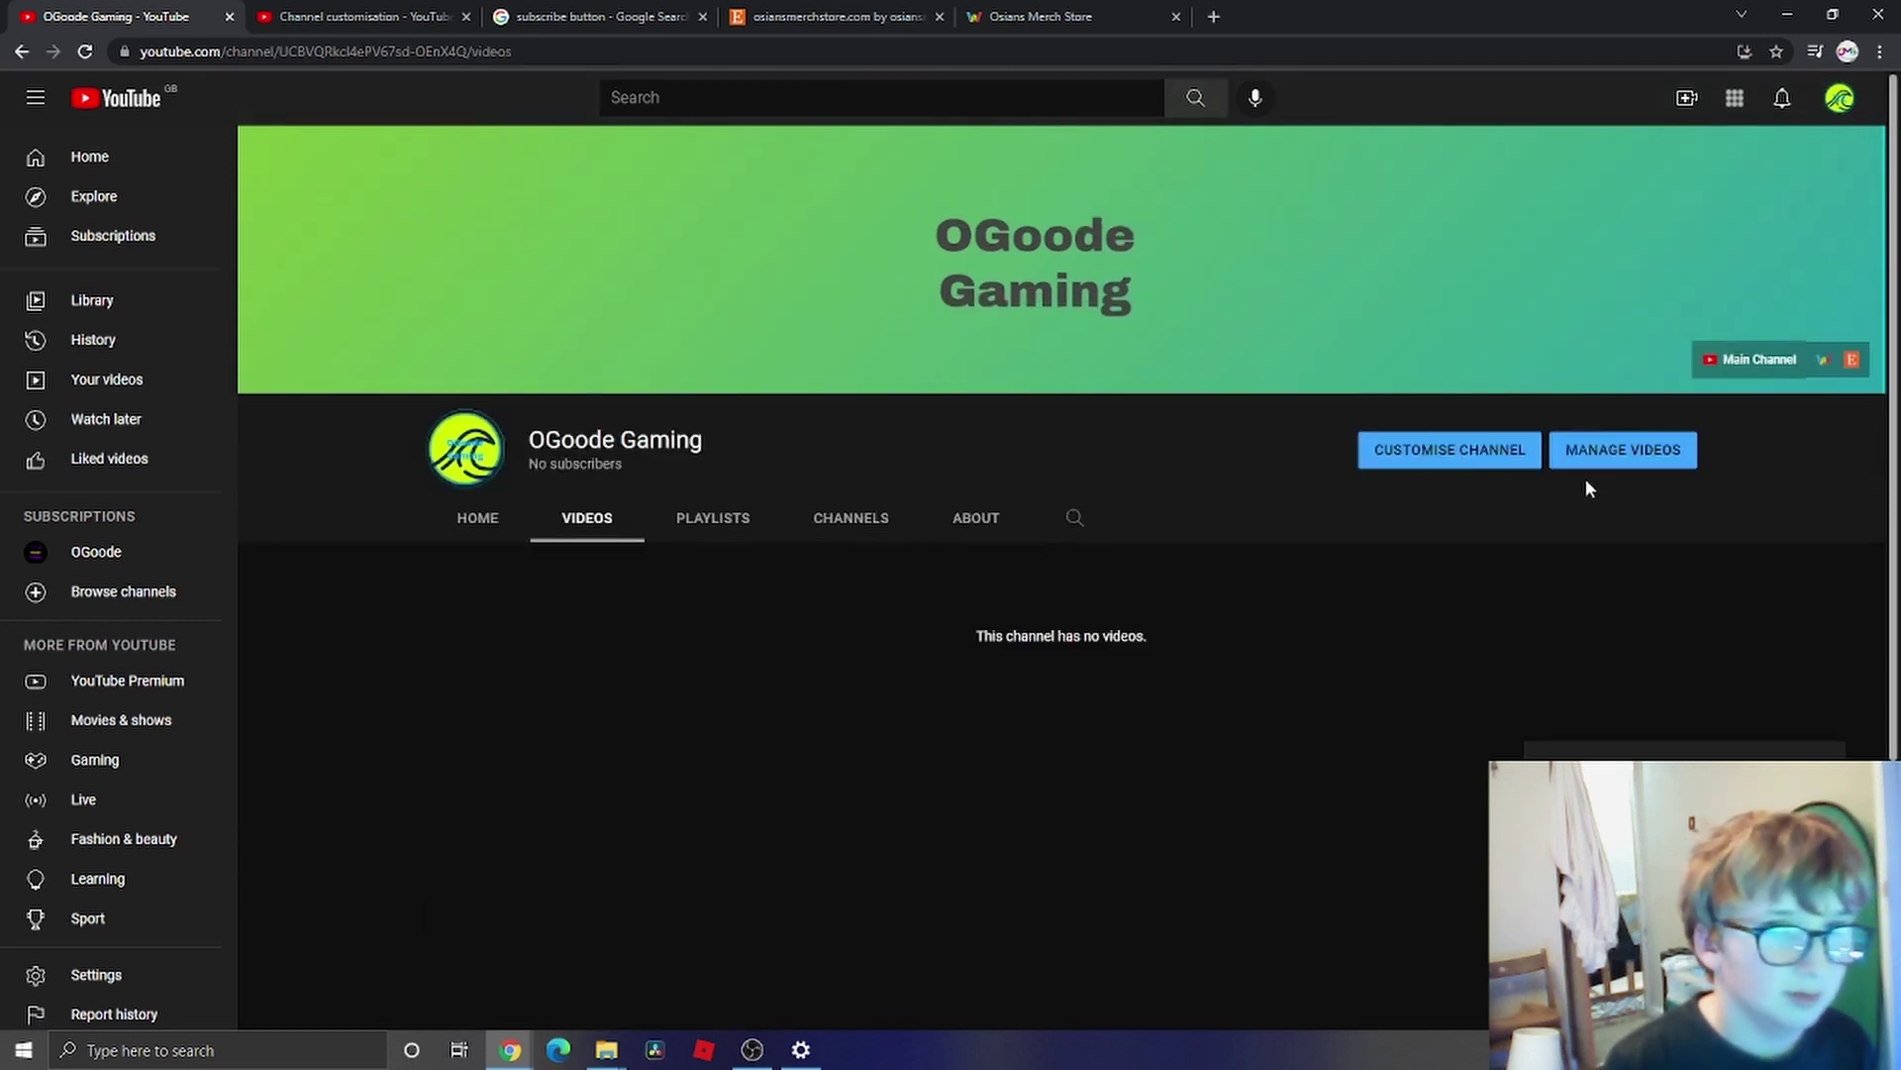
click(1590, 451)
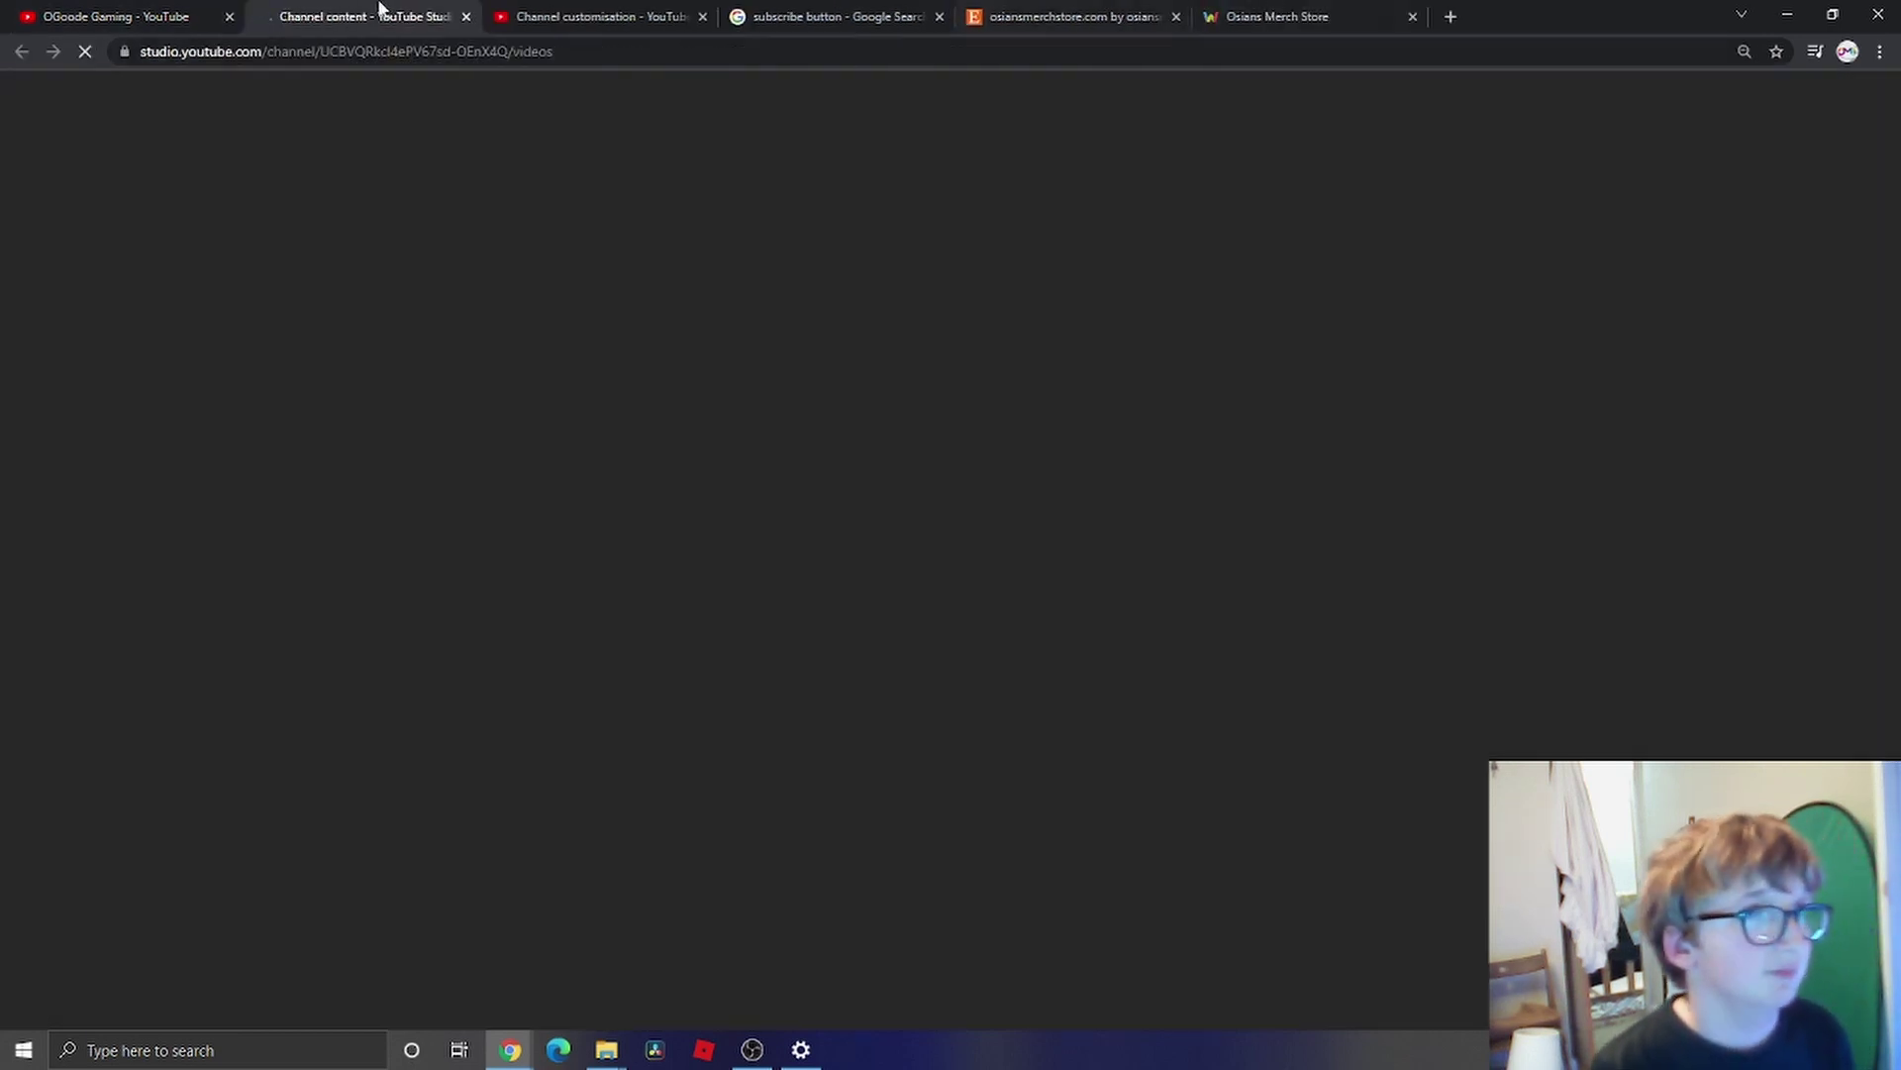
click(467, 16)
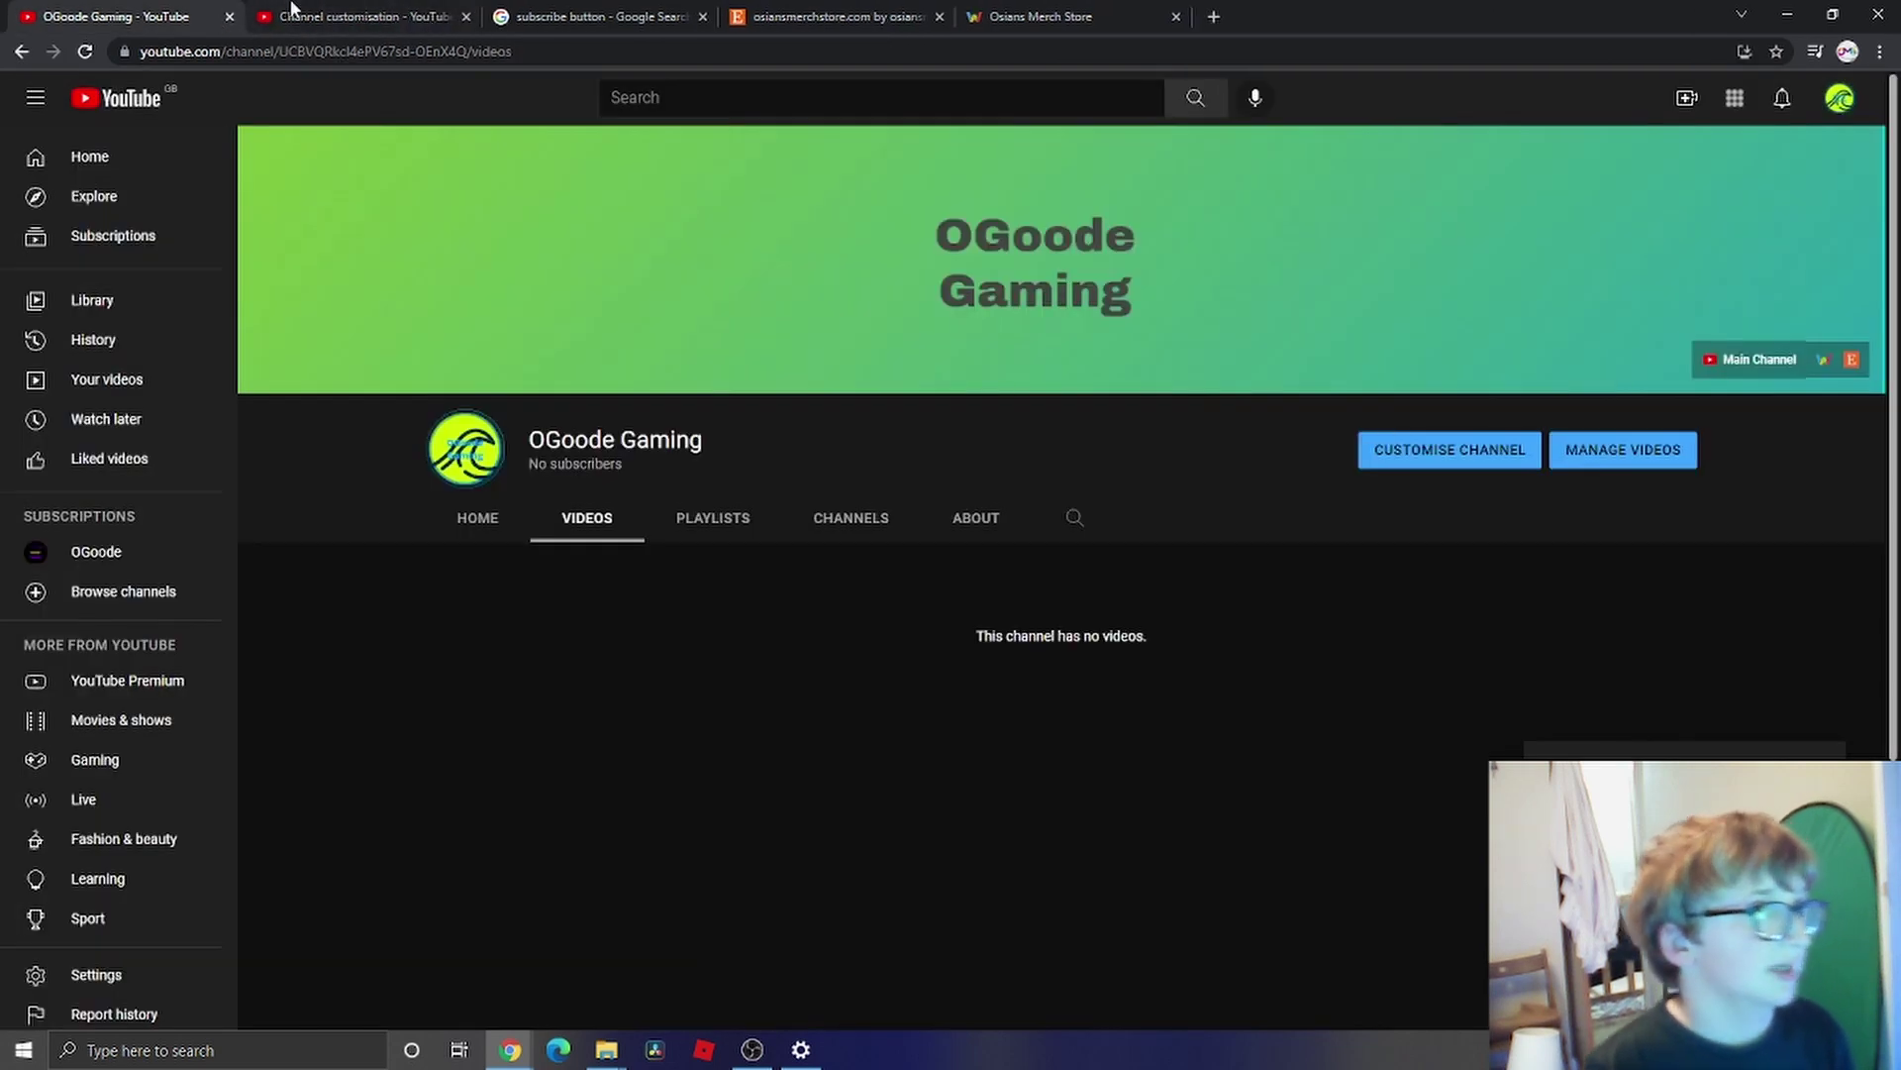
click(357, 17)
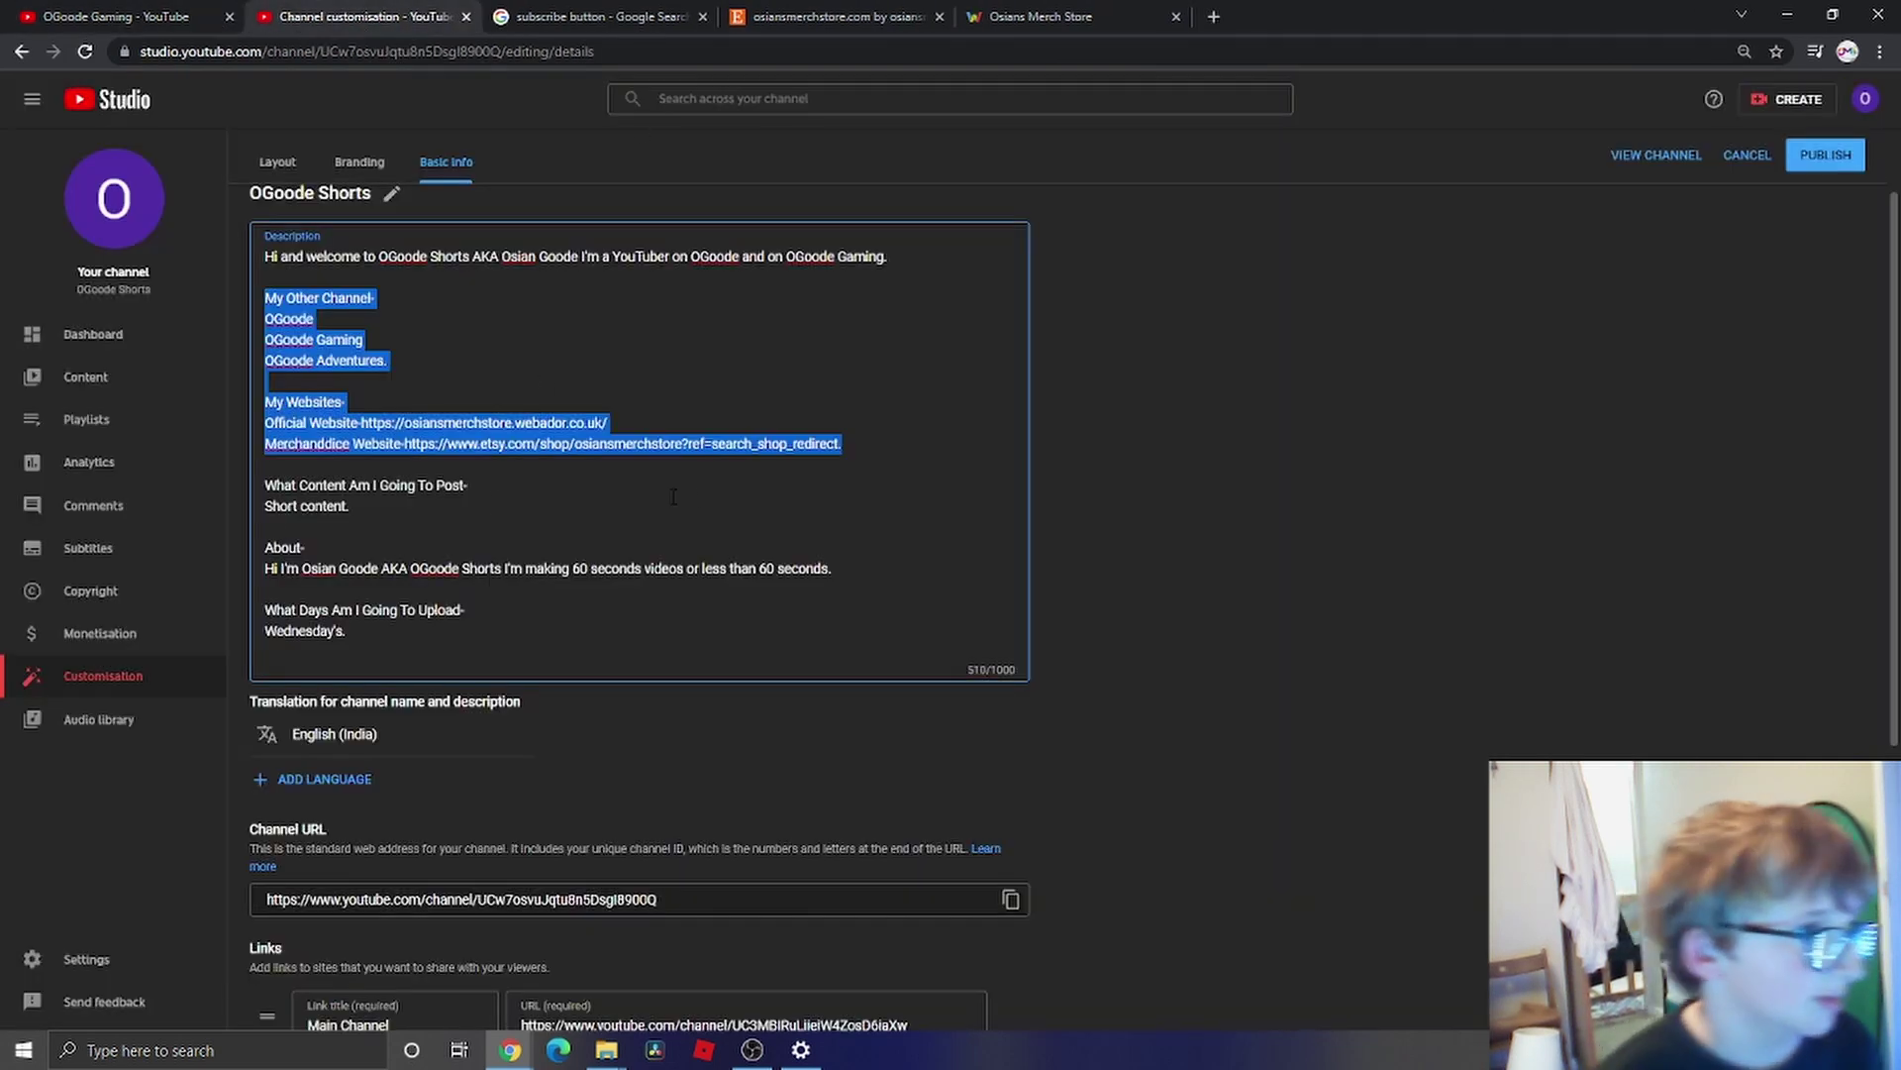
right_click(543, 426)
- Paste the copied channel and website links as plain text into the upload default description, leaving room for the 'In toyday's Video:' heading
click(574, 507)
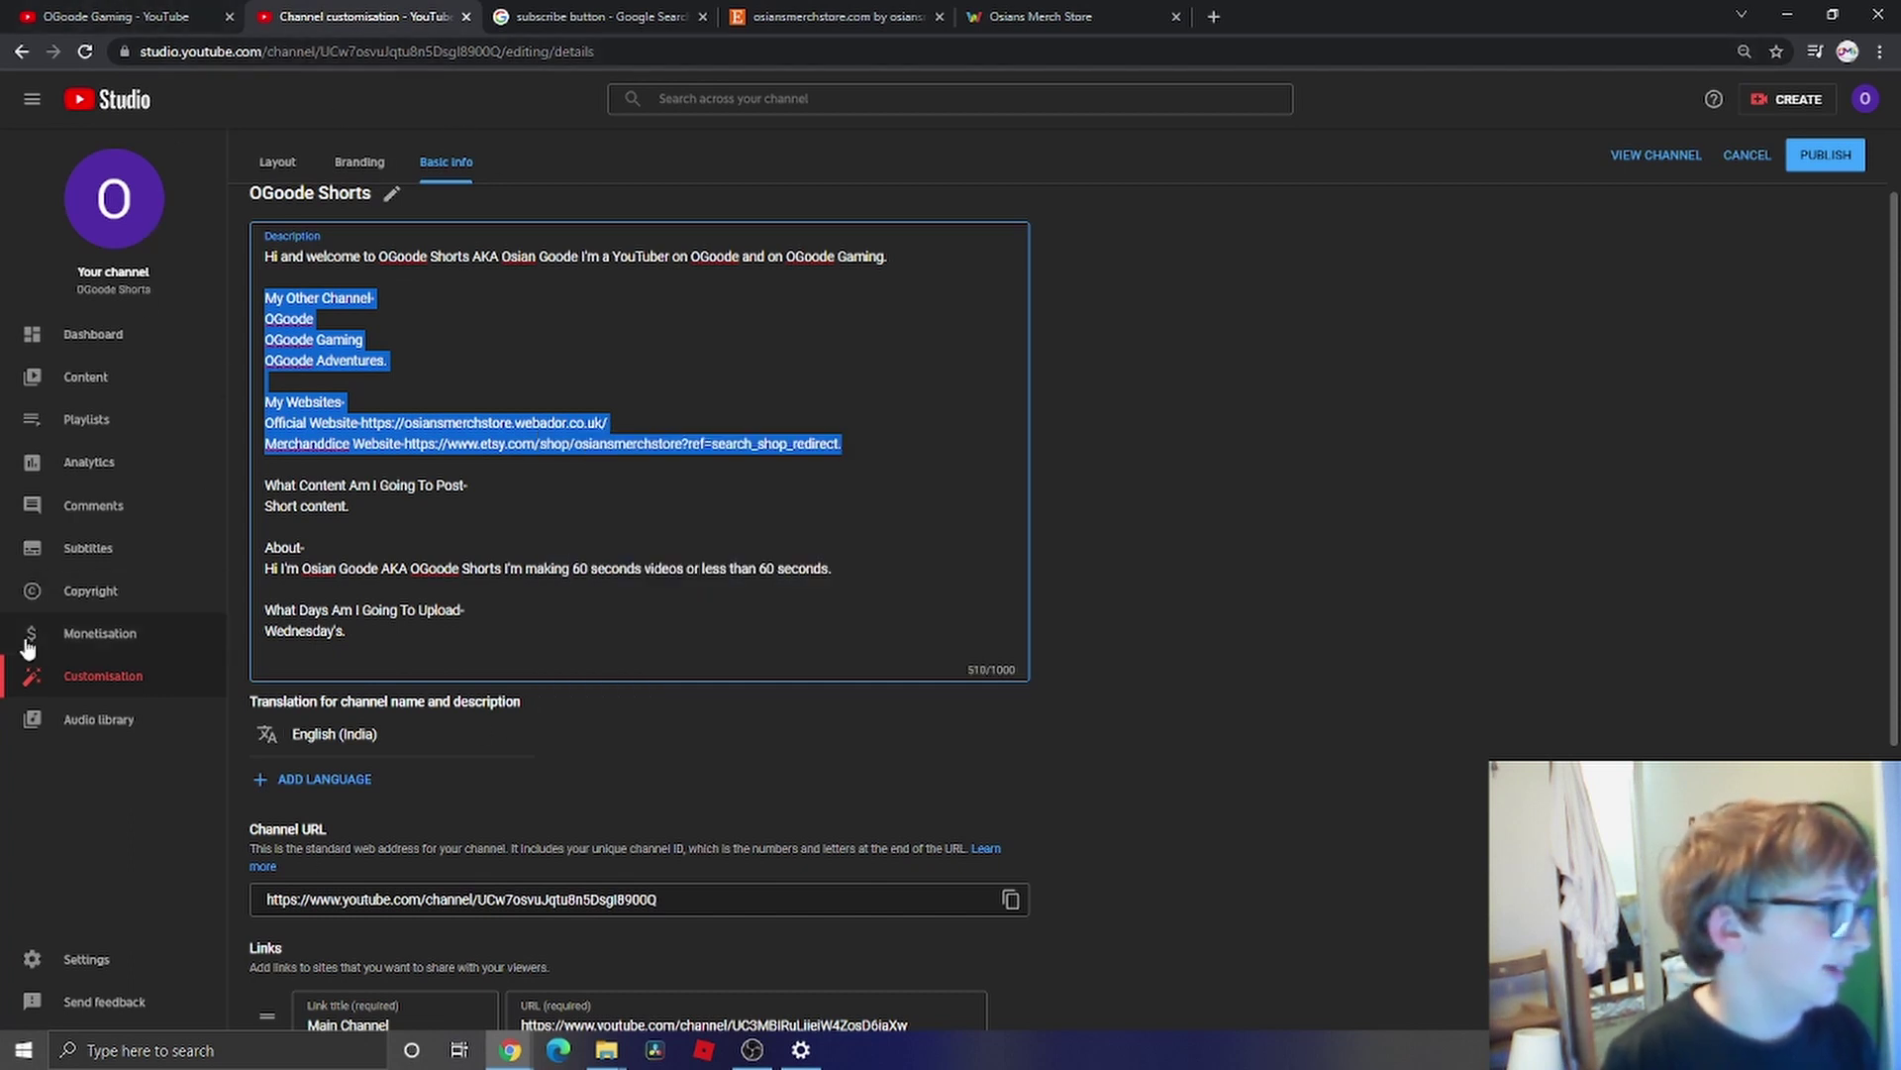
click(104, 959)
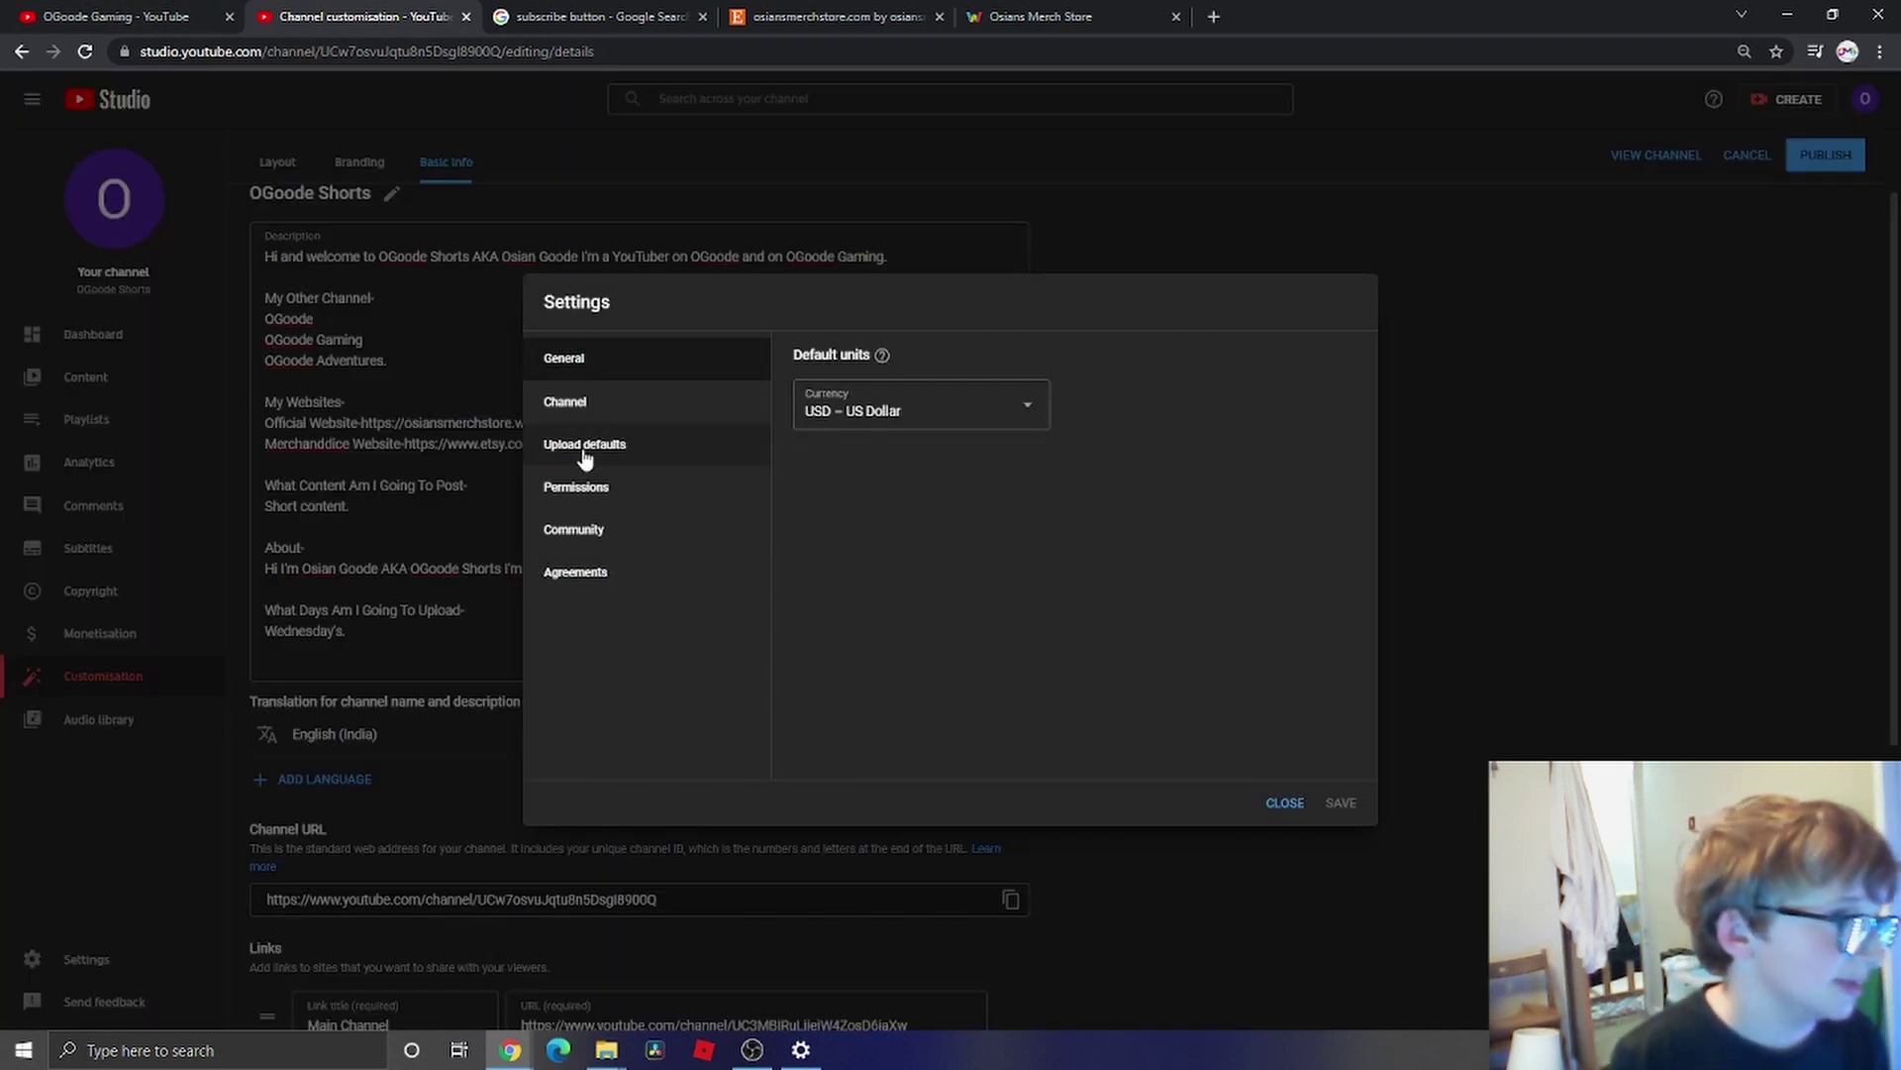
click(585, 447)
right_click(899, 624)
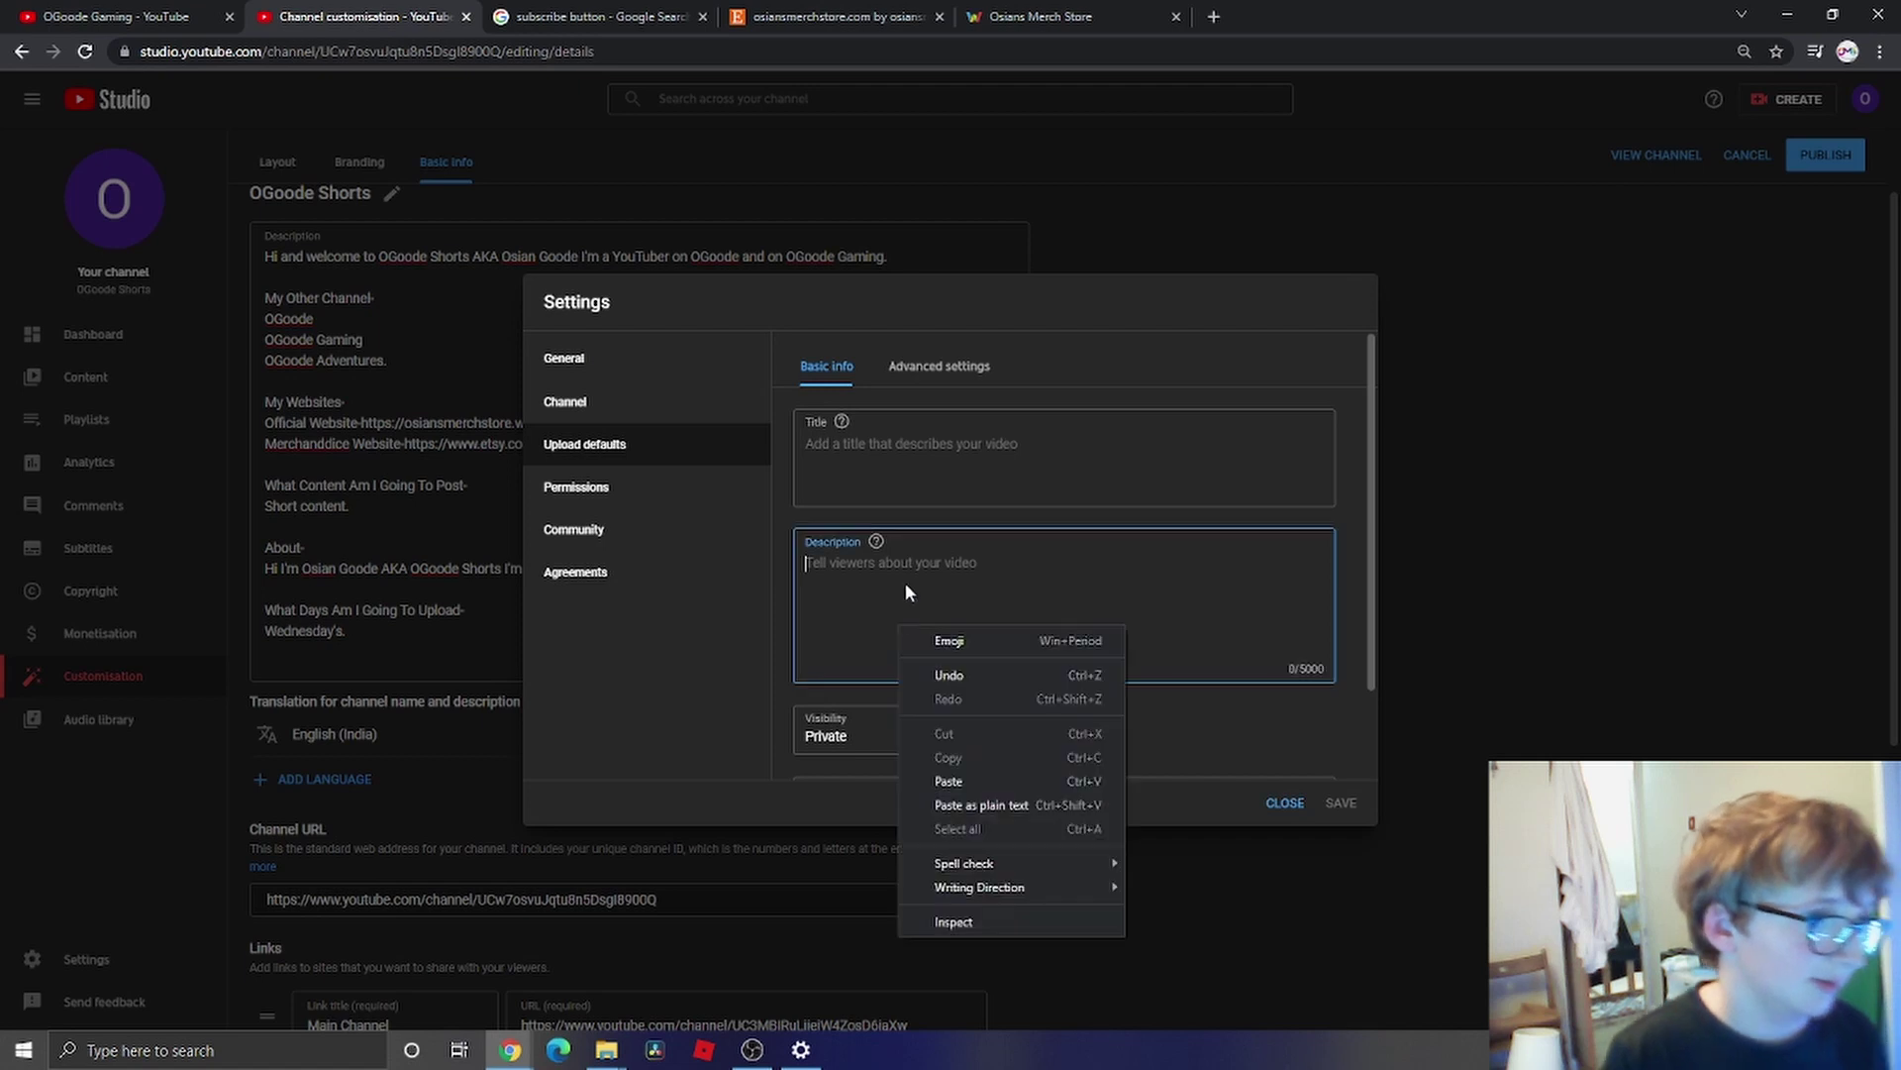
click(965, 803)
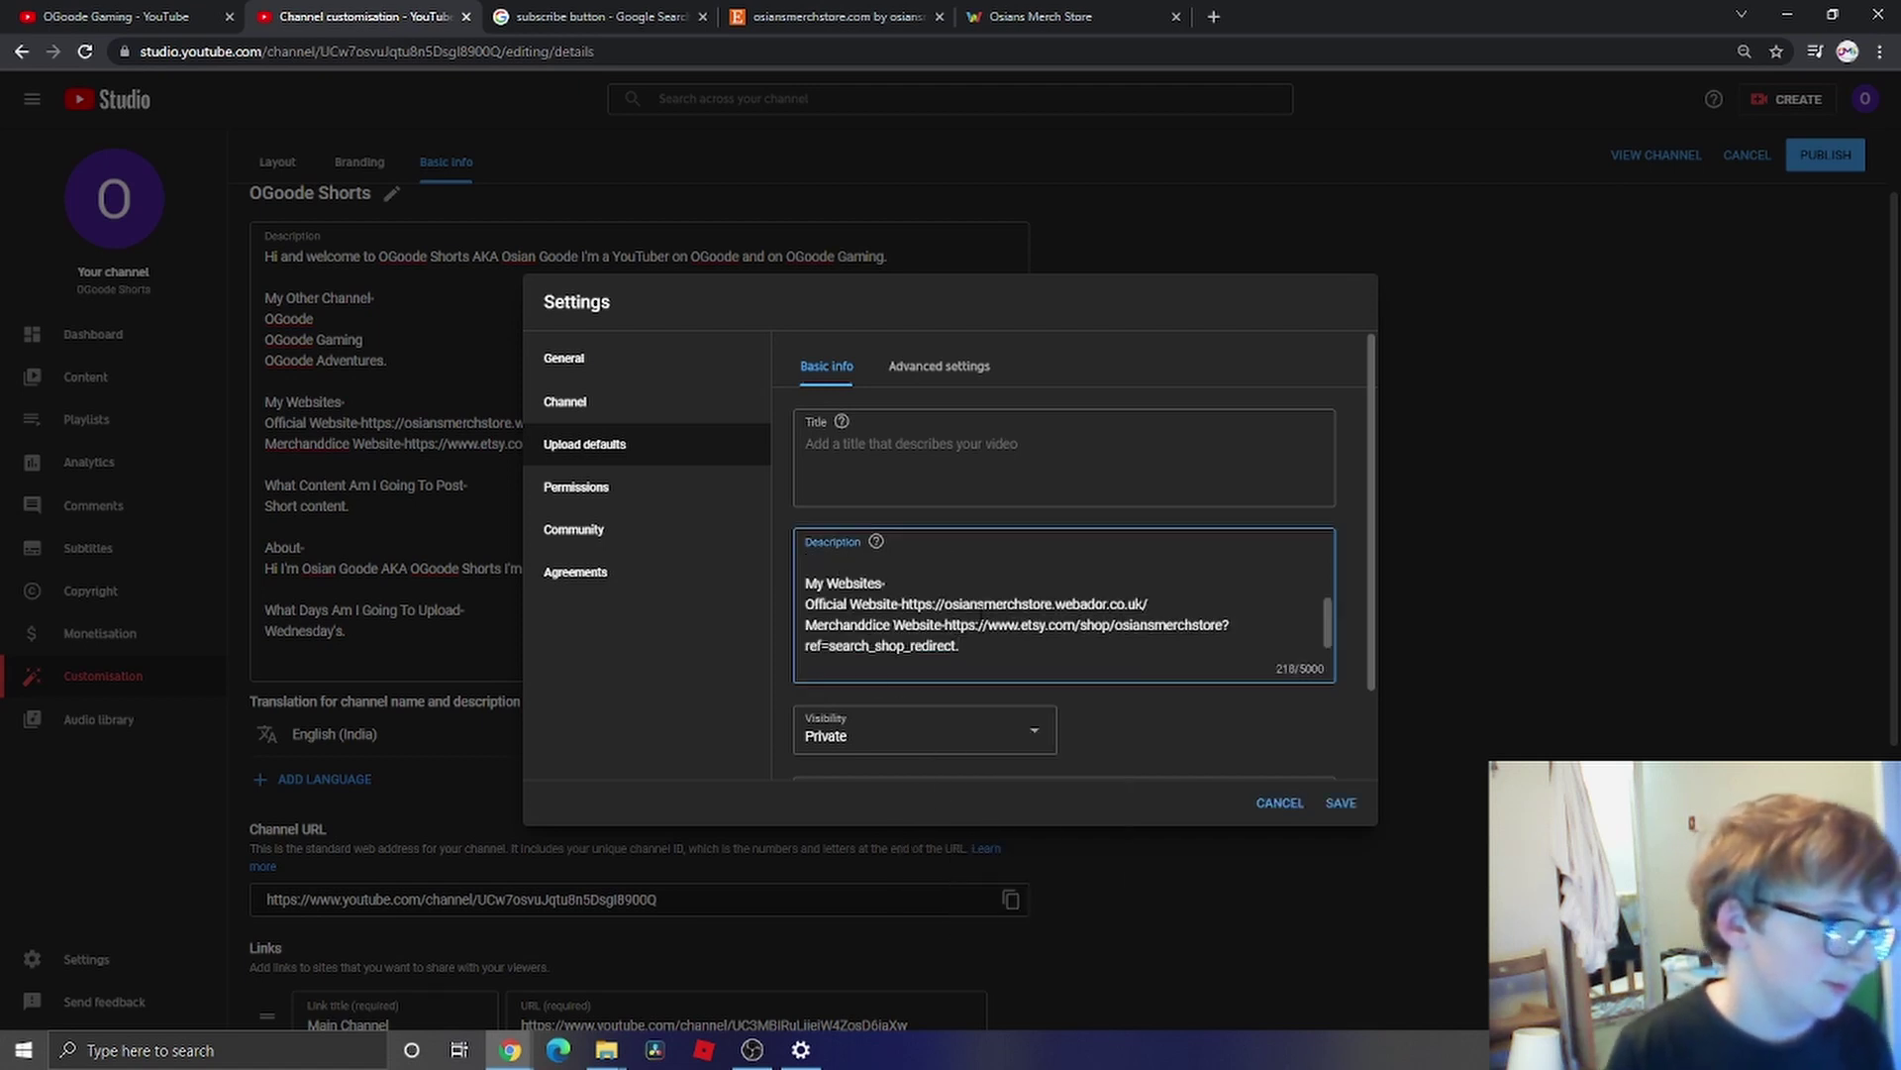
scroll(1327, 619, up, 2)
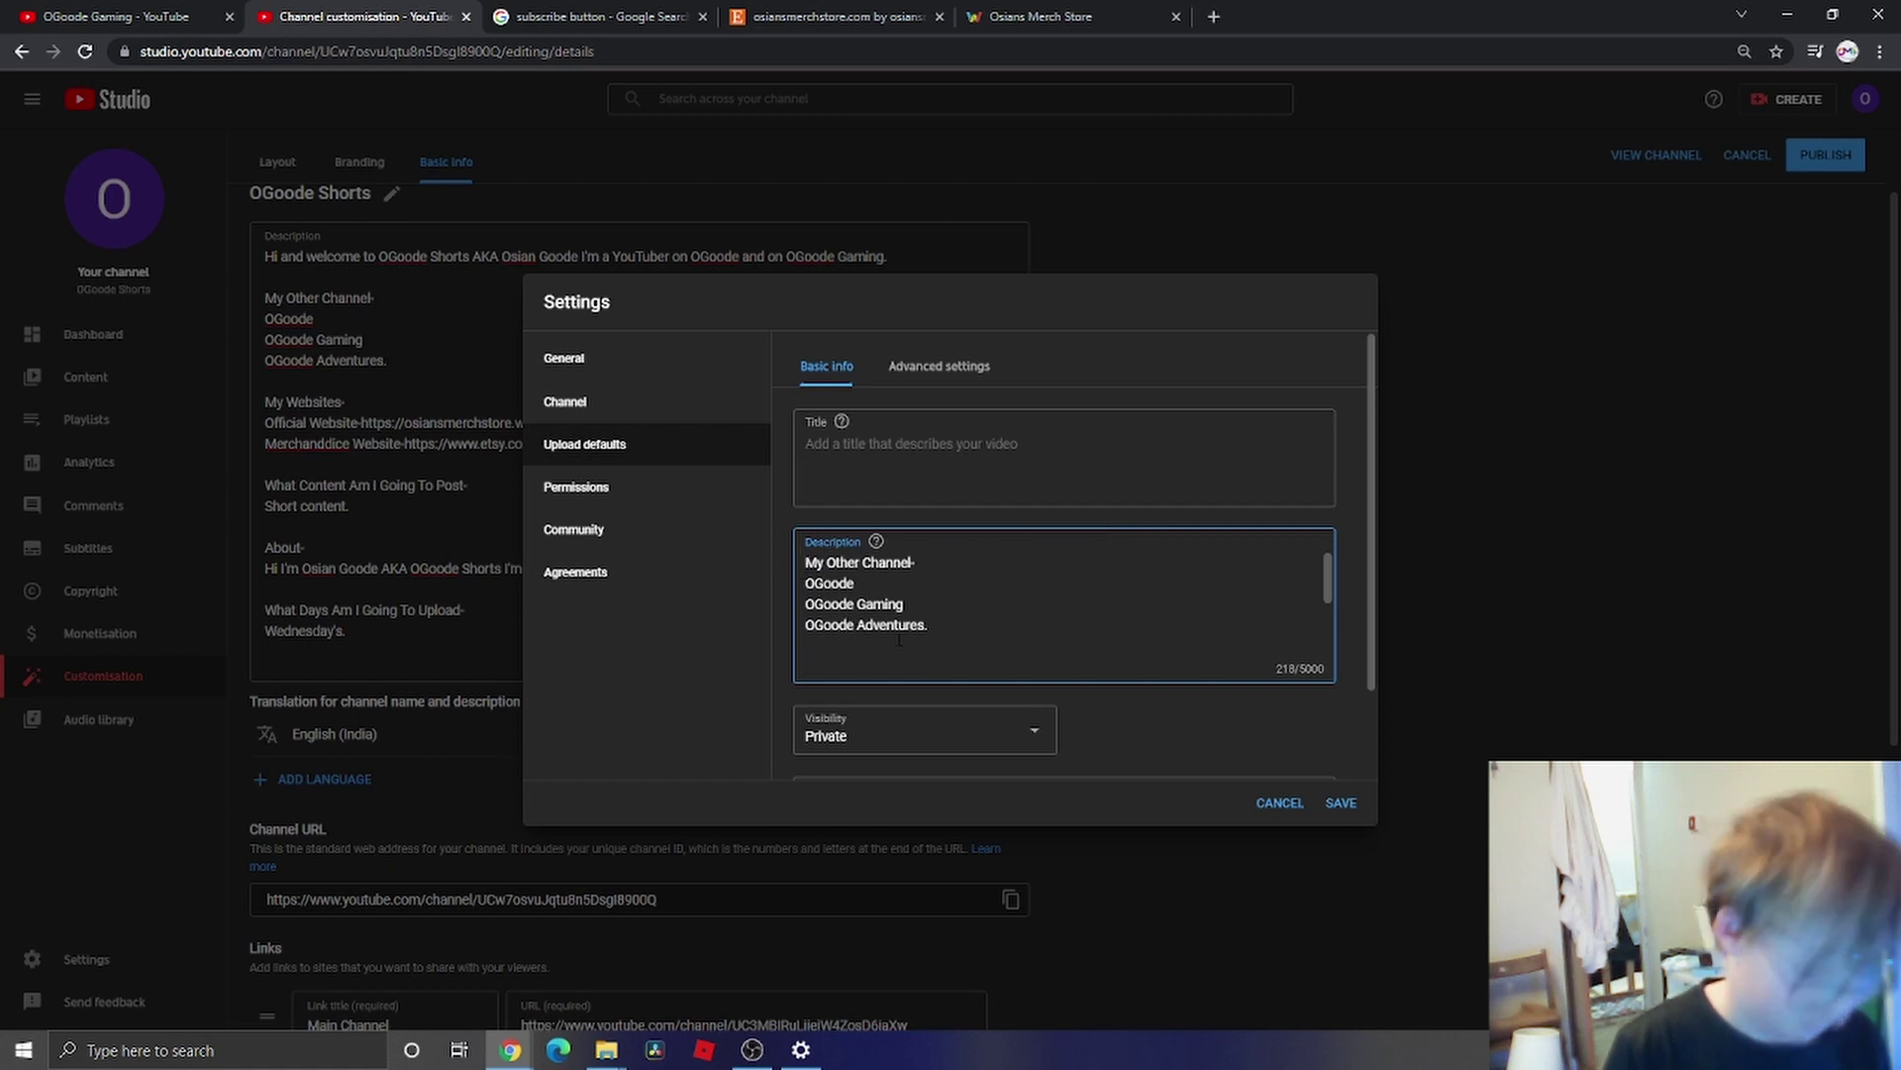
key(Return)
key(Return)
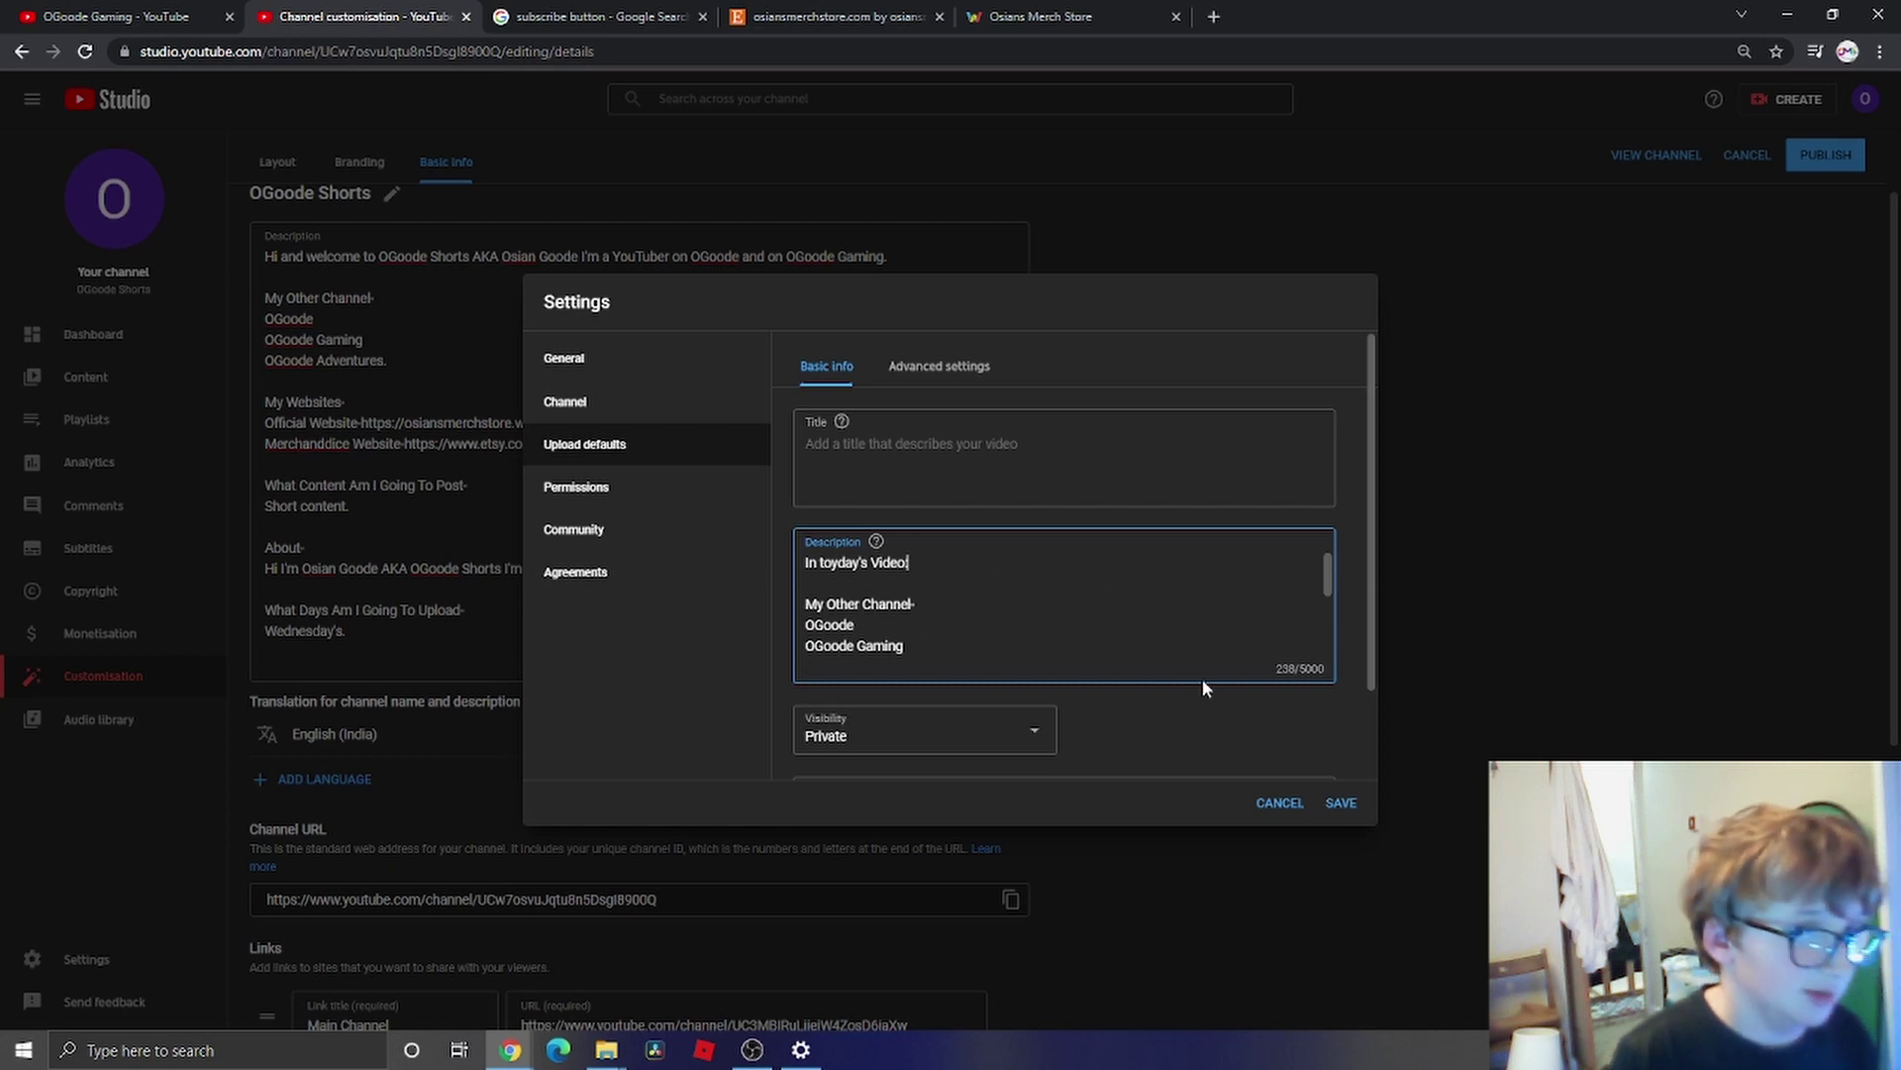
- Review the Permissions, Community and Agreements settings, save the default description, and publish the channel changes
scroll(1202, 654, down, 2)
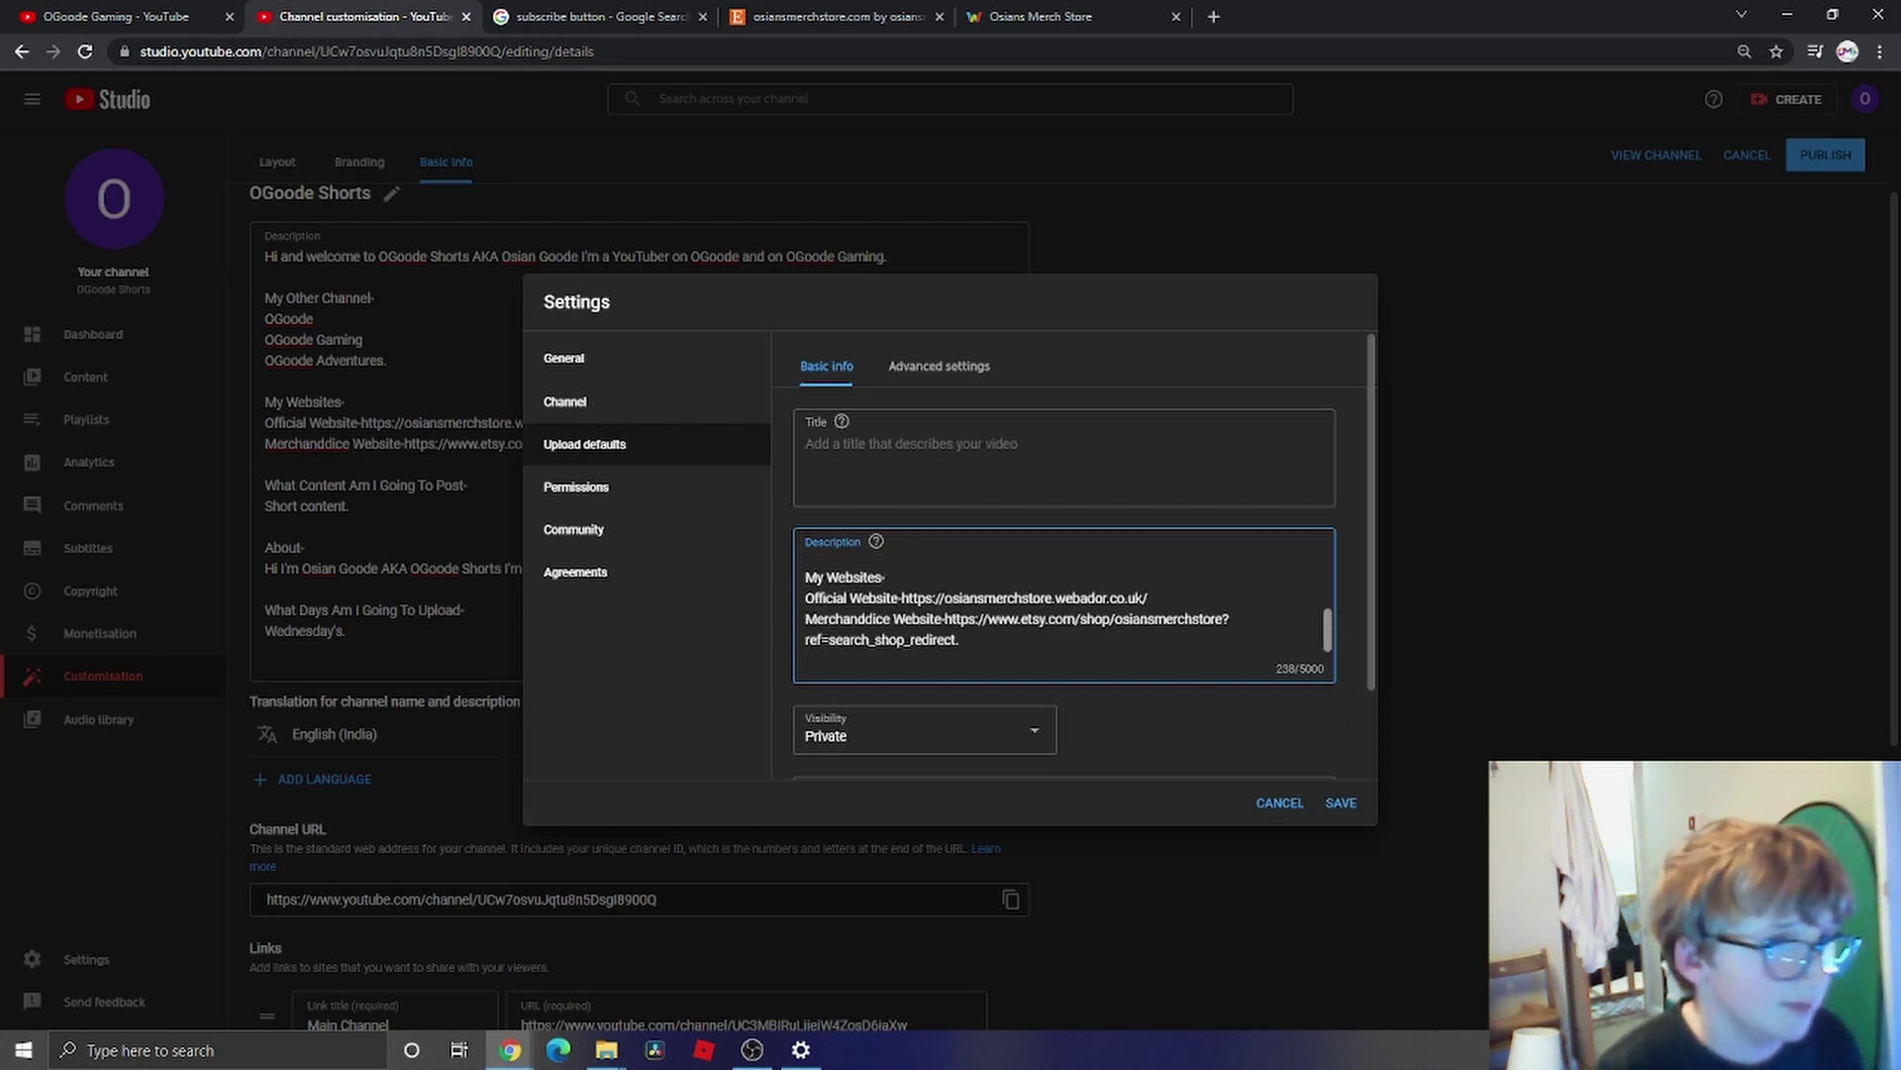
scroll(1010, 609, up, 3)
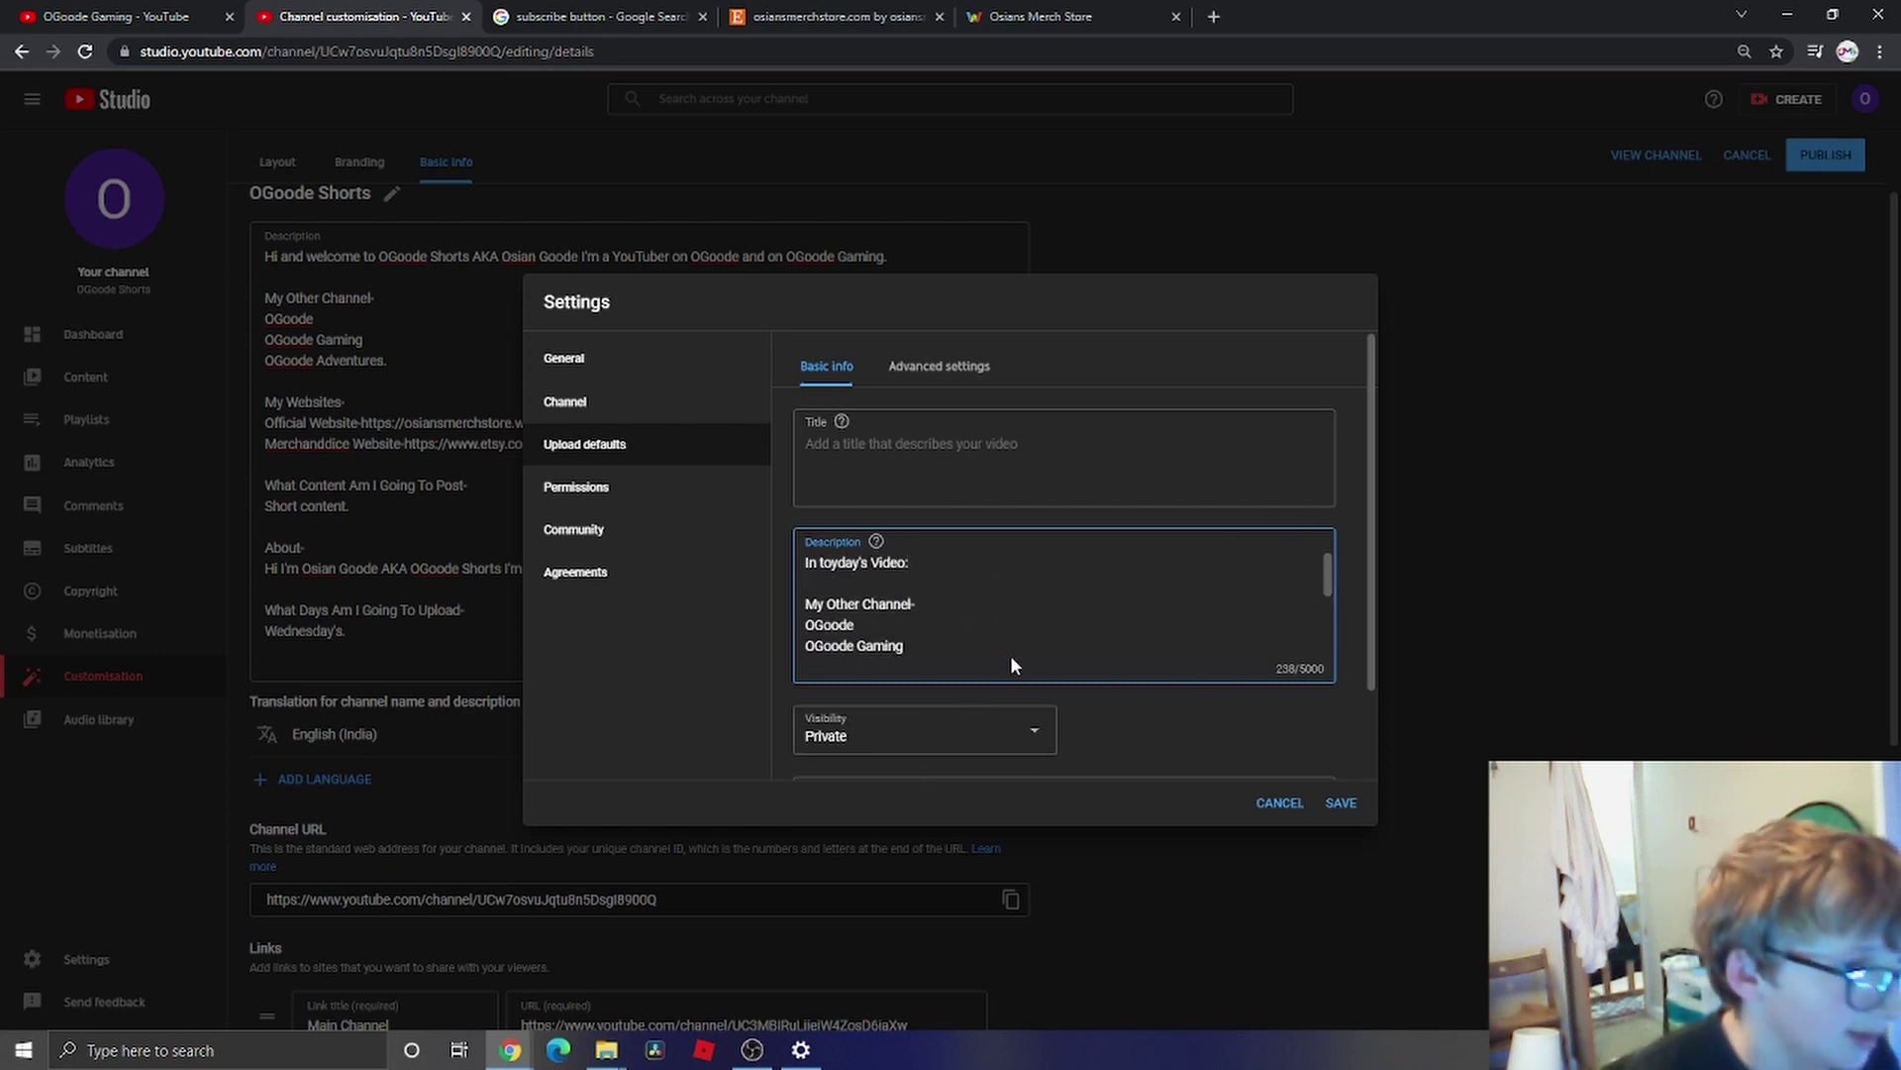
scroll(1040, 666, down, 1)
click(642, 491)
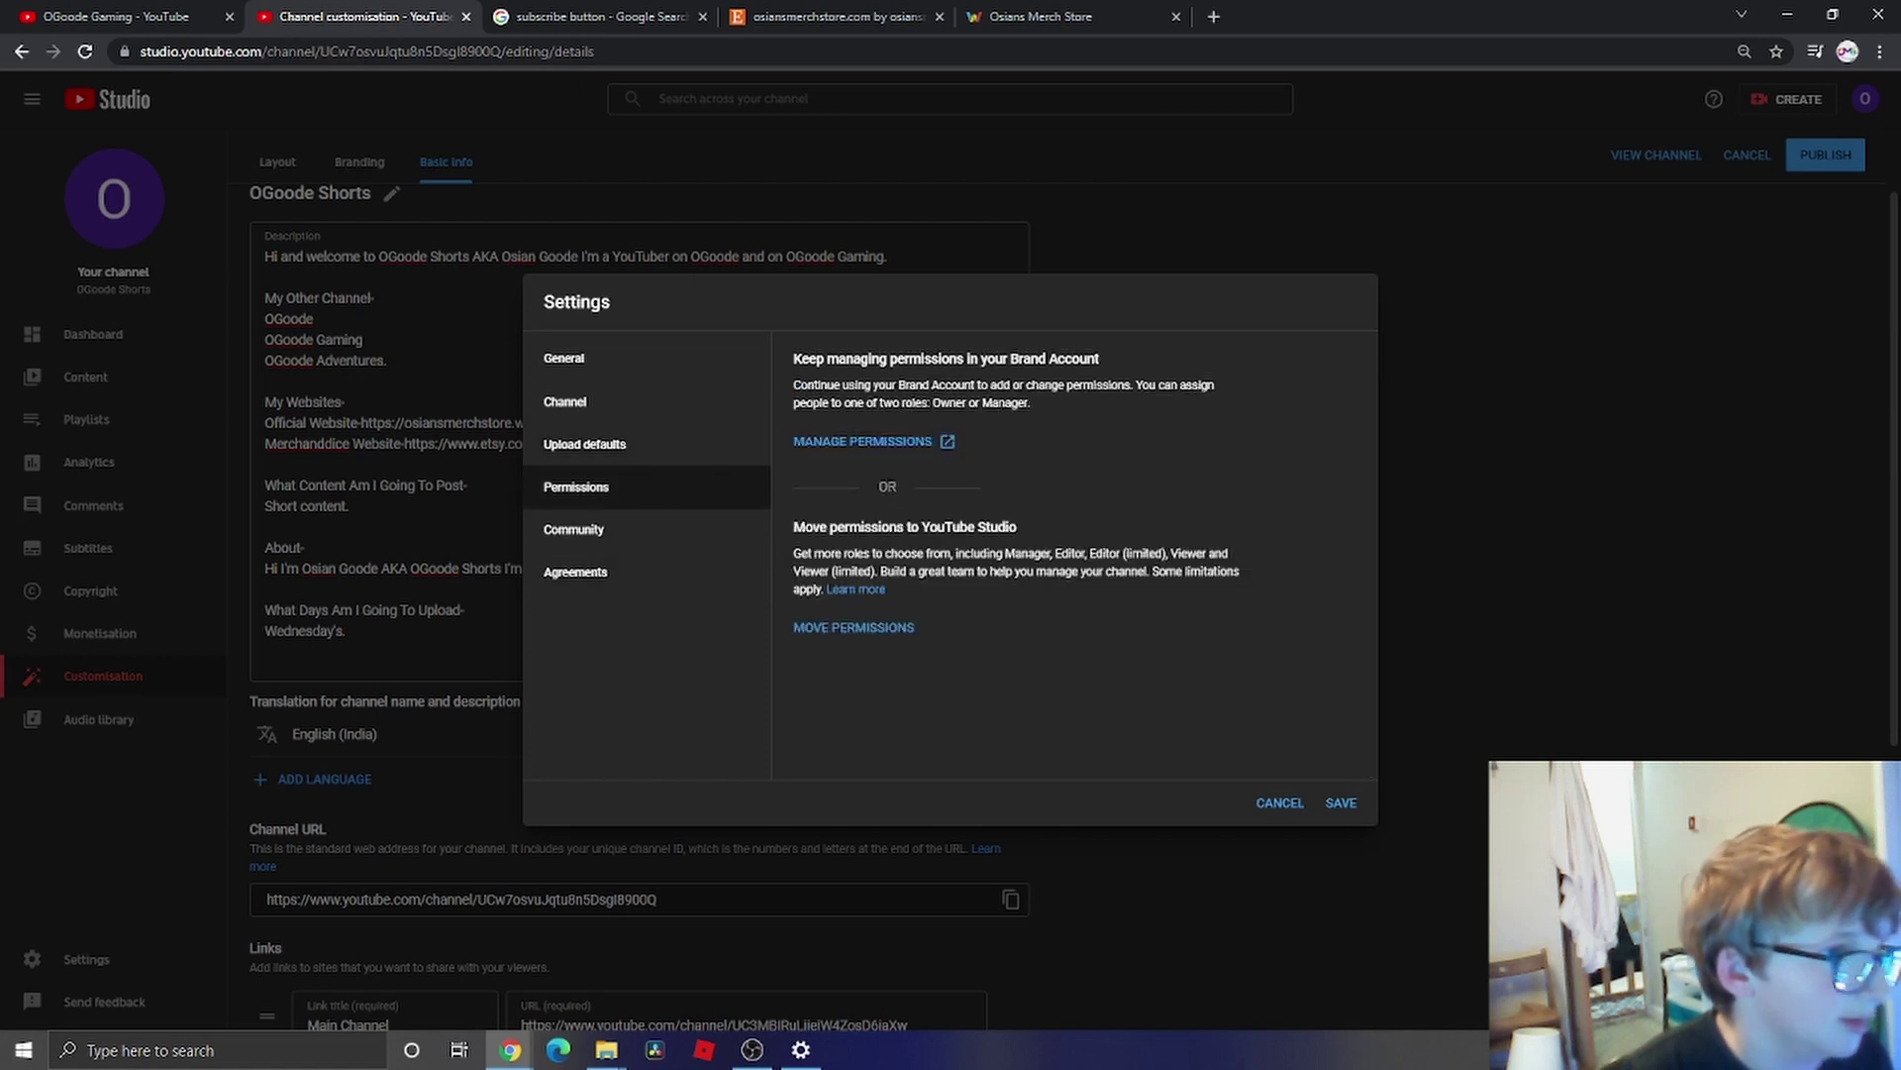
click(648, 532)
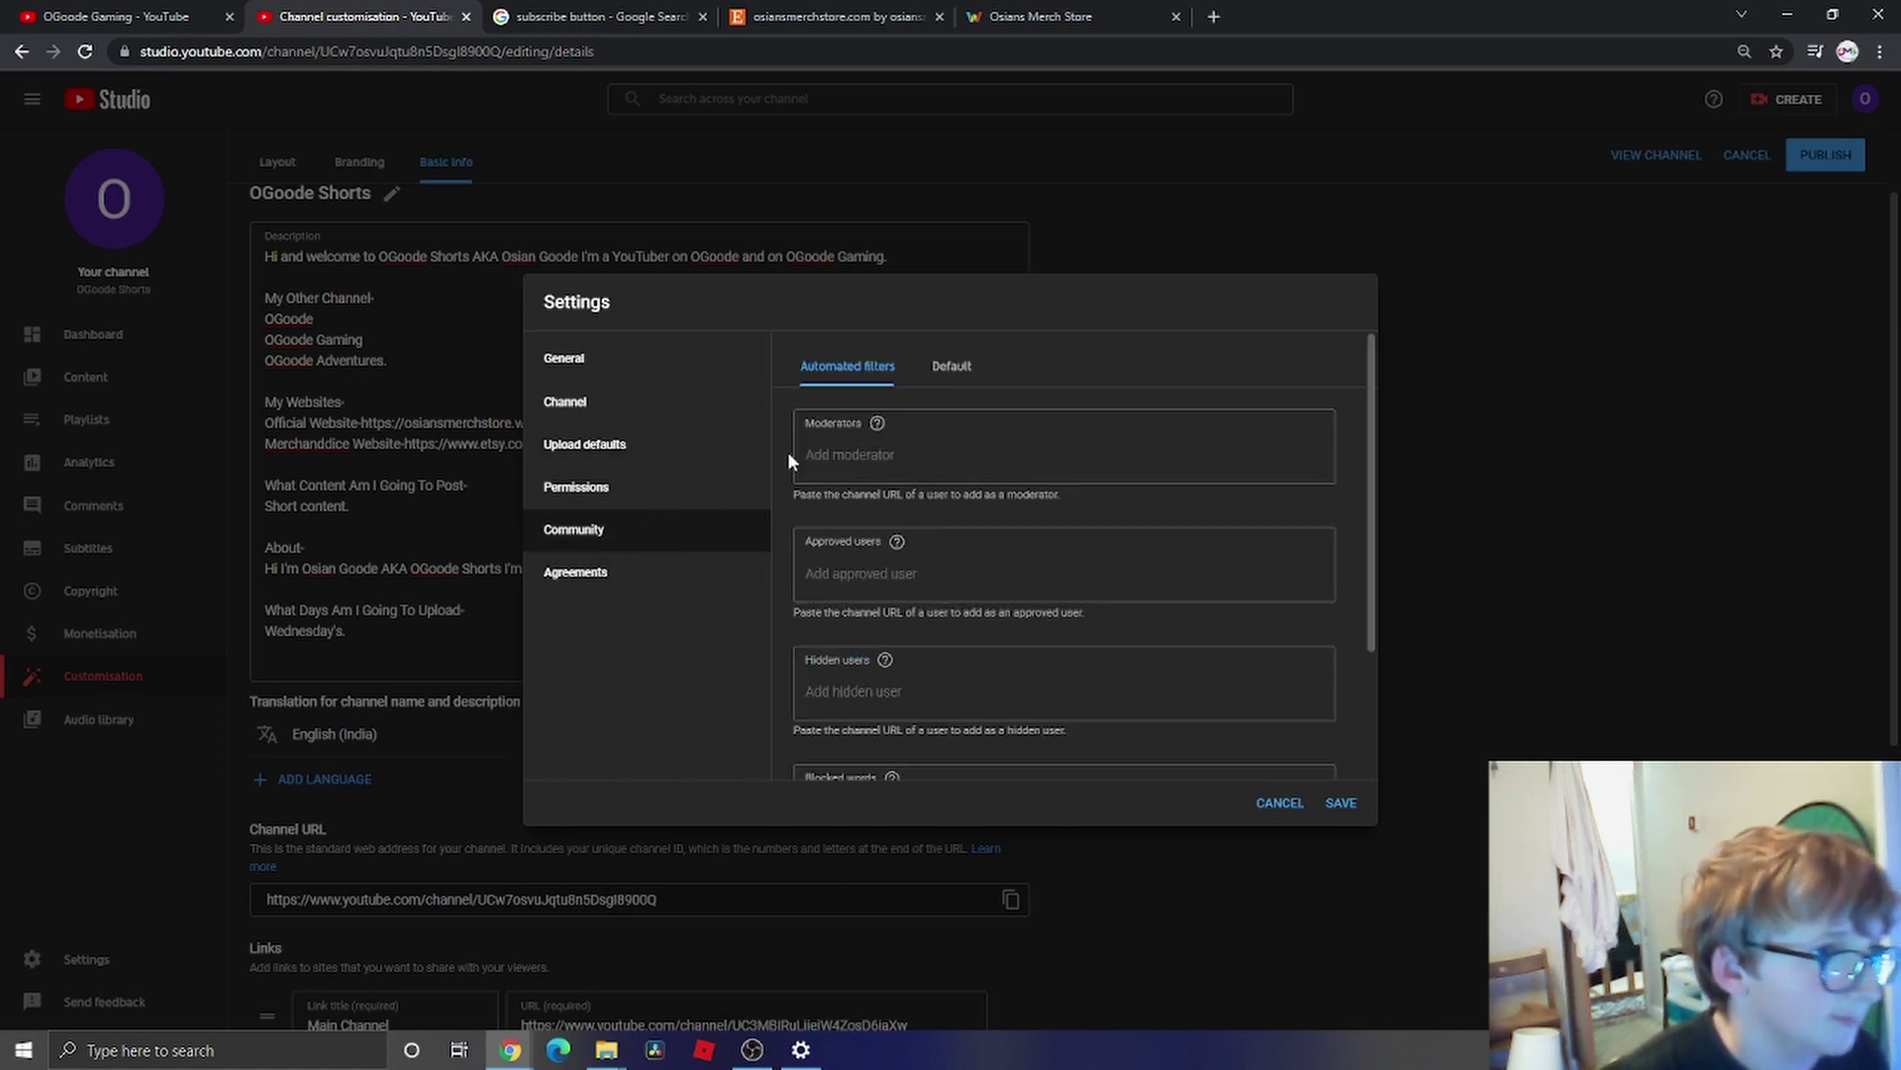
click(591, 577)
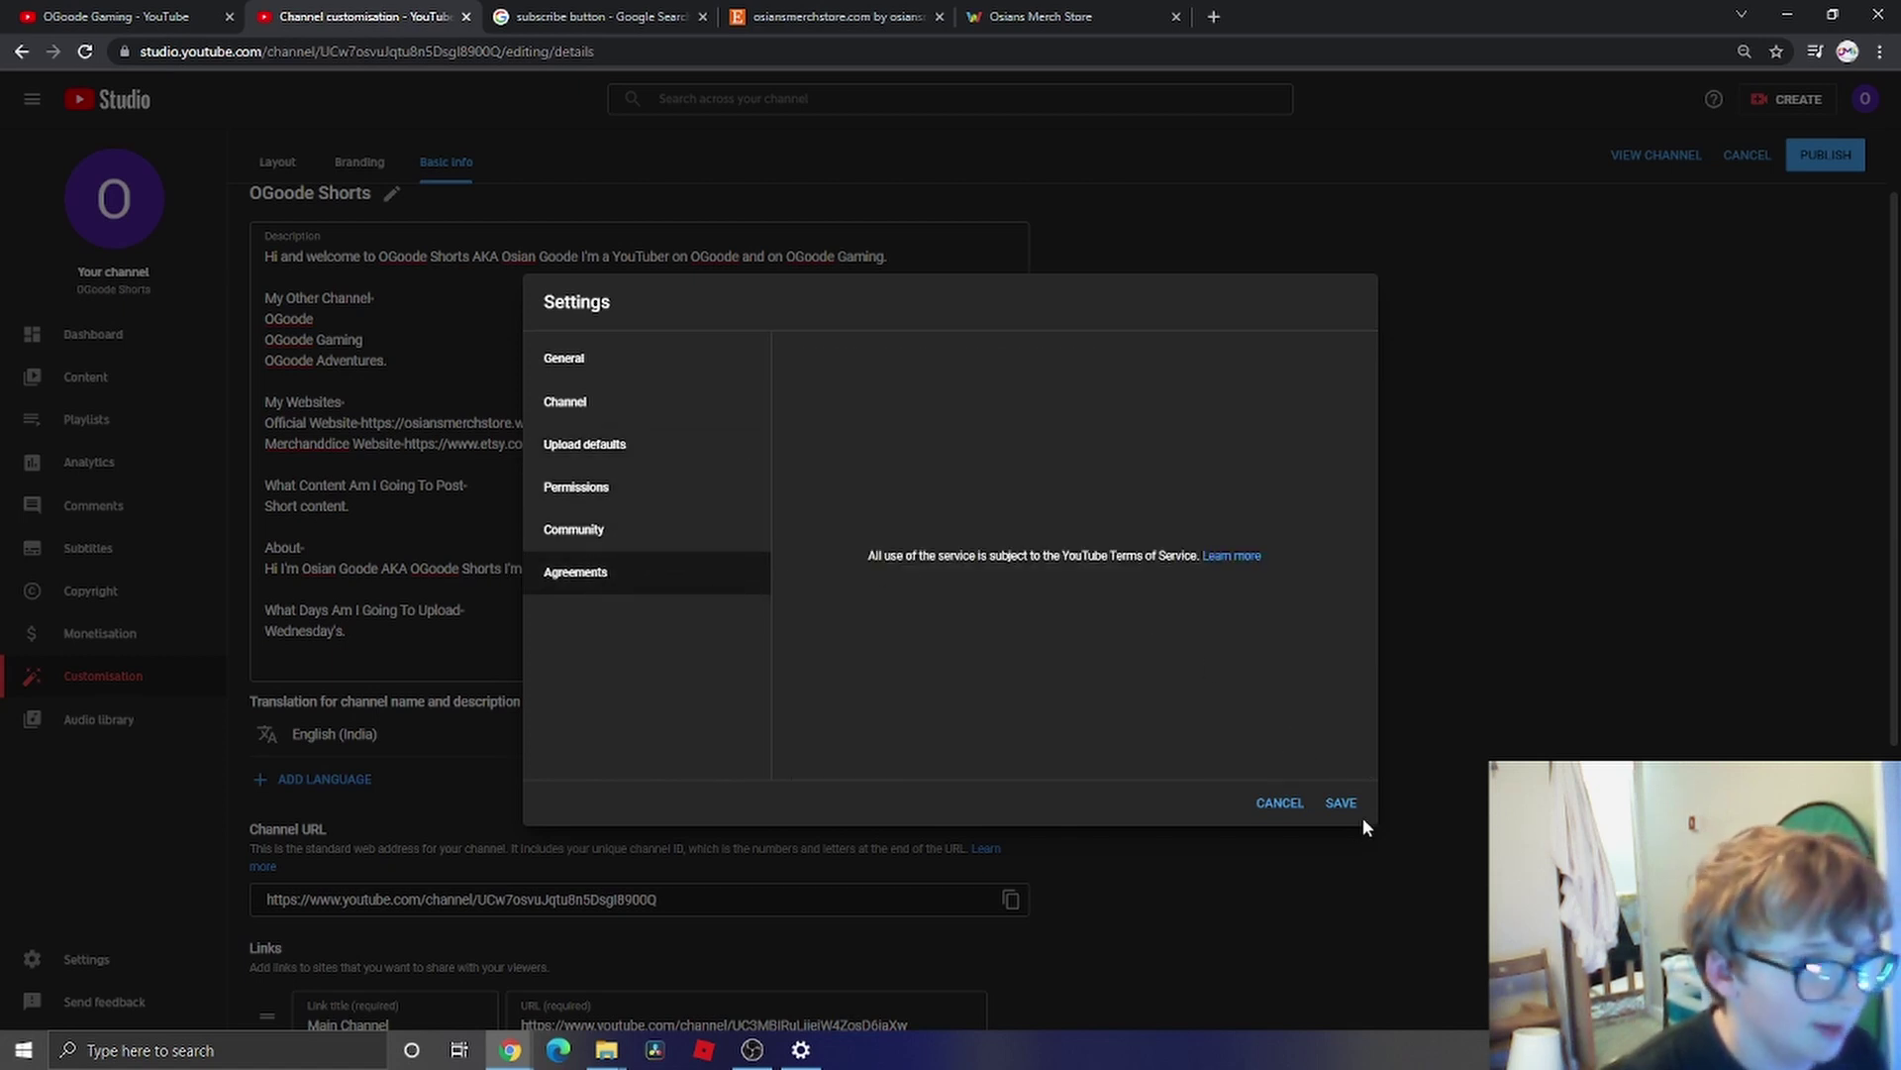
click(1341, 803)
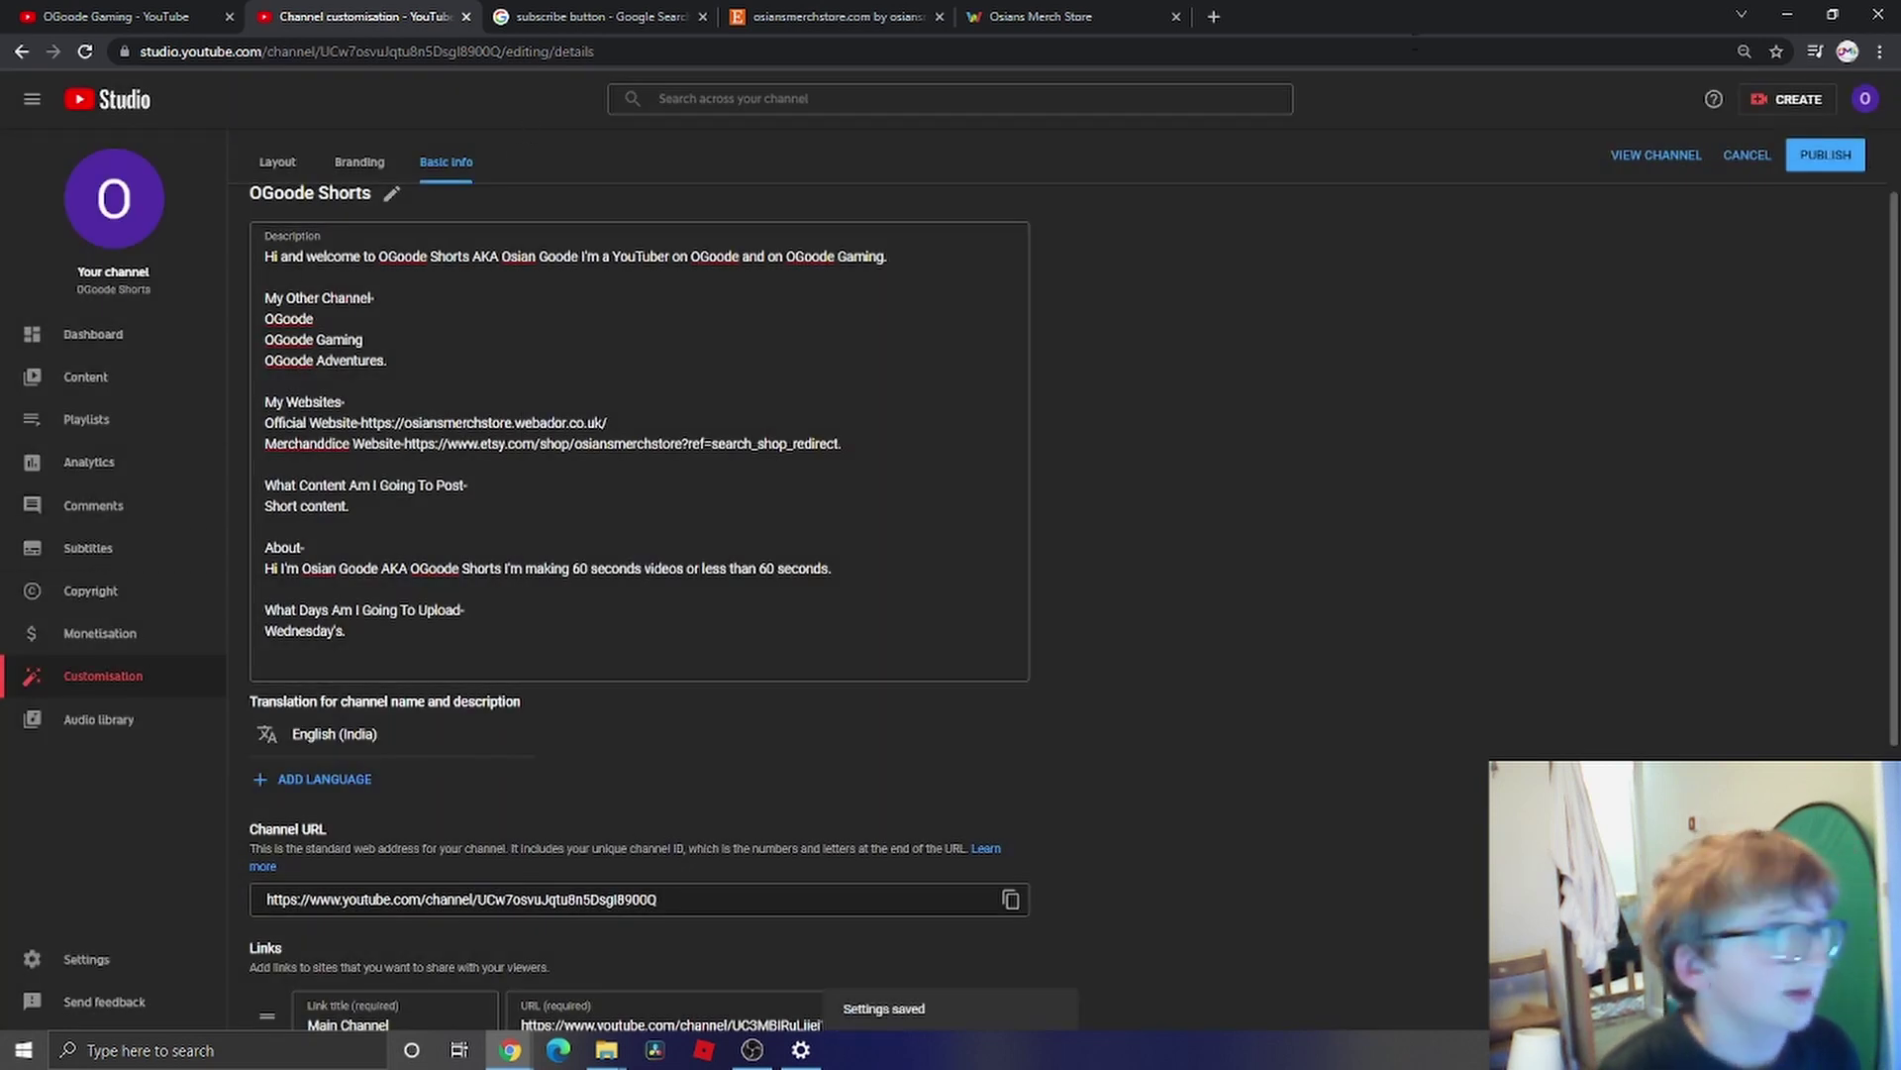
click(1849, 164)
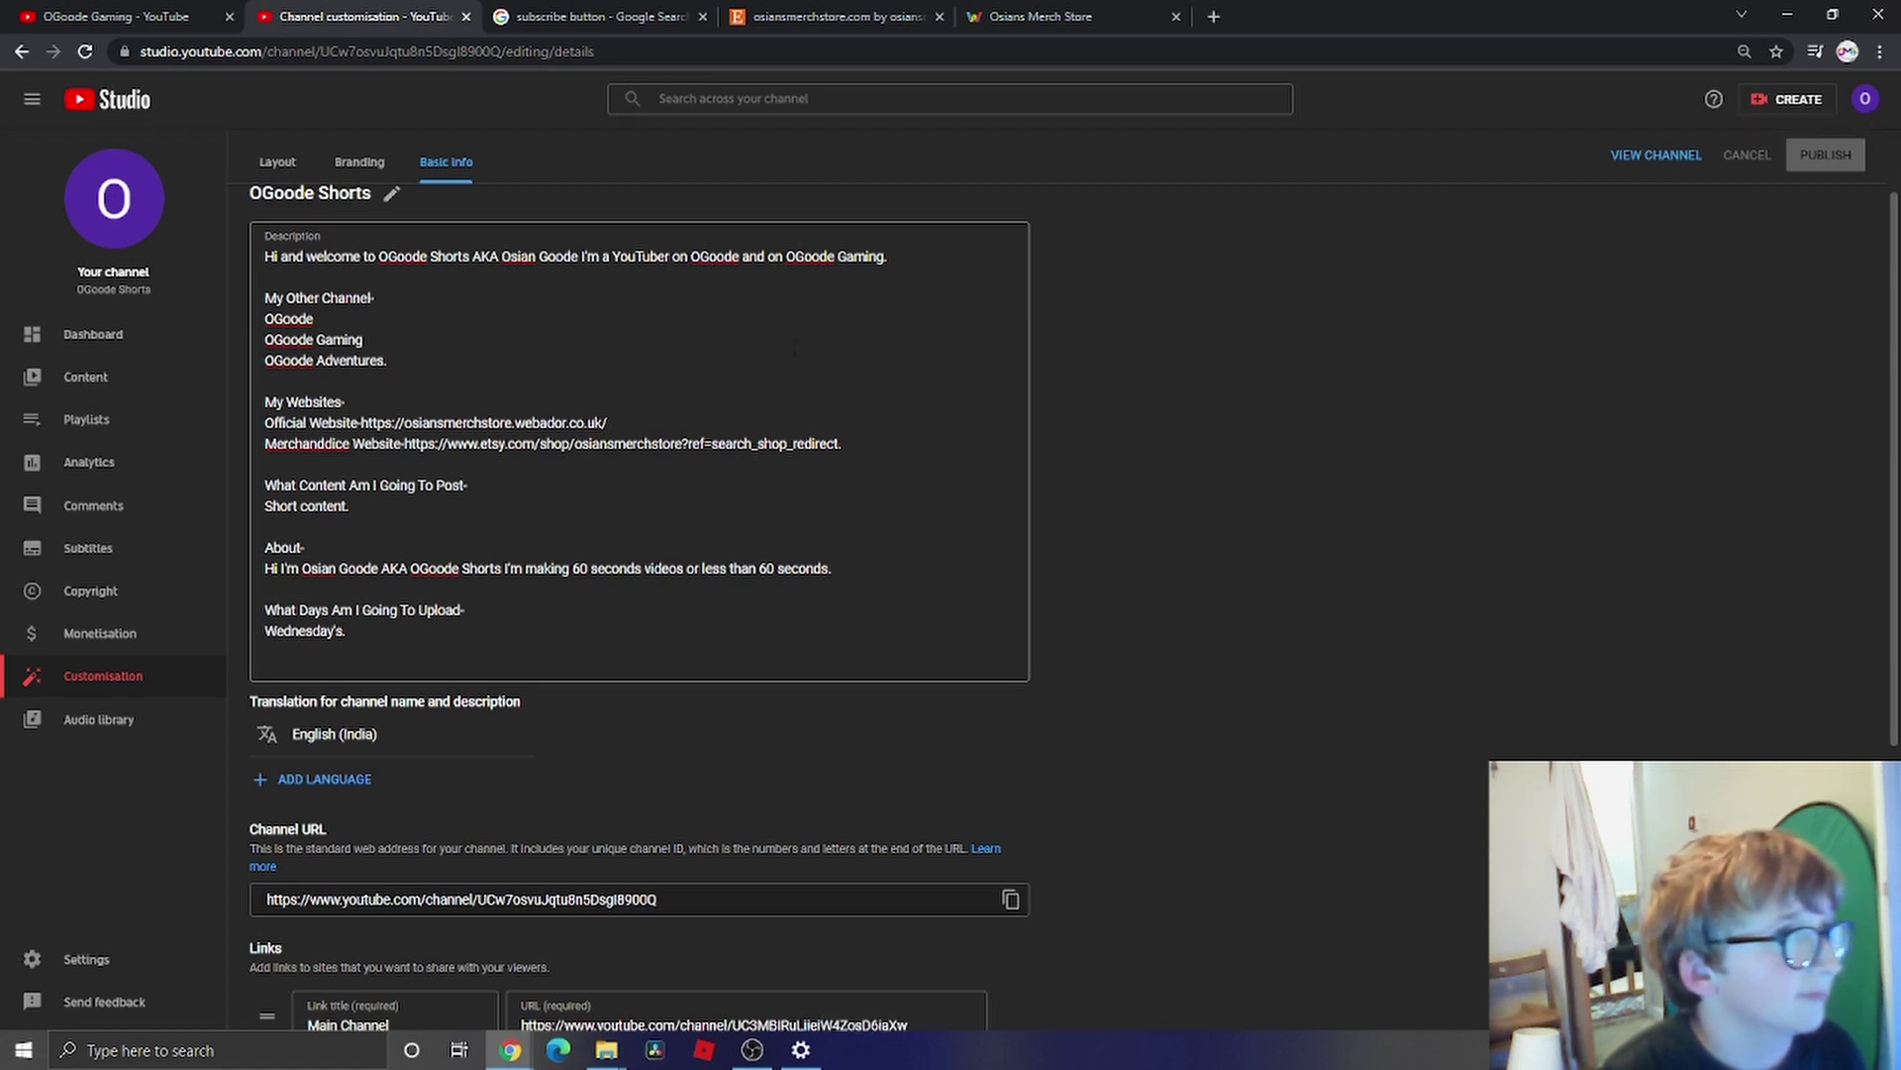
- Browse the OGoode Shorts channel's About, Channels and Home tabs
click(1673, 156)
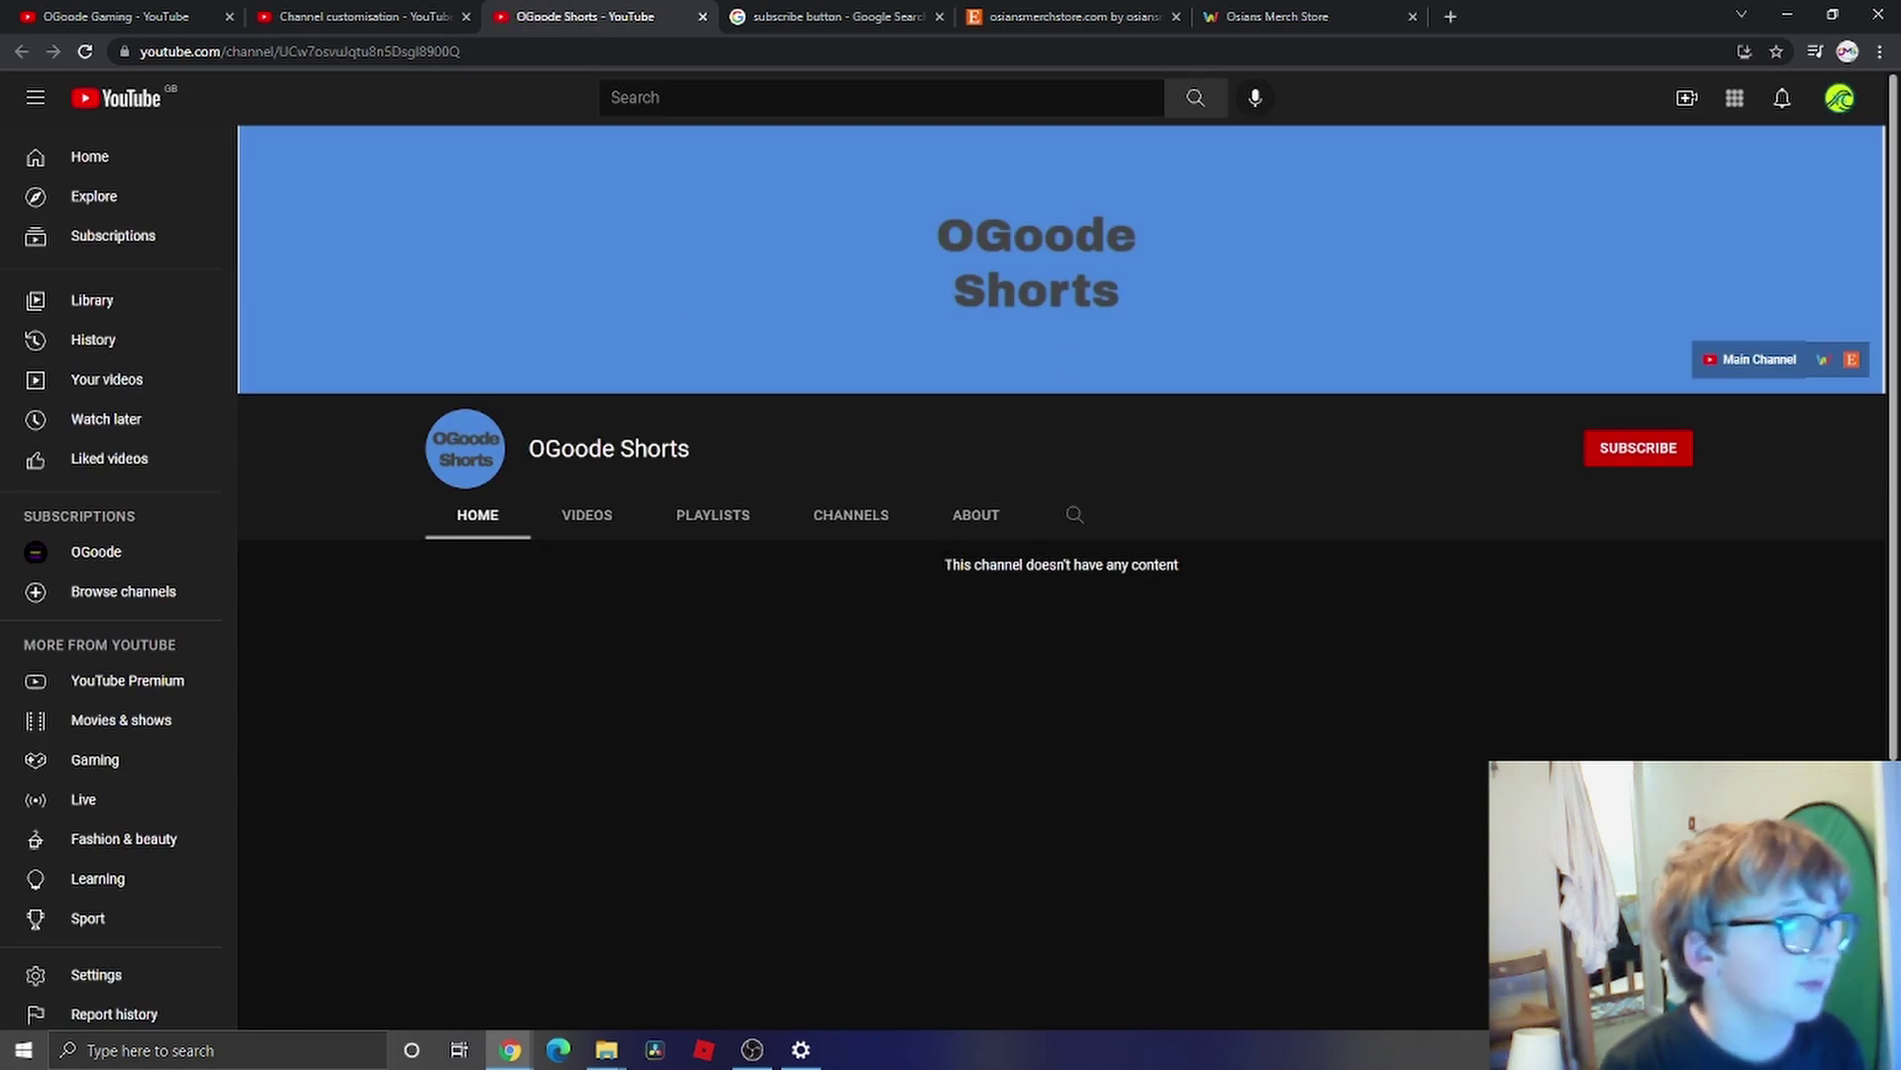
click(960, 516)
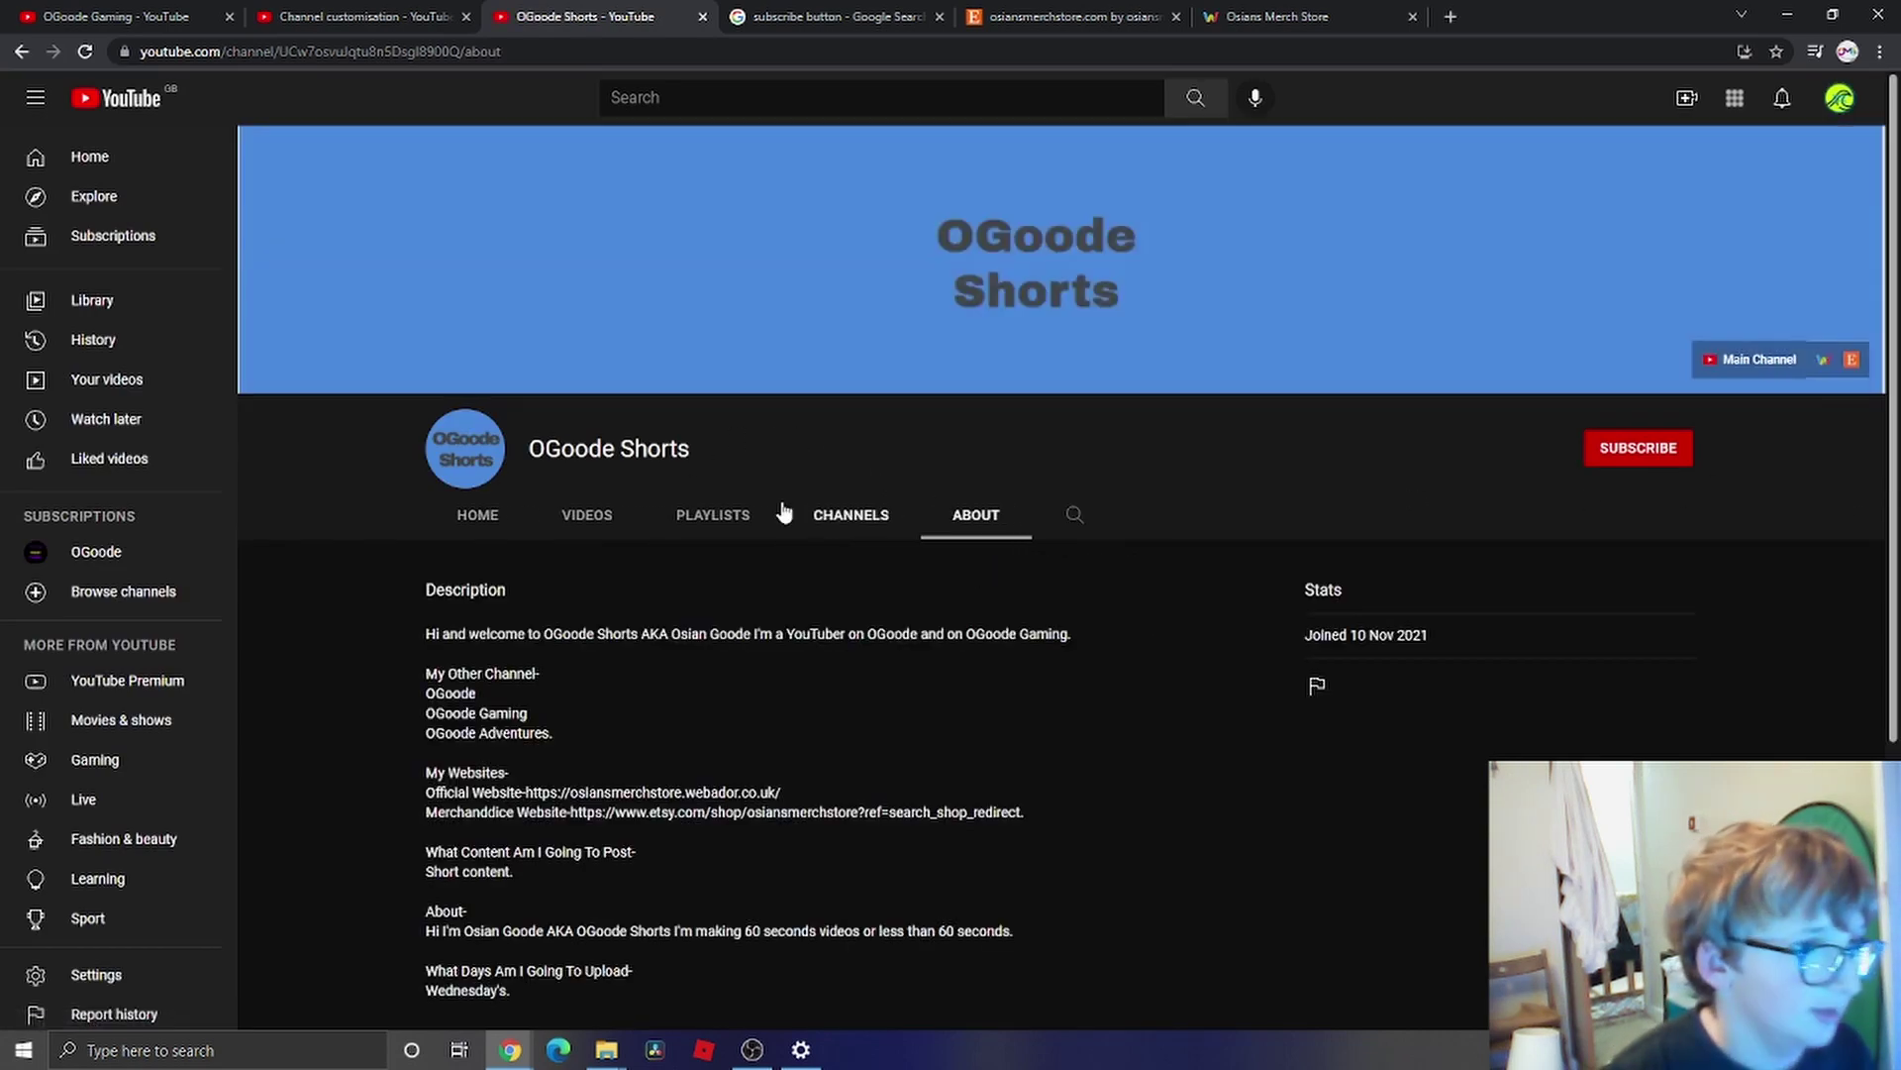
click(827, 415)
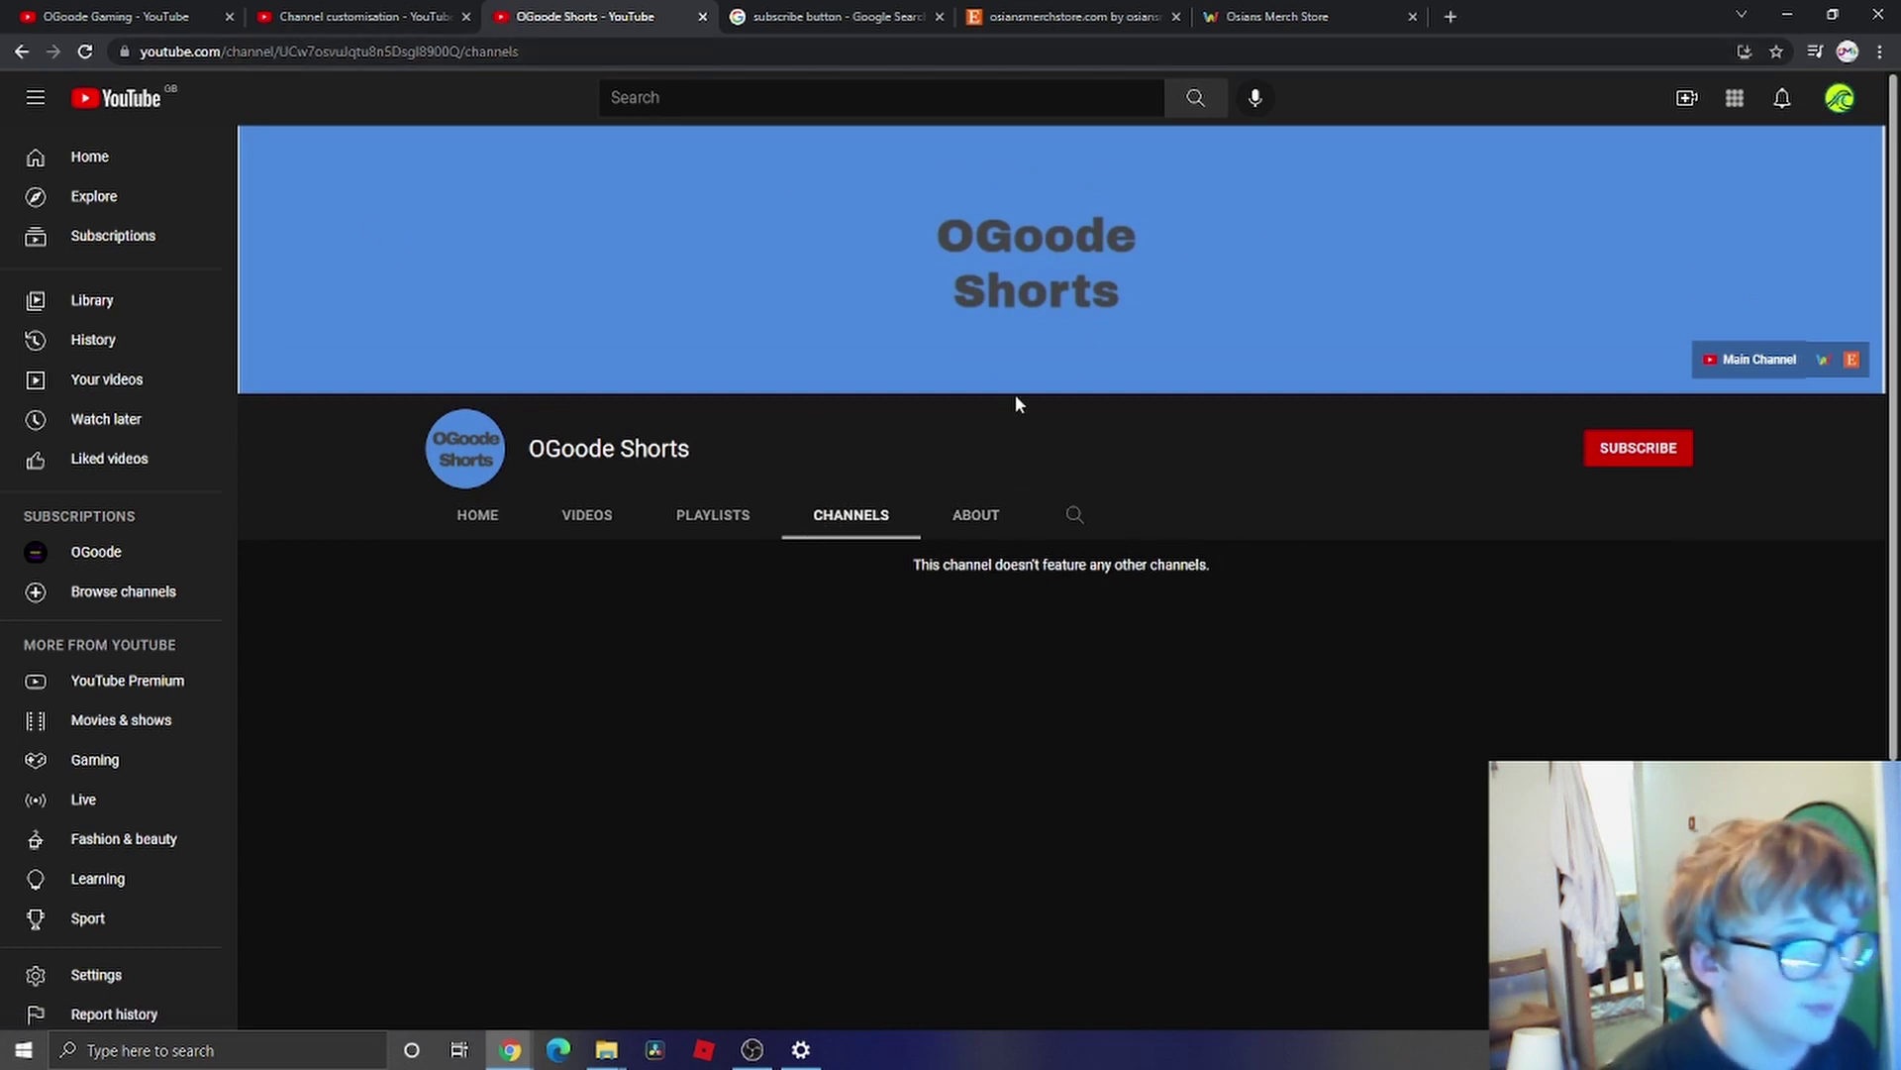
click(486, 517)
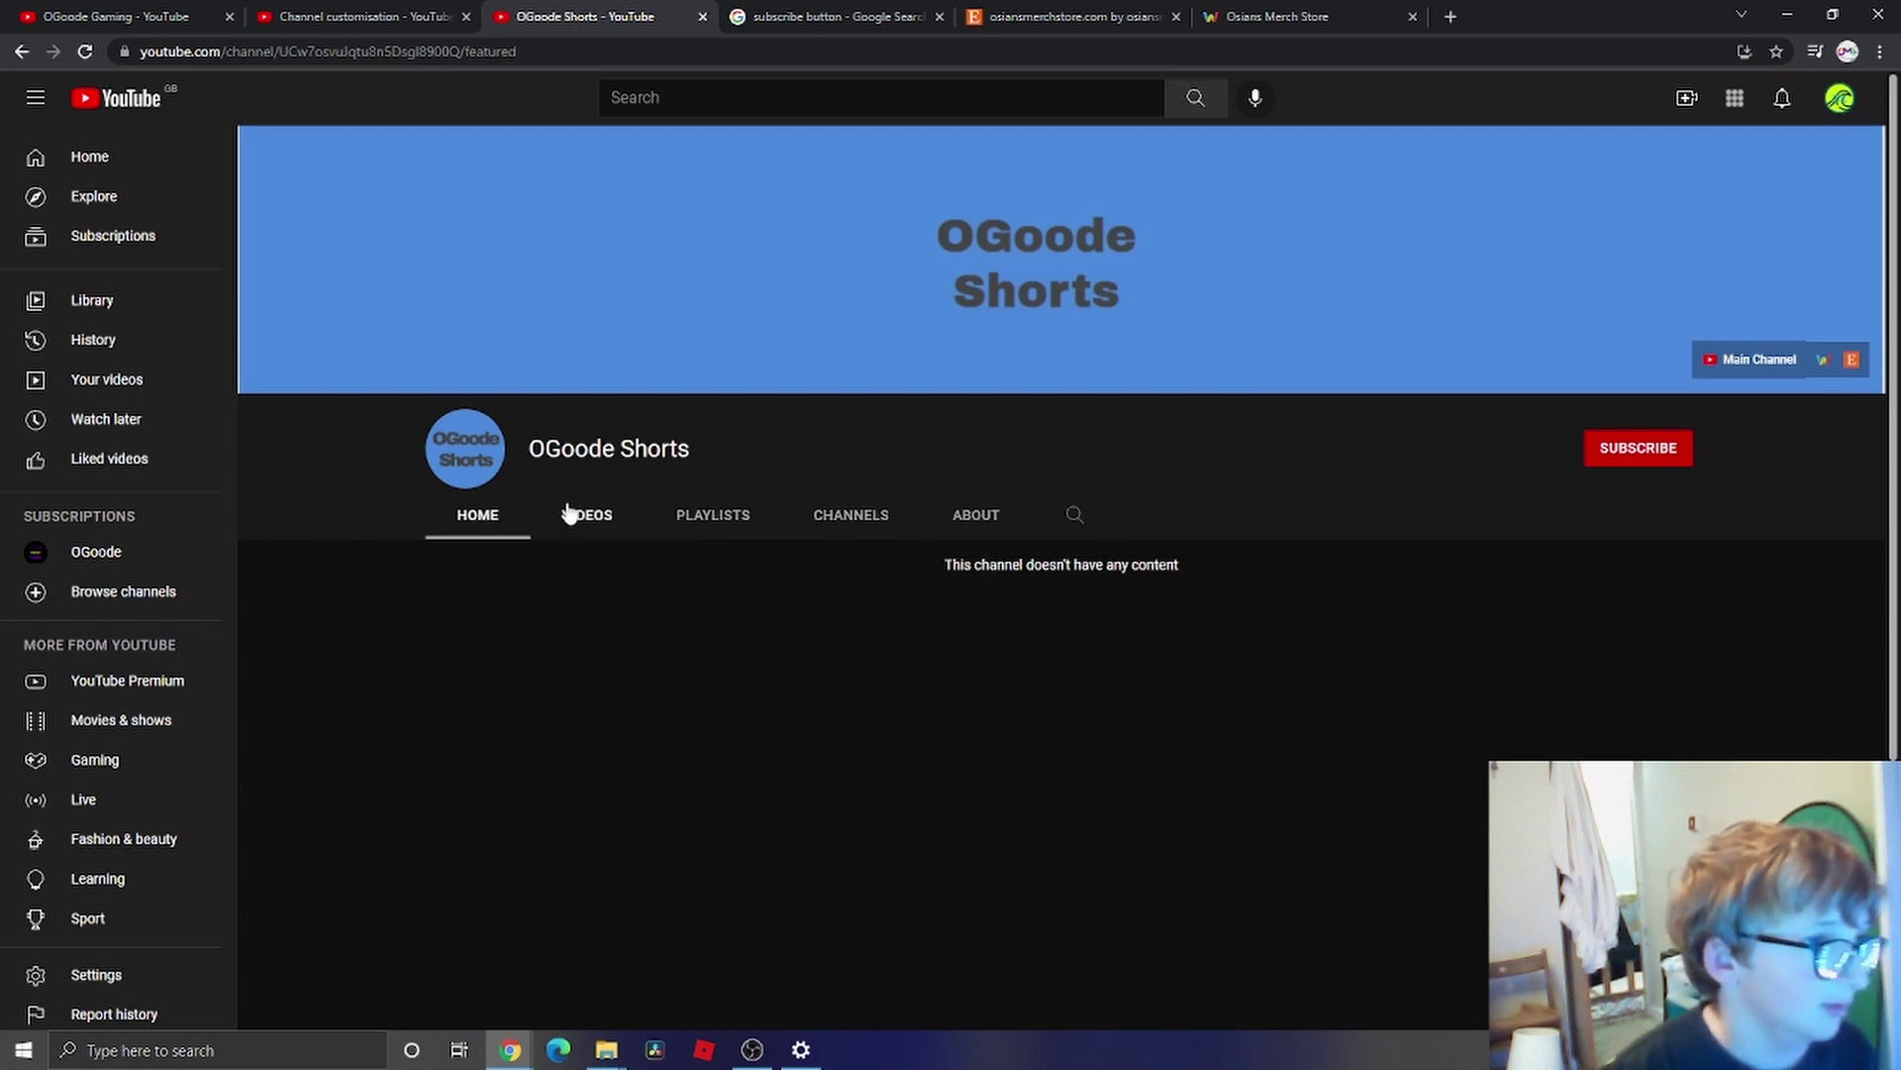
click(566, 512)
click(501, 527)
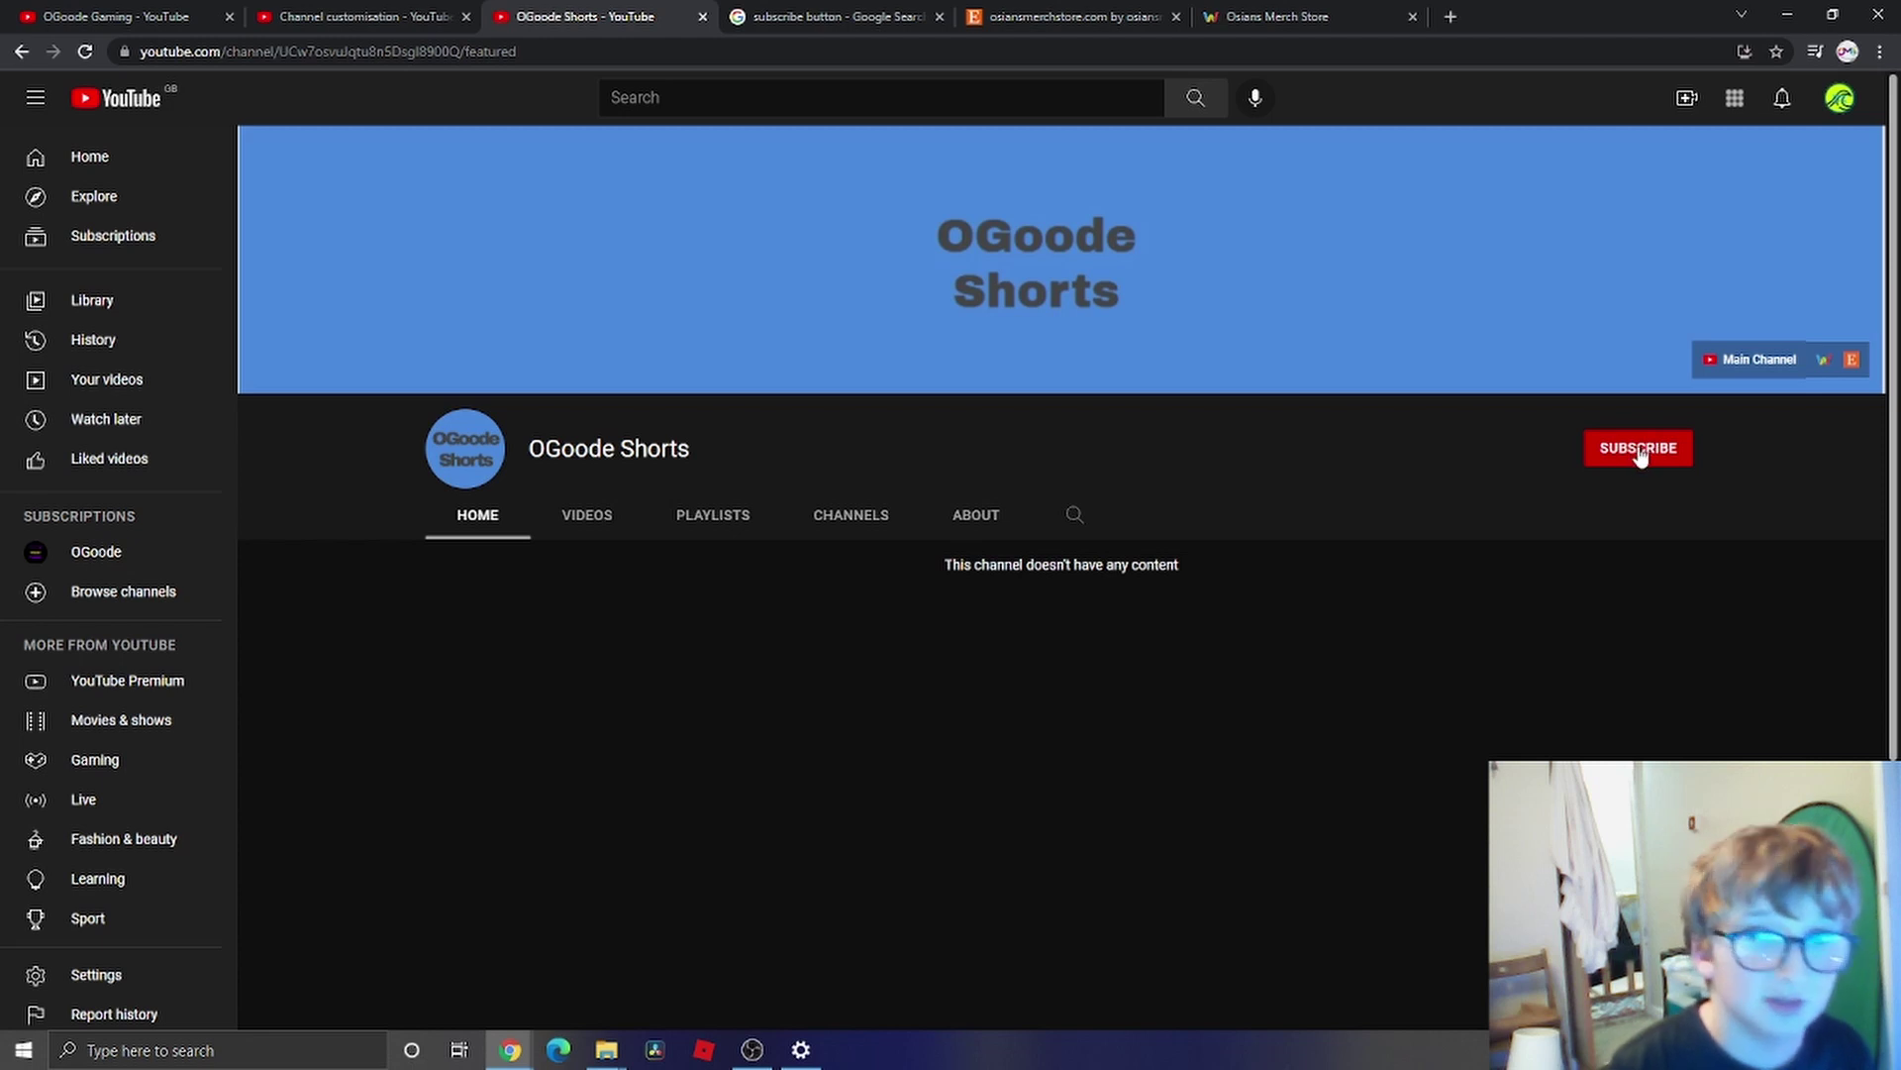
- Switch the signed-in account to OGoode Shorts
click(1840, 98)
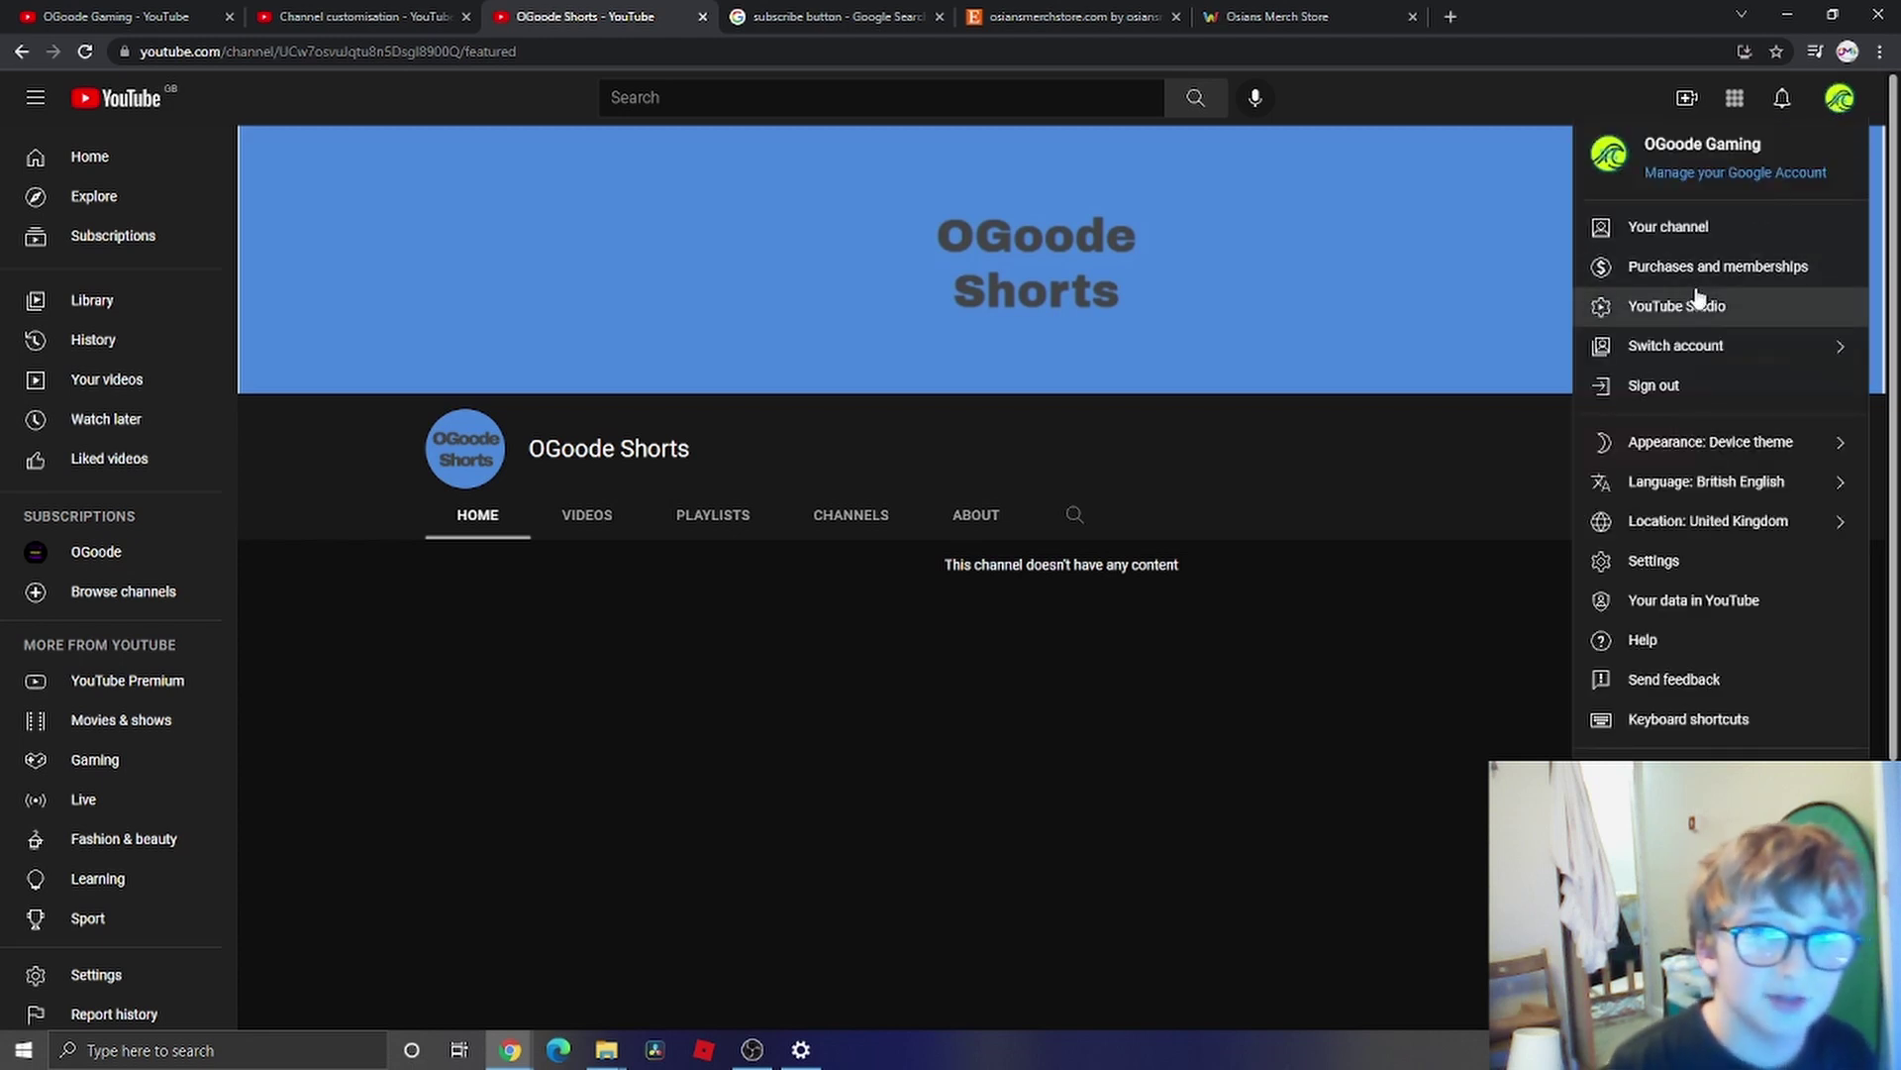
click(1711, 342)
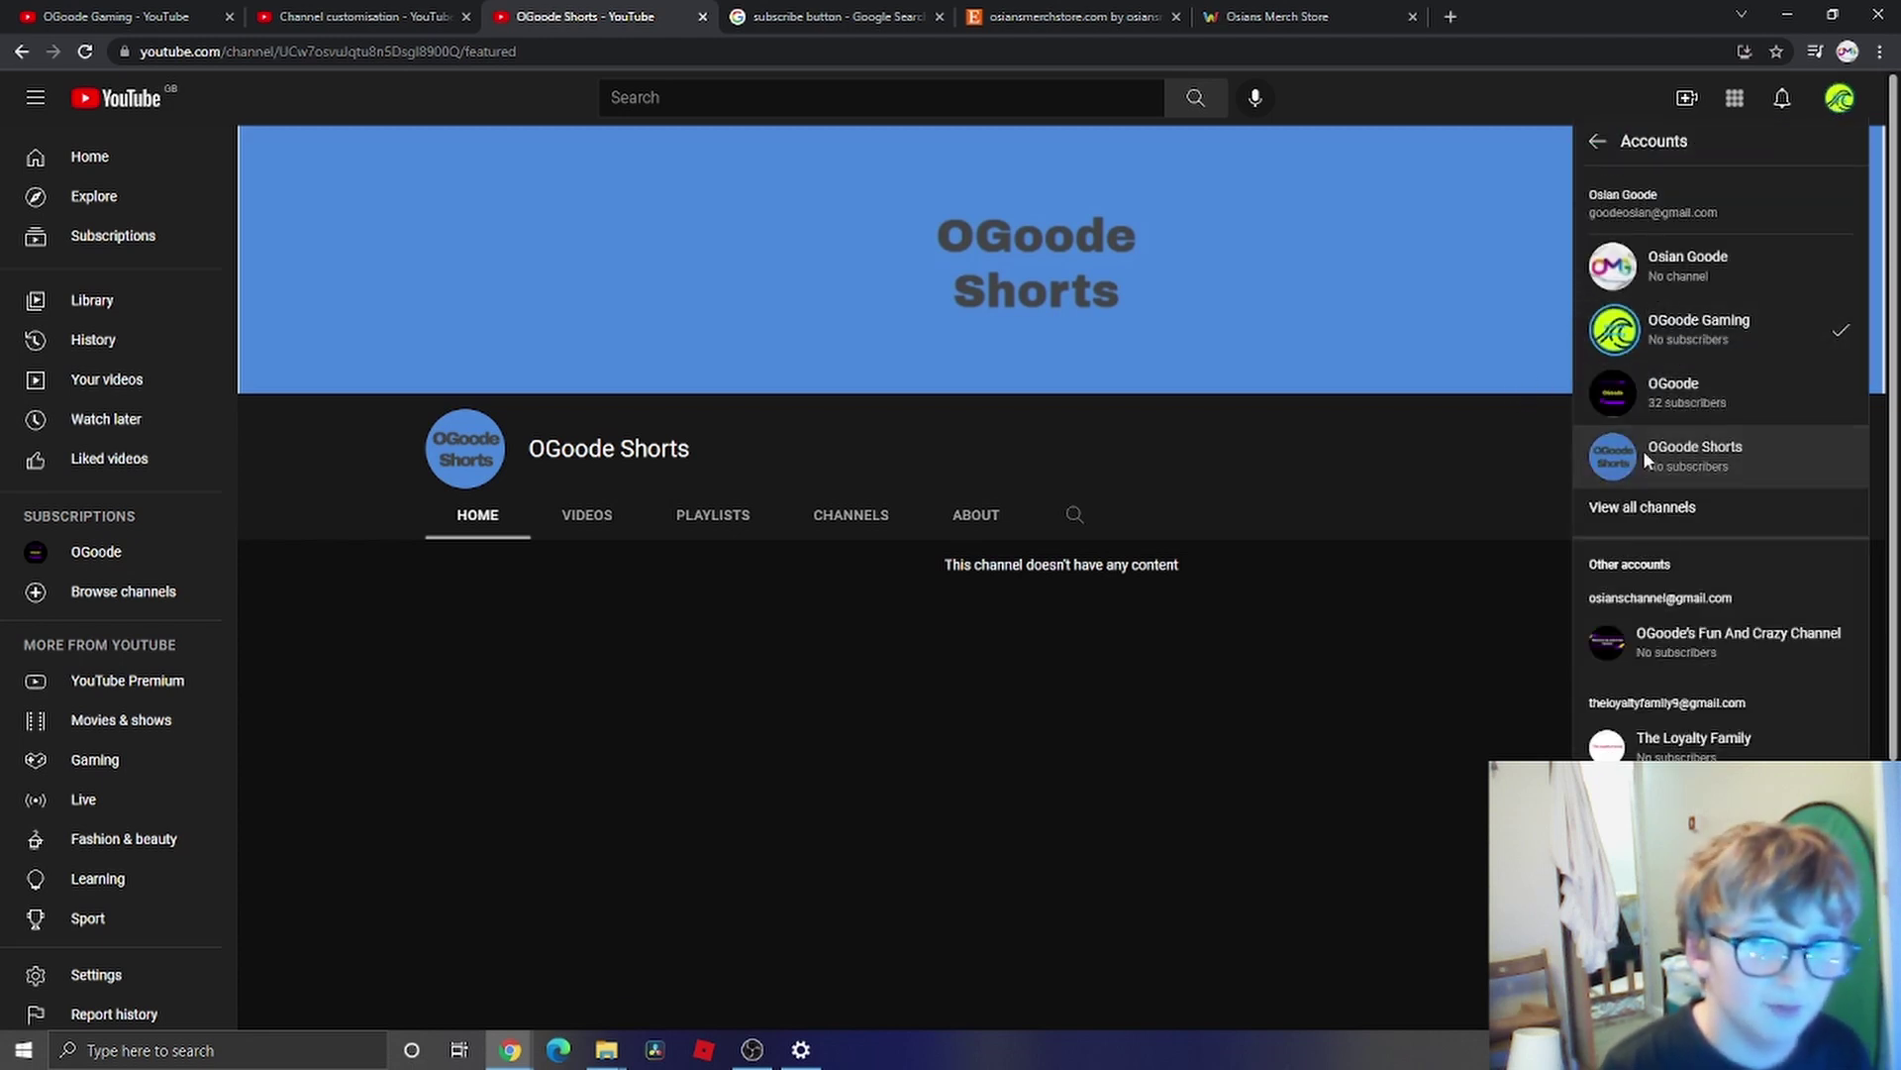
click(1696, 453)
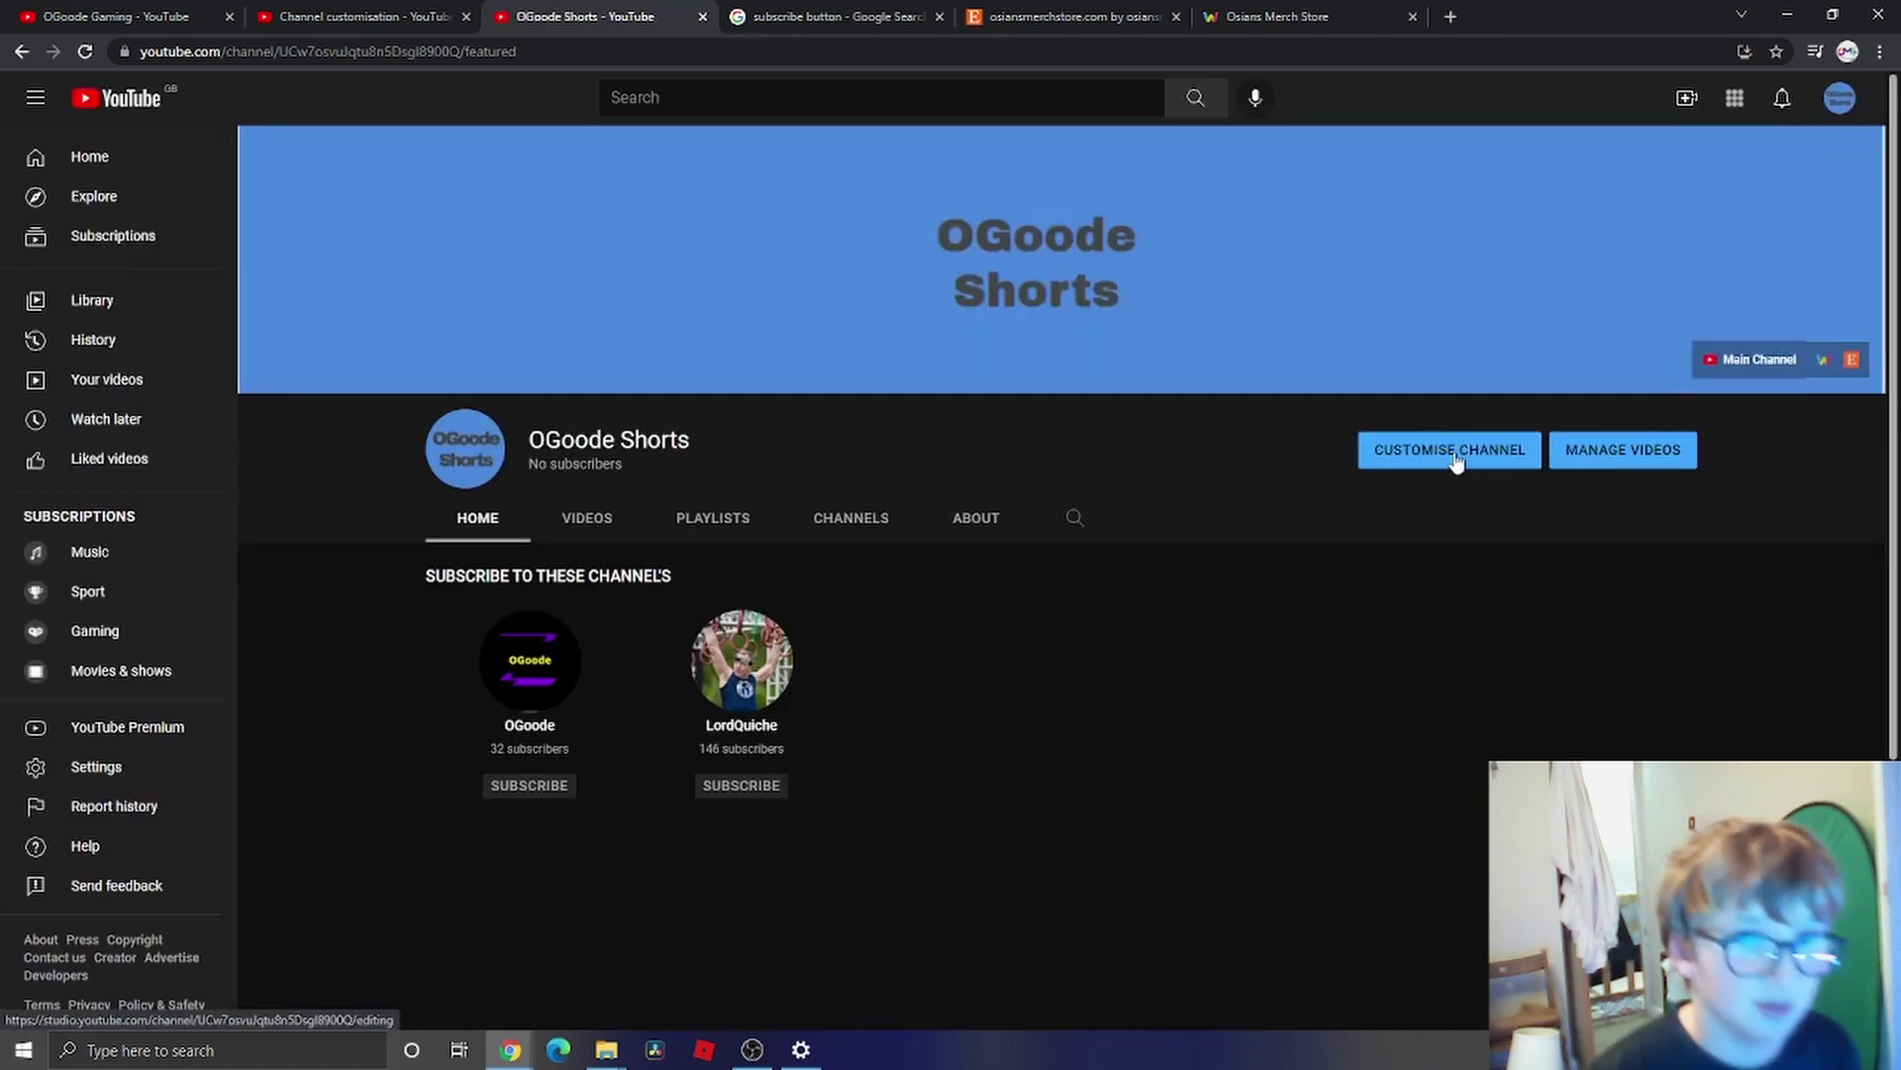
click(1686, 98)
click(1690, 145)
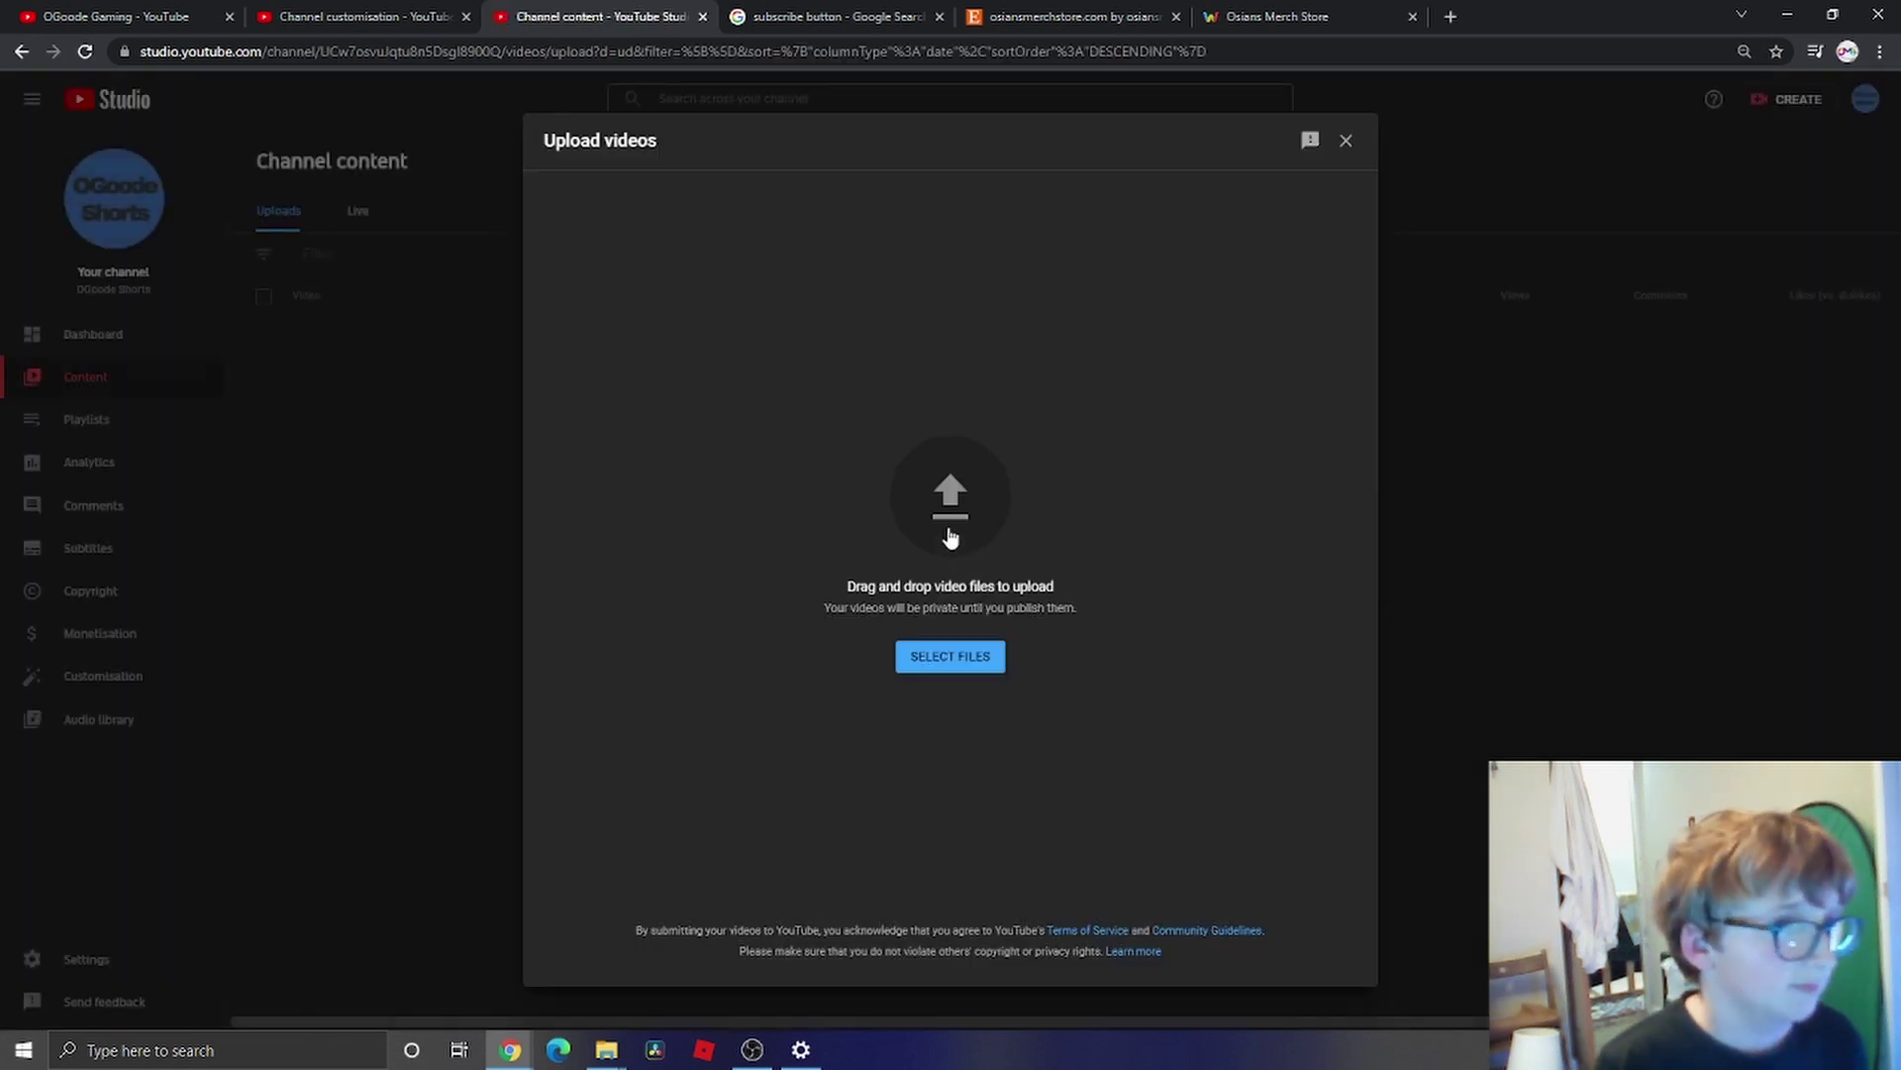
click(955, 648)
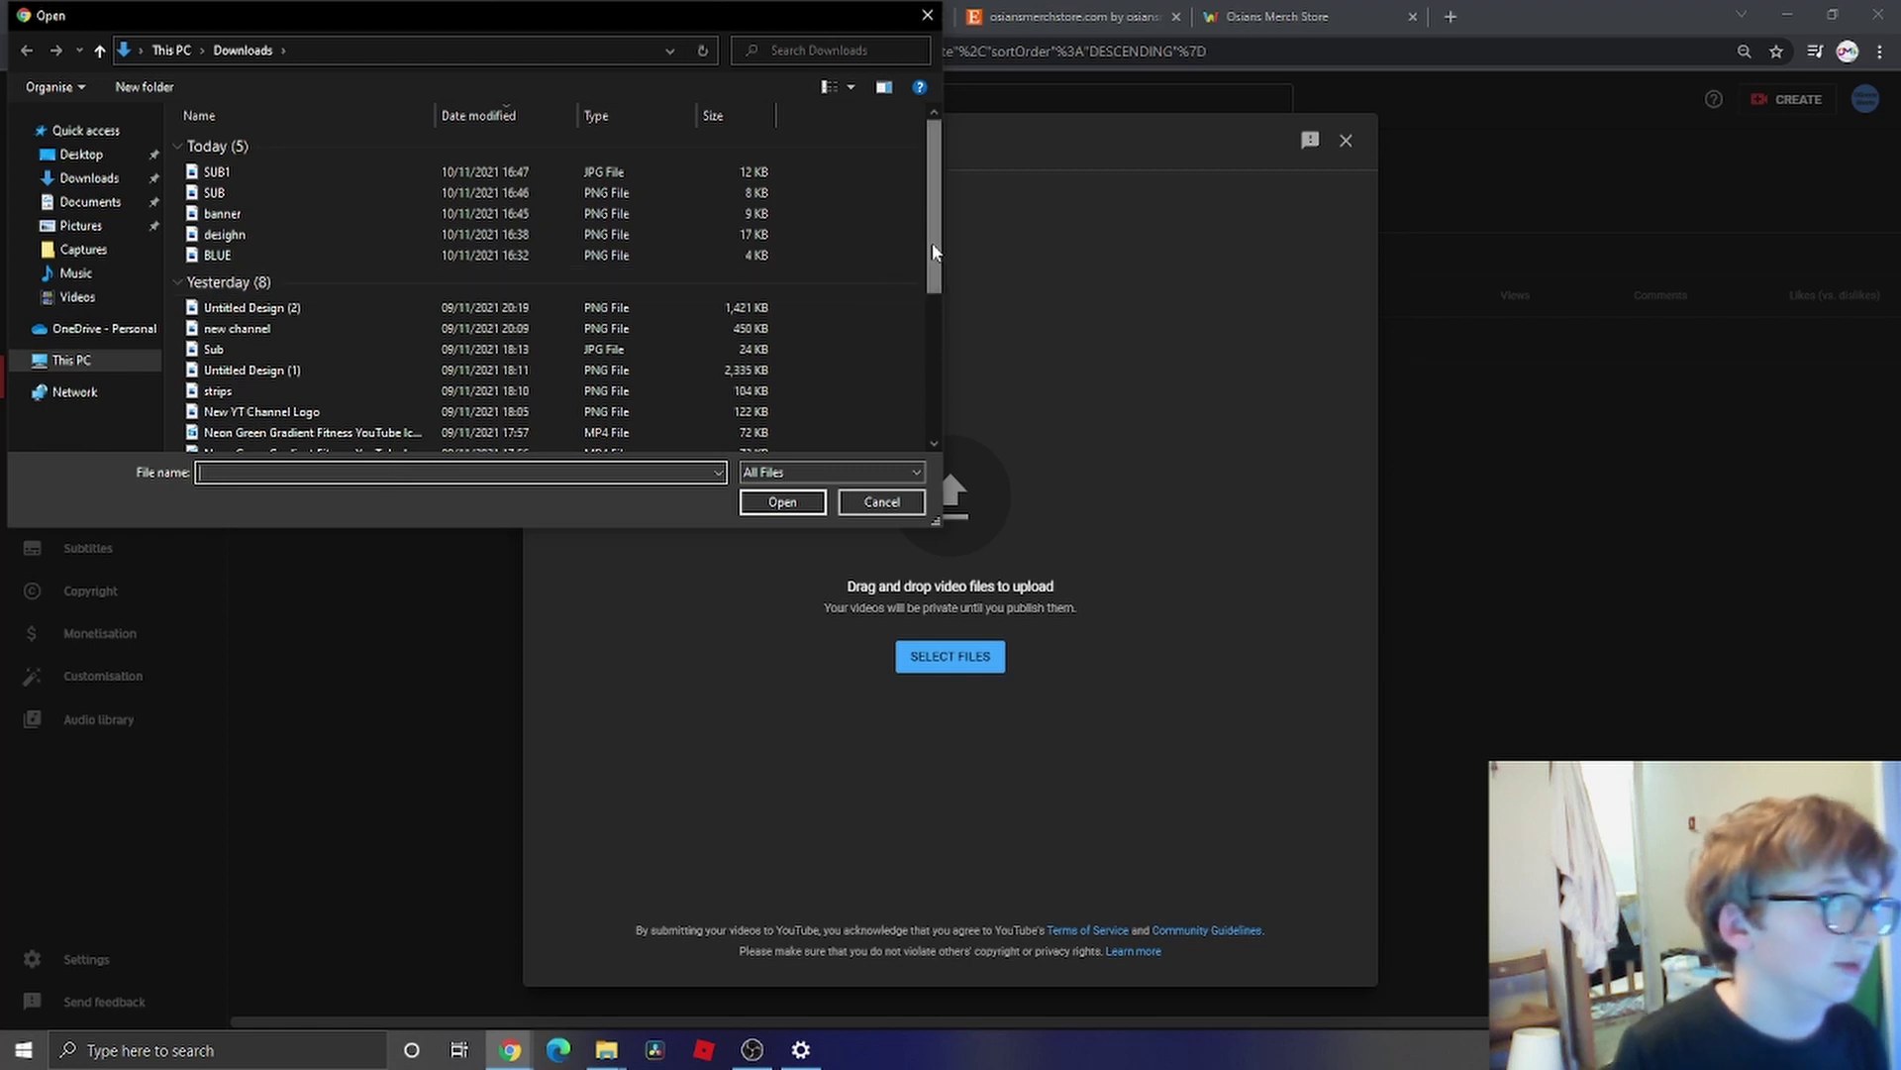
drag(932, 253, 932, 307)
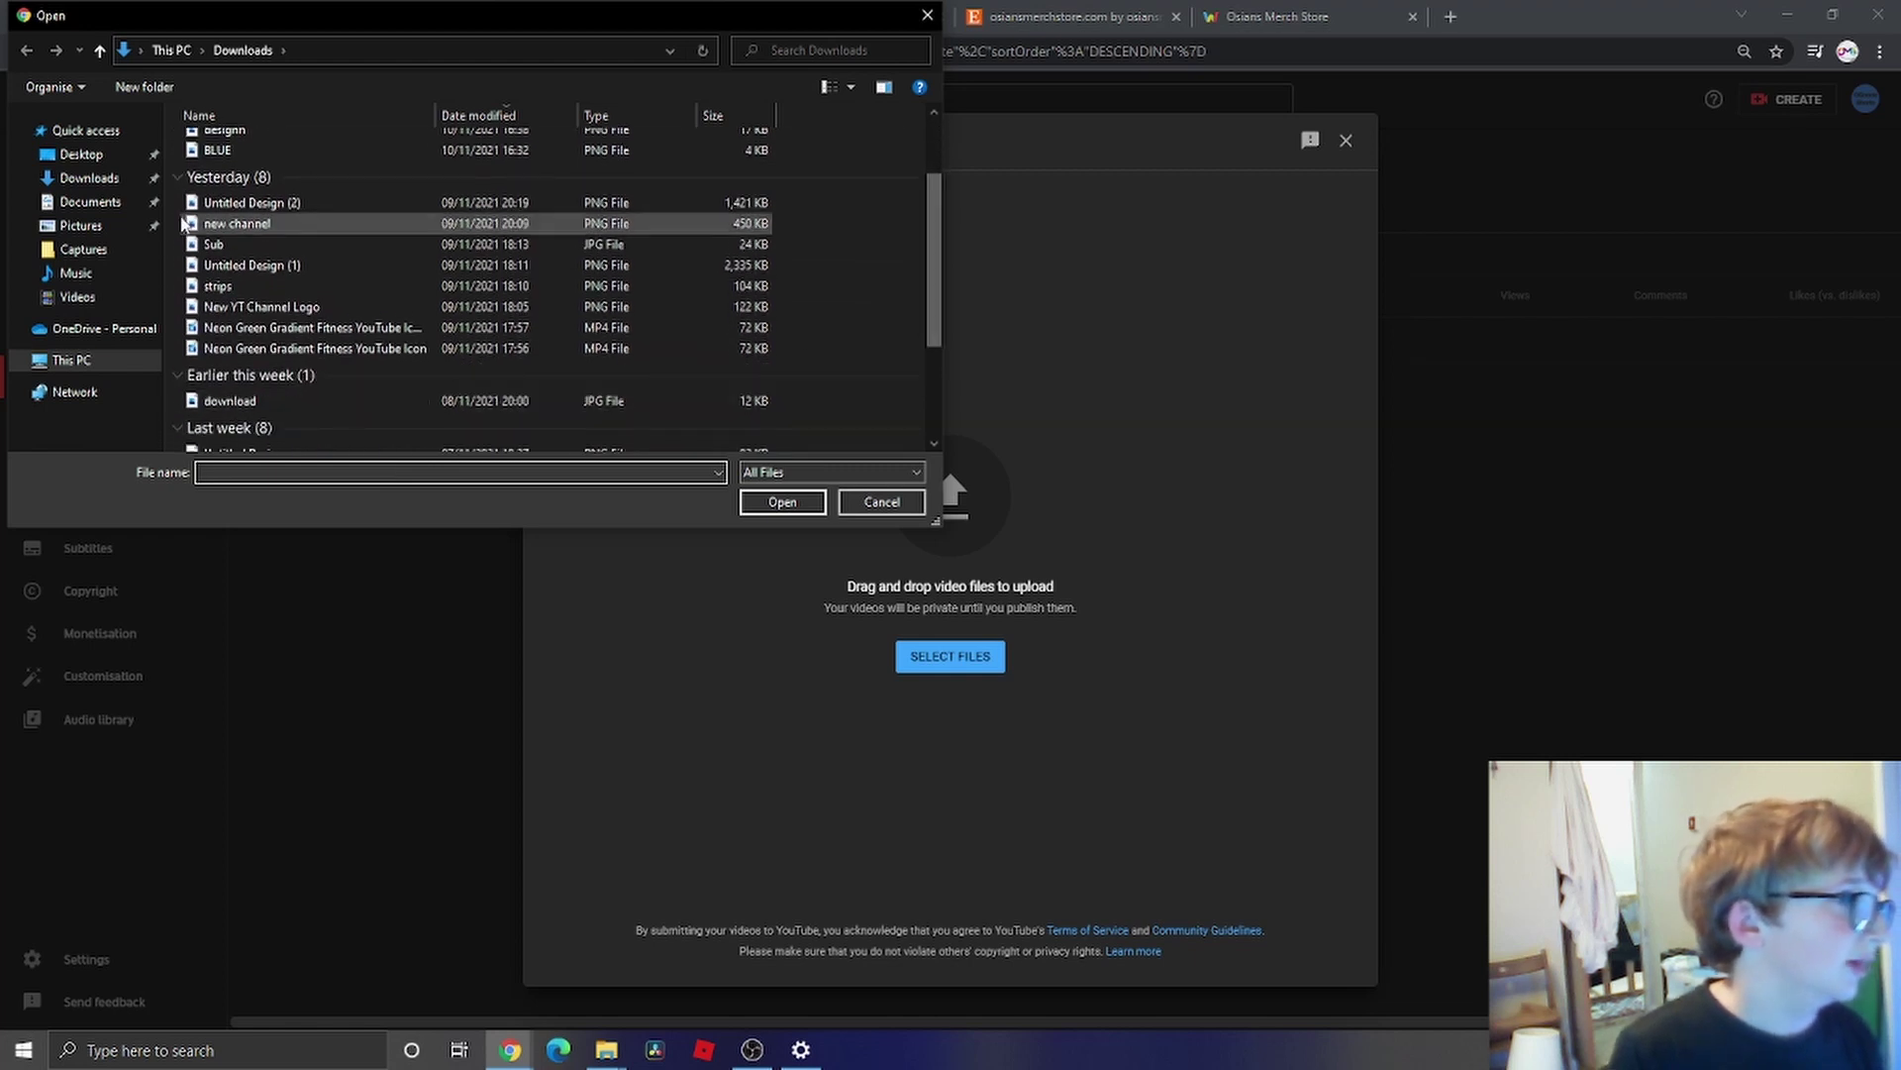
click(74, 297)
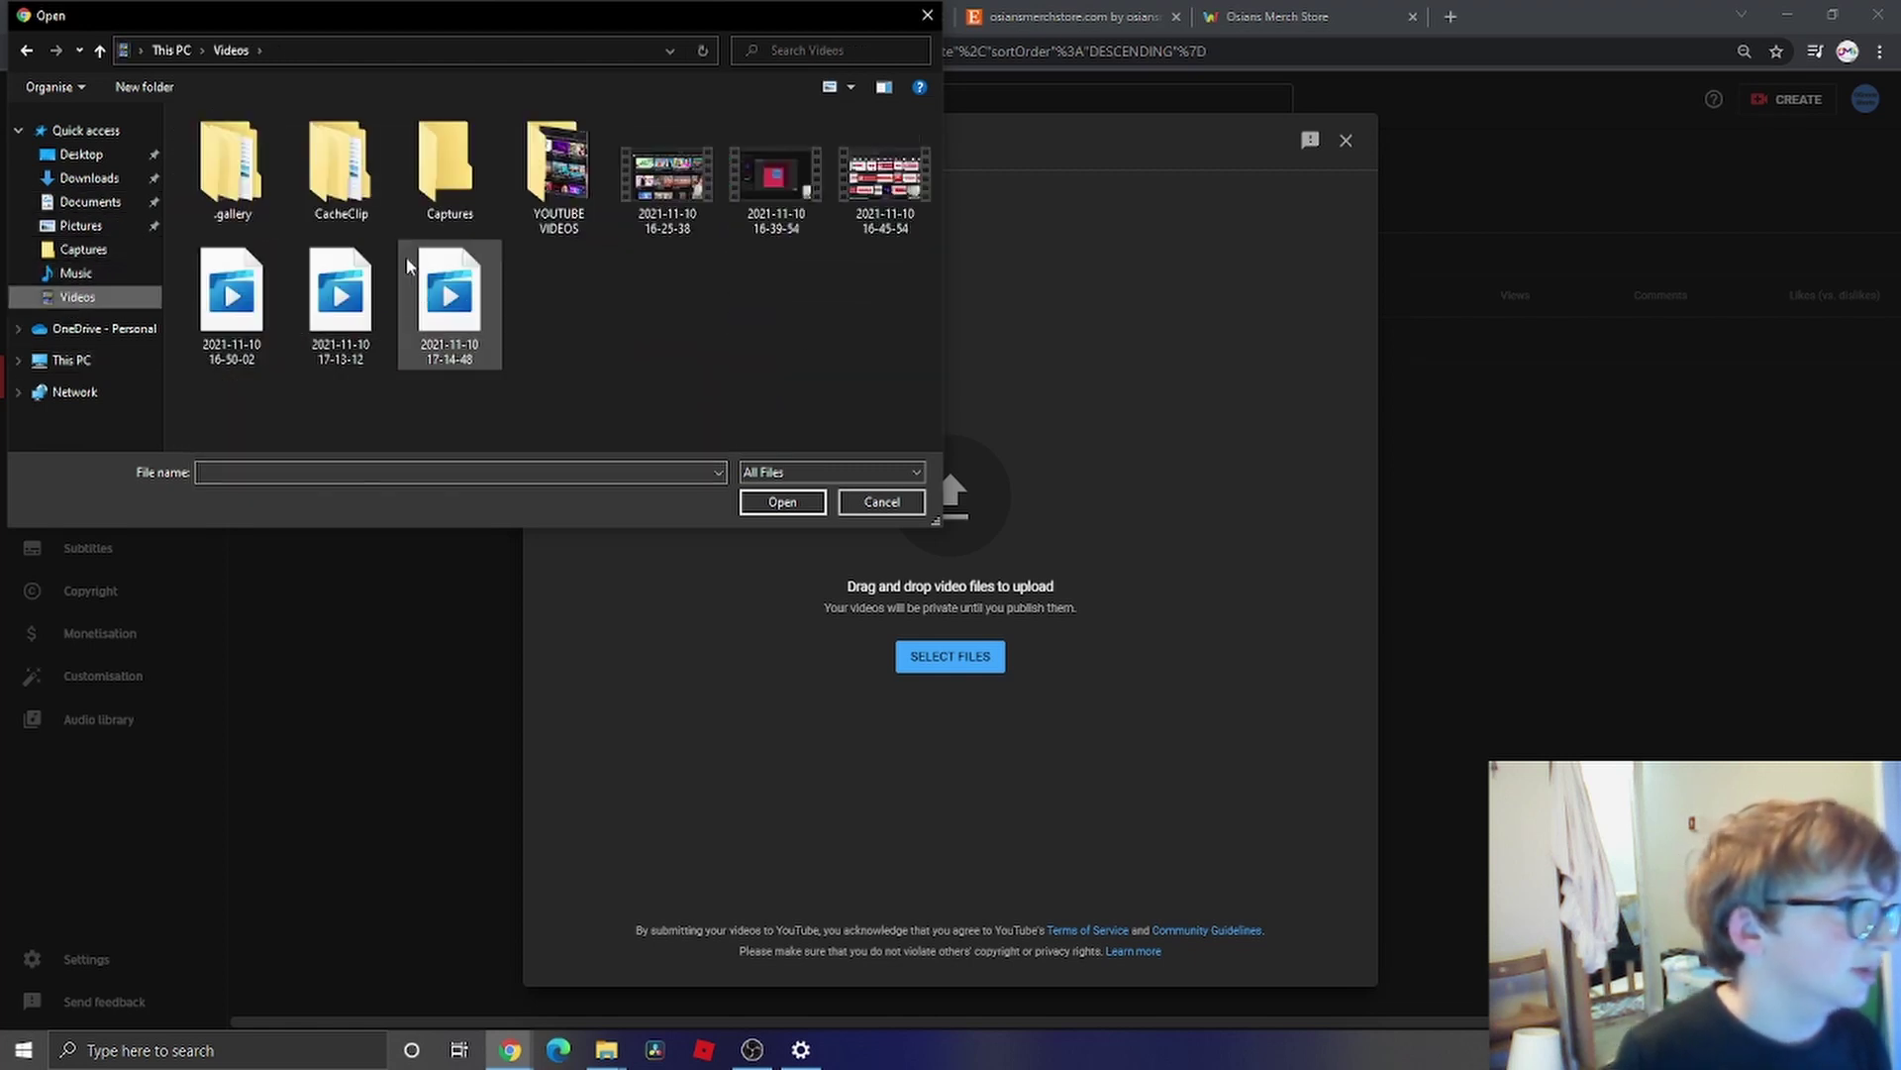
double_click(431, 337)
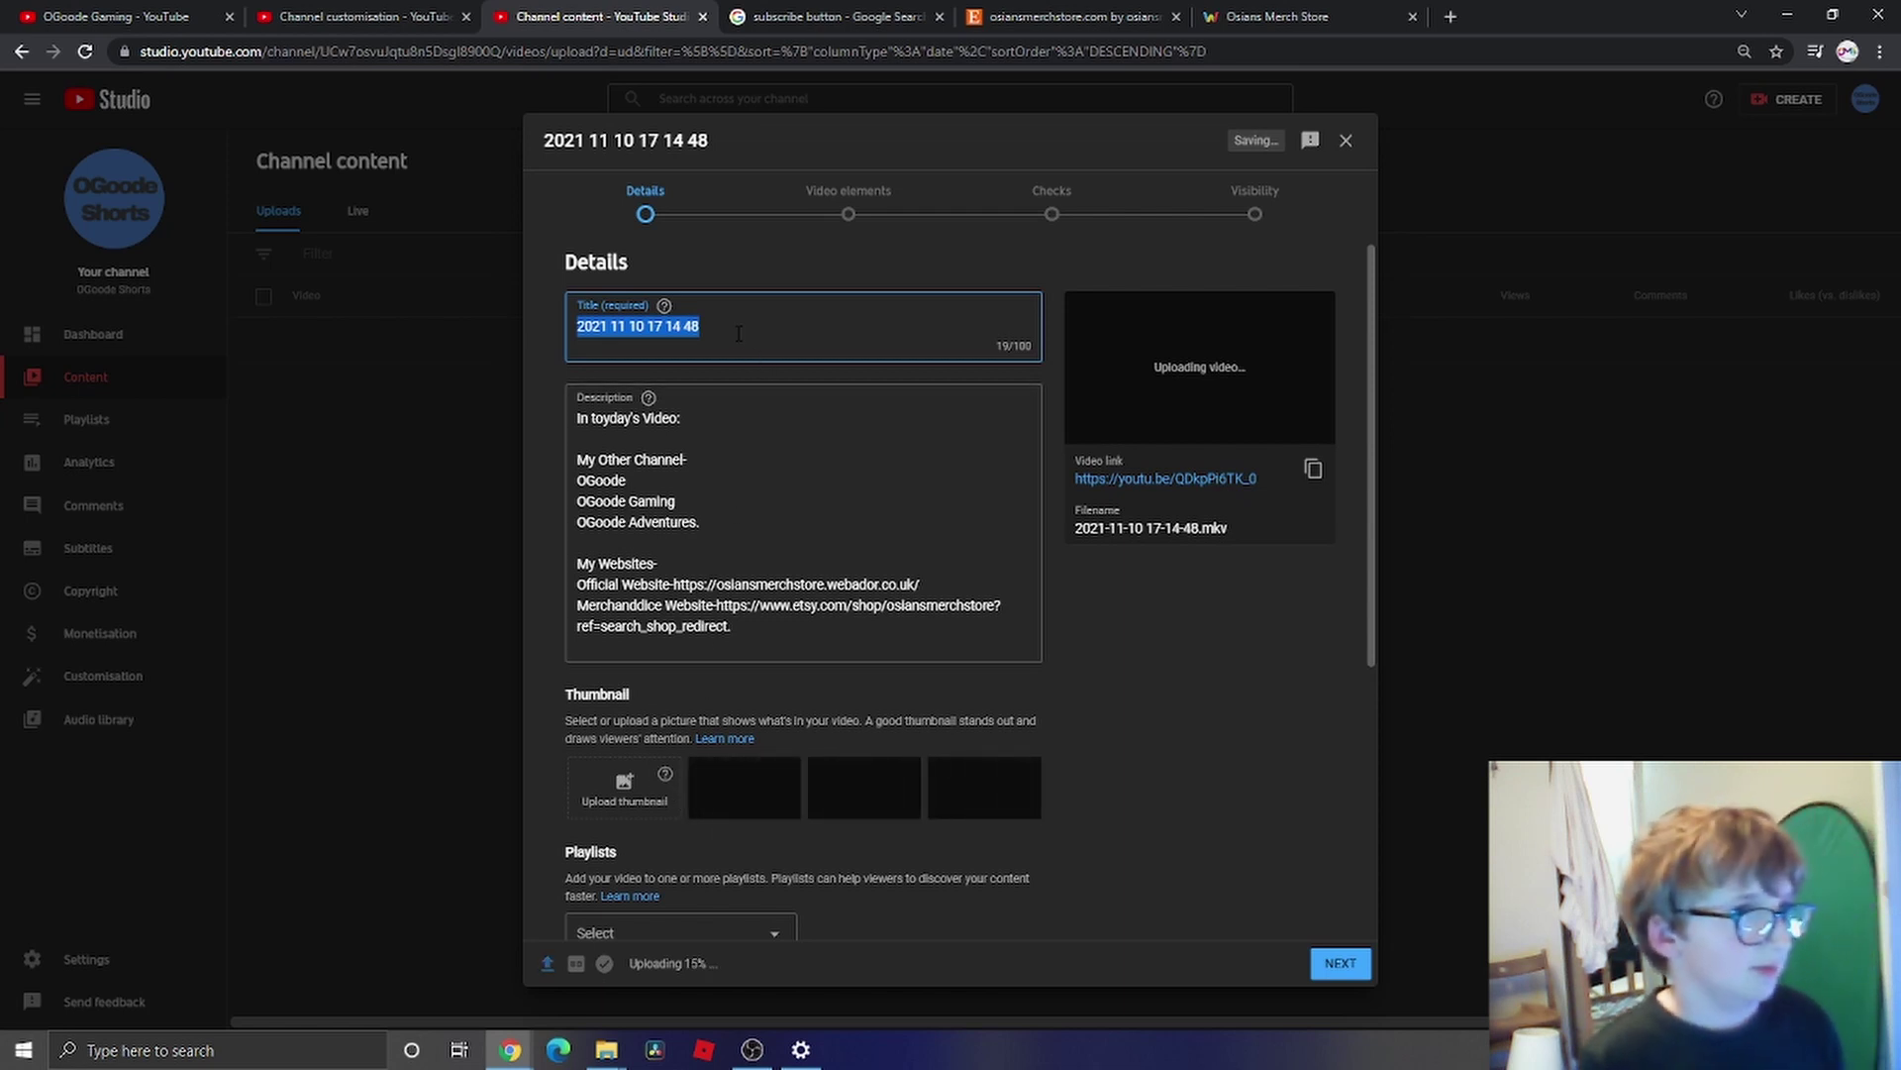
- Retitle the upload 'MY FIRST VIDEO', fixing the mistyped last letter
key(BackSpace)
text(MY)
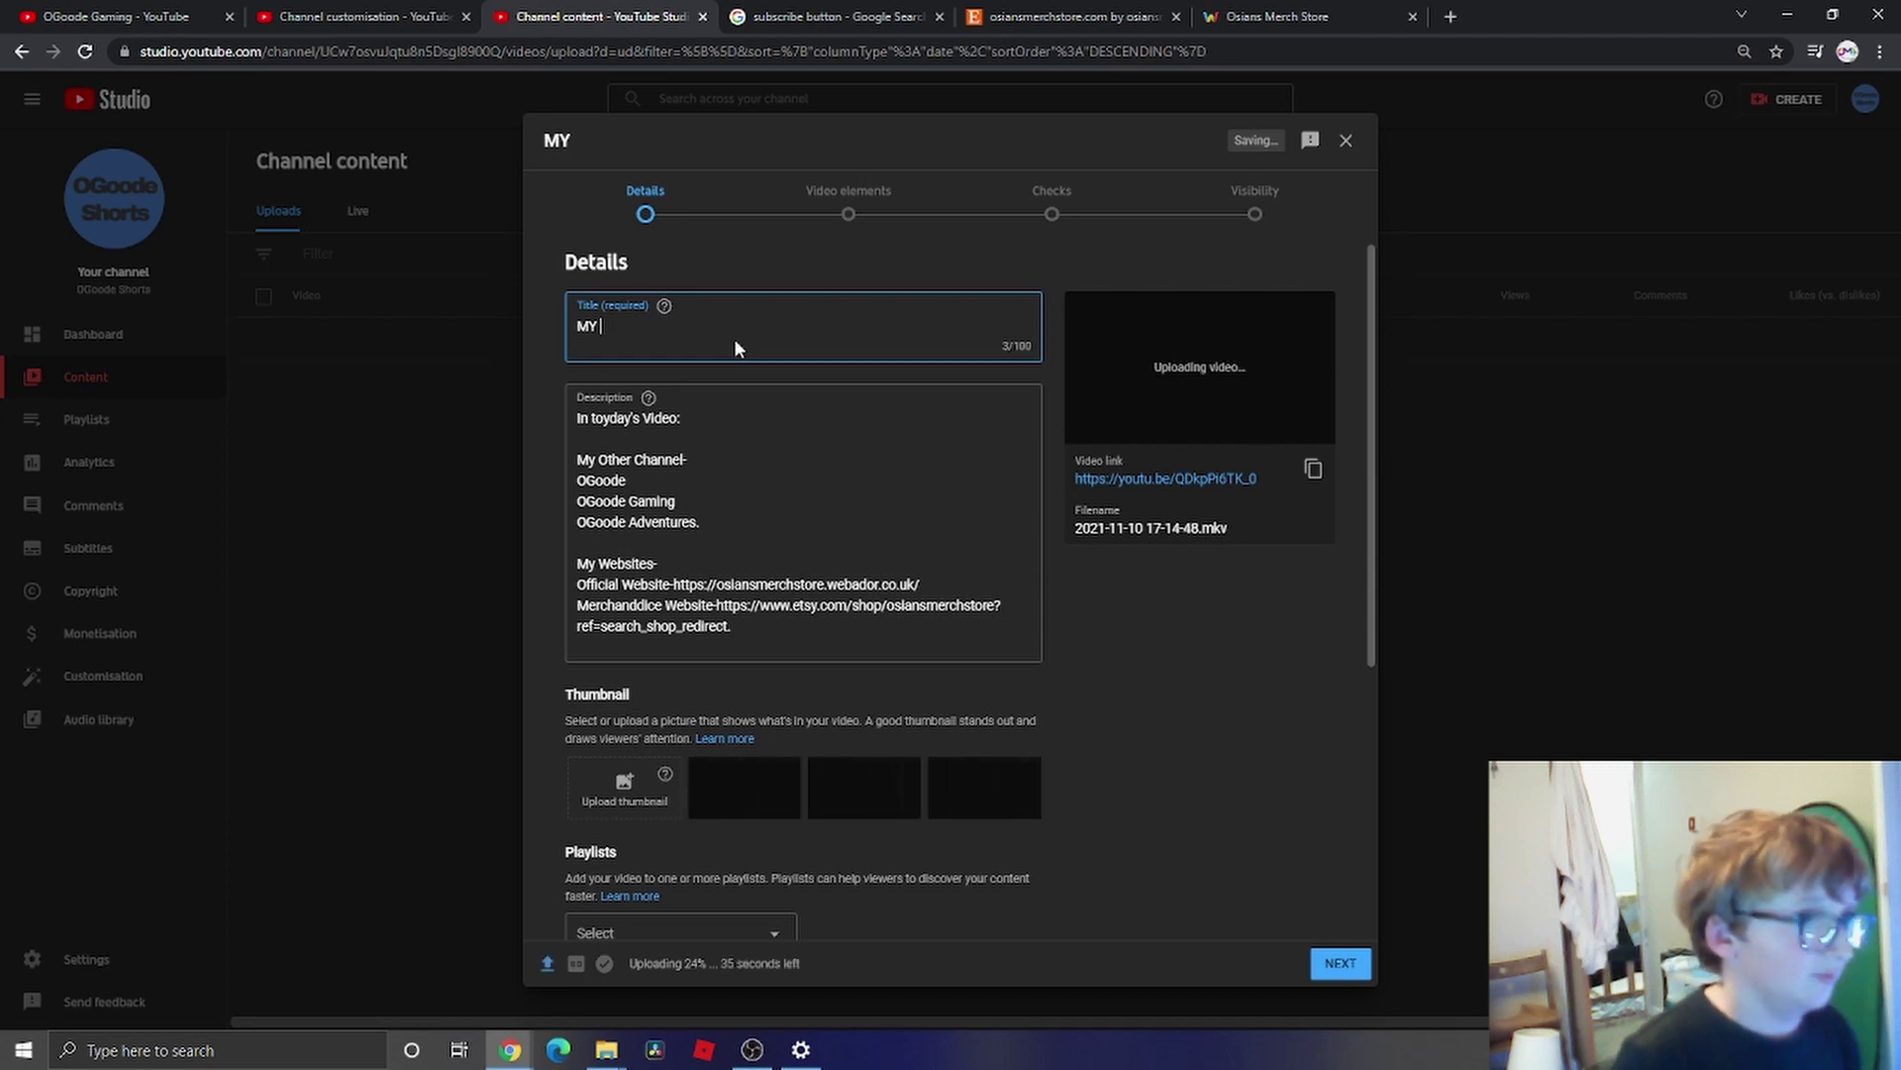
text( F)
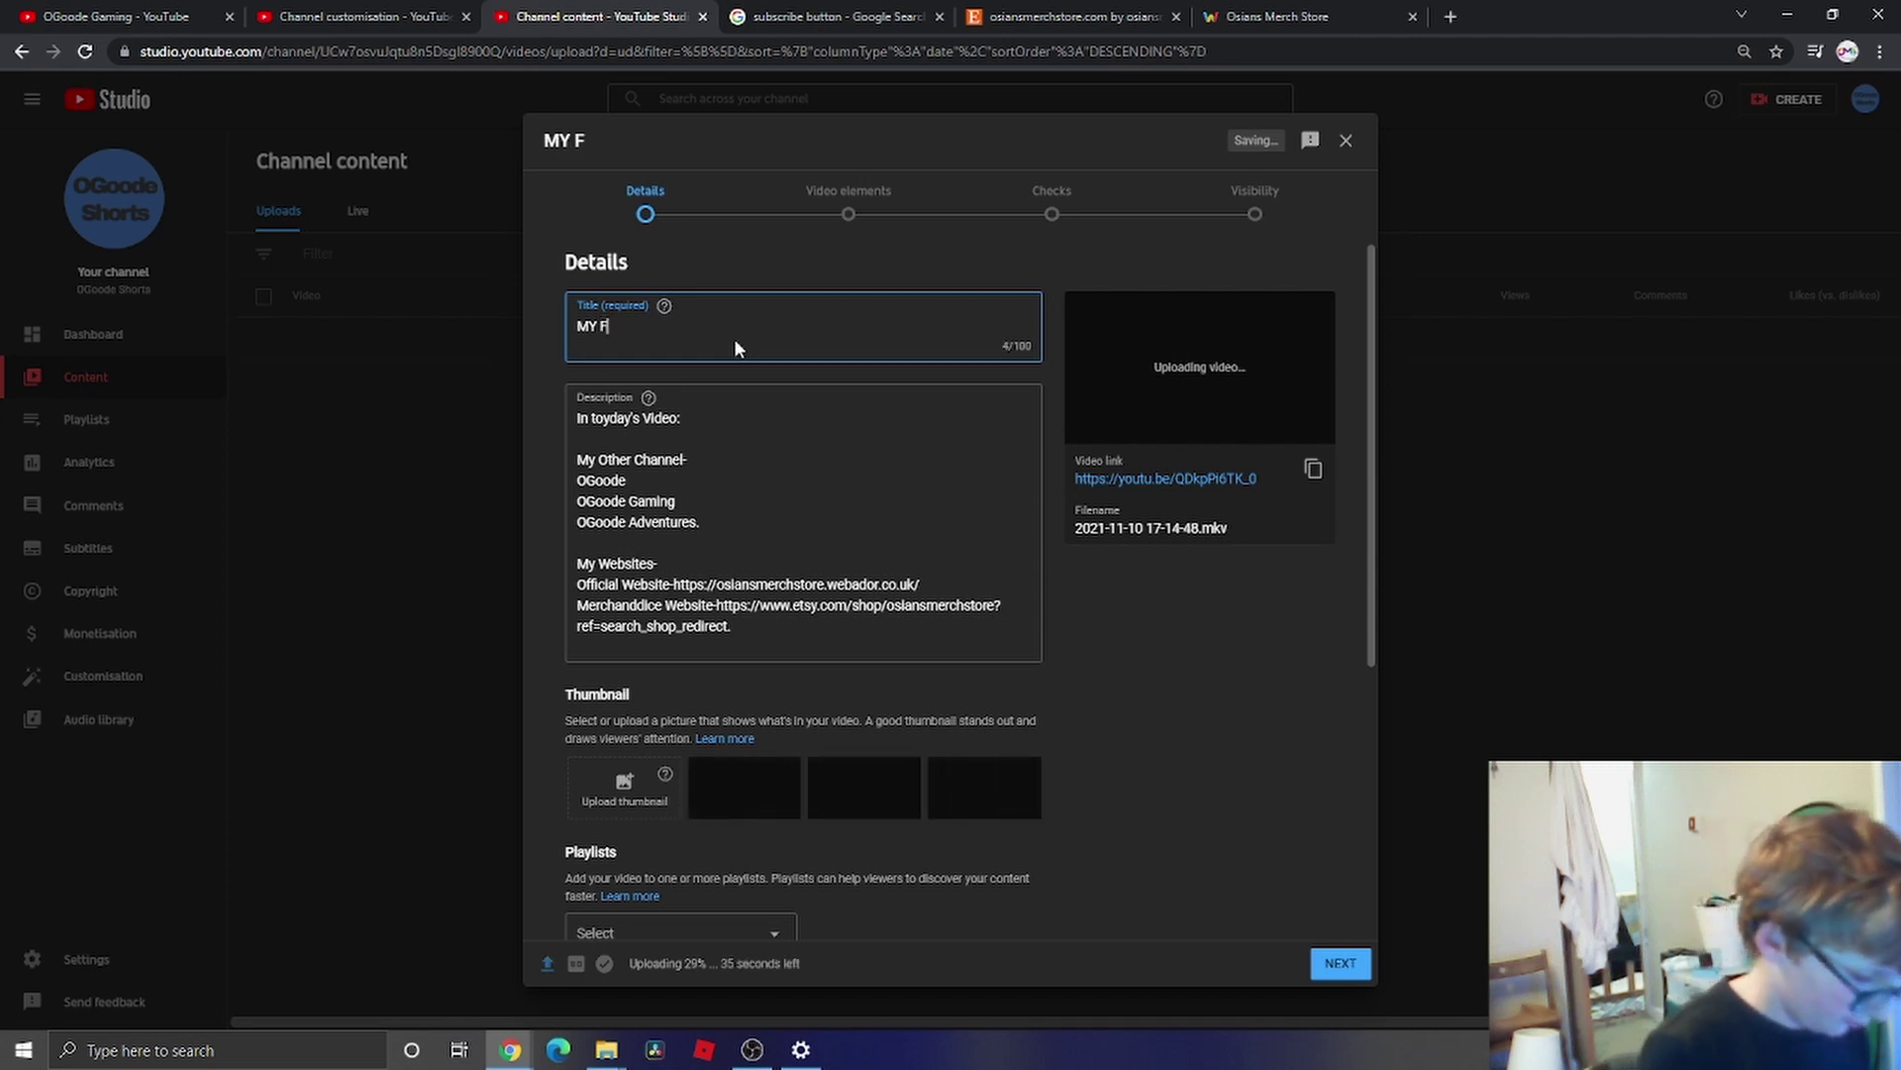
text(IR)
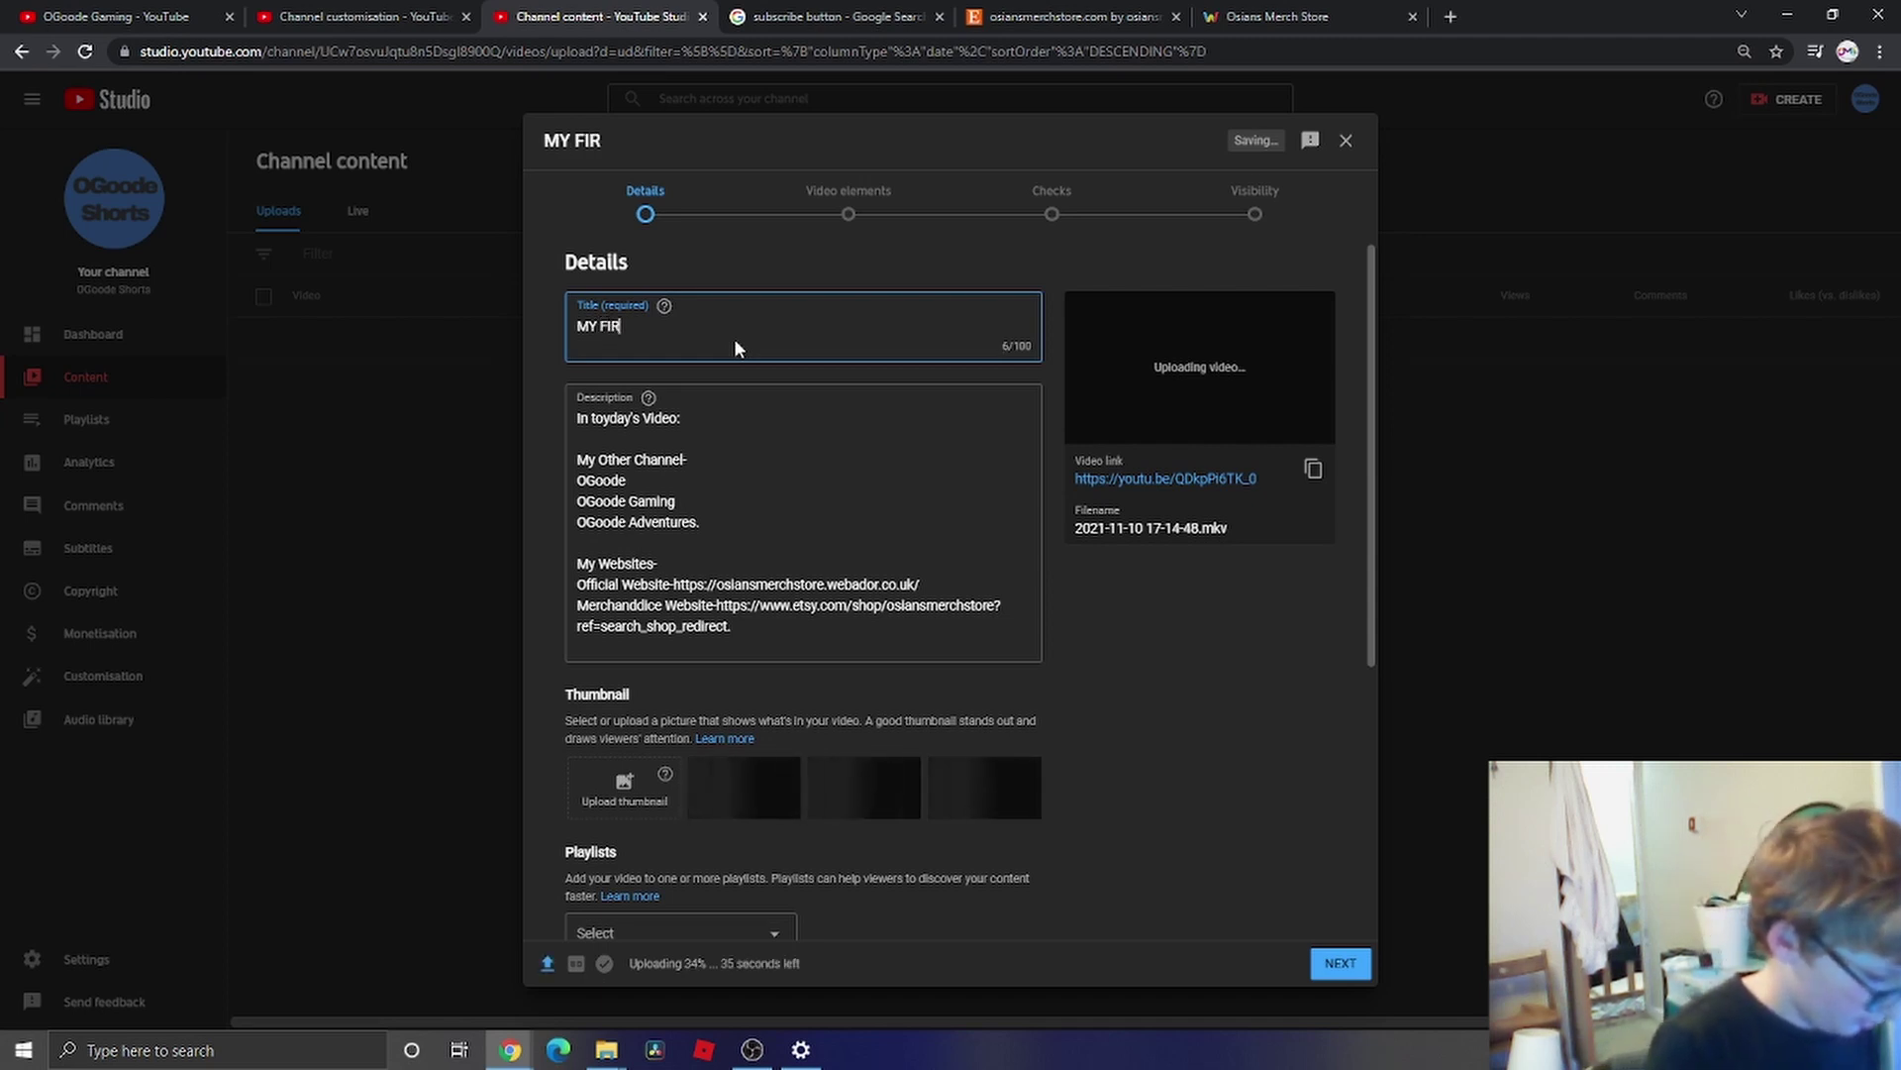
text(ST )
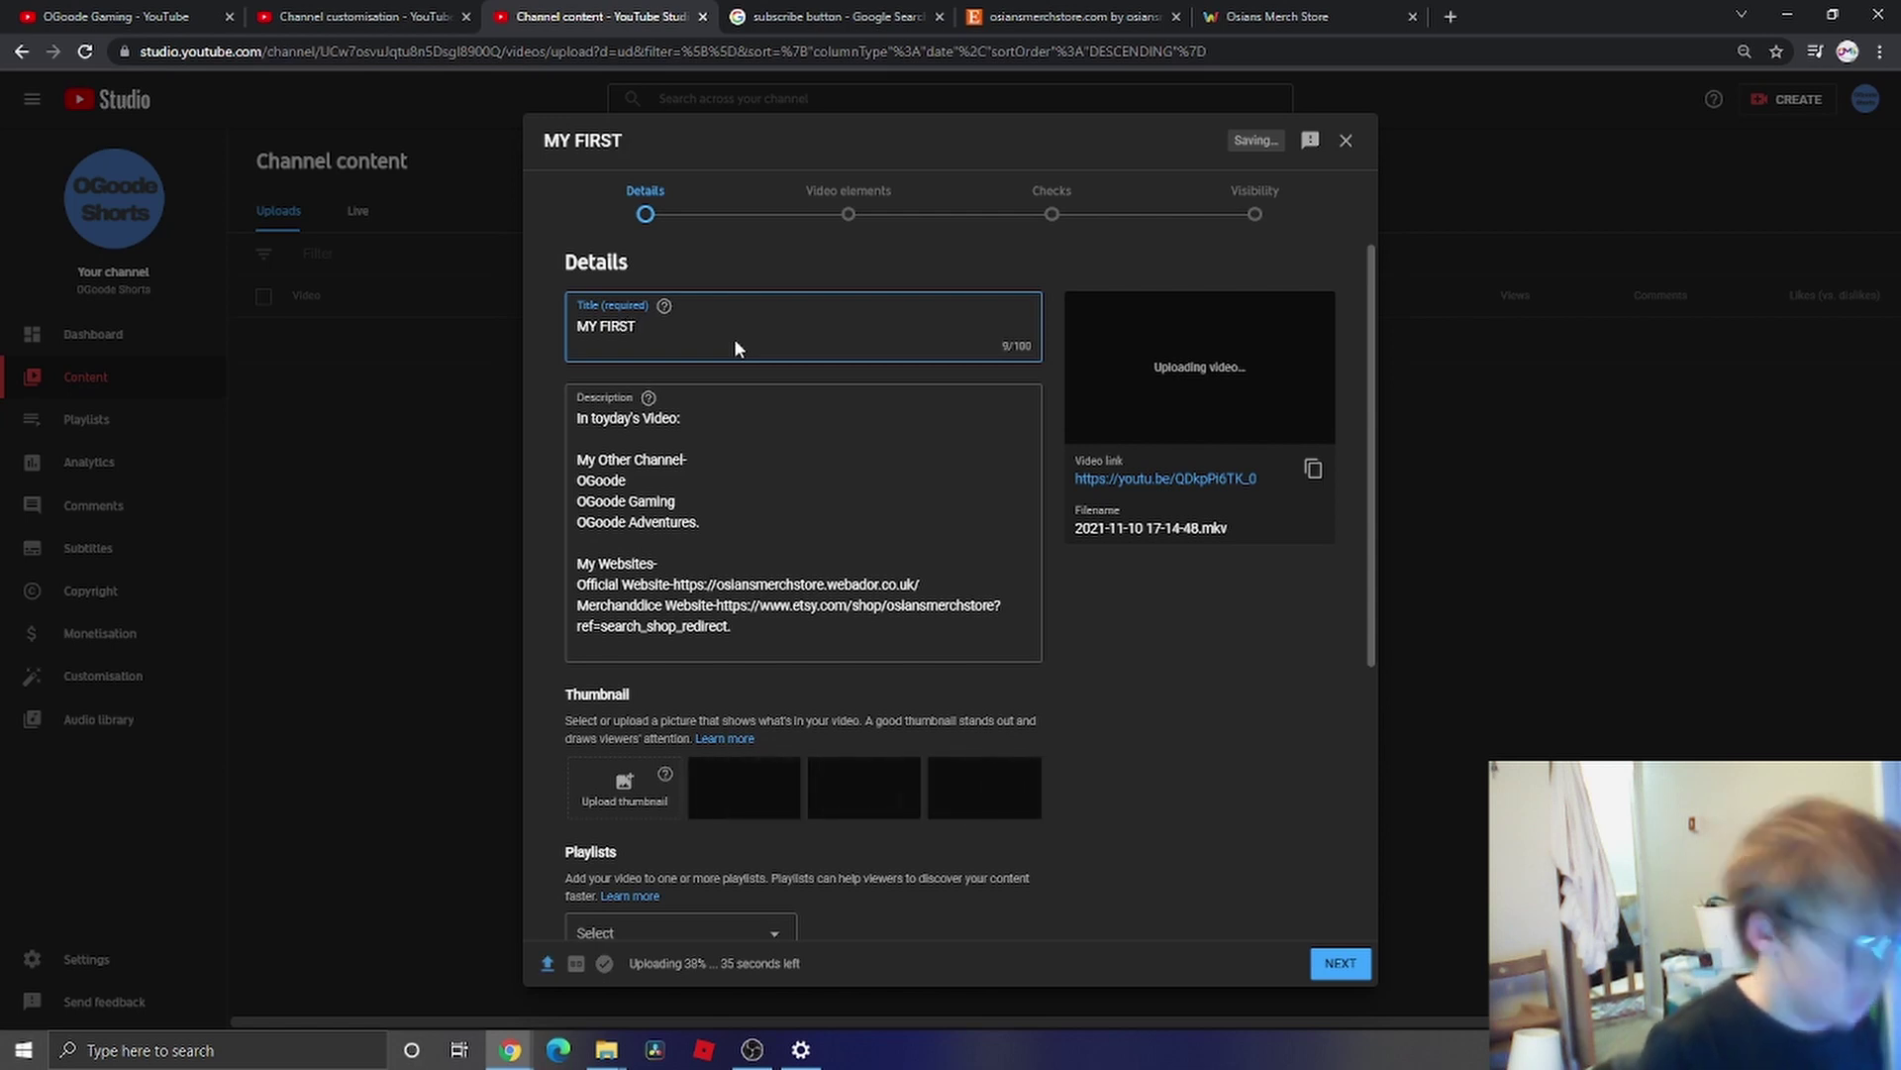
text(VIDEI)
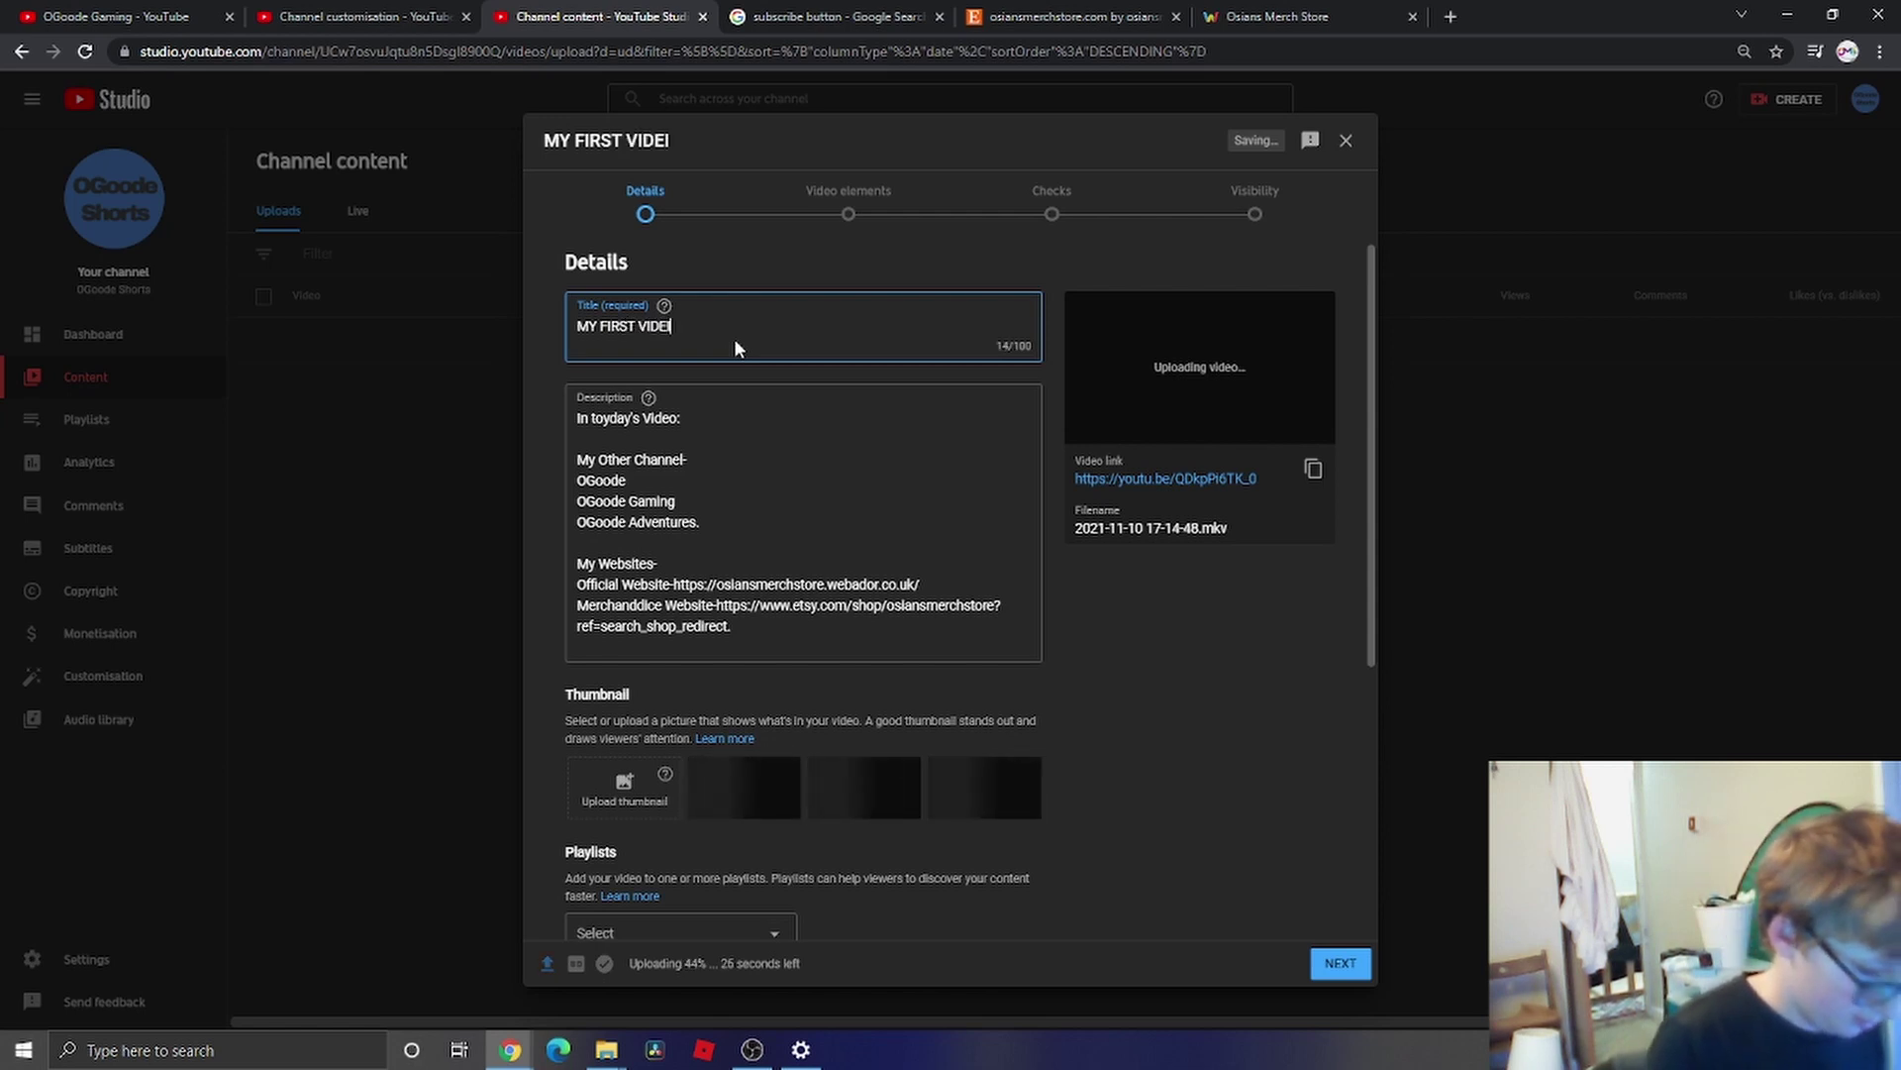
key(BackSpace)
text(O)
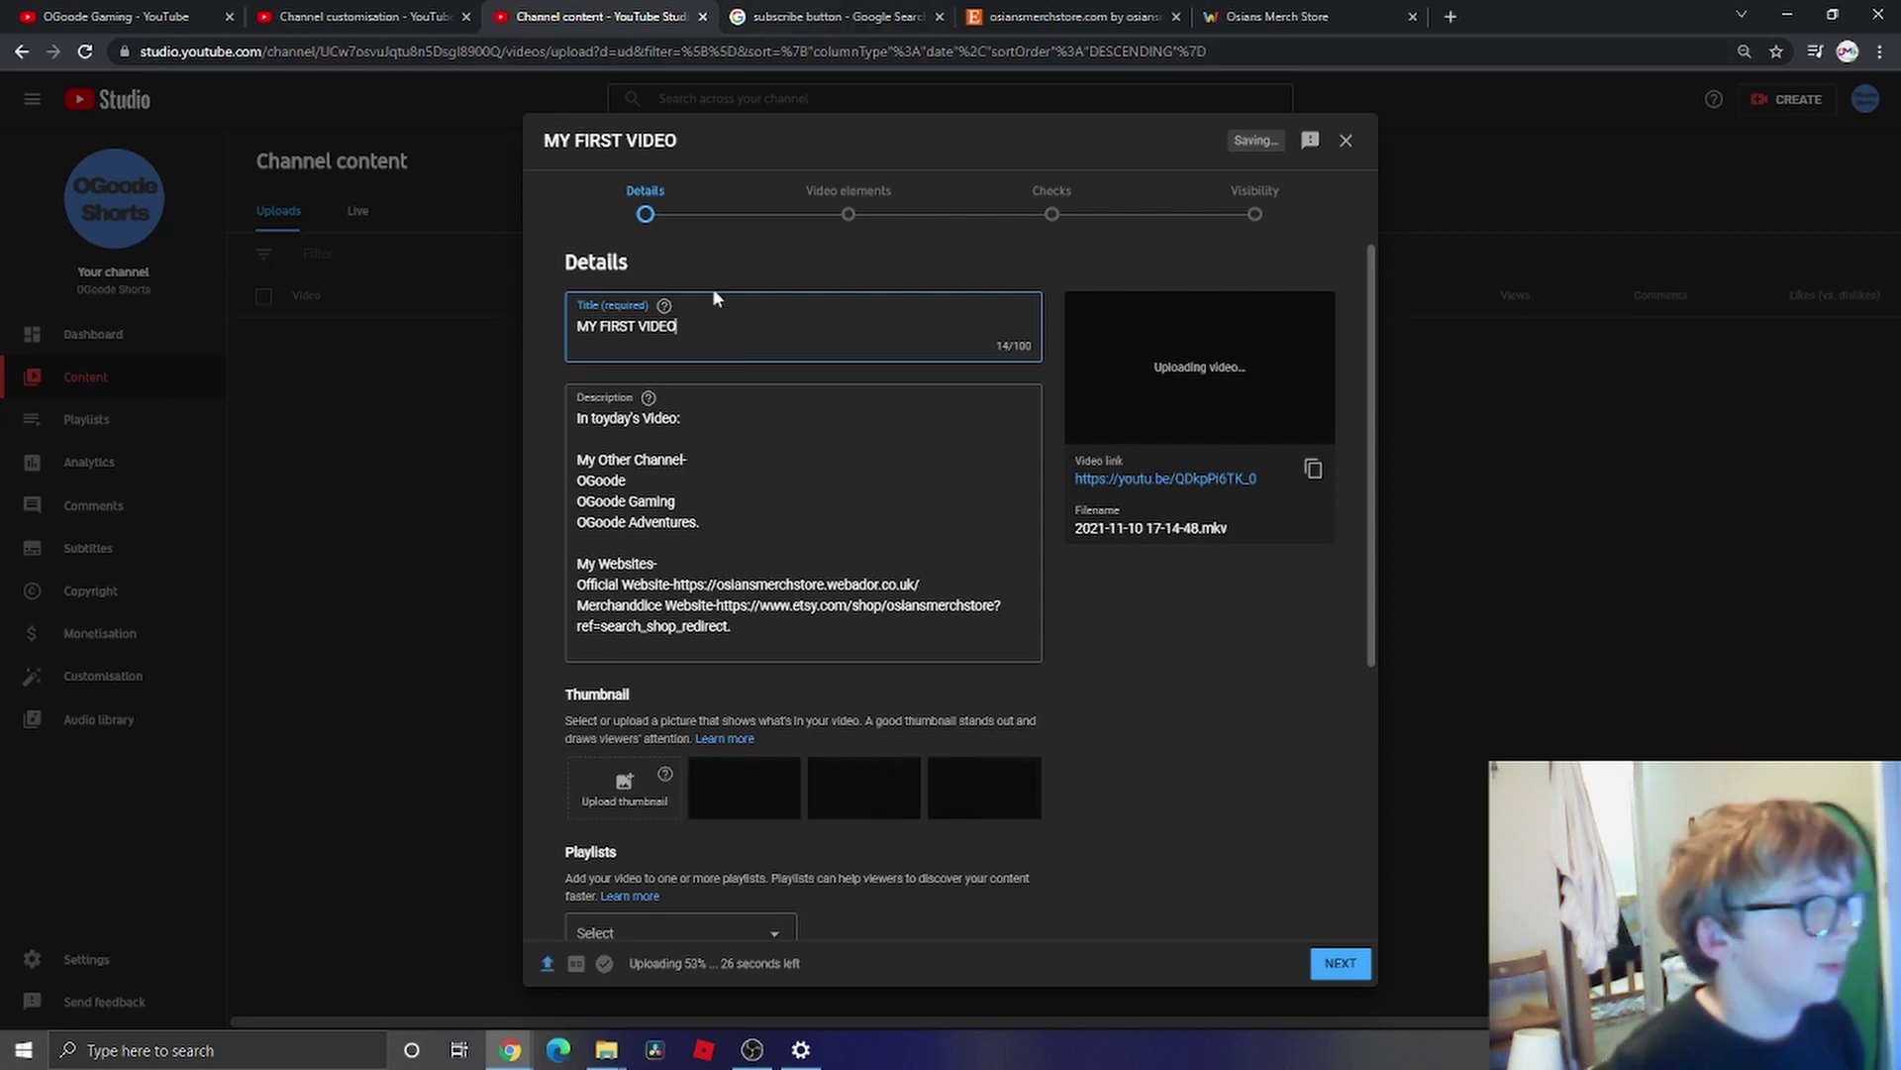
- Continue the description's first line with ': I'm' after 'In toyday's Video', removing stray text
click(702, 413)
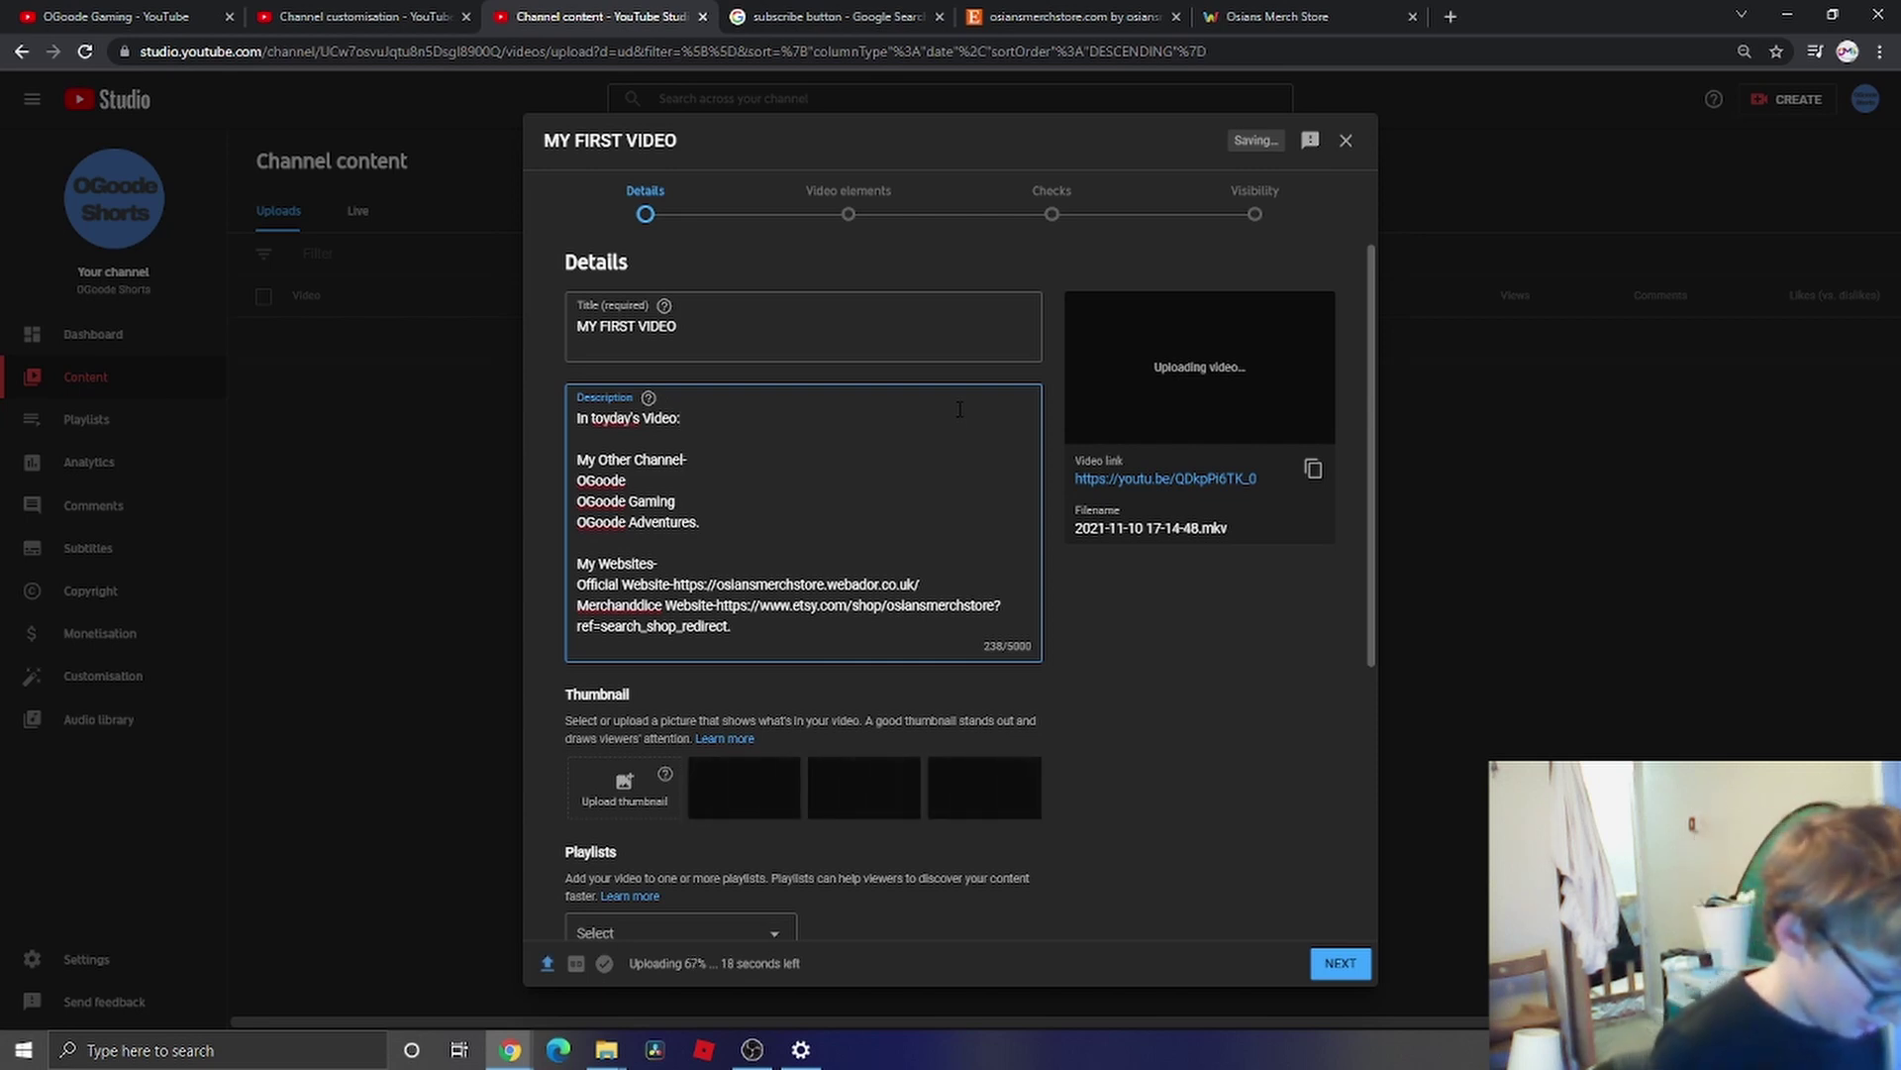
text(M)
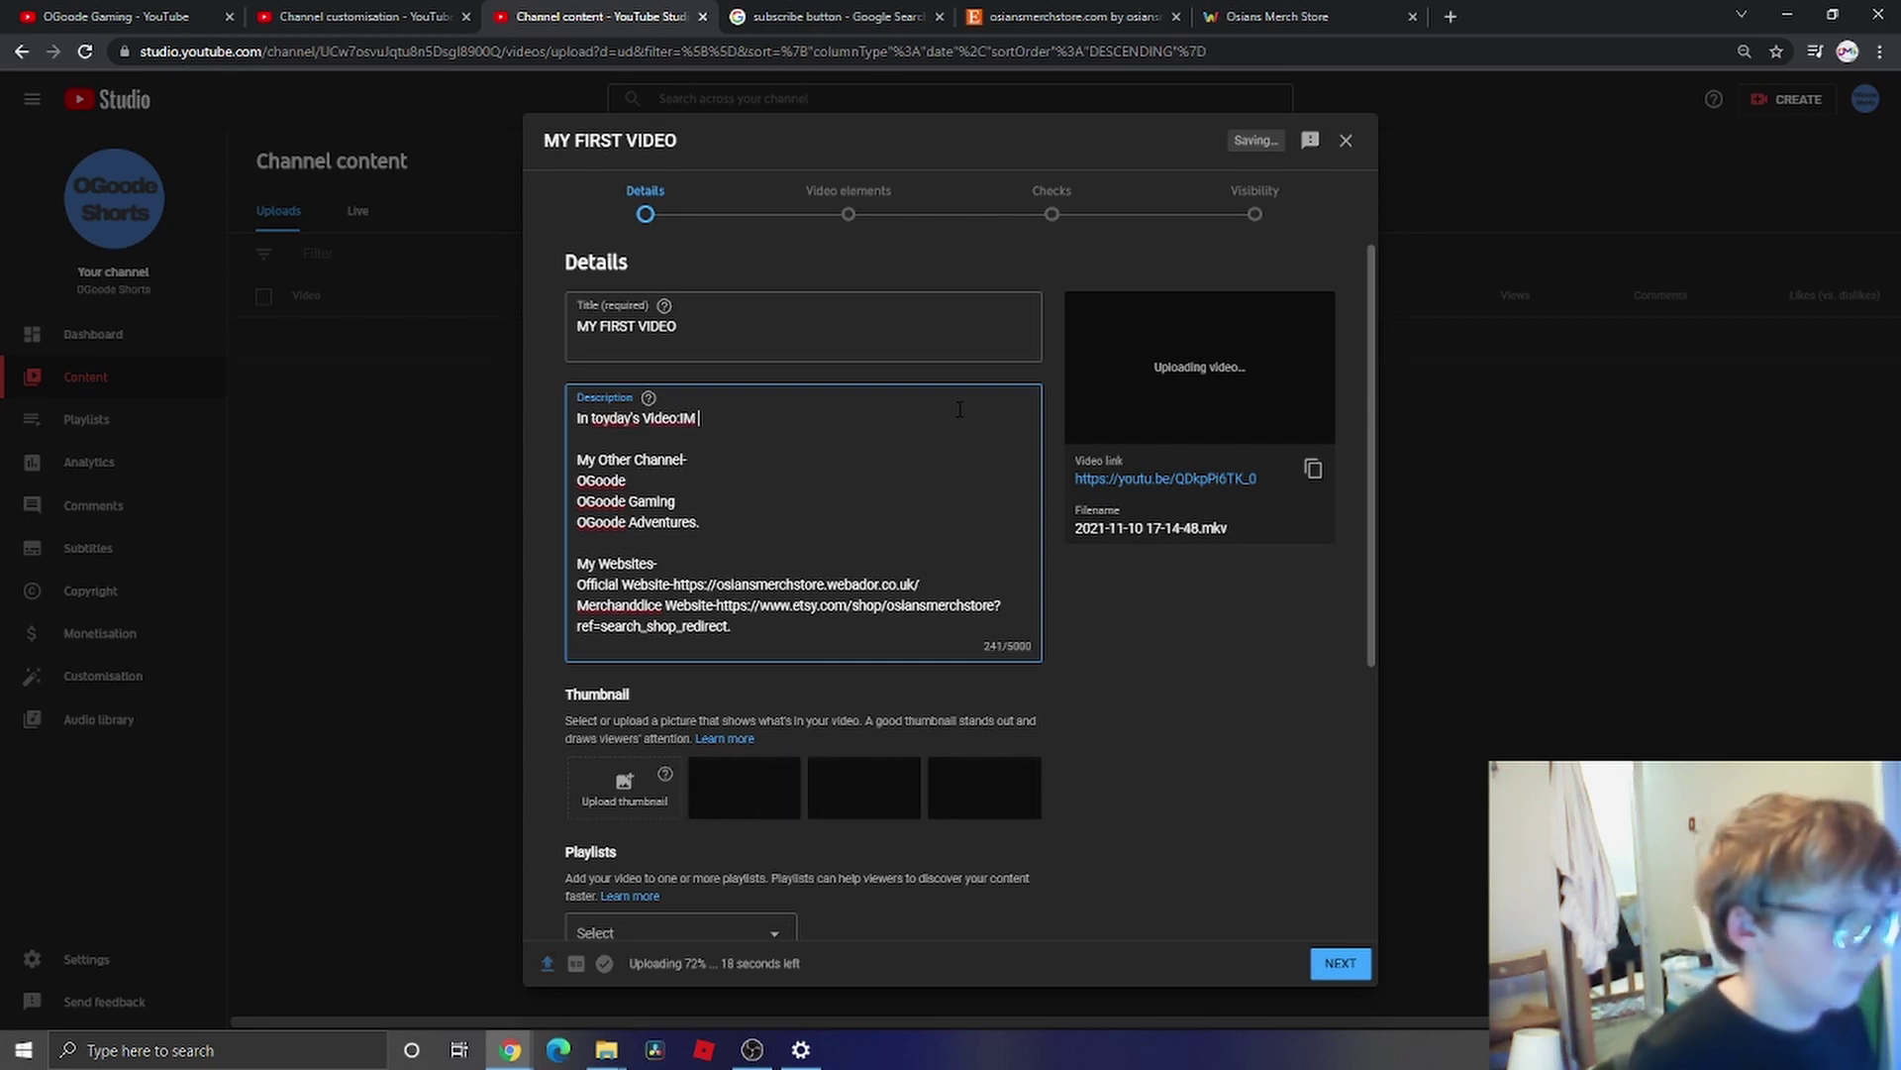
key(BackSpace)
key(BackSpace)
key(BackSpace)
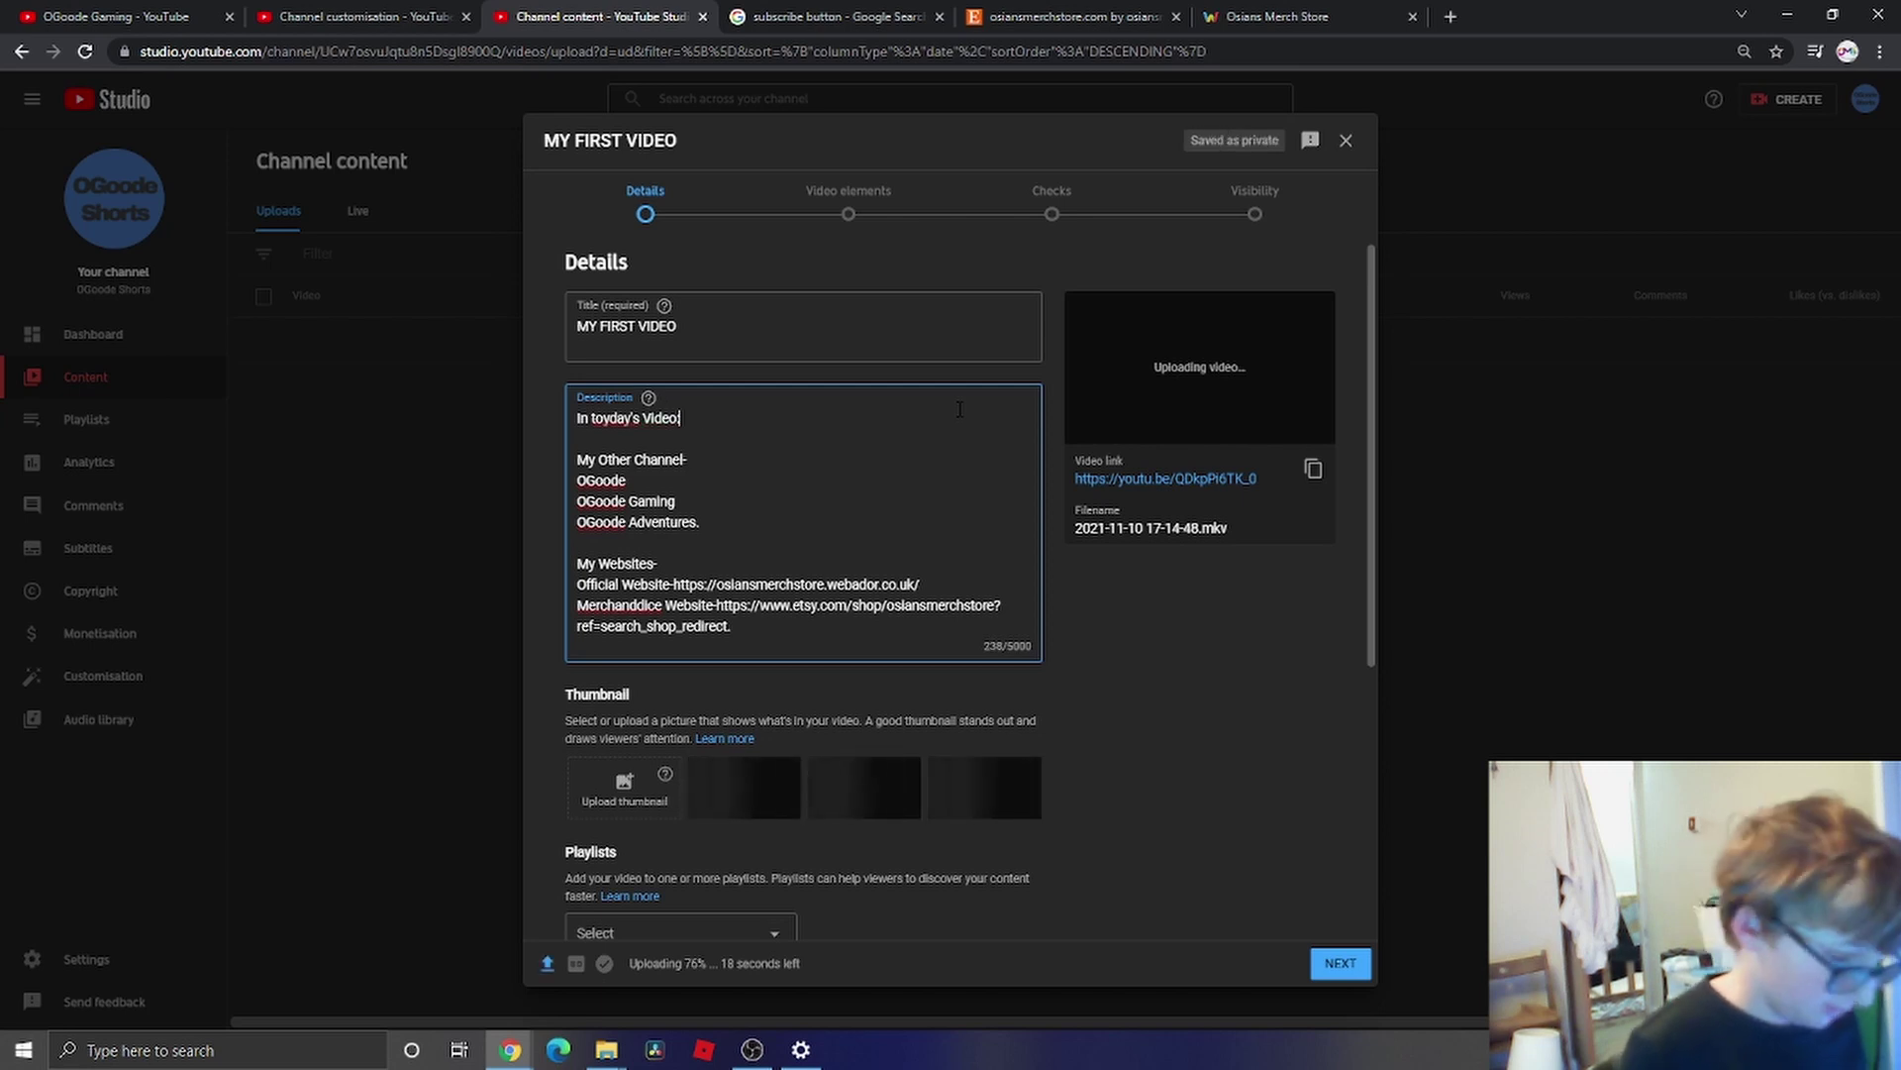
text(I'm)
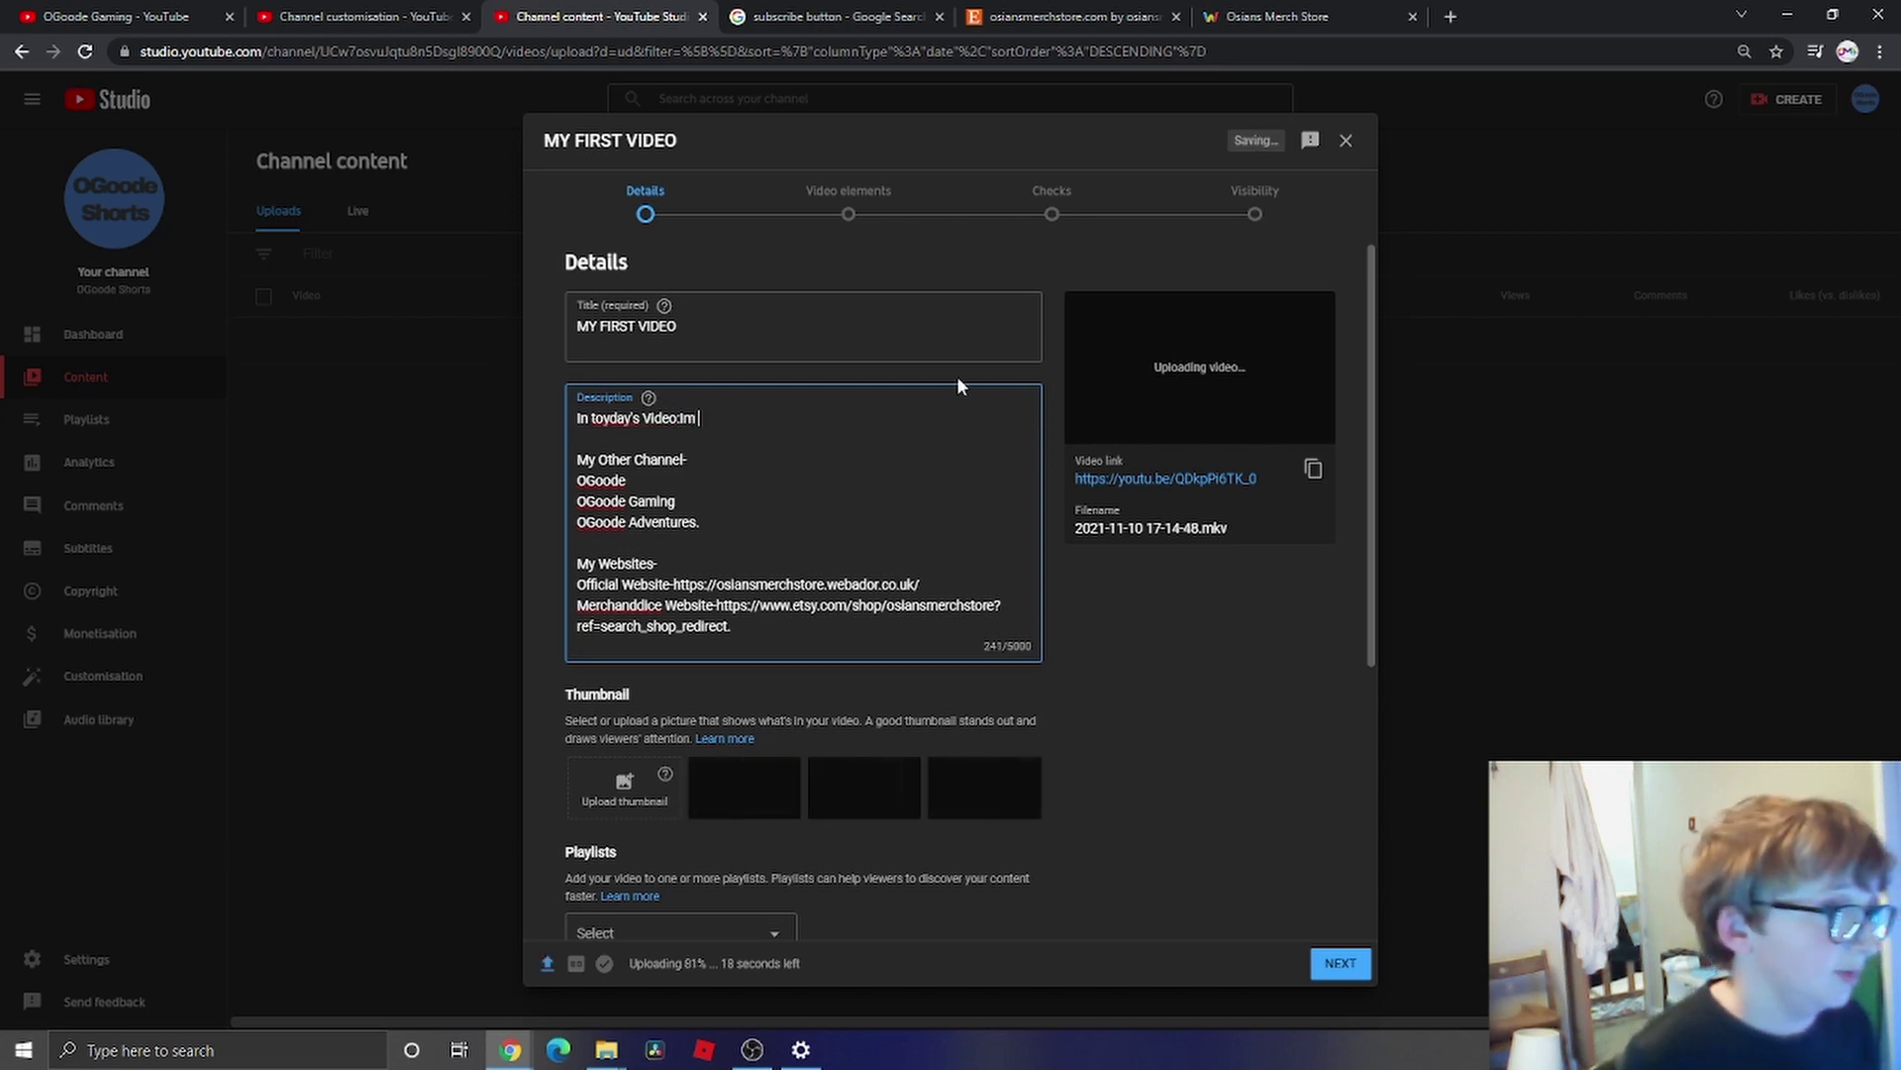
right_click(683, 418)
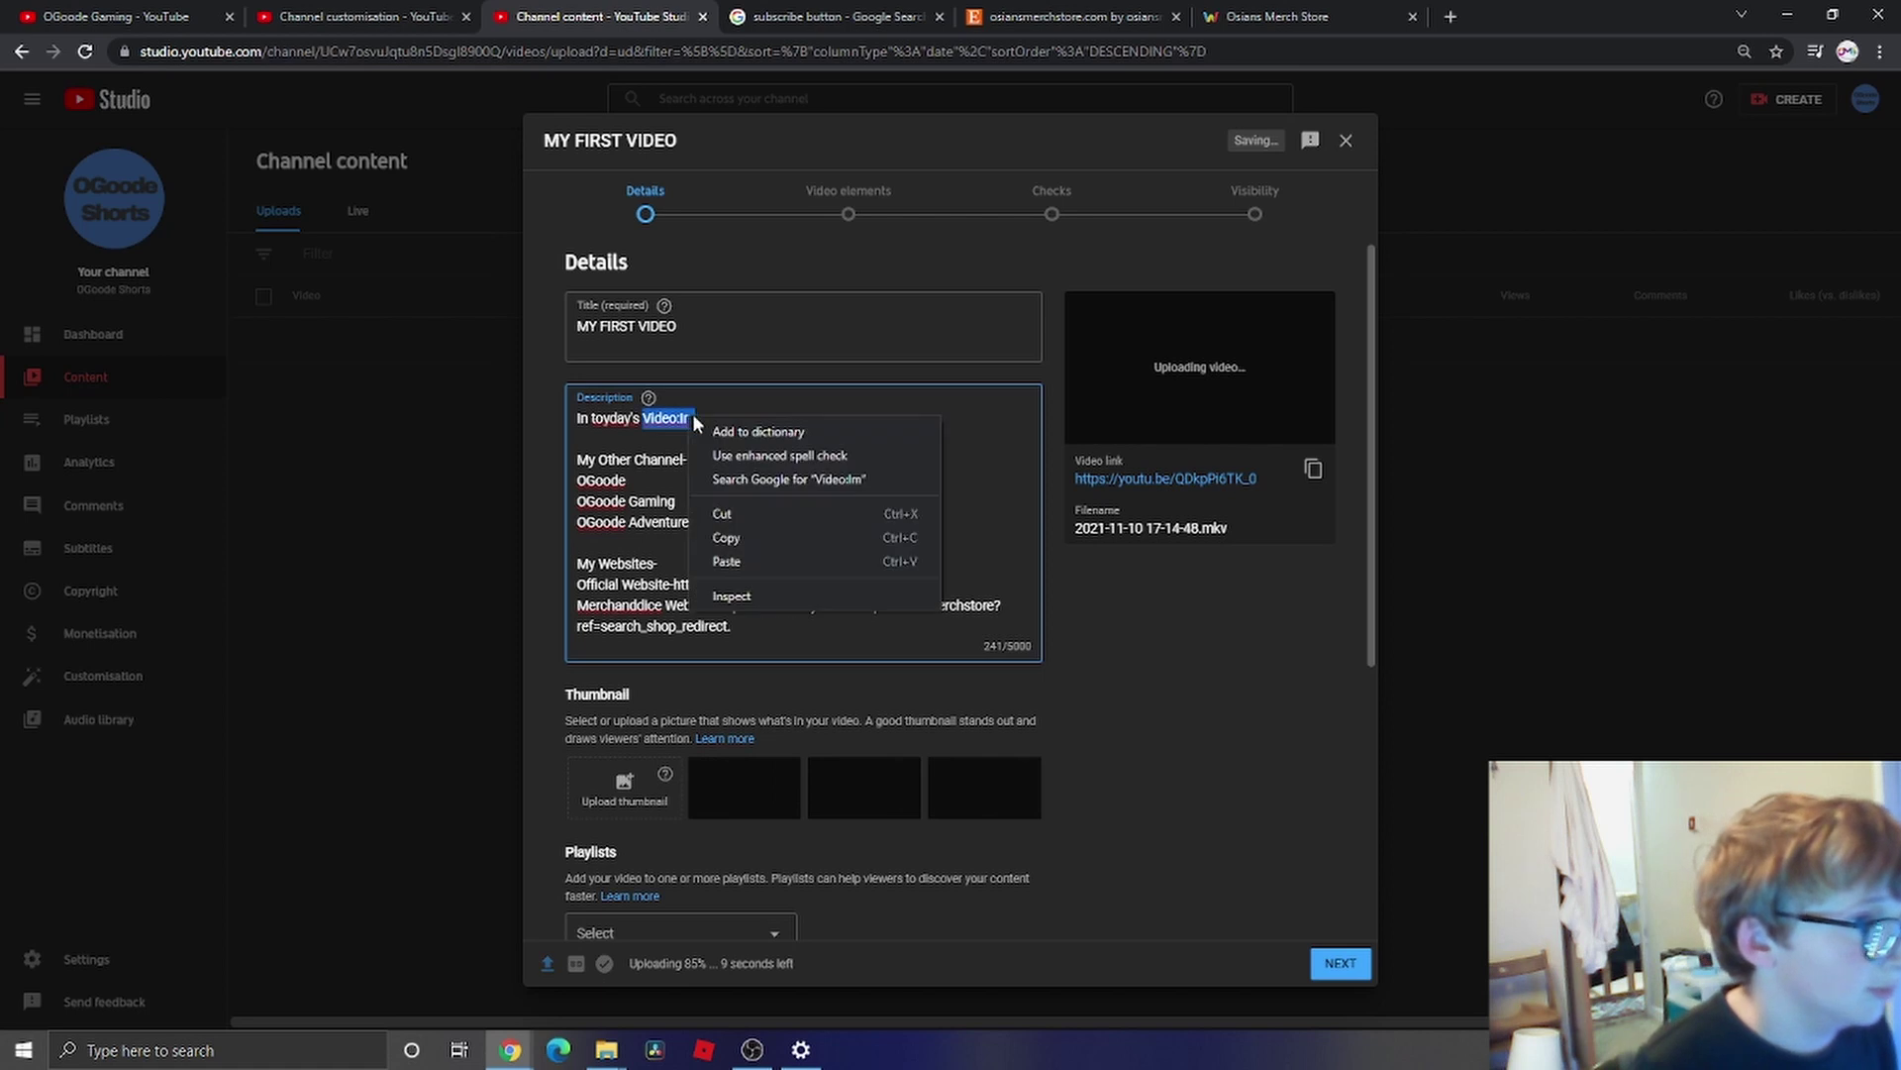
right_click(684, 420)
click(682, 417)
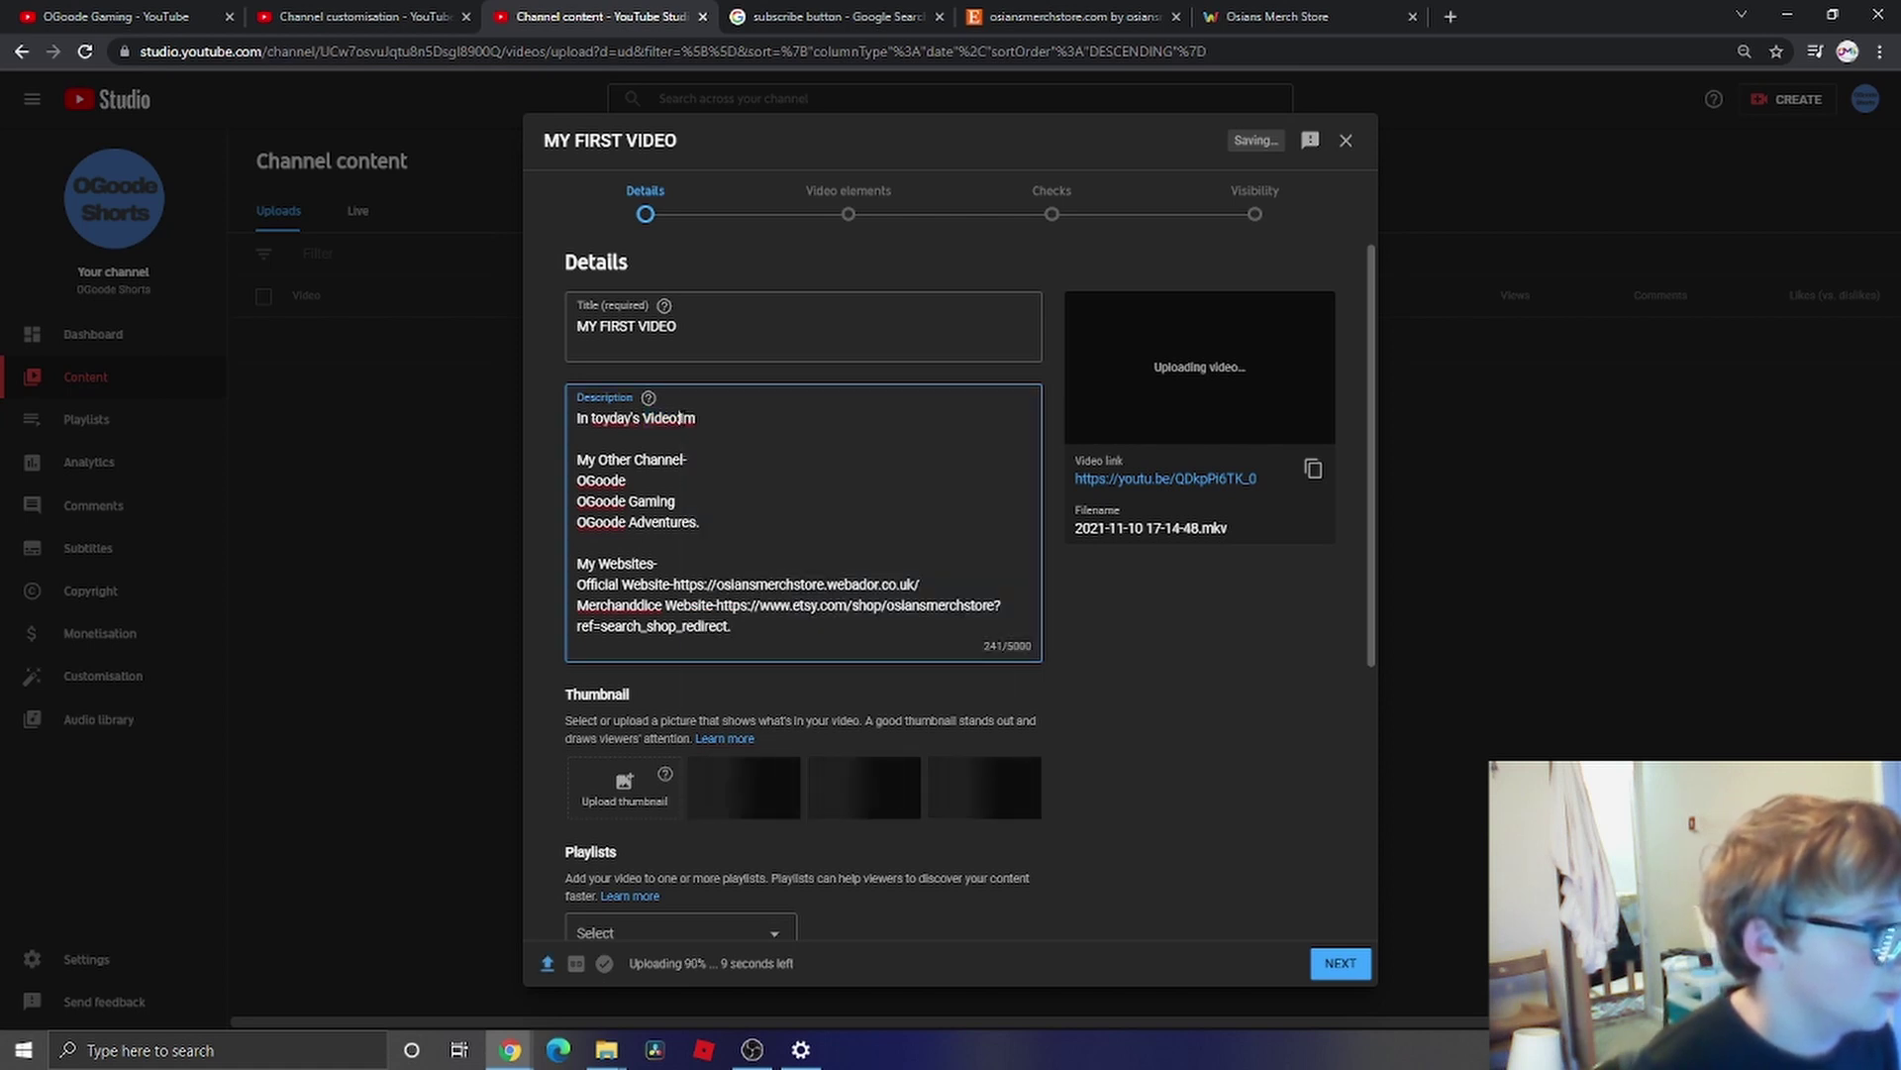
double_click(669, 418)
click(697, 418)
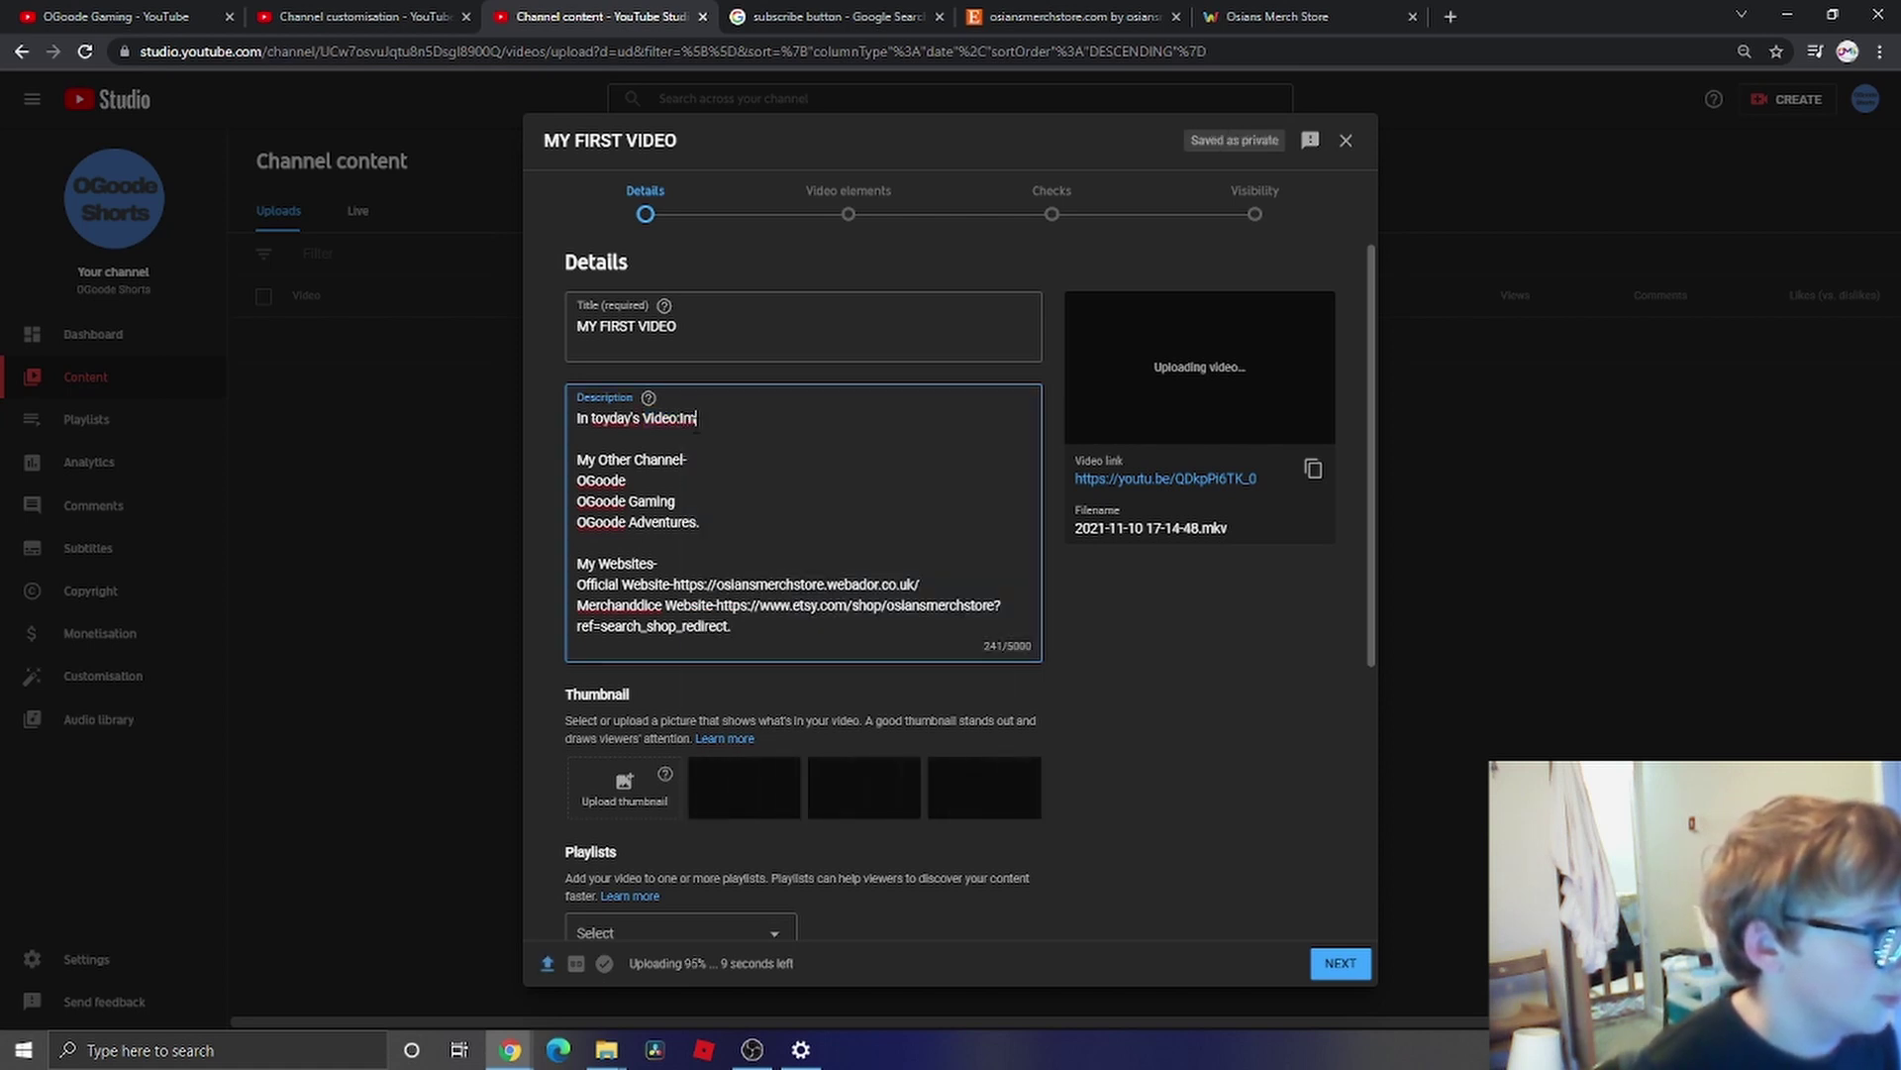
drag(697, 418, 680, 418)
right_click(693, 422)
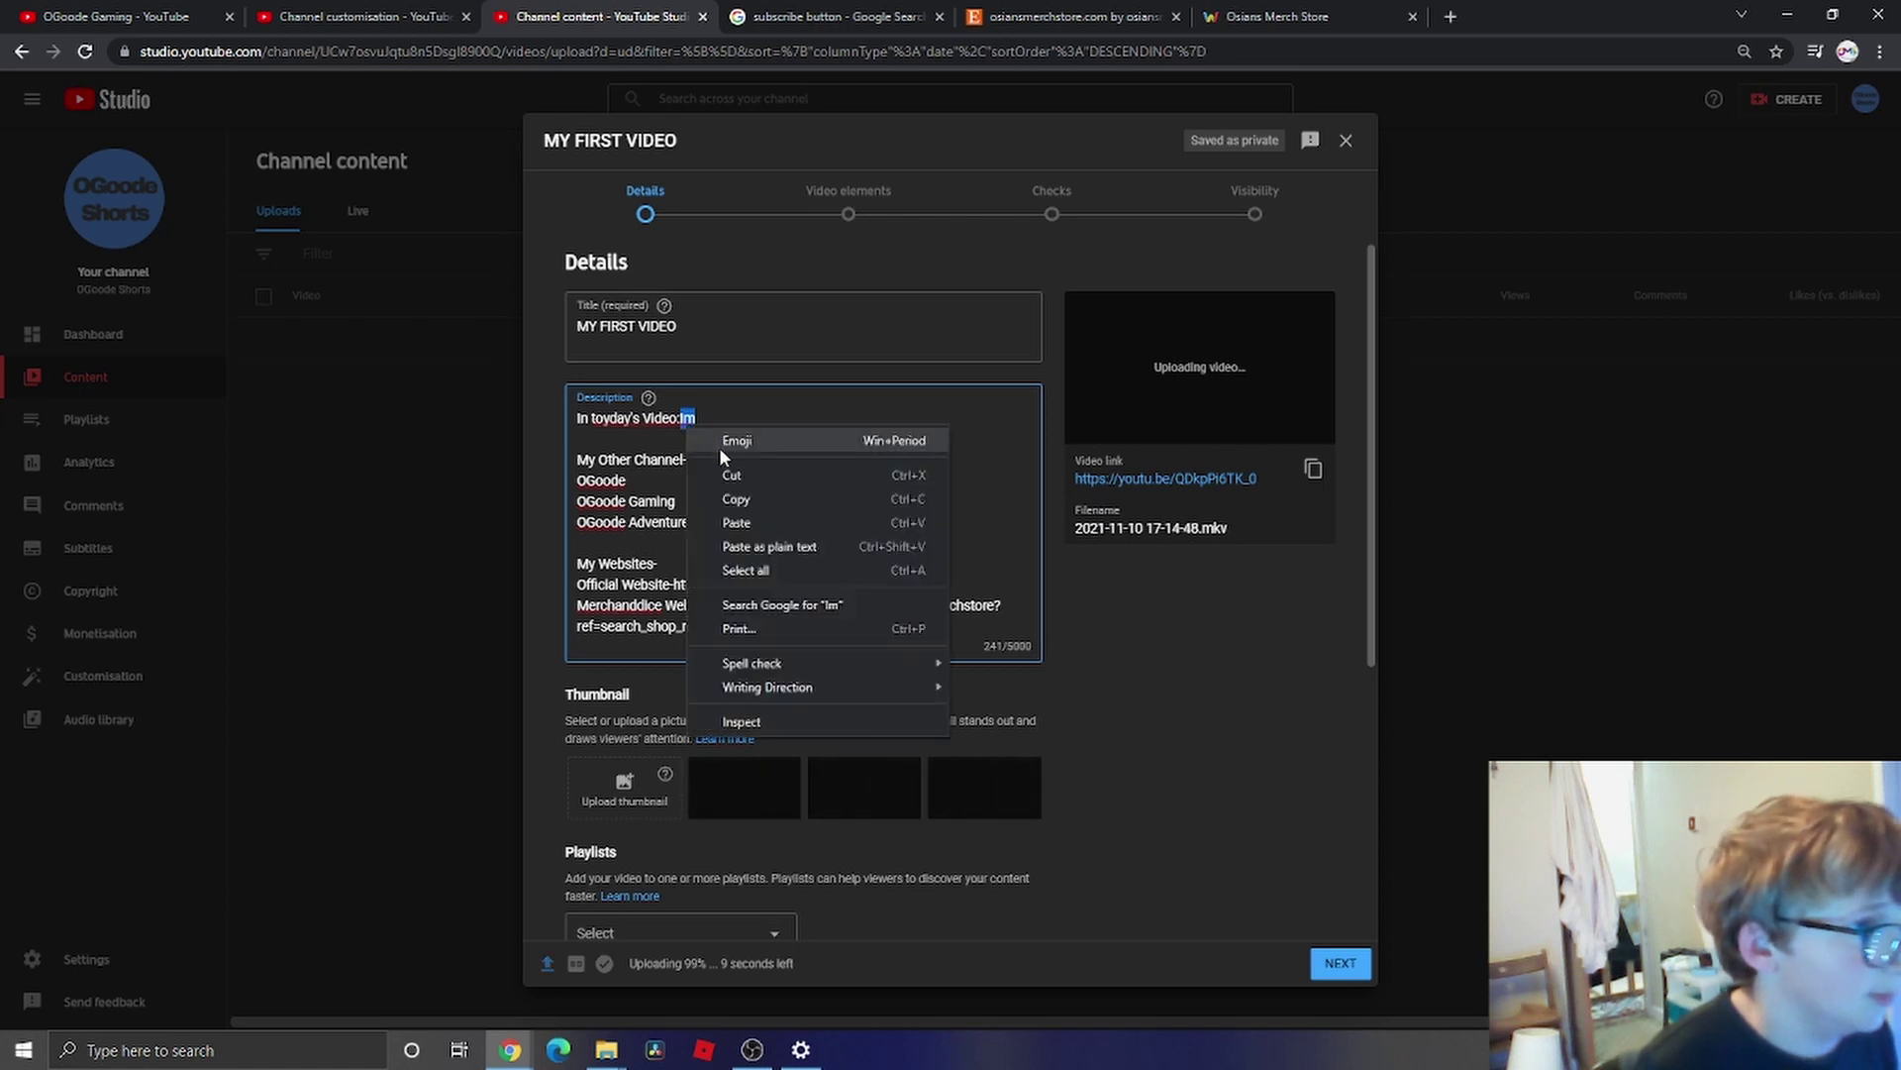
click(726, 414)
key(BackSpace)
key(BackSpace)
key(BackSpace)
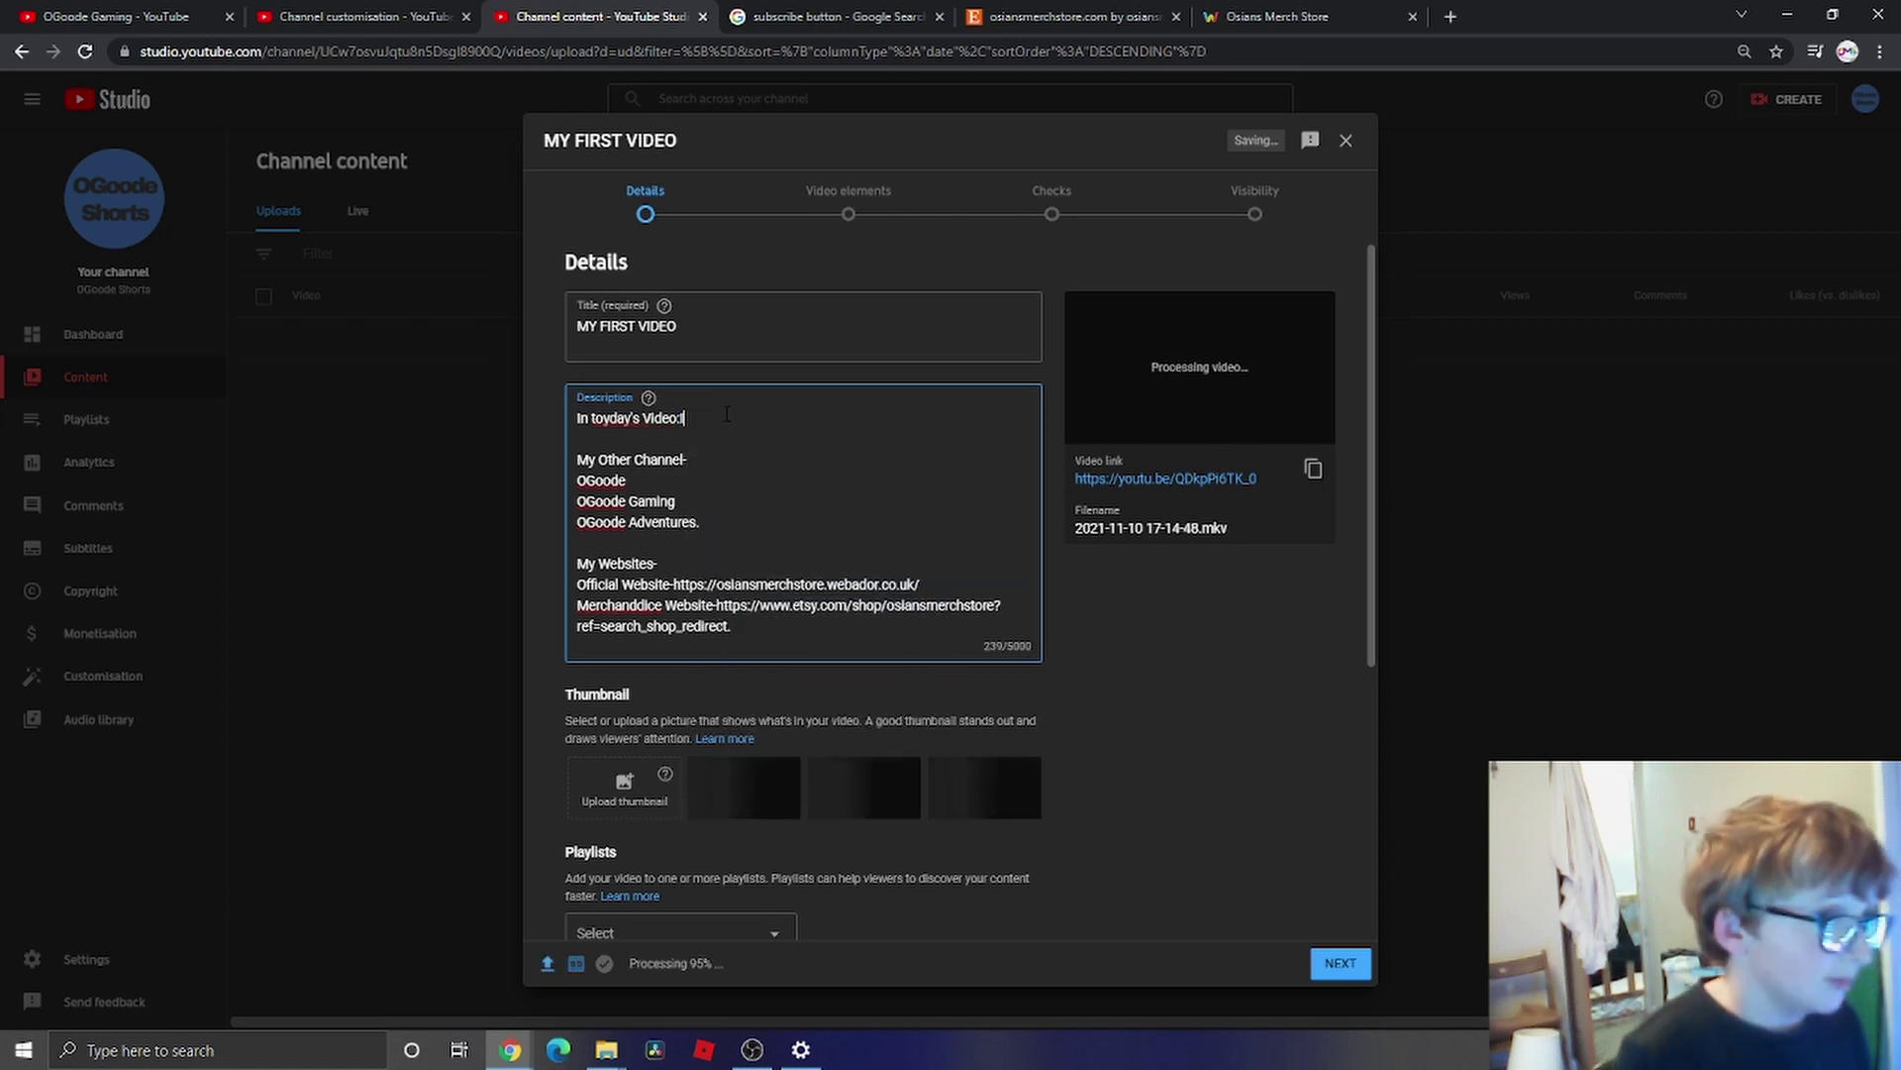
text(:)
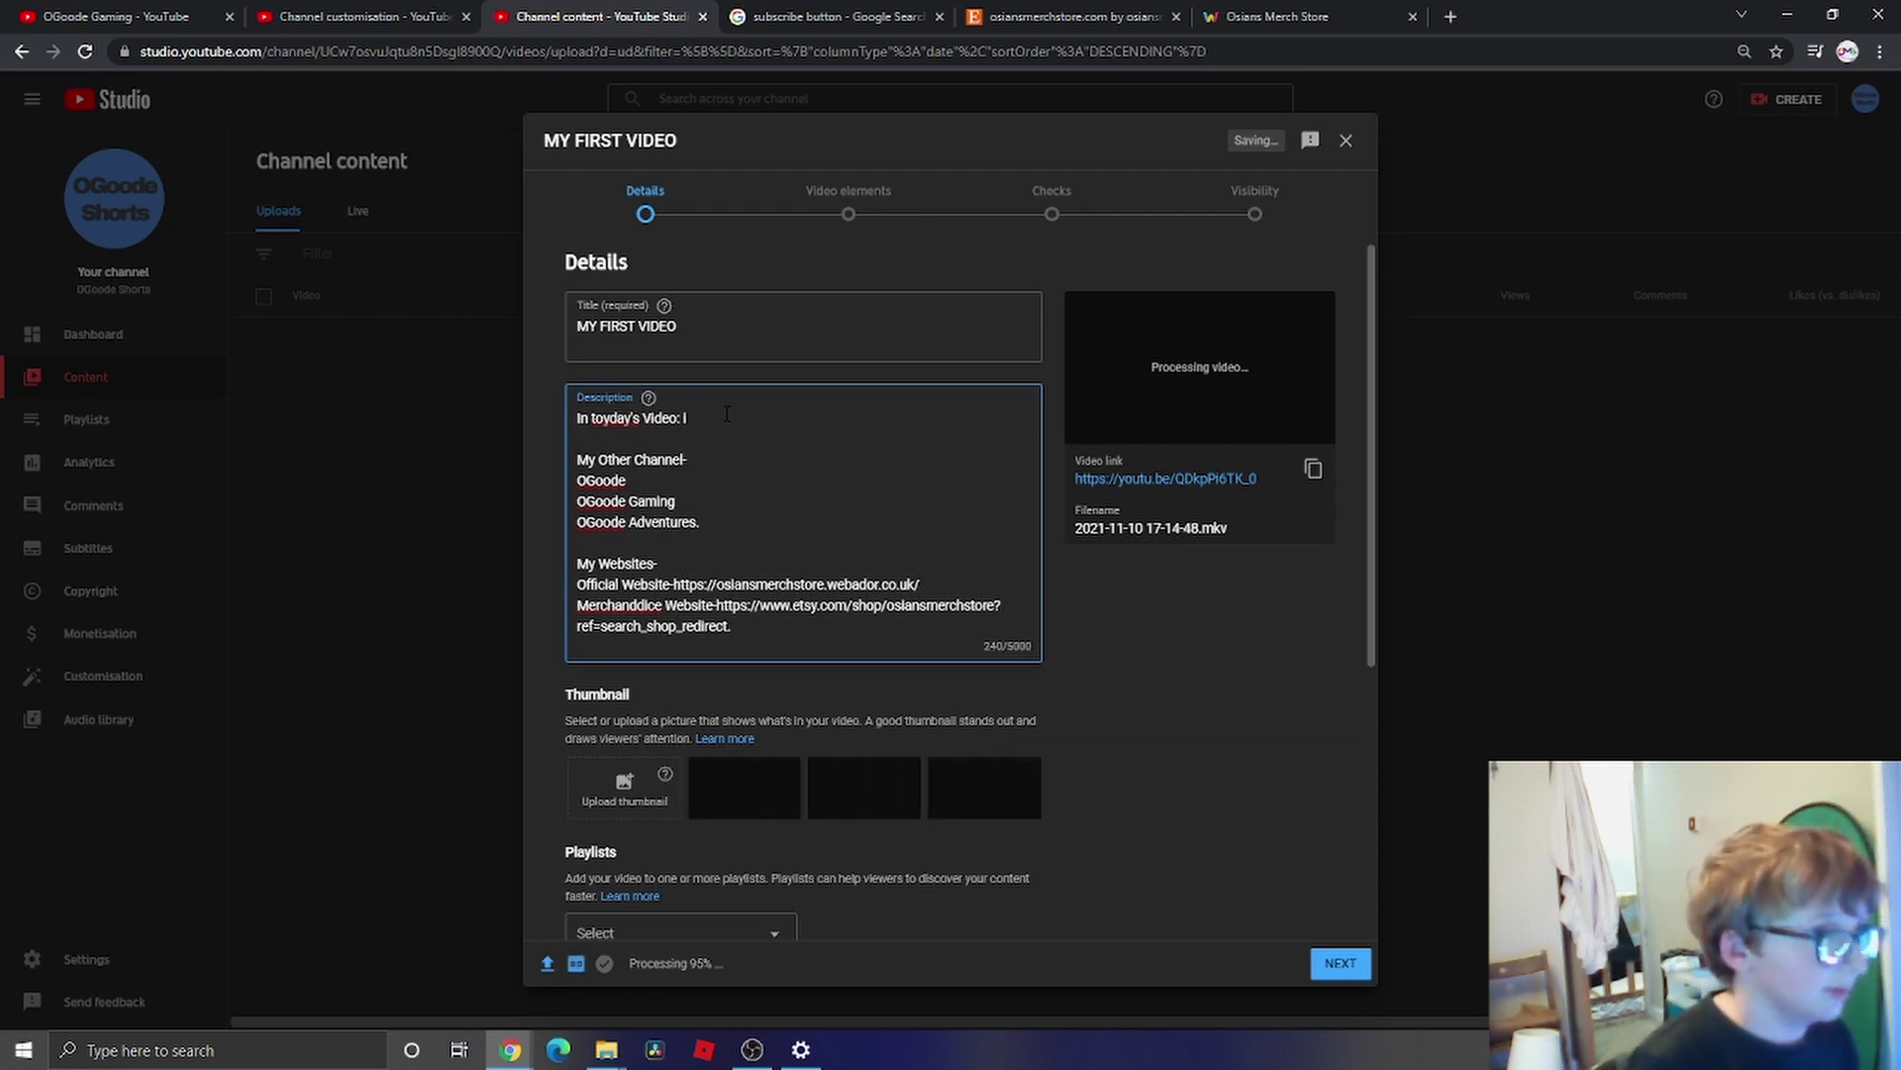
text( I'm)
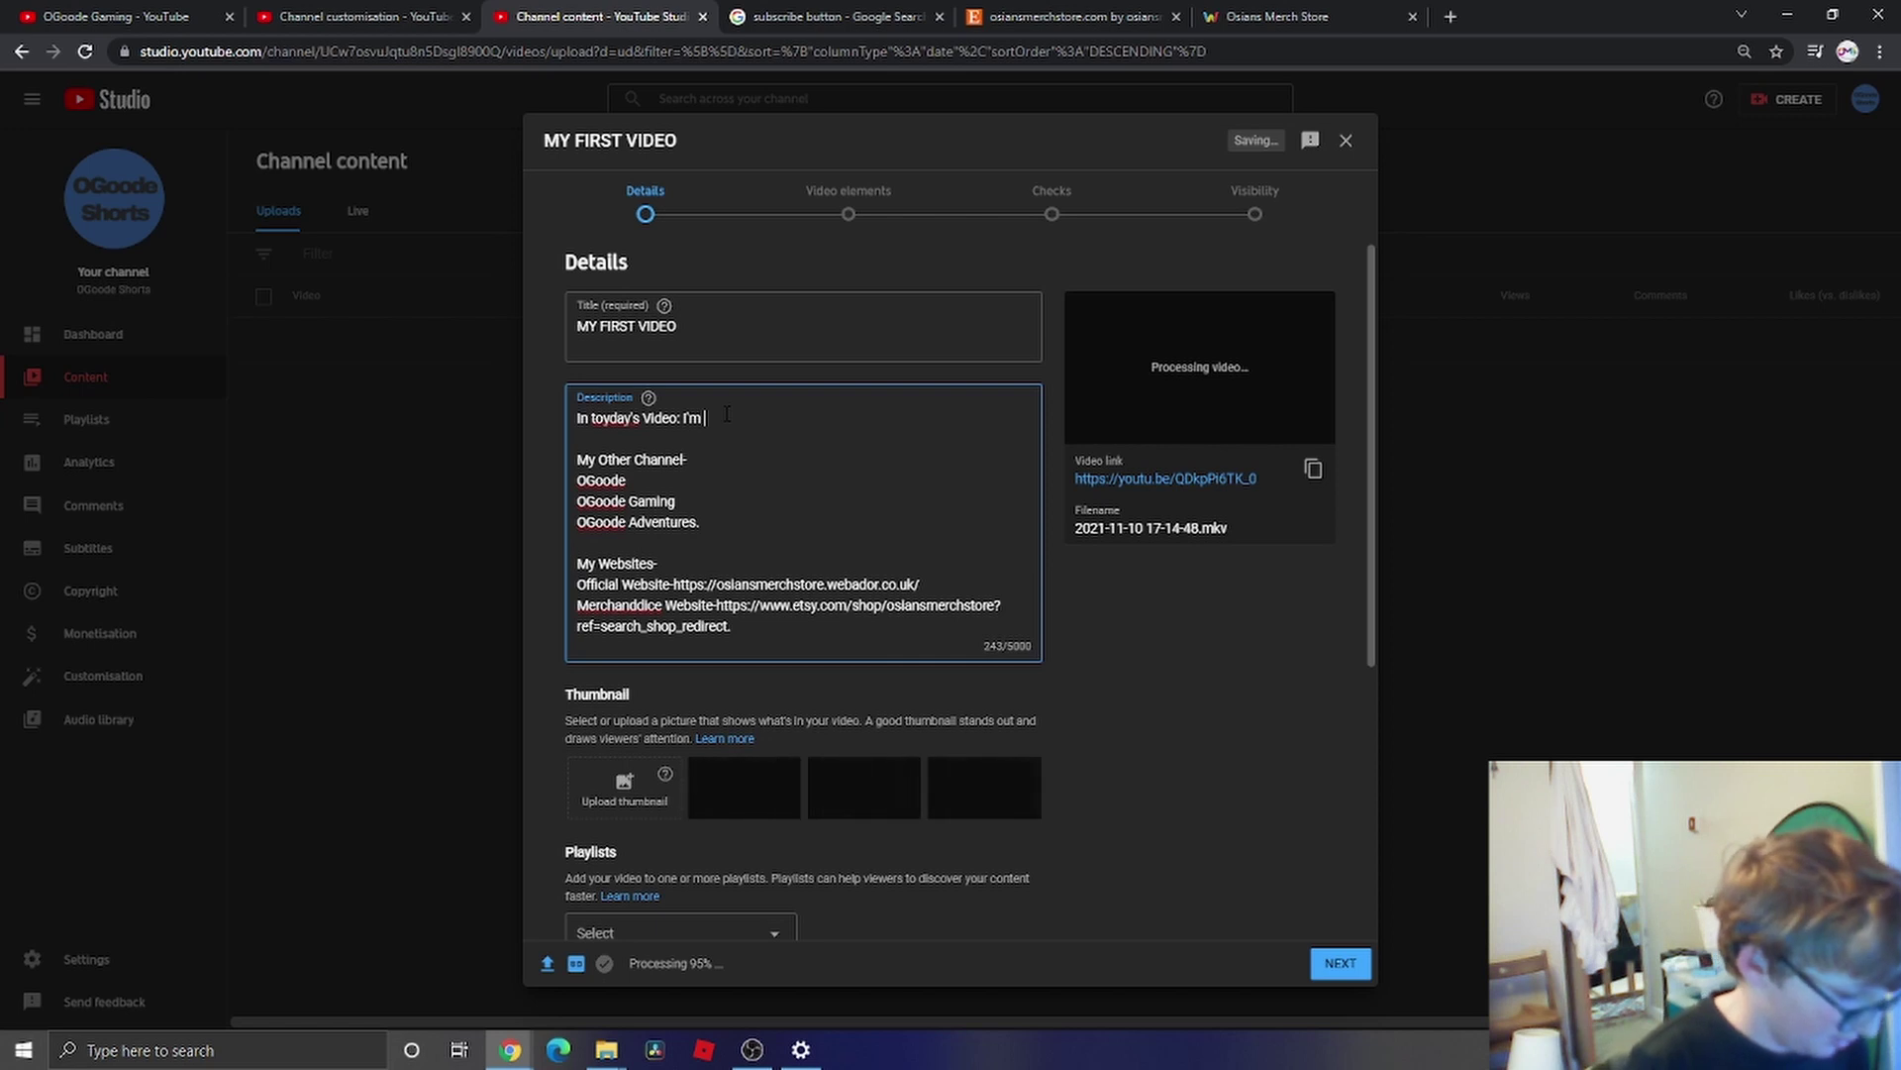
- Add 'teaching' after I'm, correcting the typo 'teching' with the spelling suggestion
text(teching)
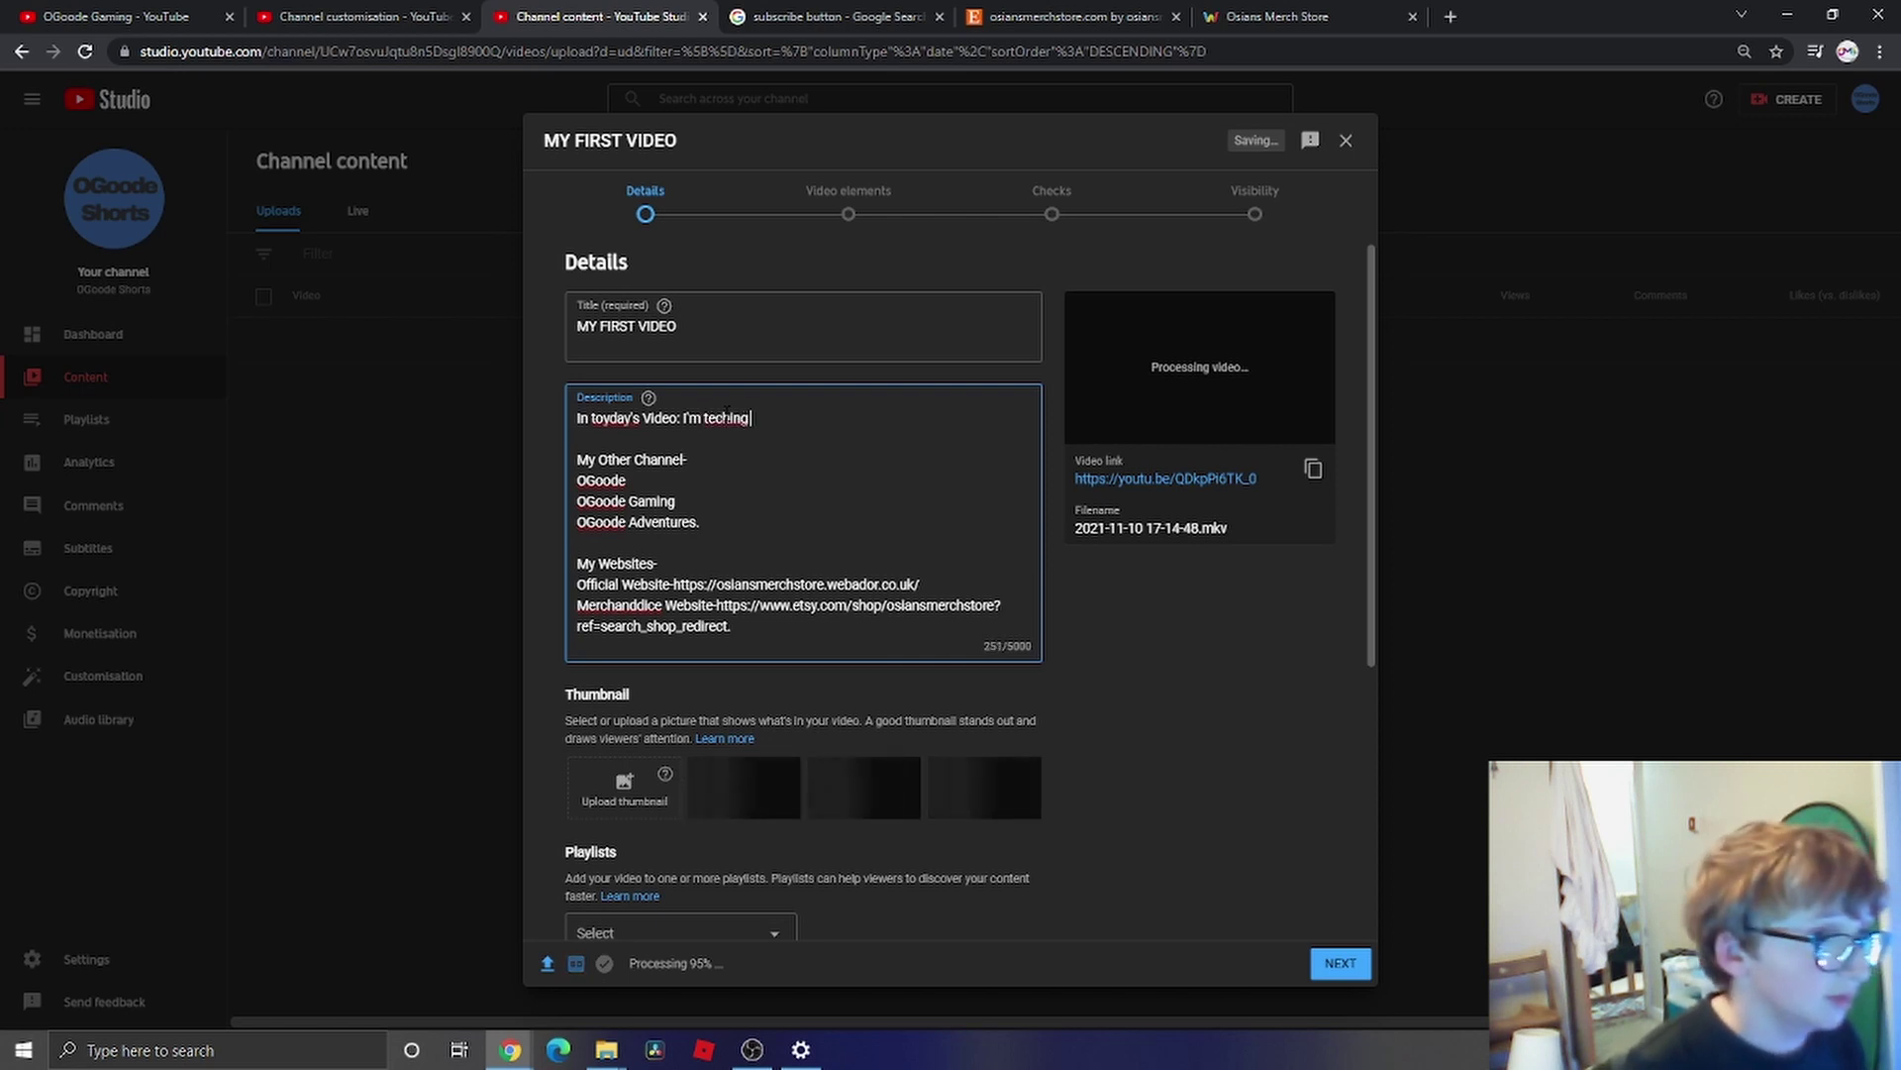
right_click(733, 421)
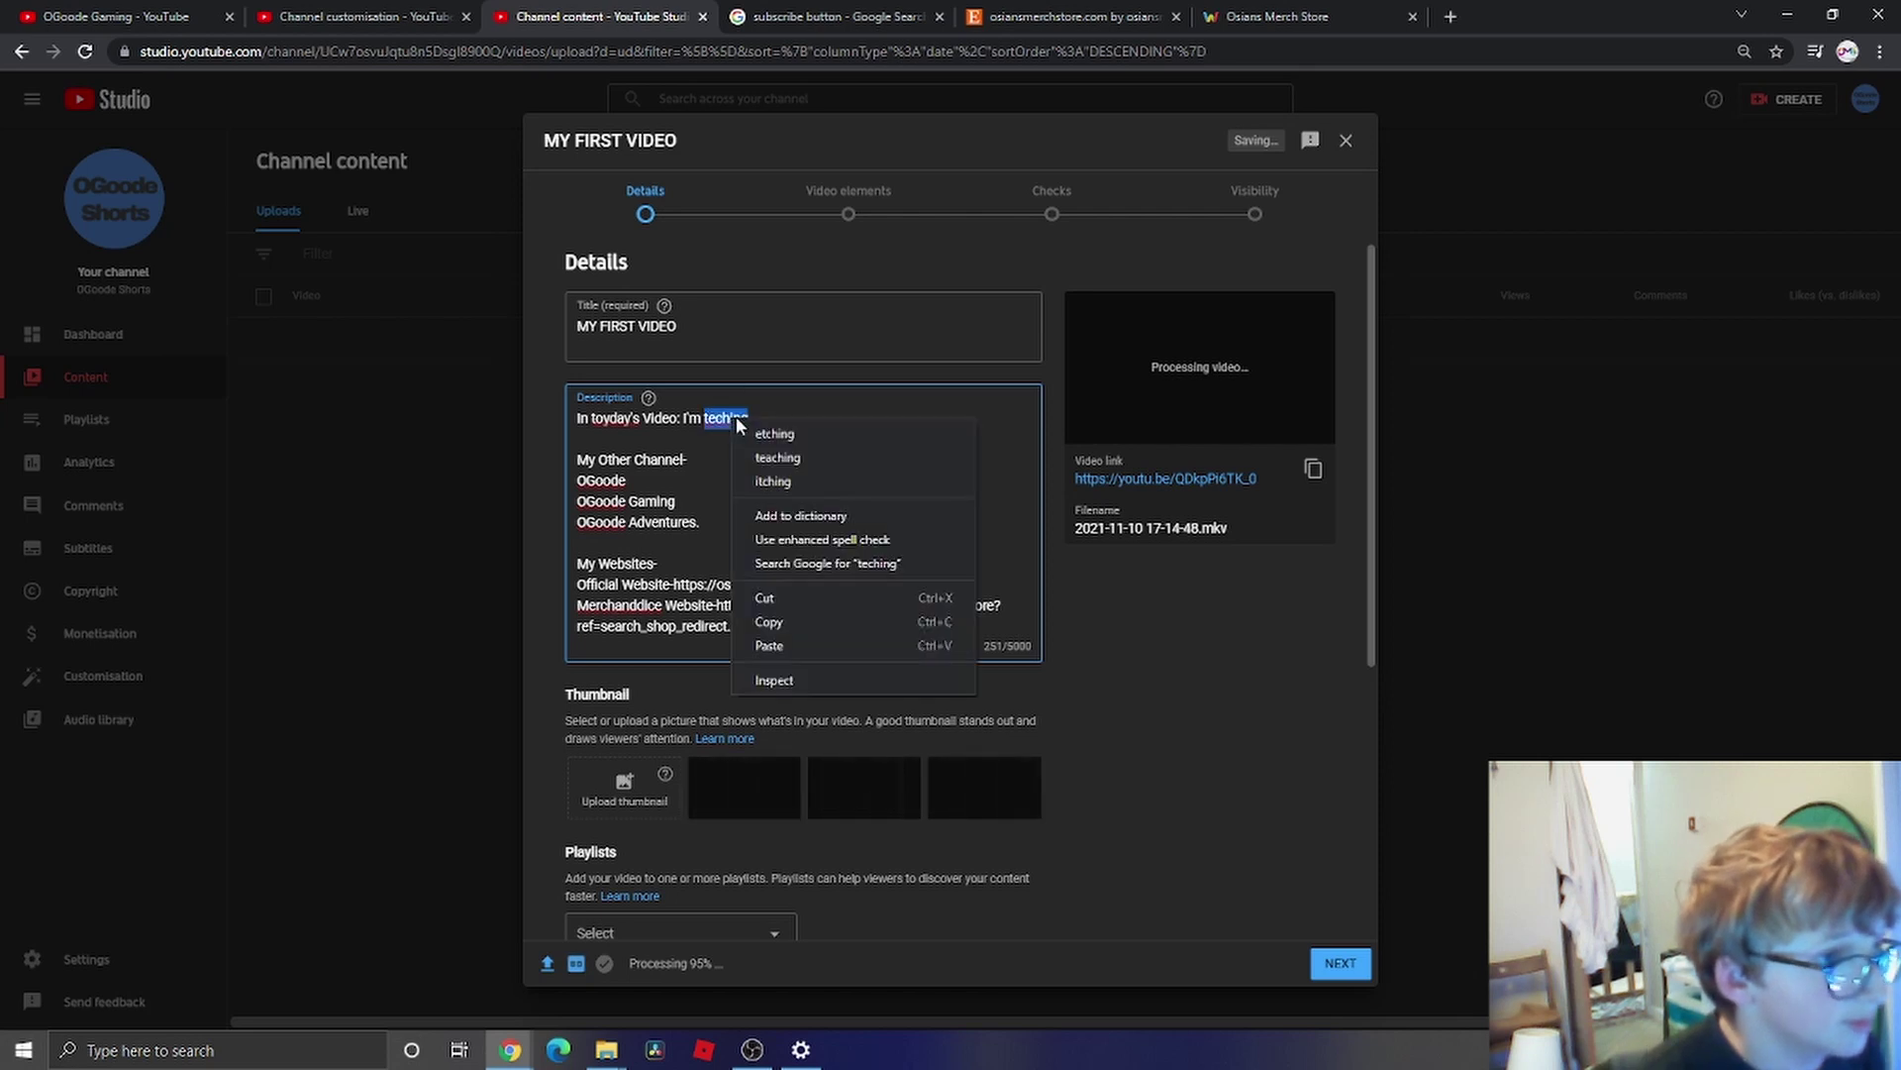
click(778, 458)
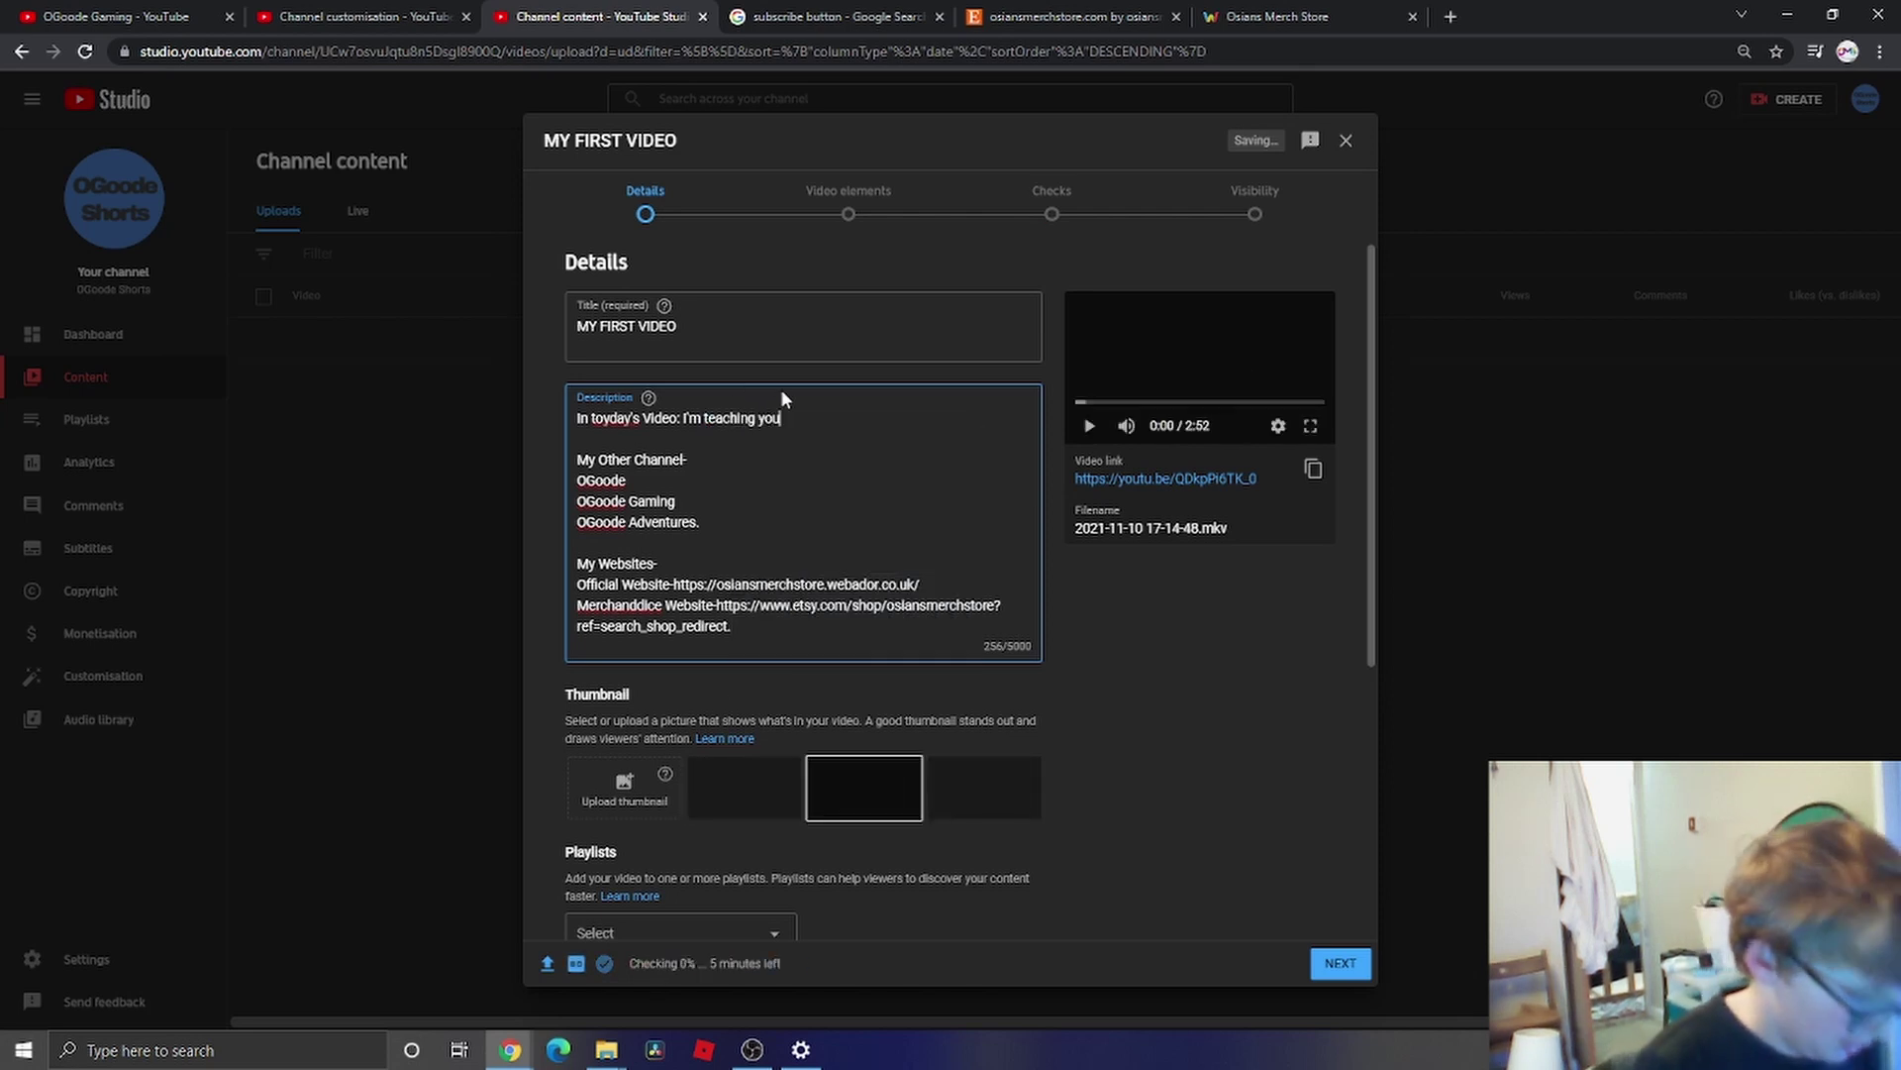
click(1114, 578)
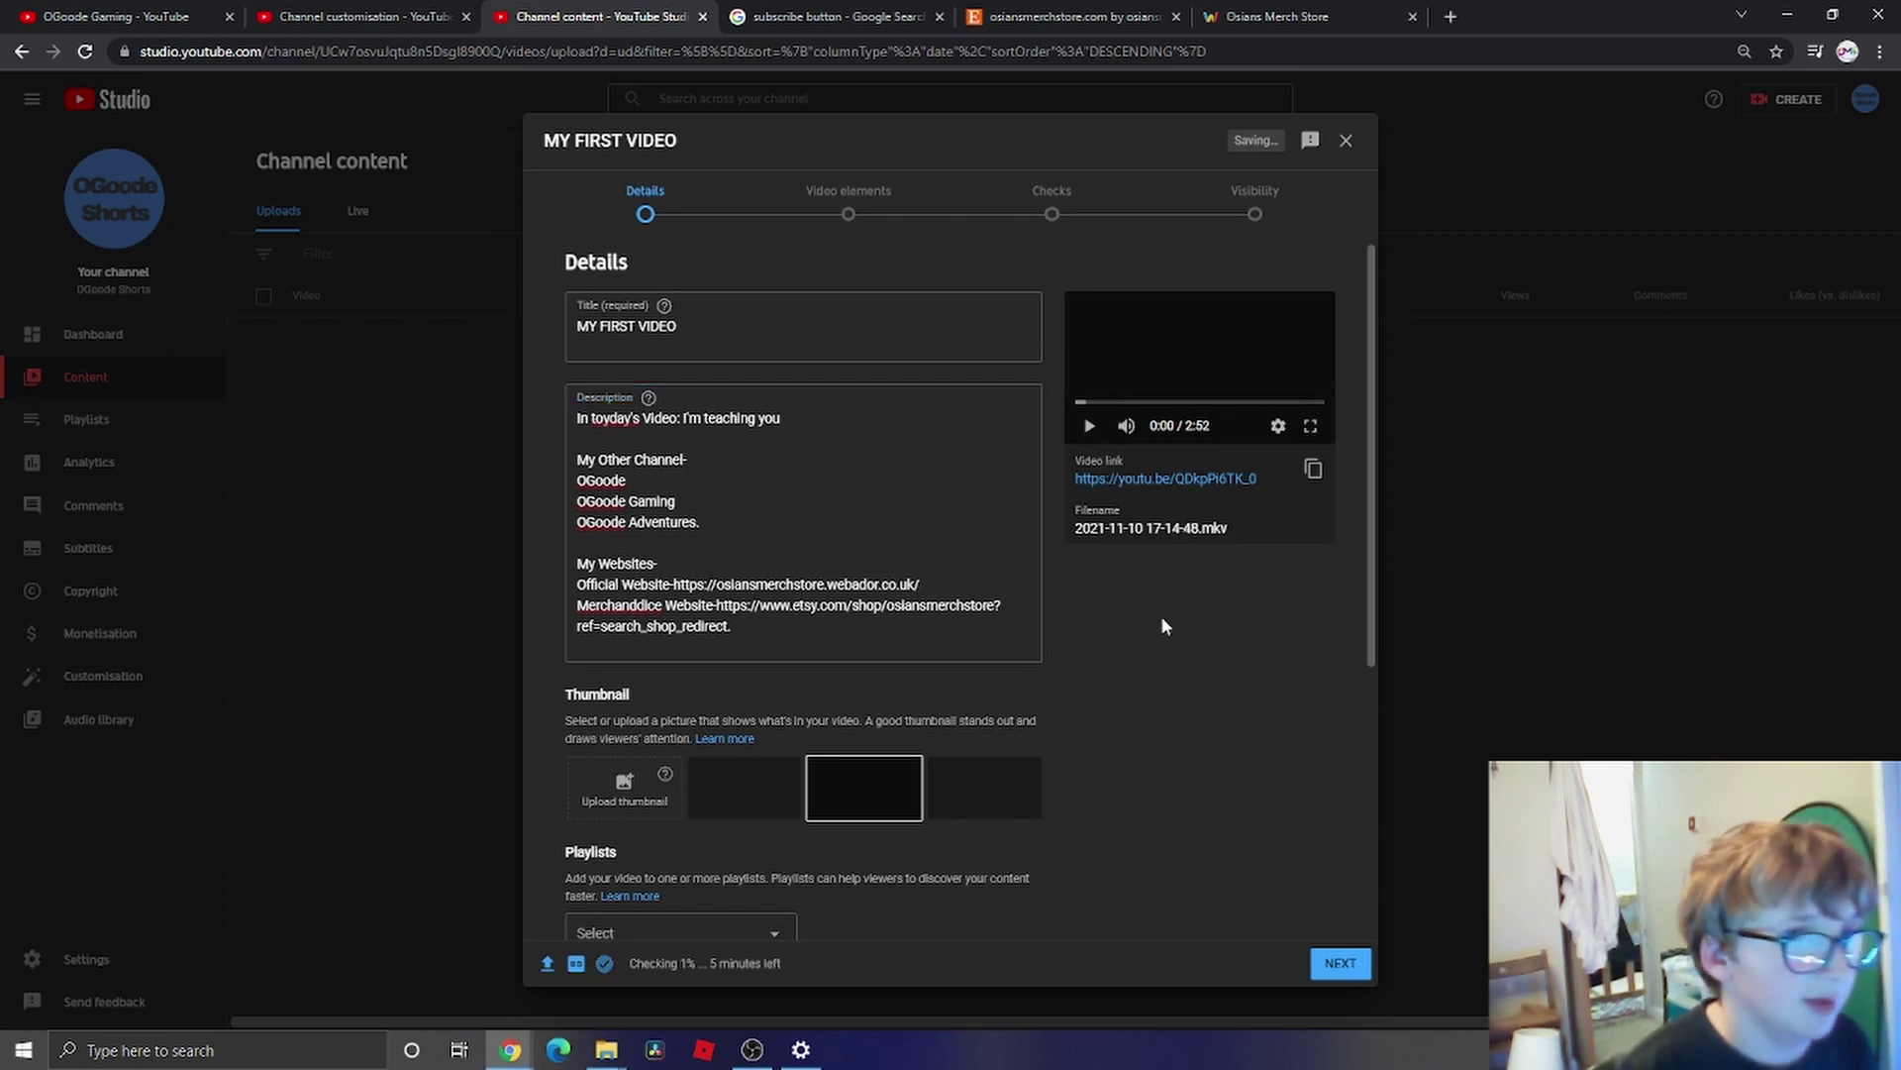
- Try adding a custom thumbnail, dismiss the phone-verification notice, and close the upload as a draft
scroll(1273, 554, down, 1)
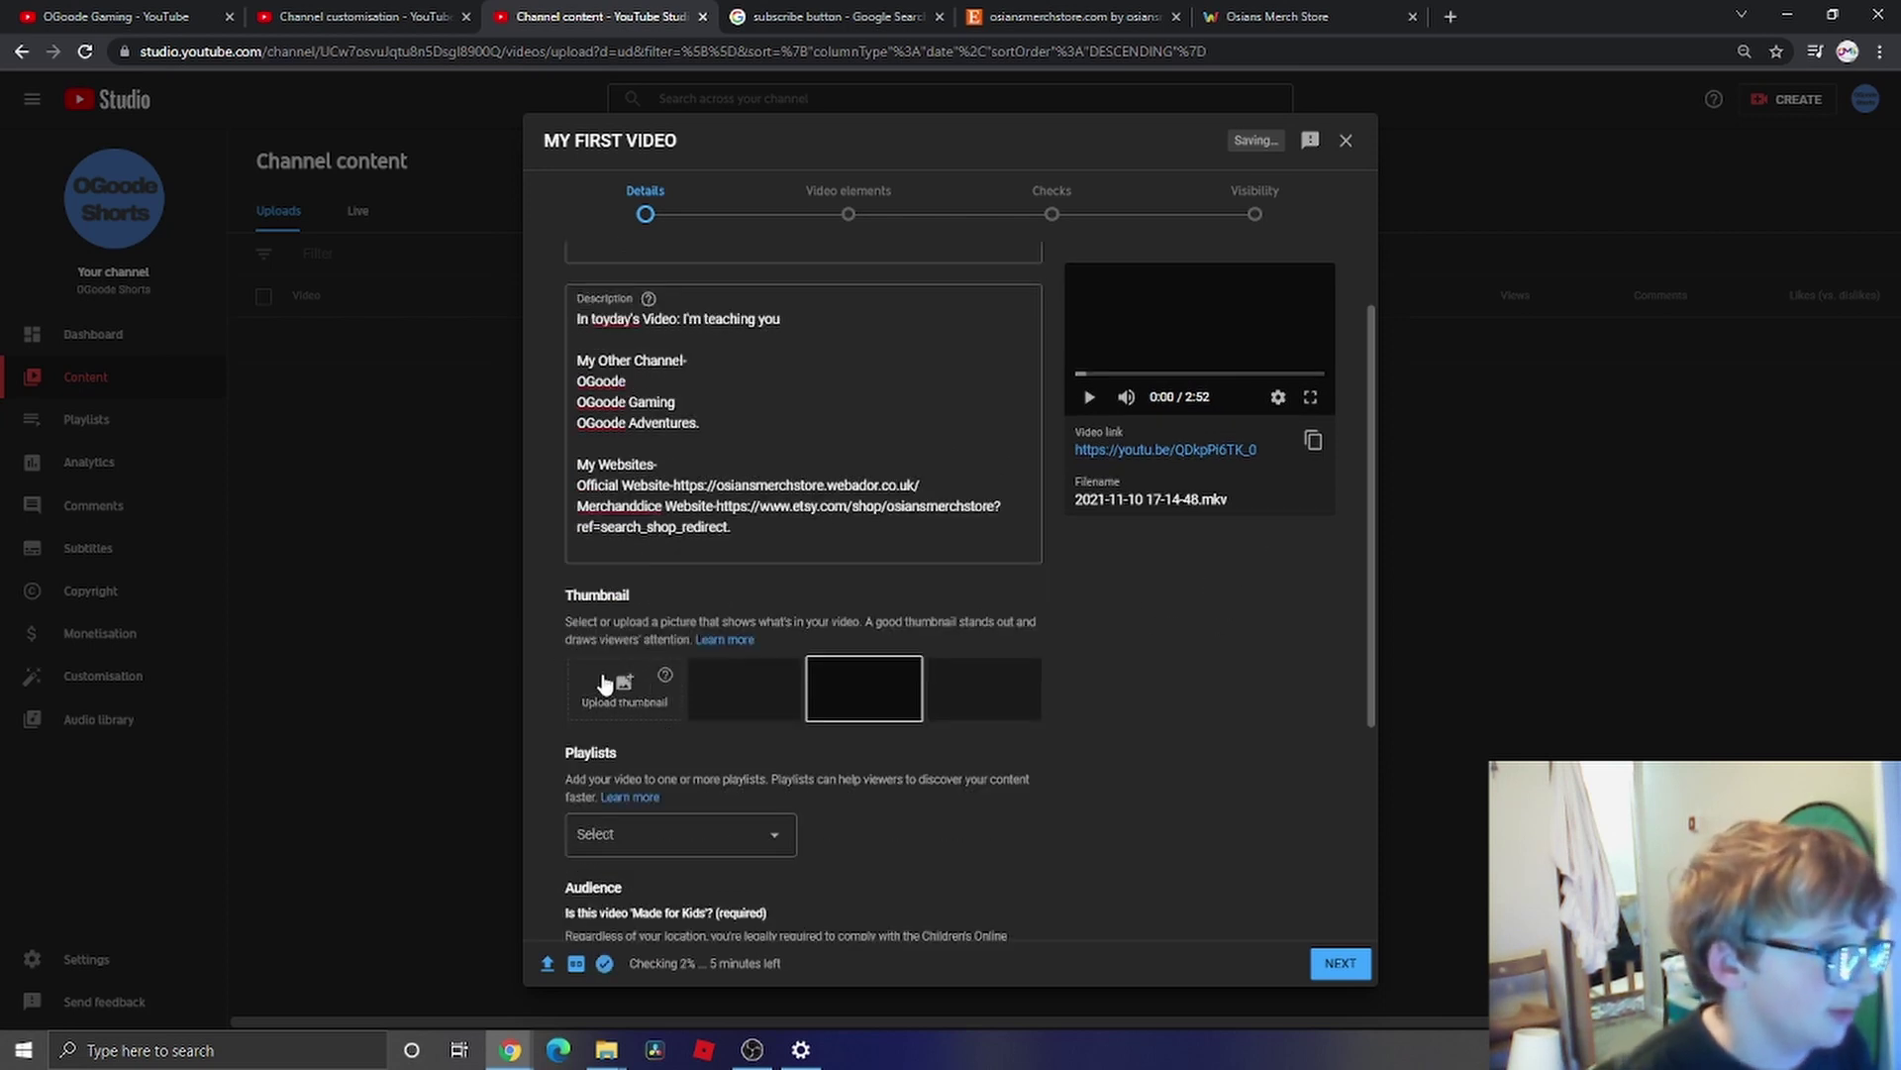
click(622, 684)
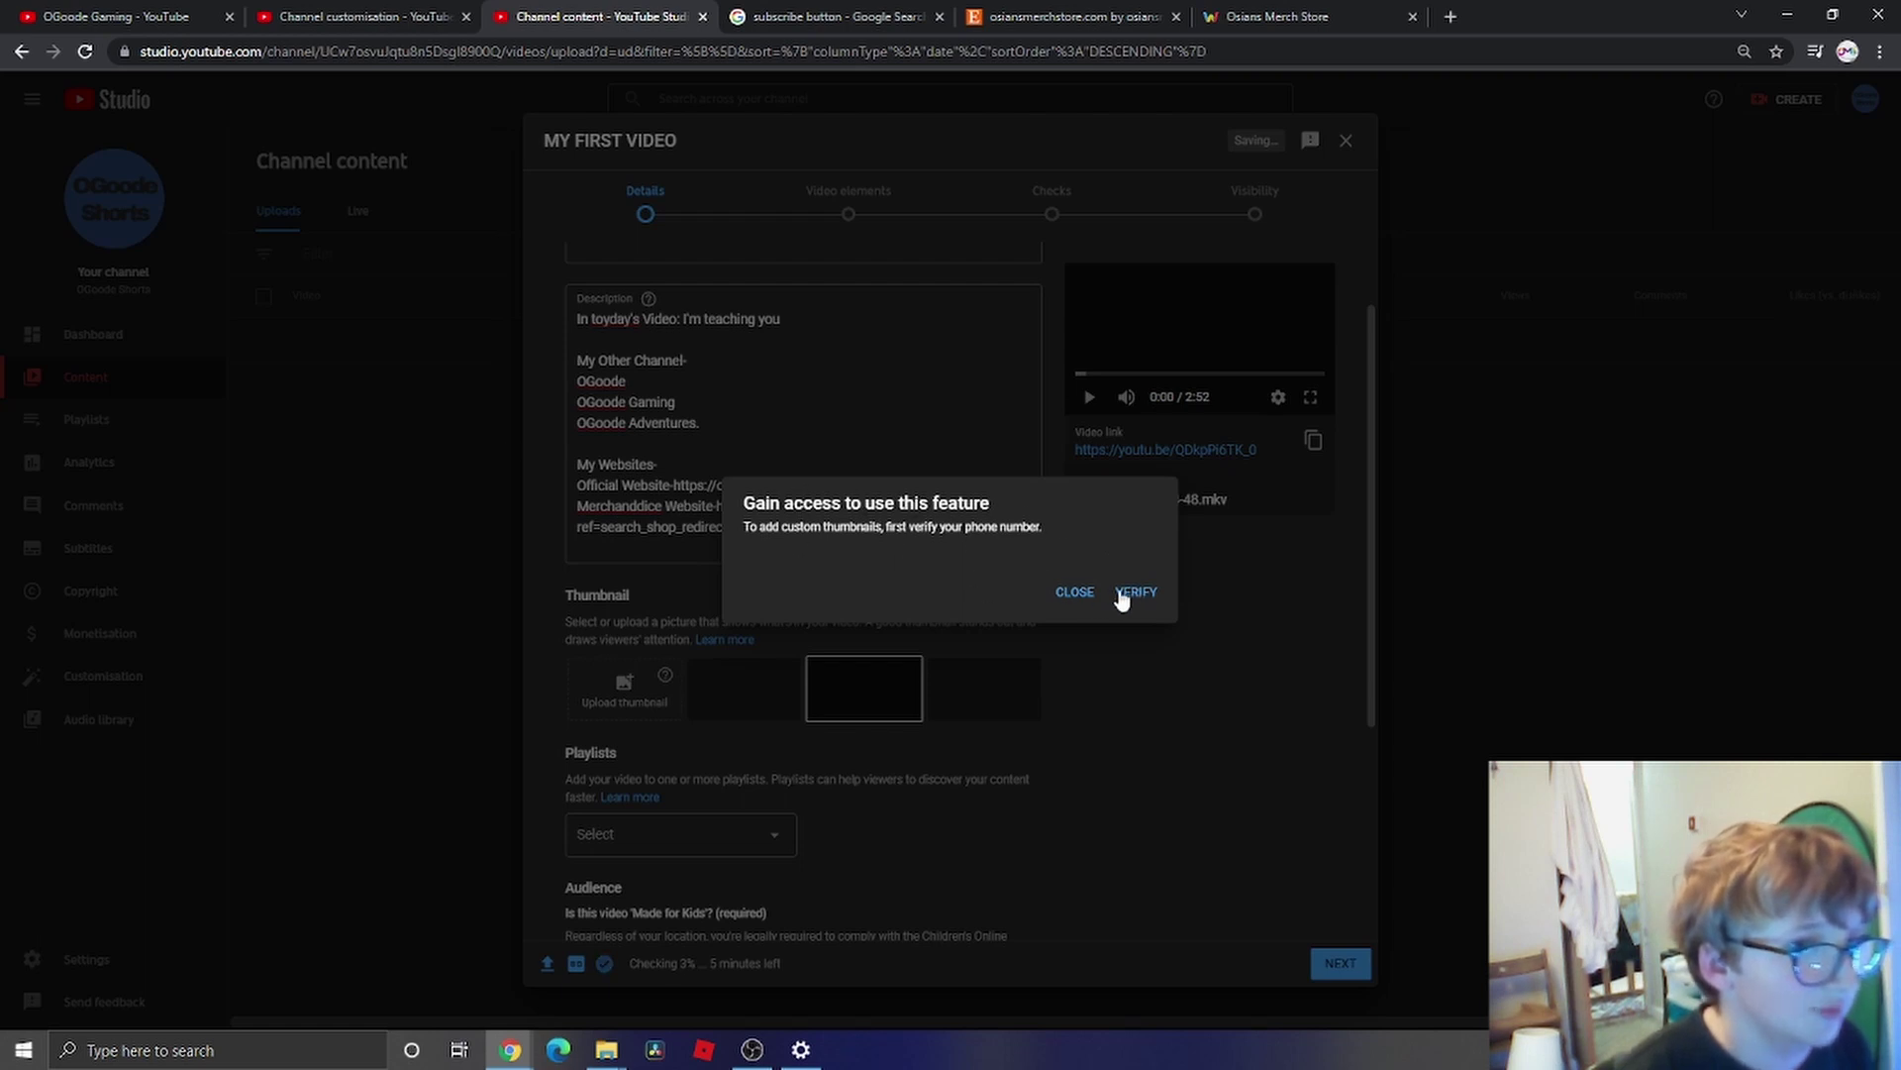
click(1077, 591)
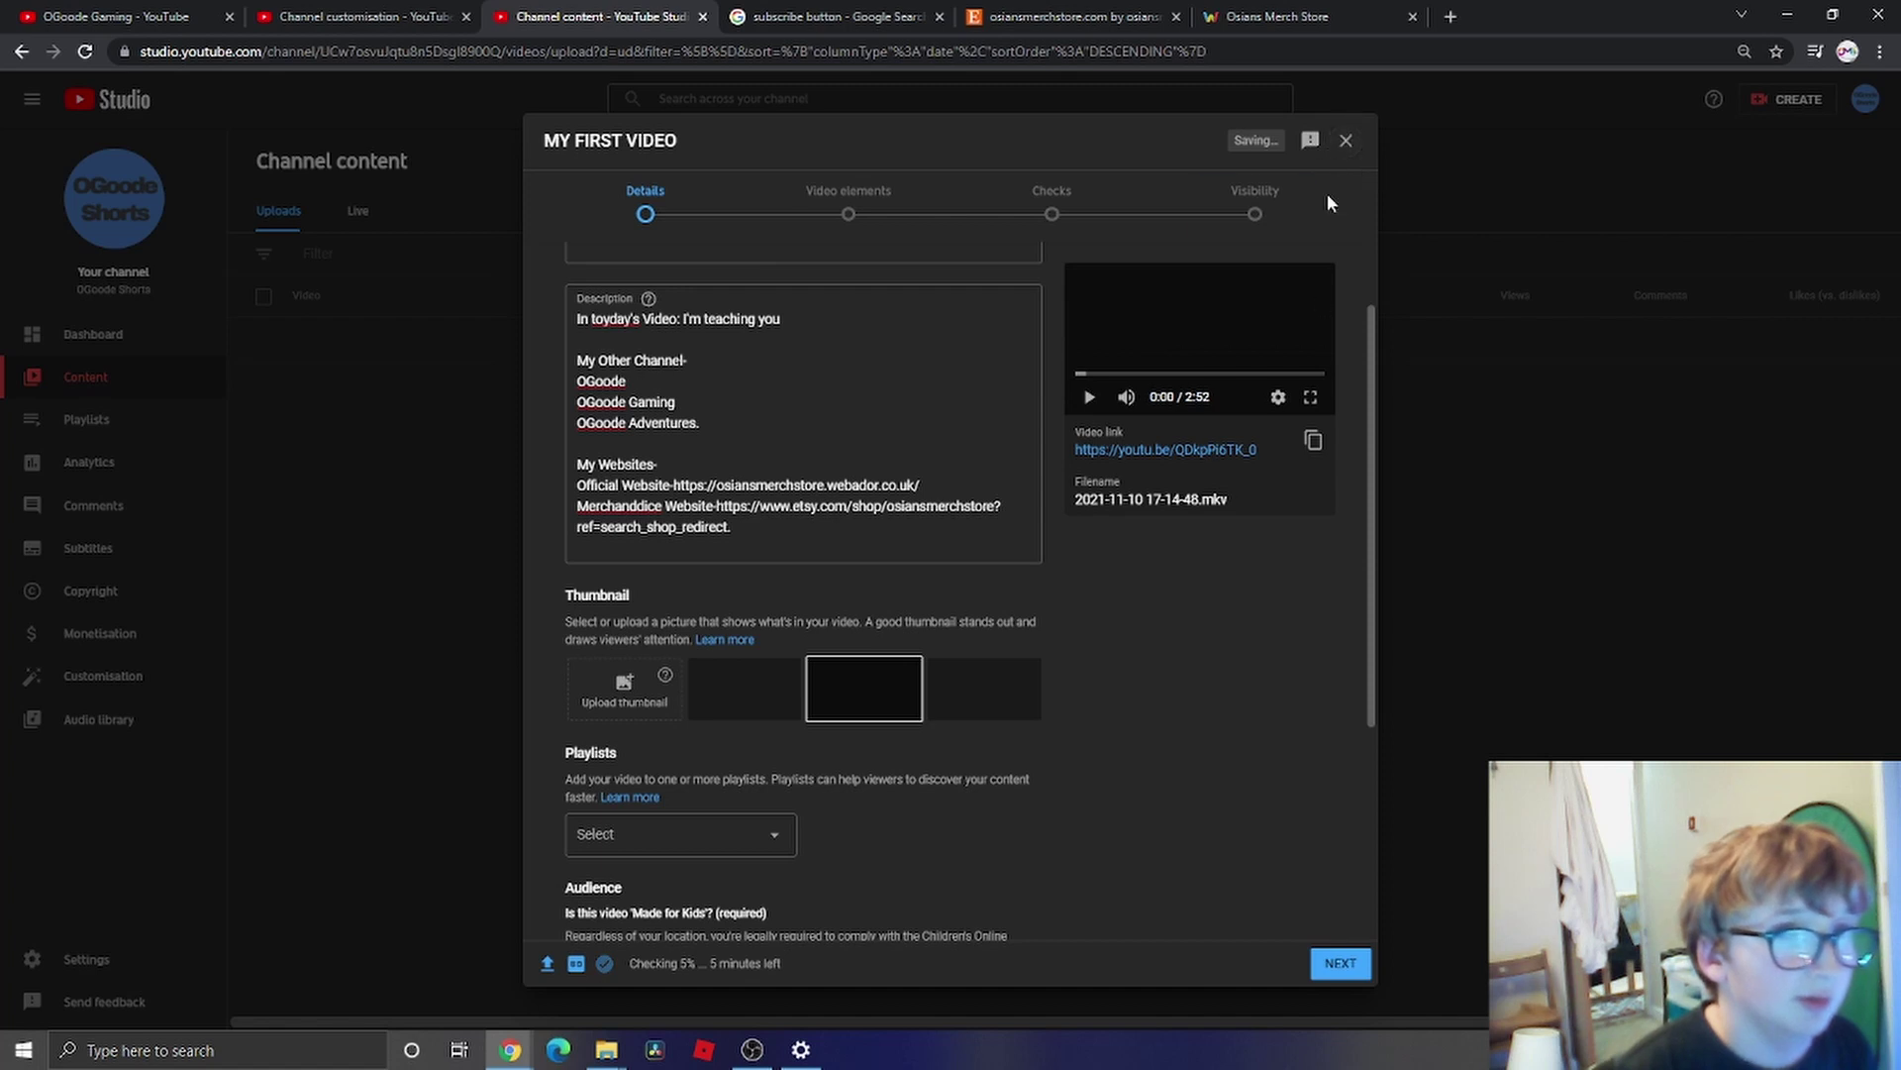
click(1346, 140)
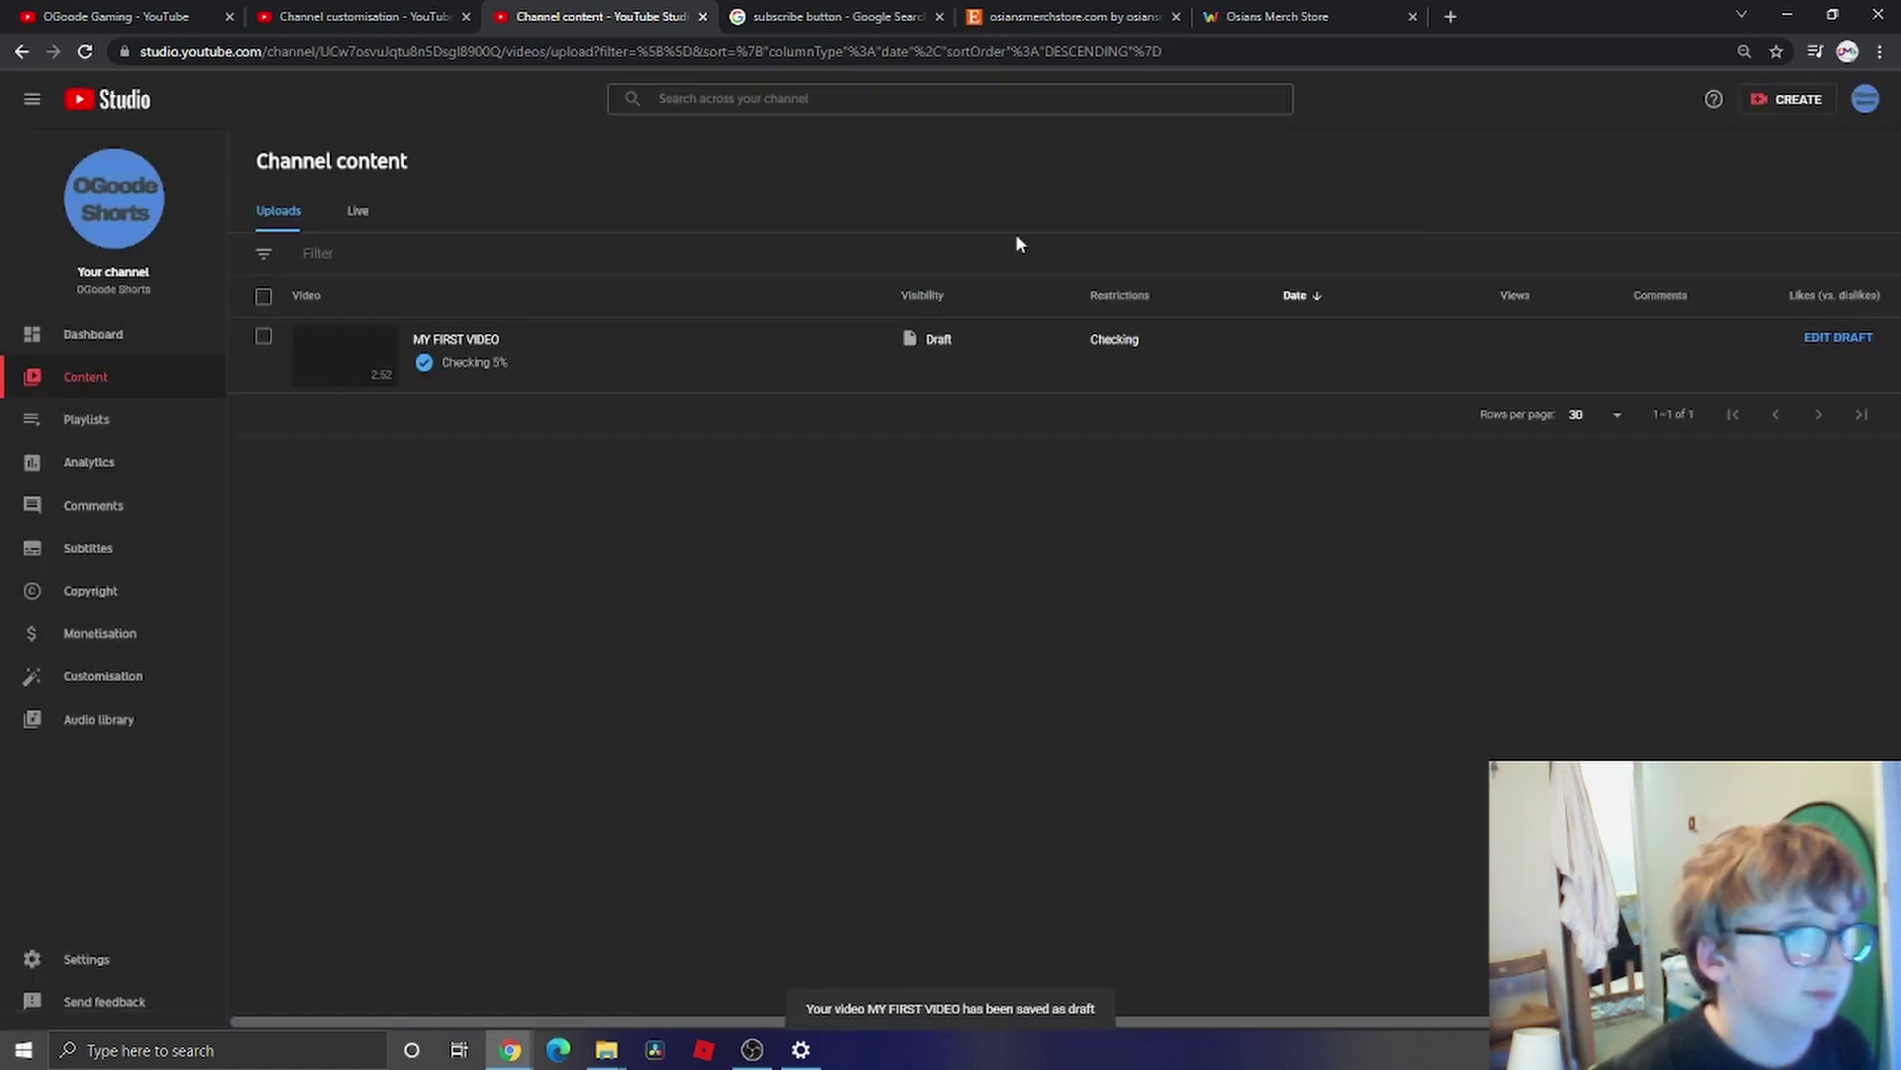
- Delete the MY FIRST VIDEO draft forever, confirming the deletion cannot be undone
click(515, 362)
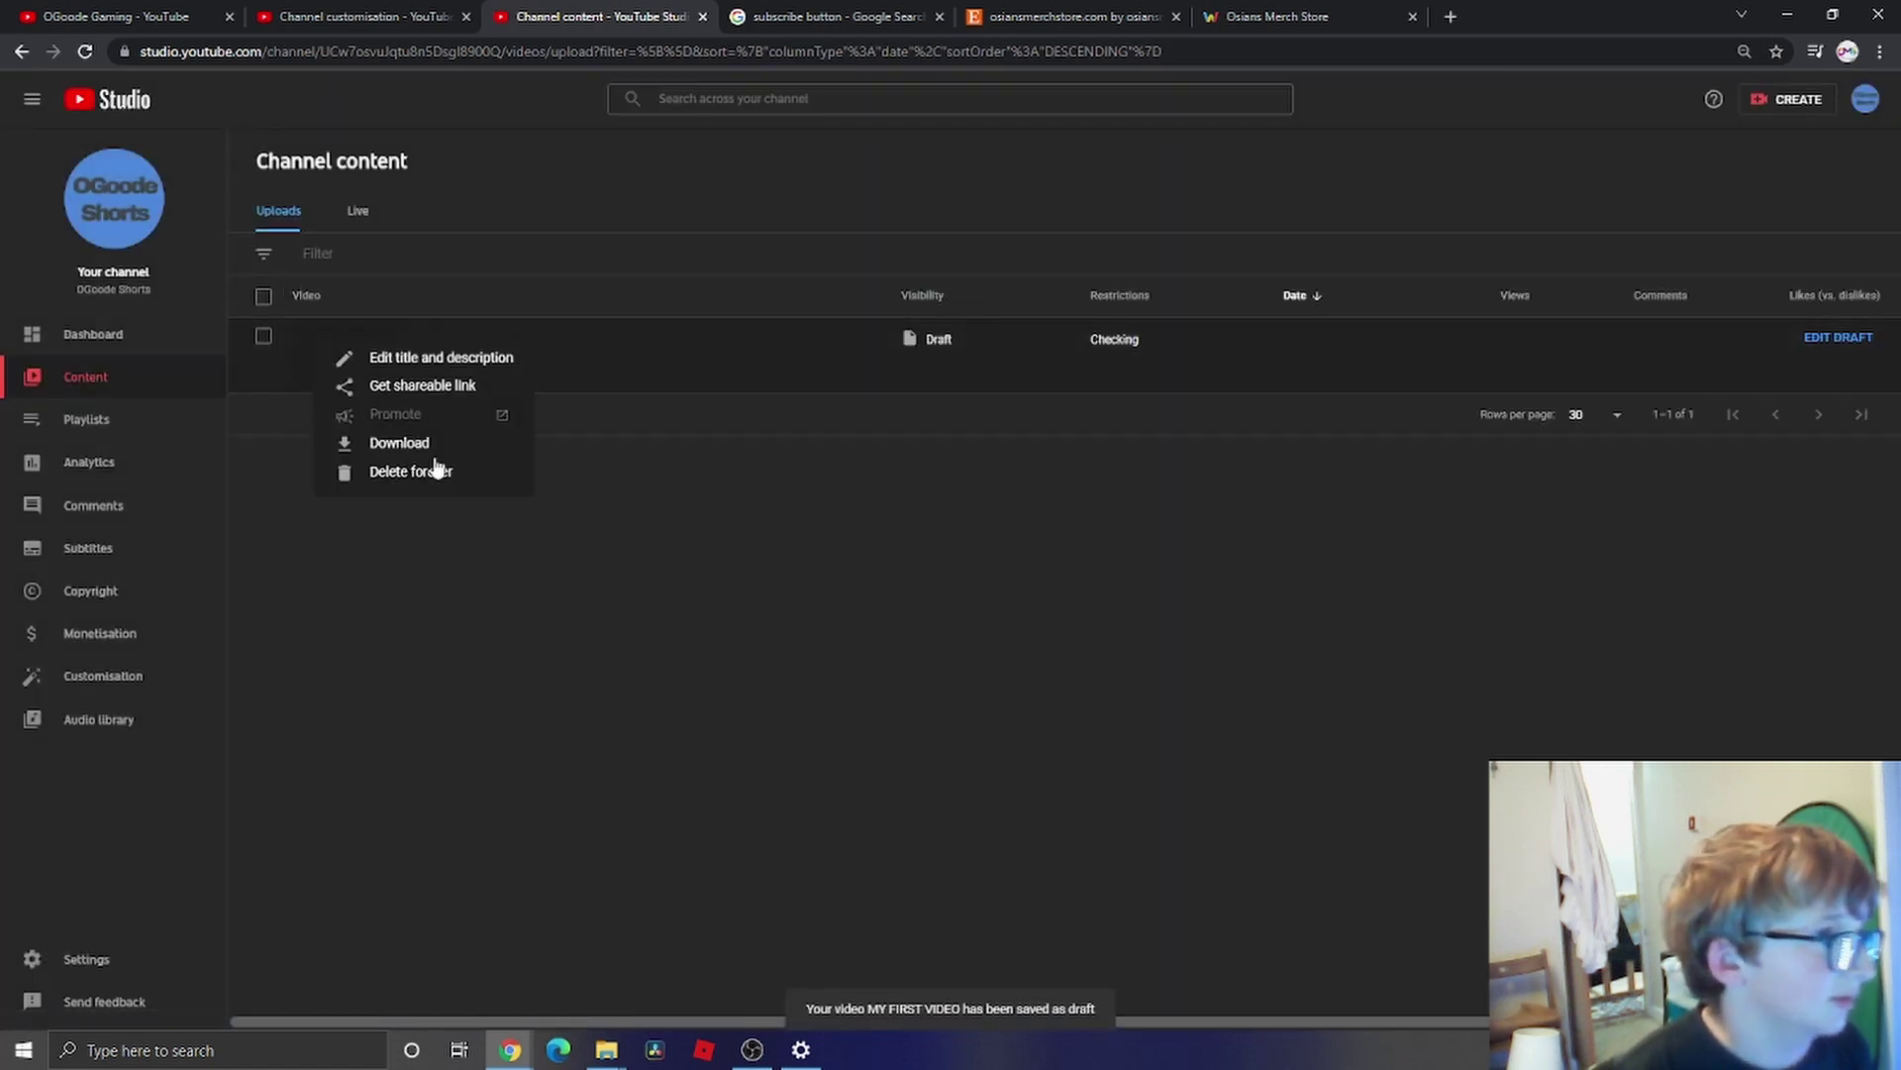
click(420, 471)
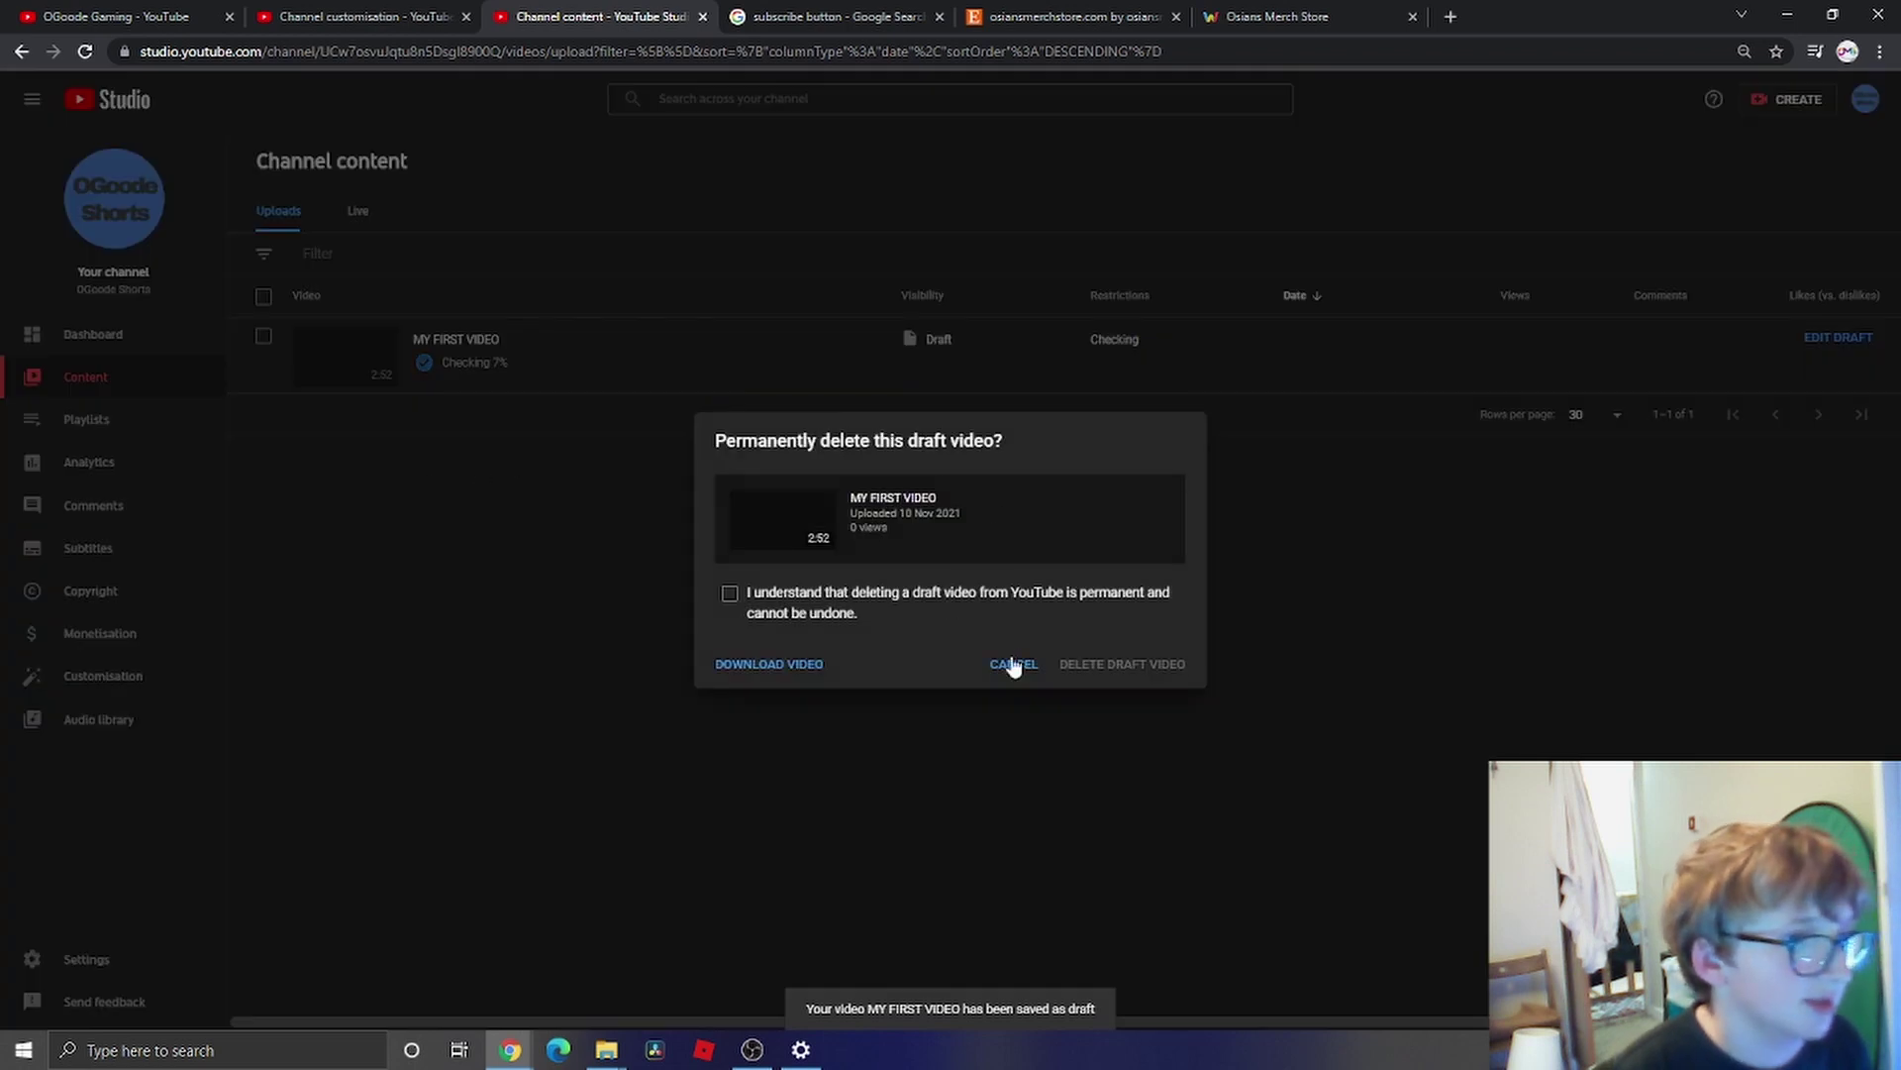
click(849, 602)
click(1116, 665)
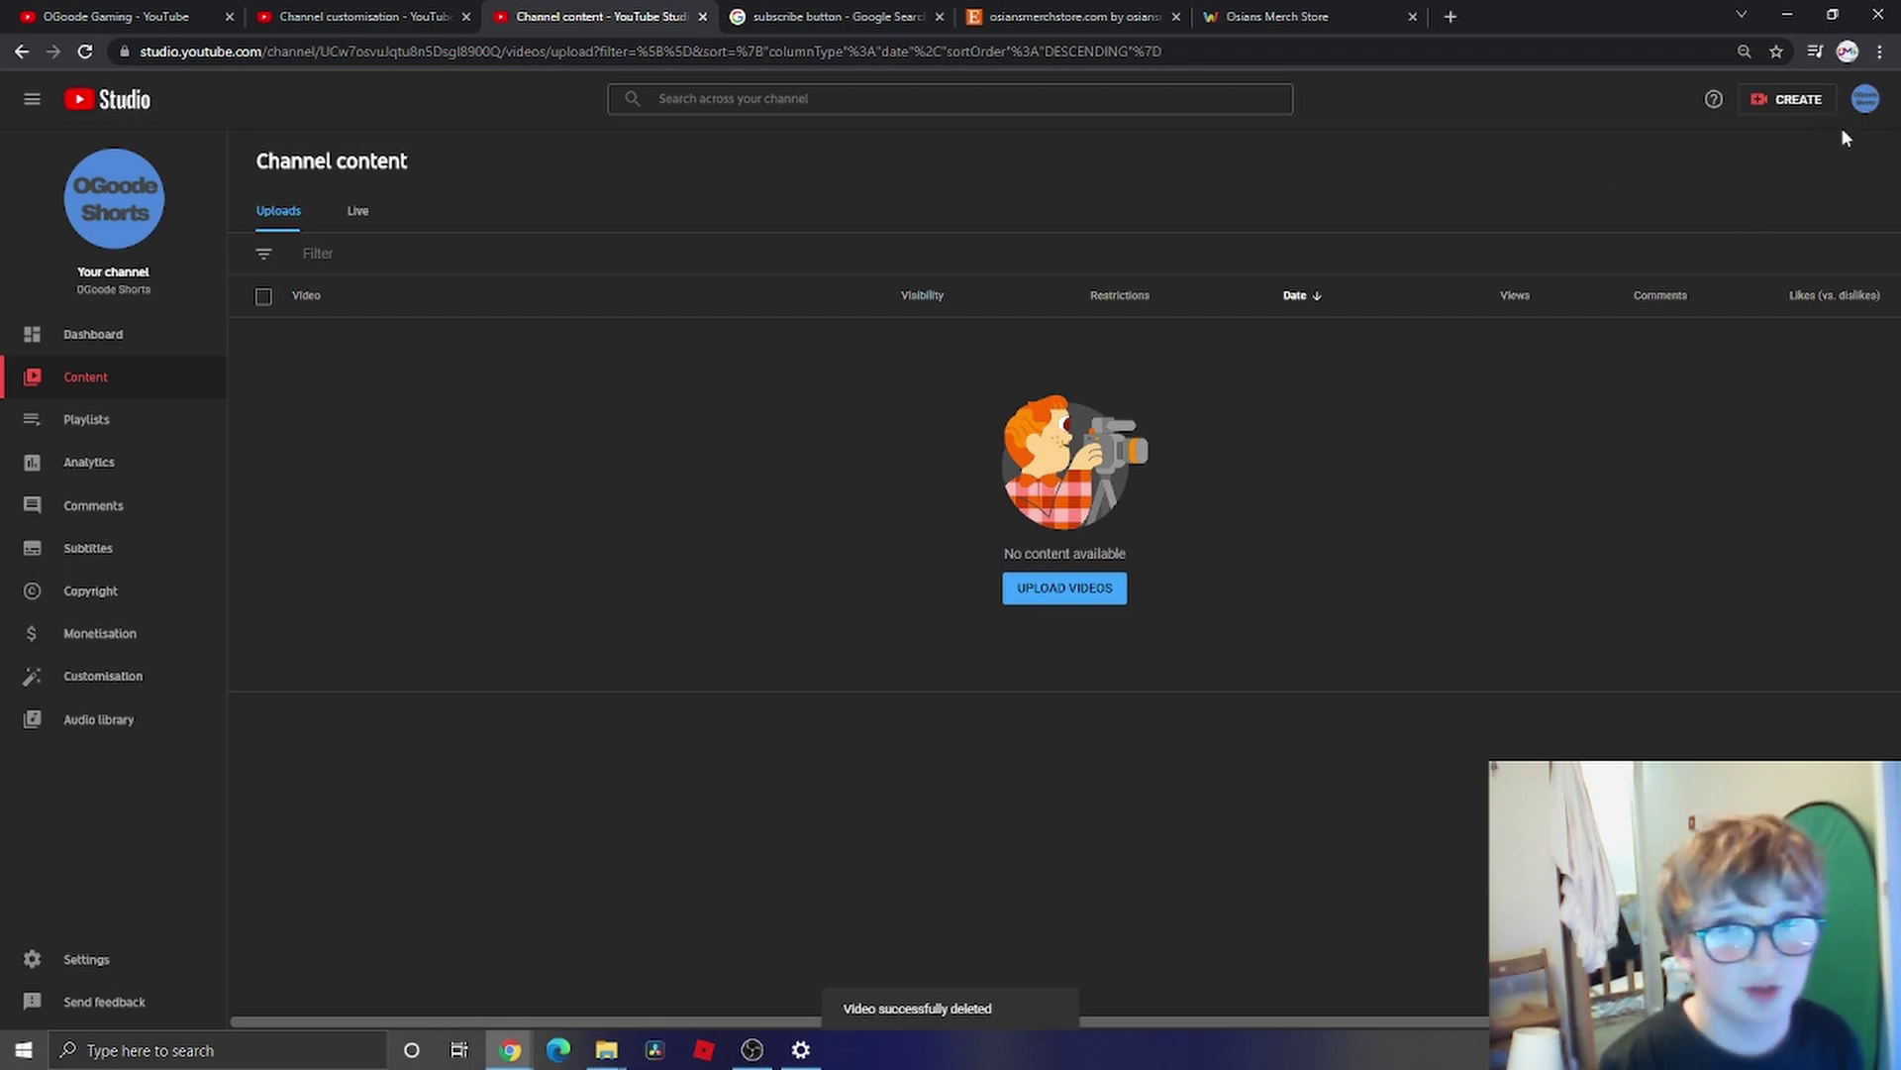
click(1866, 99)
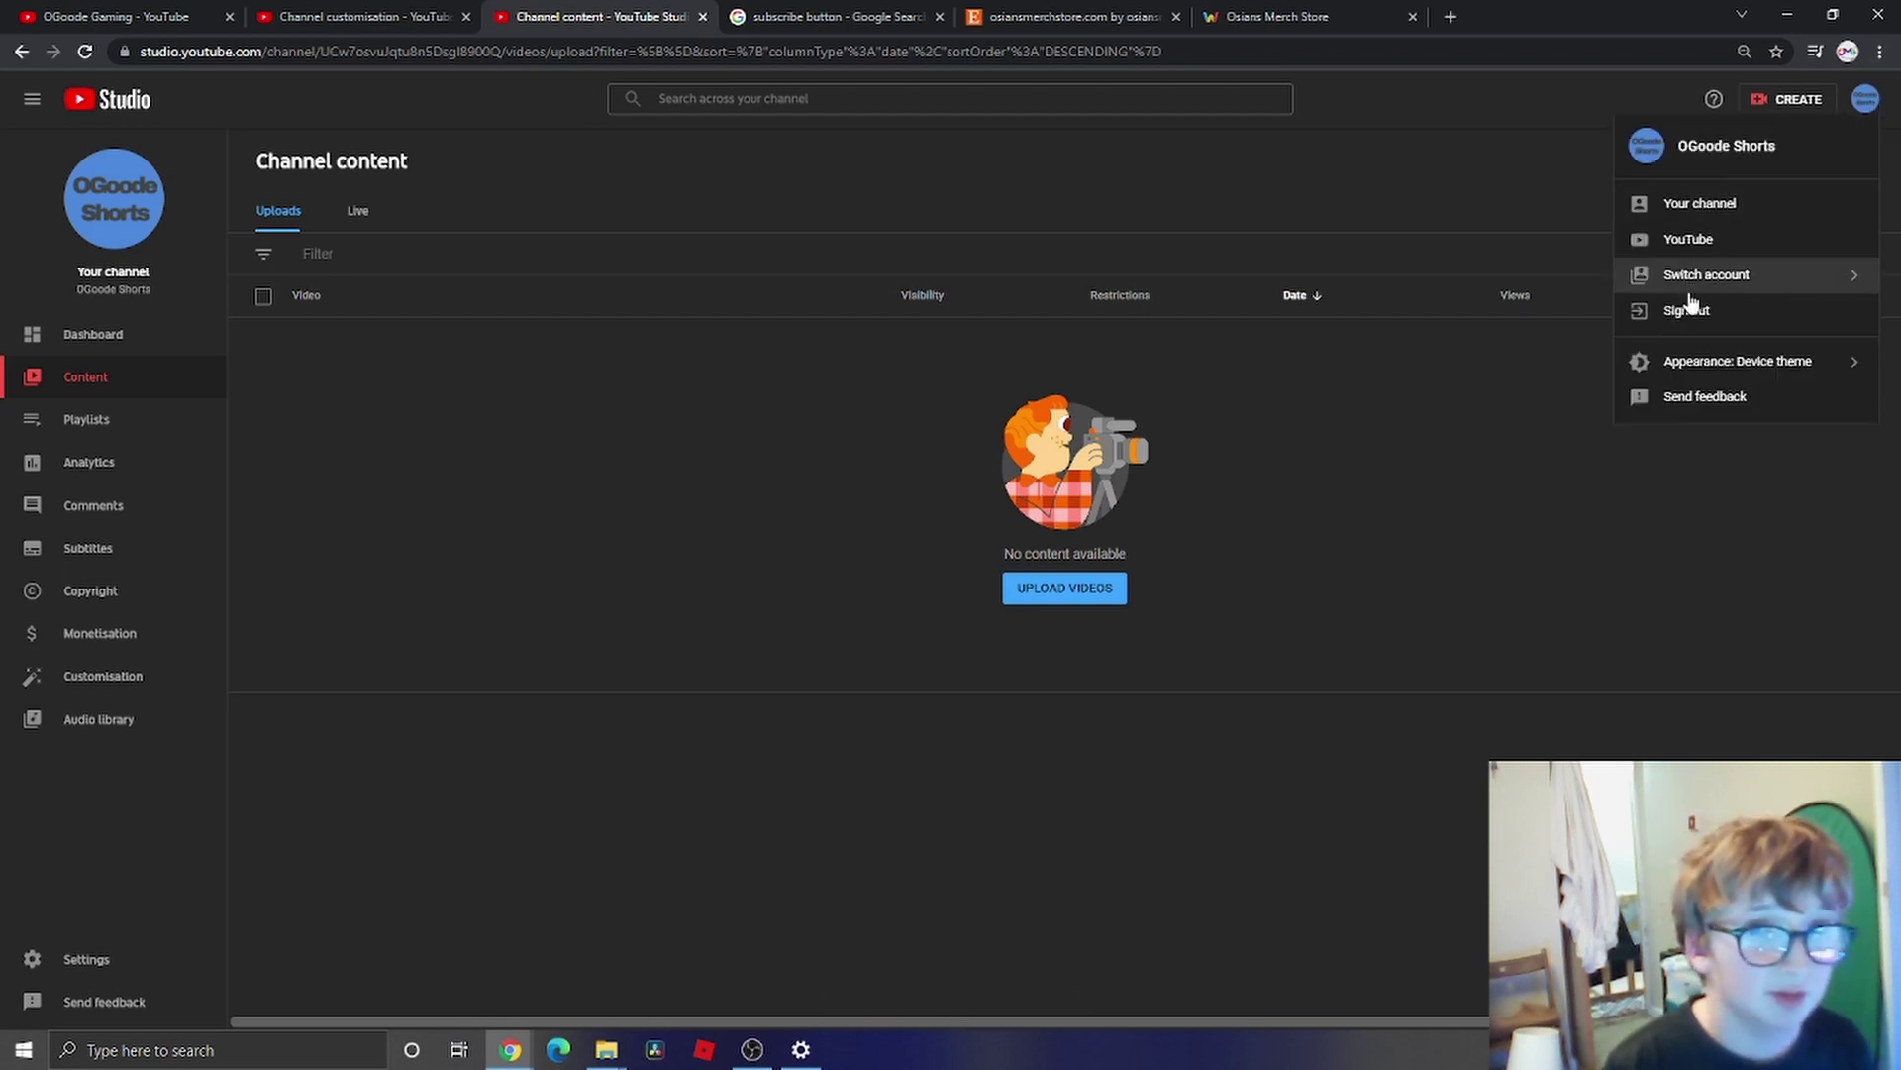
click(1565, 380)
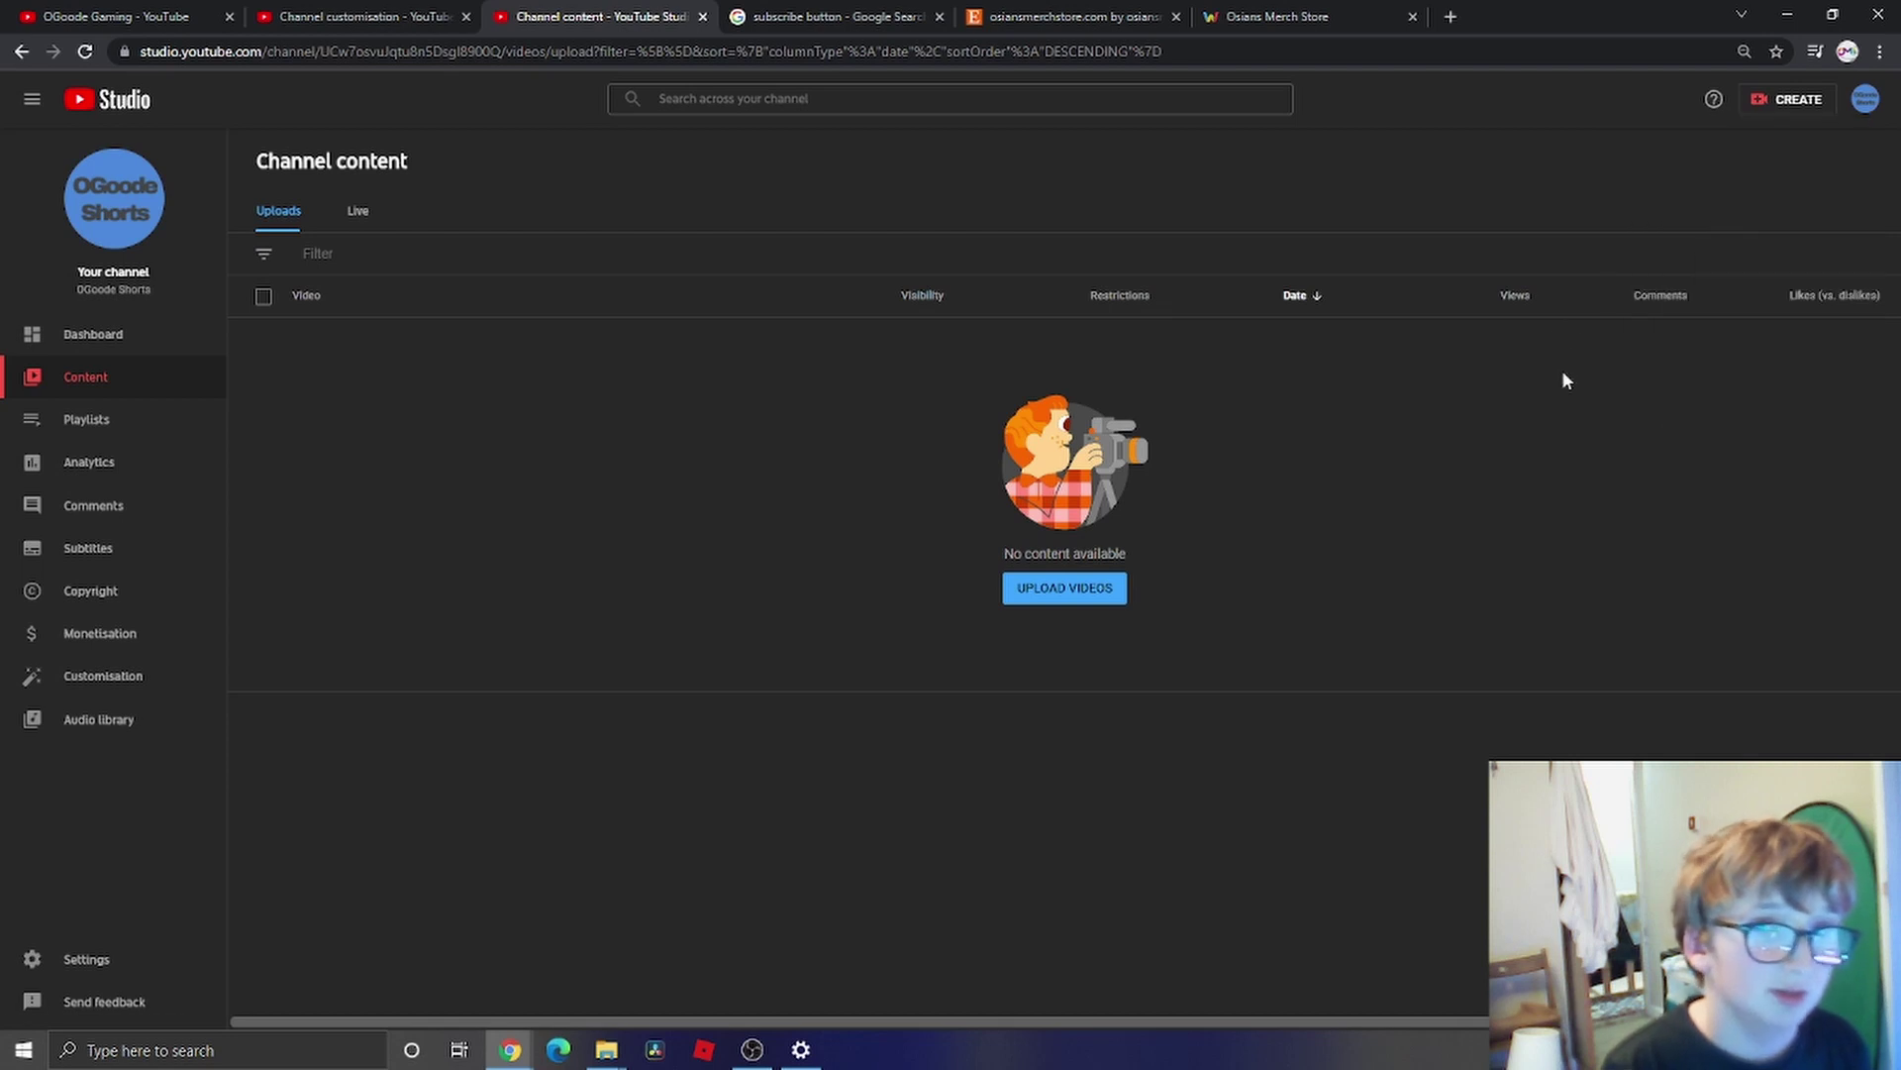
- Verify the channel's phone number from the Channel settings' Feature eligibility section, then close Settings
click(79, 960)
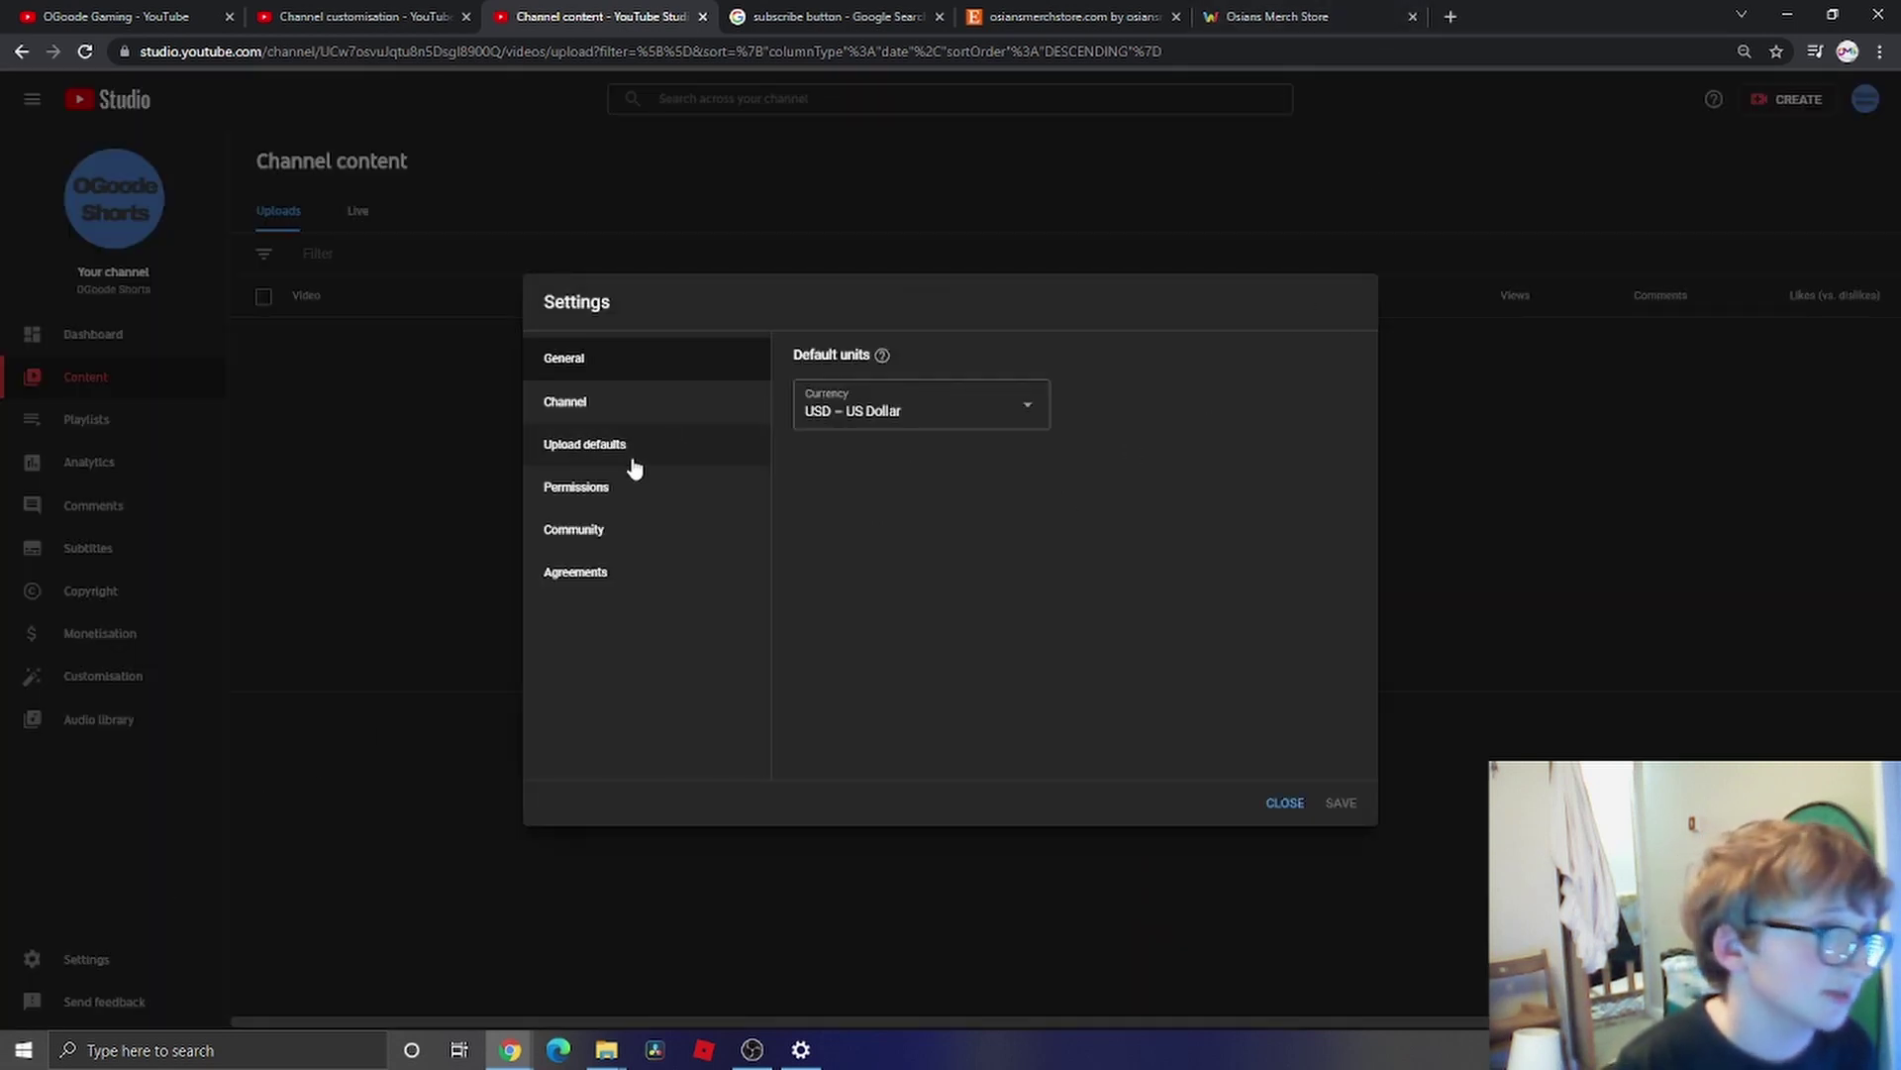
click(619, 456)
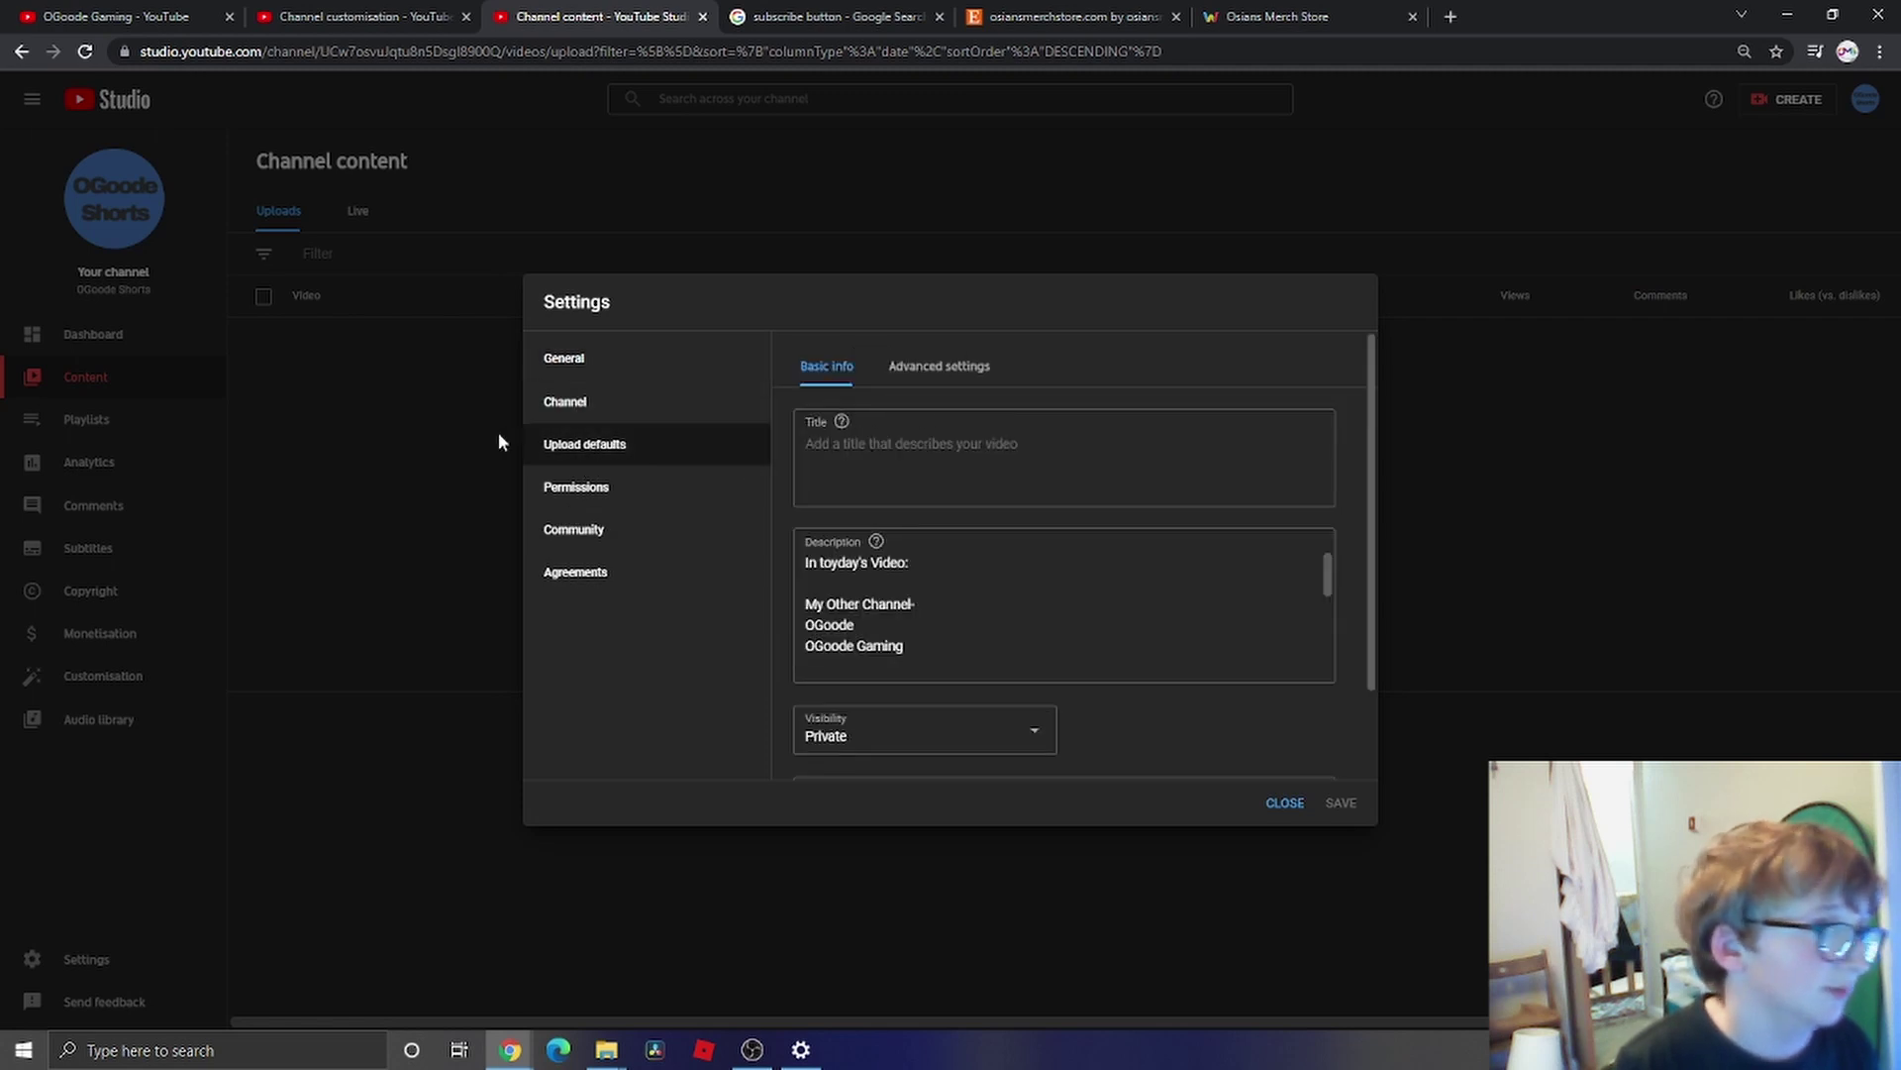
click(577, 414)
click(1073, 368)
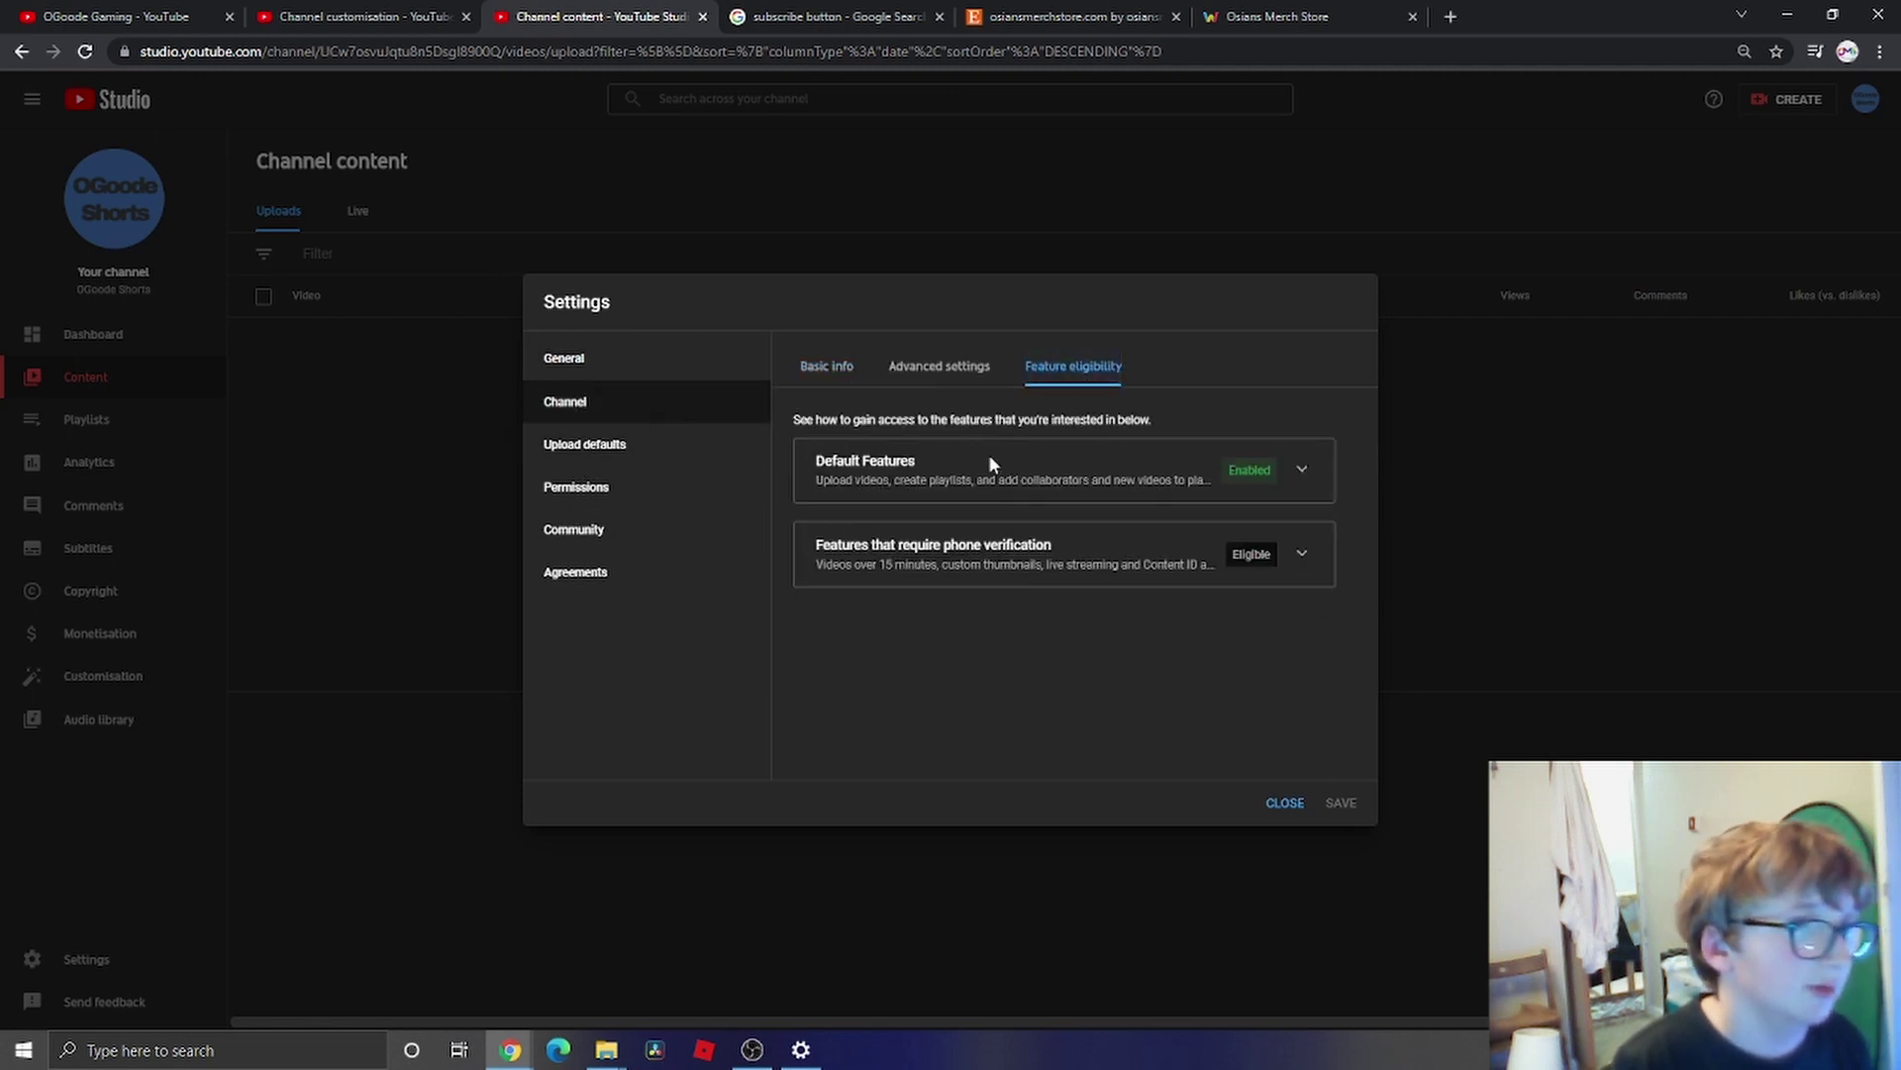
click(1300, 552)
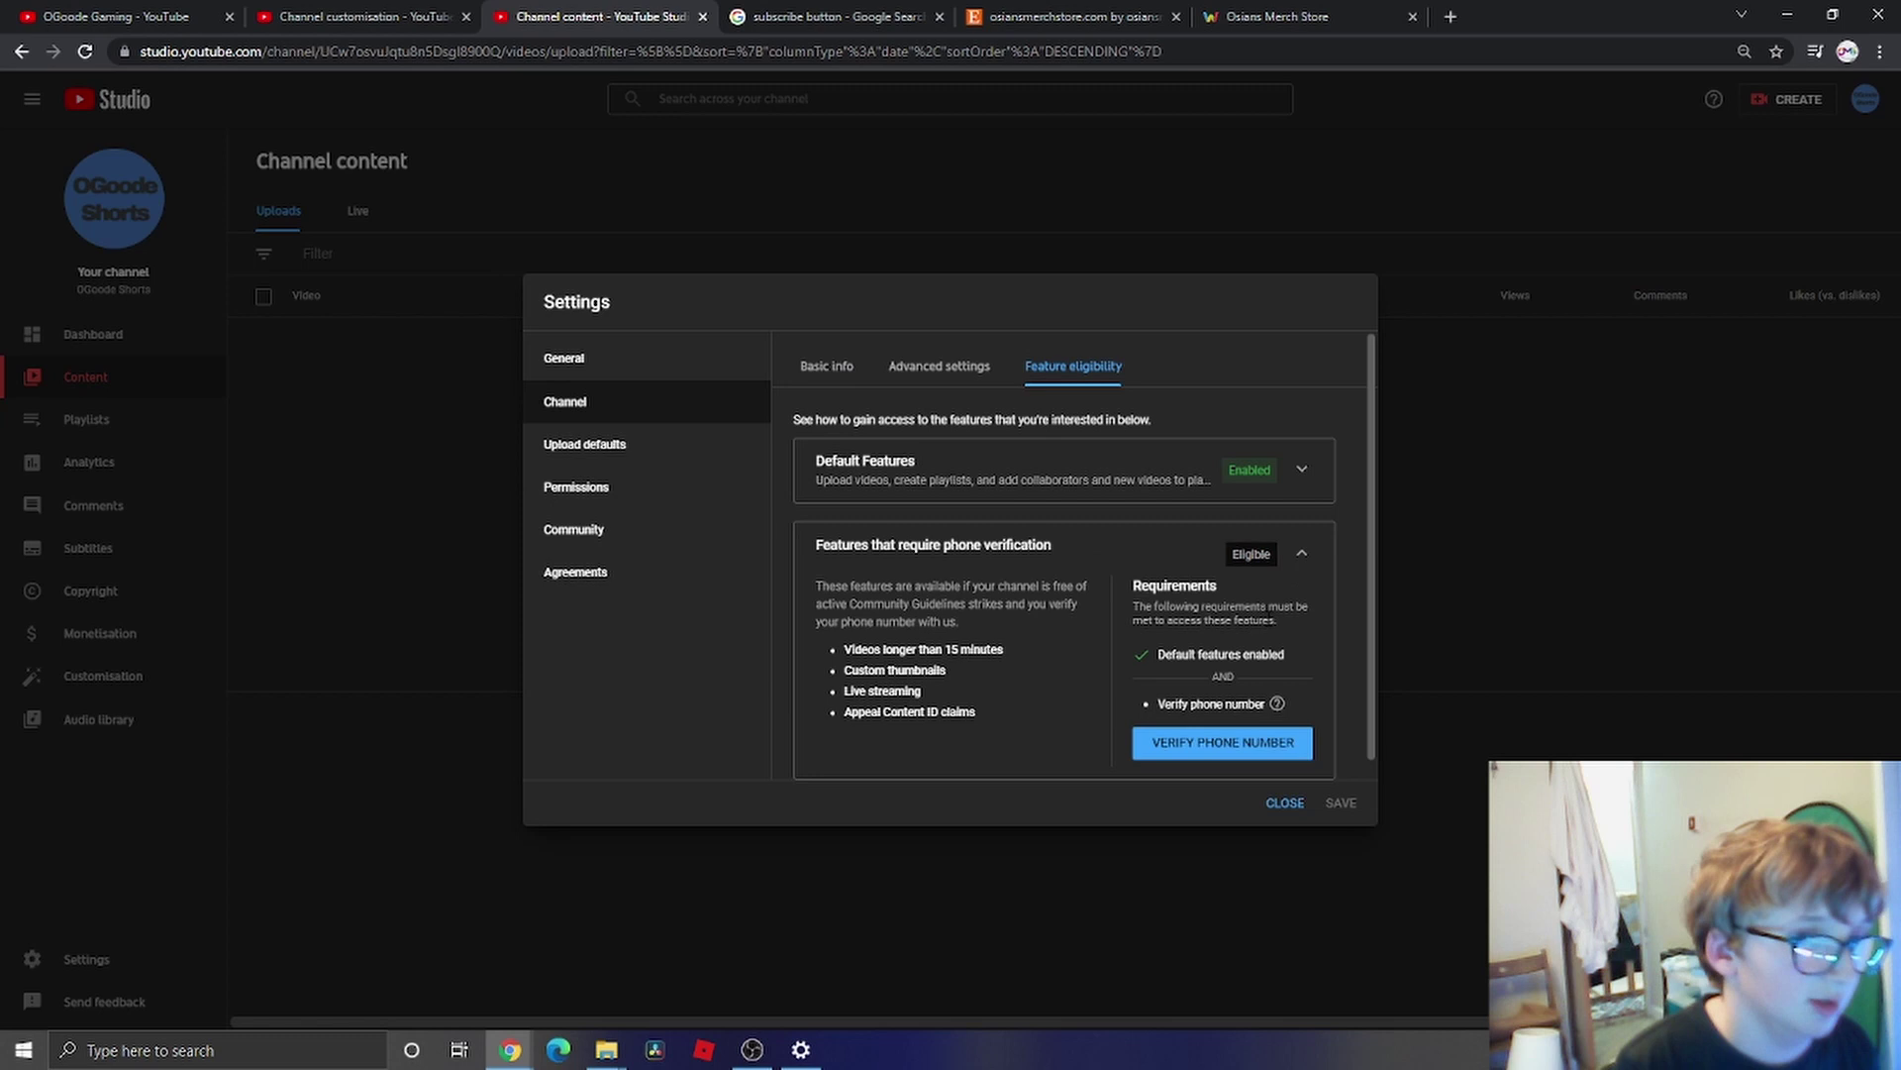
click(1194, 755)
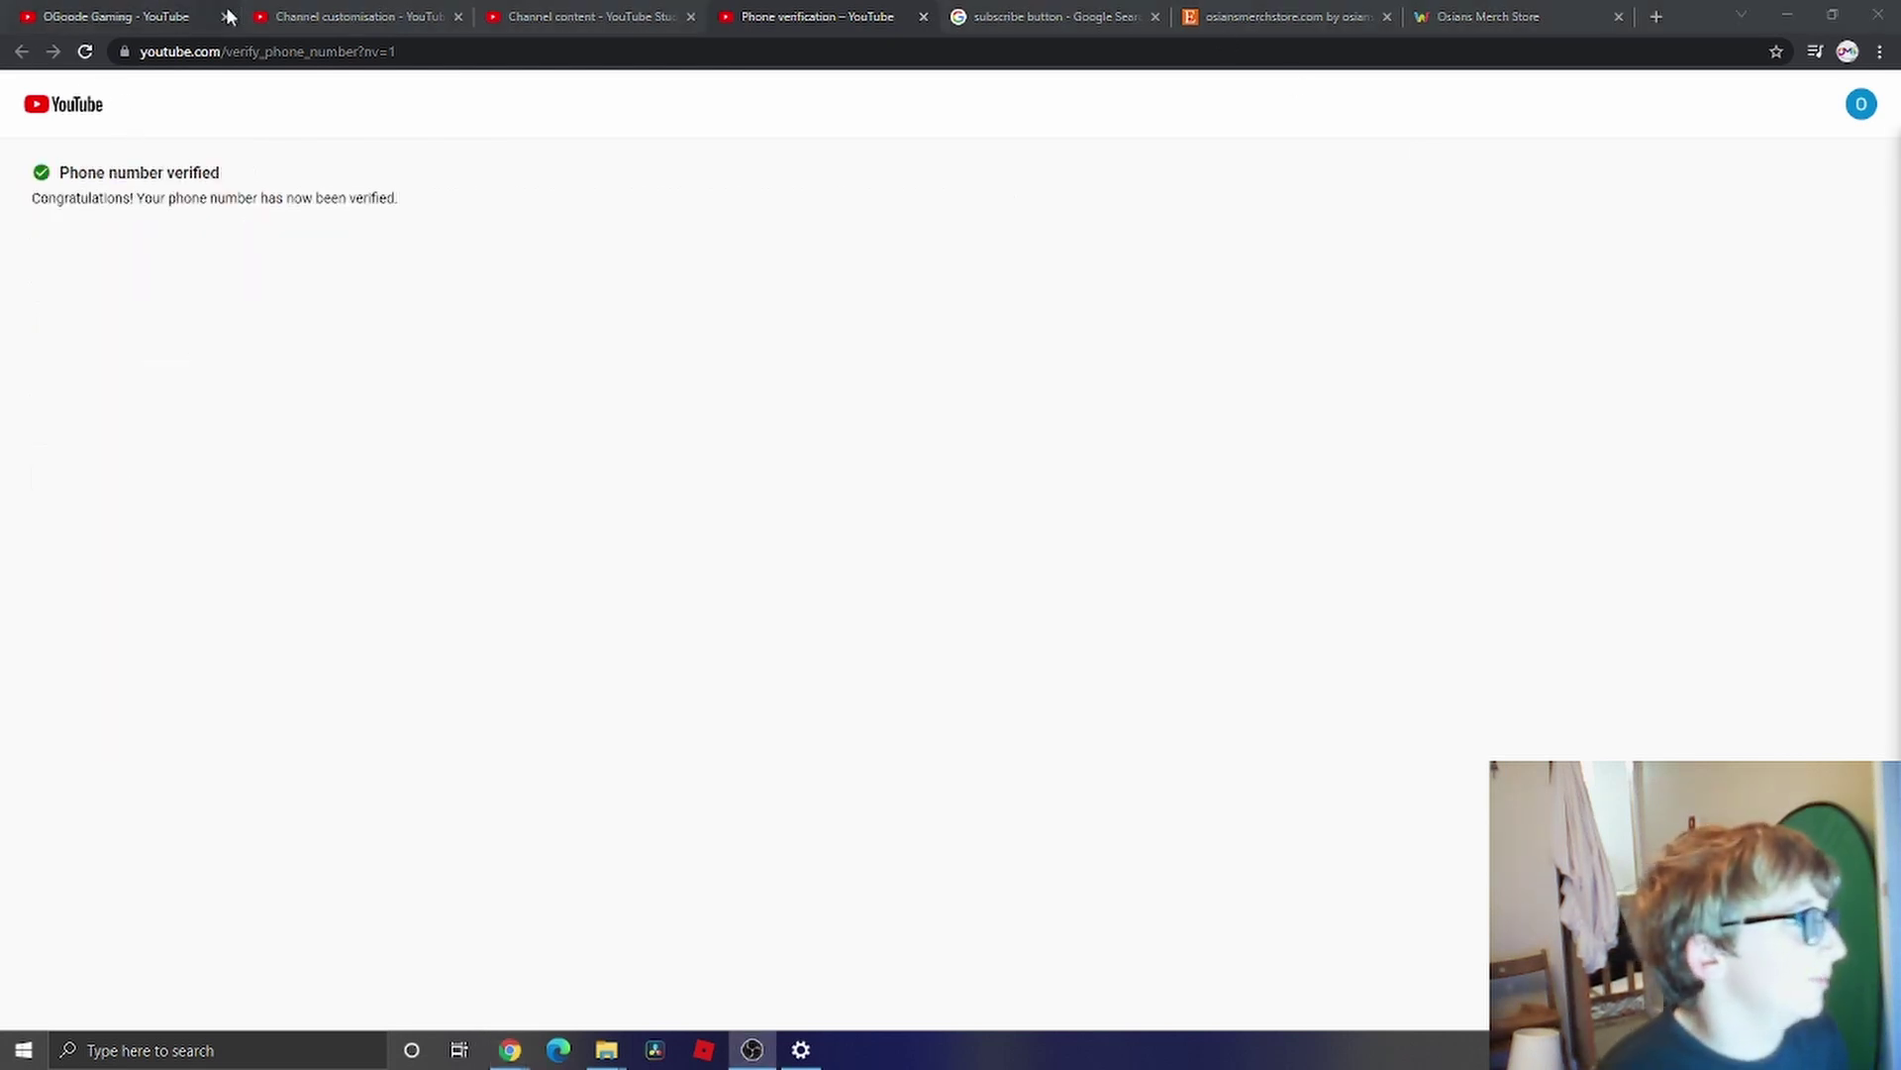
click(539, 16)
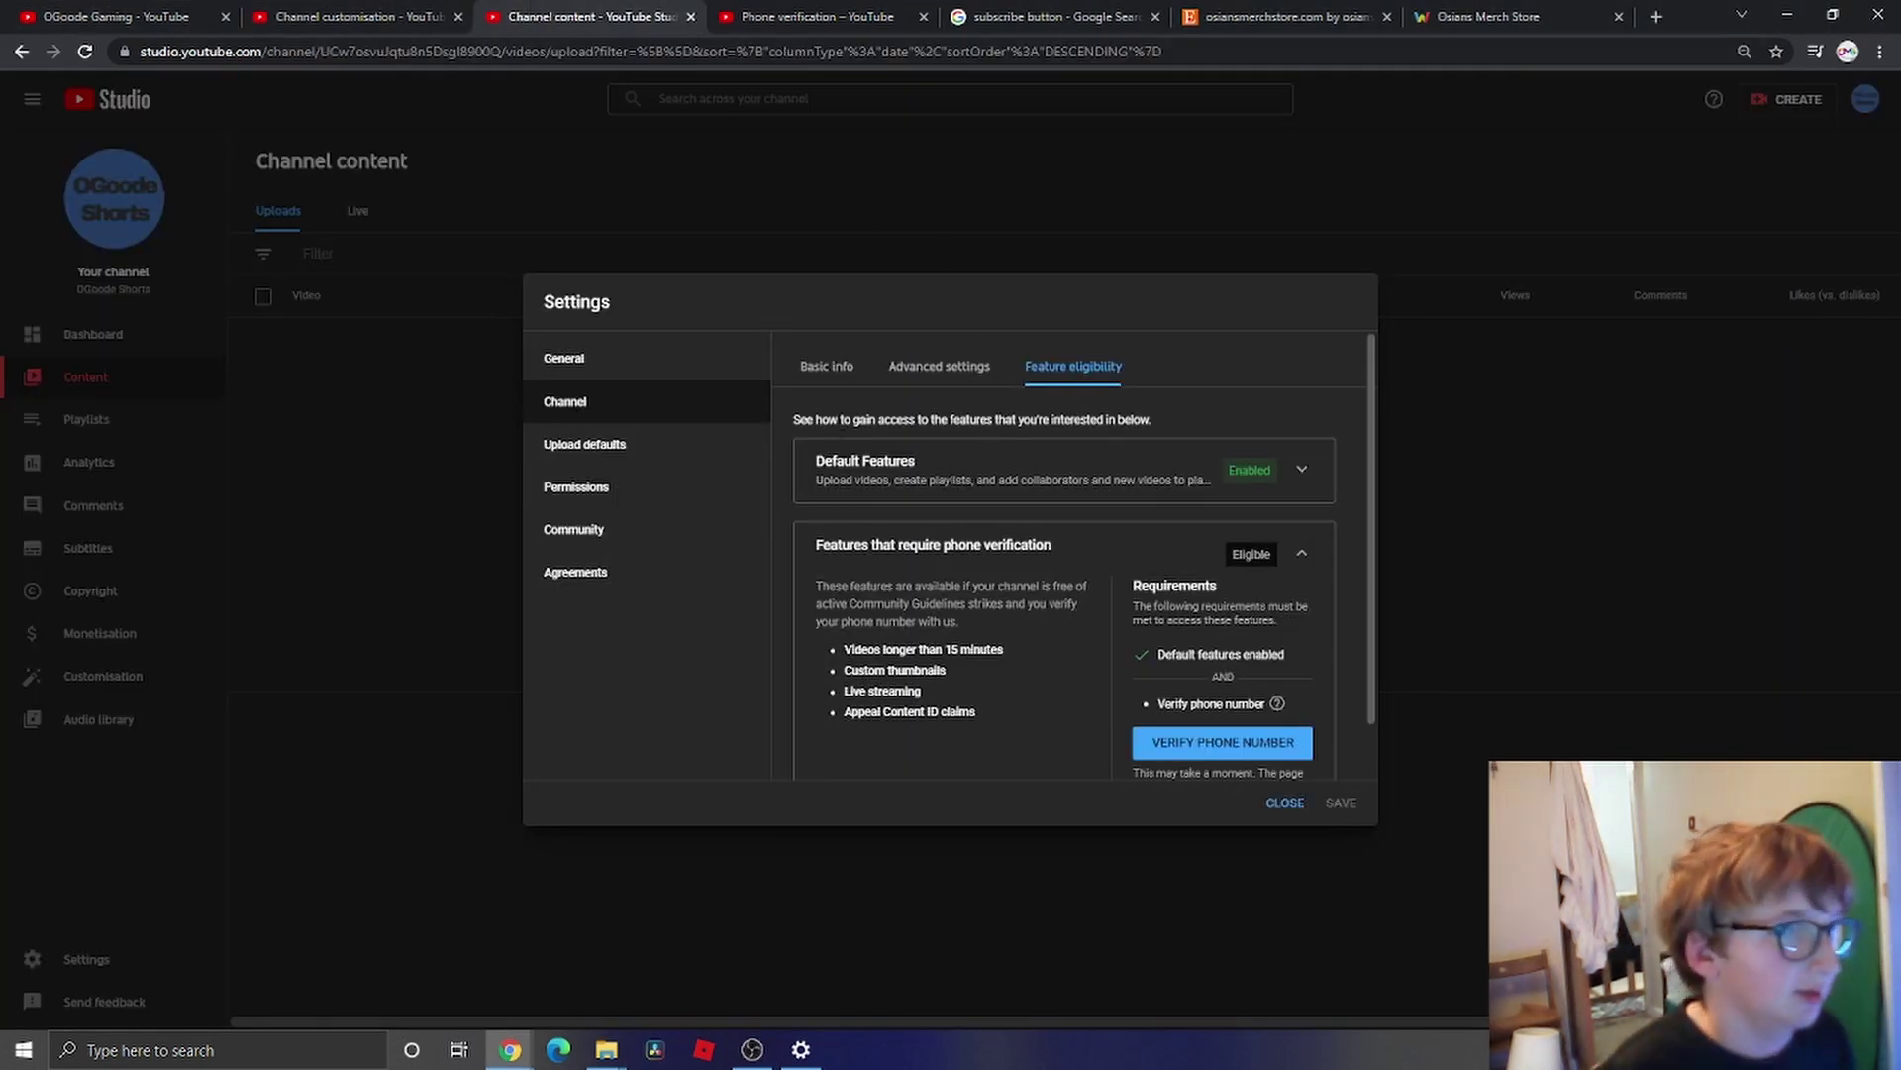
click(1285, 802)
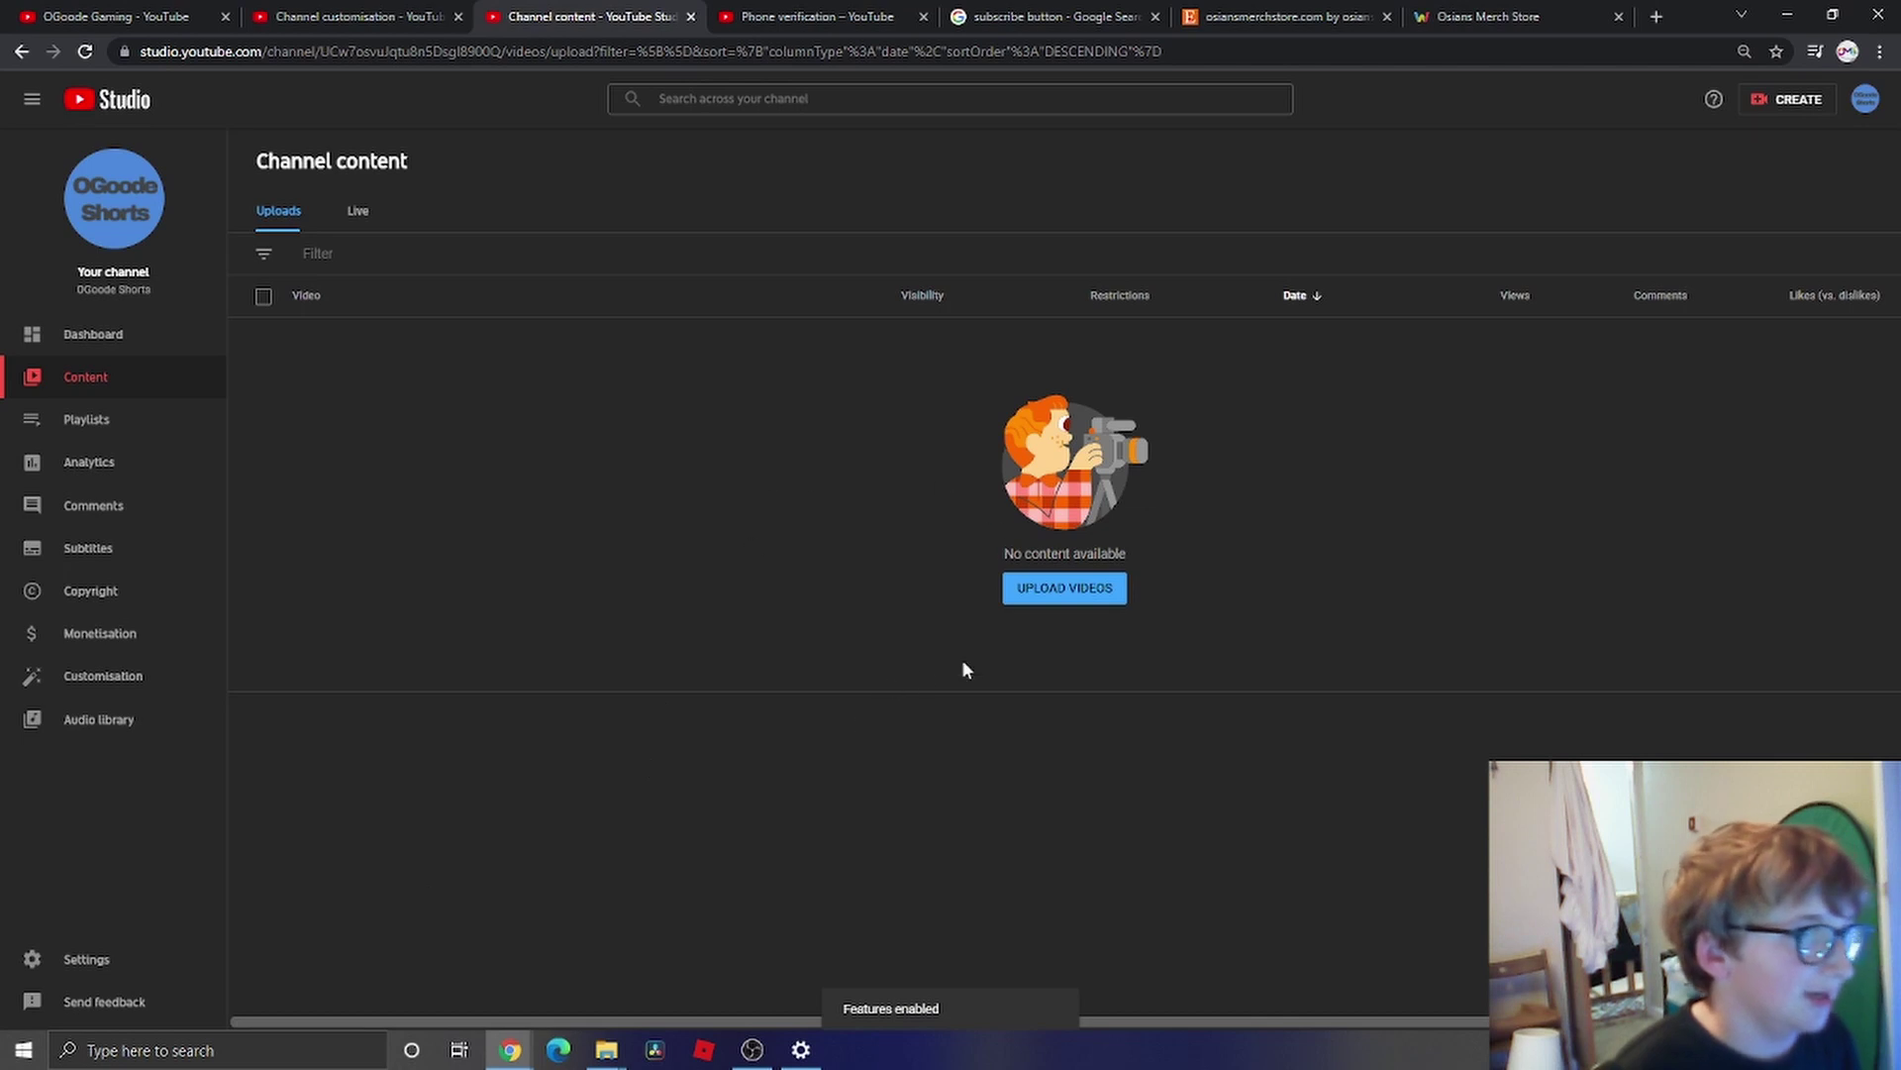
click(1065, 594)
click(921, 515)
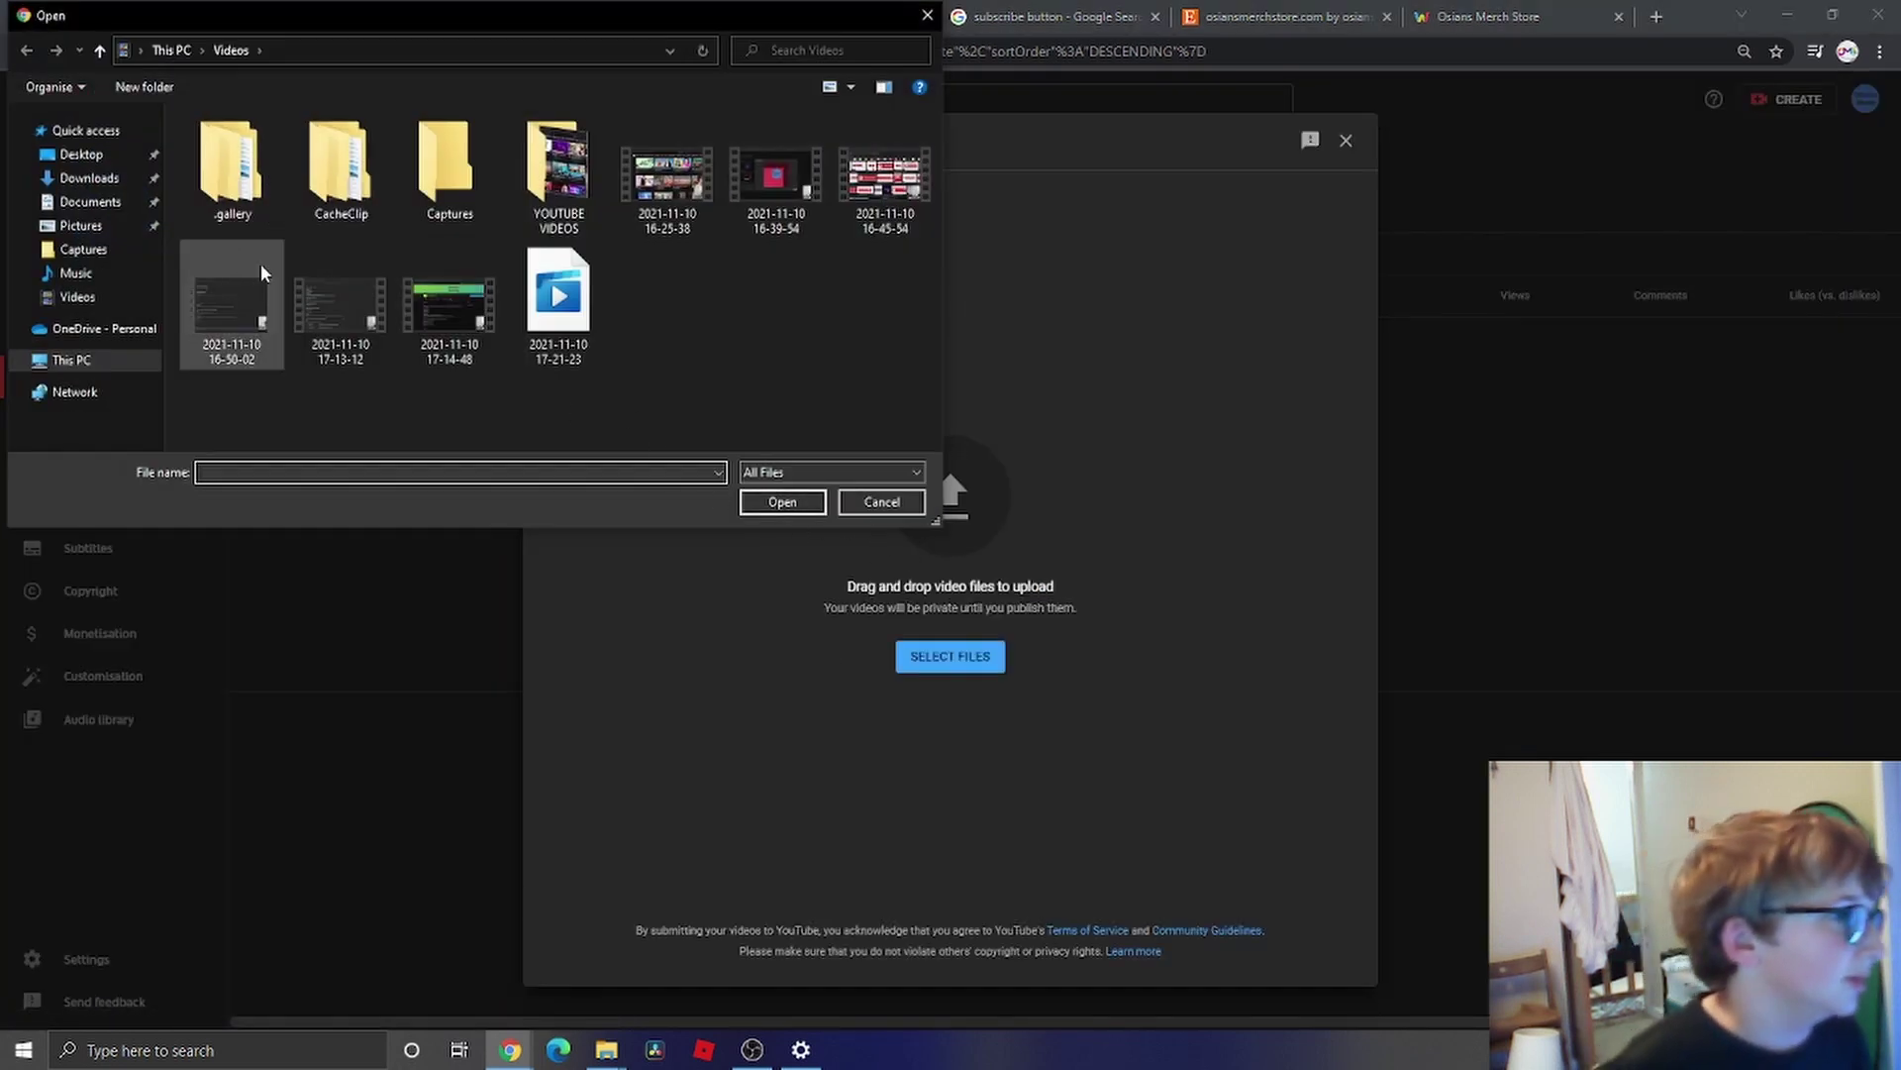
click(558, 302)
click(804, 501)
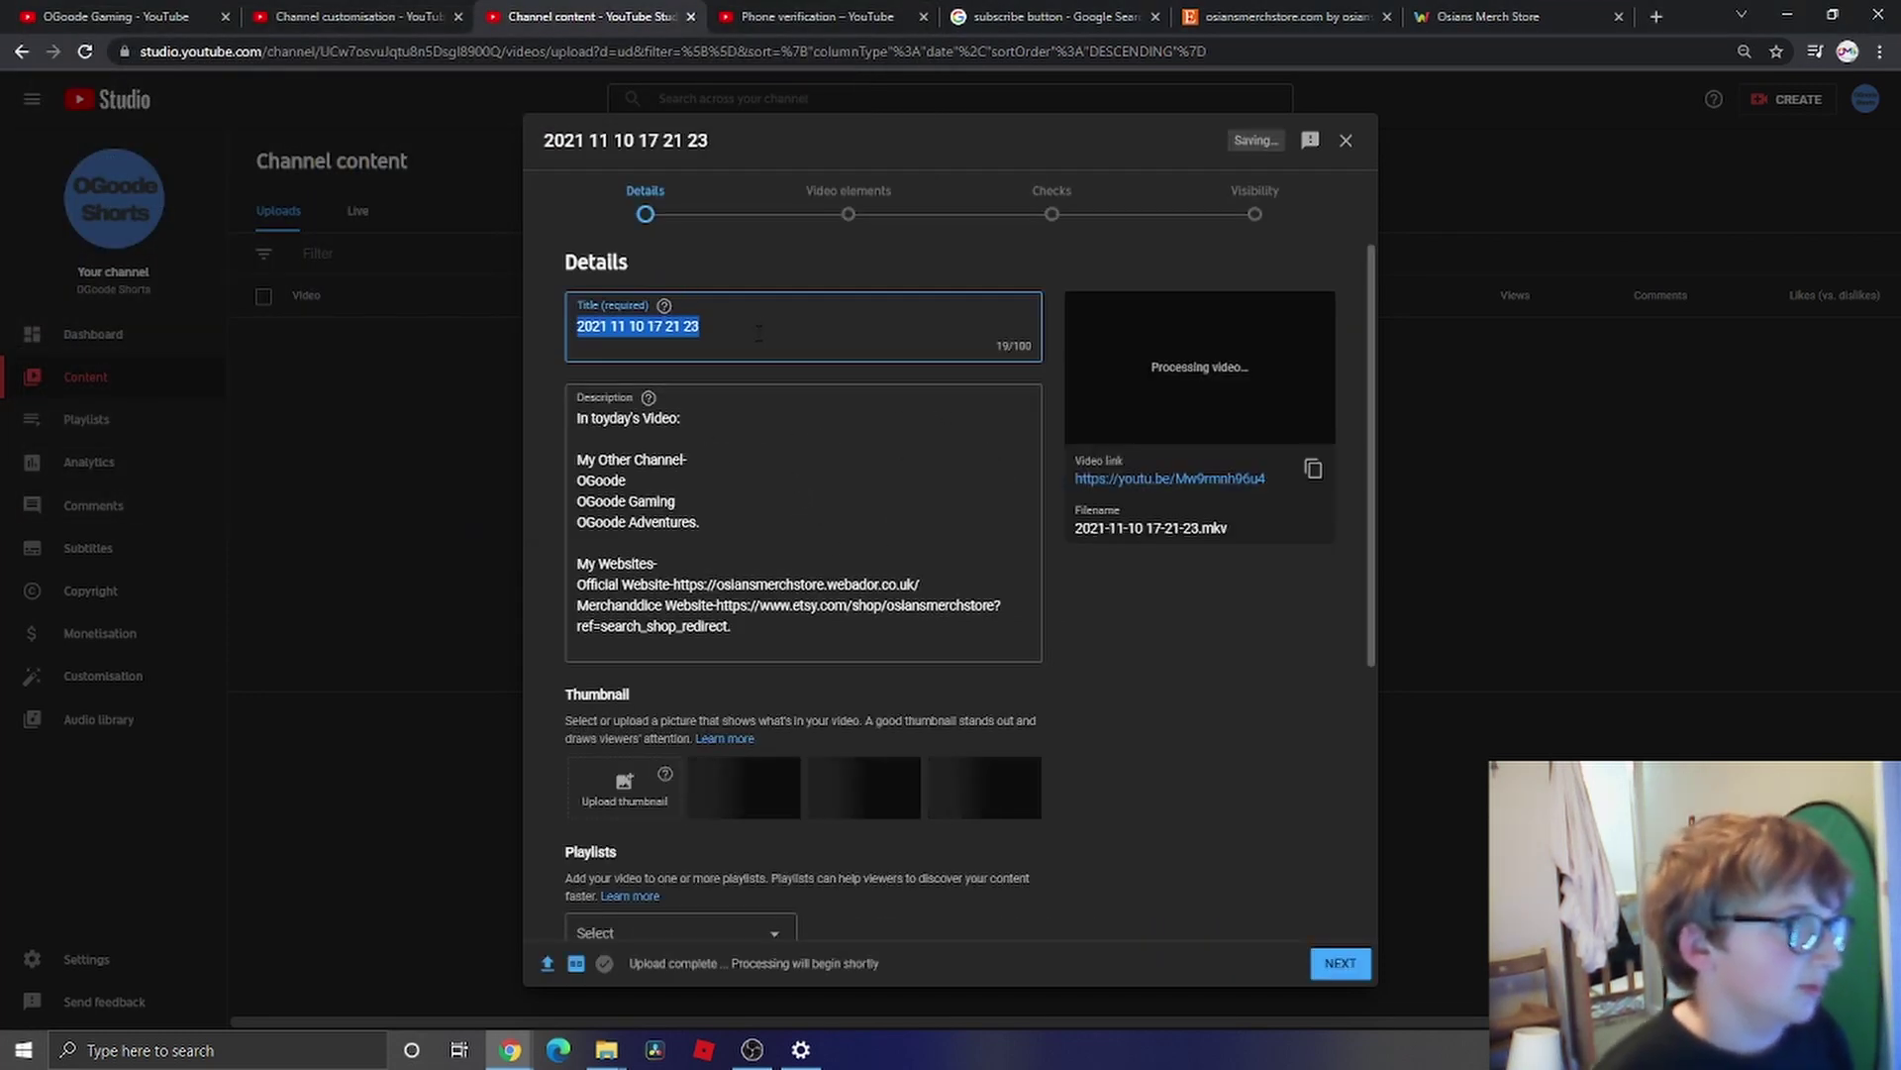
- Title the upload "I'm" and add ':we' to the description's opening line
key(BackSpace)
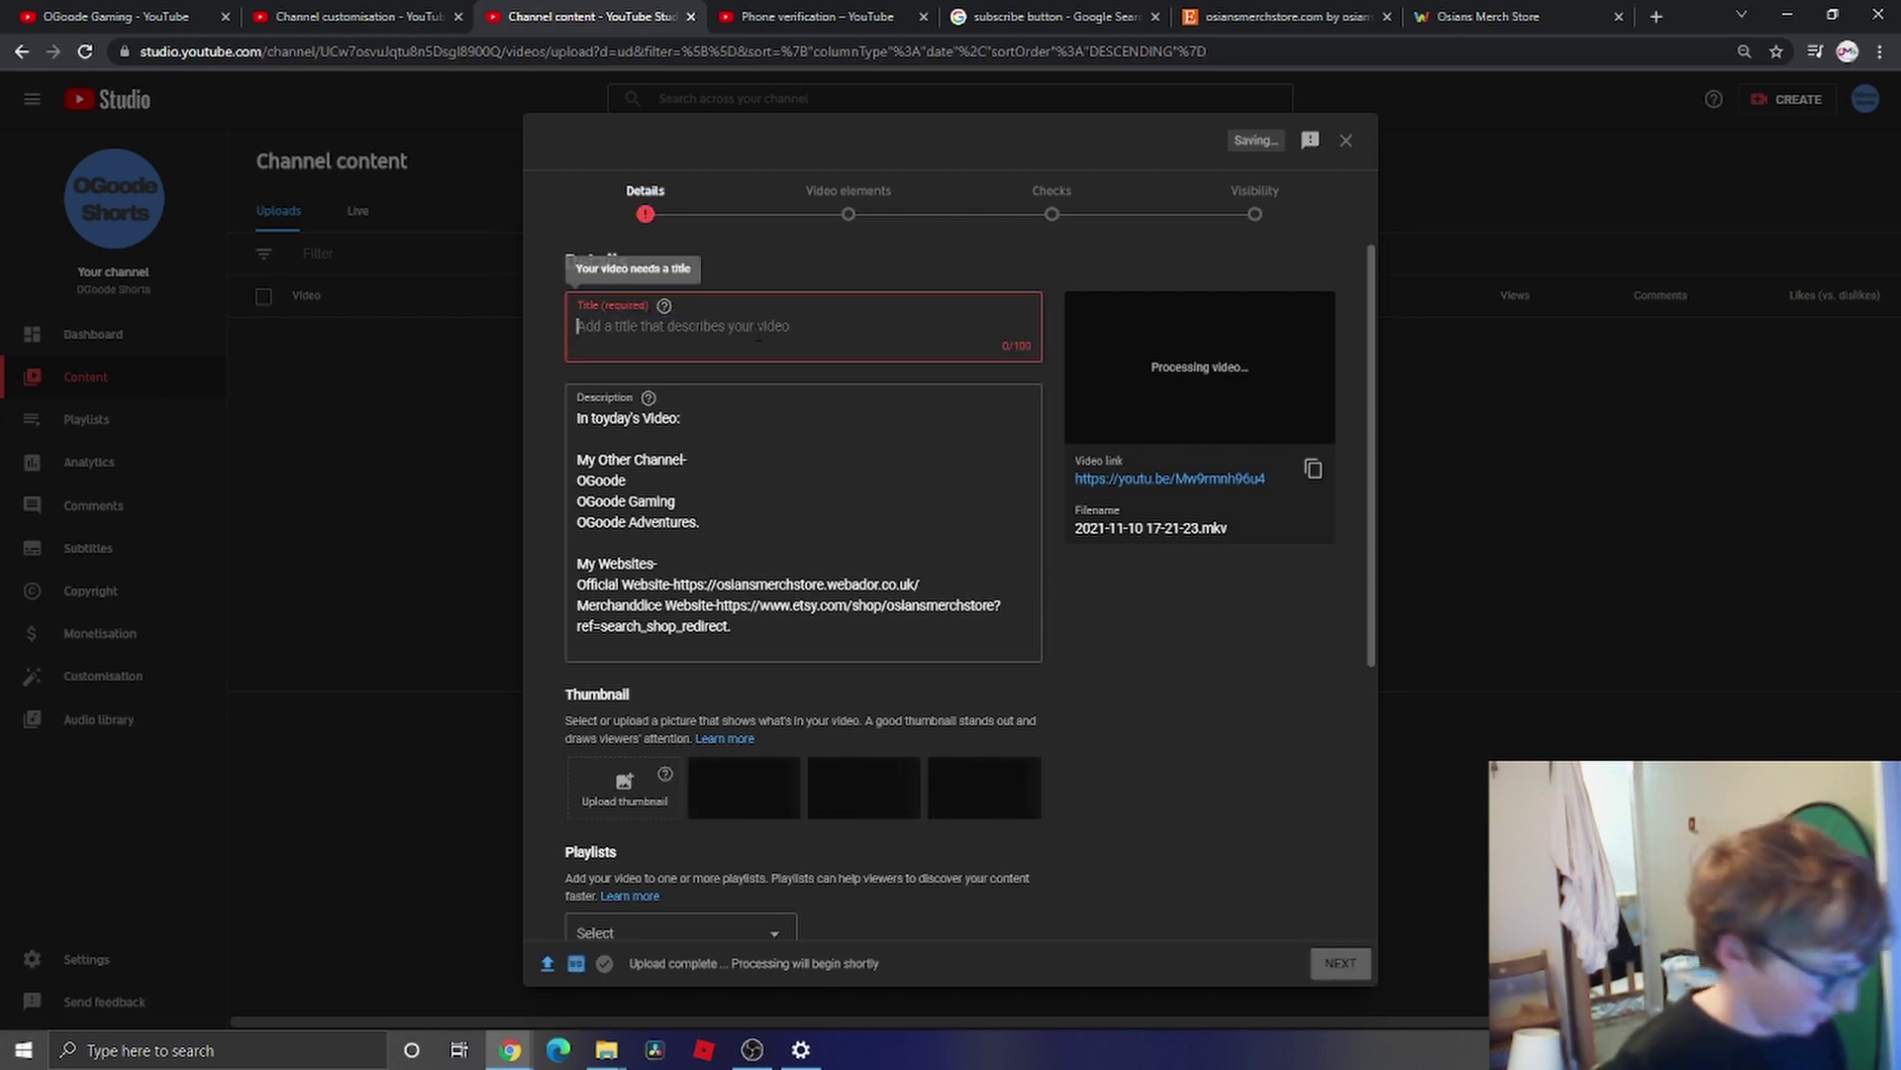
text(I)
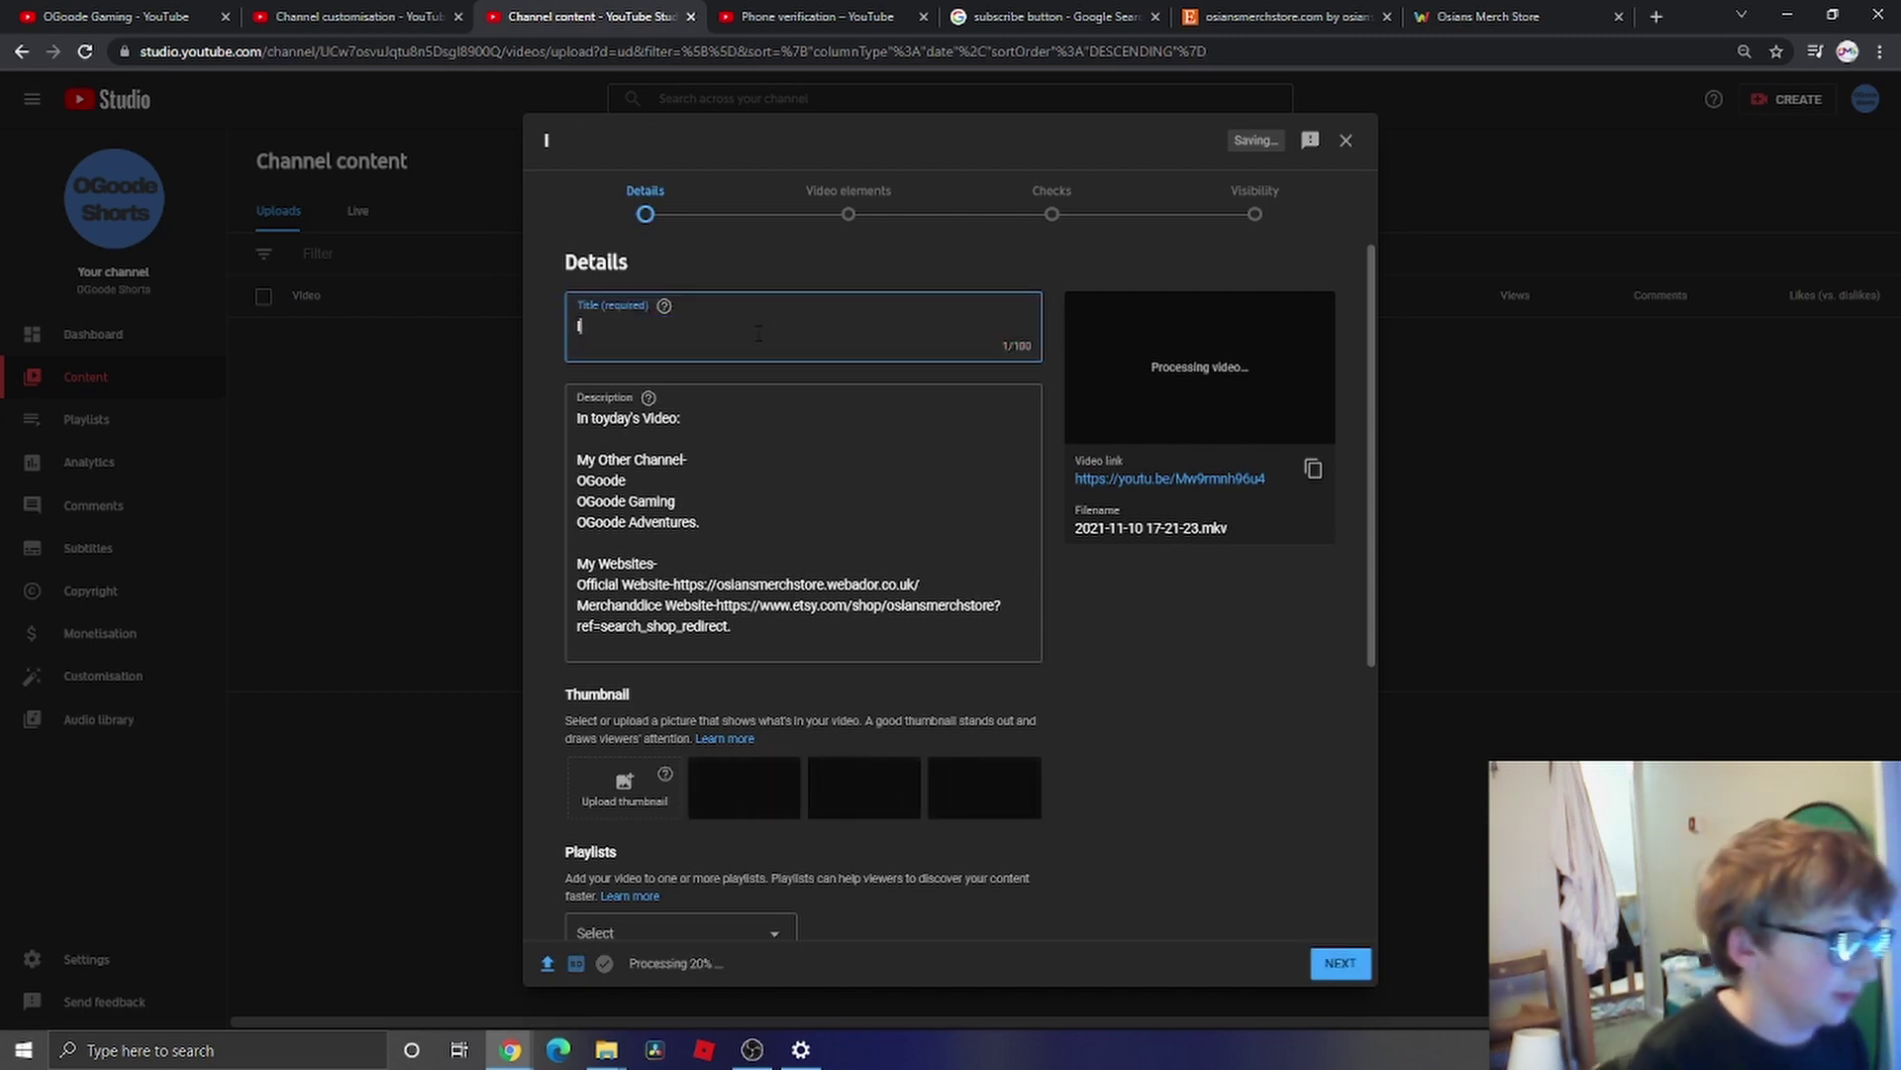
text('m)
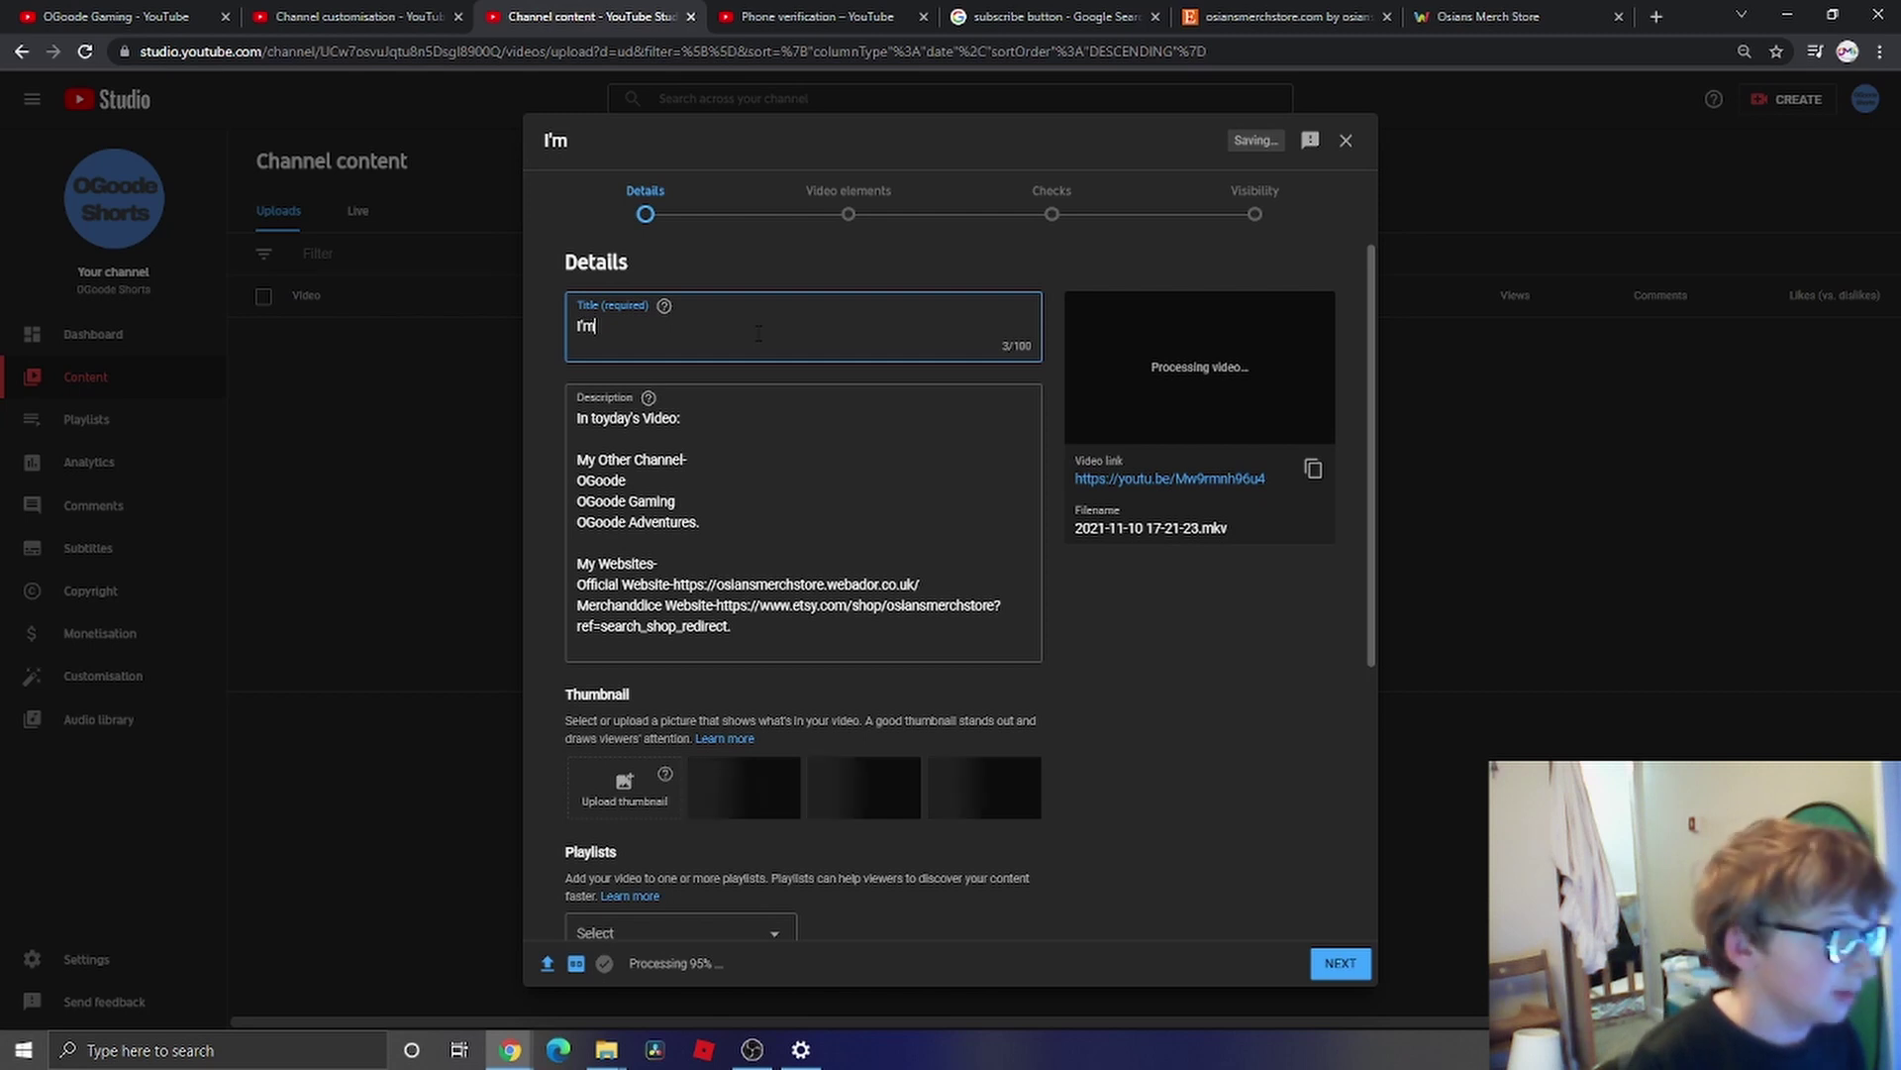
click(680, 418)
text(:)
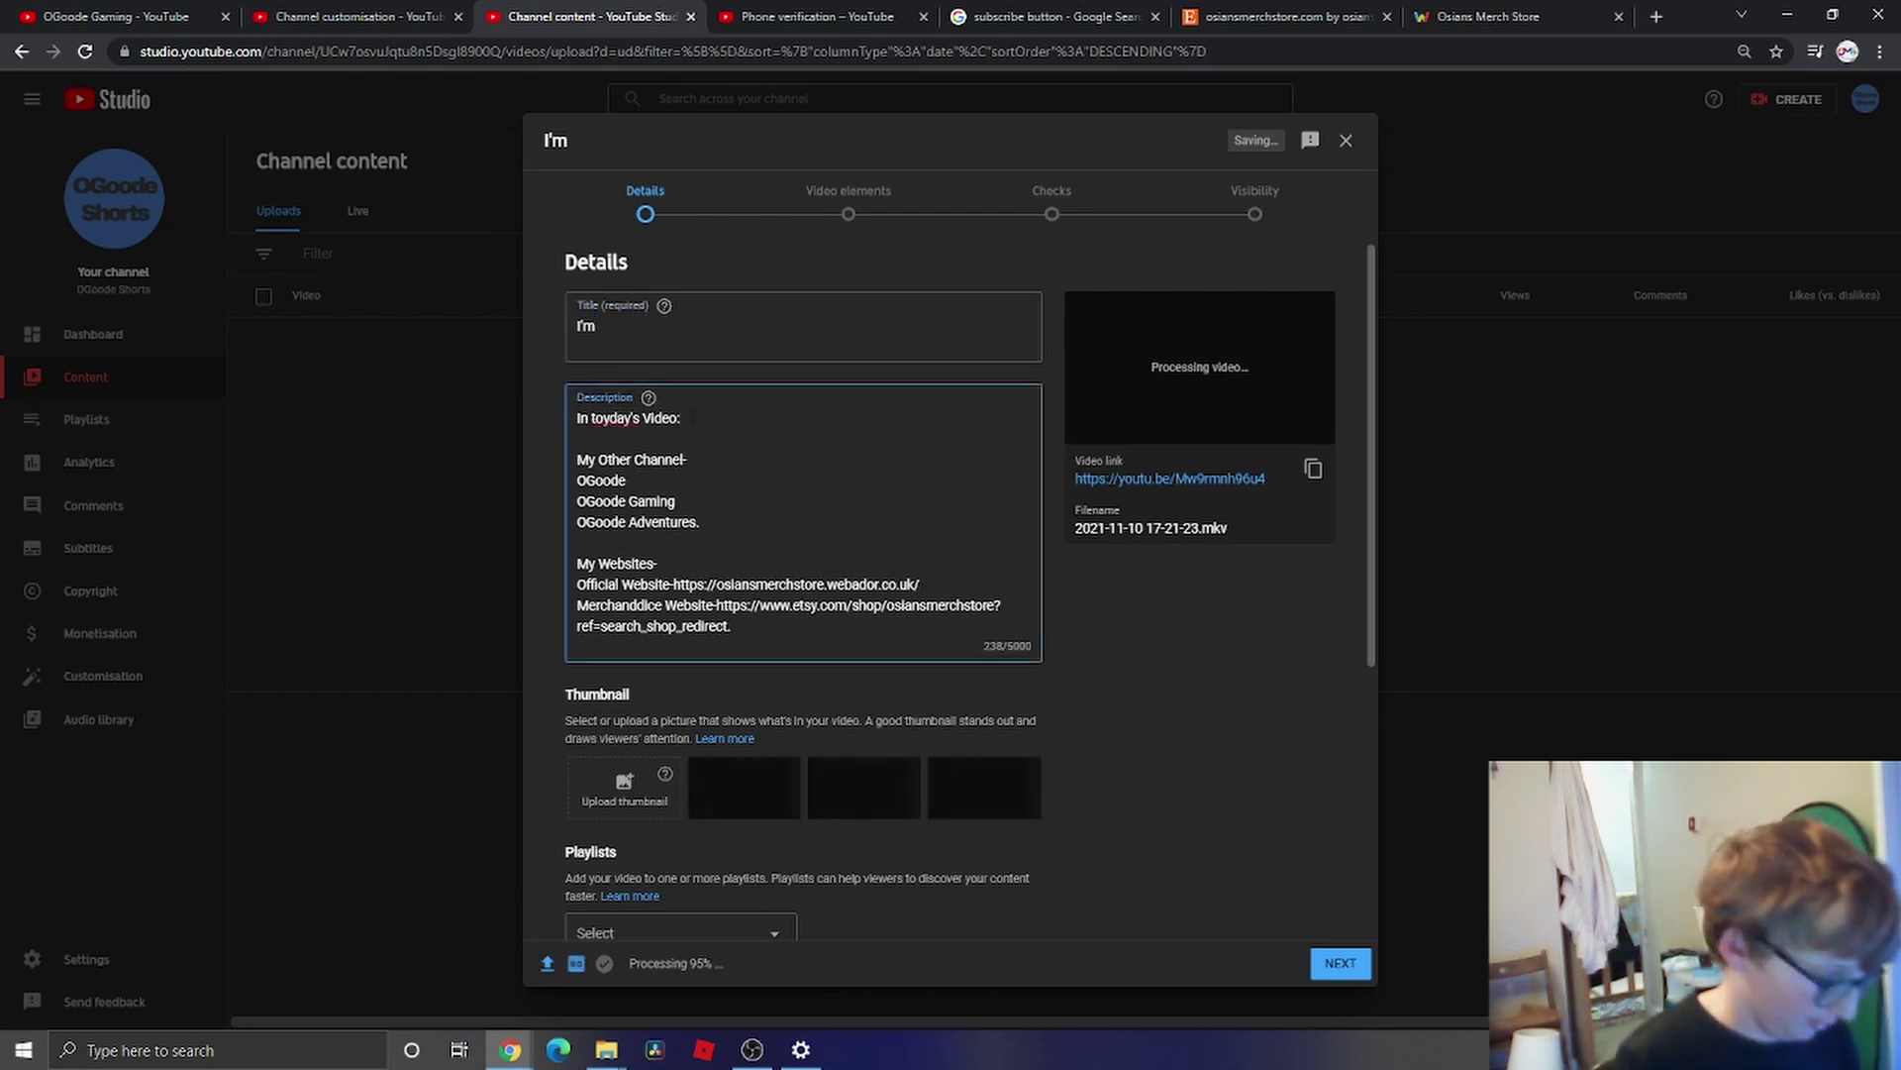
text(we)
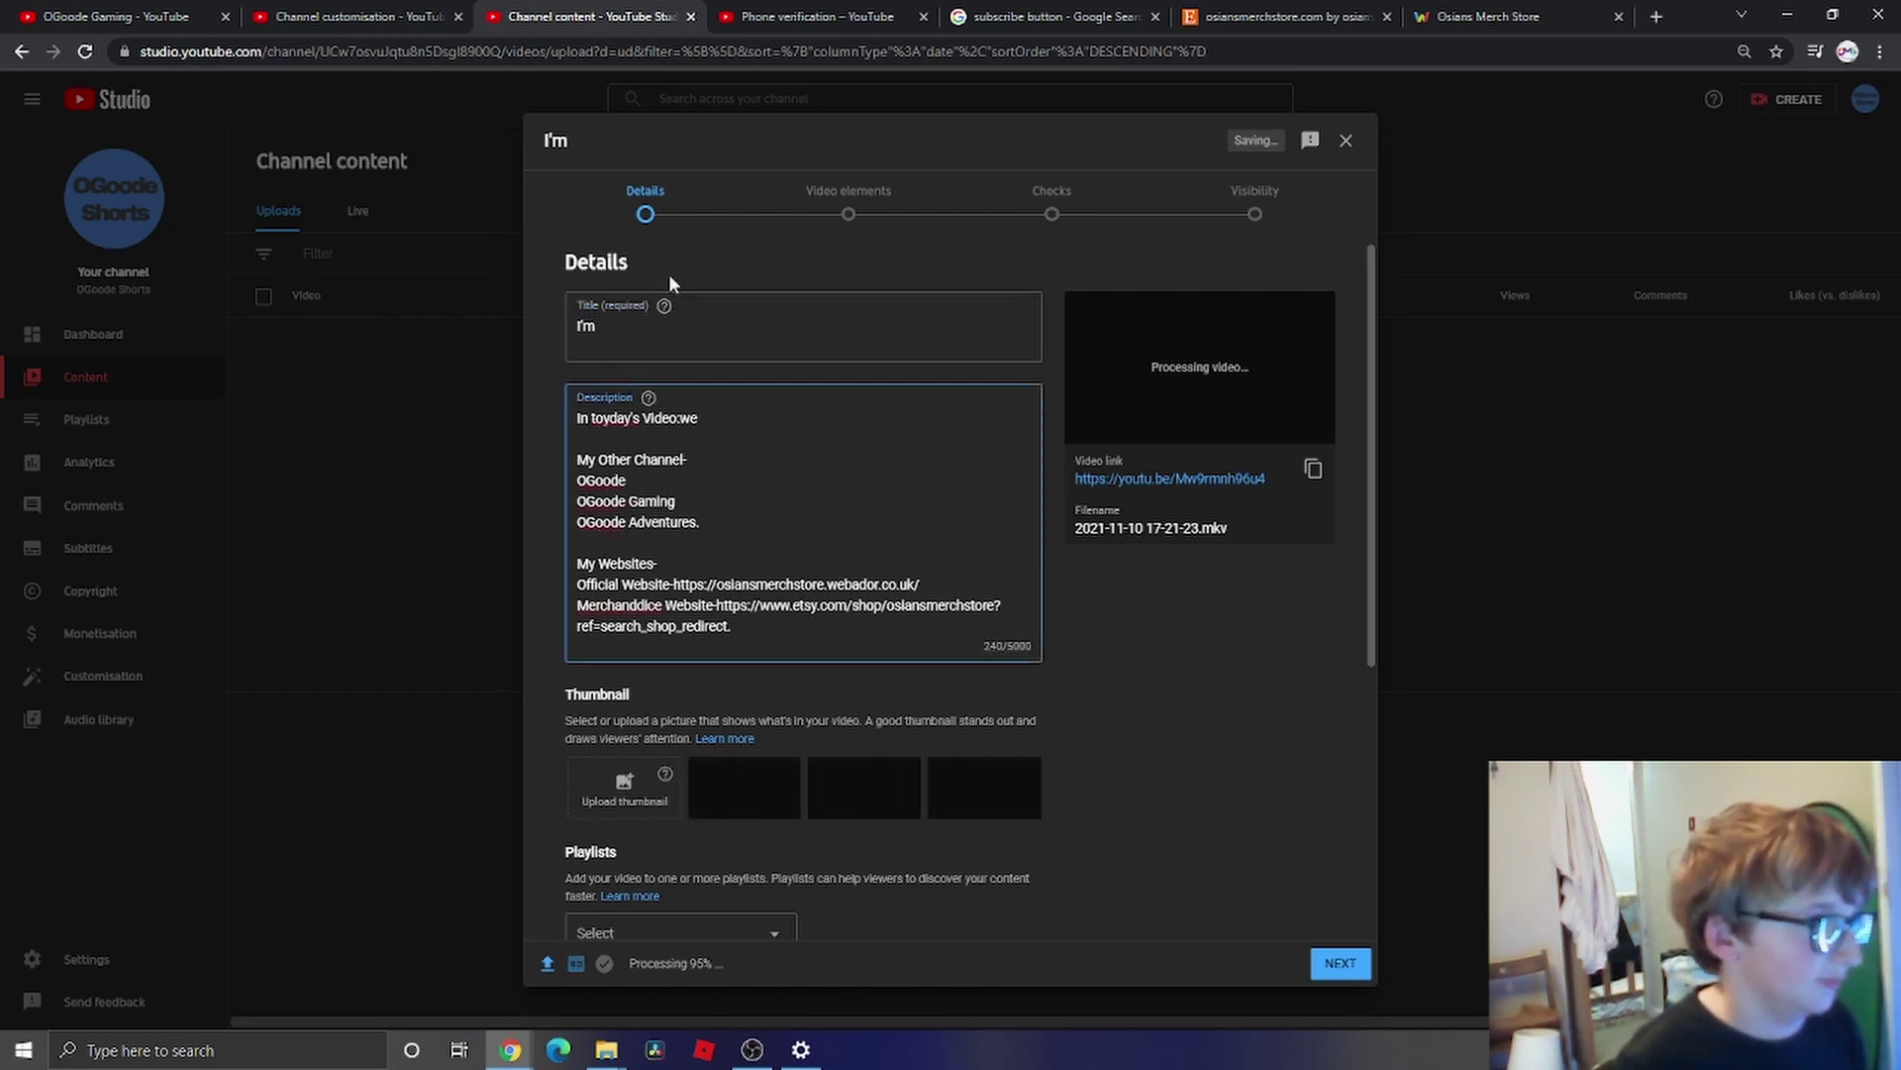
click(1152, 627)
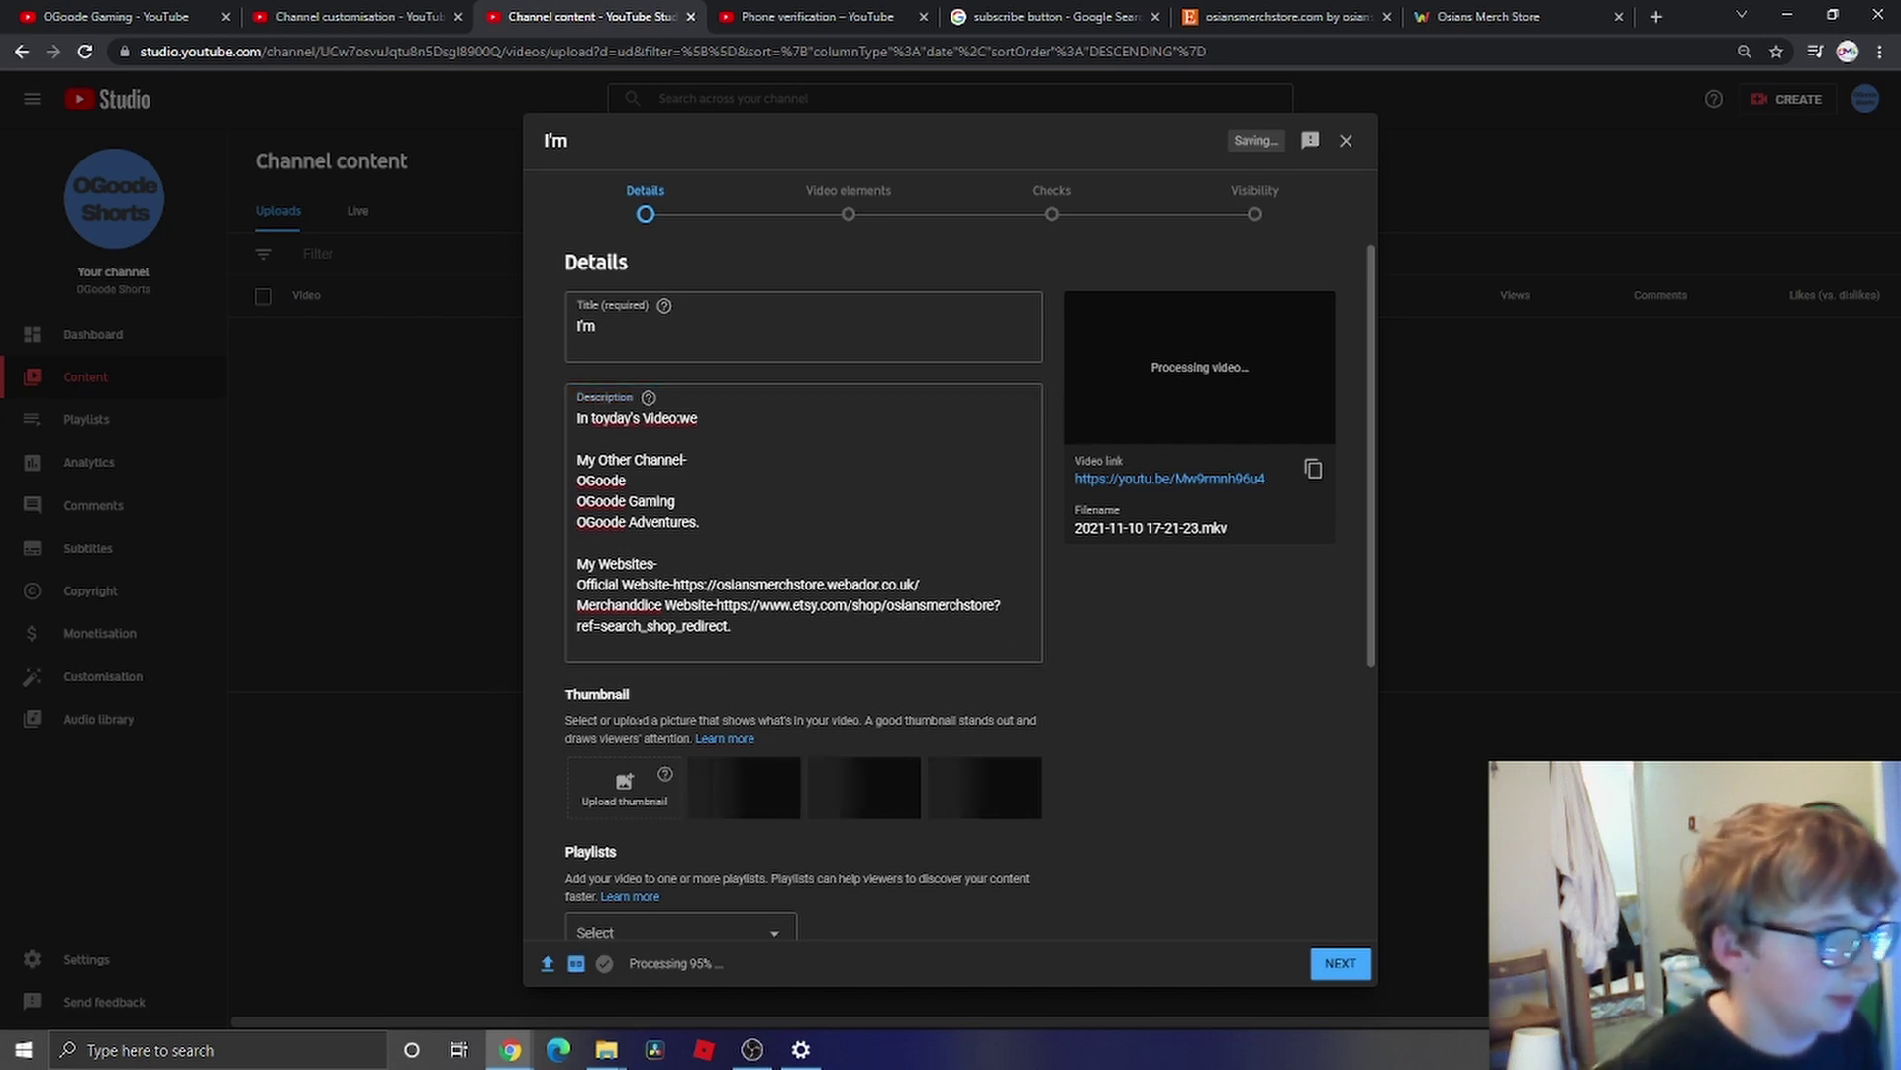
scroll(635, 721, down, 2)
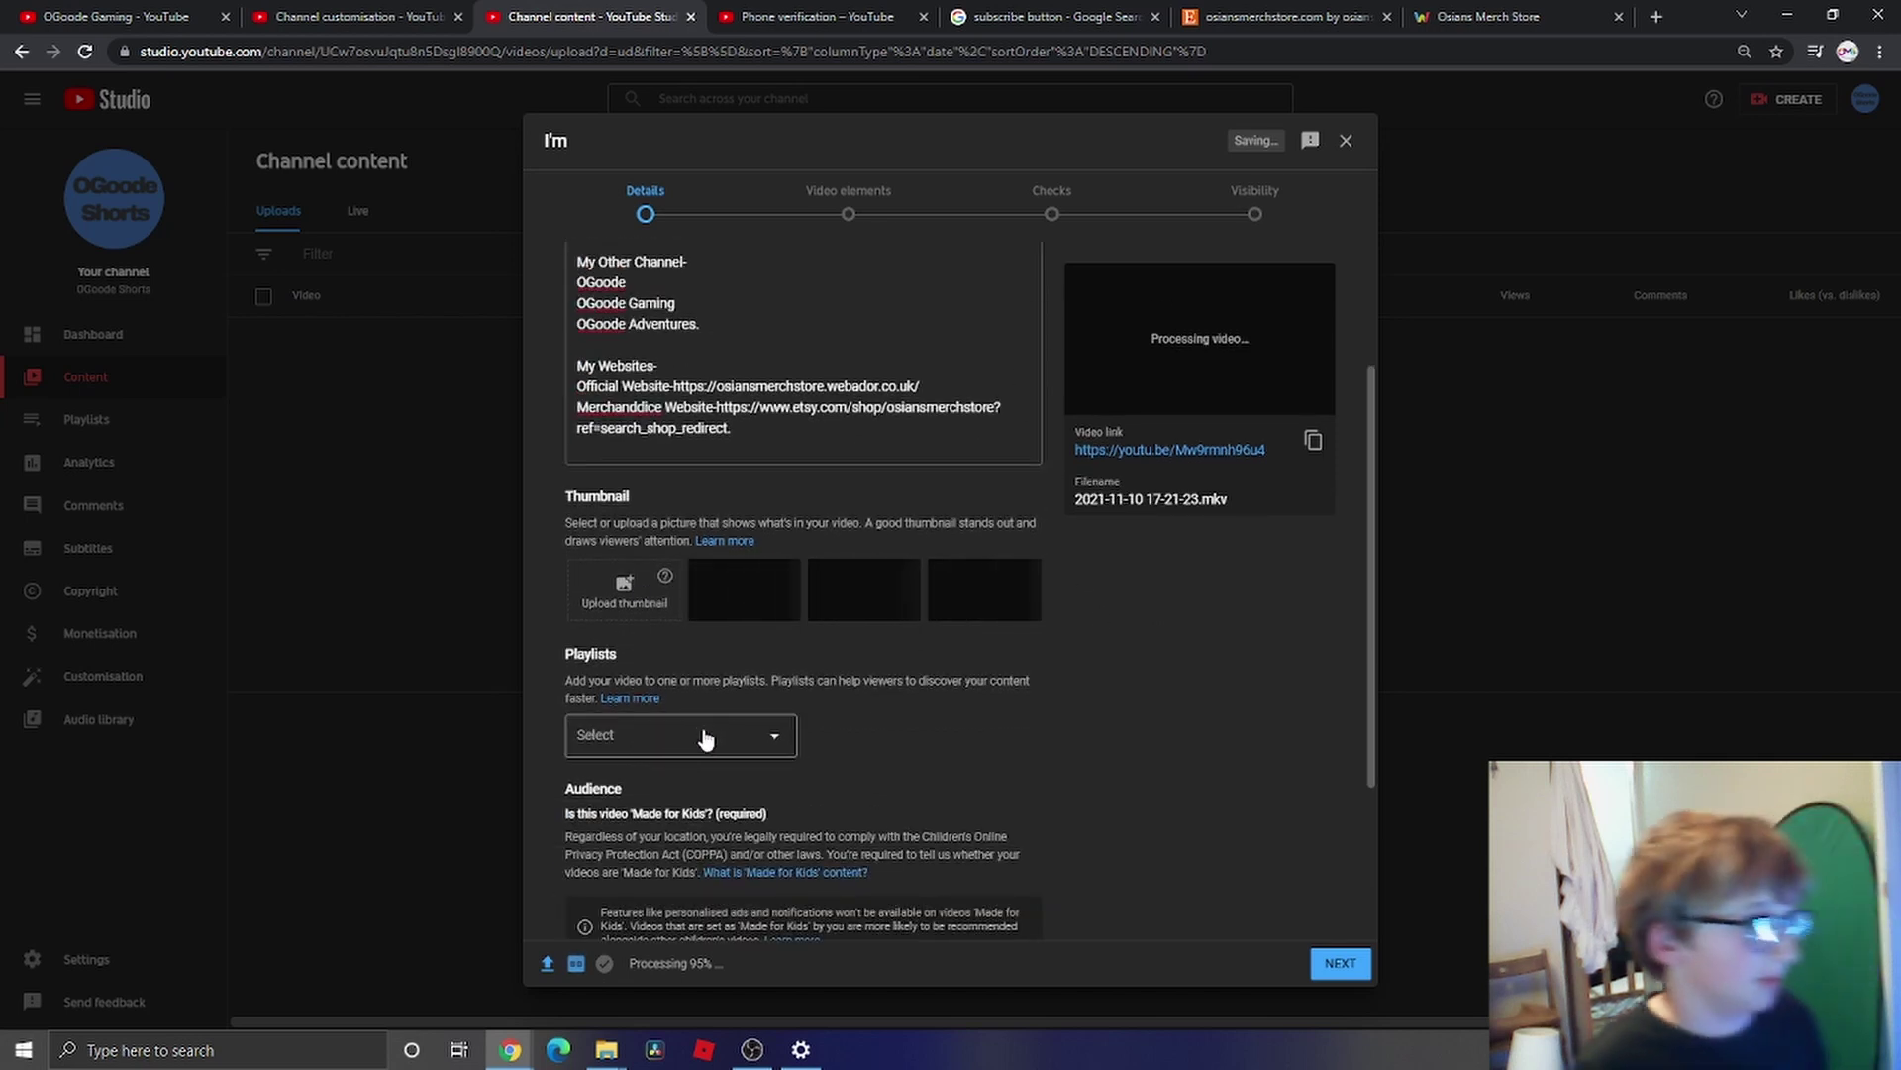
scroll(704, 733, up, 3)
scroll(698, 745, down, 5)
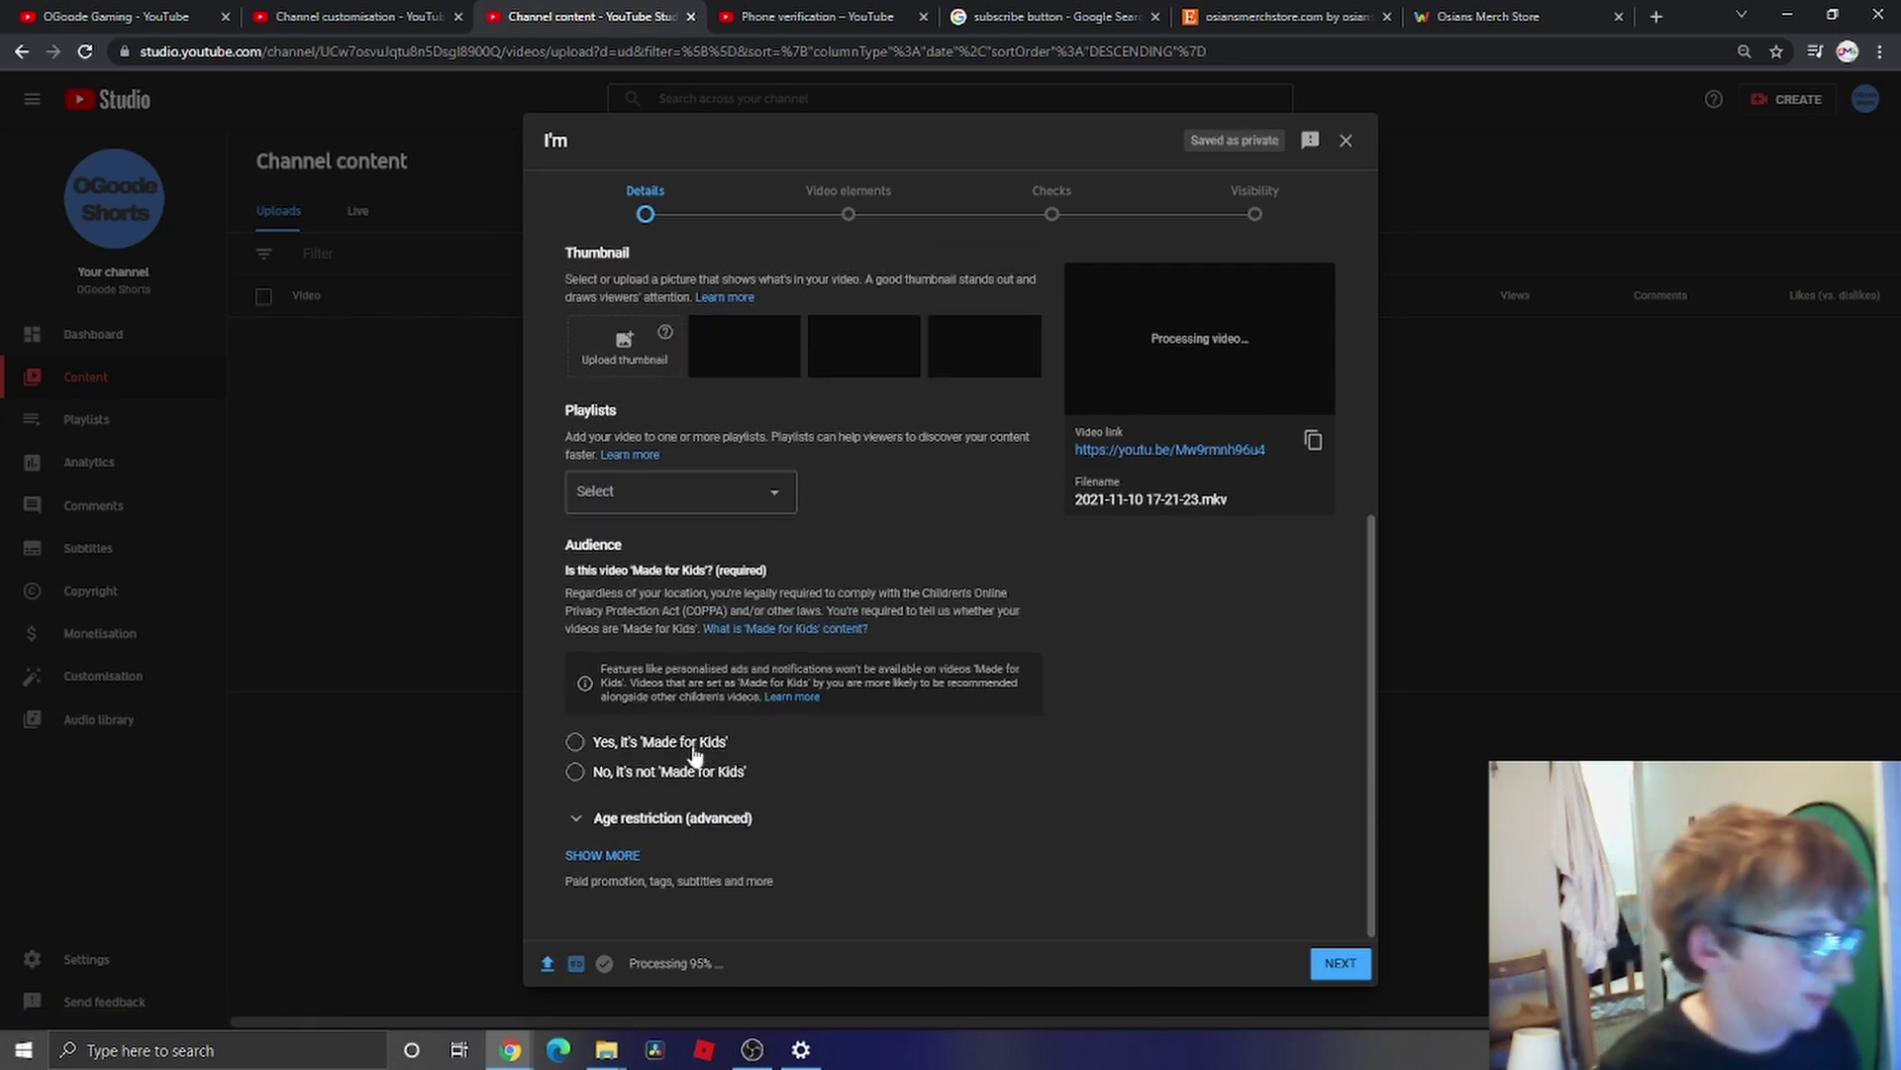
- Use the first auto-generated thumbnail after custom thumbnails prove unavailable
click(606, 355)
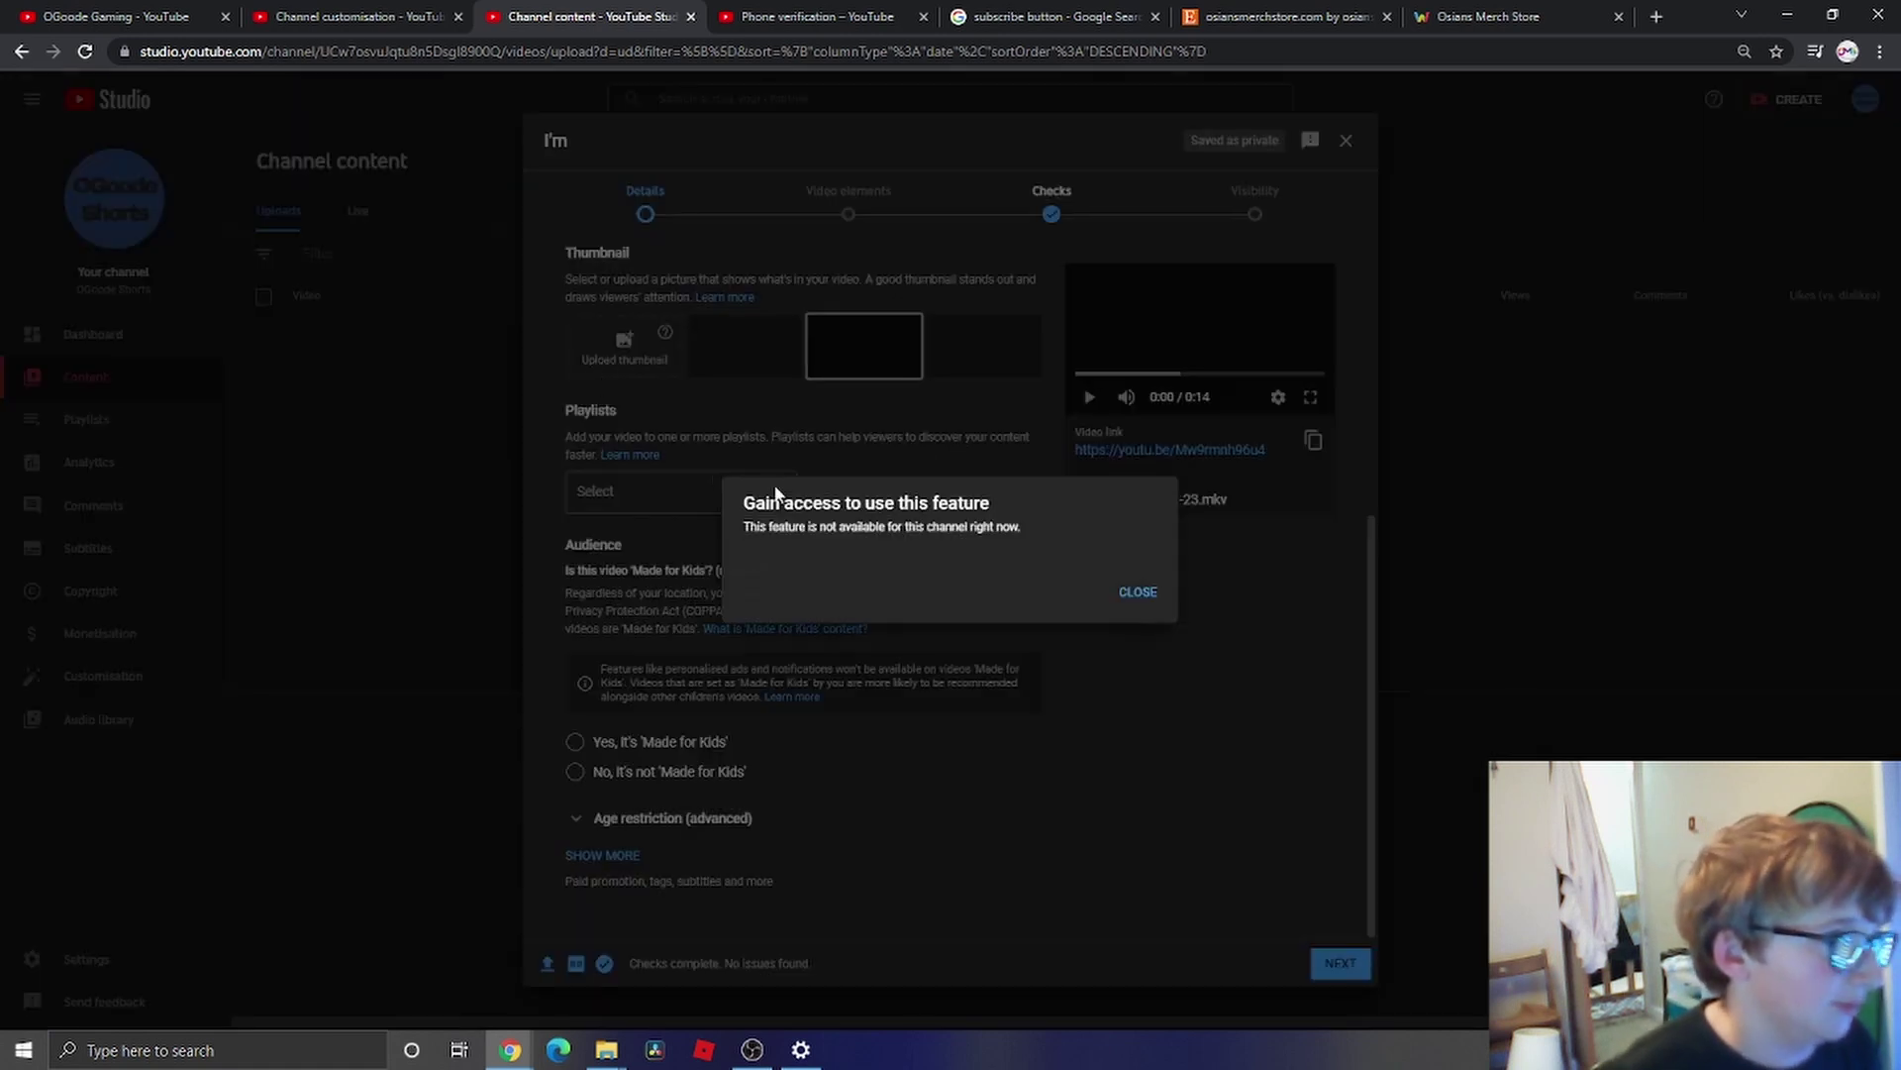
click(1135, 592)
click(657, 355)
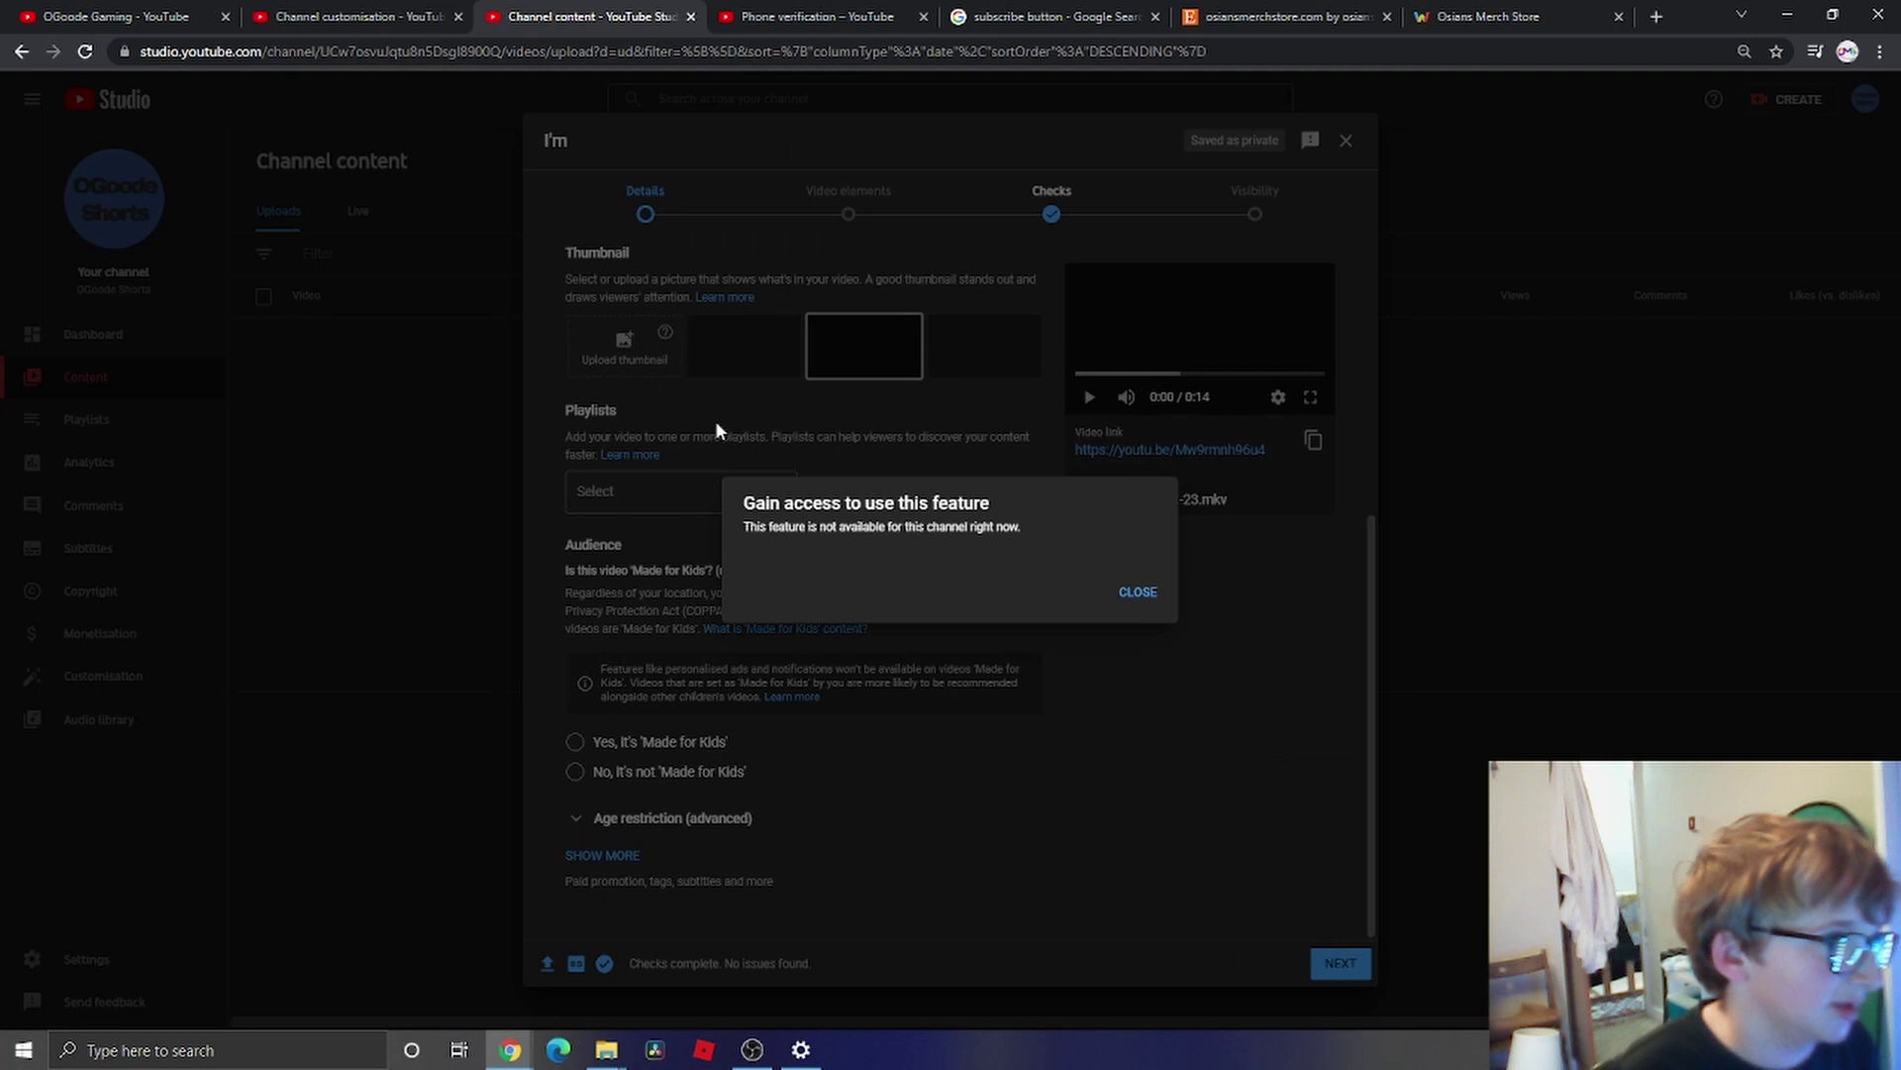
click(1135, 686)
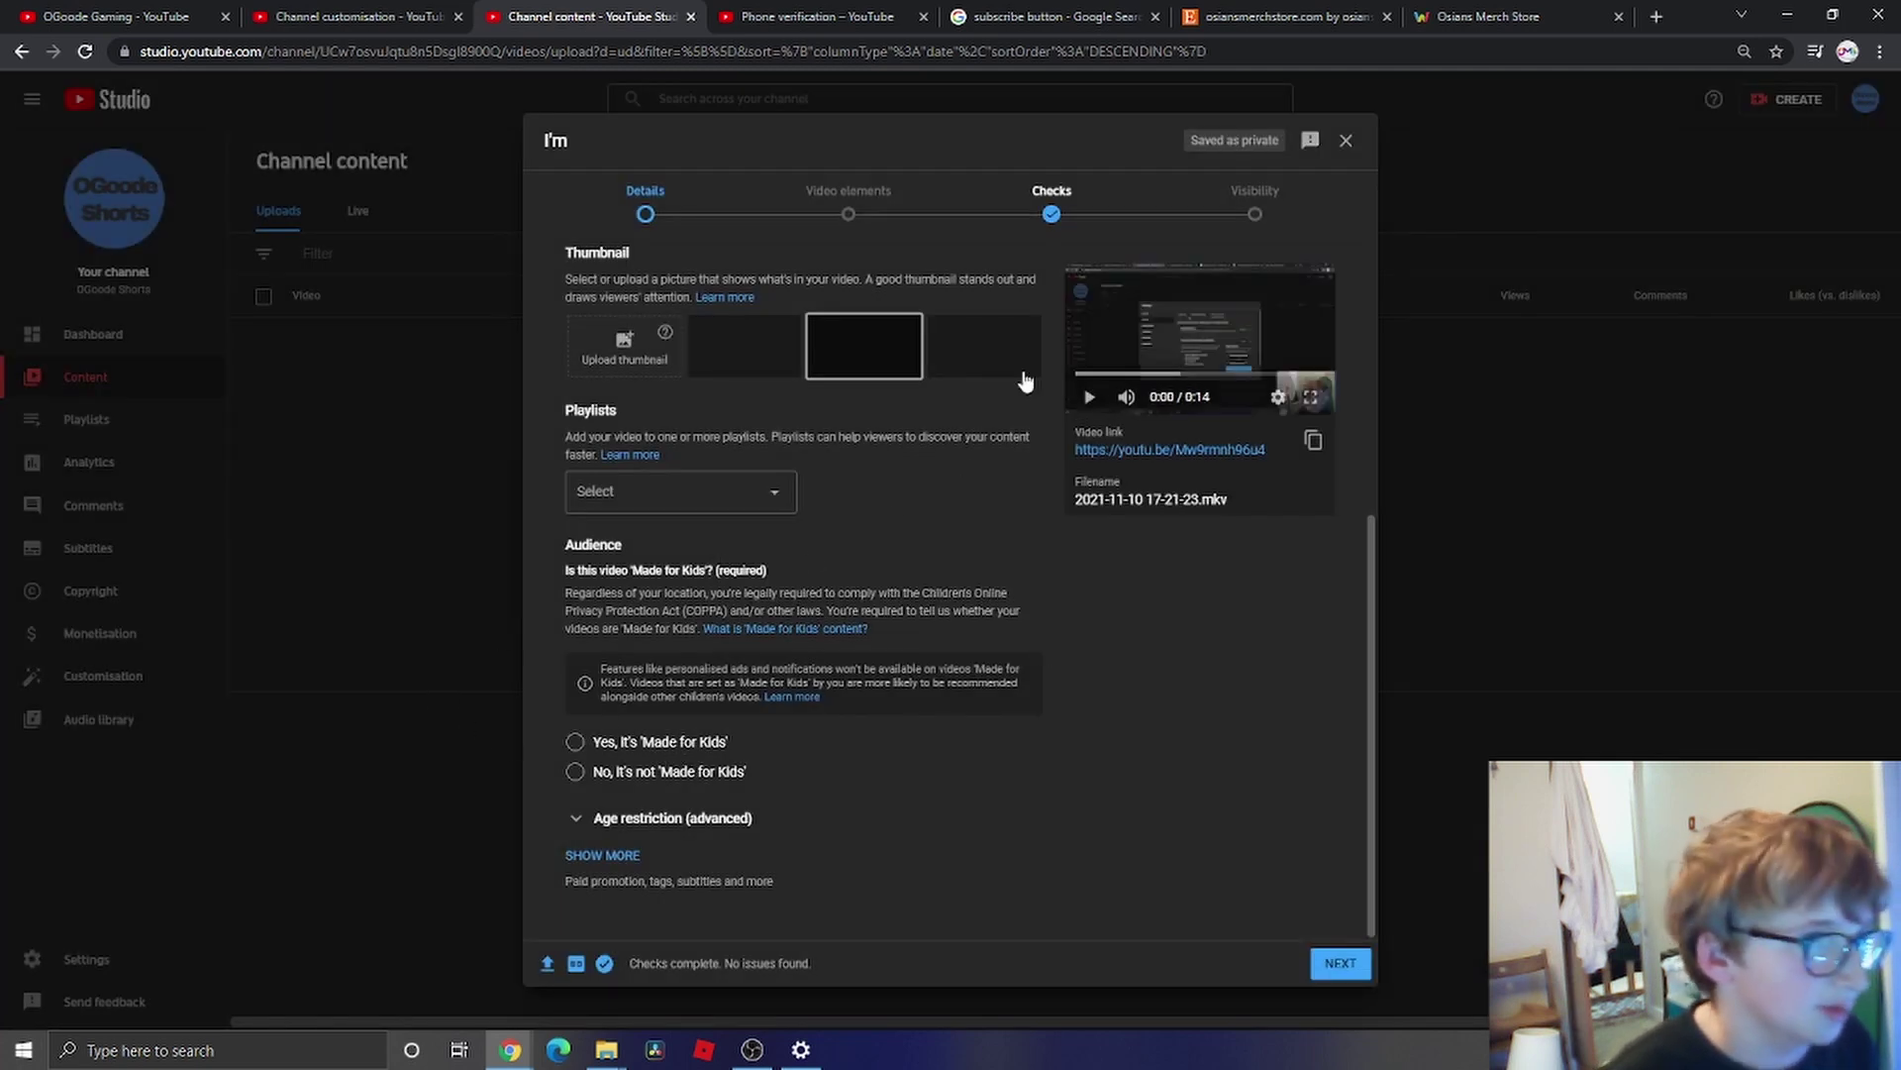
click(765, 357)
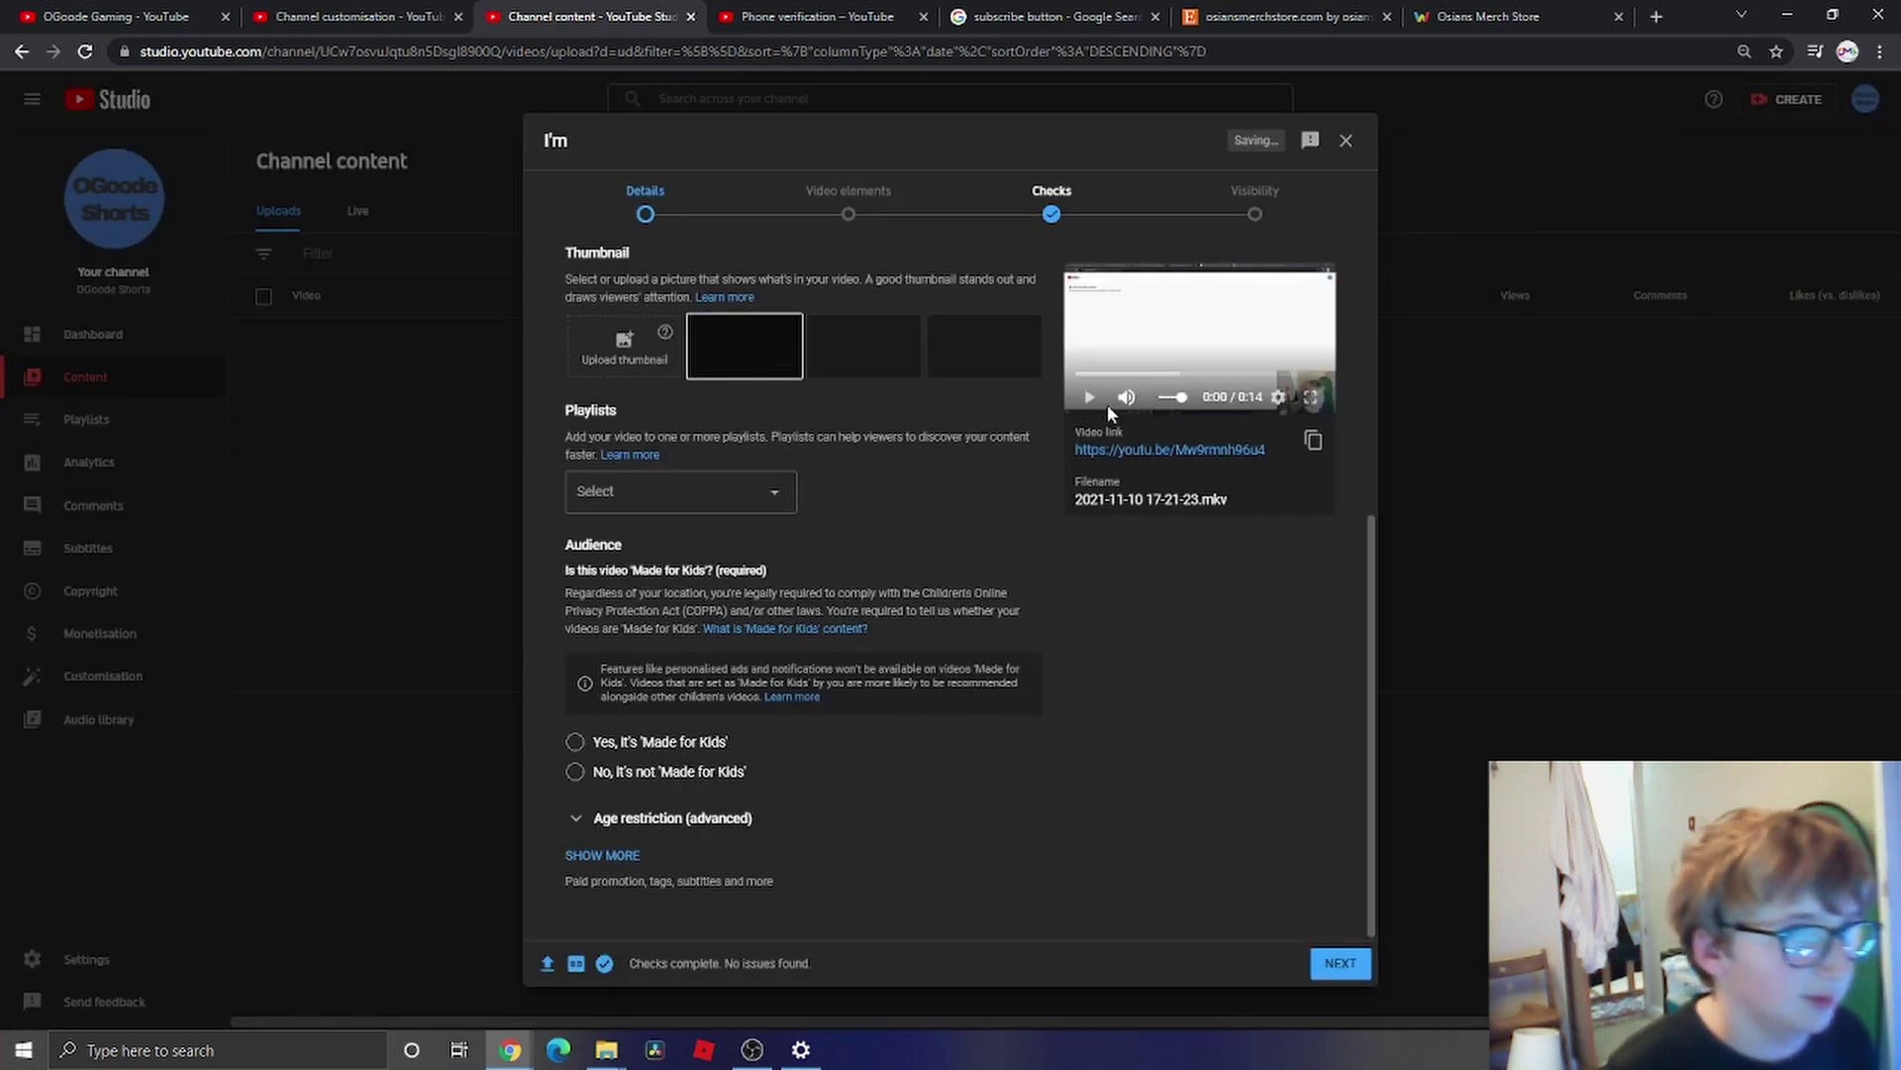
- Set the audience to 'No, it's not Made for Kids' and continue to Video elements
click(592, 744)
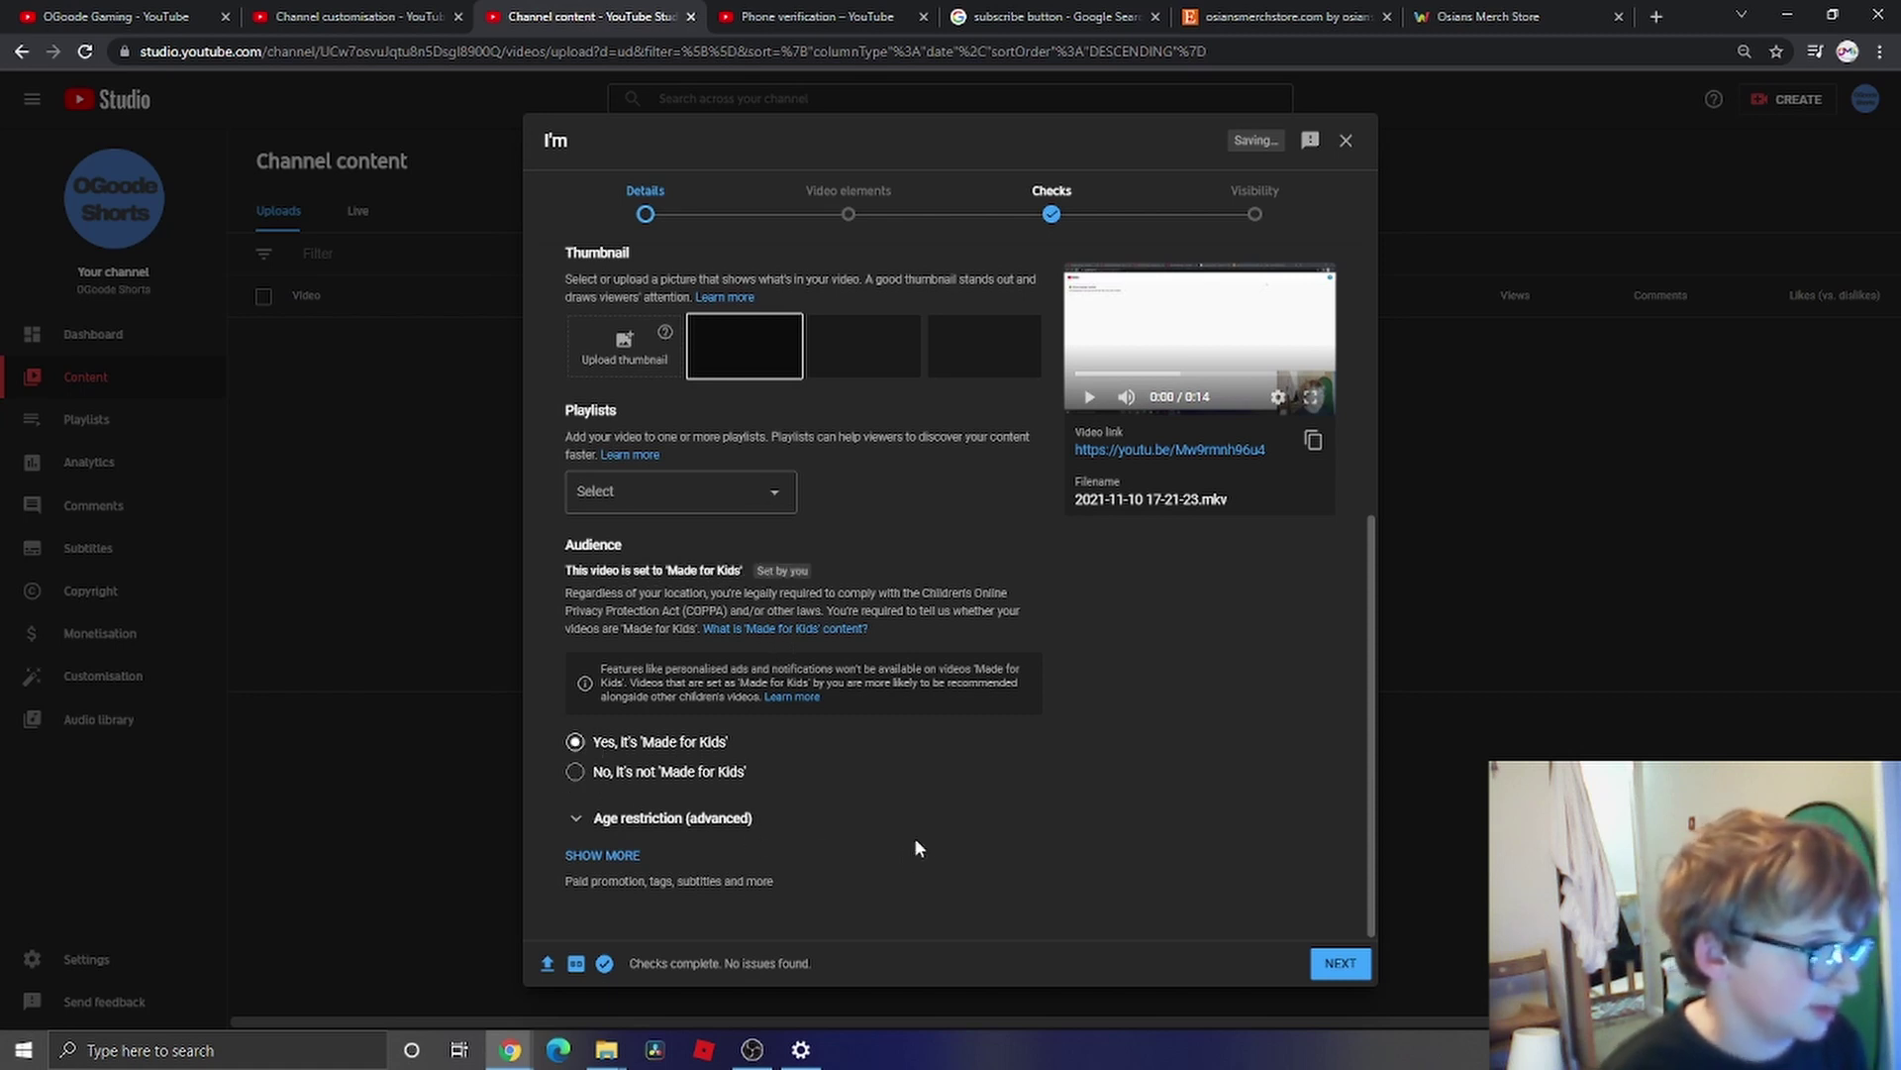
click(576, 773)
click(578, 743)
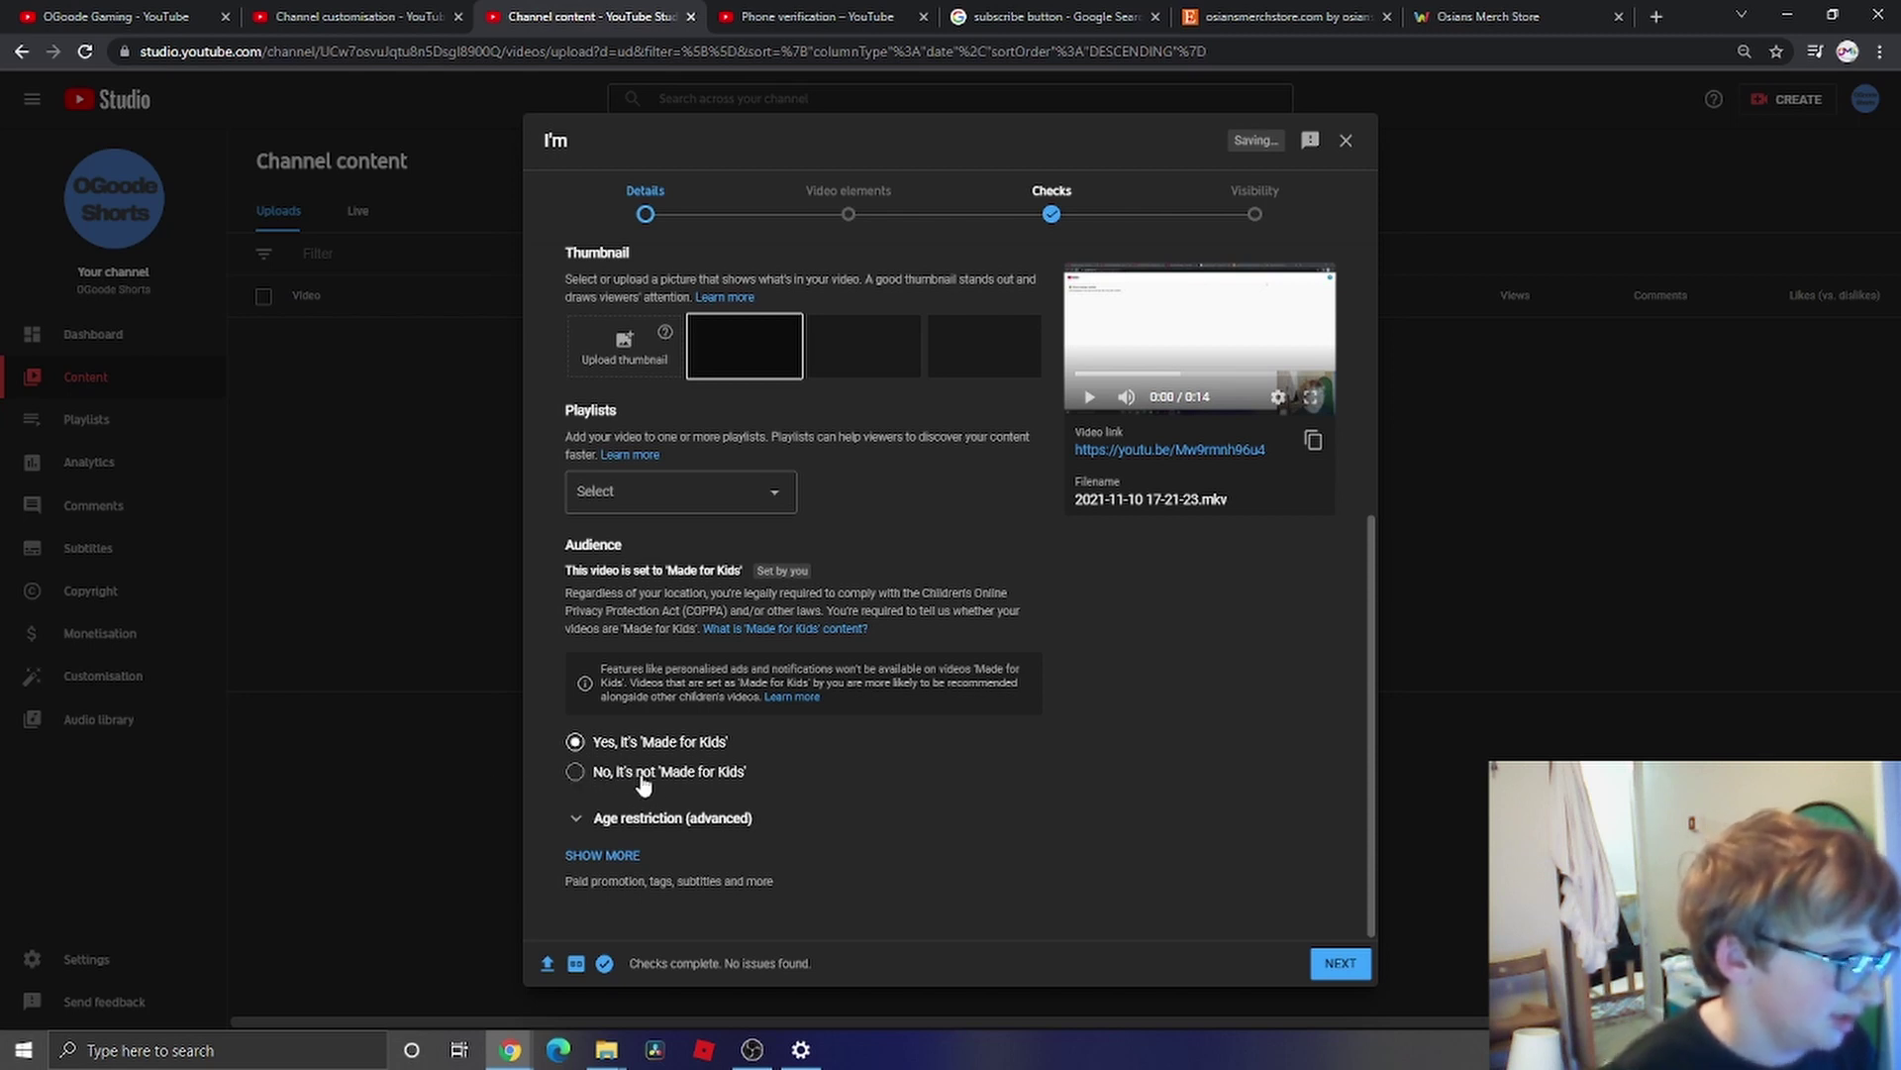
click(617, 774)
click(1341, 964)
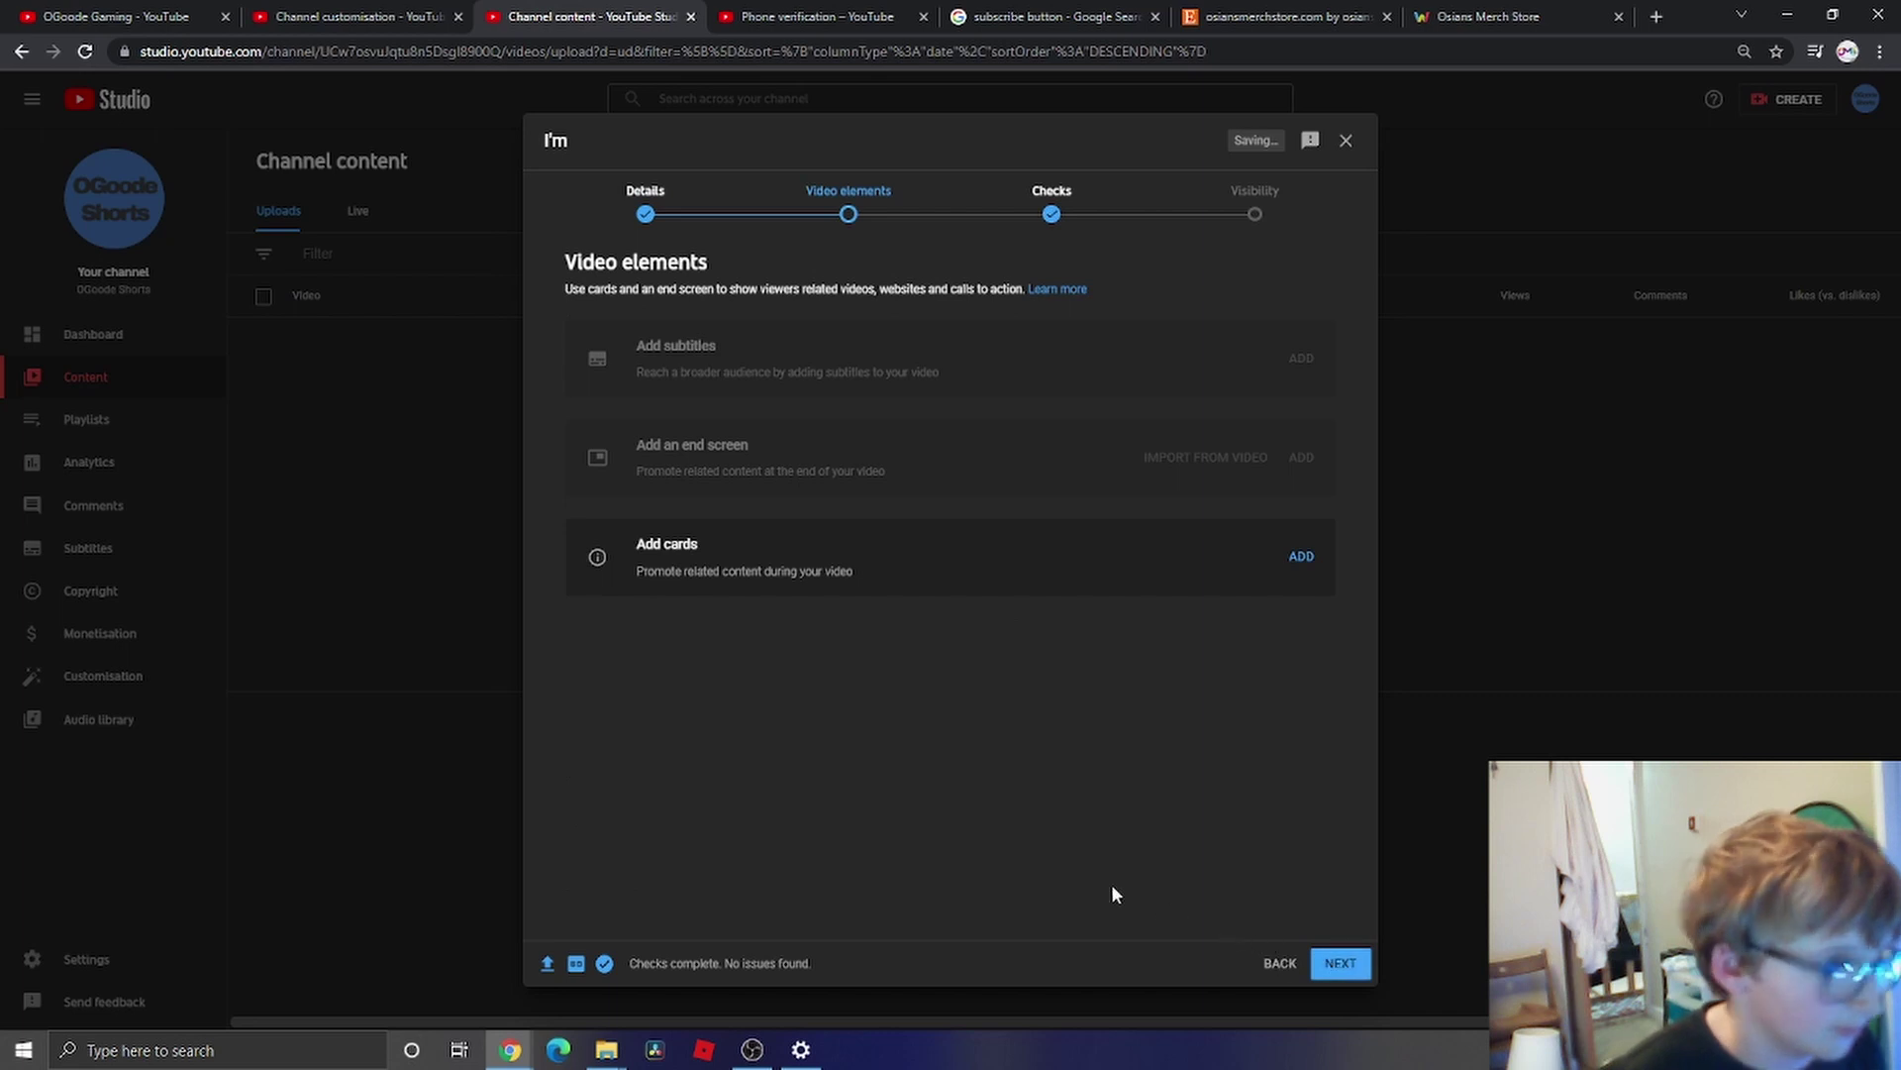
- Add a Channel card and pick LordQuiche from the search for 'lordquiche'
click(1297, 560)
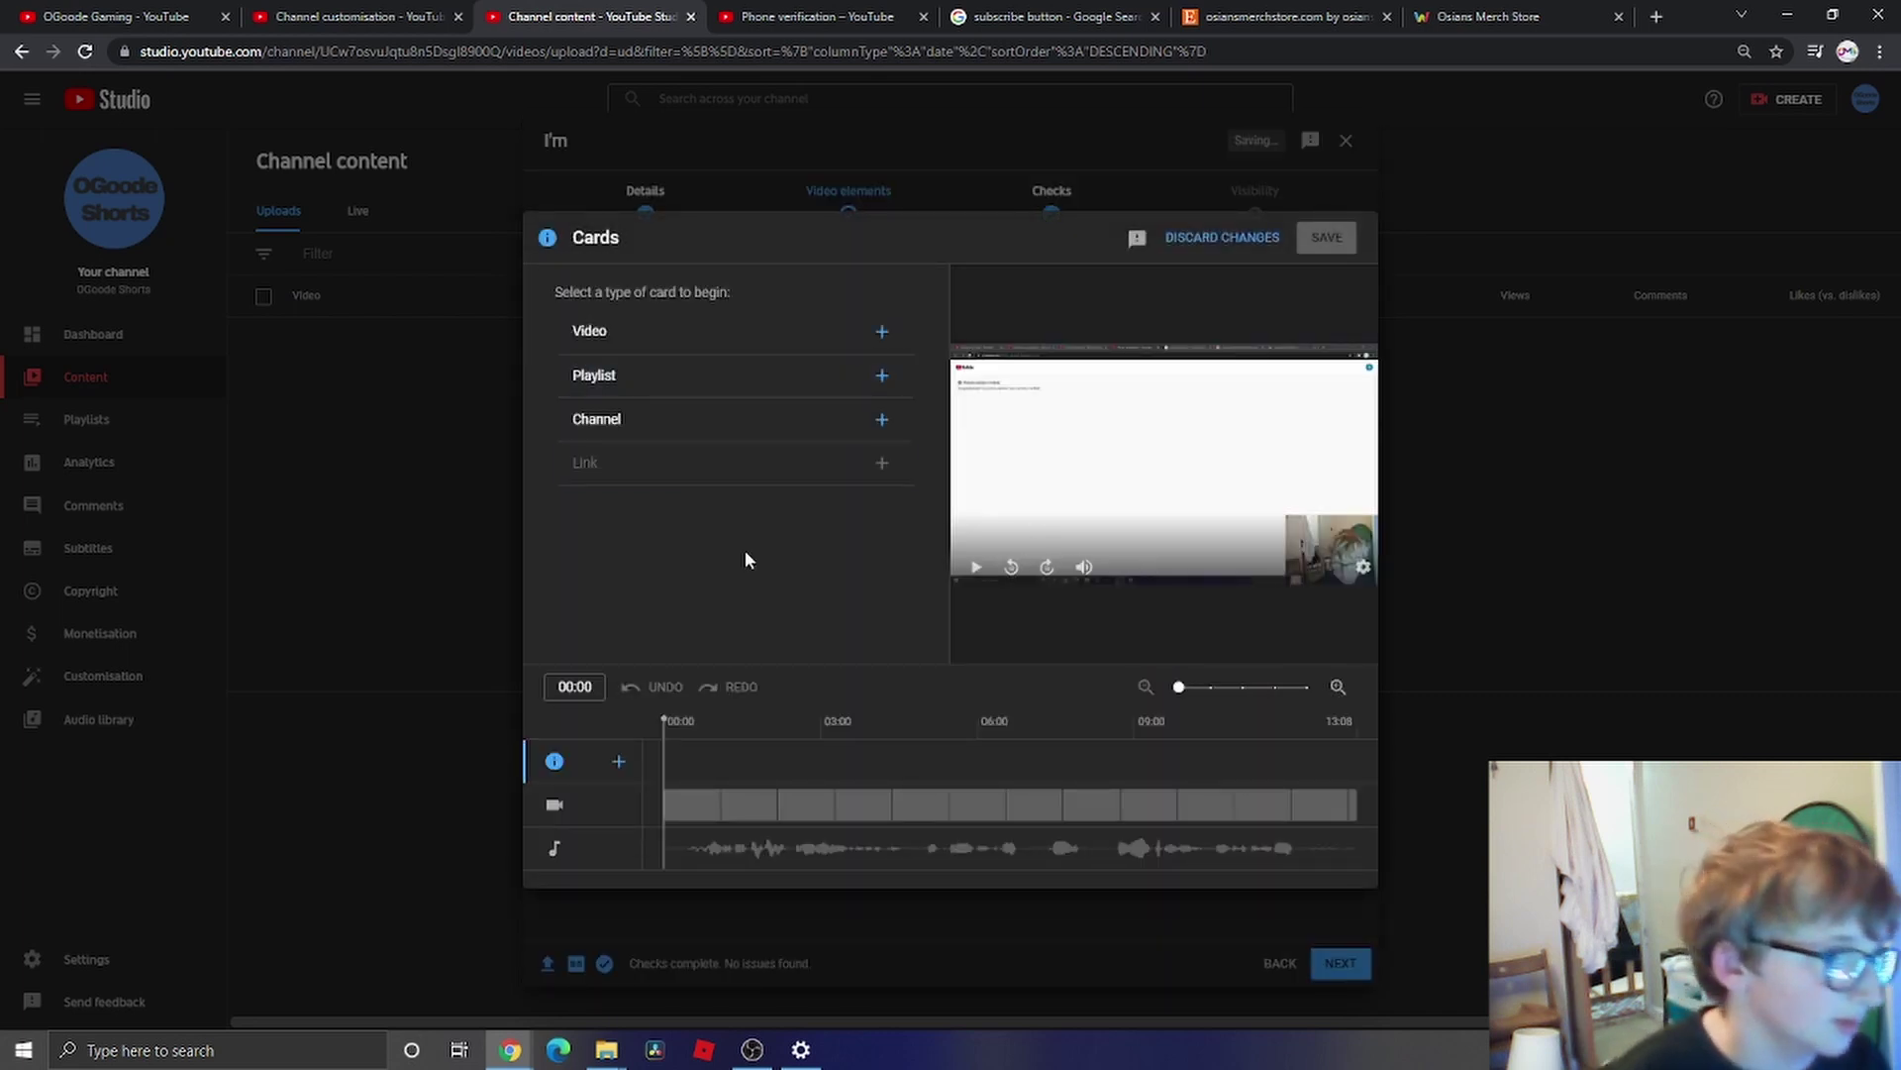
click(649, 420)
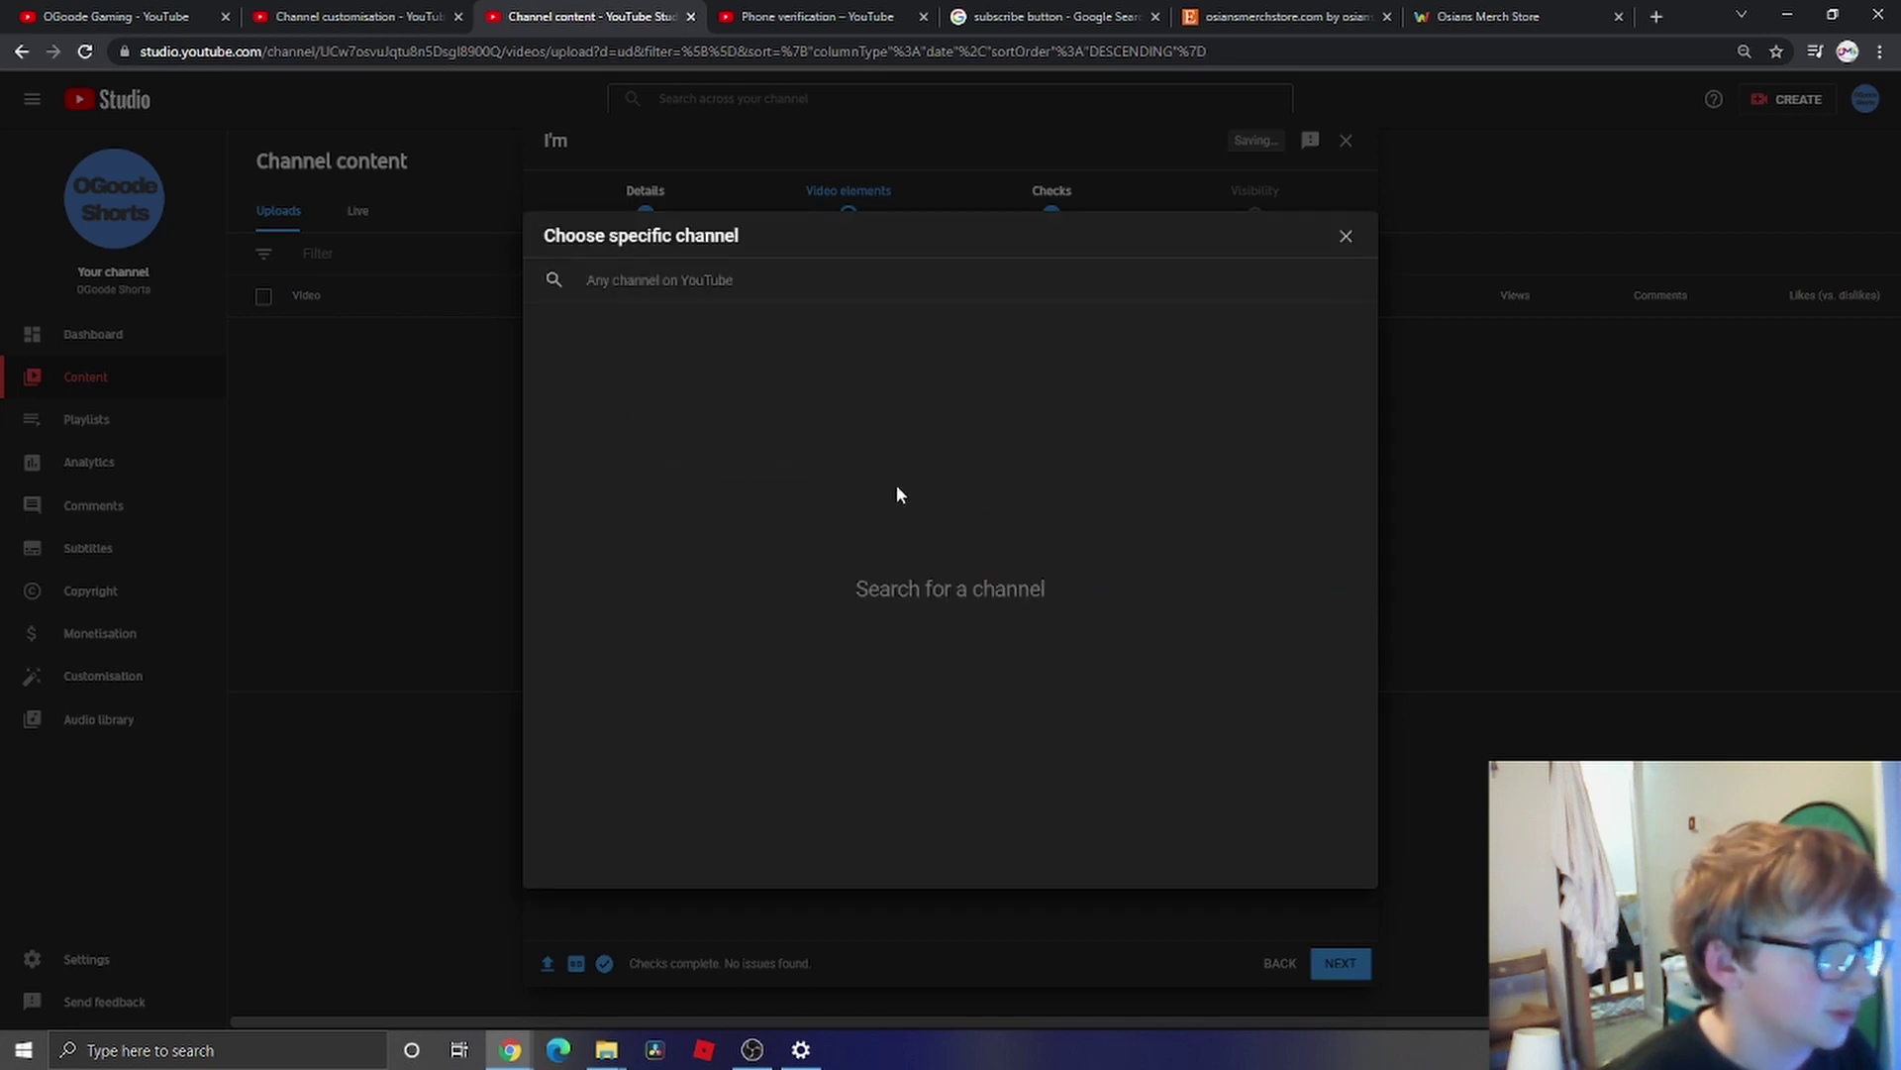
text(lor)
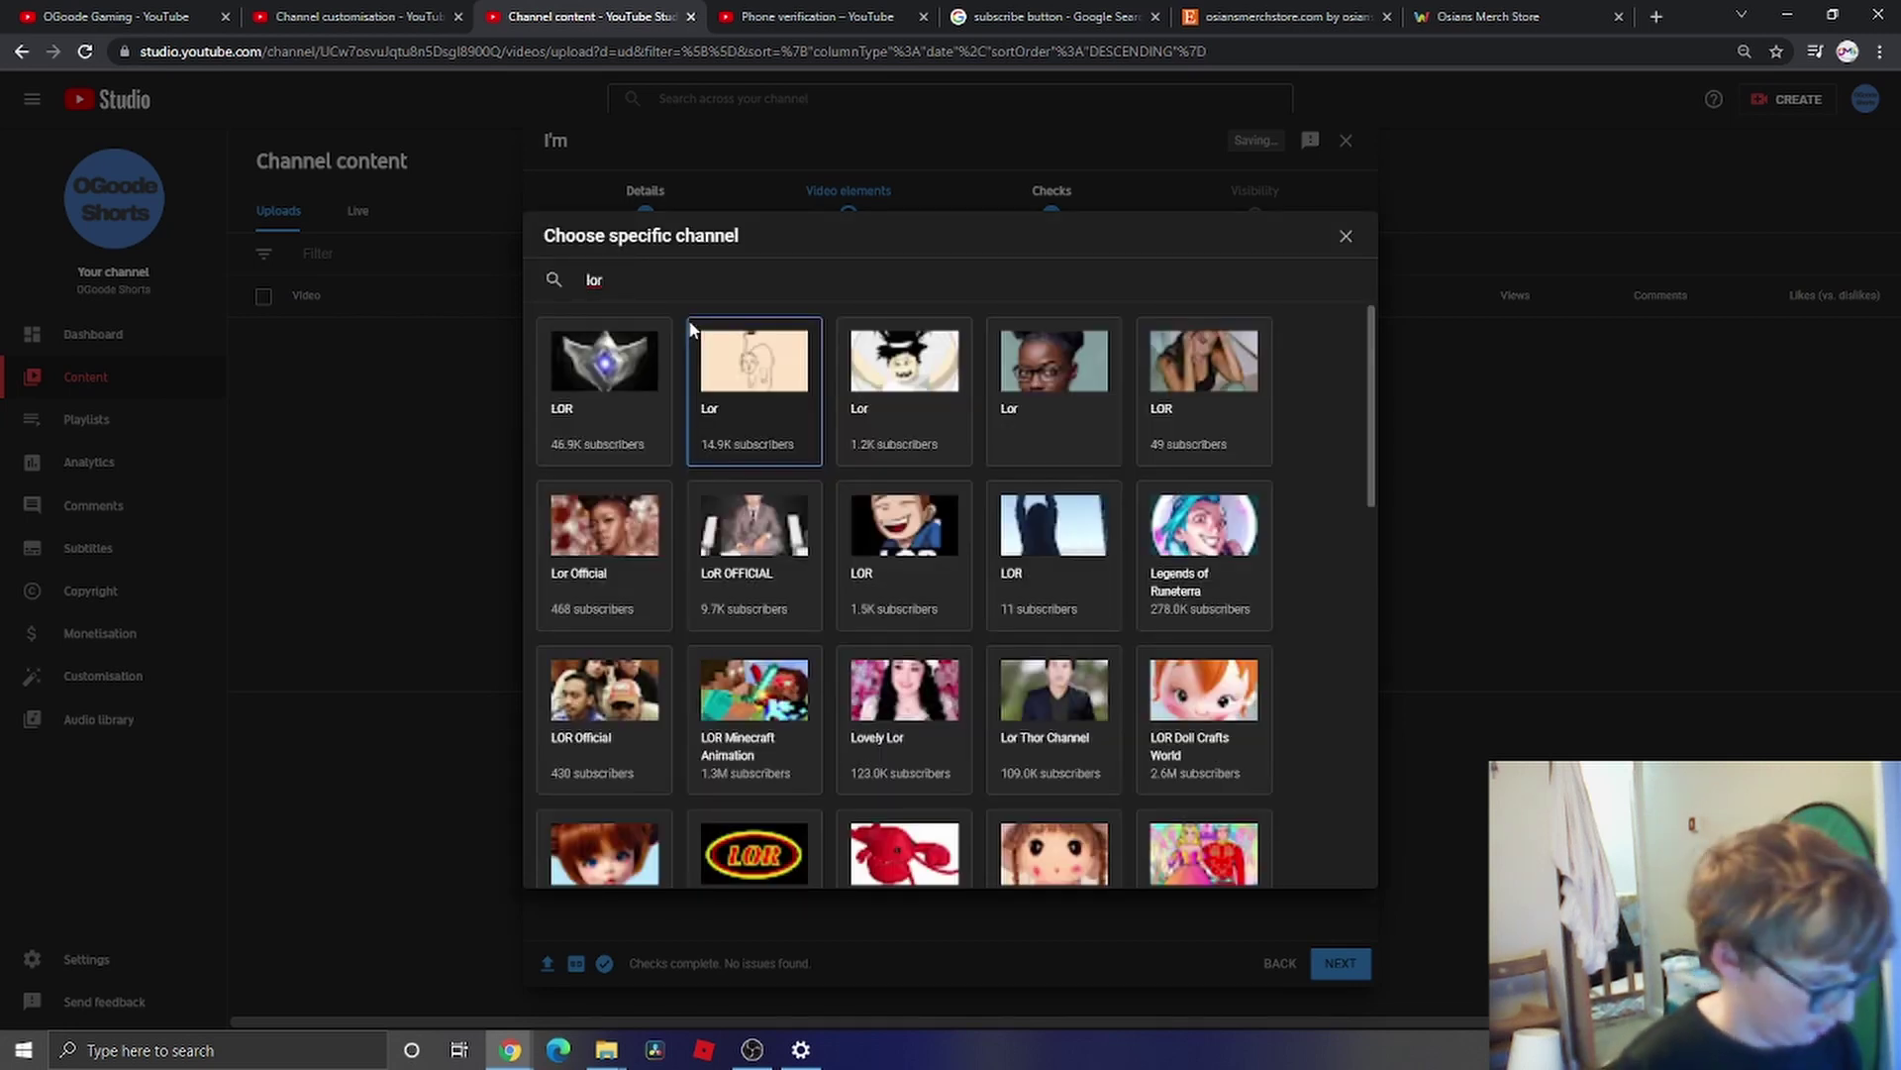
text(d)
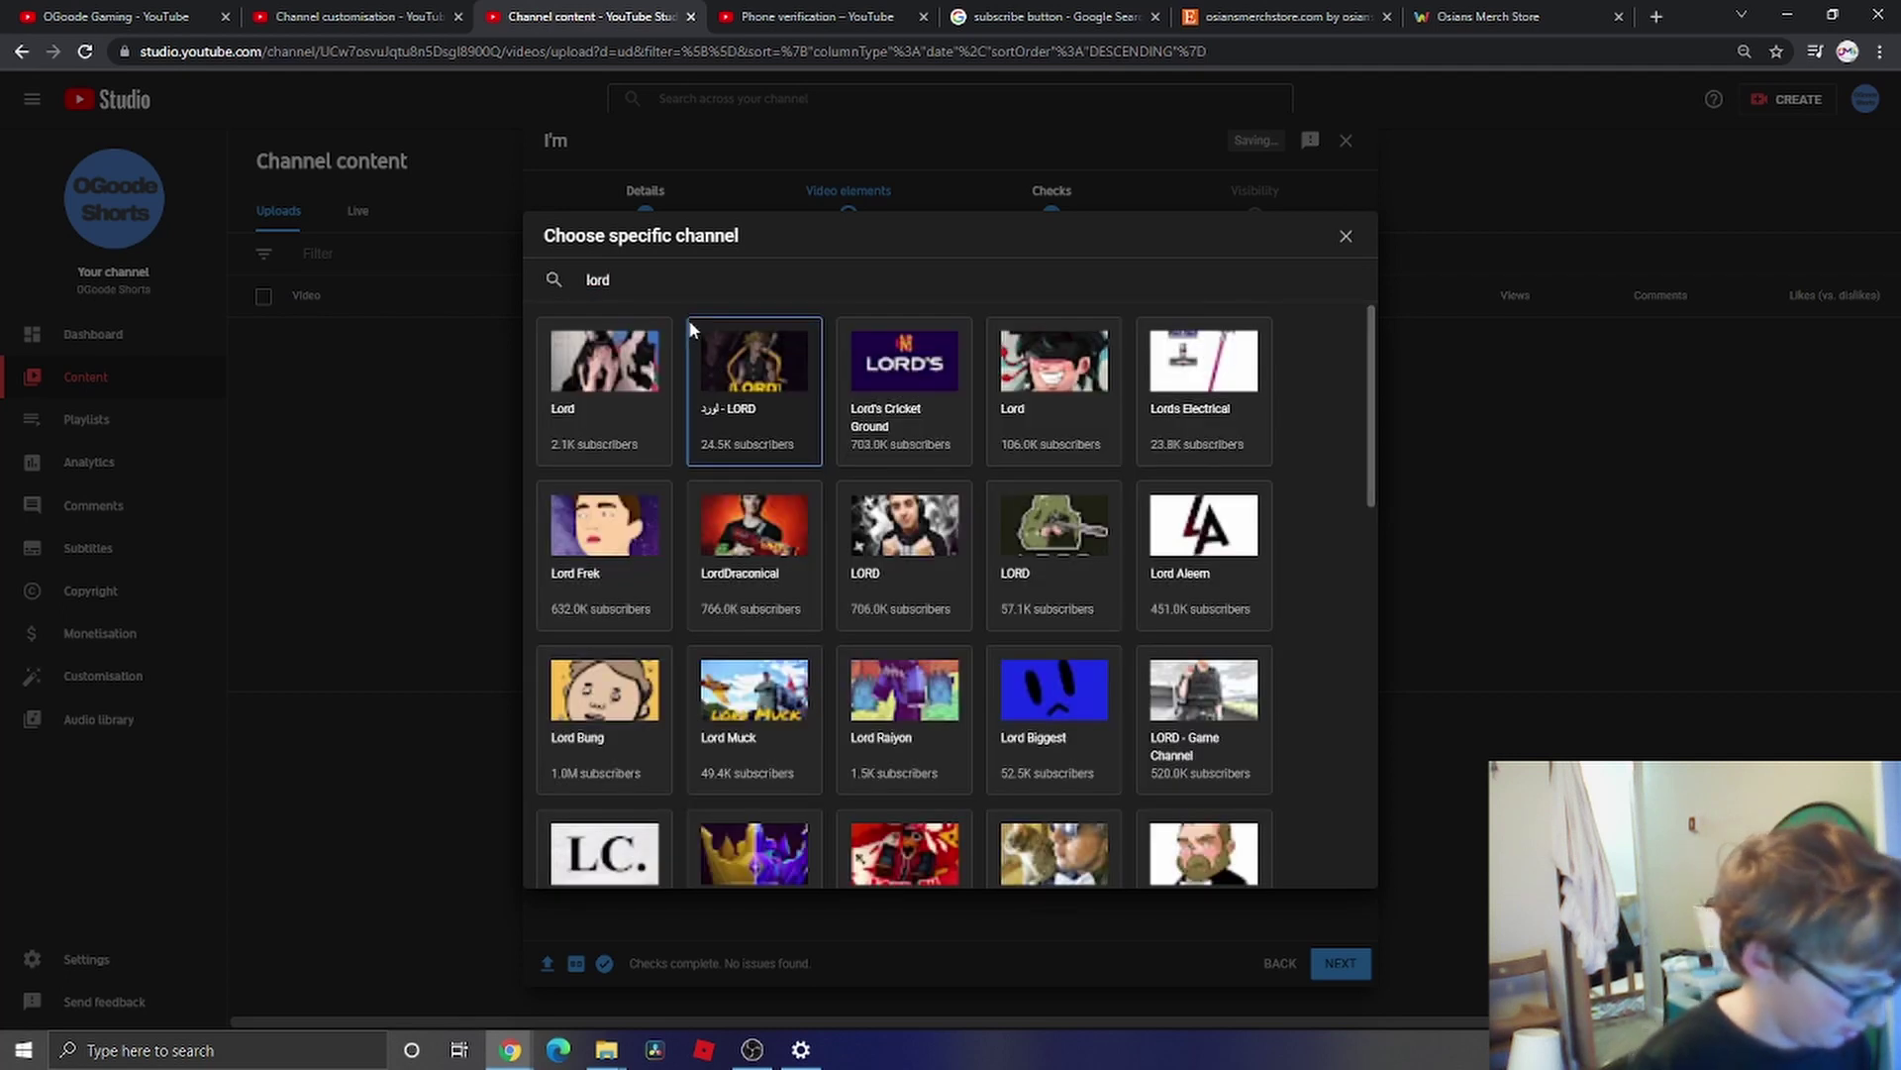
text(quche)
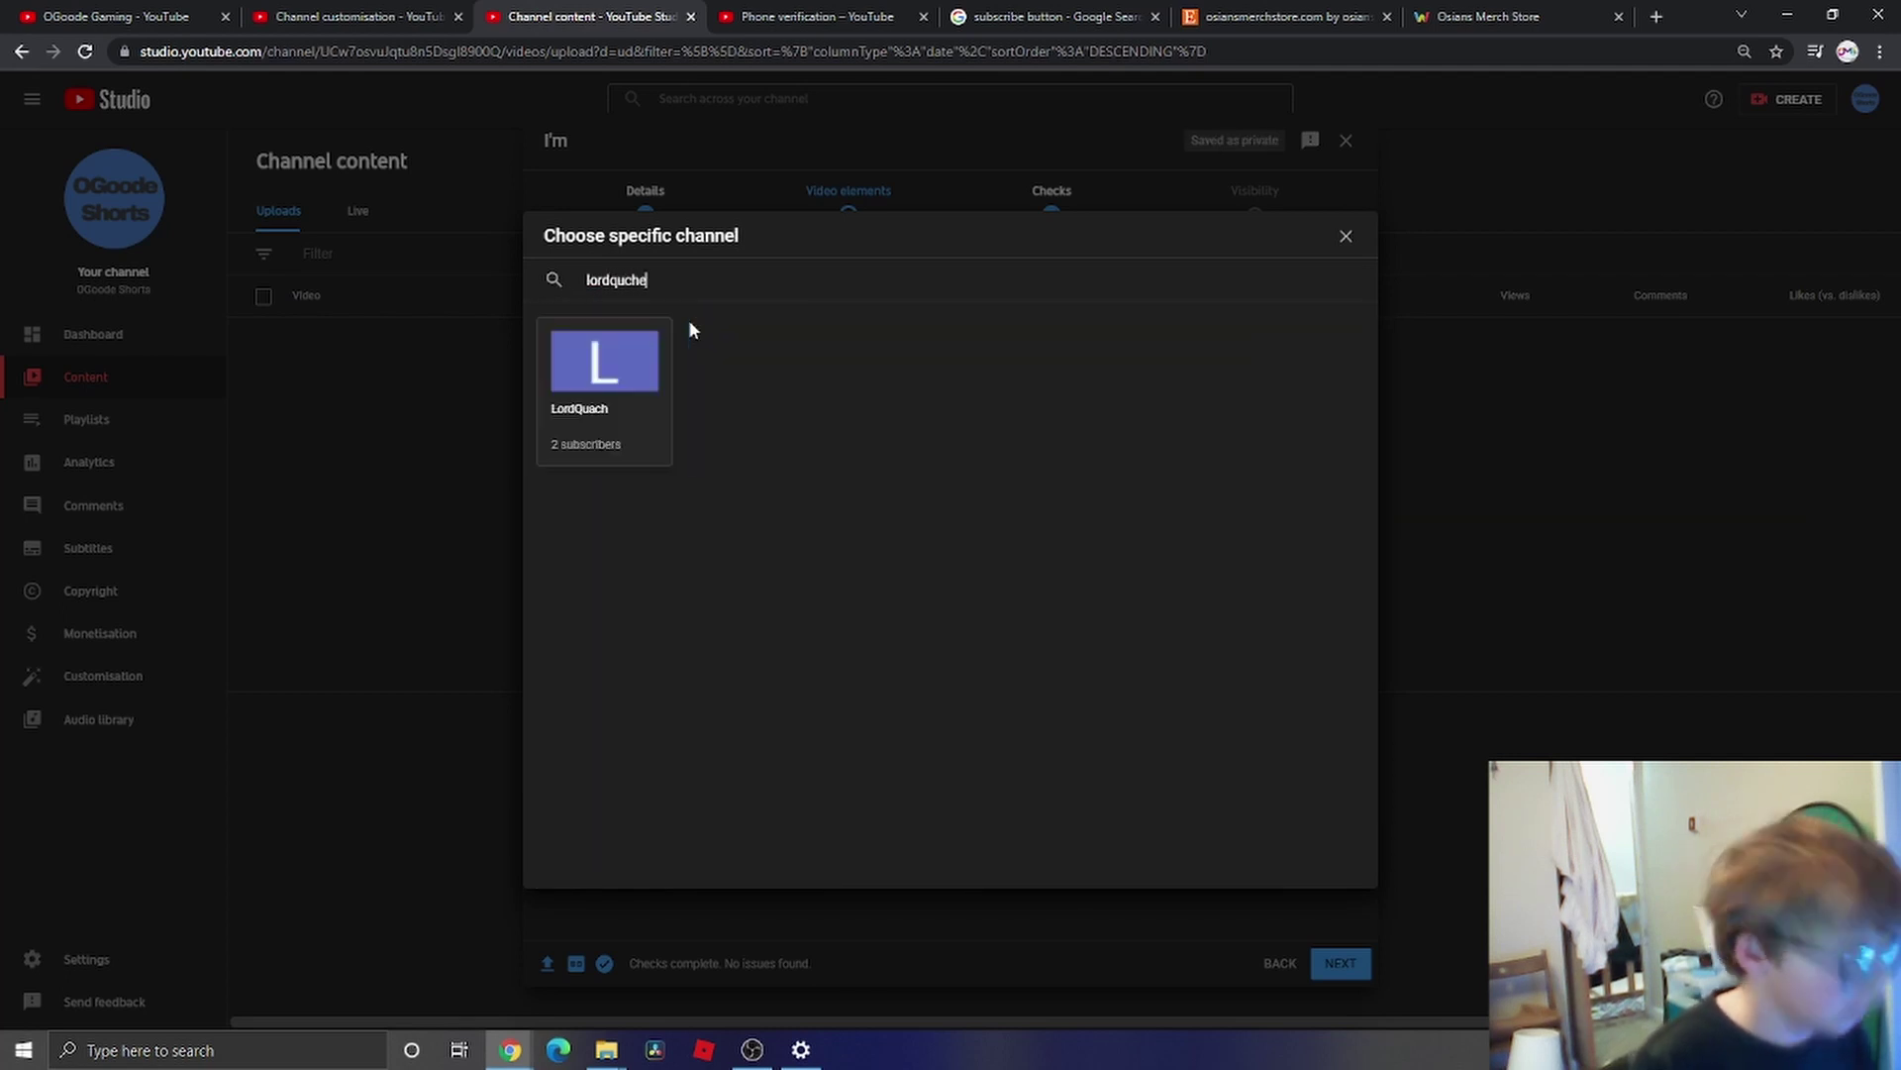
key(BackSpace)
key(BackSpace)
key(BackSpace)
text(iche)
click(606, 371)
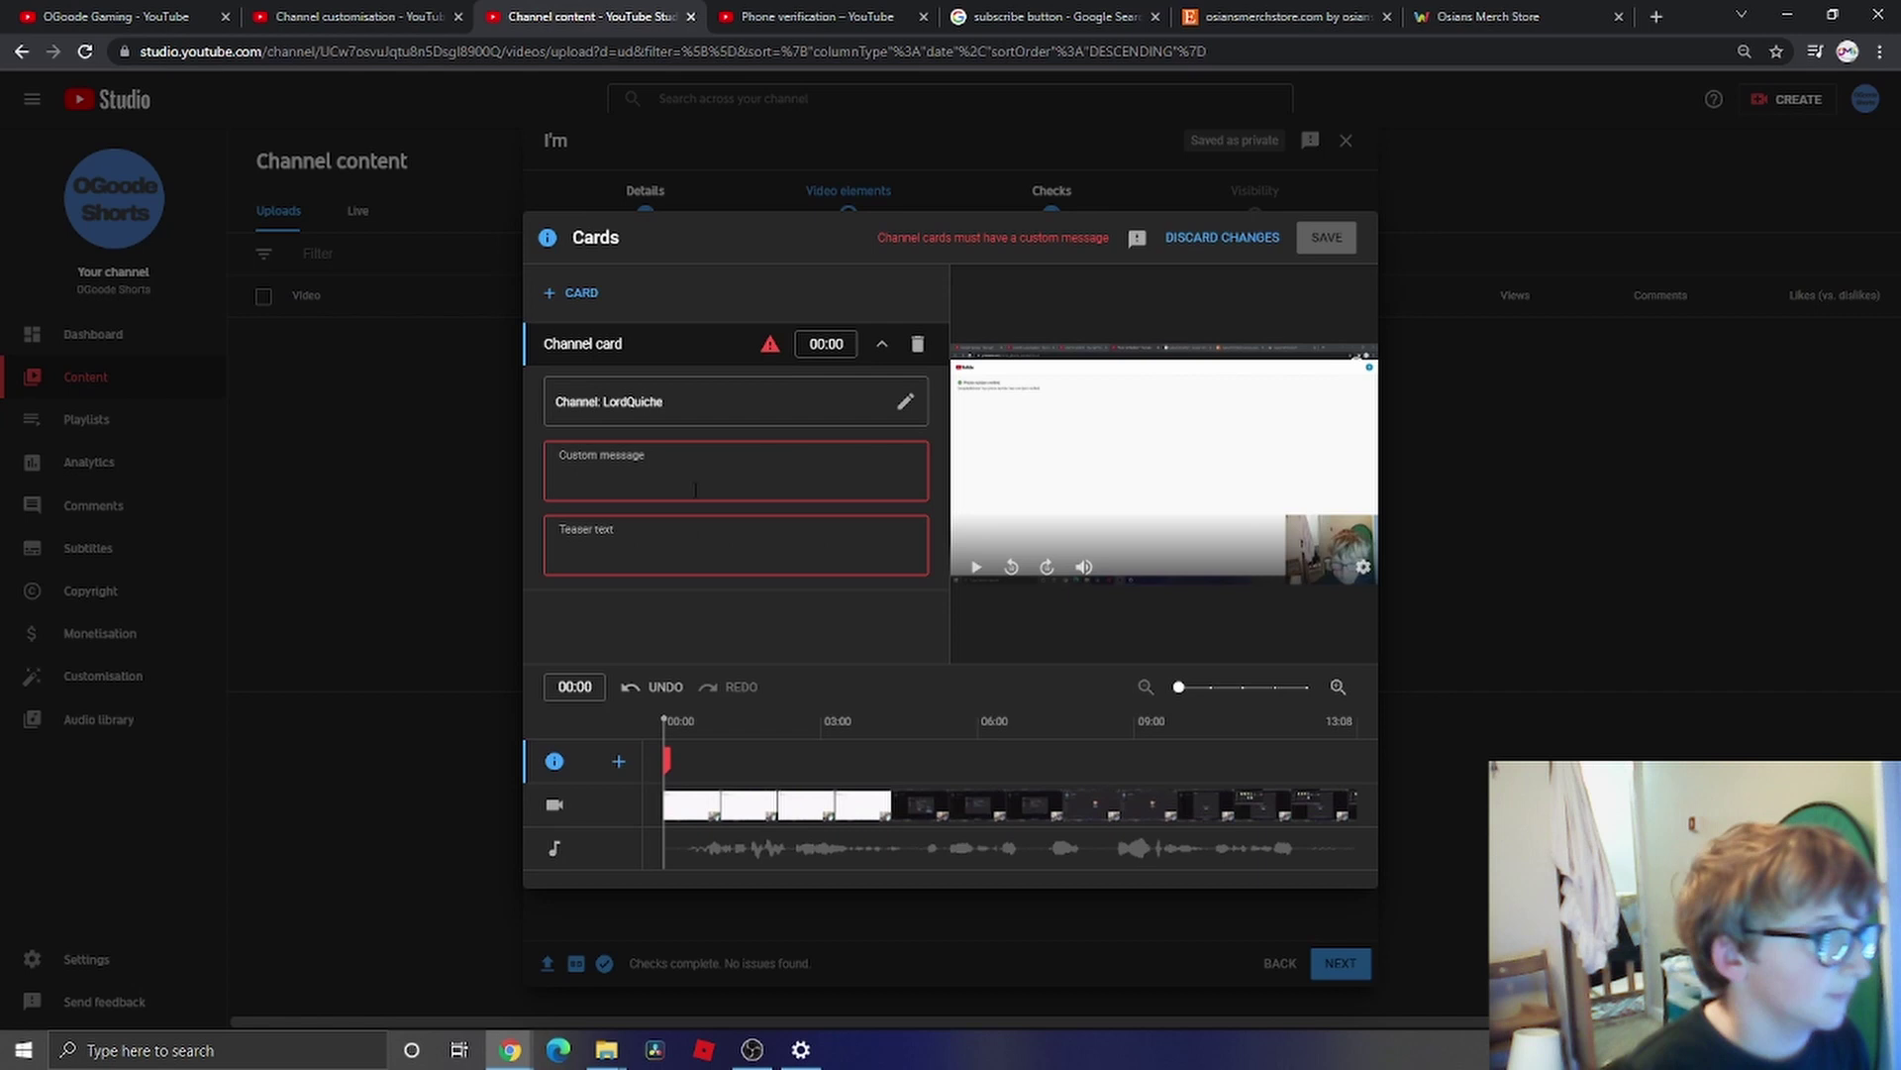
- Enter 'sub' as the card's custom message and teaser text, and save the card
click(634, 473)
text(sub)
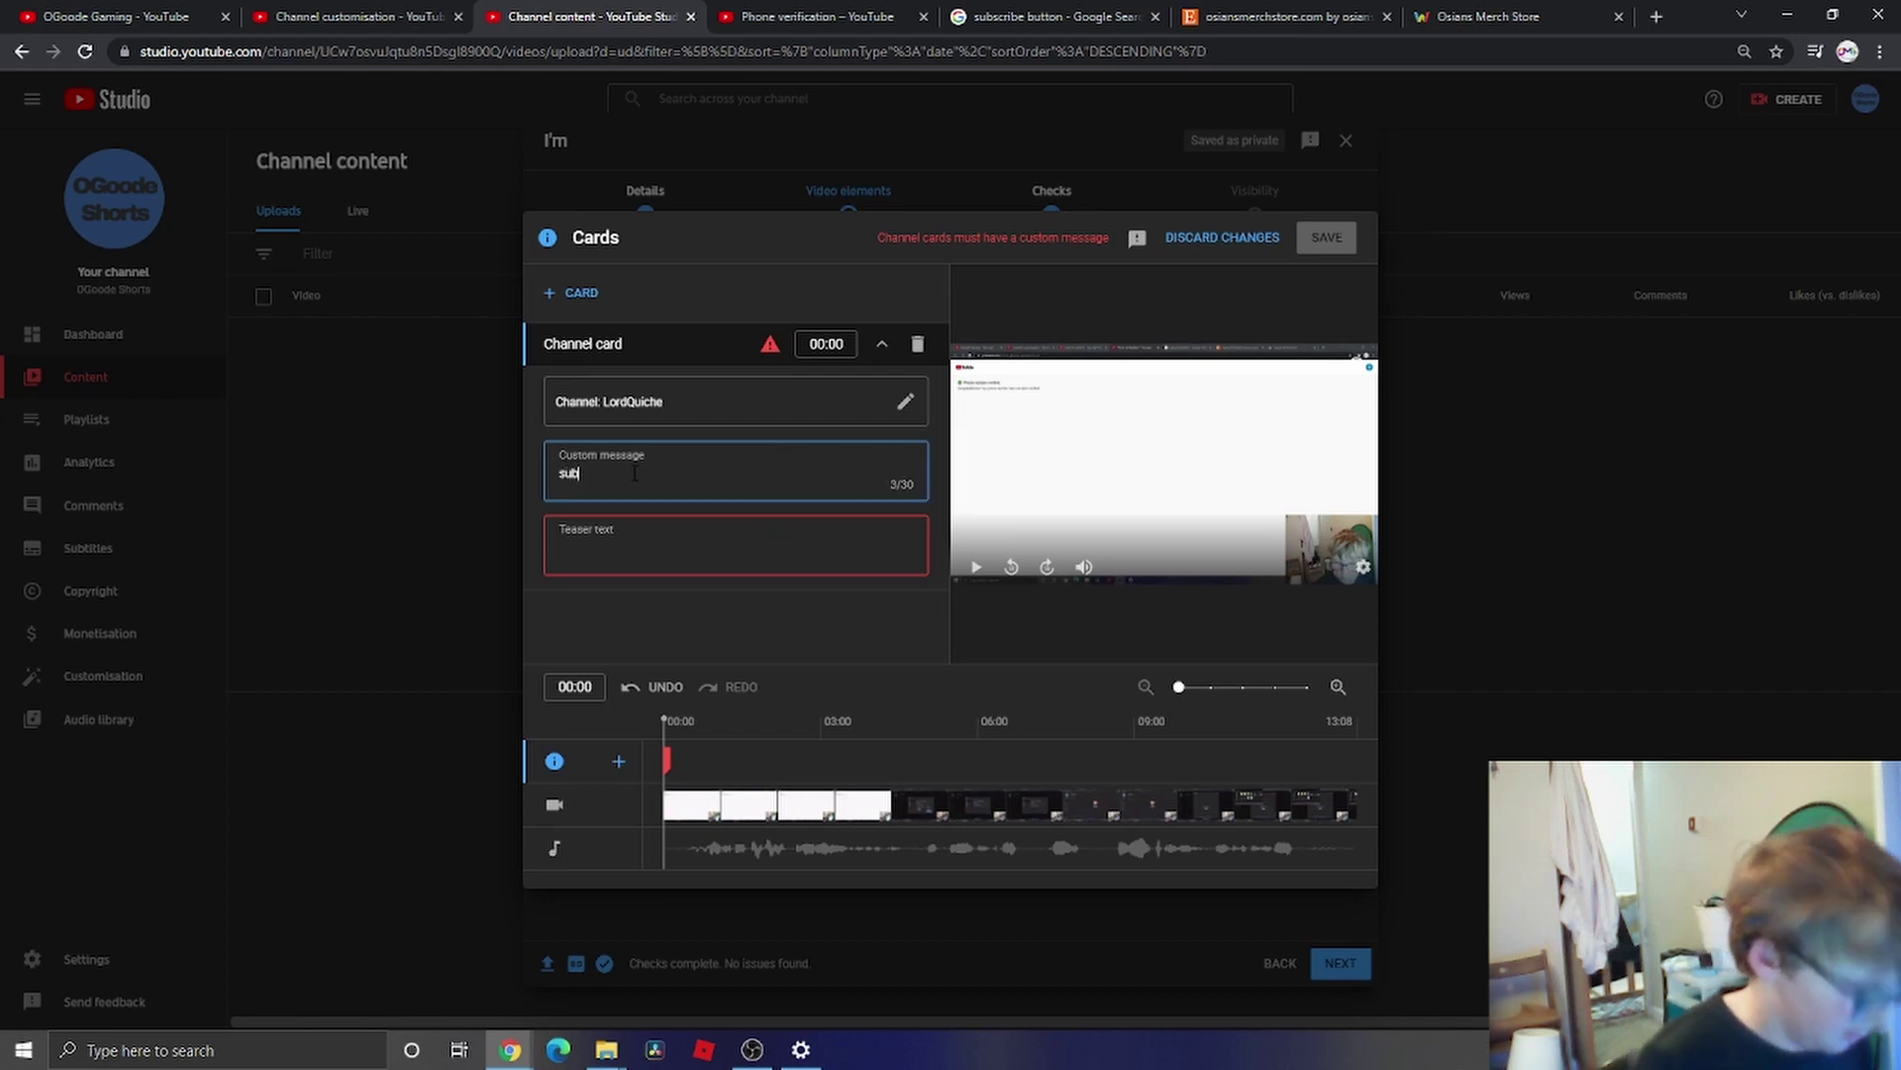
drag(608, 467, 458, 461)
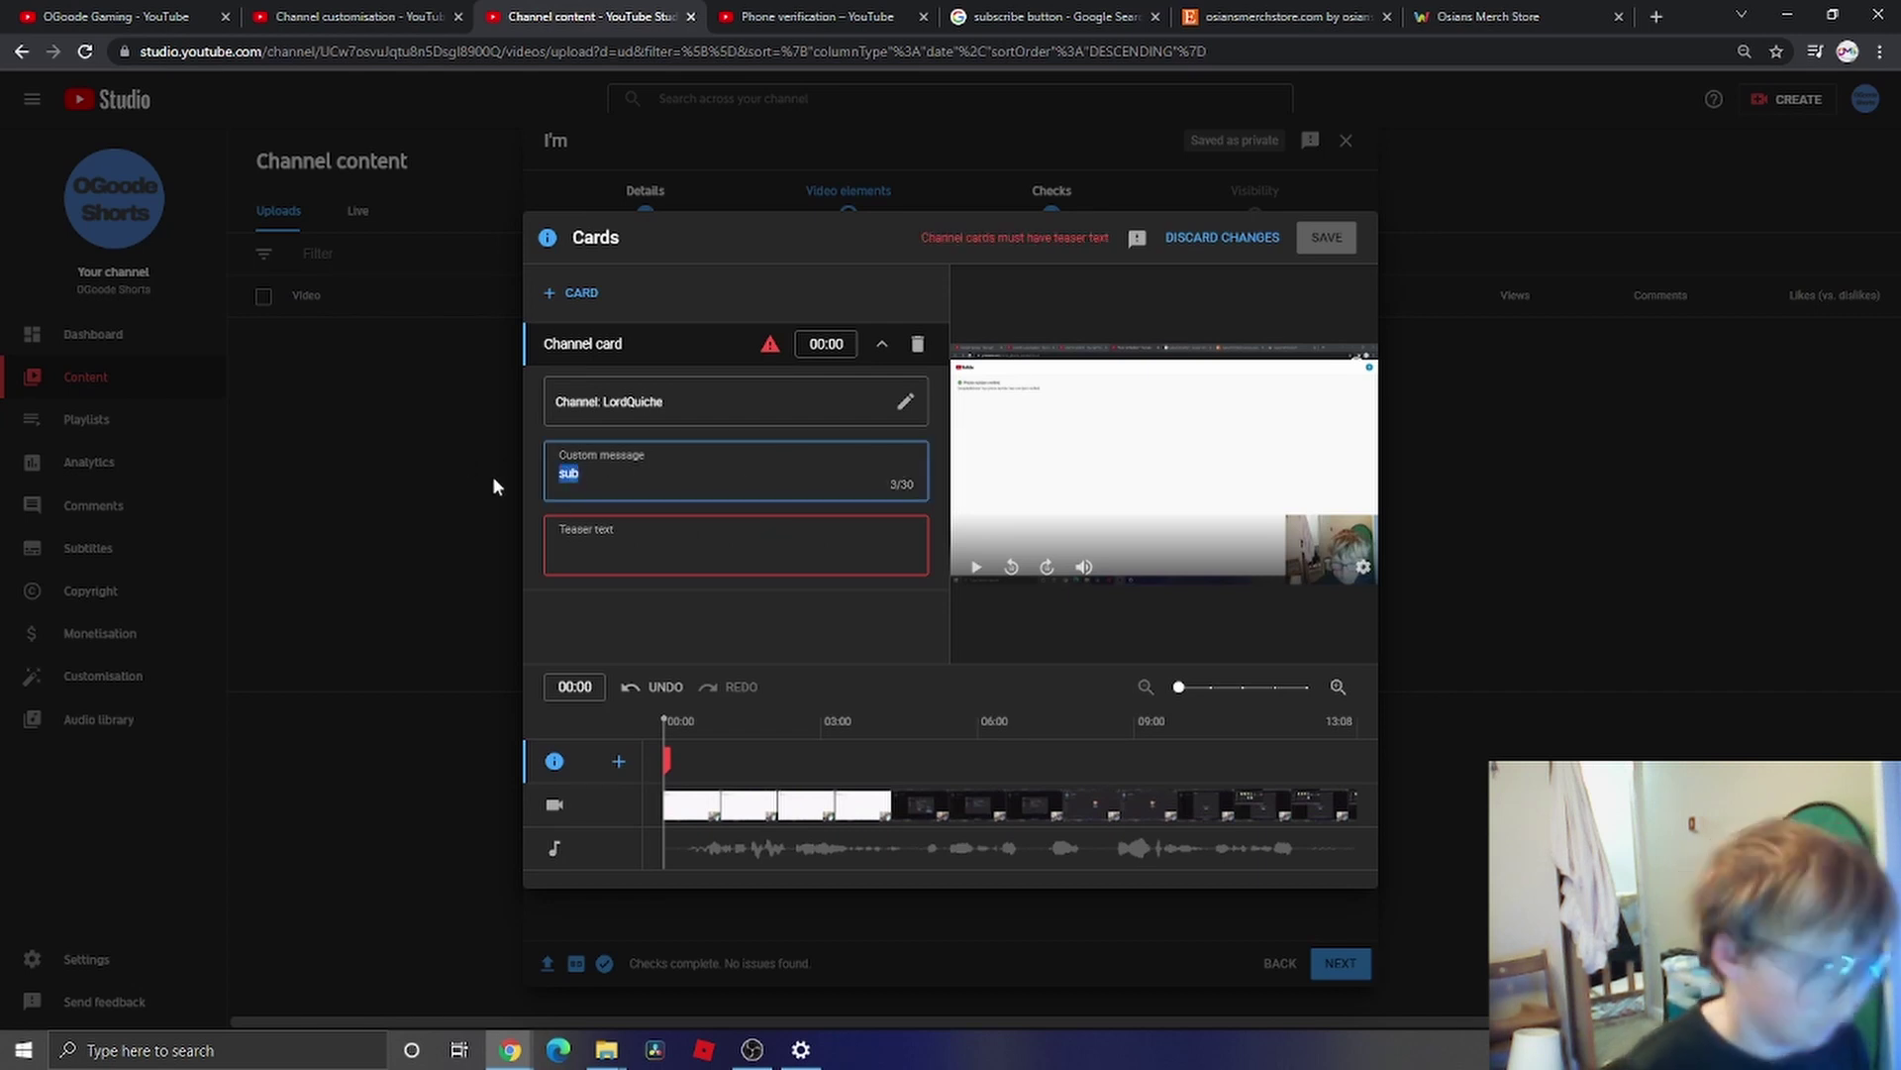
right_click(555, 475)
click(644, 537)
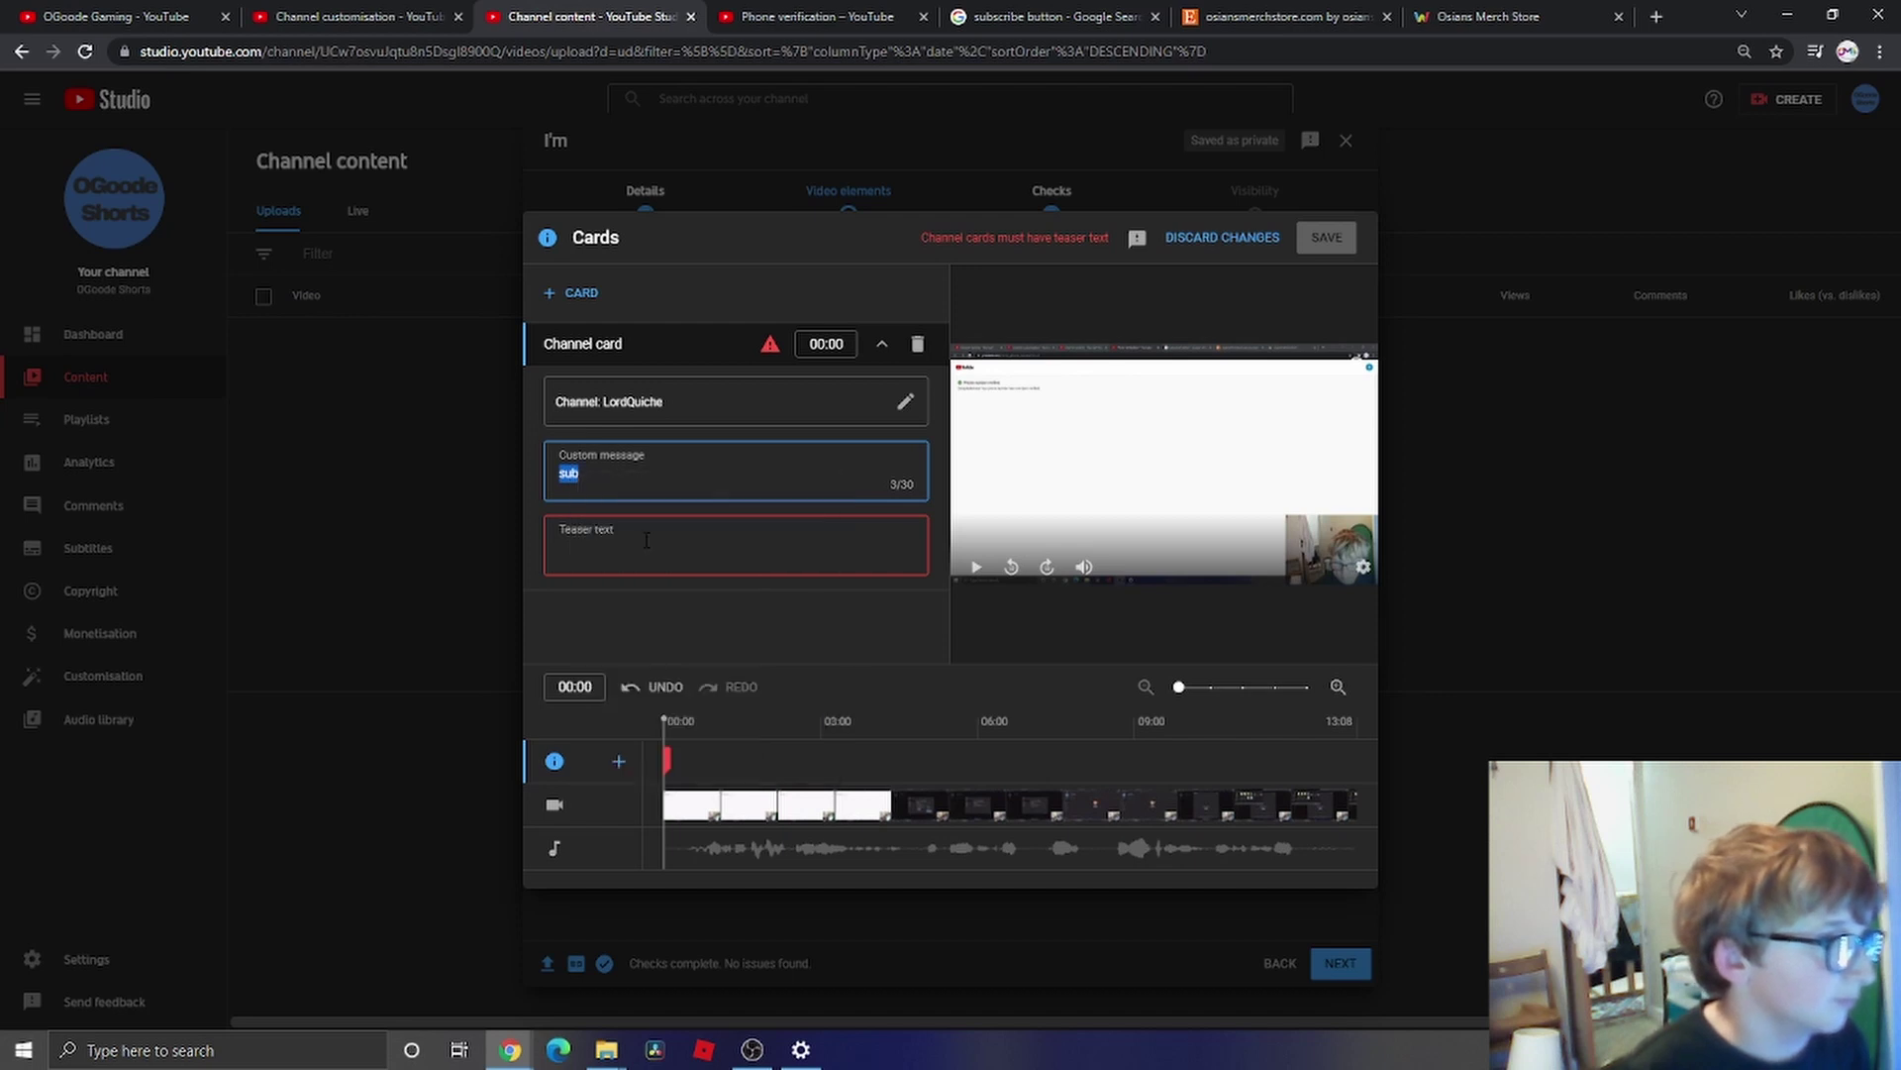
right_click(606, 545)
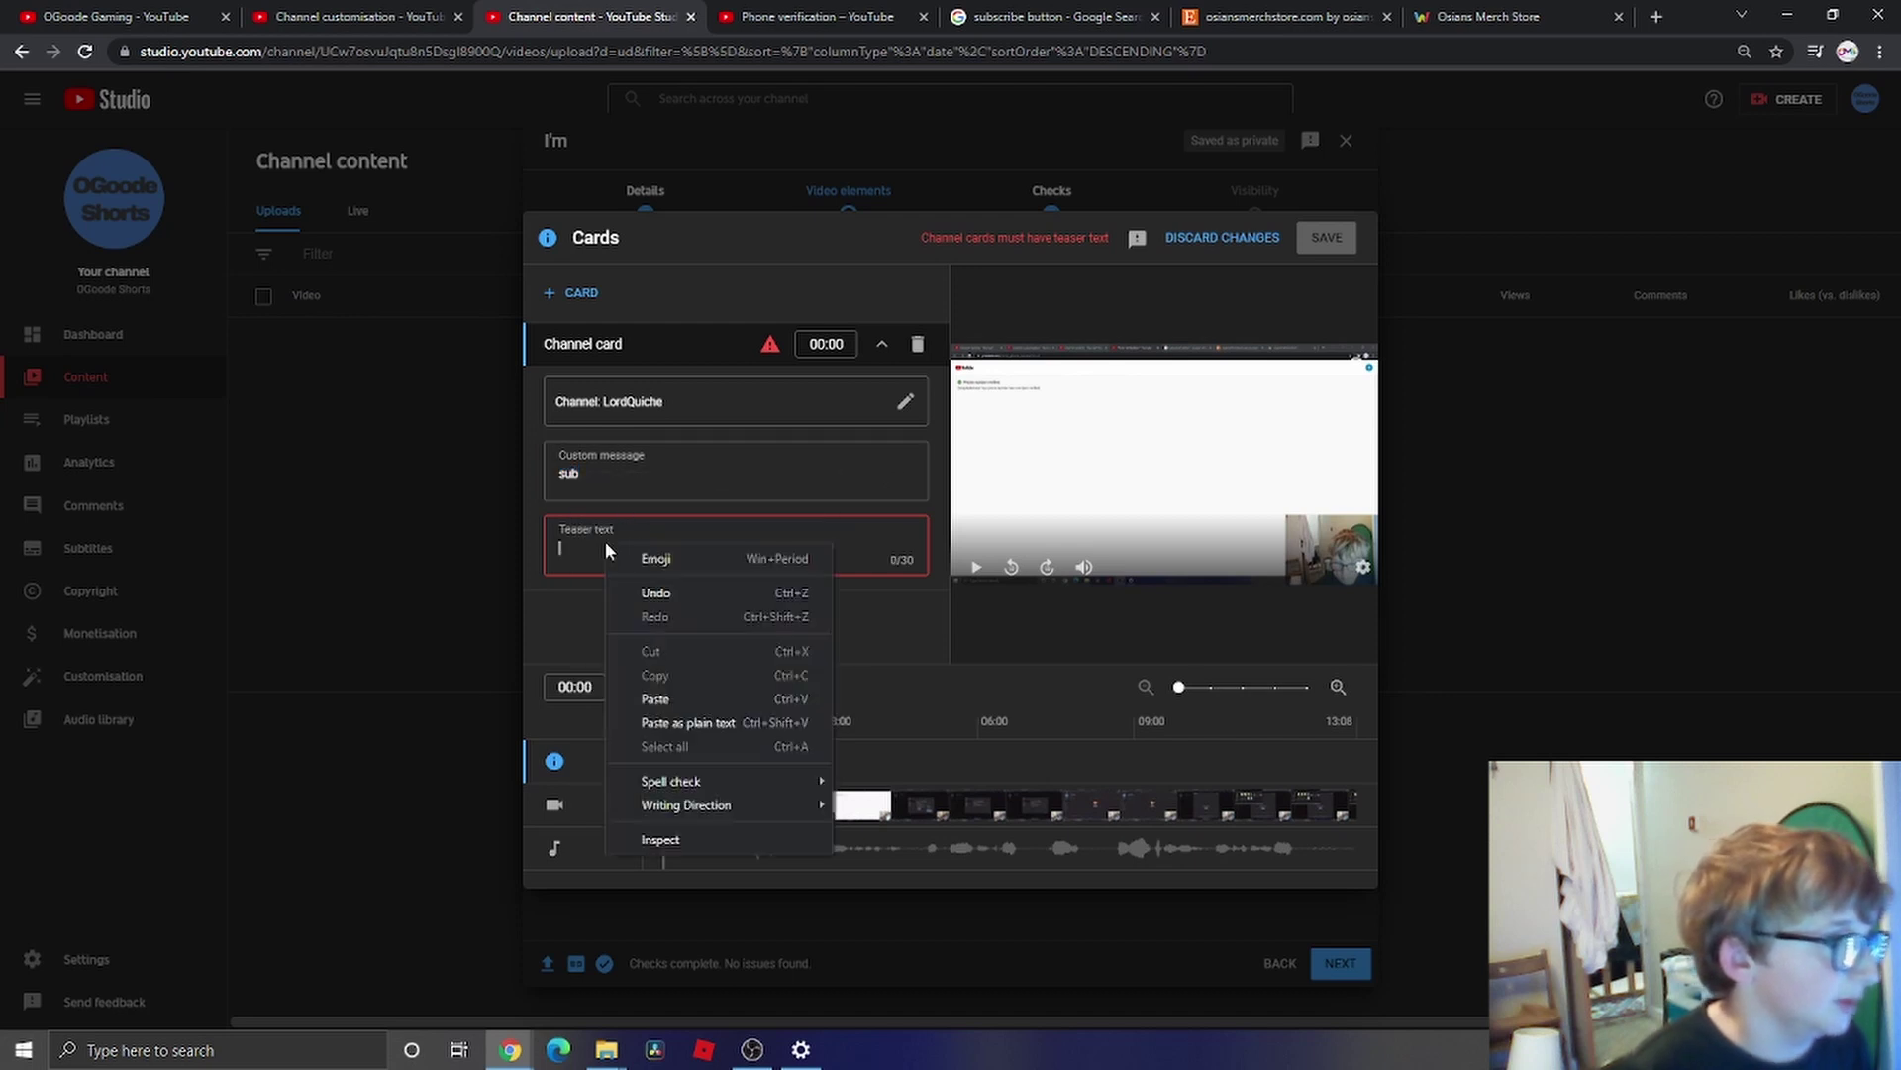
click(655, 698)
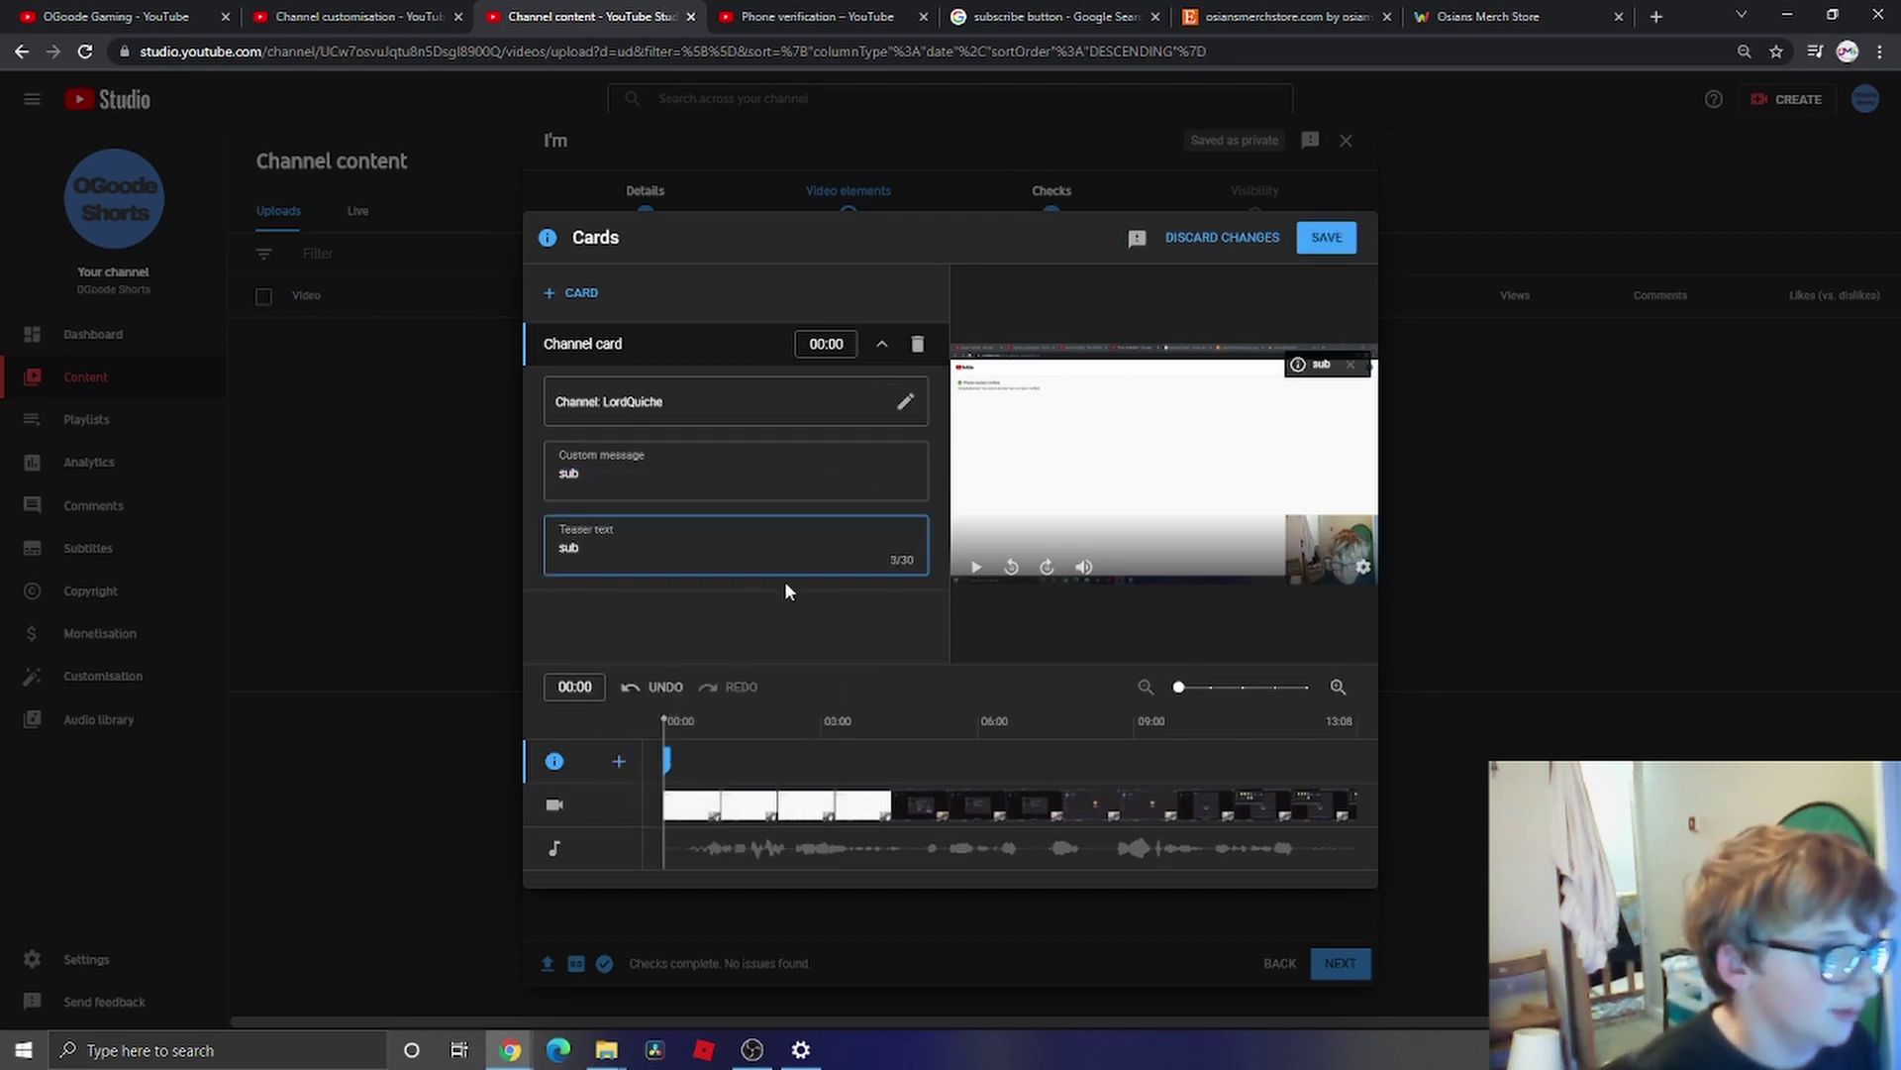
click(931, 616)
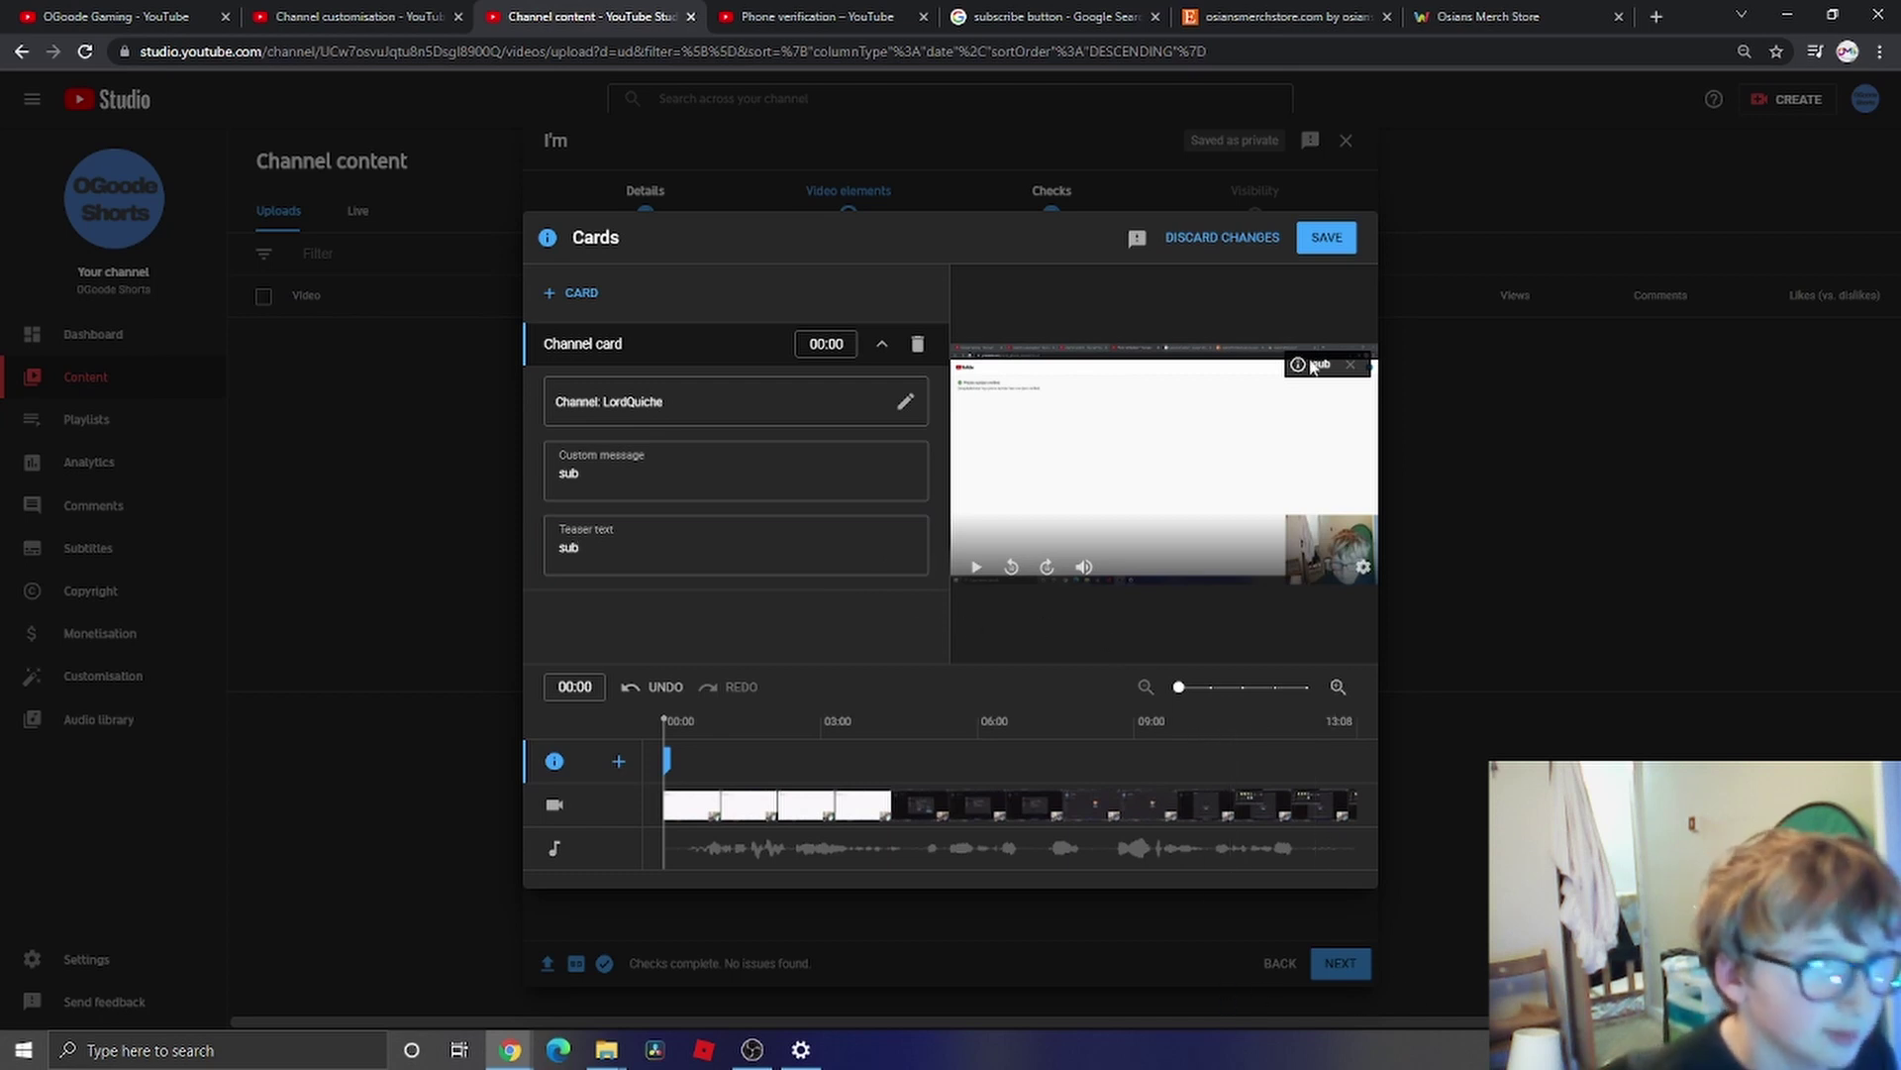
click(1312, 242)
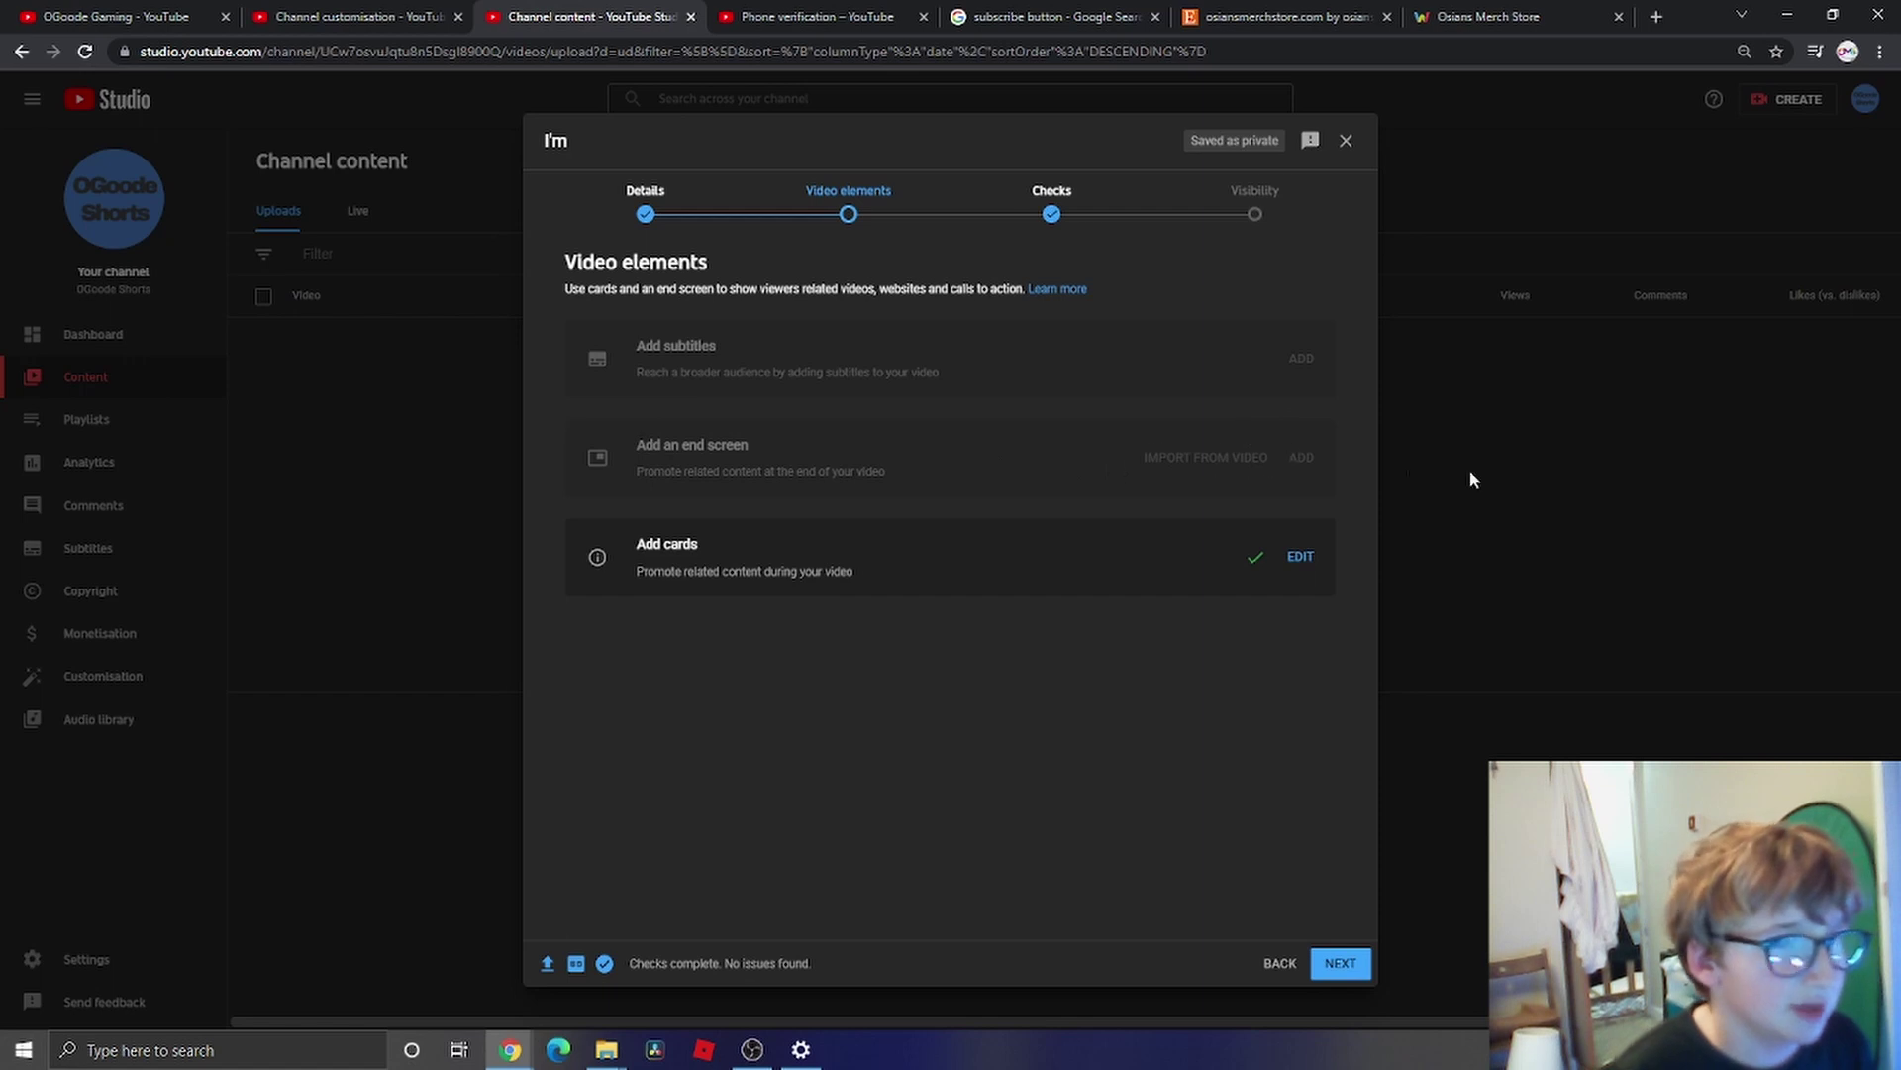
- Advance through Checks and Visibility and save the upload as a private video
click(1343, 965)
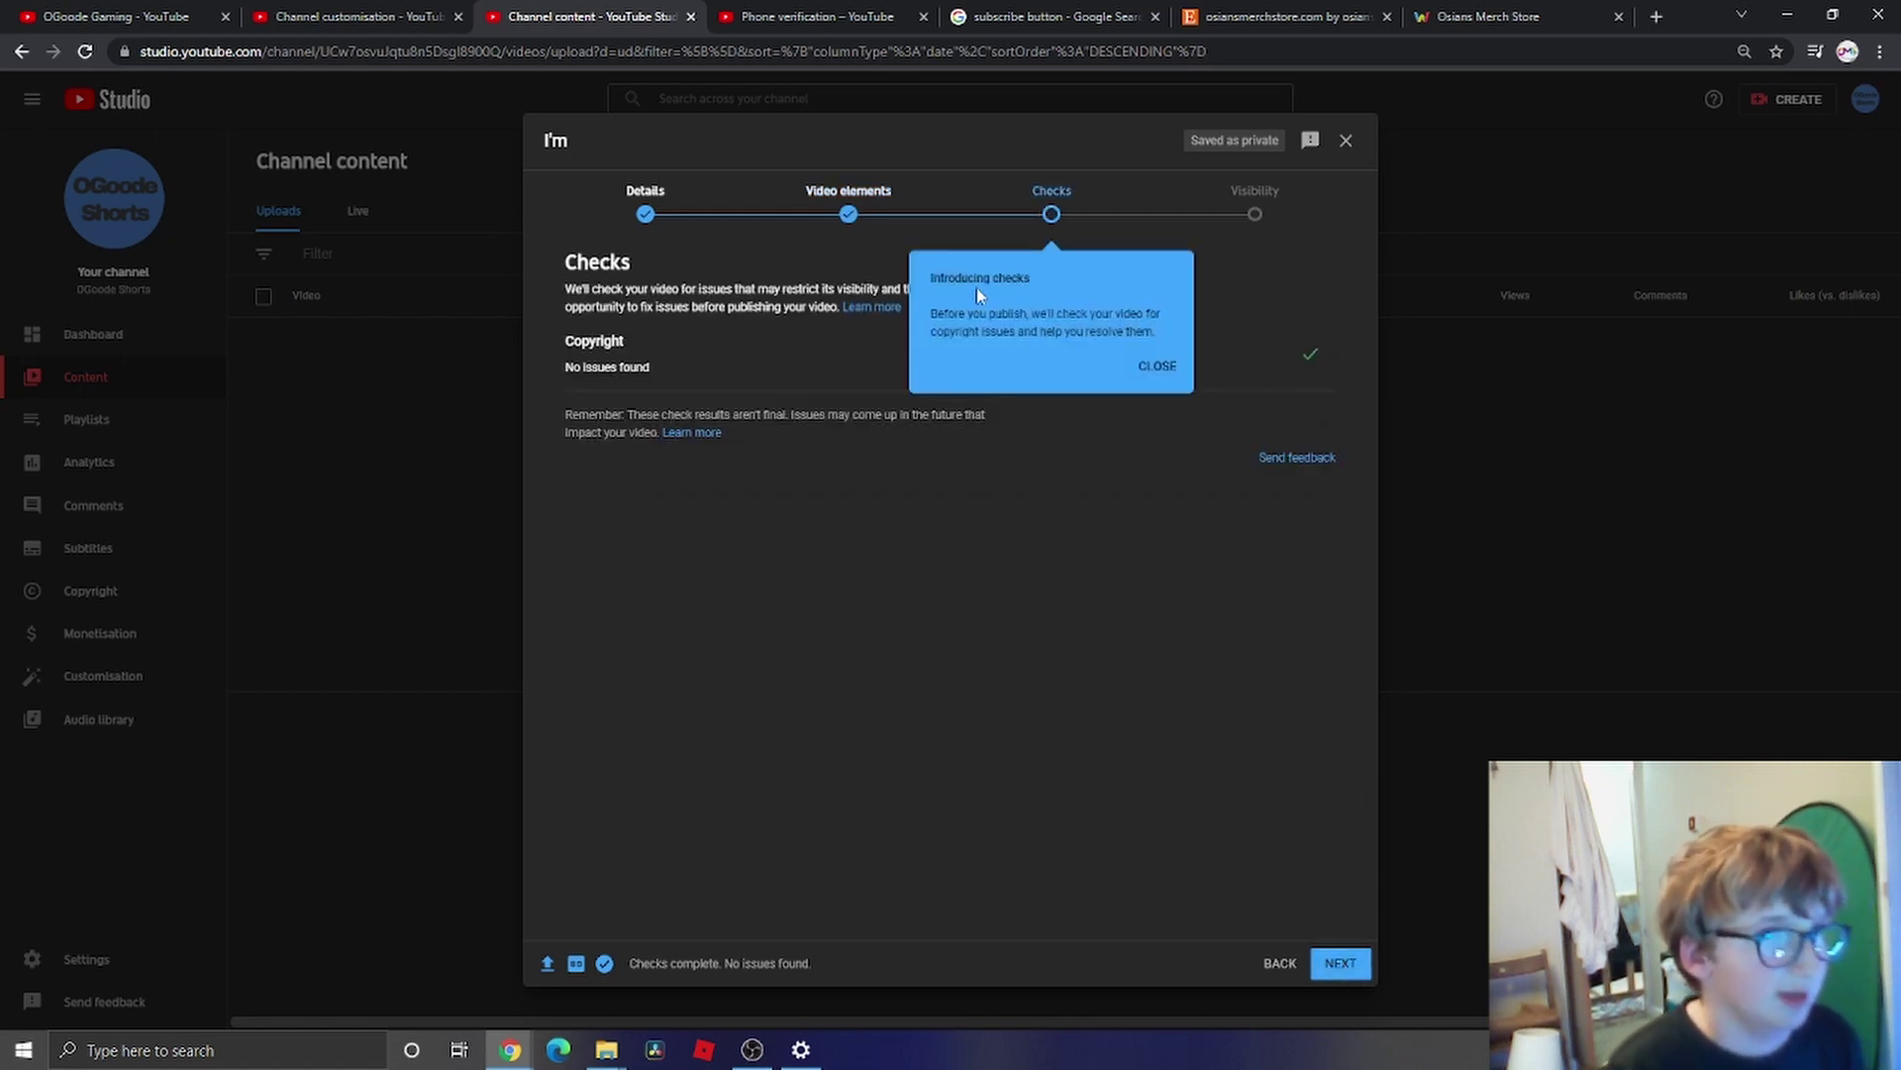
click(1156, 368)
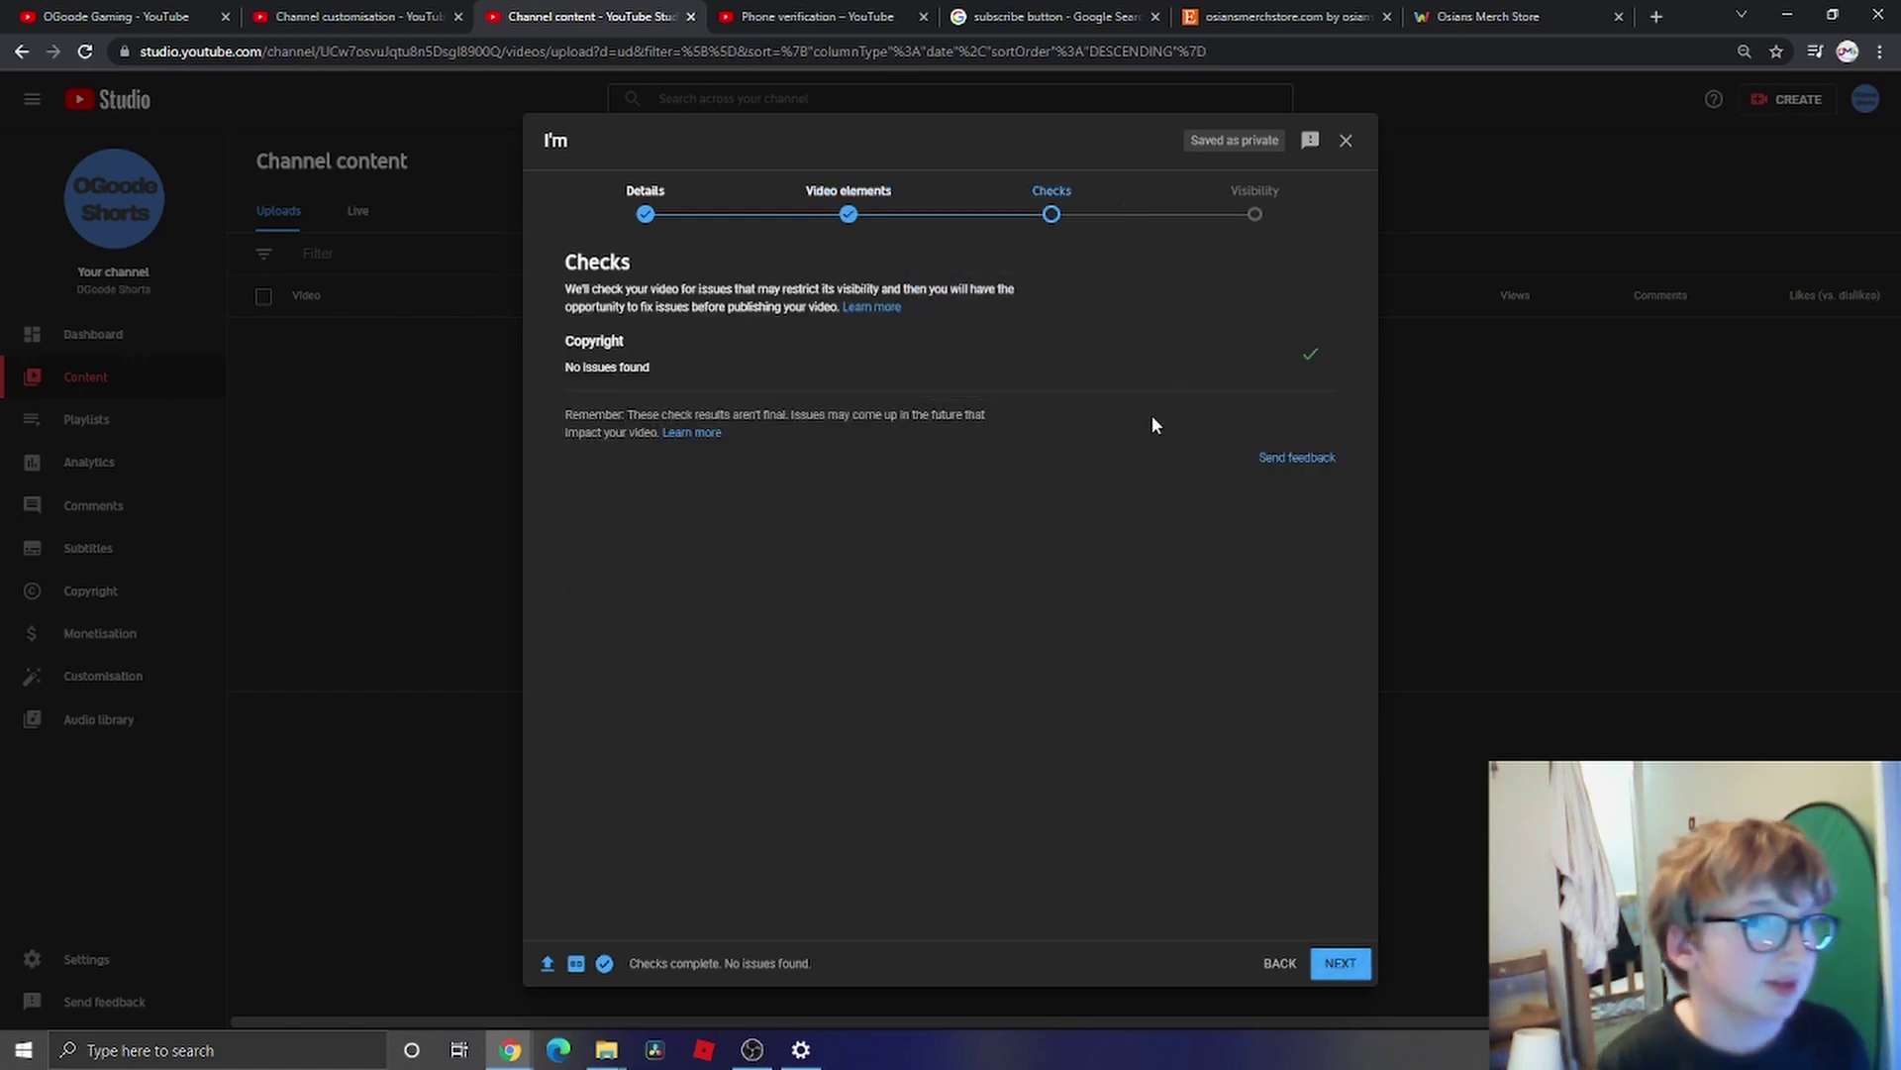
click(1342, 965)
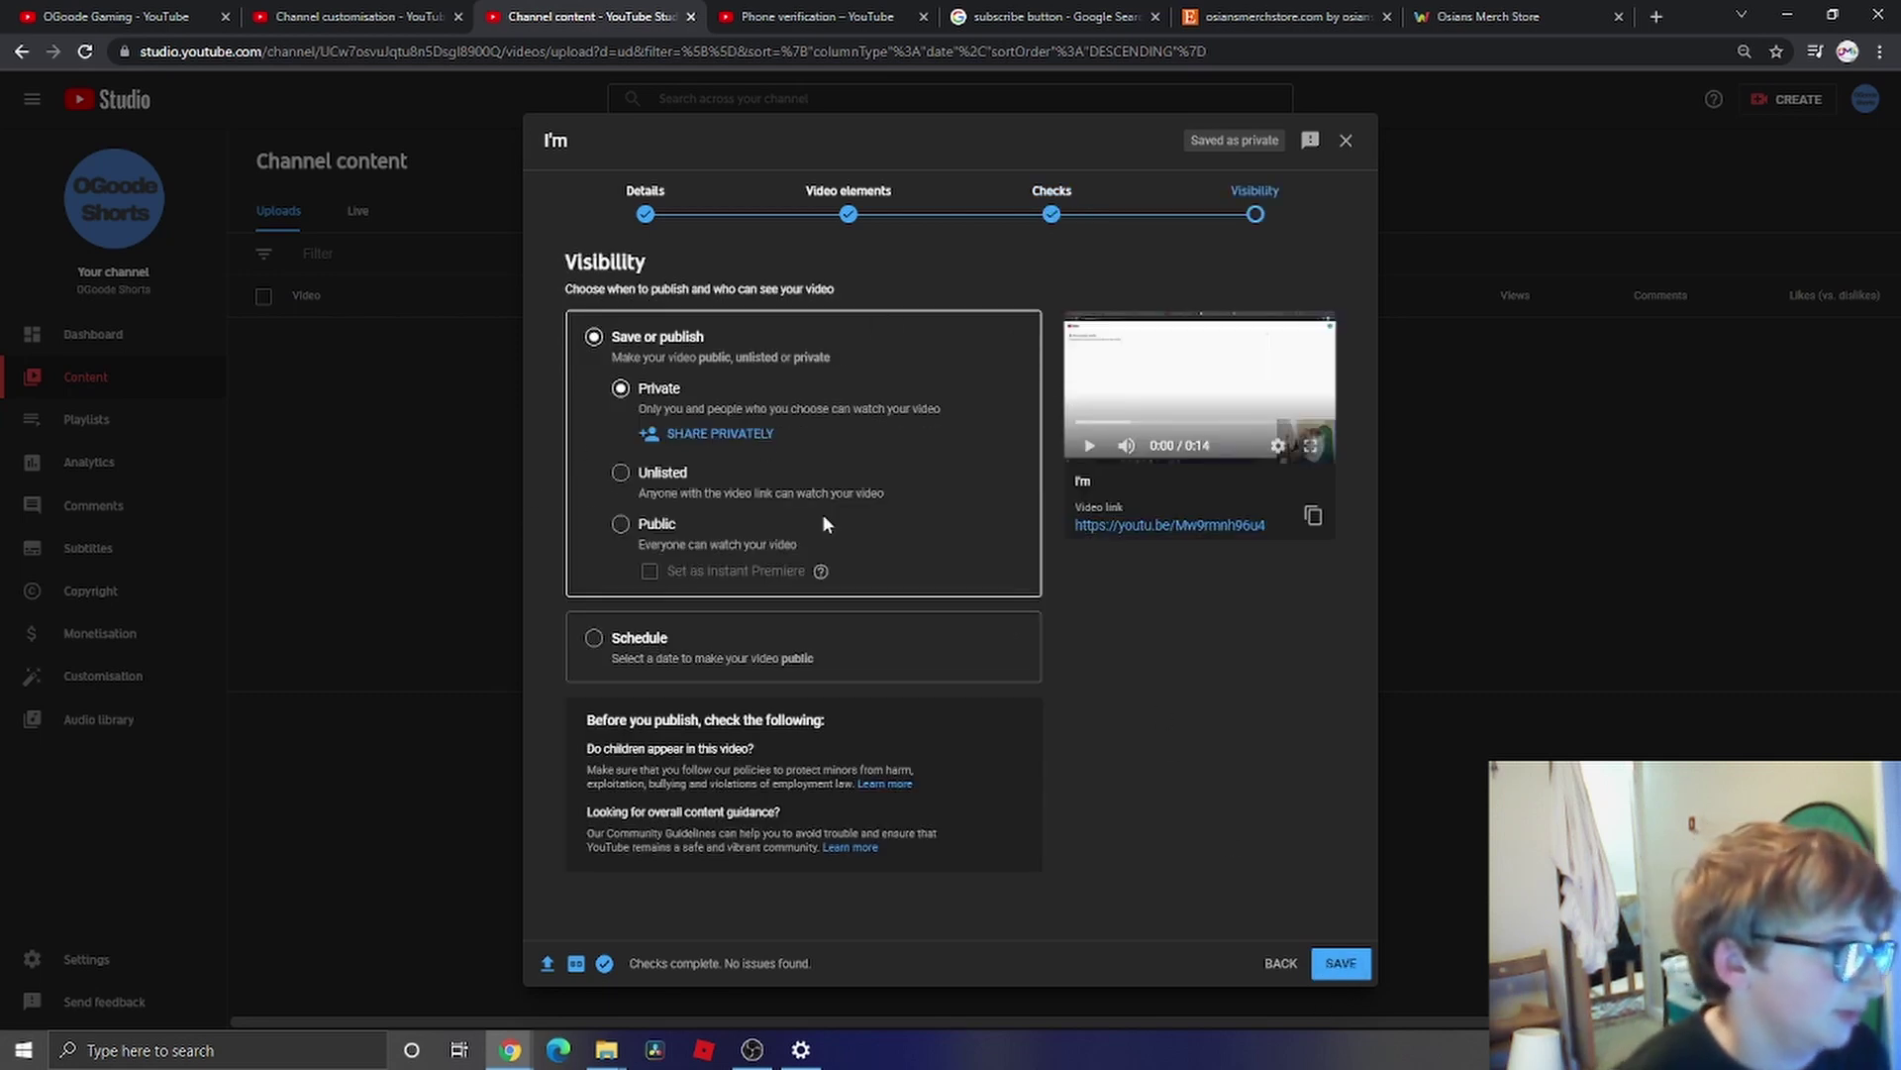
click(1339, 963)
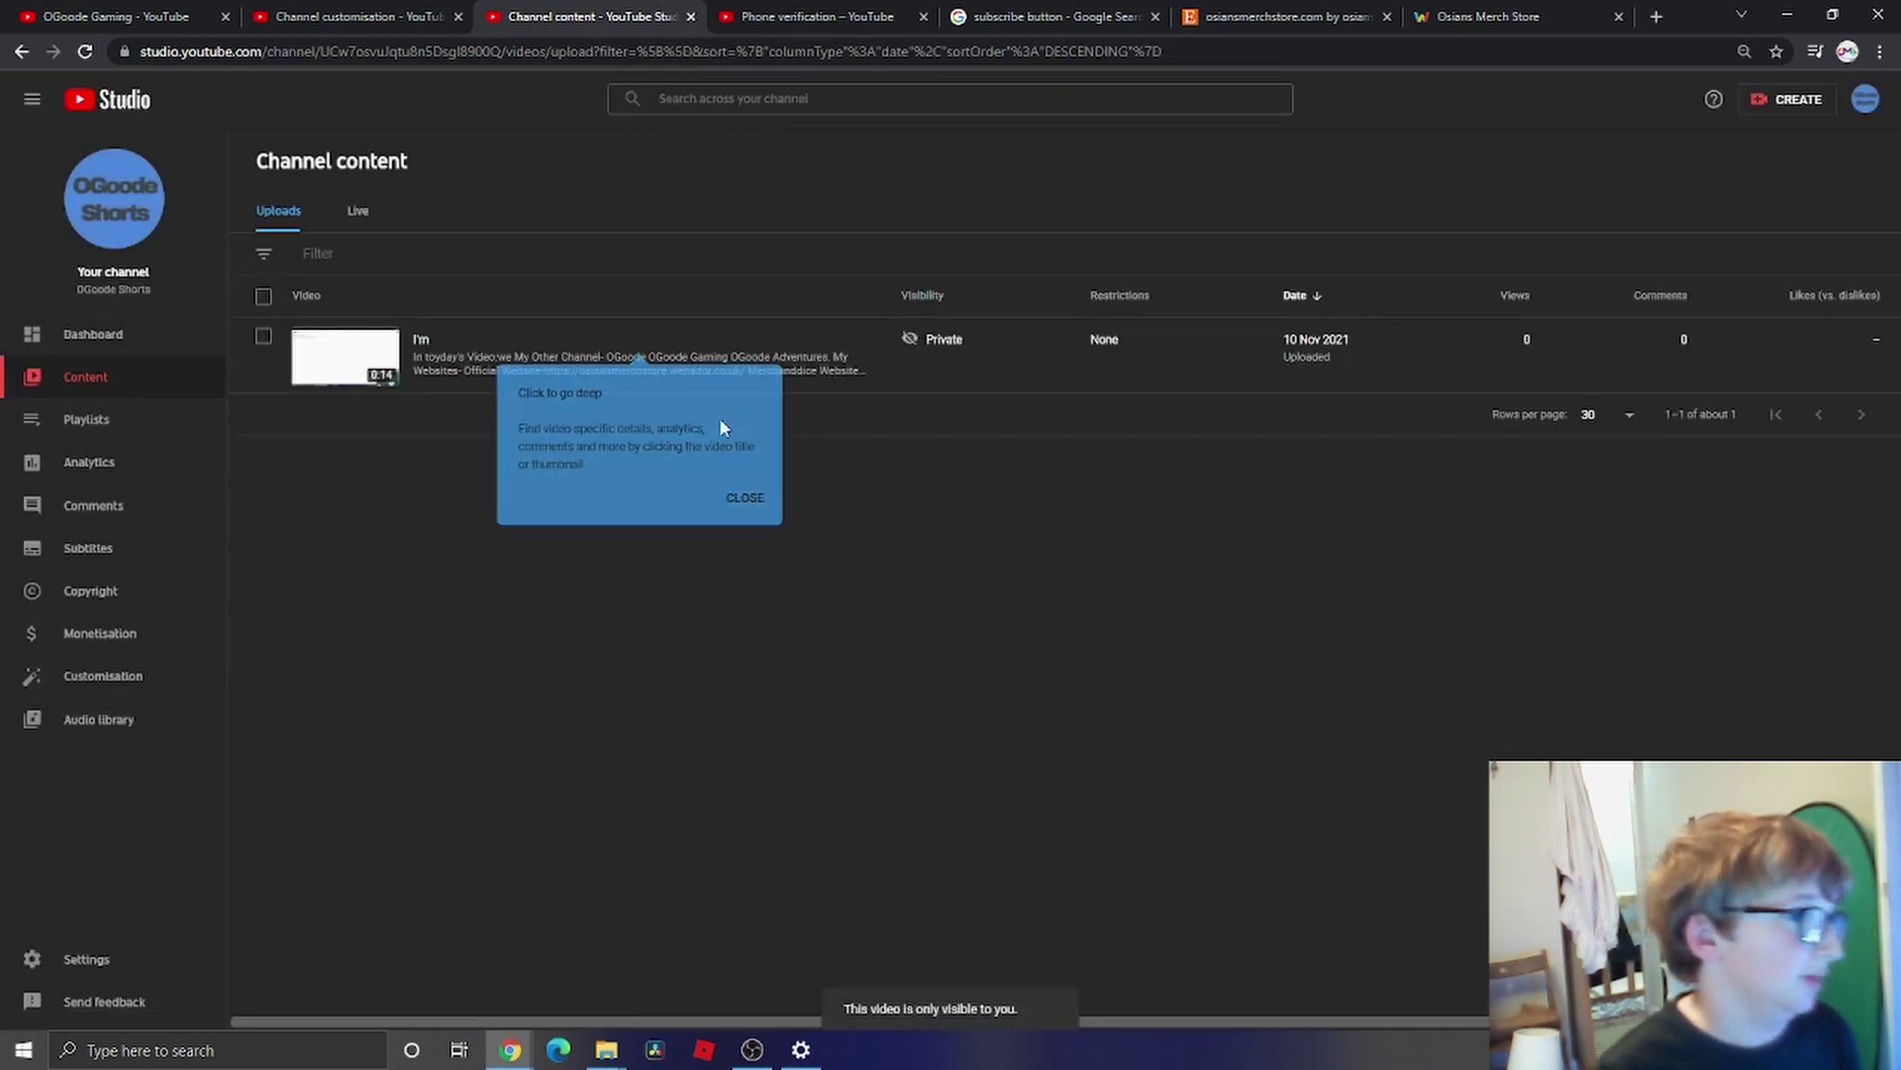
click(753, 509)
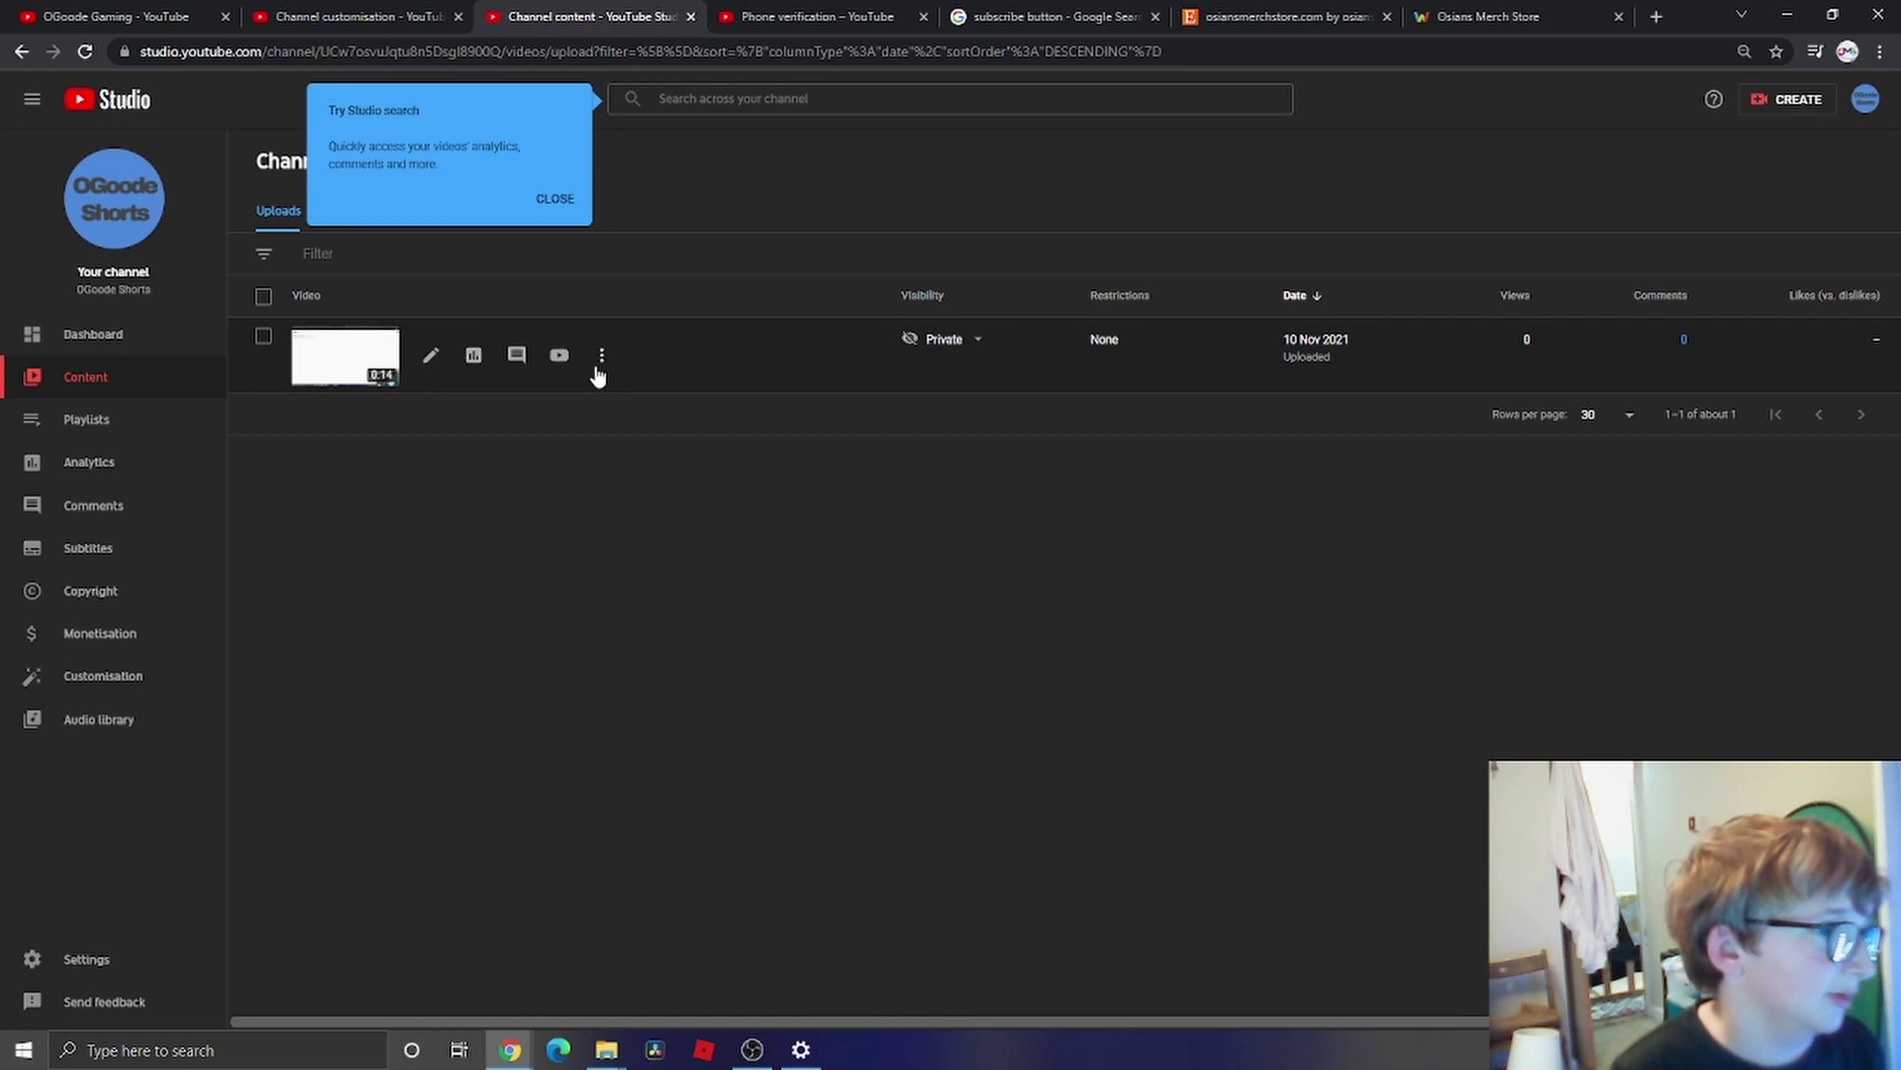
- Delete the "I'm" test video forever and show the Windows desktop
click(597, 360)
click(524, 471)
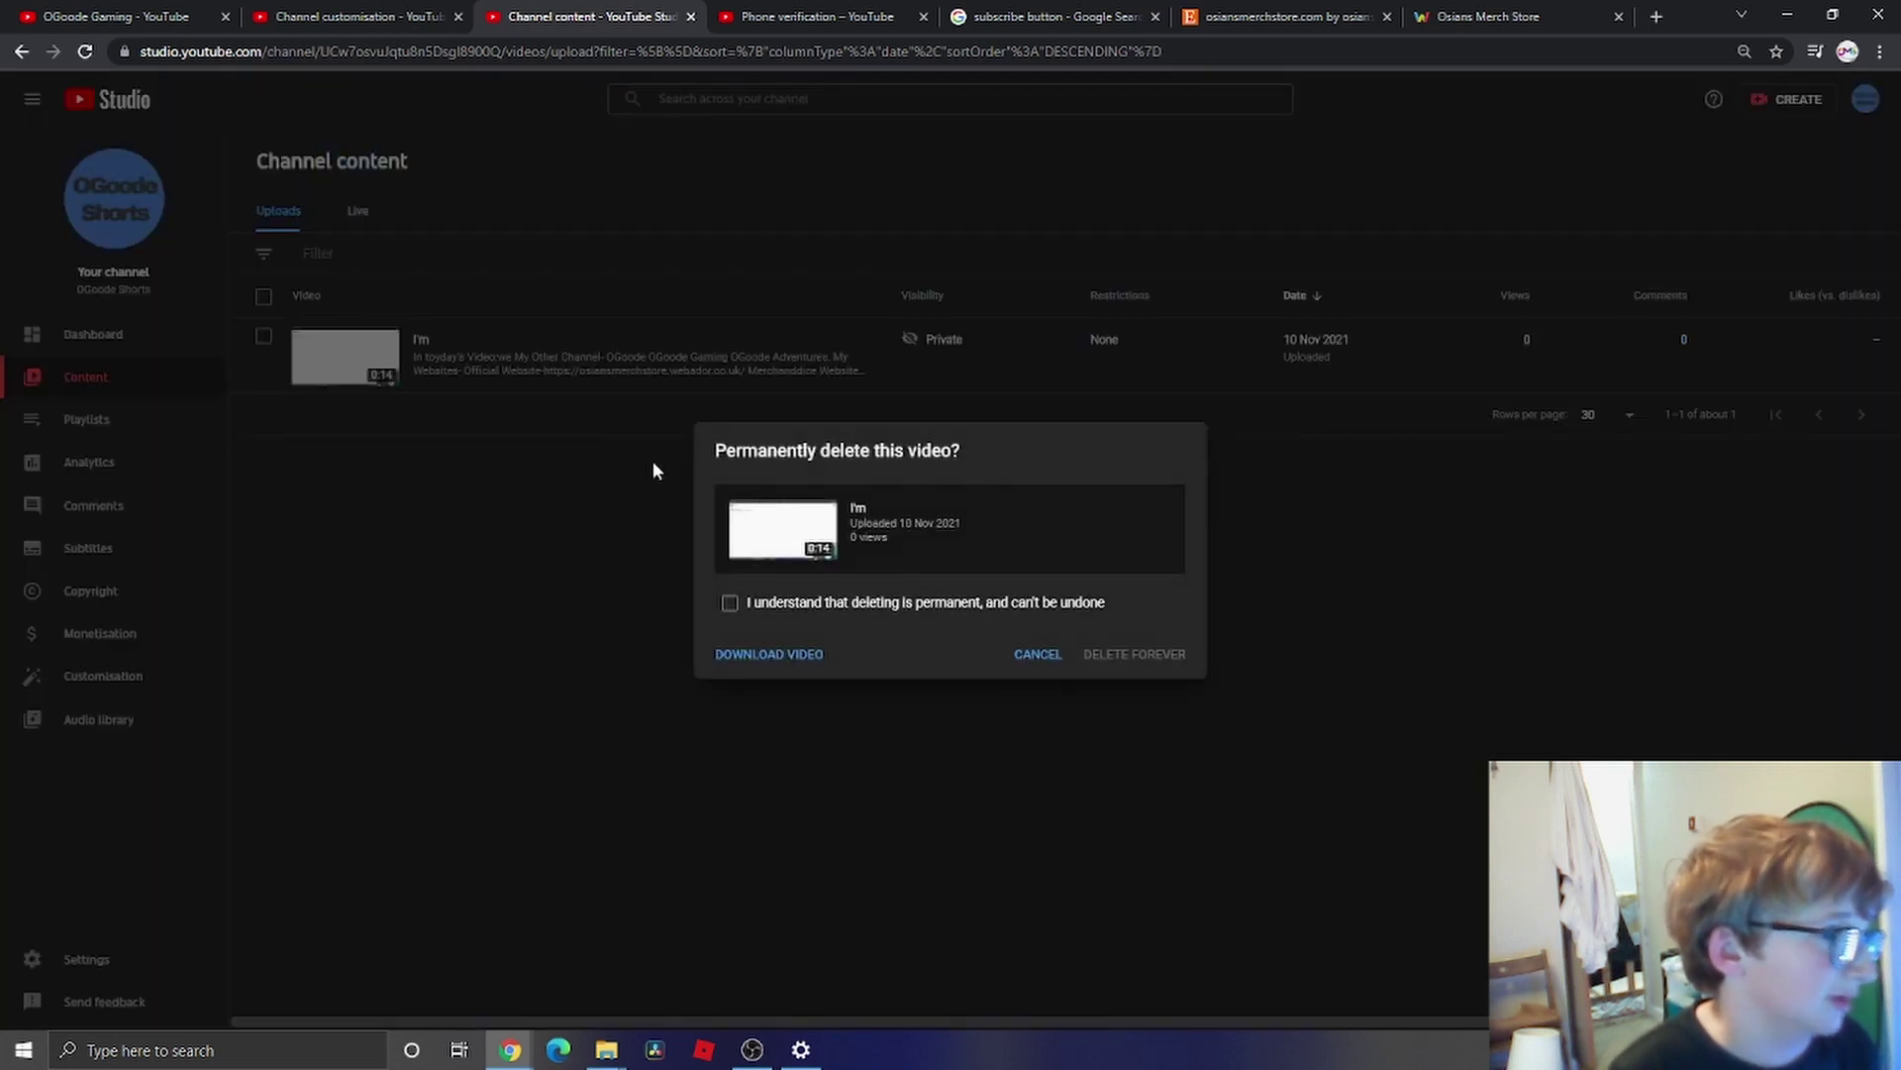
click(802, 604)
click(1144, 656)
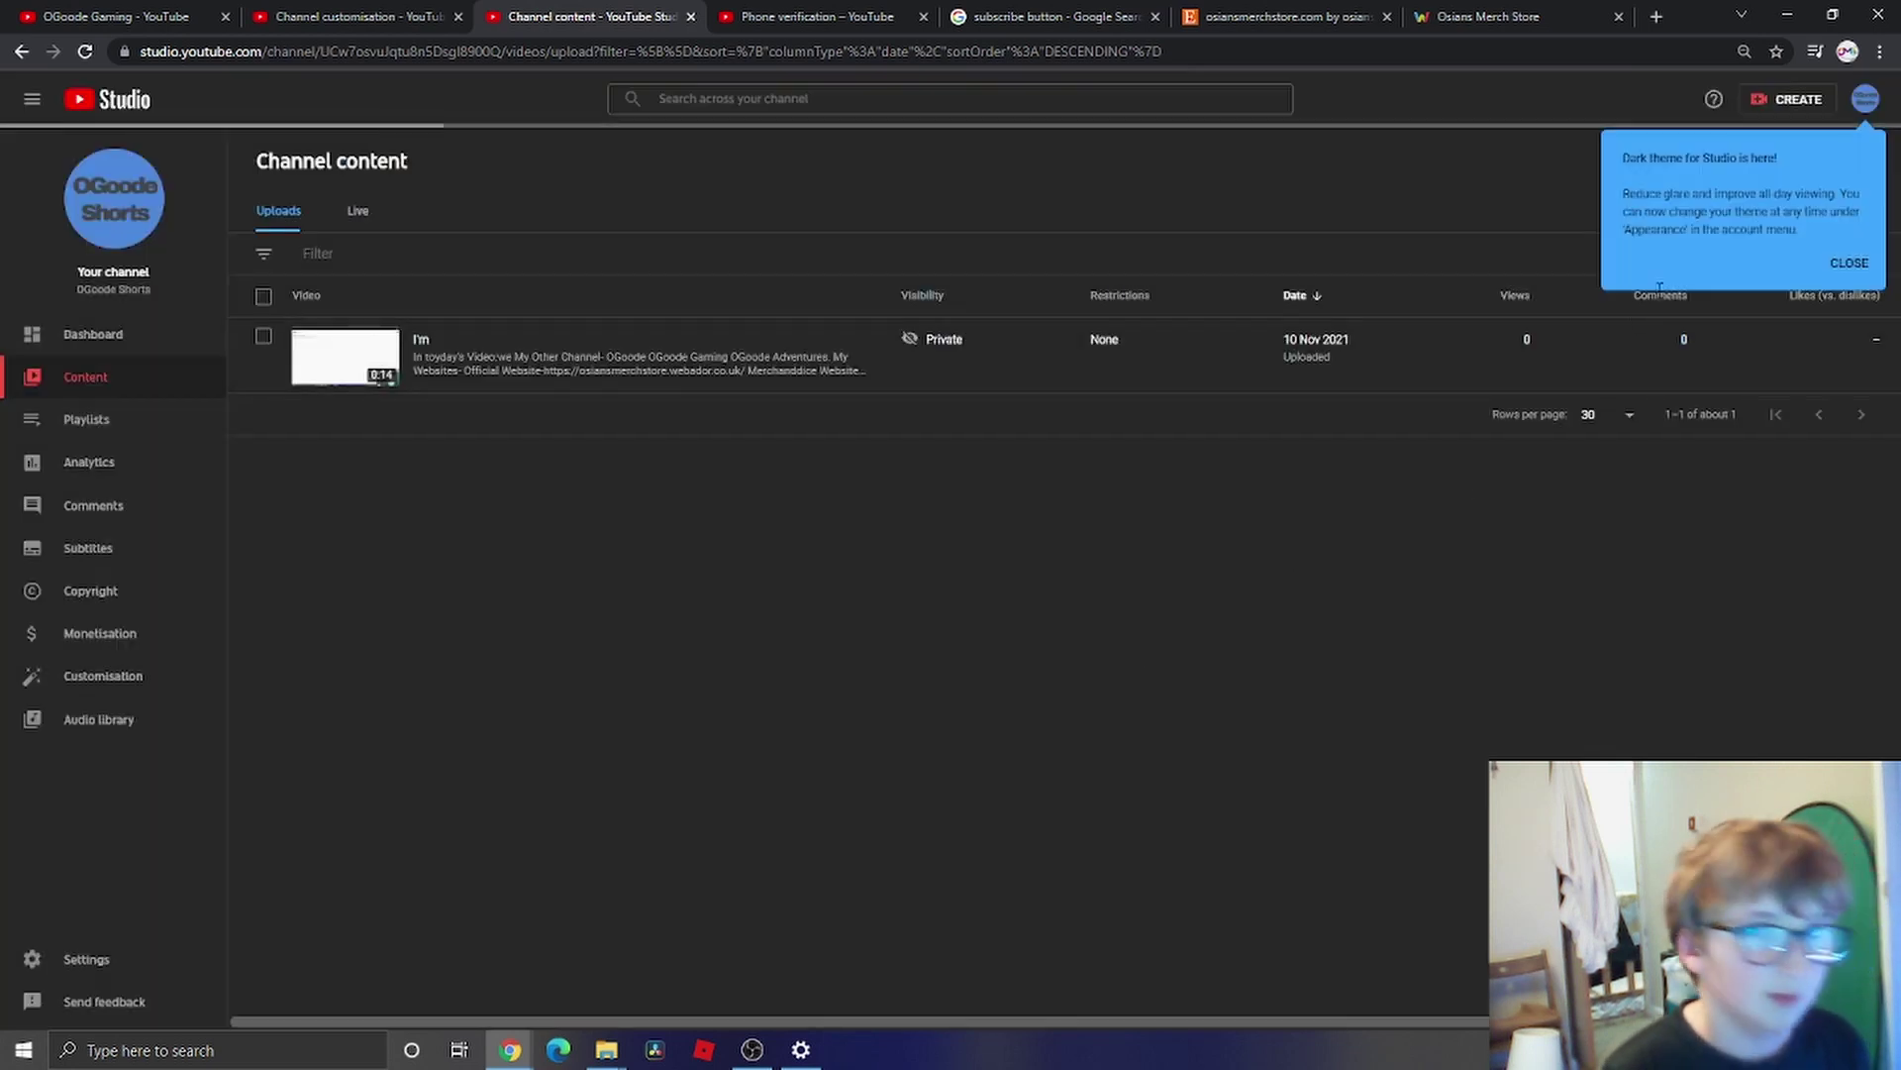
click(1844, 265)
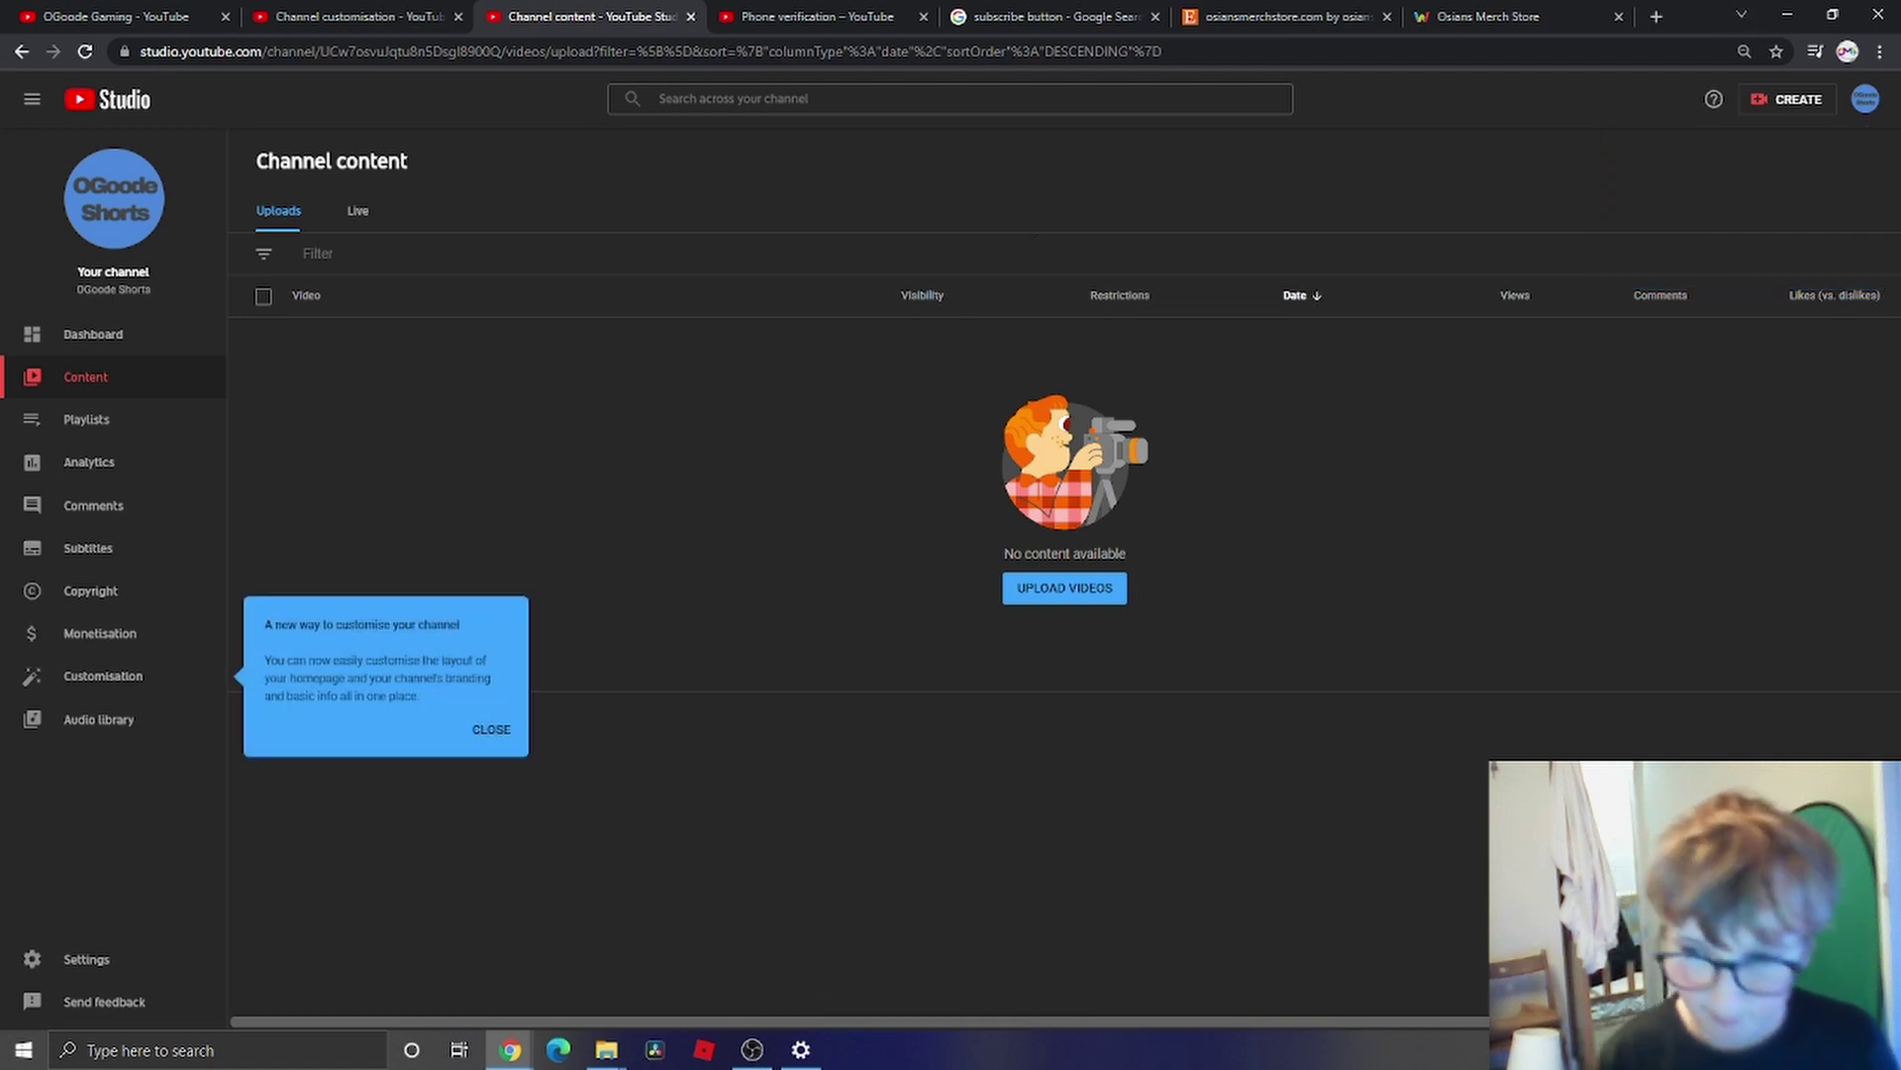
key(super+d)
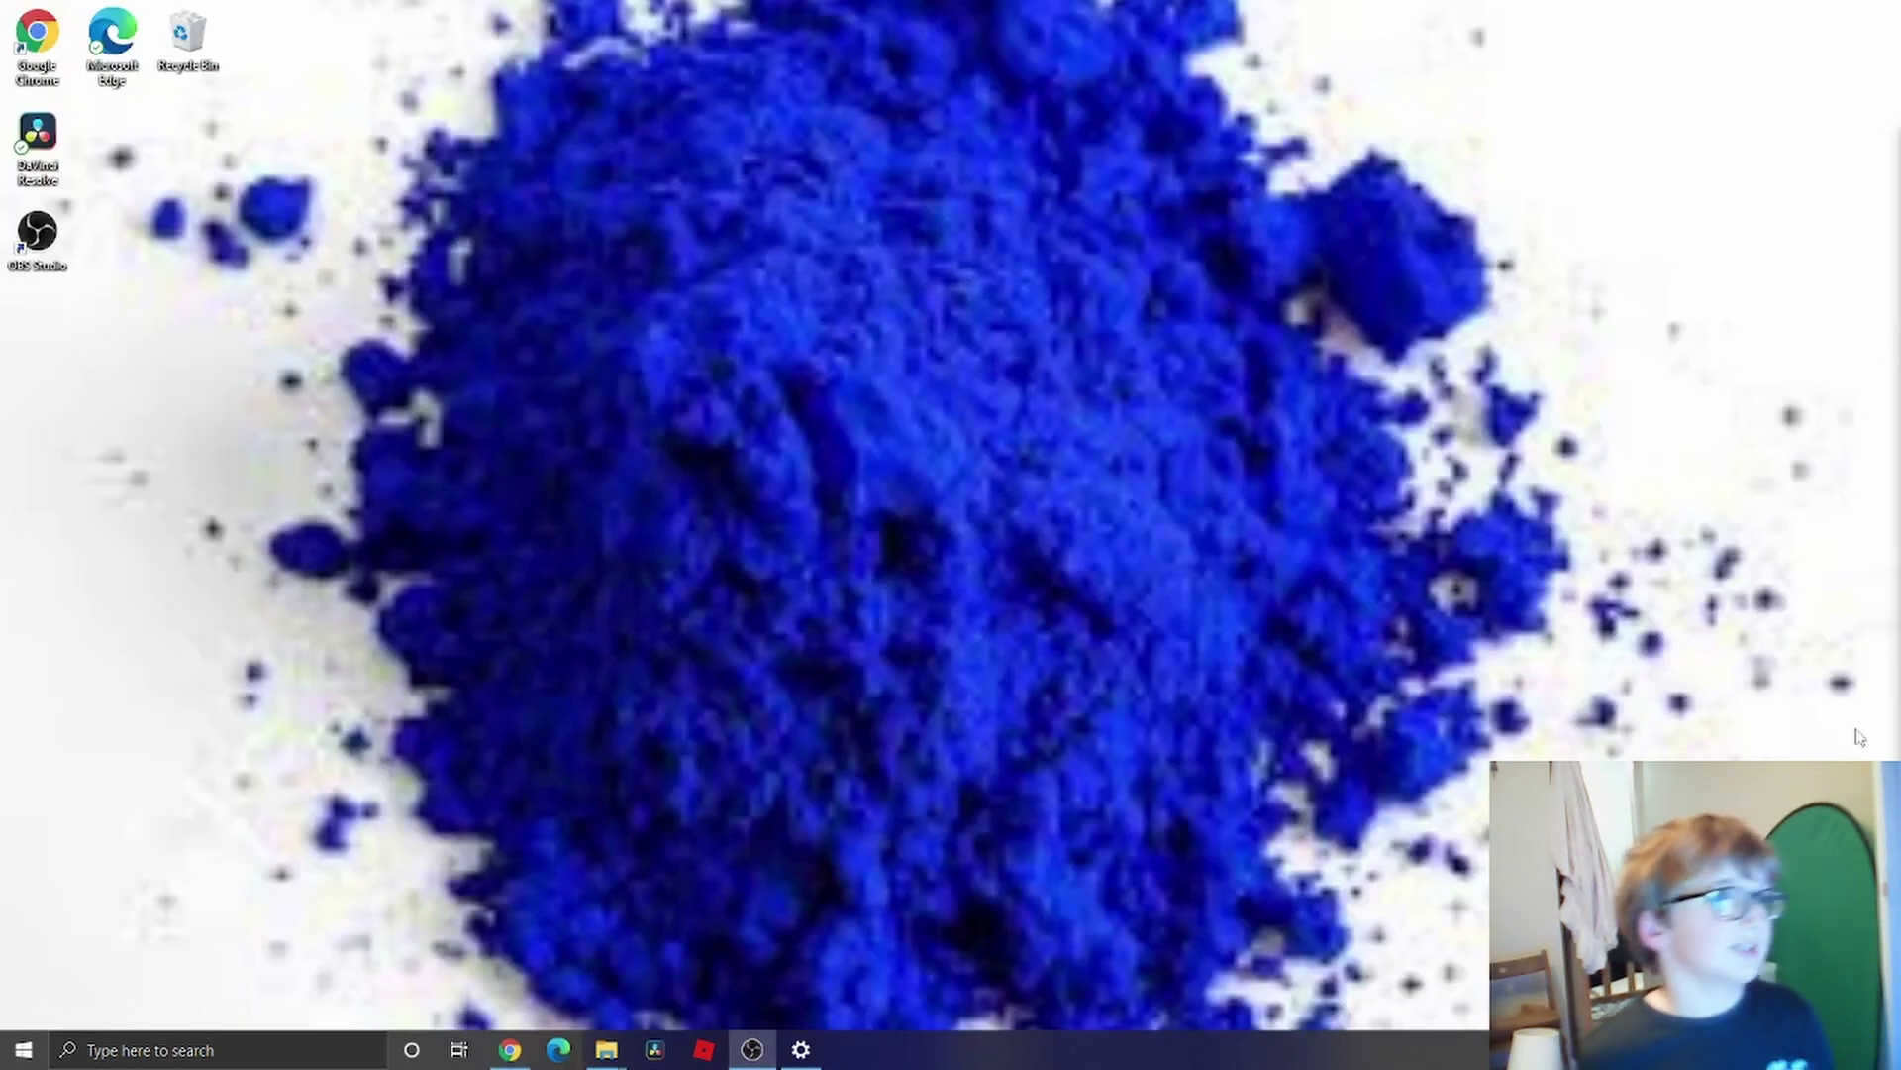